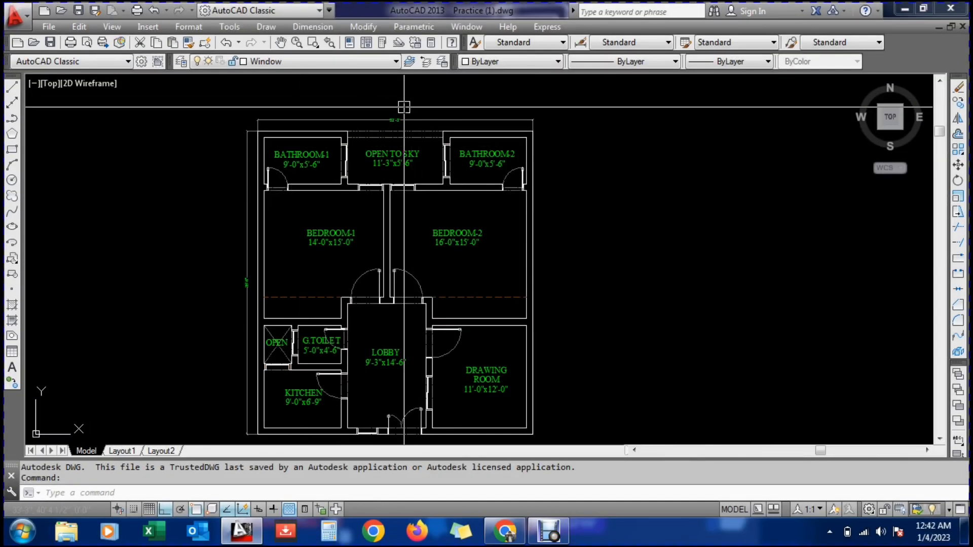
Examine the floor plan's rooms, looking closely at the walls, door and window of Bathroom-1
{"action": "scroll", "coordinate": [313, 357], "scroll_direction": "up", "scroll_amount": 3}
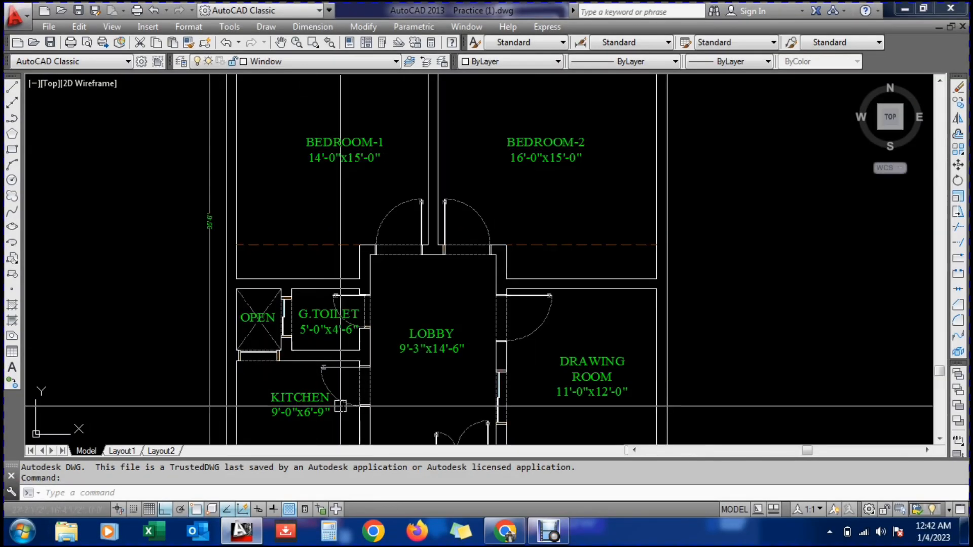
{"action": "scroll", "coordinate": [317, 324], "scroll_direction": "down", "scroll_amount": 5}
{"action": "scroll", "coordinate": [307, 213], "scroll_direction": "up", "scroll_amount": 4}
{"action": "scroll", "coordinate": [307, 214], "scroll_direction": "up", "scroll_amount": 3}
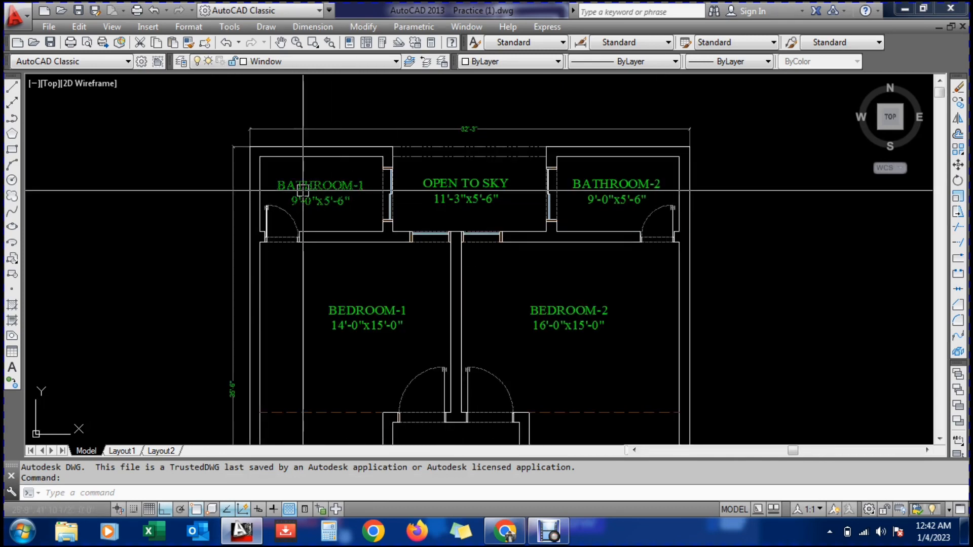
{"action": "scroll", "coordinate": [334, 212], "scroll_direction": "down", "scroll_amount": 4}
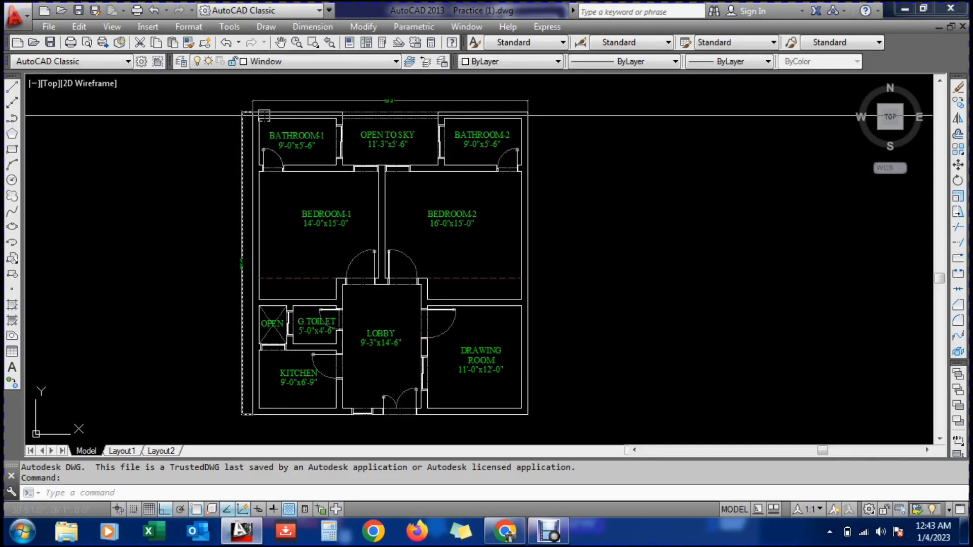
{"action": "scroll", "coordinate": [269, 119], "scroll_direction": "up", "scroll_amount": 4}
{"action": "scroll", "coordinate": [239, 152], "scroll_direction": "down", "scroll_amount": 4}
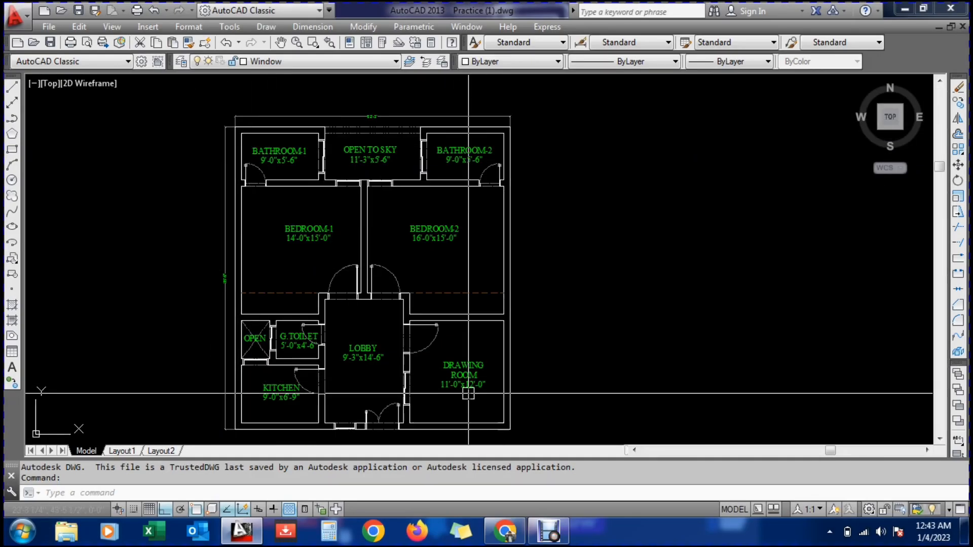
{"action": "mouse_move", "coordinate": [469, 393]}
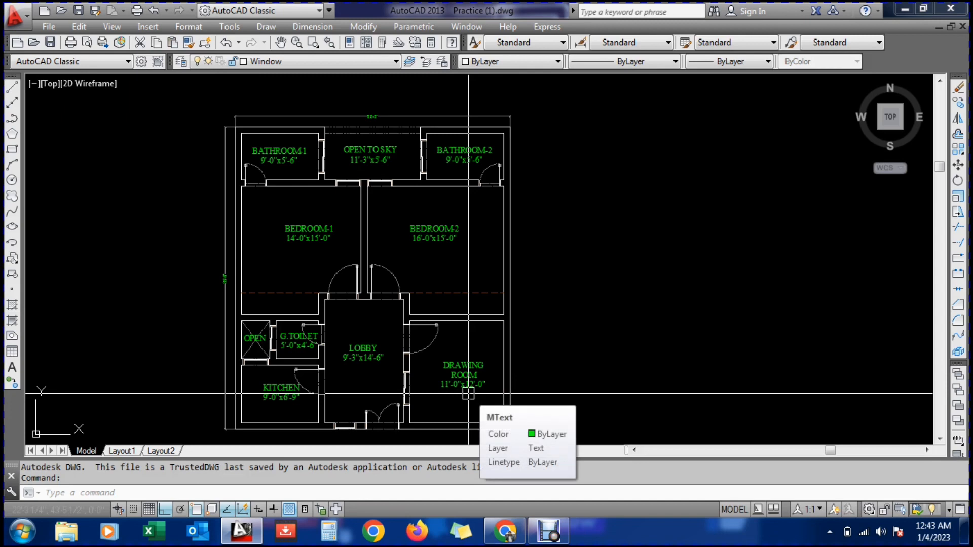
{"action": "scroll", "coordinate": [261, 145], "scroll_direction": "up", "scroll_amount": 4}
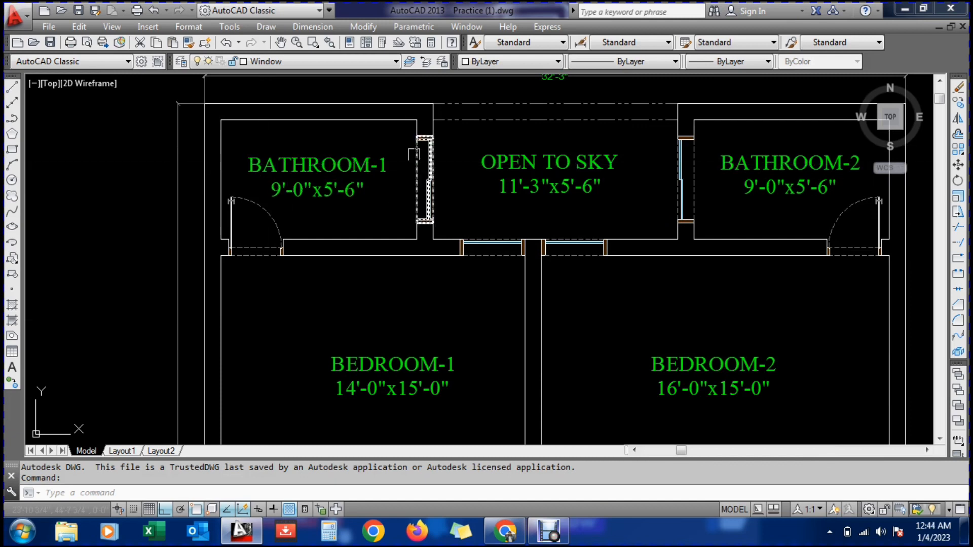
{"action": "mouse_move", "coordinate": [373, 153]}
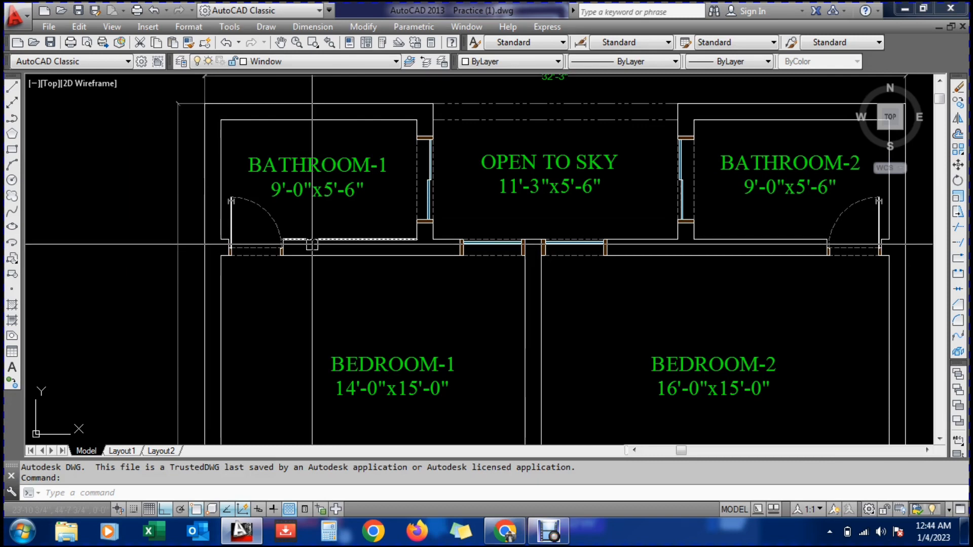
{"action": "mouse_move", "coordinate": [312, 245]}
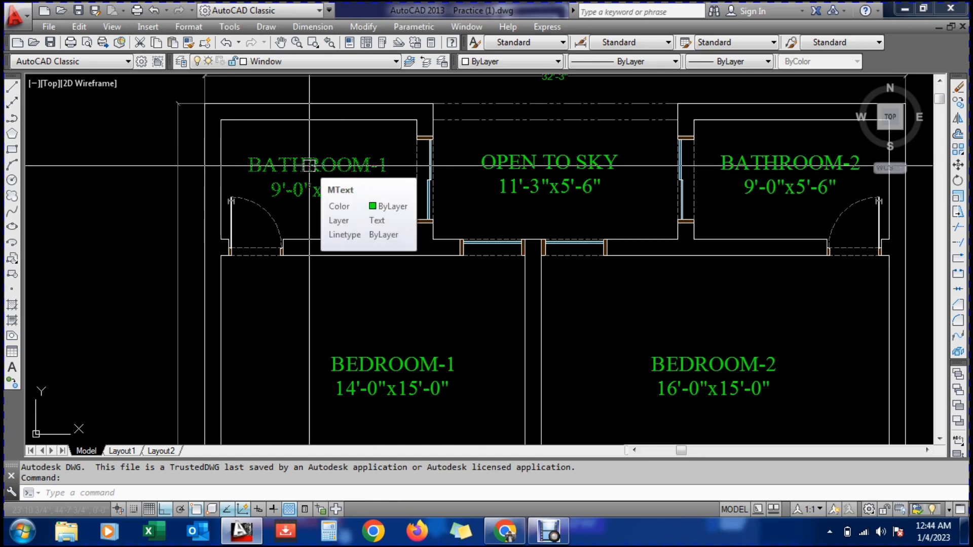
{"action": "scroll", "coordinate": [433, 430], "scroll_direction": "down", "scroll_amount": 2}
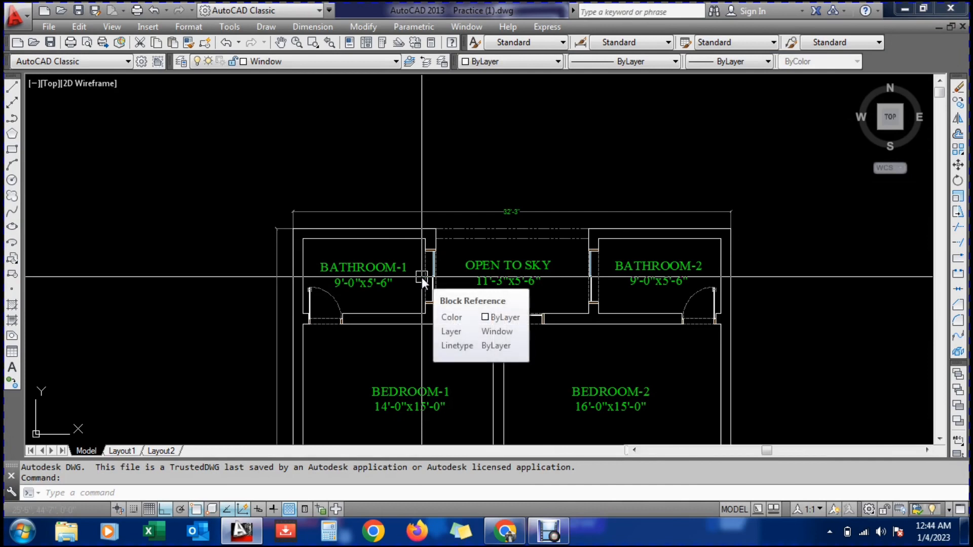
Create a new layer named ELVATION WALL and make it the current layer
{"action": "type", "text": "la"}
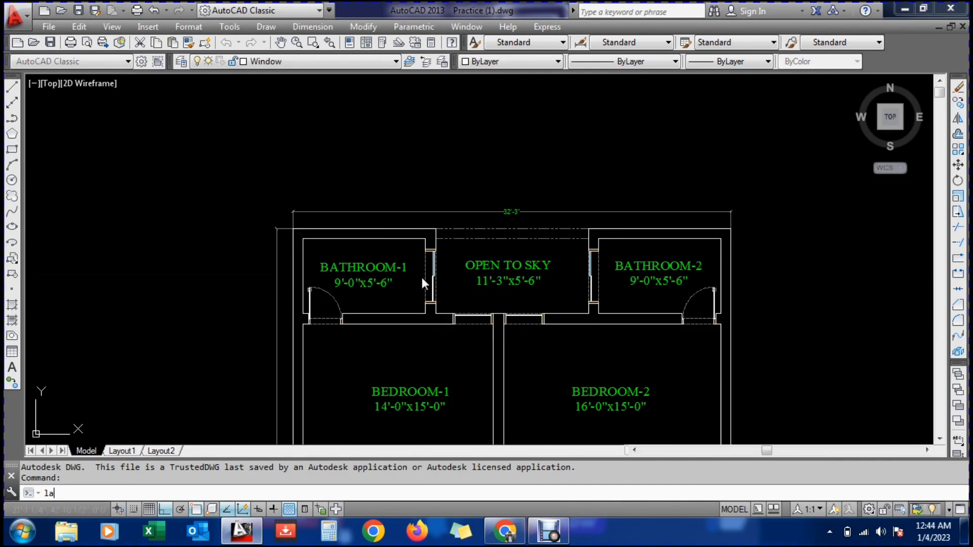
{"action": "key", "text": "Return"}
{"action": "left_click", "coordinate": [206, 70]}
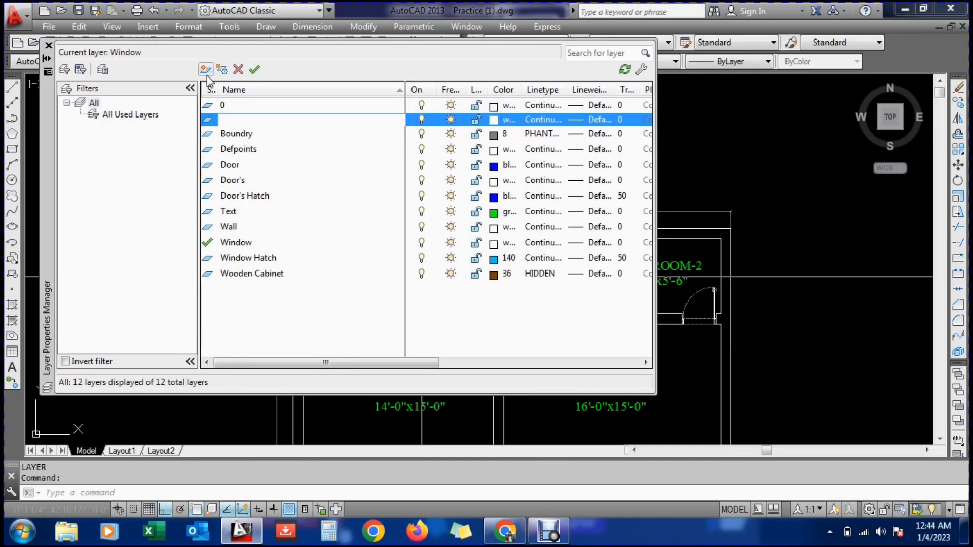
{"action": "type", "text": "ELVATION WALL"}
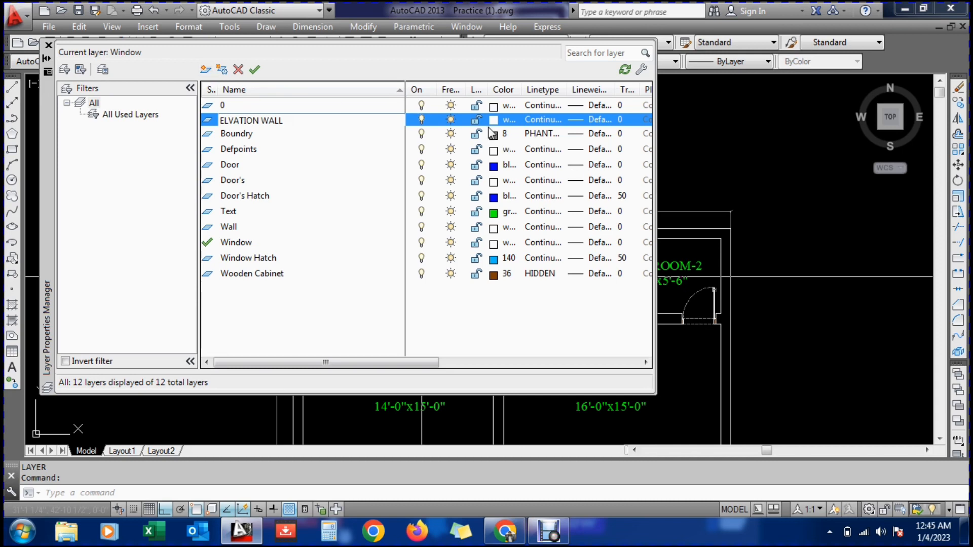
{"action": "left_click", "coordinate": [214, 123]}
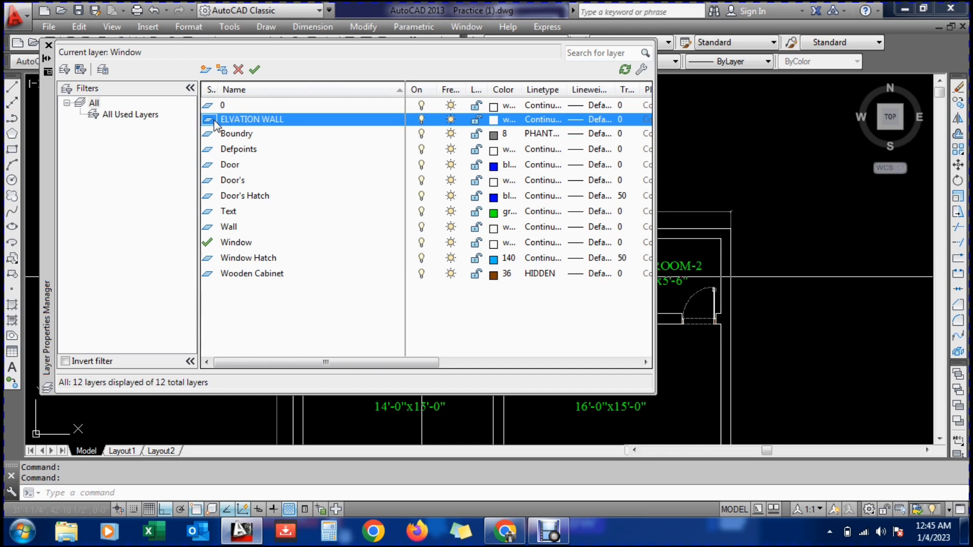
{"action": "double_click", "coordinate": [237, 123]}
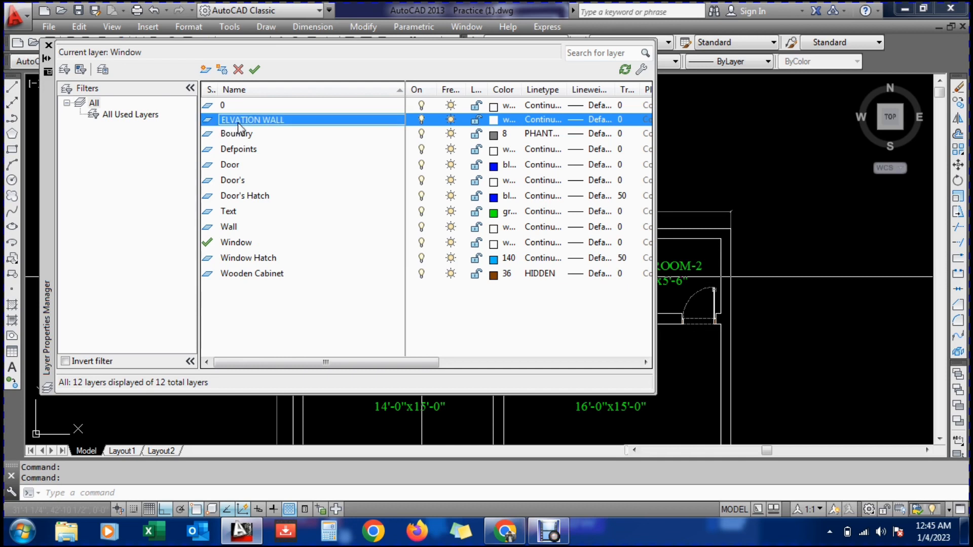
{"action": "left_click", "coordinate": [48, 46]}
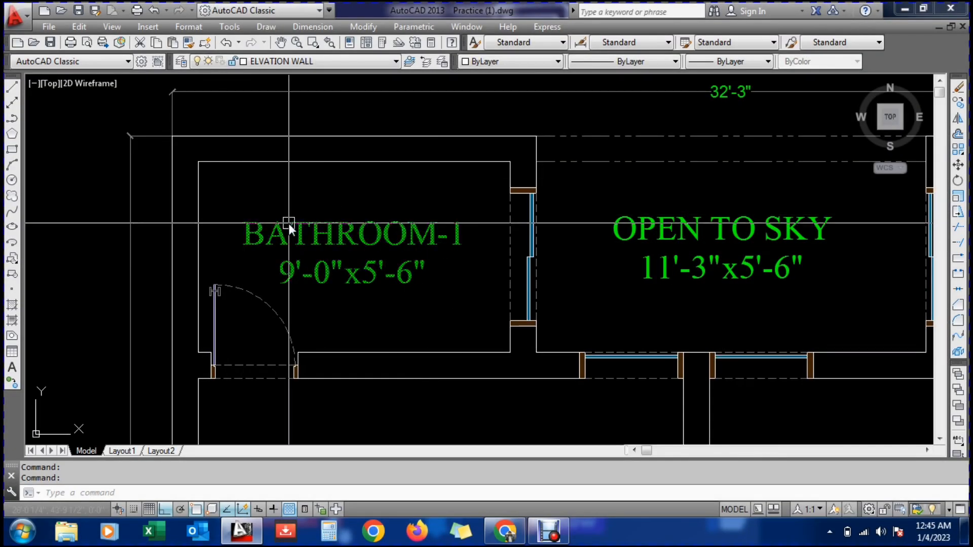
Copy the entire floor plan with its dimensions to the empty area right of the original
{"action": "scroll", "coordinate": [394, 269], "scroll_direction": "down", "scroll_amount": 8}
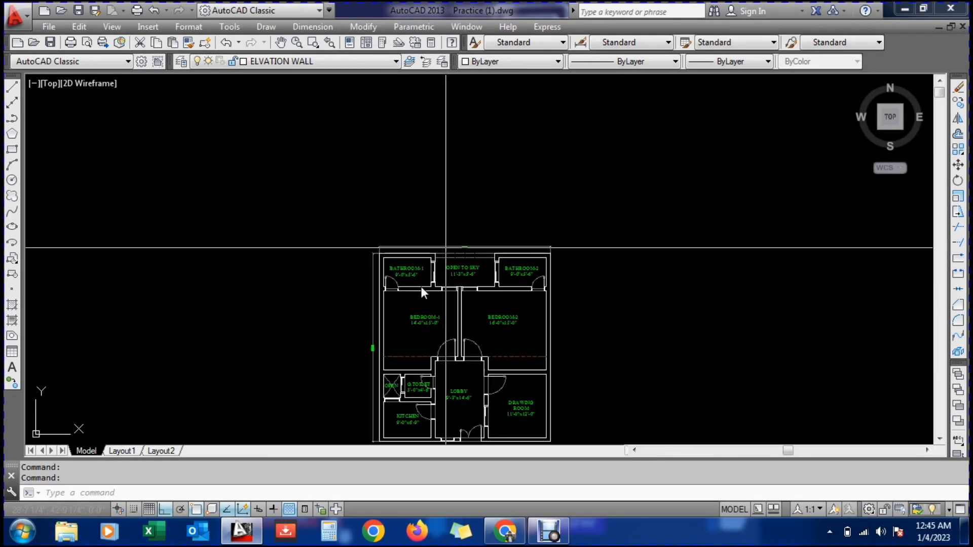
{"action": "type", "text": "CO"}
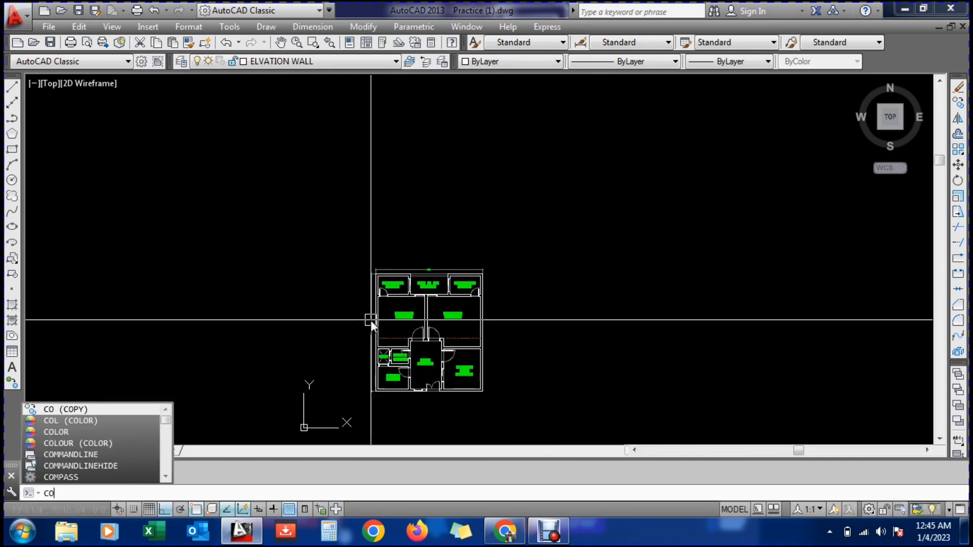
{"action": "key", "text": "Return"}
{"action": "left_click", "coordinate": [354, 251]}
{"action": "left_click", "coordinate": [513, 422]}
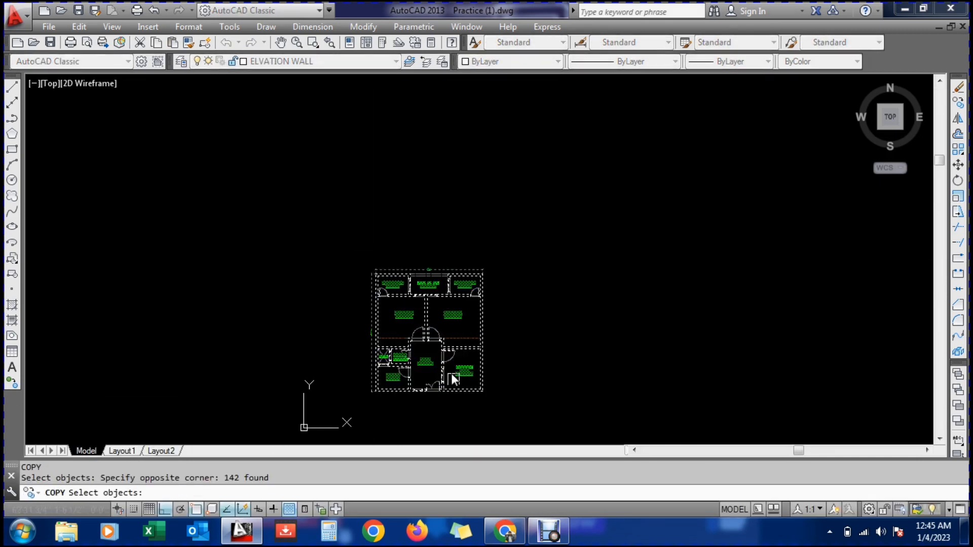
{"action": "key", "text": "Return"}
{"action": "left_click", "coordinate": [433, 336]}
{"action": "left_click", "coordinate": [704, 333]}
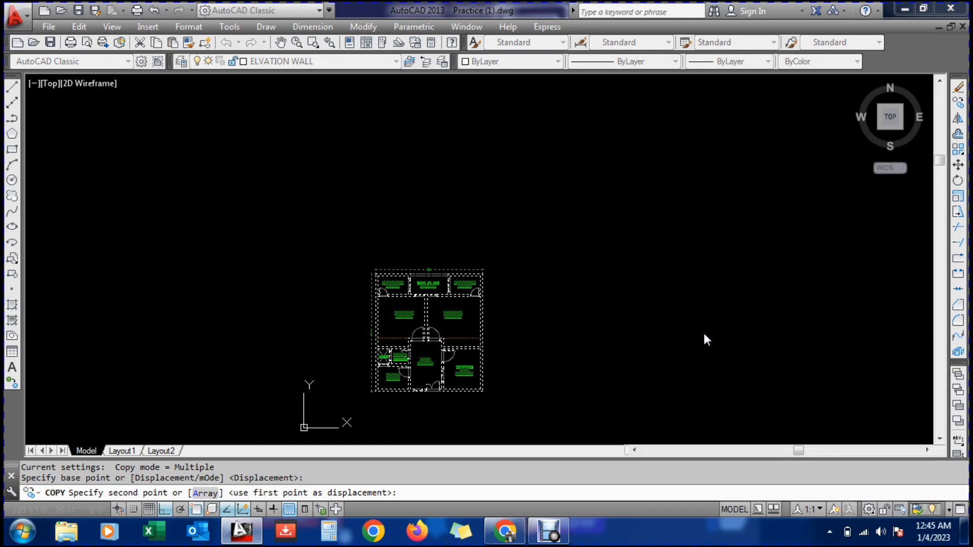
{"action": "key", "text": "Escape"}
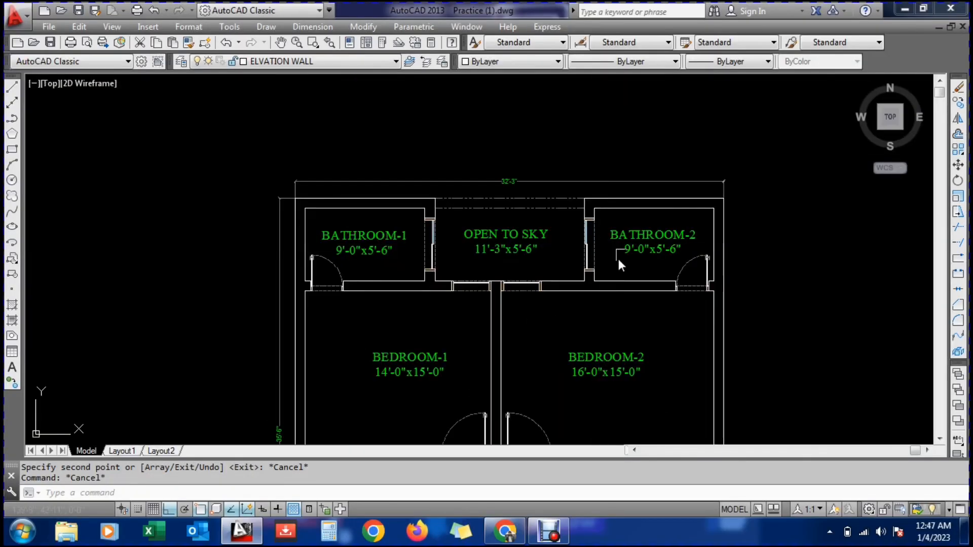
Examine the copied floor plan, including the Bathroom-1 area and the lobby's entrance door and window
{"action": "scroll", "coordinate": [334, 253], "scroll_direction": "up", "scroll_amount": 2}
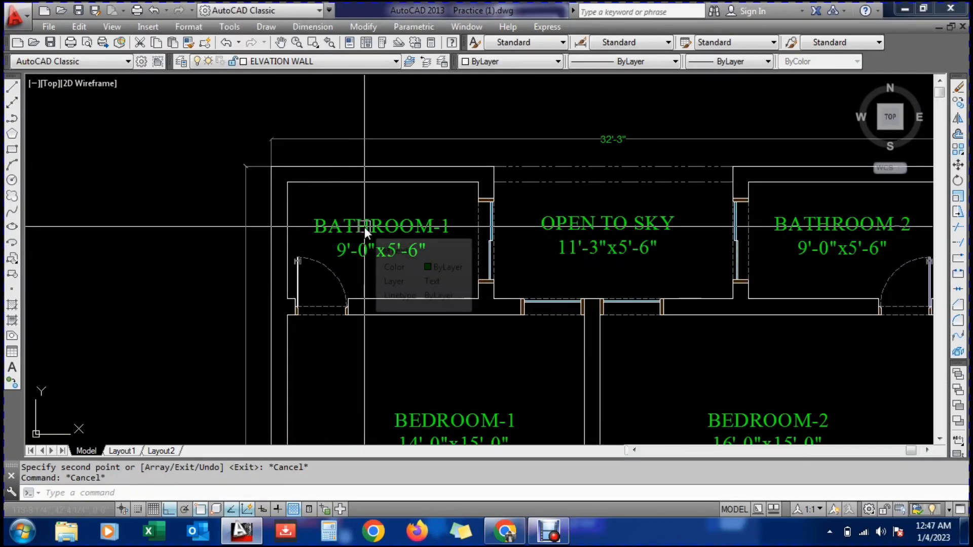
{"action": "scroll", "coordinate": [364, 227], "scroll_direction": "down", "scroll_amount": 5}
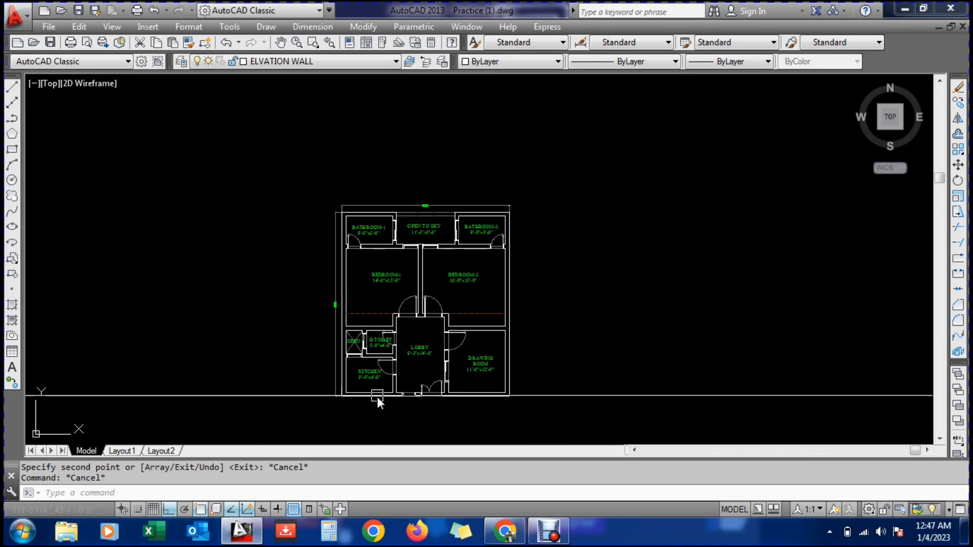
{"action": "scroll", "coordinate": [381, 415], "scroll_direction": "up", "scroll_amount": 3}
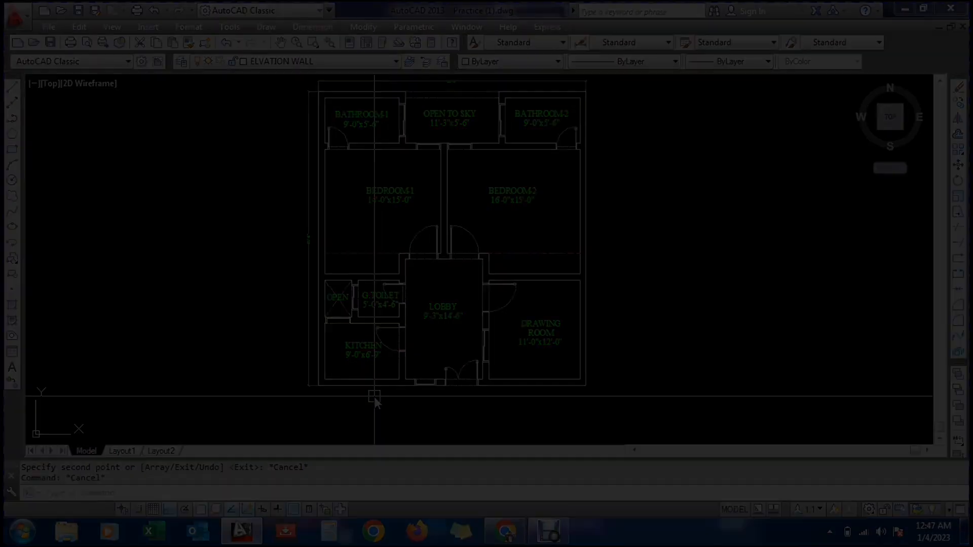
{"action": "scroll", "coordinate": [372, 290], "scroll_direction": "down", "scroll_amount": 4}
{"action": "scroll", "coordinate": [367, 339], "scroll_direction": "up", "scroll_amount": 6}
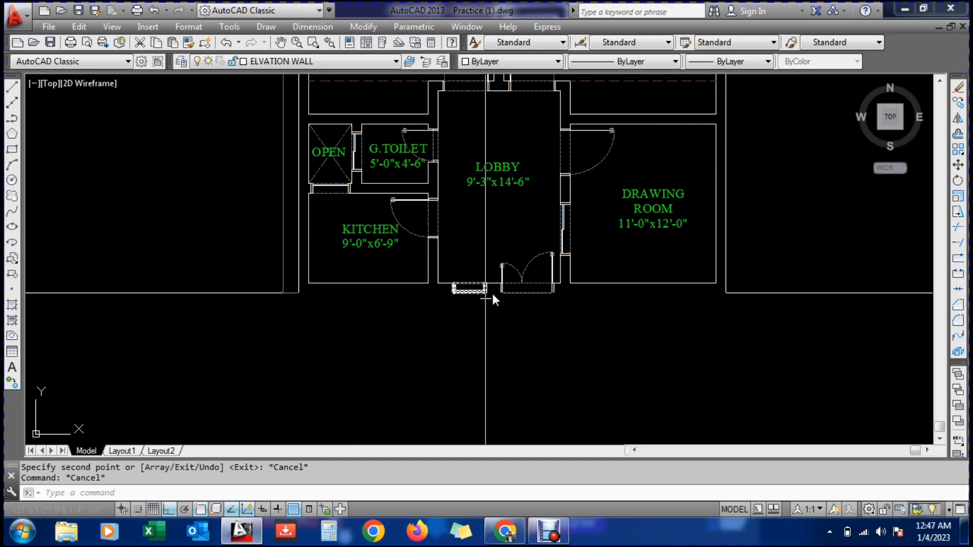
{"action": "mouse_move", "coordinate": [515, 293]}
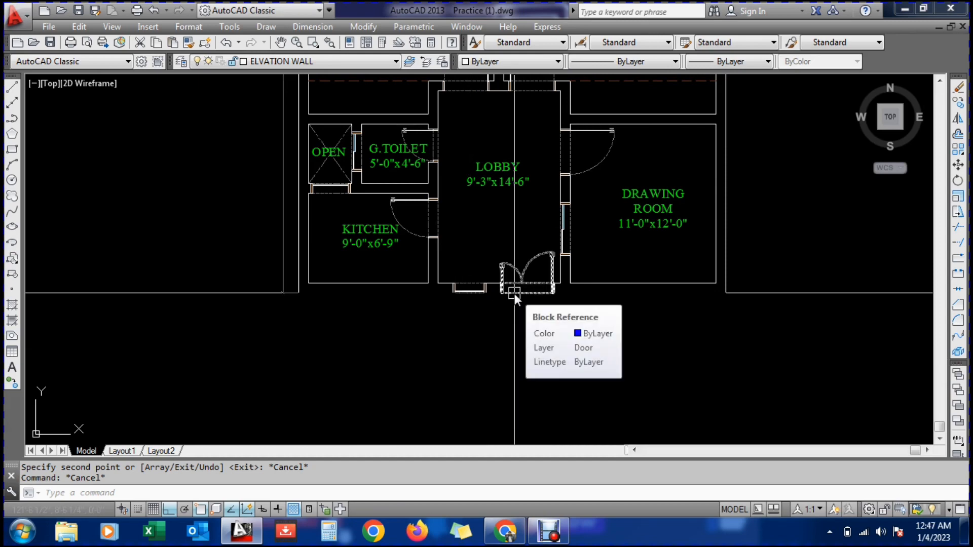
{"action": "scroll", "coordinate": [515, 293], "scroll_direction": "down", "scroll_amount": 5}
{"action": "scroll", "coordinate": [449, 87], "scroll_direction": "up", "scroll_amount": 7}
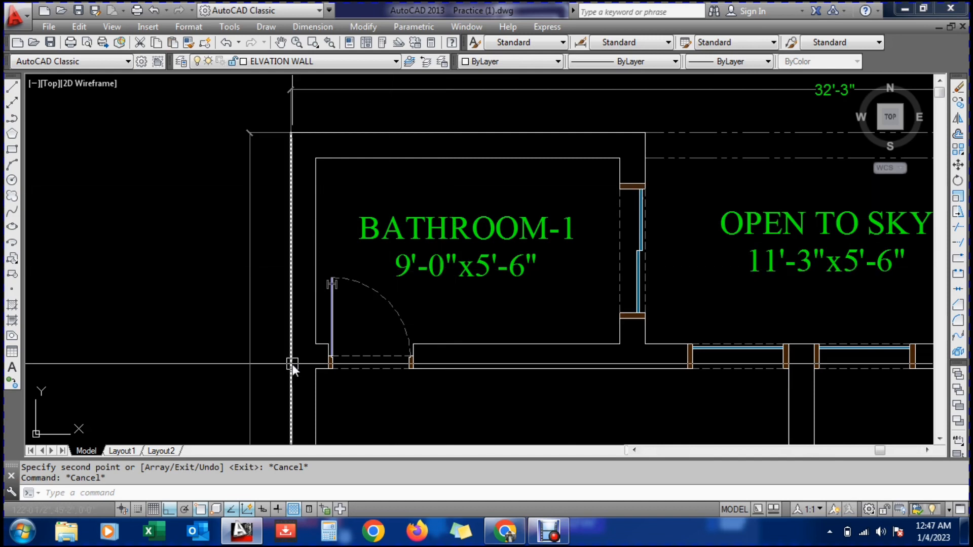
{"action": "key", "text": "Escape"}
{"action": "type", "text": "ex"}
{"action": "key", "text": "Return"}
{"action": "scroll", "coordinate": [339, 291], "scroll_direction": "down", "scroll_amount": 4}
{"action": "key", "text": "Escape"}
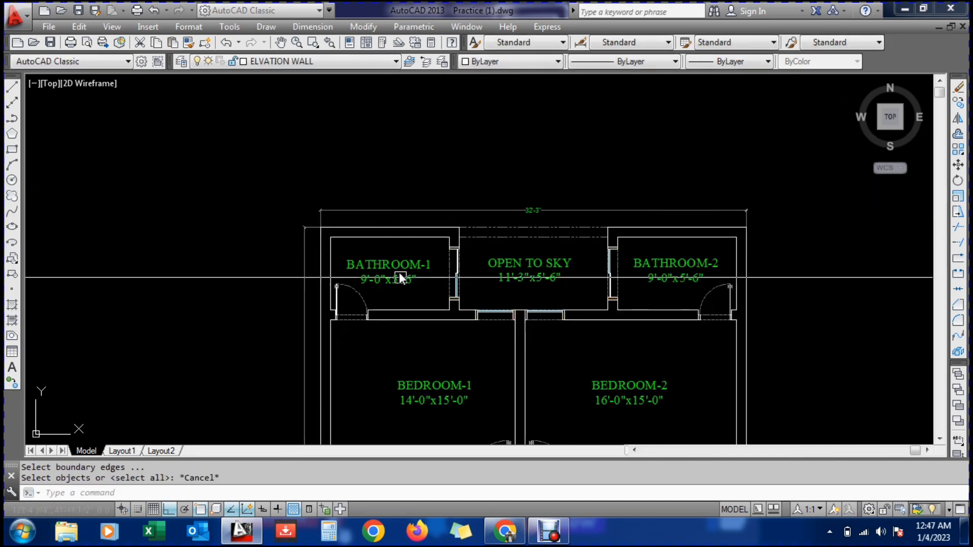
{"action": "scroll", "coordinate": [398, 275], "scroll_direction": "down", "scroll_amount": 4}
{"action": "scroll", "coordinate": [369, 291], "scroll_direction": "up", "scroll_amount": 8}
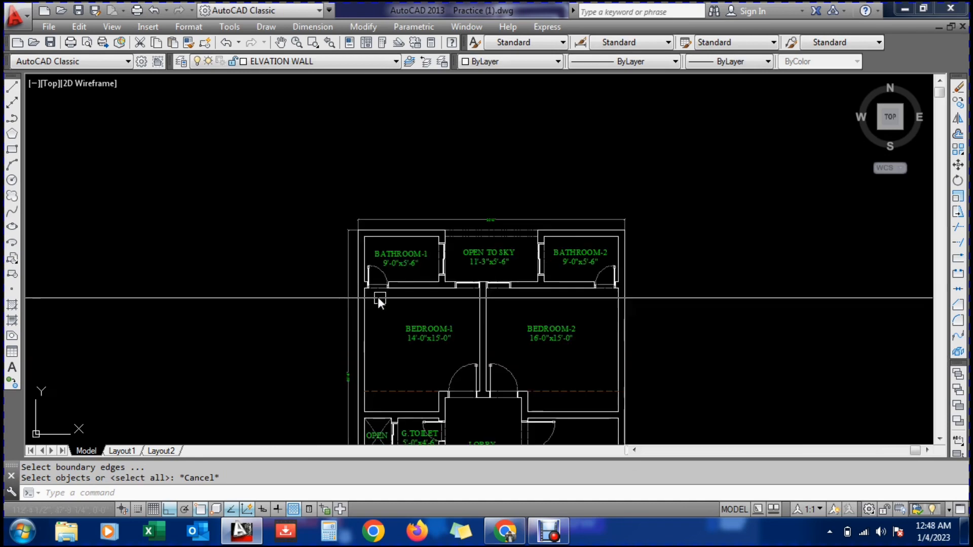
{"action": "key", "text": "Escape"}
{"action": "scroll", "coordinate": [368, 287], "scroll_direction": "up", "scroll_amount": 6}
{"action": "type", "text": "e"}
{"action": "key", "text": "Return"}
{"action": "key", "text": "Escape"}
Extend the wall line below Bathroom-1 to the outer wall and its window-side wall line down to that line
{"action": "type", "text": "ex"}
{"action": "key", "text": "Return"}
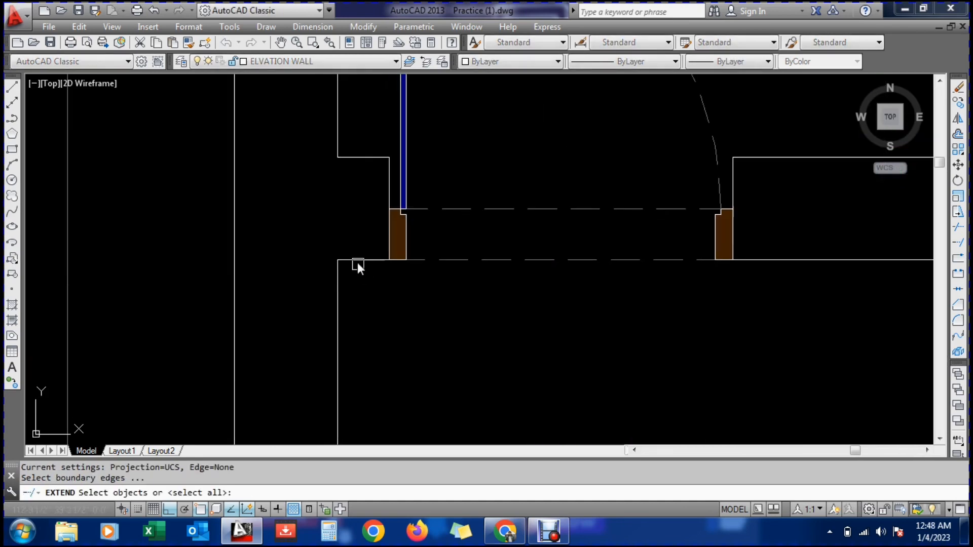
{"action": "key", "text": "Return"}
{"action": "scroll", "coordinate": [352, 260], "scroll_direction": "down", "scroll_amount": 4}
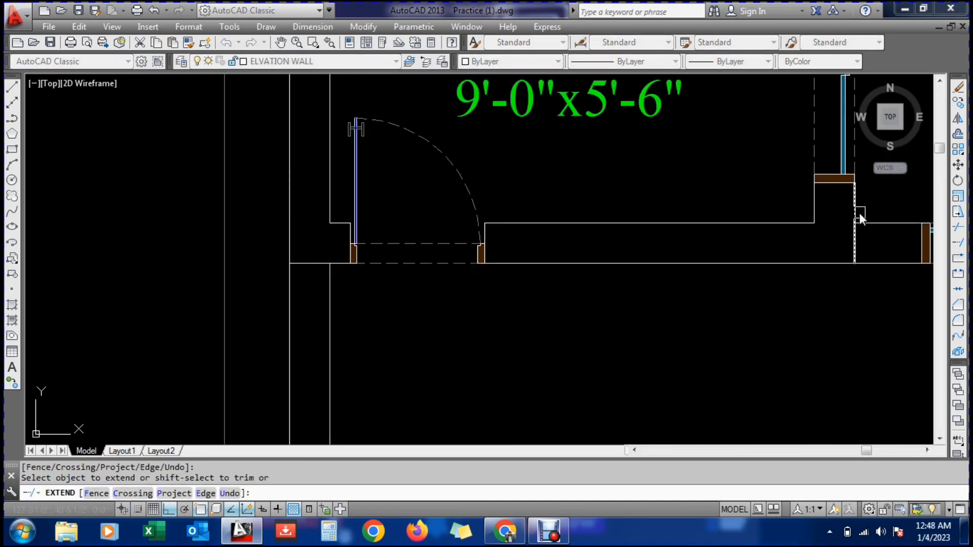
{"action": "scroll", "coordinate": [859, 213], "scroll_direction": "down", "scroll_amount": 10}
{"action": "key", "text": "Escape"}
{"action": "scroll", "coordinate": [653, 258], "scroll_direction": "up", "scroll_amount": 10}
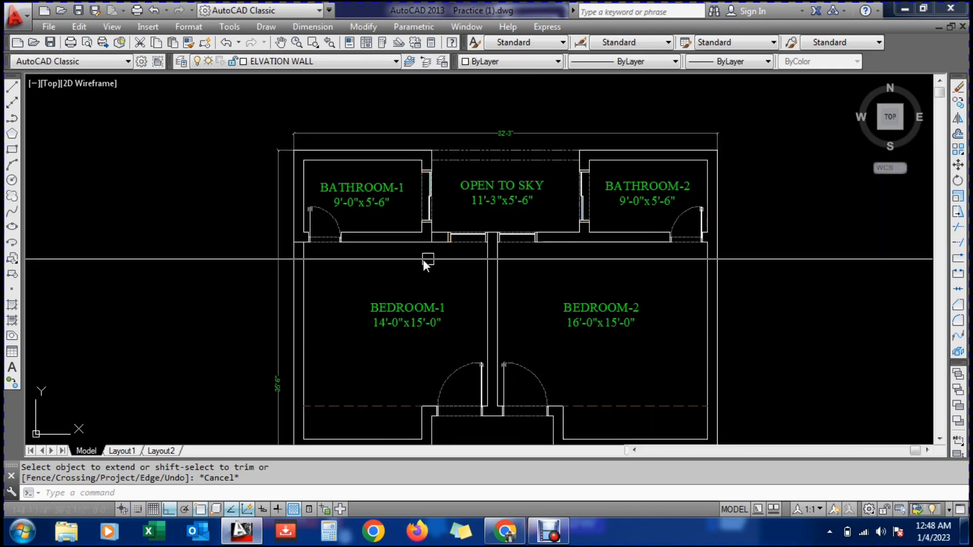
Trim the wall lines running past Bathroom-1's lower corners into Bedroom-1 in the copied plan
{"action": "type", "text": "tr"}
{"action": "key", "text": "Return"}
{"action": "key", "text": "Return"}
{"action": "left_click", "coordinate": [463, 215]}
{"action": "scroll", "coordinate": [375, 293], "scroll_direction": "down", "scroll_amount": 4}
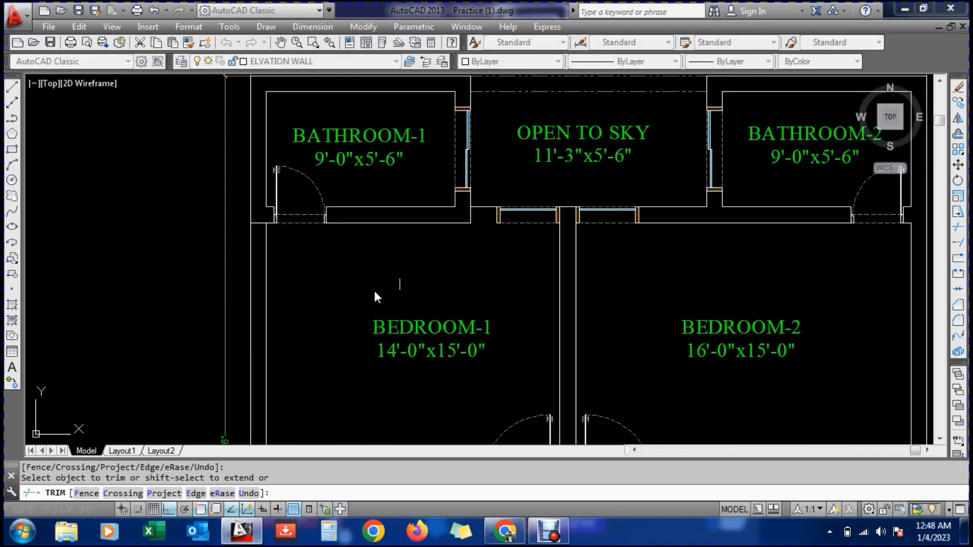
{"action": "left_click", "coordinate": [249, 279]}
{"action": "key", "text": "Escape"}
{"action": "key", "text": "Escape"}
Erase Bedroom-1's inner side wall line and the plan's overall vertical dimension
{"action": "type", "text": "e"}
{"action": "key", "text": "Return"}
{"action": "left_click", "coordinate": [287, 267]}
{"action": "left_click", "coordinate": [173, 298]}
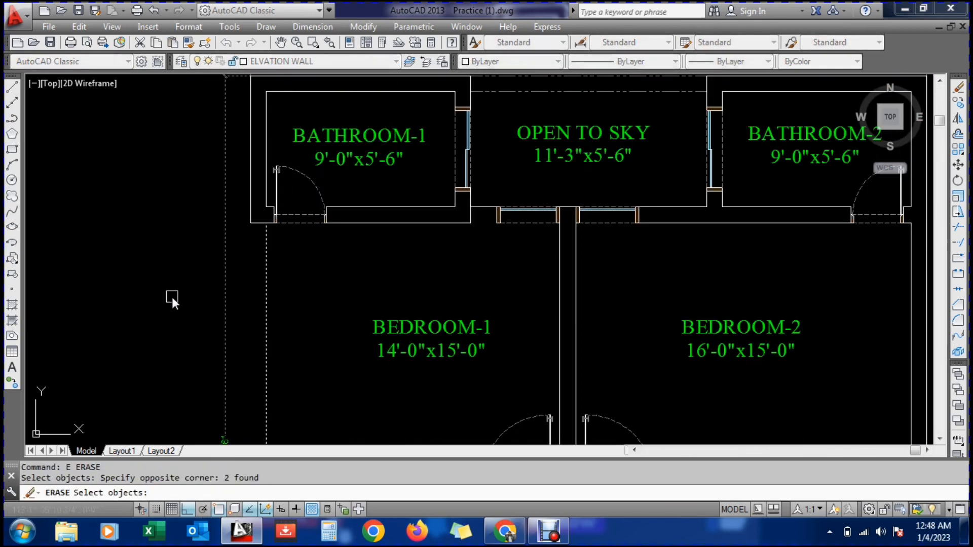
{"action": "key", "text": "Return"}
Erase the overall width dimension, the OPEN TO SKY label and dashed lines, and Bedroom-1's adjoining window and wall lines
{"action": "scroll", "coordinate": [330, 337], "scroll_direction": "down", "scroll_amount": 2}
{"action": "key", "text": "Escape"}
{"action": "scroll", "coordinate": [446, 175], "scroll_direction": "up", "scroll_amount": 2}
{"action": "type", "text": "e"}
{"action": "key", "text": "Return"}
{"action": "left_click", "coordinate": [491, 128]}
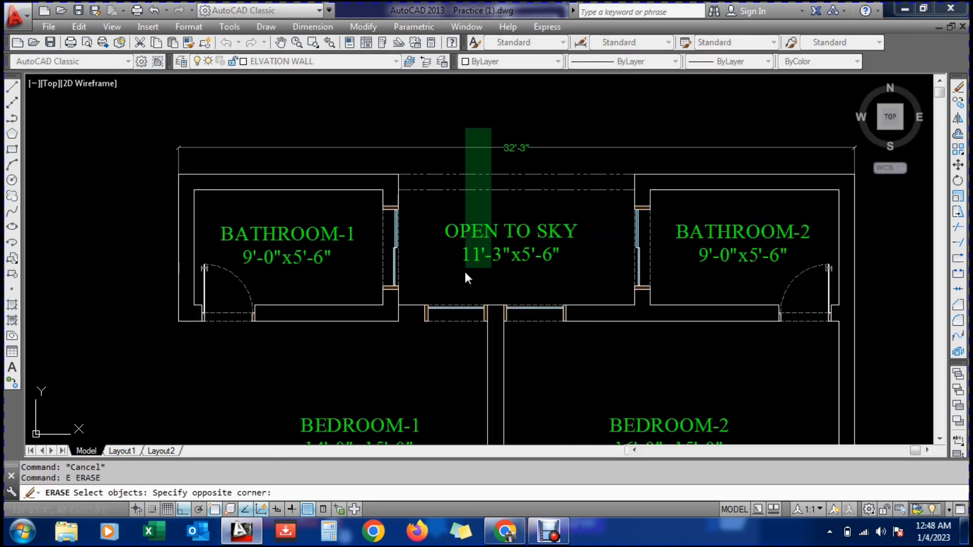
{"action": "left_click", "coordinate": [417, 350]}
{"action": "scroll", "coordinate": [508, 147], "scroll_direction": "down", "scroll_amount": 3}
{"action": "key", "text": "Escape"}
{"action": "key", "text": "Escape"}
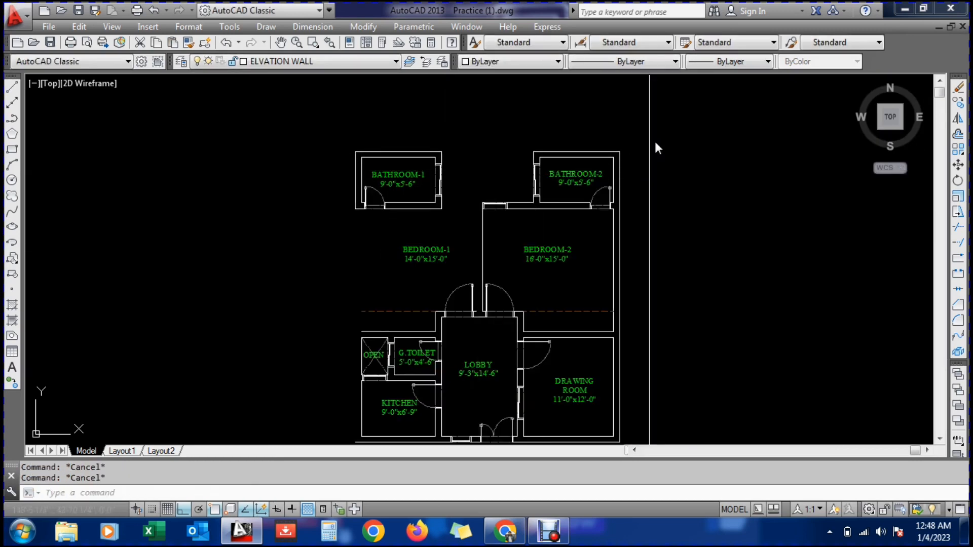
Erase Bathroom-2, most of Bedroom-2 and the adjoining wall lines crossing the Bedroom-2 side of the copied plan
{"action": "type", "text": "e"}
{"action": "key", "text": "Return"}
{"action": "left_click", "coordinate": [661, 133]}
{"action": "left_click", "coordinate": [494, 352]}
{"action": "key", "text": "Return"}
{"action": "scroll", "coordinate": [471, 228], "scroll_direction": "down", "scroll_amount": 3}
{"action": "key", "text": "Escape"}
{"action": "key", "text": "Escape"}
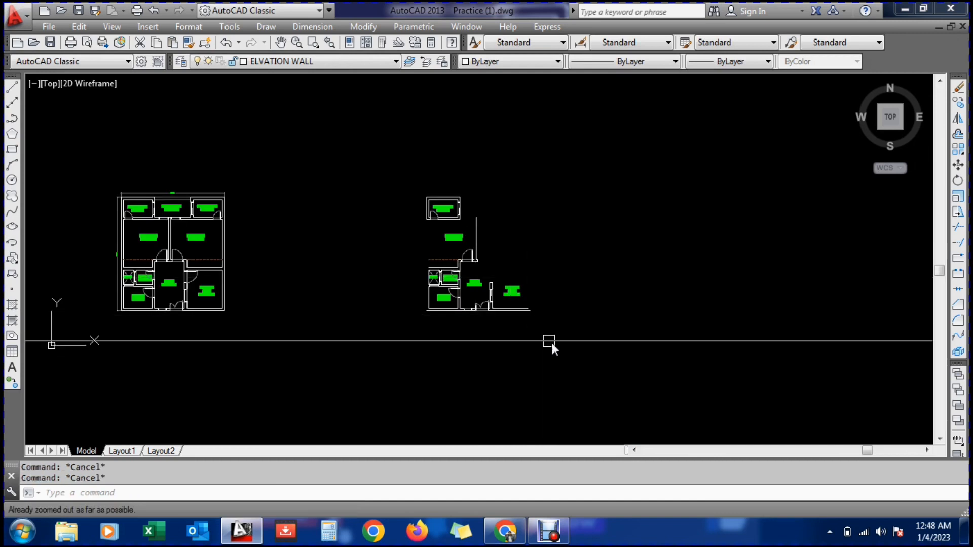
Erase everything remaining below Bathroom-1 in the copied plan and save the drawing
{"action": "type", "text": "e"}
{"action": "key", "text": "Return"}
{"action": "left_click", "coordinate": [579, 369]}
{"action": "left_click", "coordinate": [386, 236]}
{"action": "key", "text": "Return"}
{"action": "scroll", "coordinate": [403, 216], "scroll_direction": "up", "scroll_amount": 4}
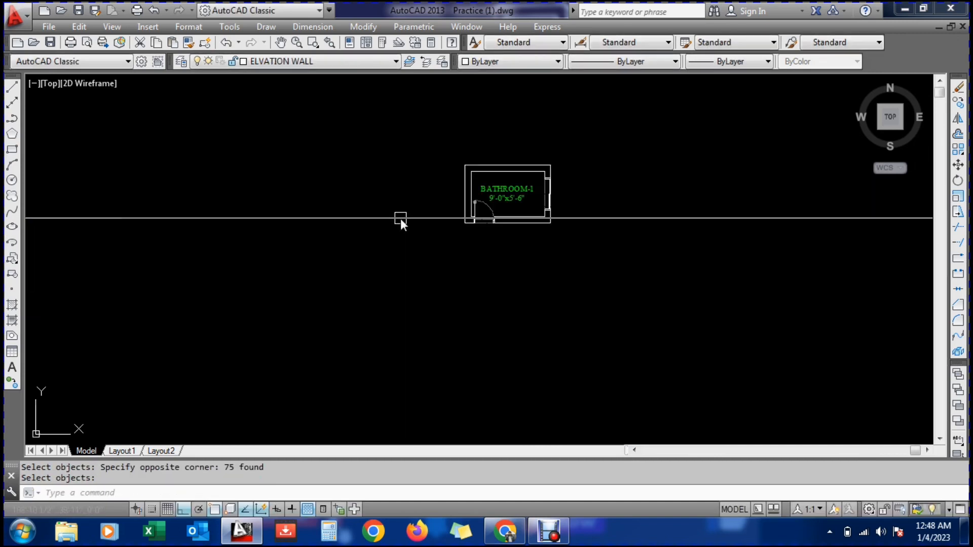
{"action": "key", "text": "ctrl+s"}
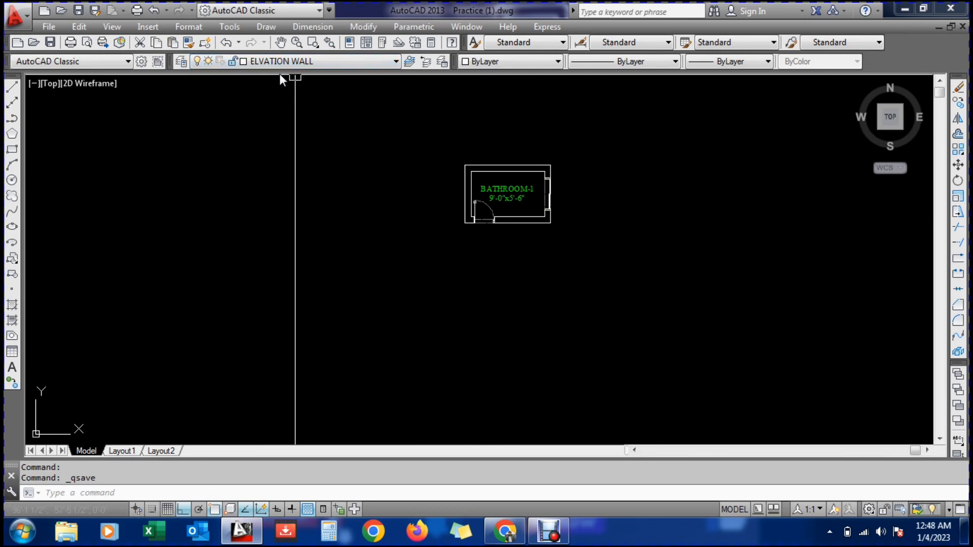
Draw a vertical construction line through Bathroom-1's inner upper-left wall corner
{"action": "scroll", "coordinate": [540, 165], "scroll_direction": "up", "scroll_amount": 2}
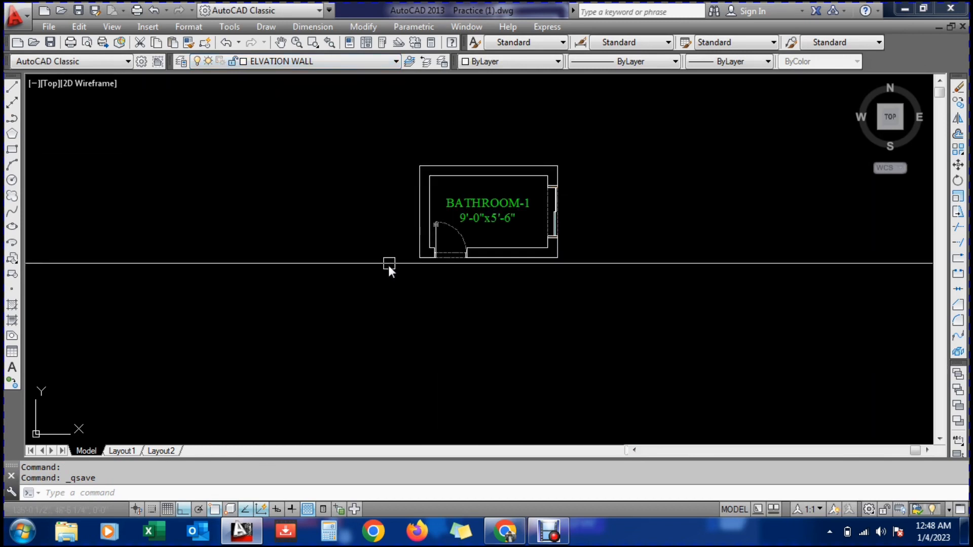
{"action": "scroll", "coordinate": [386, 271], "scroll_direction": "down", "scroll_amount": 4}
{"action": "scroll", "coordinate": [379, 273], "scroll_direction": "up", "scroll_amount": 5}
{"action": "scroll", "coordinate": [513, 261], "scroll_direction": "down", "scroll_amount": 4}
{"action": "scroll", "coordinate": [545, 208], "scroll_direction": "up", "scroll_amount": 5}
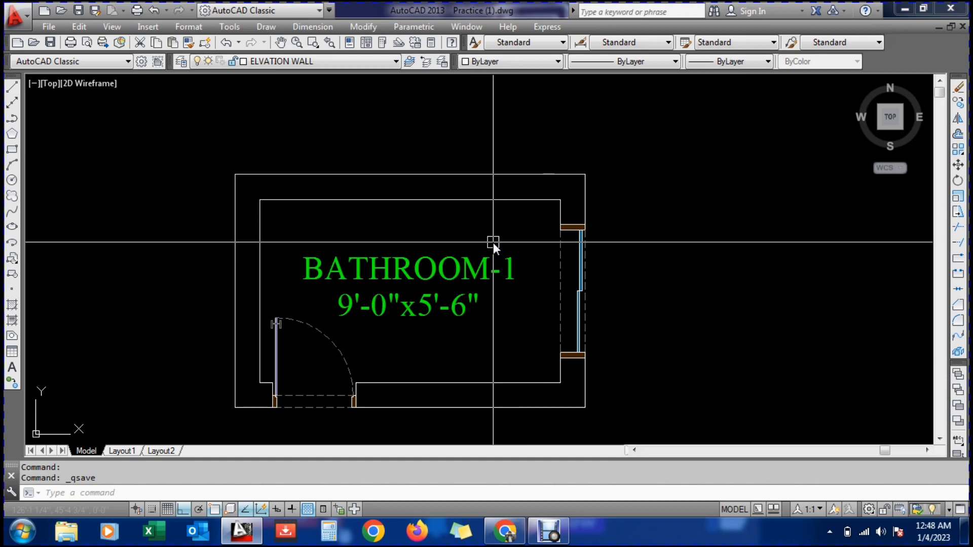
{"action": "type", "text": "x"}
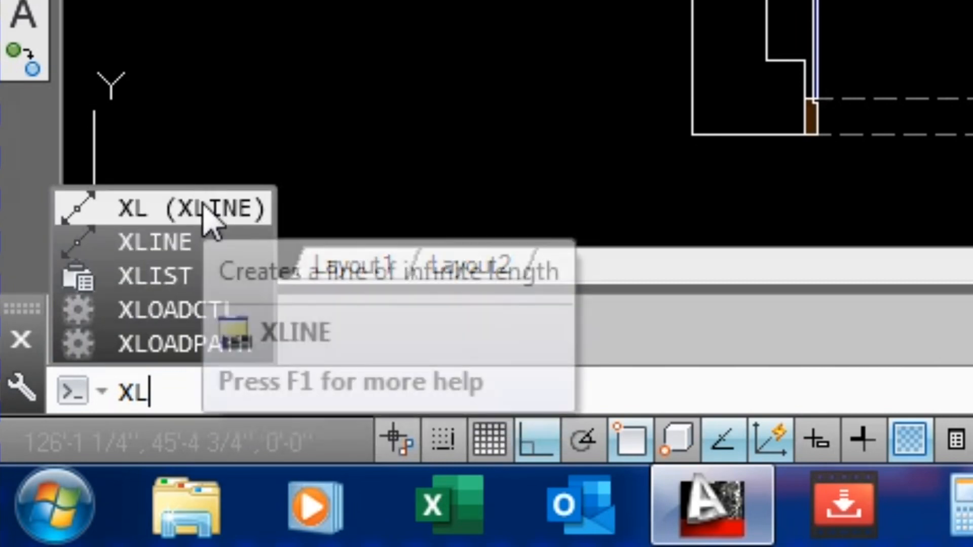
{"action": "left_click", "coordinate": [205, 211]}
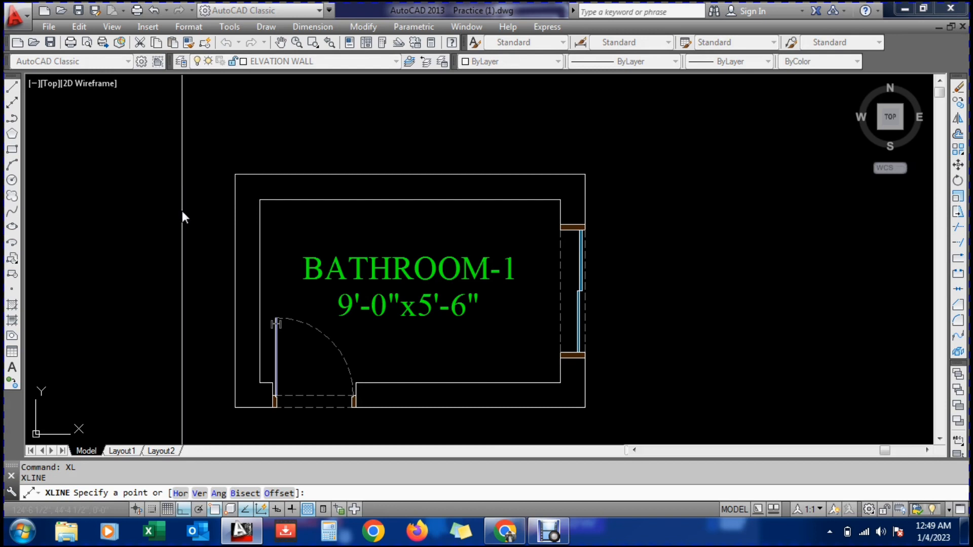
{"action": "scroll", "coordinate": [196, 243], "scroll_direction": "down", "scroll_amount": 4}
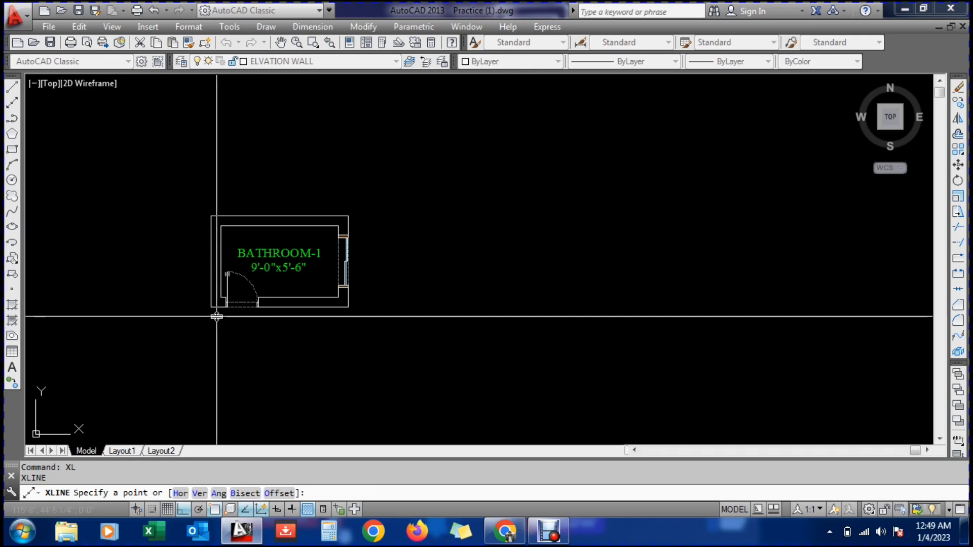
{"action": "scroll", "coordinate": [278, 158], "scroll_direction": "up", "scroll_amount": 2}
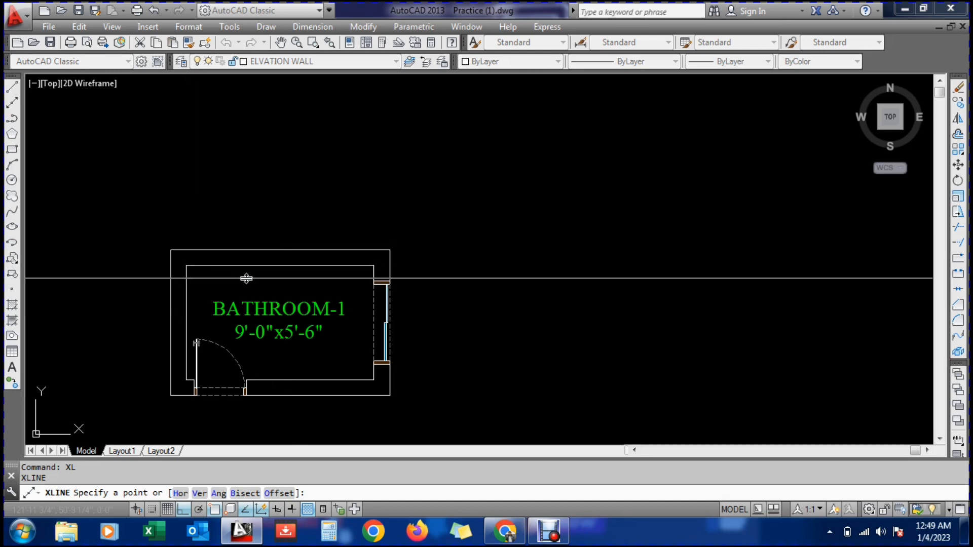
{"action": "left_click", "coordinate": [186, 266]}
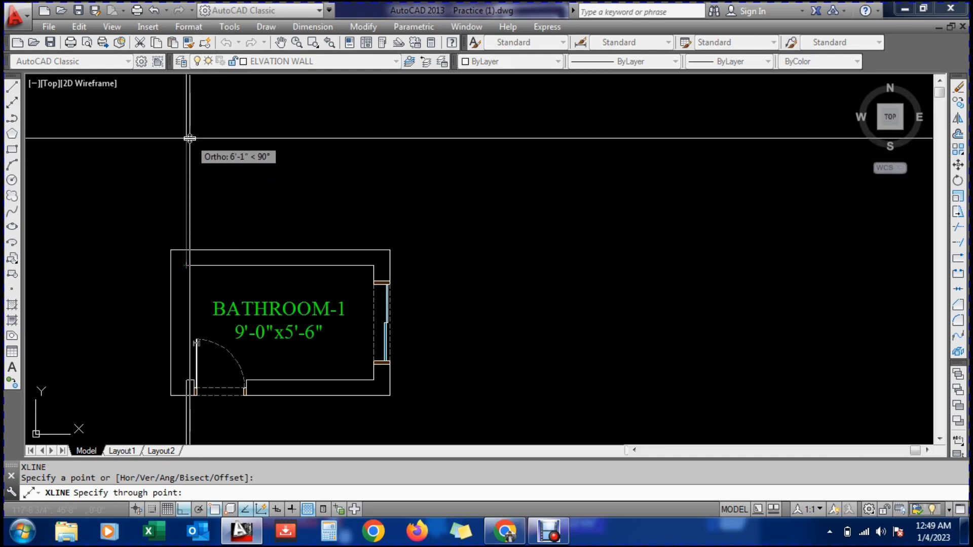
{"action": "type", "text": "v"}
{"action": "key", "text": "Return"}
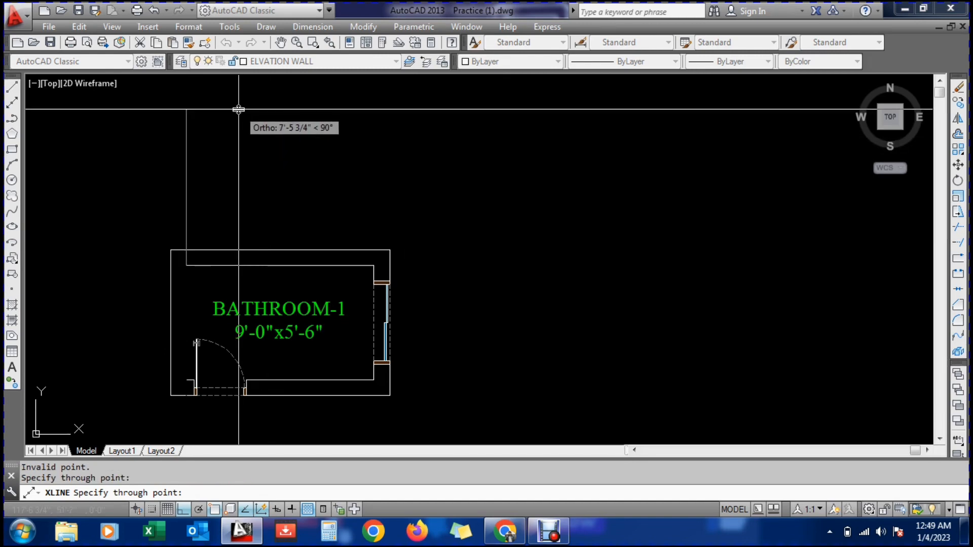
{"action": "key", "text": "Return"}
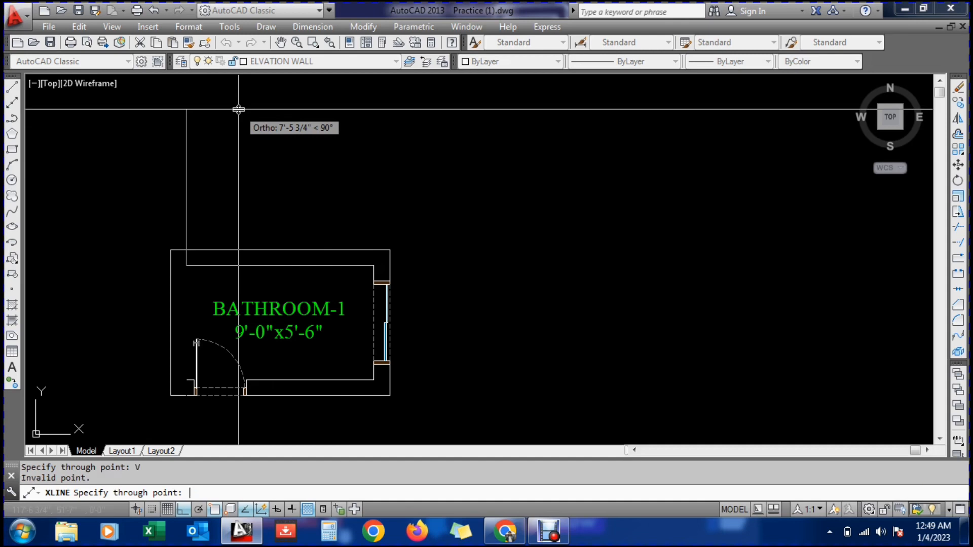
{"action": "key", "text": "Return"}
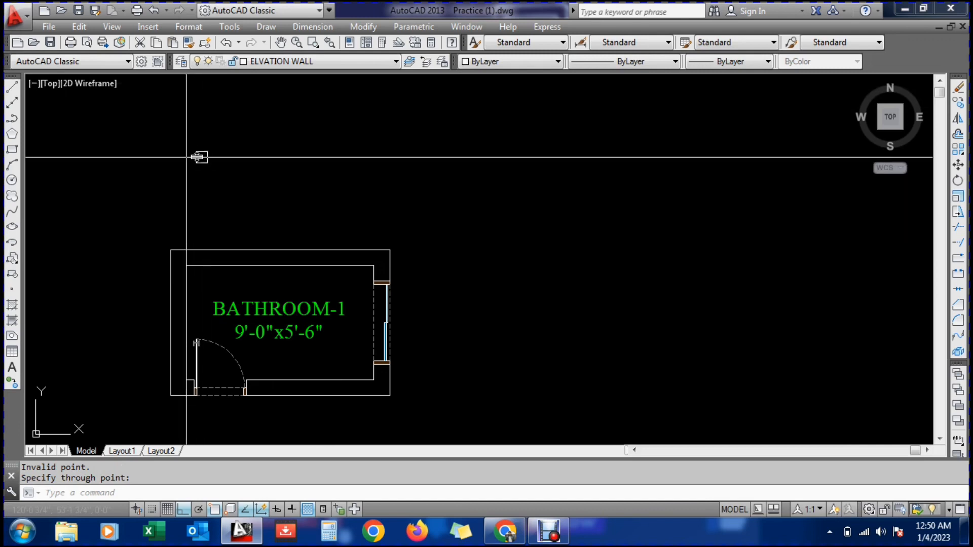
{"action": "left_click", "coordinate": [146, 177]}
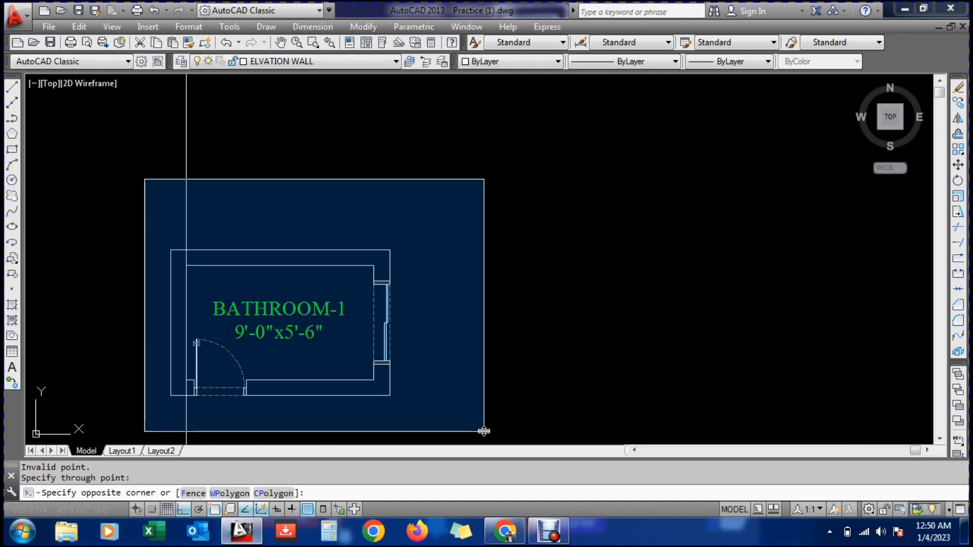
{"action": "left_click", "coordinate": [484, 403]}
{"action": "type", "text": "MO`"}
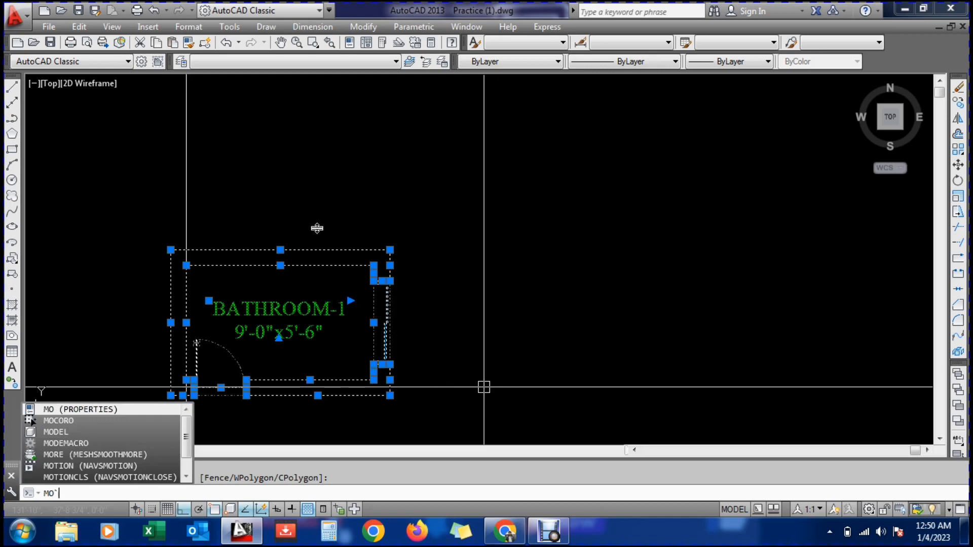
{"action": "key", "text": "Escape"}
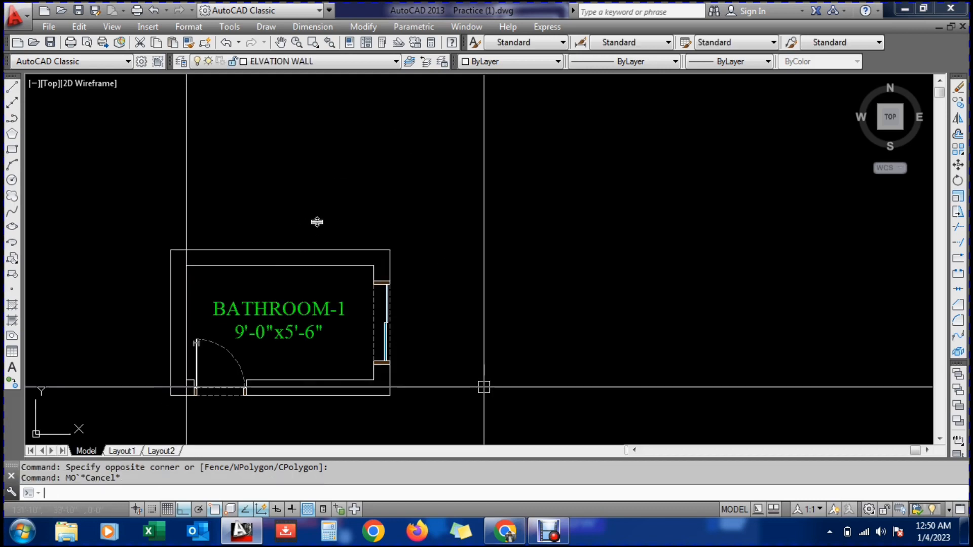
Change the colour of all Bathroom-1 plan objects, including its label, to Color 8
{"action": "left_click", "coordinate": [106, 222]}
{"action": "left_click", "coordinate": [478, 416]}
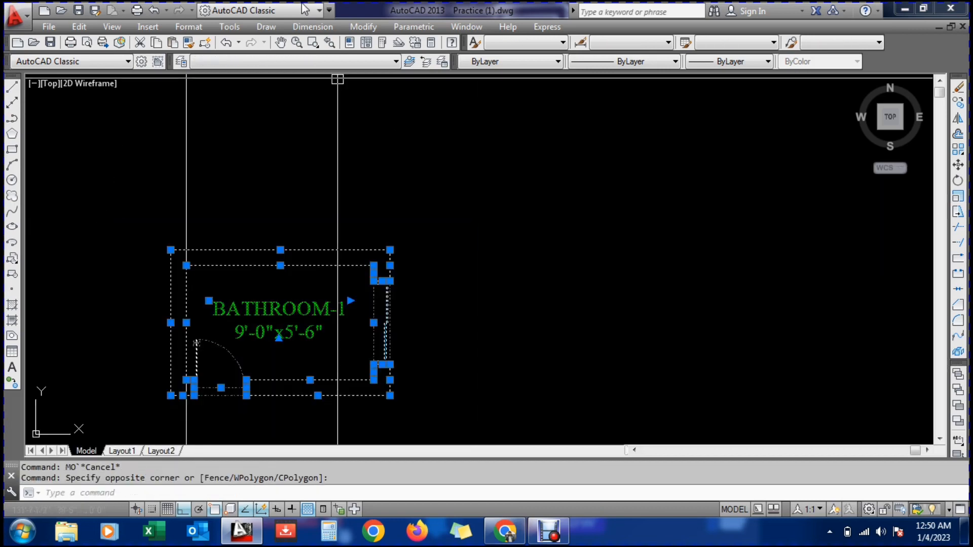
{"action": "left_click", "coordinate": [546, 63]}
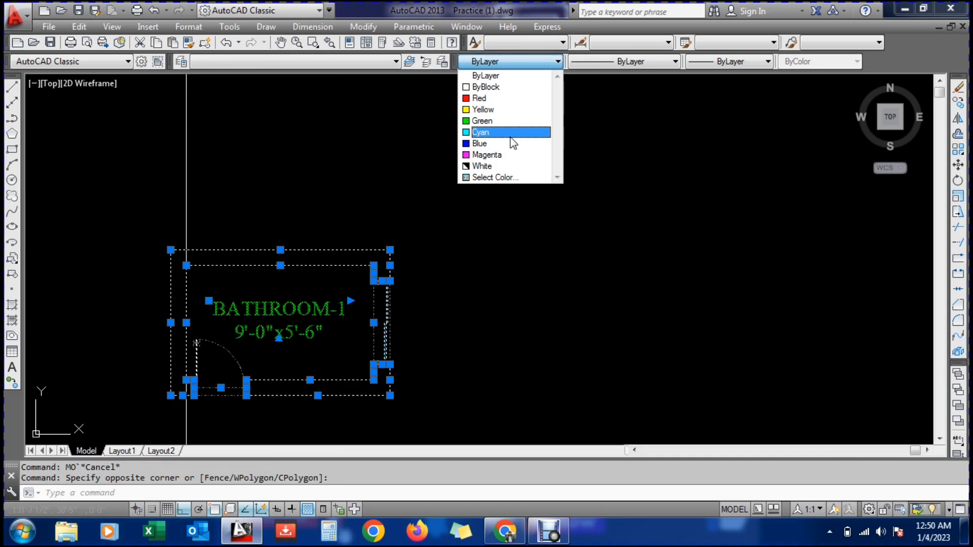
{"action": "left_click", "coordinate": [504, 180]}
{"action": "type", "text": "8"}
{"action": "key", "text": "Return"}
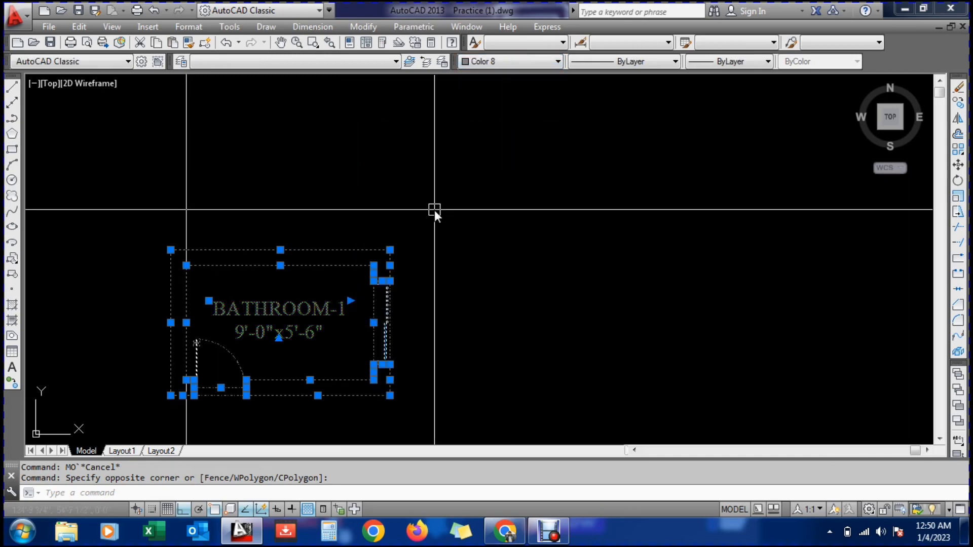
{"action": "key", "text": "Escape"}
{"action": "key", "text": "Escape"}
{"action": "left_click", "coordinate": [222, 193]}
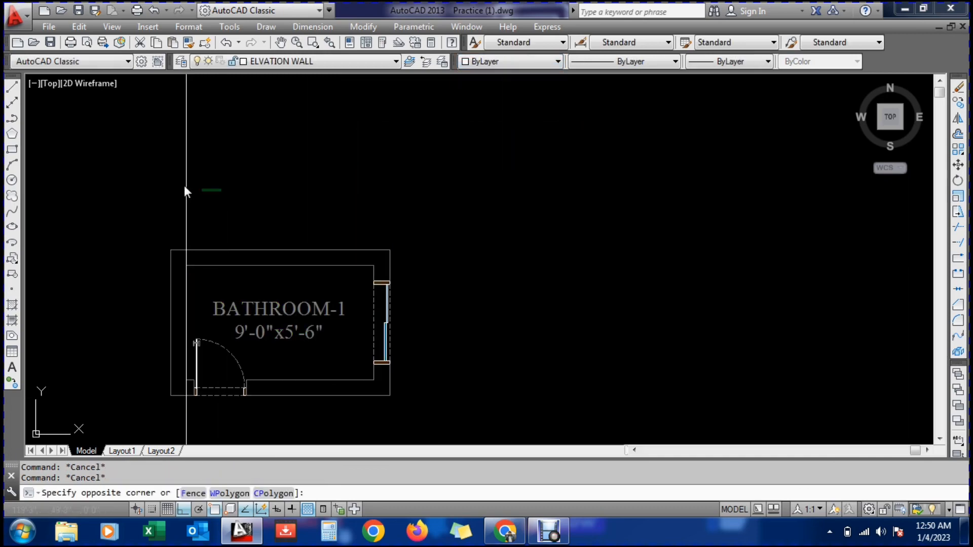
{"action": "left_click", "coordinate": [98, 145]}
{"action": "key", "text": "Escape"}
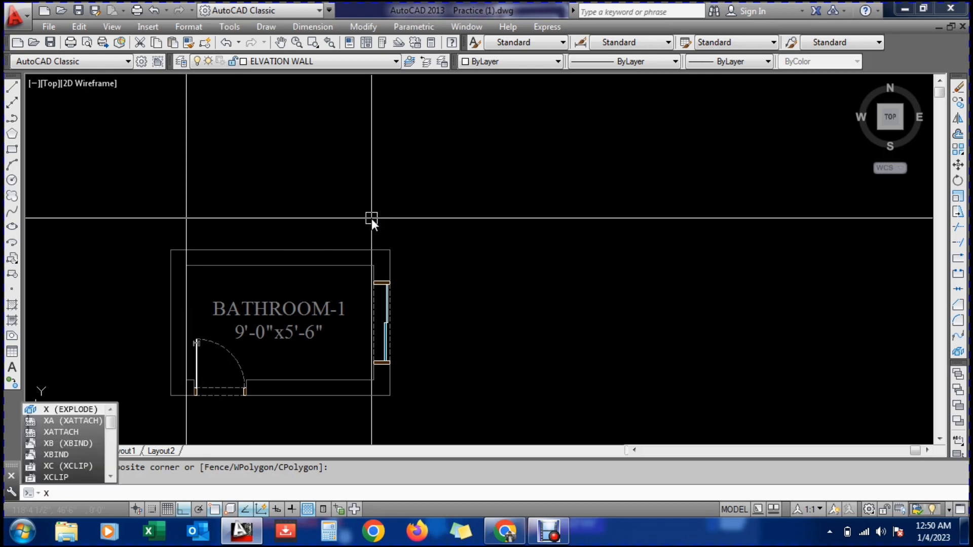
Draw a vertical construction line through Bathroom-1's inner upper-right wall corner using the Ver option
{"action": "key", "text": "Return"}
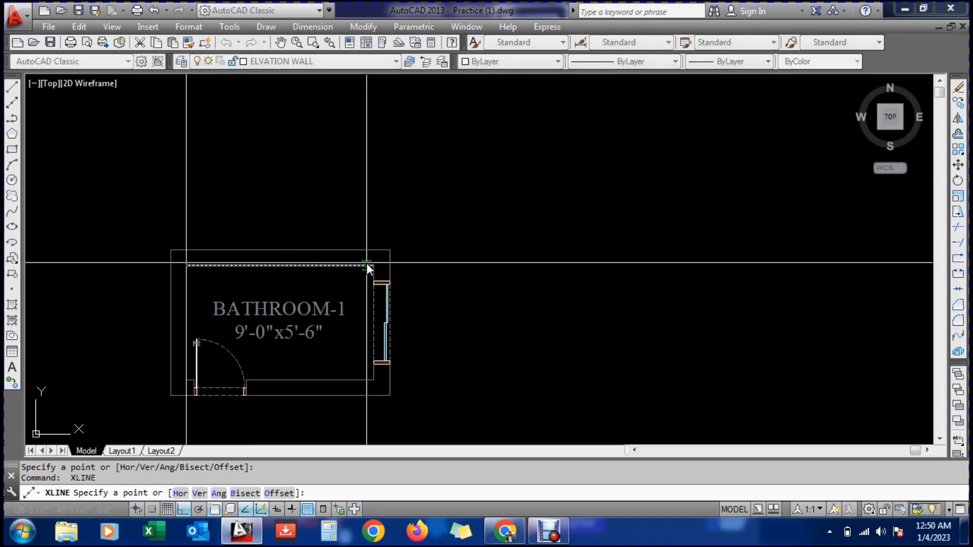
{"action": "type", "text": "XL"}
{"action": "key", "text": "Return"}
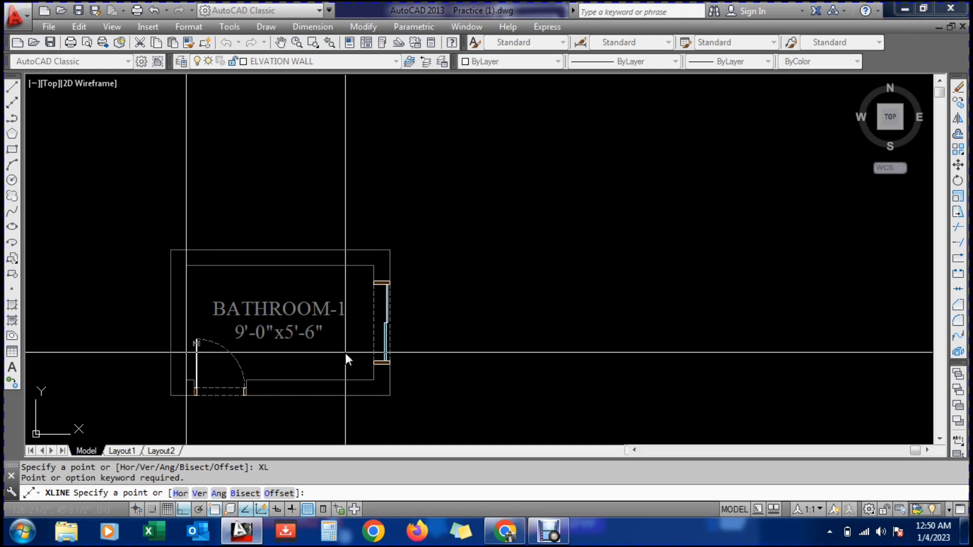
{"action": "type", "text": "V"}
{"action": "key", "text": "Return"}
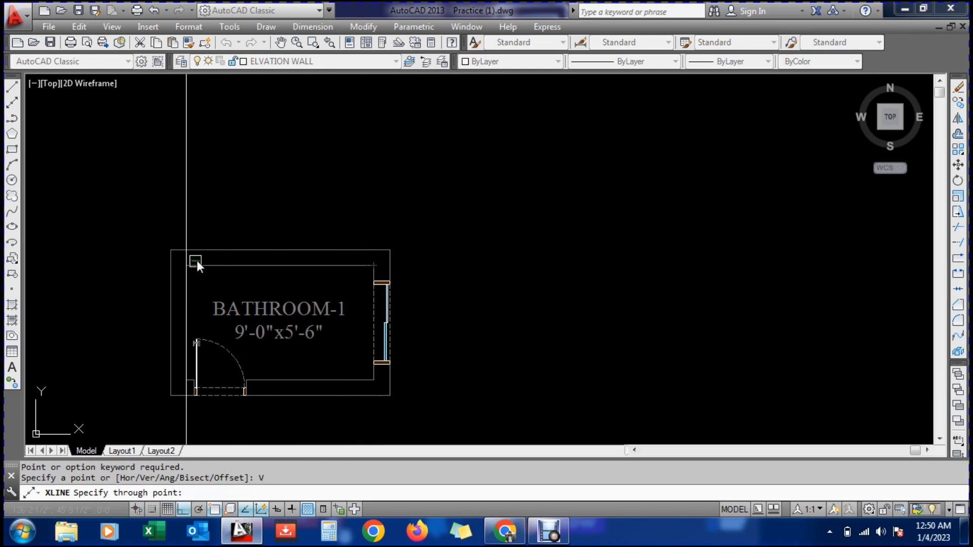
{"action": "left_click", "coordinate": [374, 264]}
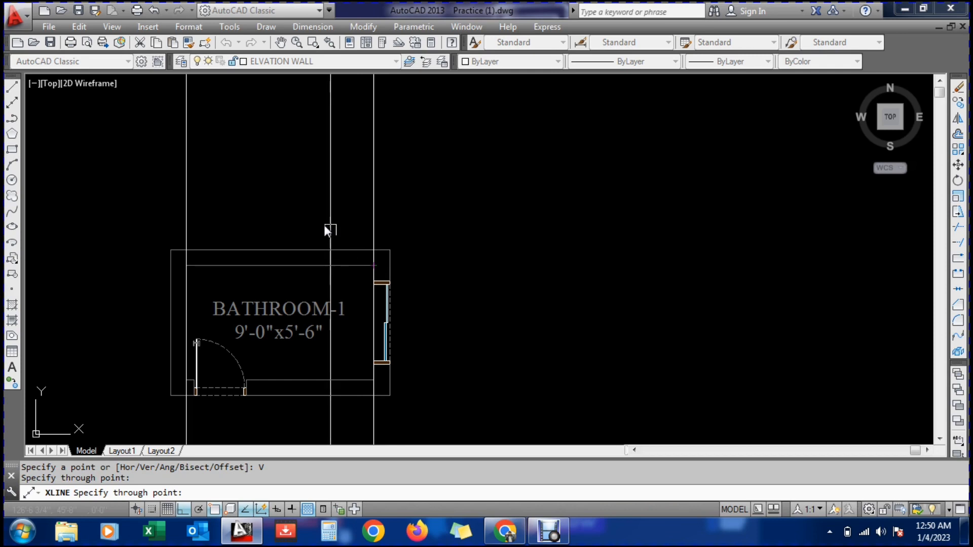
Place extra vertical construction lines through Bathroom-1's outer upper-right corner and across the empty space beyond the window wall
{"action": "left_click", "coordinate": [391, 249]}
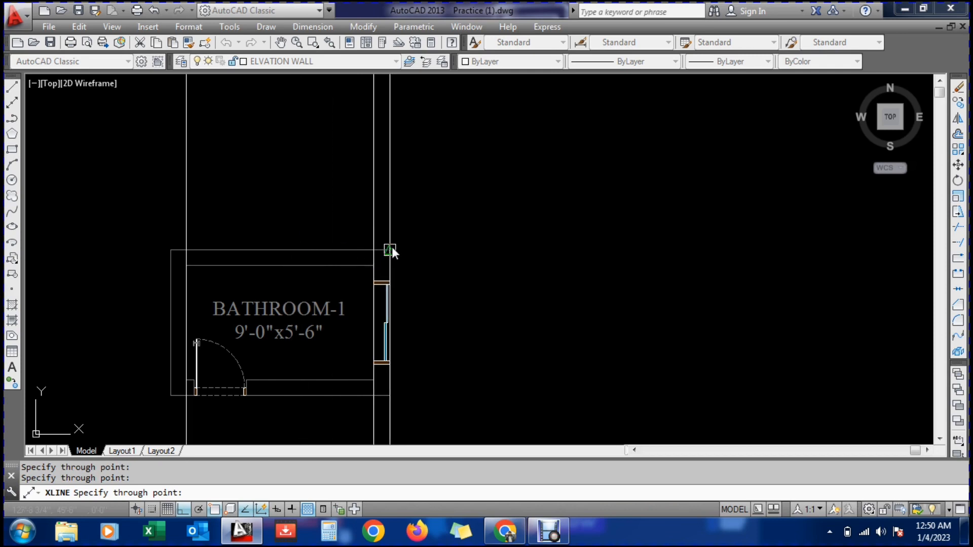
{"action": "left_click", "coordinate": [459, 238]}
{"action": "left_click", "coordinate": [554, 238]}
{"action": "left_click", "coordinate": [610, 226]}
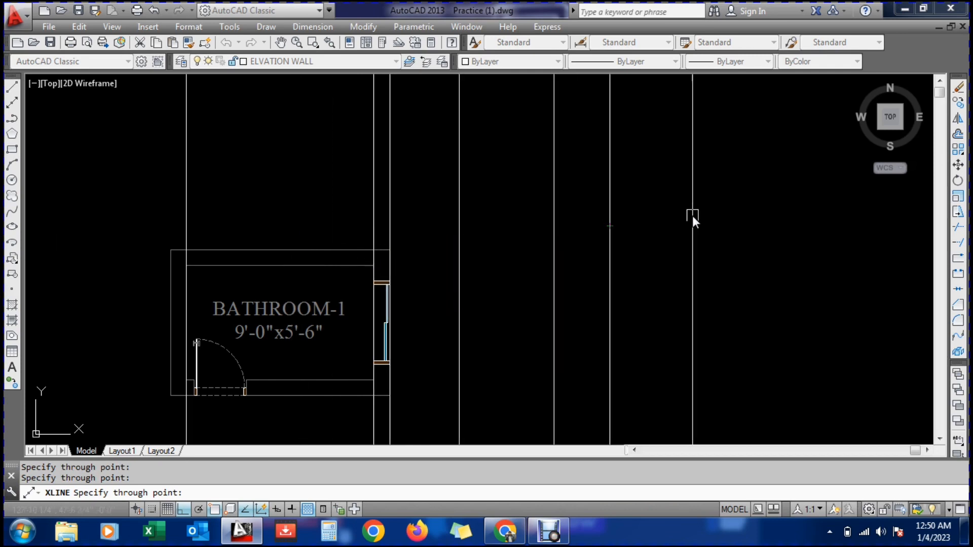
{"action": "left_click", "coordinate": [692, 214]}
{"action": "left_click", "coordinate": [716, 261]}
{"action": "left_click", "coordinate": [768, 283]}
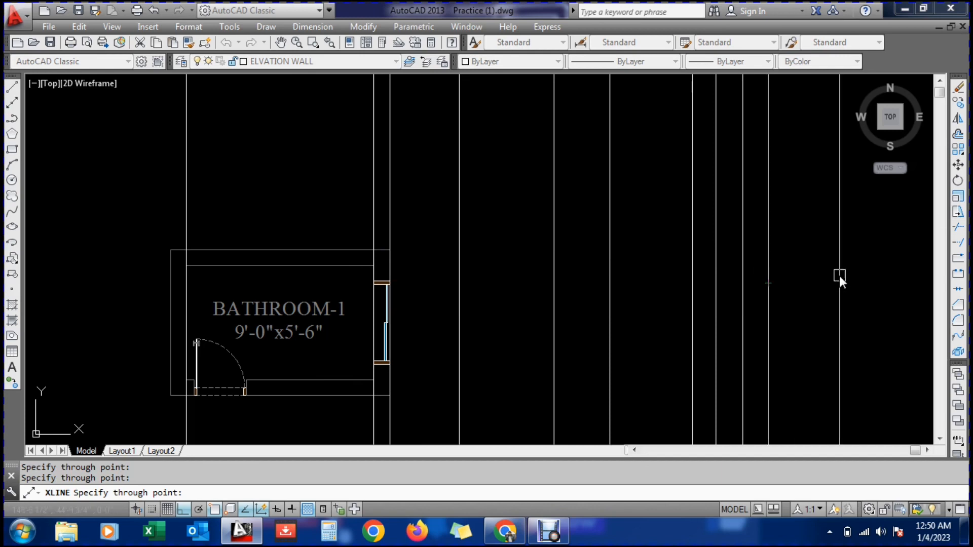
{"action": "left_click", "coordinate": [839, 276]}
{"action": "key", "text": "Return"}
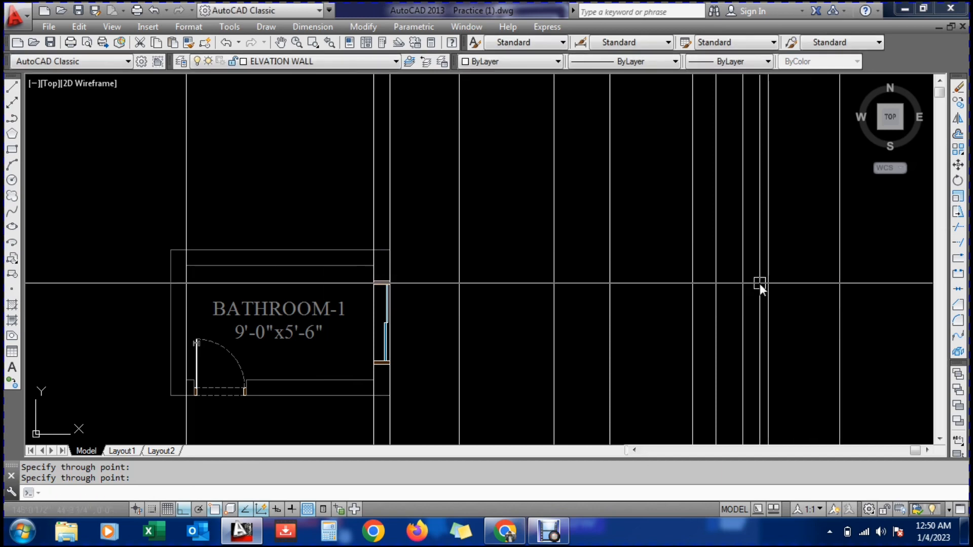
Erase the extra vertical construction lines beyond the window wall and the one through Bathroom-1's outer corner
{"action": "key", "text": "Escape"}
{"action": "key", "text": "Escape"}
{"action": "type", "text": "e"}
{"action": "key", "text": "Return"}
{"action": "left_click", "coordinate": [857, 214]}
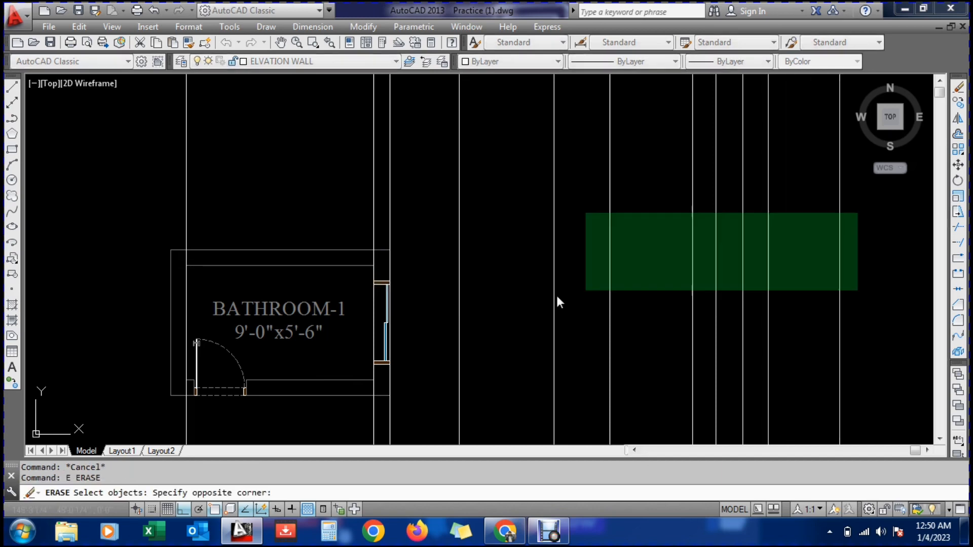
{"action": "left_click", "coordinate": [394, 300]}
{"action": "key", "text": "Return"}
{"action": "key", "text": "Return"}
{"action": "left_click", "coordinate": [393, 225]}
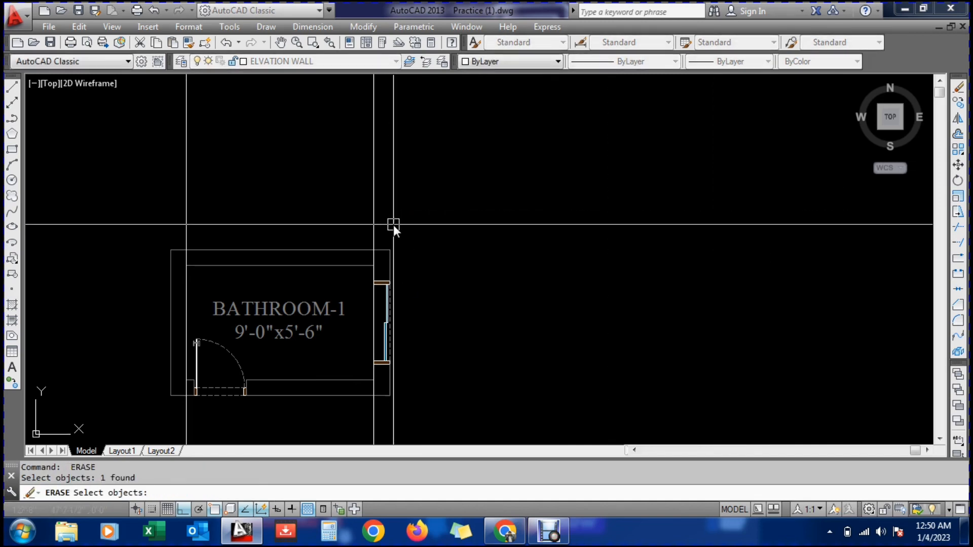
{"action": "key", "text": "Return"}
Draw a horizontal construction line across the two vertical ones, in the empty space above the Bathroom-1 plan, using the Hor option
{"action": "scroll", "coordinate": [365, 385], "scroll_direction": "down", "scroll_amount": 4}
{"action": "scroll", "coordinate": [314, 285], "scroll_direction": "up", "scroll_amount": 4}
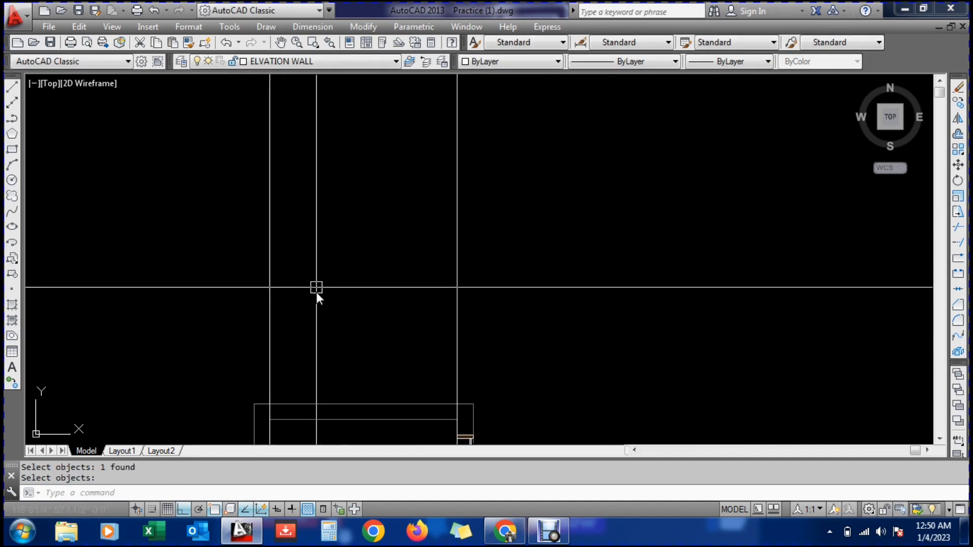
{"action": "scroll", "coordinate": [316, 287], "scroll_direction": "down", "scroll_amount": 2}
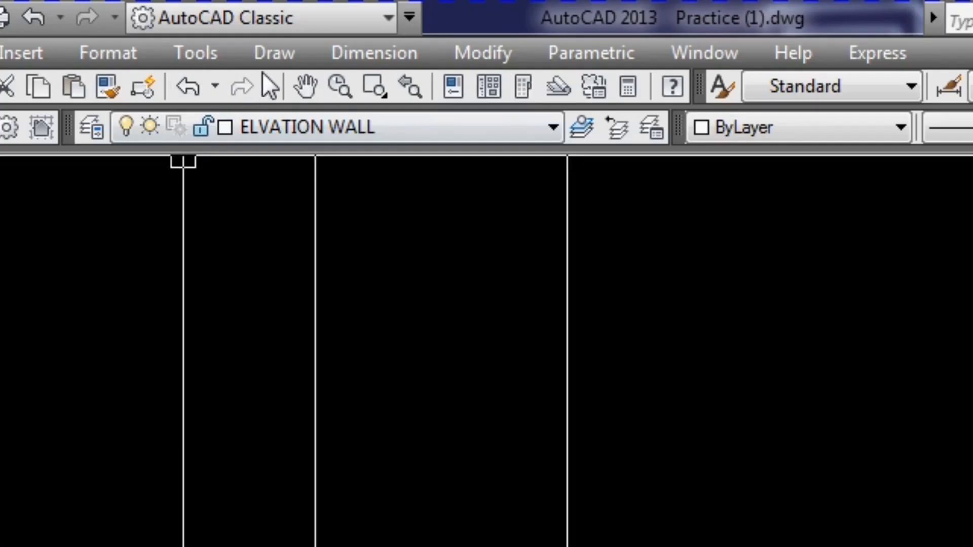
{"action": "left_click", "coordinate": [263, 28]}
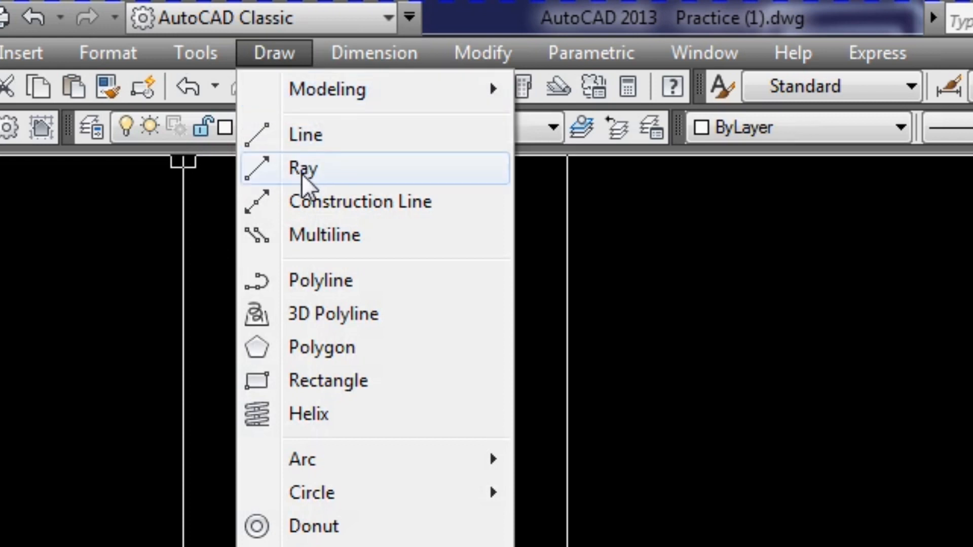
{"action": "left_click", "coordinate": [333, 205]}
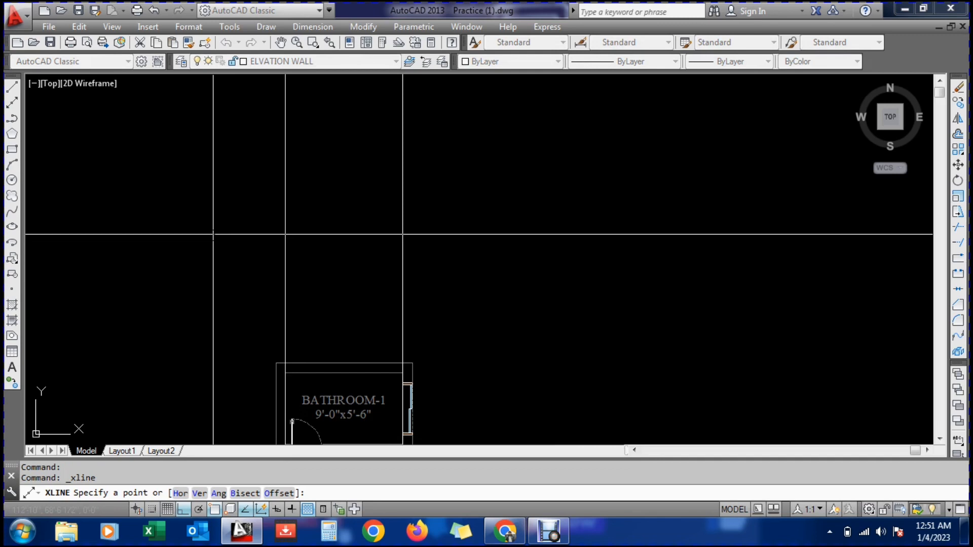
{"action": "key", "text": "Return"}
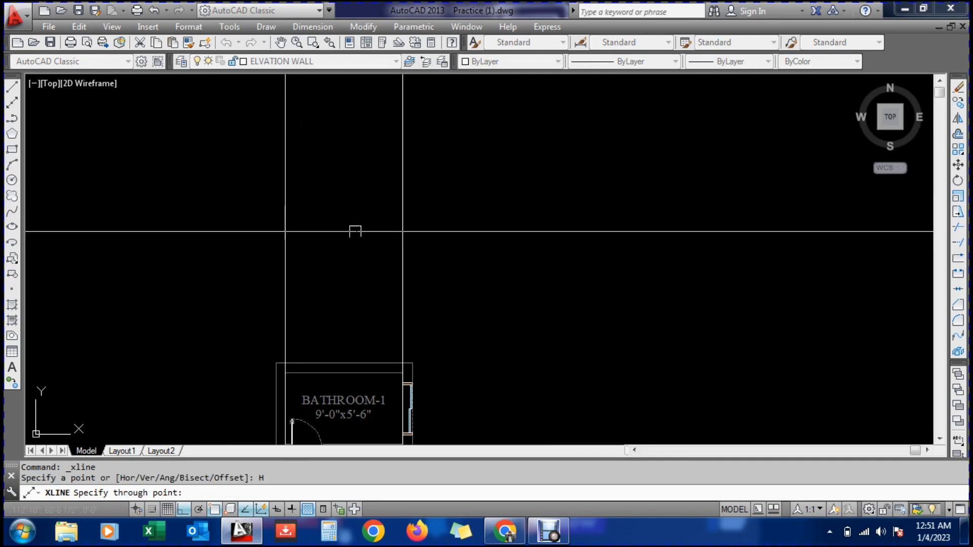
{"action": "left_click", "coordinate": [350, 200]}
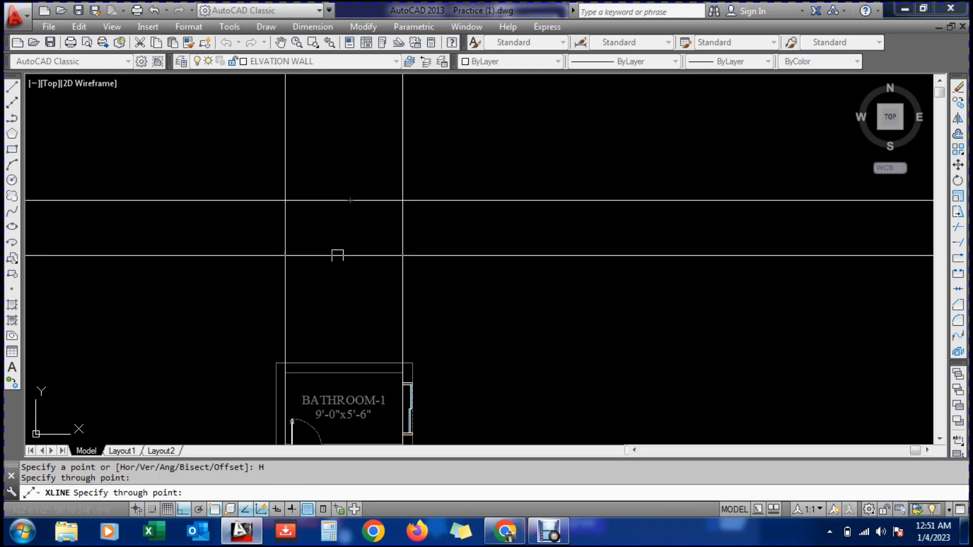
Place extra horizontal construction lines through the outer and inner corners of Bathroom-1's upper and lower walls
{"action": "left_click", "coordinate": [413, 364]}
{"action": "scroll", "coordinate": [410, 250], "scroll_direction": "up", "scroll_amount": 4}
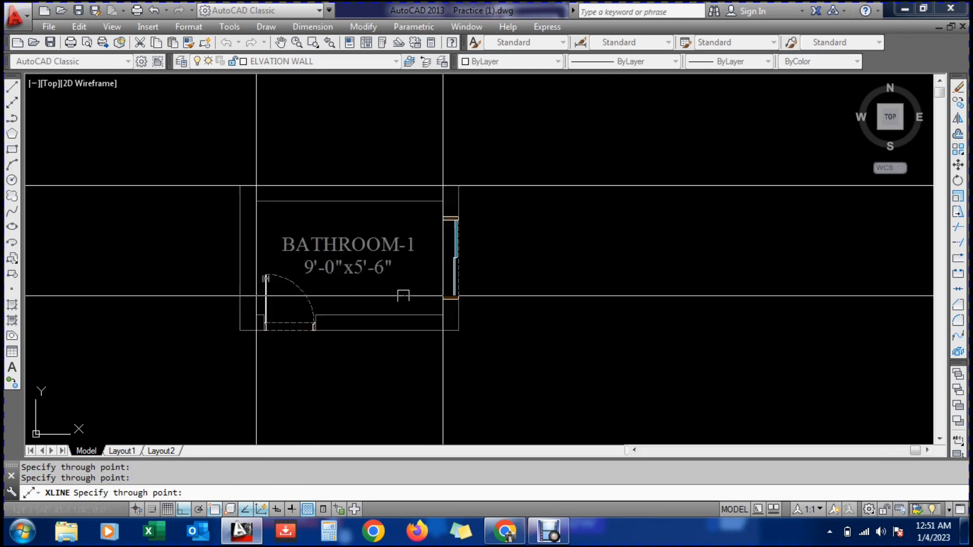
{"action": "left_click", "coordinate": [455, 147]}
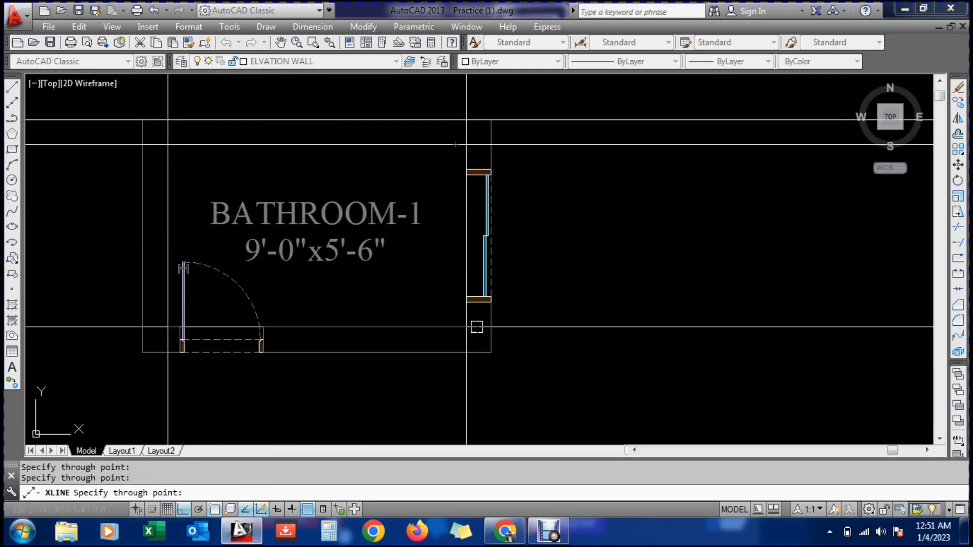
{"action": "scroll", "coordinate": [403, 343], "scroll_direction": "down", "scroll_amount": 8}
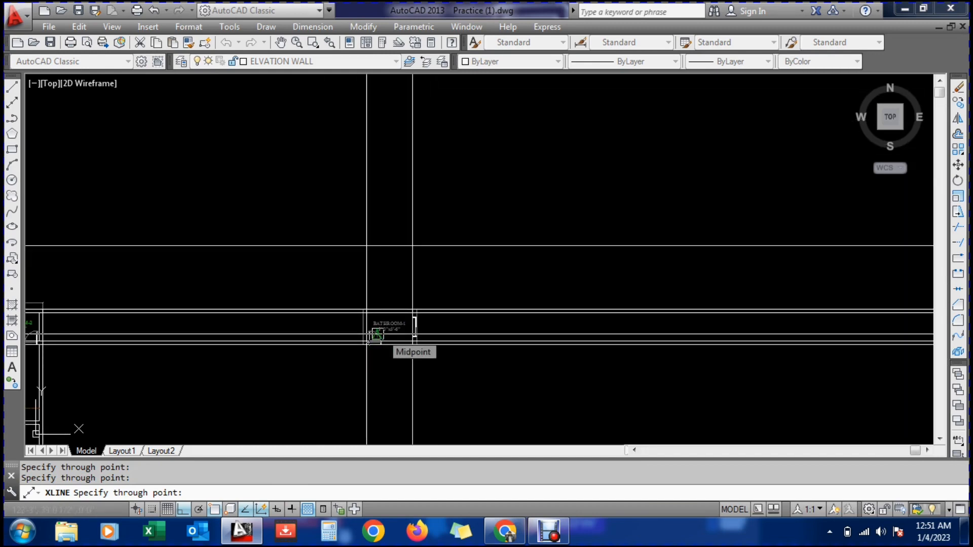
{"action": "key", "text": "Escape"}
{"action": "key", "text": "Escape"}
Erase the four horizontal construction lines that run through Bathroom-1's walls
{"action": "scroll", "coordinate": [450, 321], "scroll_direction": "up", "scroll_amount": 6}
{"action": "type", "text": "E"}
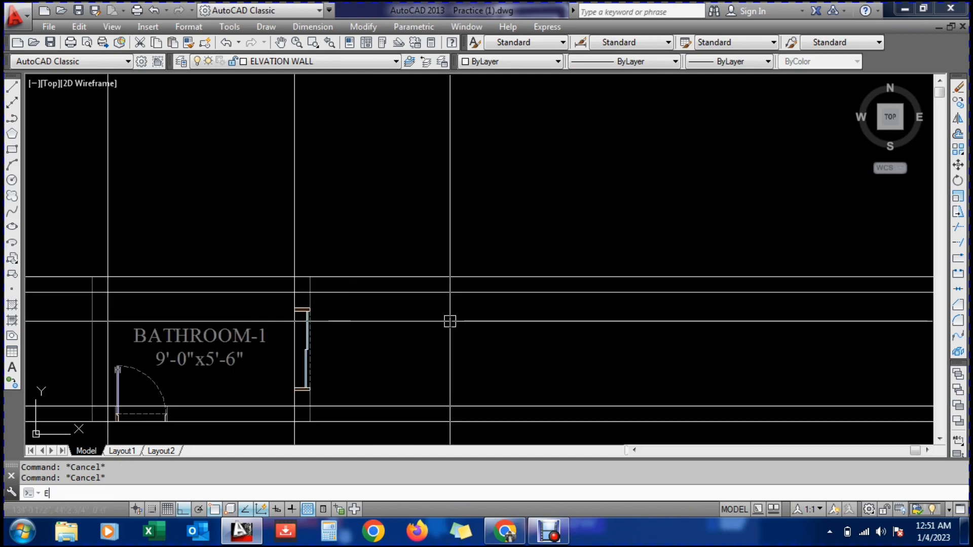
{"action": "key", "text": "space"}
{"action": "left_click", "coordinate": [460, 266]}
{"action": "scroll", "coordinate": [460, 266], "scroll_direction": "down", "scroll_amount": 4}
{"action": "left_click", "coordinate": [425, 371]}
{"action": "key", "text": "space"}
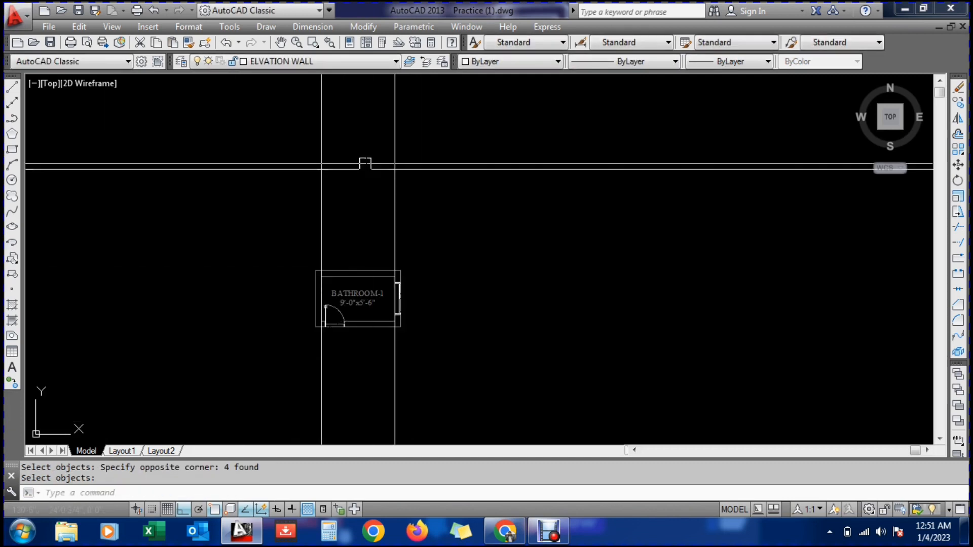
{"action": "scroll", "coordinate": [365, 113], "scroll_direction": "up", "scroll_amount": 2}
{"action": "scroll", "coordinate": [370, 309], "scroll_direction": "down", "scroll_amount": 1}
{"action": "scroll", "coordinate": [356, 279], "scroll_direction": "up", "scroll_amount": 1}
{"action": "scroll", "coordinate": [356, 339], "scroll_direction": "down", "scroll_amount": 2}
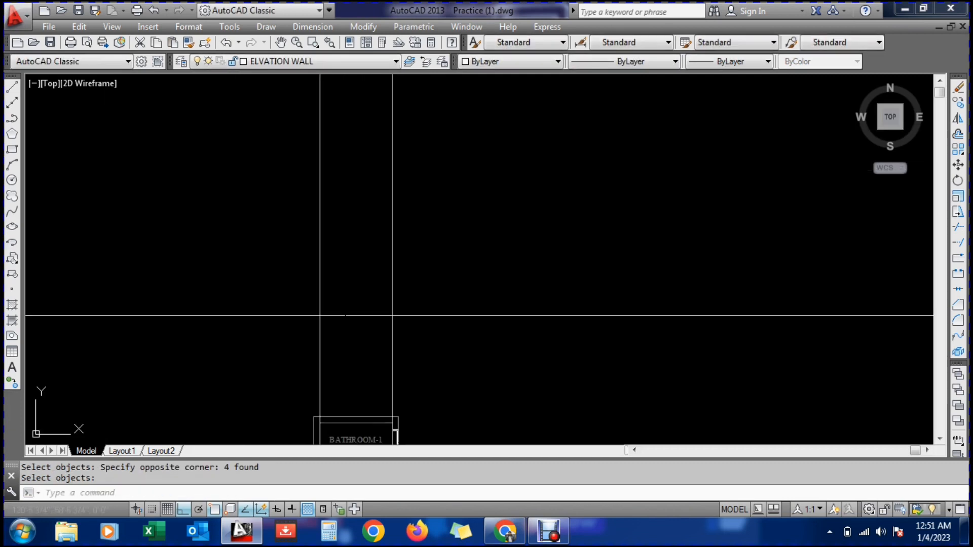
{"action": "scroll", "coordinate": [345, 316], "scroll_direction": "up", "scroll_amount": 4}
{"action": "scroll", "coordinate": [343, 319], "scroll_direction": "down", "scroll_amount": 2}
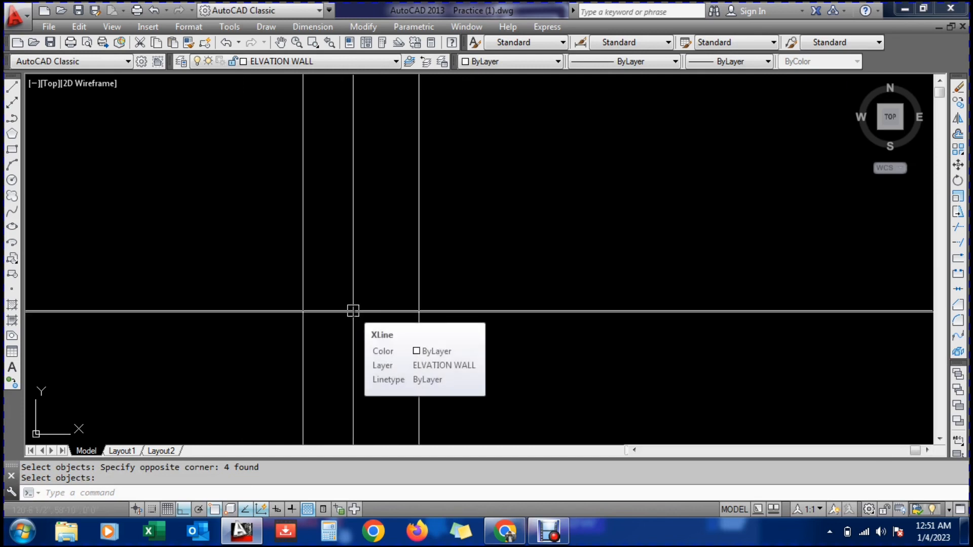
{"action": "scroll", "coordinate": [353, 311], "scroll_direction": "down", "scroll_amount": 3}
{"action": "scroll", "coordinate": [355, 376], "scroll_direction": "up", "scroll_amount": 4}
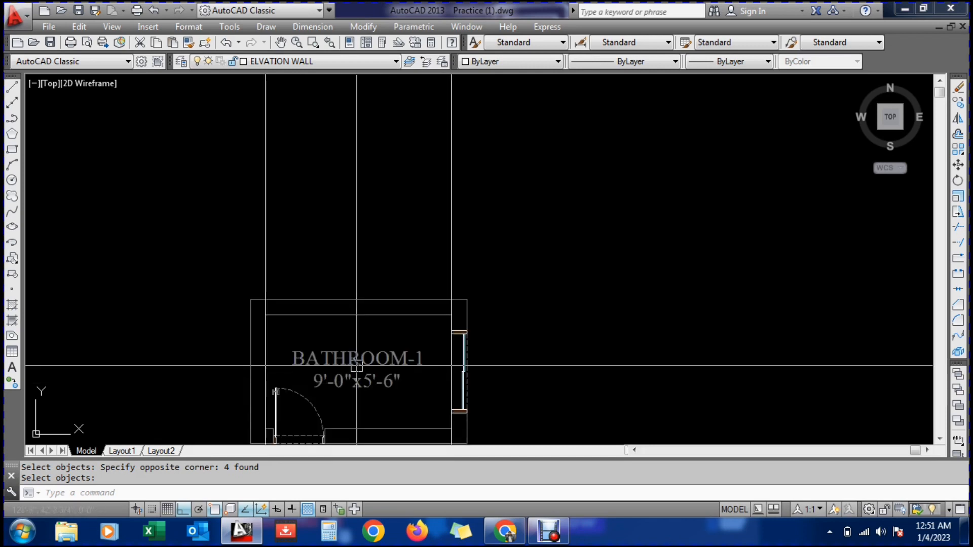
{"action": "scroll", "coordinate": [356, 366], "scroll_direction": "down", "scroll_amount": 2}
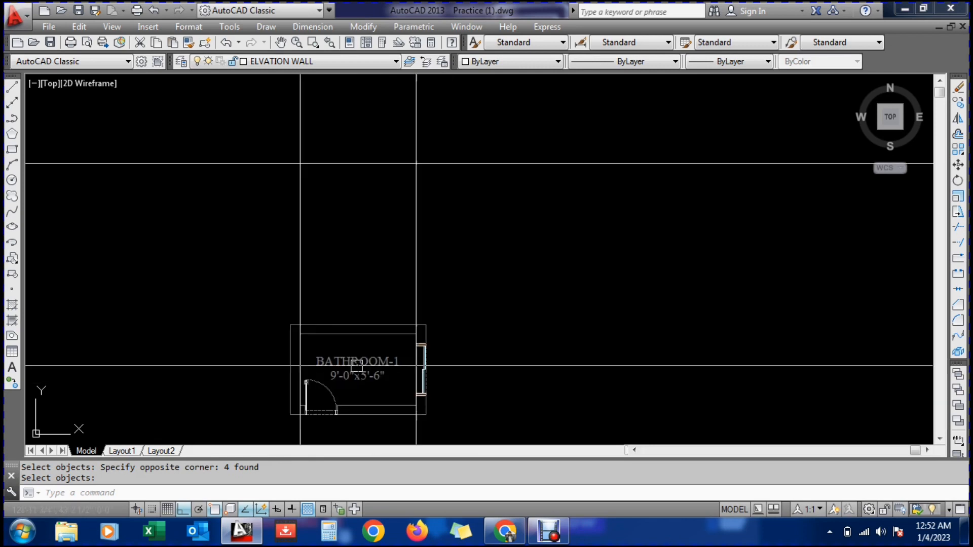
{"action": "scroll", "coordinate": [341, 289], "scroll_direction": "up", "scroll_amount": 5}
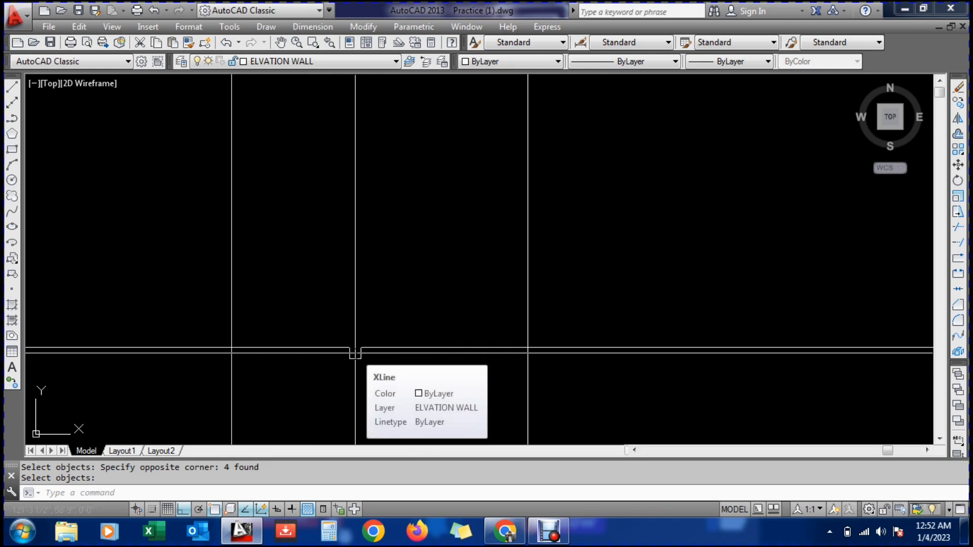
{"action": "scroll", "coordinate": [356, 343], "scroll_direction": "down", "scroll_amount": 2}
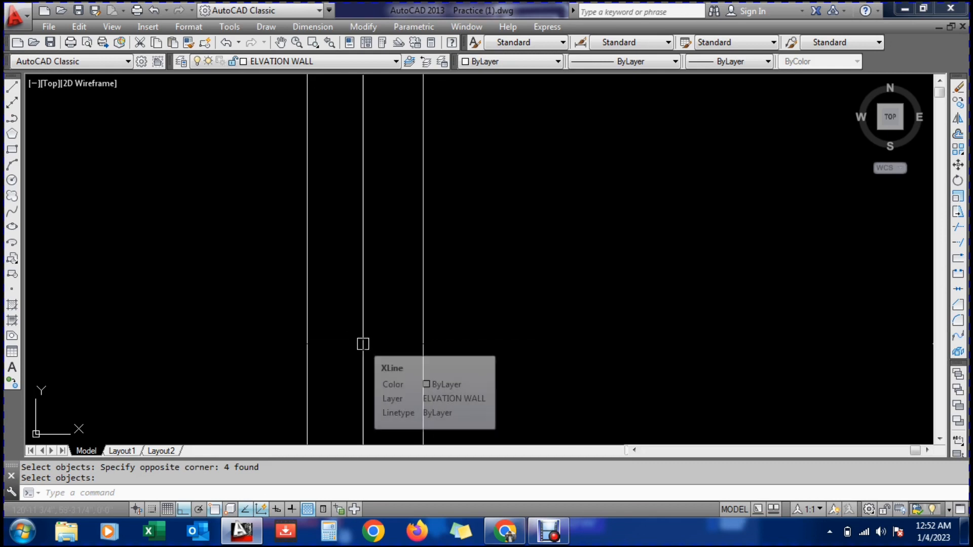
Offset the horizontal construction line above Bathroom-1 upward by 10.5'
{"action": "type", "text": "0"}
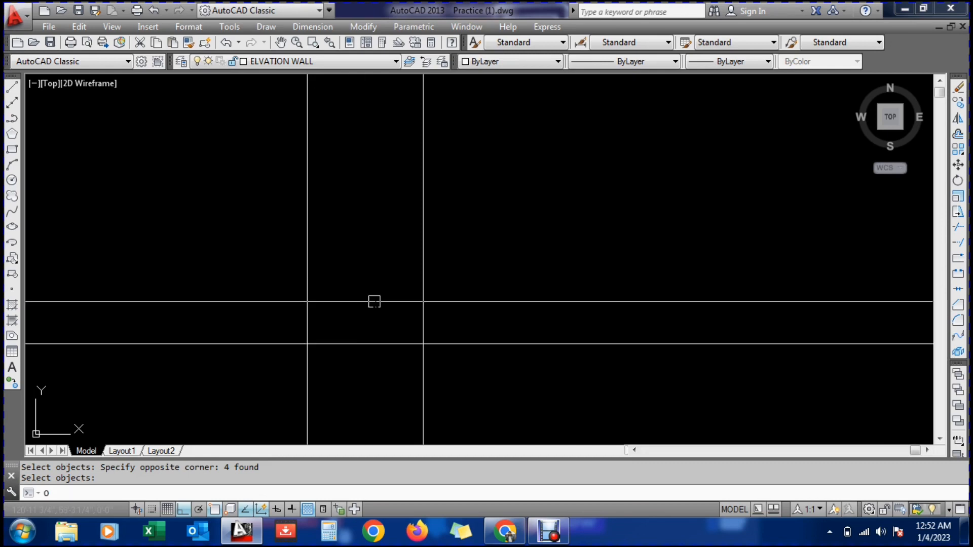
{"action": "key", "text": "Escape"}
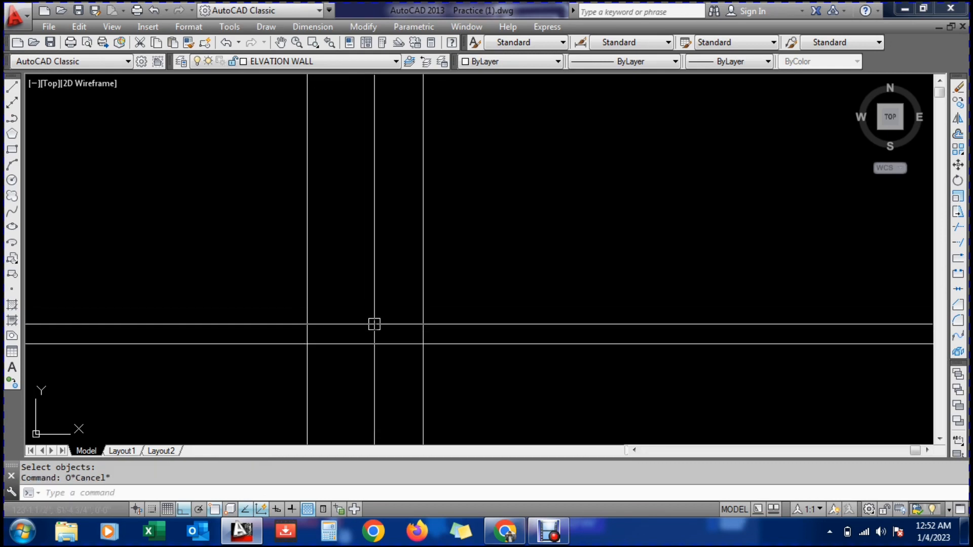
{"action": "type", "text": "o"}
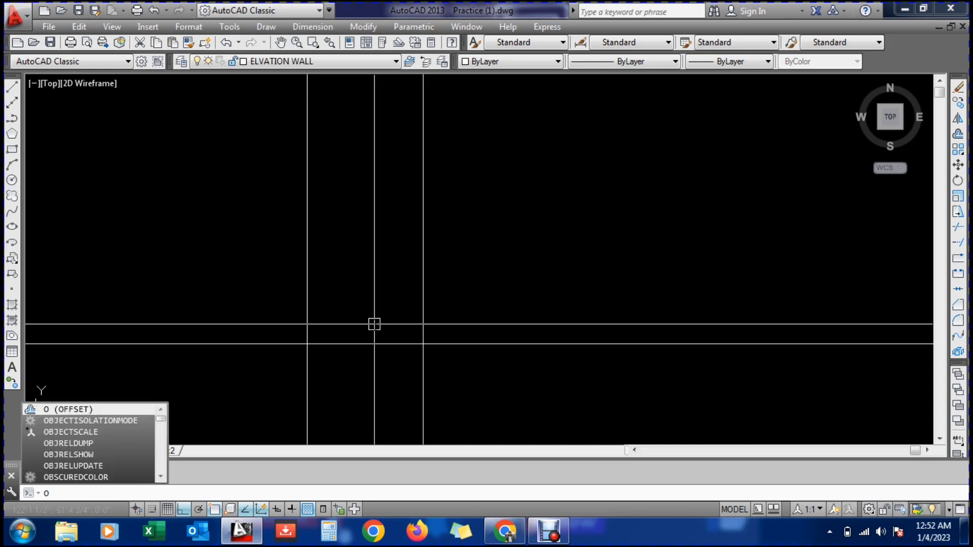
{"action": "key", "text": "Return"}
{"action": "type", "text": "10.5'"}
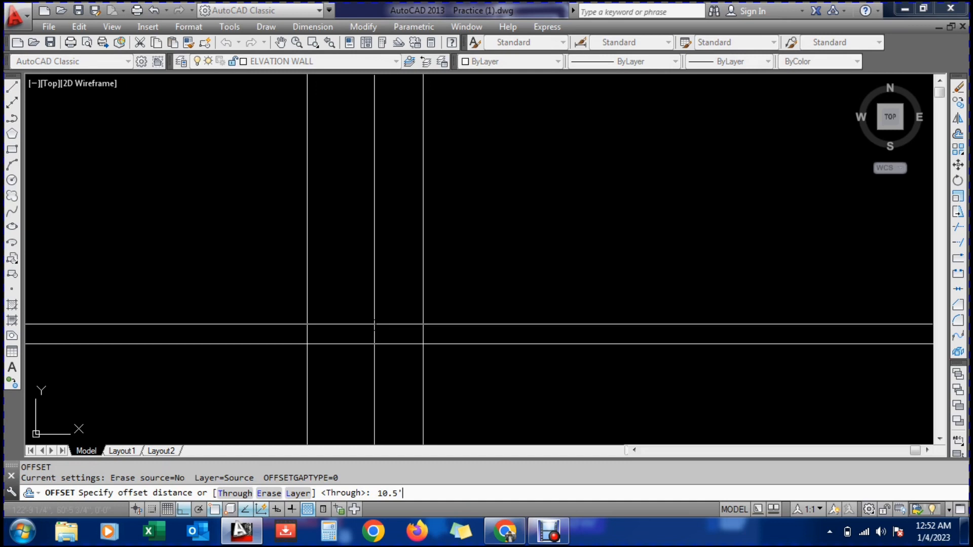
{"action": "key", "text": "Return"}
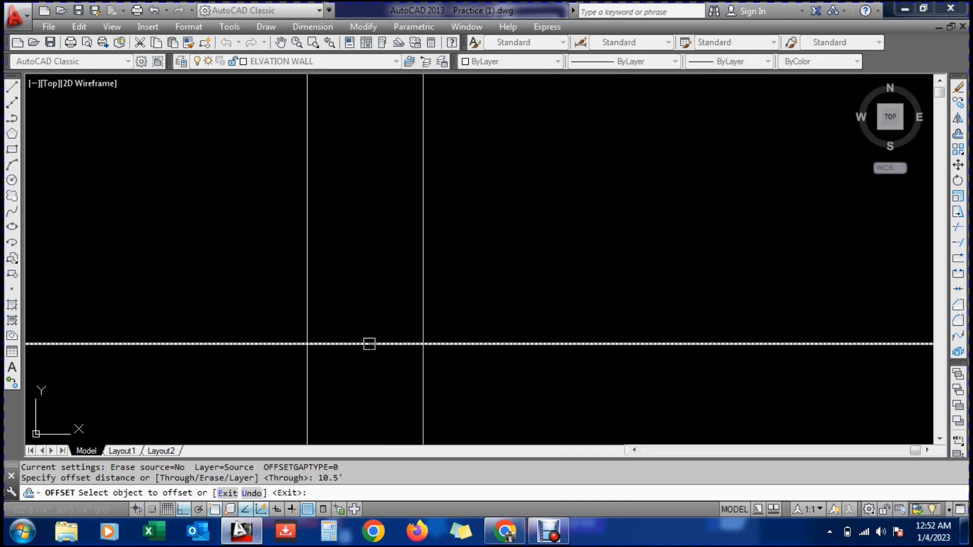
{"action": "left_click", "coordinate": [369, 344]}
{"action": "left_click", "coordinate": [375, 209]}
{"action": "key", "text": "Escape"}
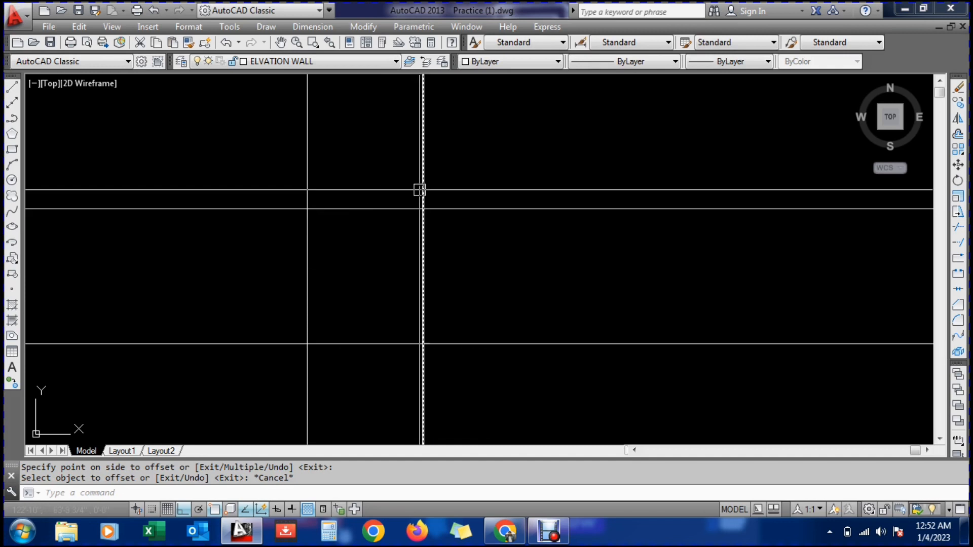
Trim both horizontal construction lines beyond the vertical line on the window-wall side, using all four construction lines as cutting edges
{"action": "scroll", "coordinate": [420, 189], "scroll_direction": "down", "scroll_amount": 4}
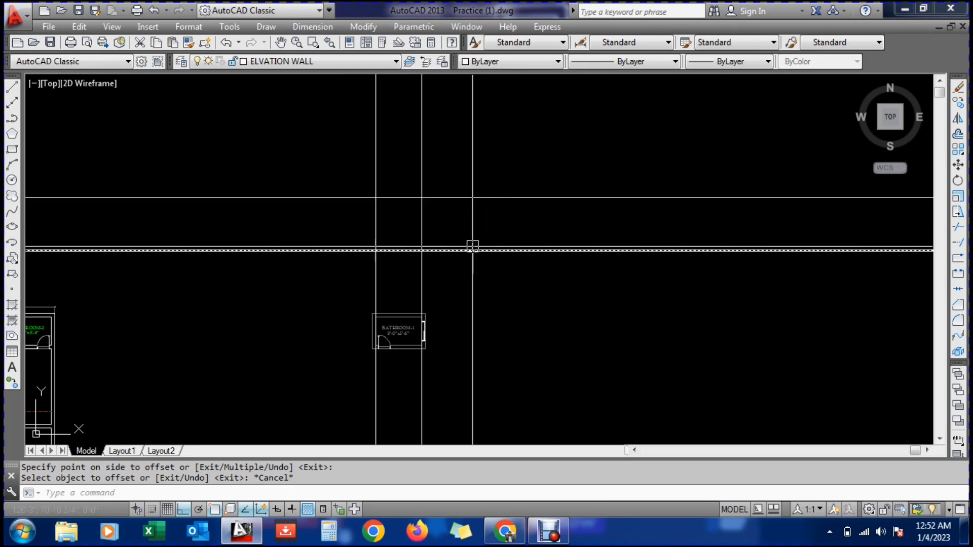
{"action": "mouse_move", "coordinate": [473, 247]}
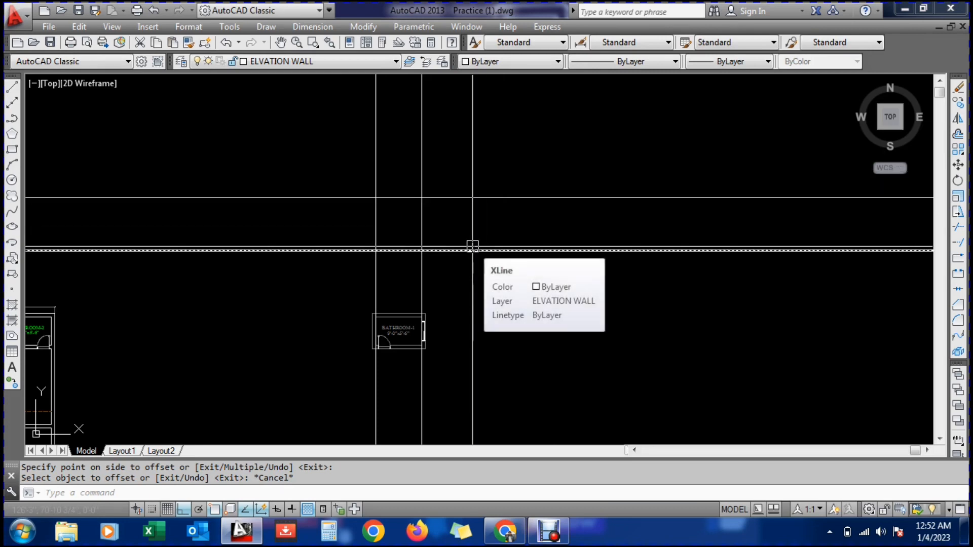
{"action": "type", "text": "tr"}
{"action": "key", "text": "Return"}
{"action": "scroll", "coordinate": [472, 245], "scroll_direction": "up", "scroll_amount": 2}
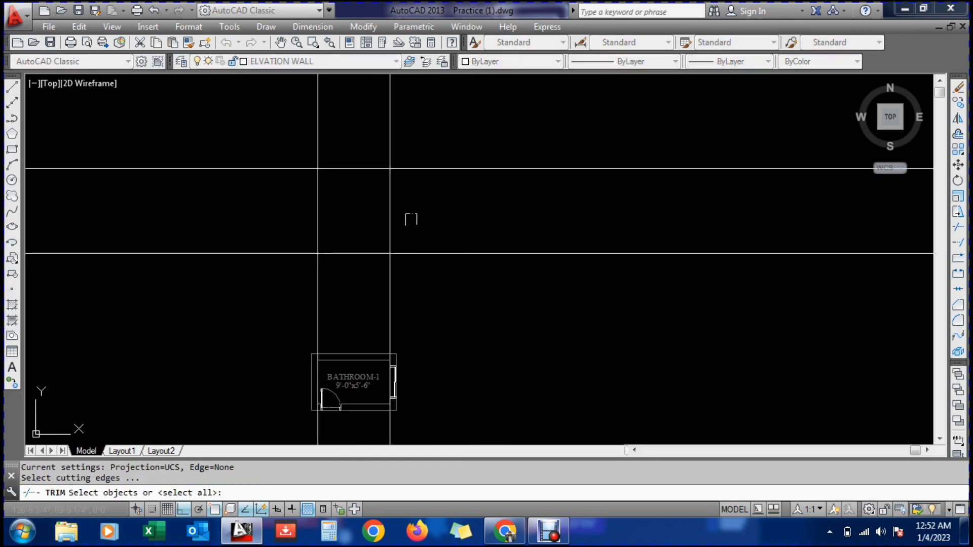
{"action": "left_click", "coordinate": [411, 212]}
{"action": "left_click", "coordinate": [280, 183]}
{"action": "left_click", "coordinate": [367, 137]}
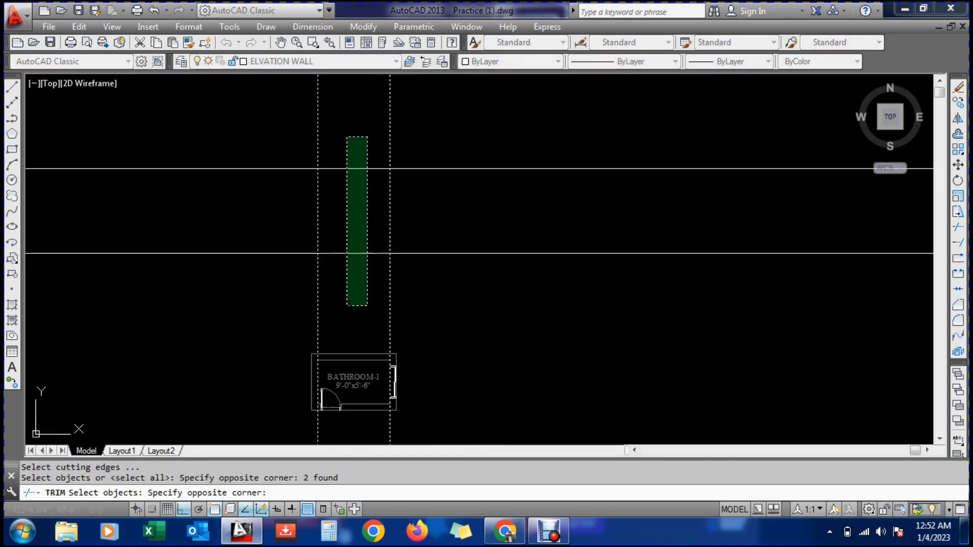
{"action": "left_click", "coordinate": [348, 304]}
{"action": "key", "text": "Return"}
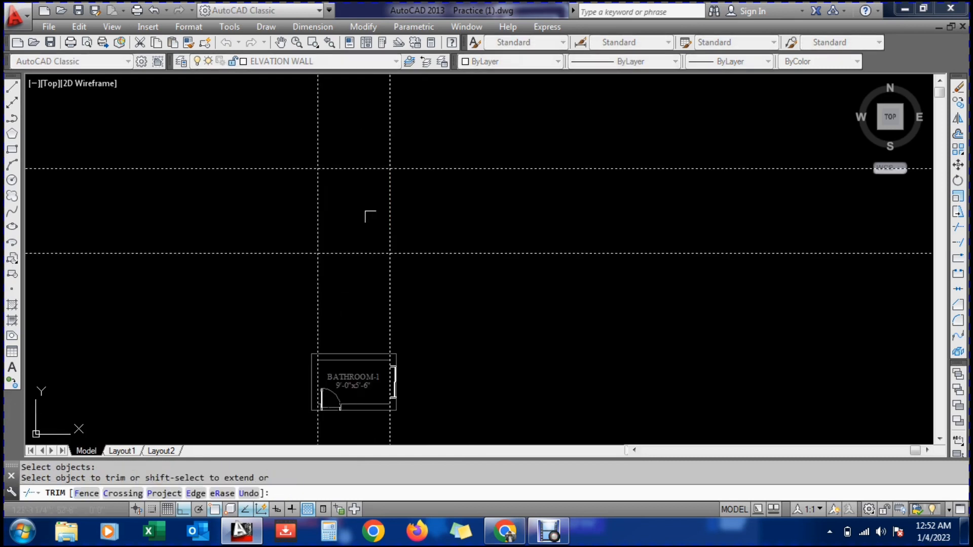
{"action": "left_click", "coordinate": [442, 135]}
{"action": "left_click", "coordinate": [426, 304]}
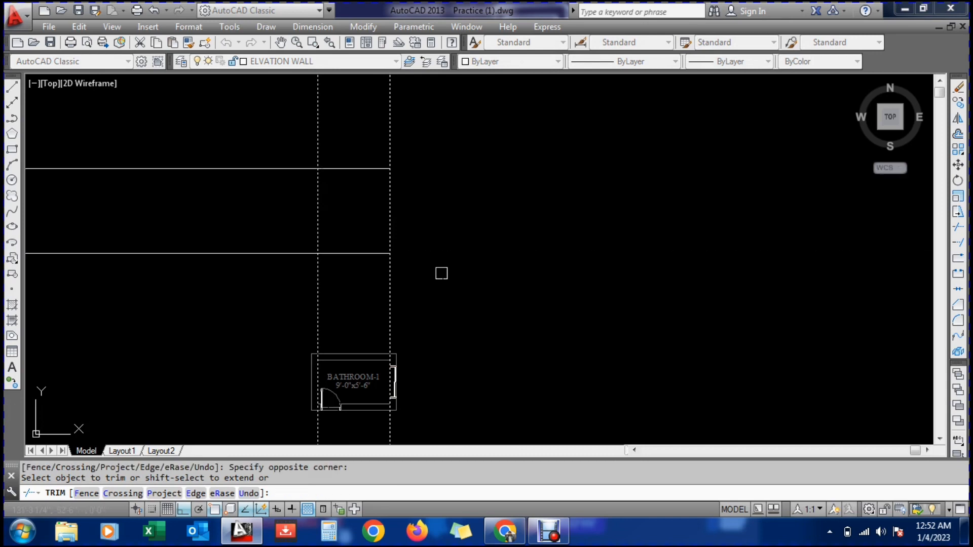
Trim the remaining construction line ends below, beside and above the elevation, leaving a closed wall rectangle above Bathroom-1
{"action": "left_click", "coordinate": [441, 274]}
{"action": "left_click", "coordinate": [215, 307]}
{"action": "left_click", "coordinate": [279, 290]}
{"action": "left_click", "coordinate": [242, 136]}
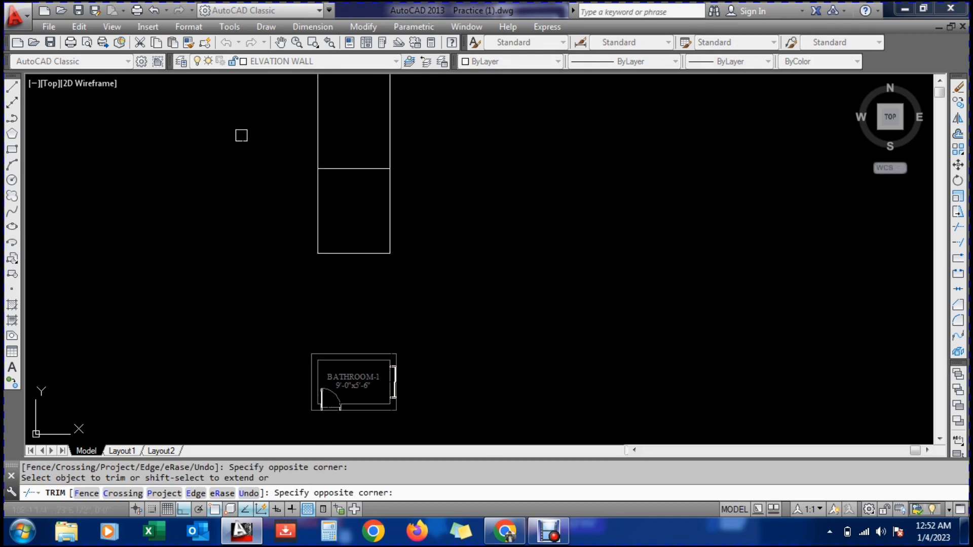
{"action": "left_click", "coordinate": [457, 132]}
{"action": "left_click", "coordinate": [186, 140]}
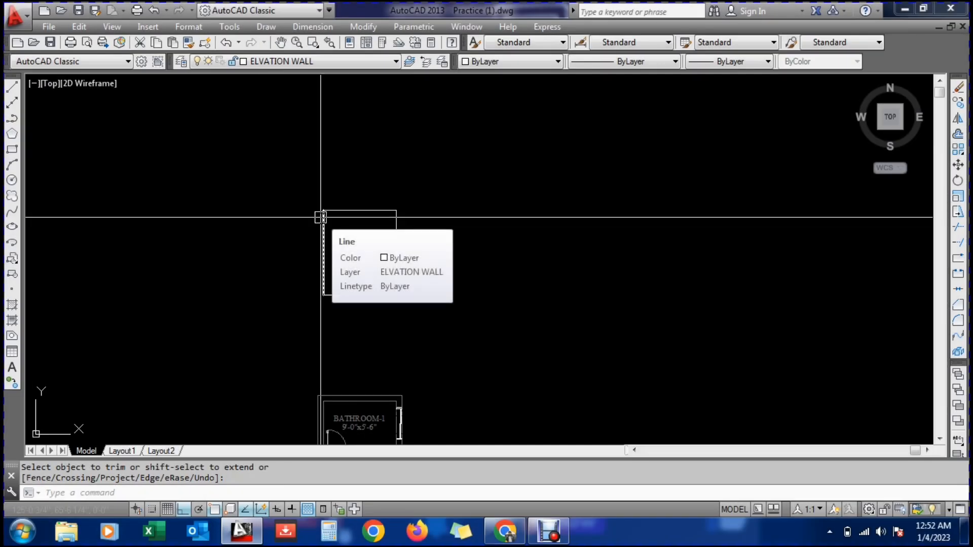
Draw vertical construction lines through the two outer side-wall corners of the Bathroom-1 plan
{"action": "scroll", "coordinate": [331, 232], "scroll_direction": "up", "scroll_amount": 2}
{"action": "scroll", "coordinate": [360, 231], "scroll_direction": "down", "scroll_amount": 4}
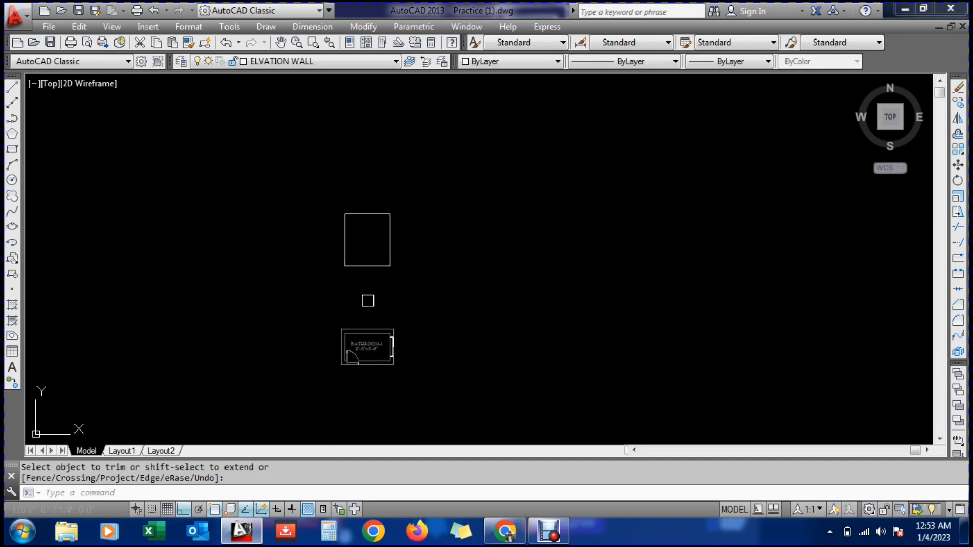
{"action": "scroll", "coordinate": [345, 324], "scroll_direction": "up", "scroll_amount": 2}
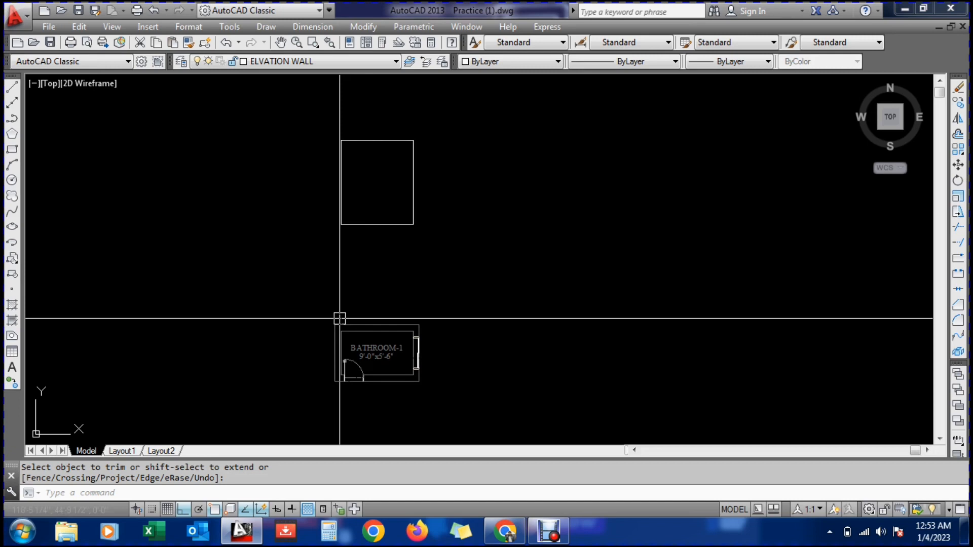
{"action": "type", "text": "x"}
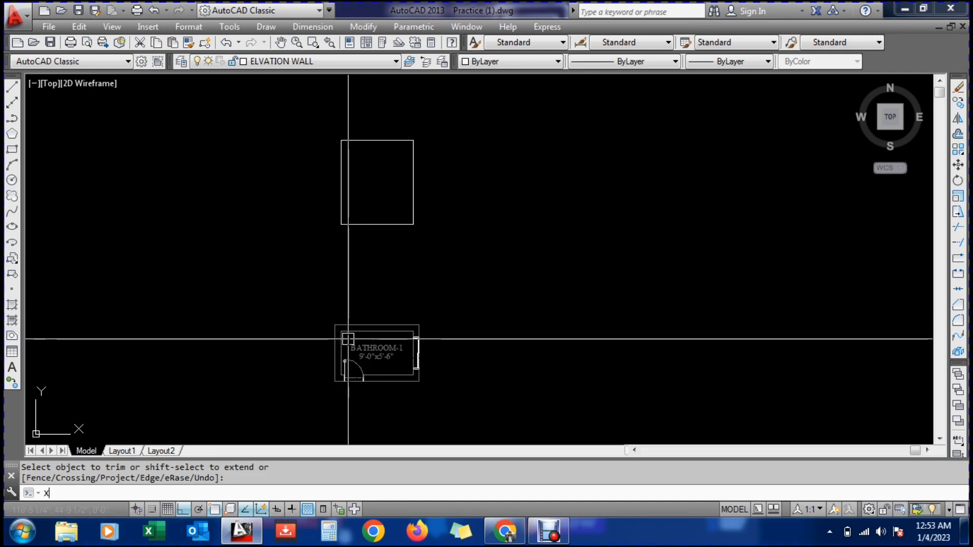
{"action": "type", "text": "l"}
{"action": "key", "text": "Return"}
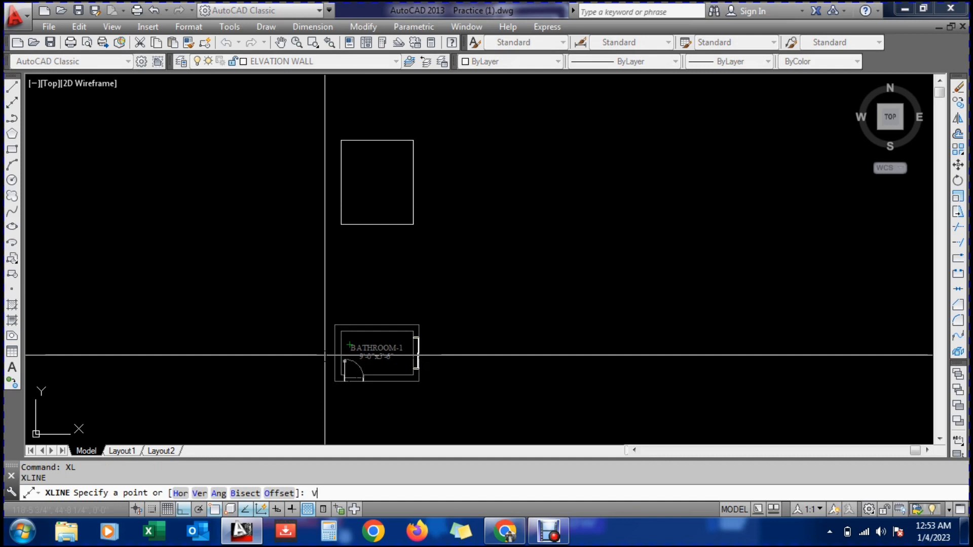
{"action": "type", "text": "V"}
{"action": "key", "text": "Return"}
{"action": "scroll", "coordinate": [325, 355], "scroll_direction": "up", "scroll_amount": 2}
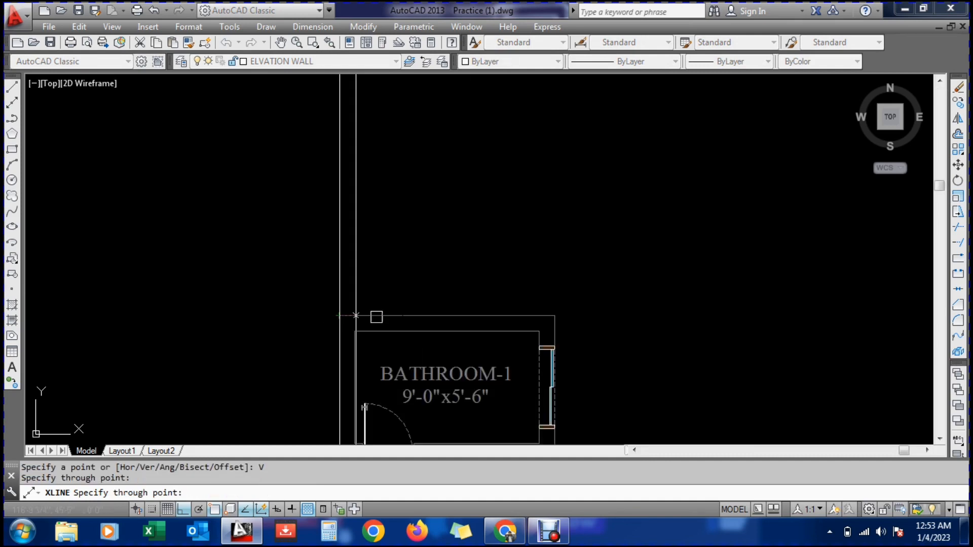
{"action": "left_click", "coordinate": [555, 317]}
{"action": "scroll", "coordinate": [446, 355], "scroll_direction": "down", "scroll_amount": 3}
{"action": "scroll", "coordinate": [457, 274], "scroll_direction": "up", "scroll_amount": 1}
{"action": "key", "text": "Escape"}
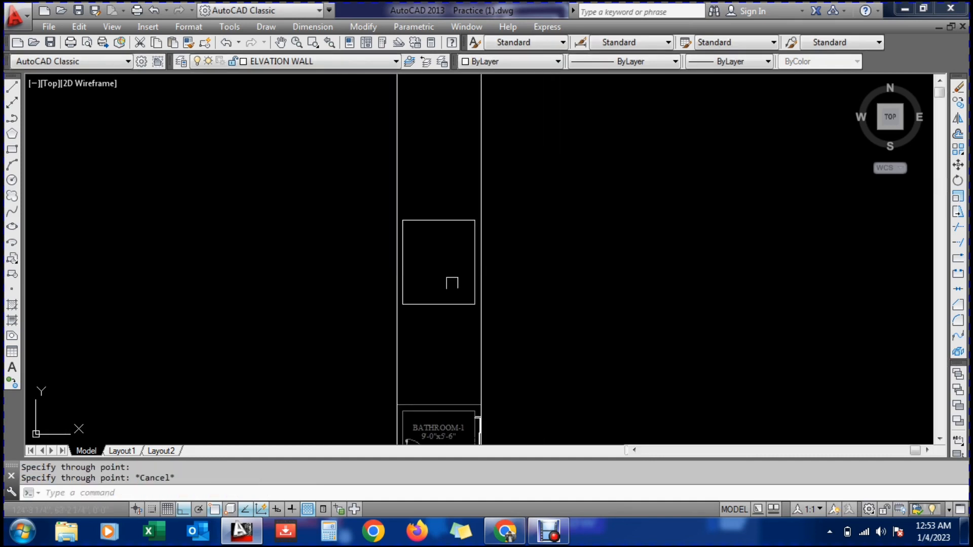
Extend the elevation rectangle's upper and lower horizontal lines out to the outer construction lines on both sides
{"action": "scroll", "coordinate": [452, 283], "scroll_direction": "up", "scroll_amount": 2}
{"action": "type", "text": "ex"}
{"action": "key", "text": "Return"}
{"action": "key", "text": "Return"}
{"action": "scroll", "coordinate": [385, 319], "scroll_direction": "up", "scroll_amount": 2}
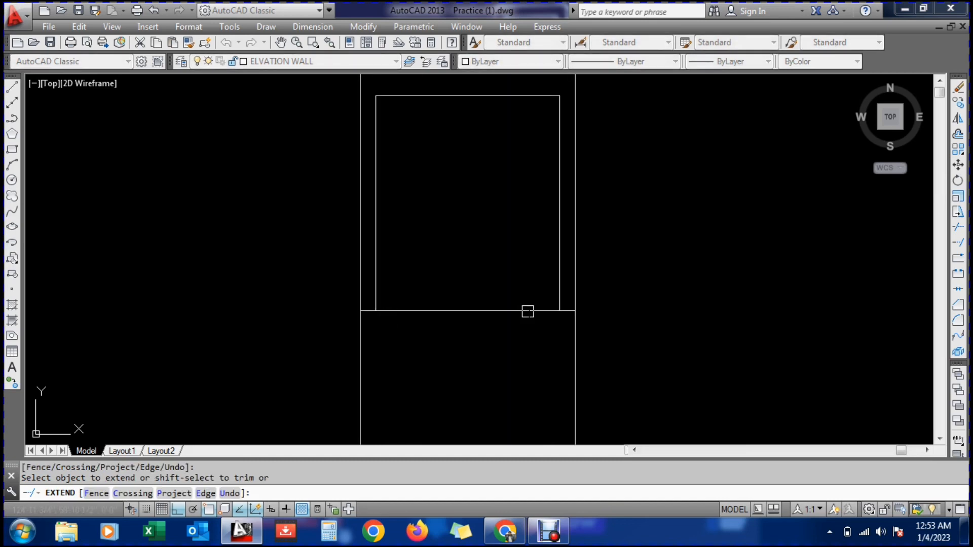
{"action": "left_click", "coordinate": [538, 96]}
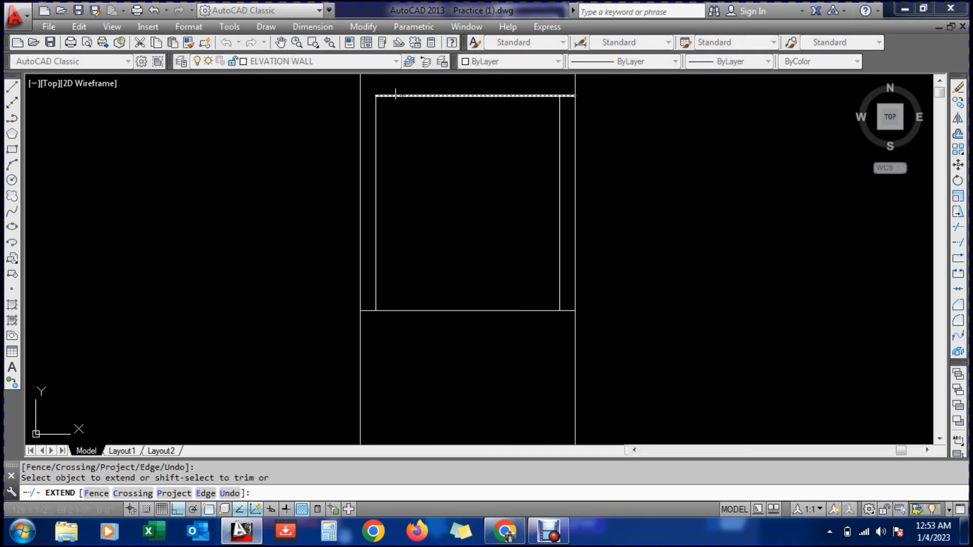
{"action": "scroll", "coordinate": [369, 294], "scroll_direction": "down", "scroll_amount": 2}
{"action": "key", "text": "Escape"}
Trim both outer construction lines above the elevation, using its top horizontal line as the cutting edge
{"action": "type", "text": "tr"}
{"action": "key", "text": "Return"}
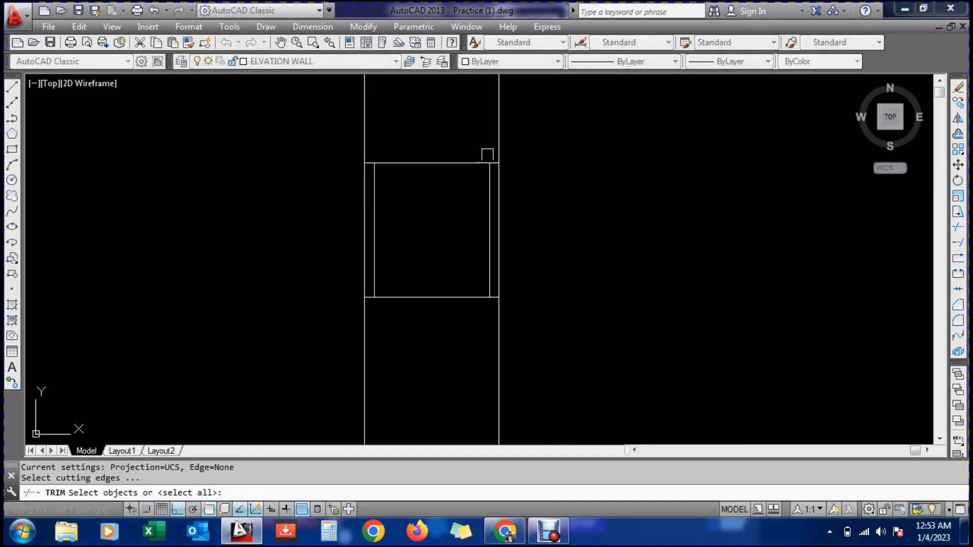
{"action": "left_click", "coordinate": [487, 154]}
{"action": "left_click", "coordinate": [453, 172]}
{"action": "key", "text": "Return"}
{"action": "left_click", "coordinate": [576, 152]}
{"action": "left_click", "coordinate": [247, 125]}
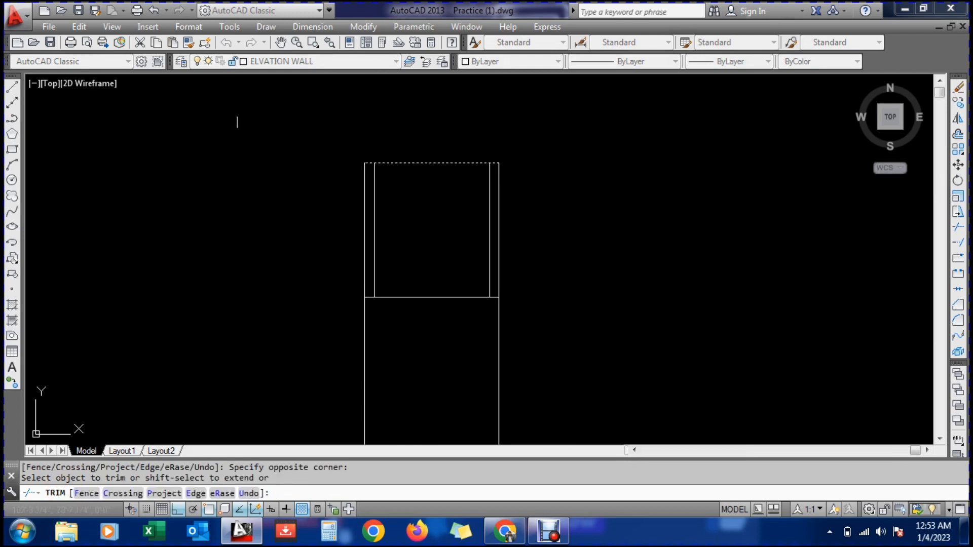
{"action": "key", "text": "Return"}
Trim both outer construction lines below the elevation's base line and save the drawing
{"action": "key", "text": "Return"}
{"action": "left_click", "coordinate": [439, 298]}
{"action": "key", "text": "Return"}
{"action": "left_click", "coordinate": [572, 334]}
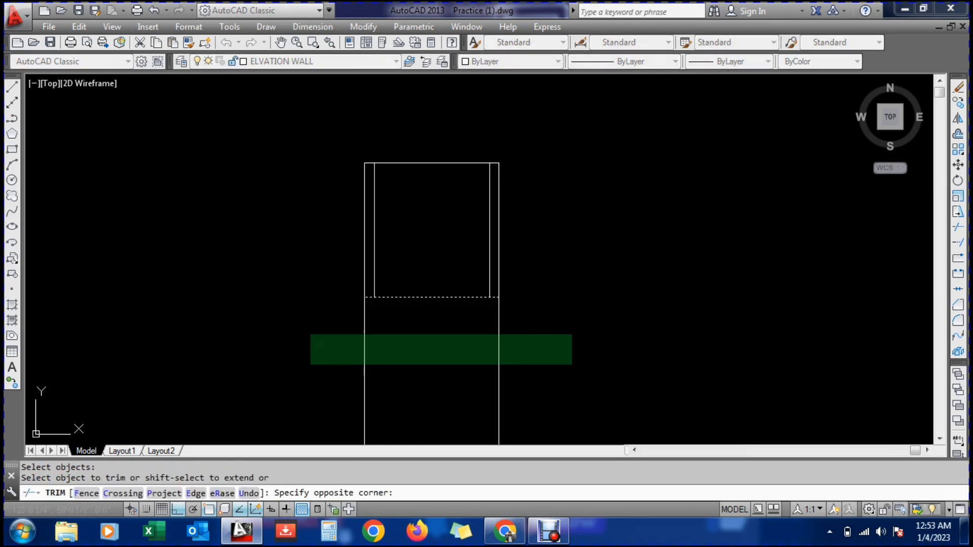
{"action": "left_click", "coordinate": [296, 364]}
{"action": "key", "text": "Return"}
{"action": "scroll", "coordinate": [489, 198], "scroll_direction": "up", "scroll_amount": 2}
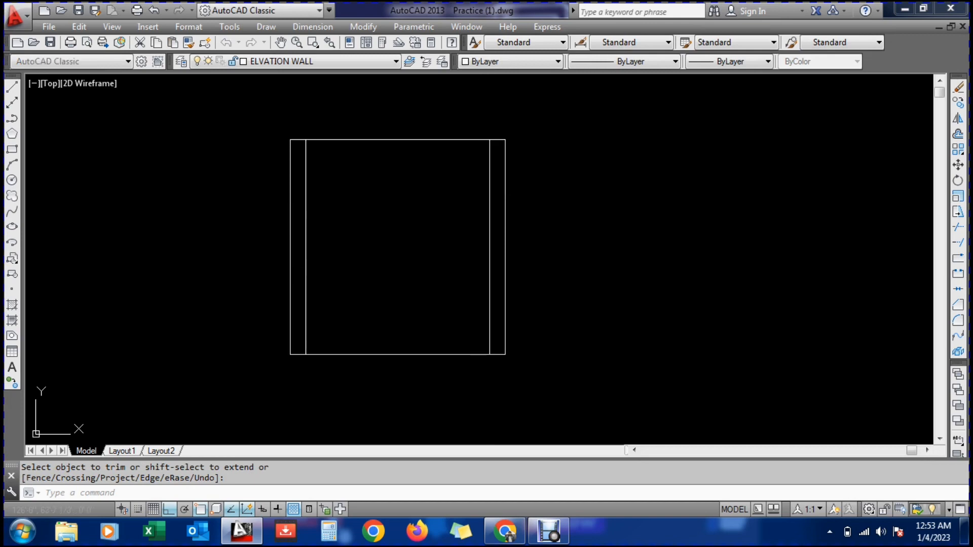
{"action": "key", "text": "Return"}
{"action": "key", "text": "ctrl+s"}
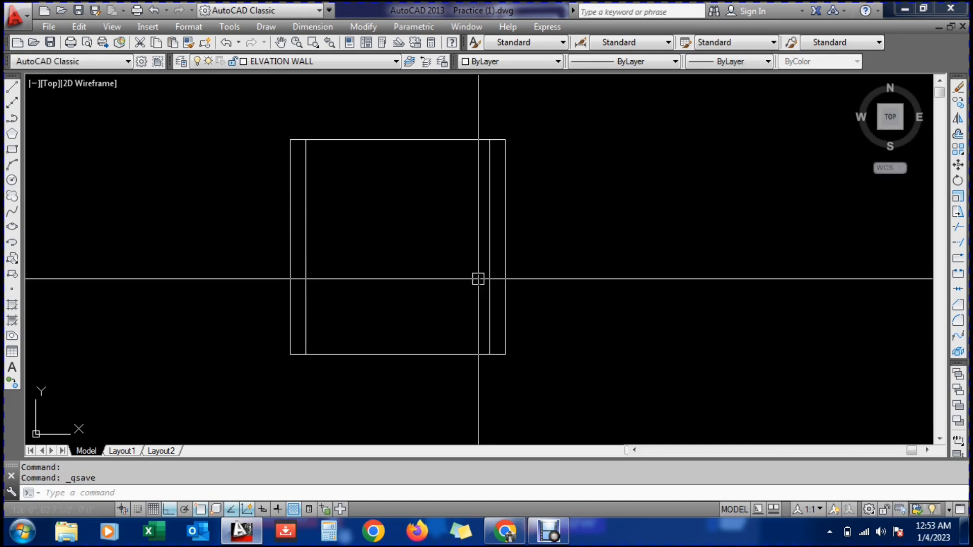
Create a new layer named ELEVATION WALL HATCH
{"action": "type", "text": "H"}
{"action": "key", "text": "Escape"}
{"action": "type", "text": "LA"}
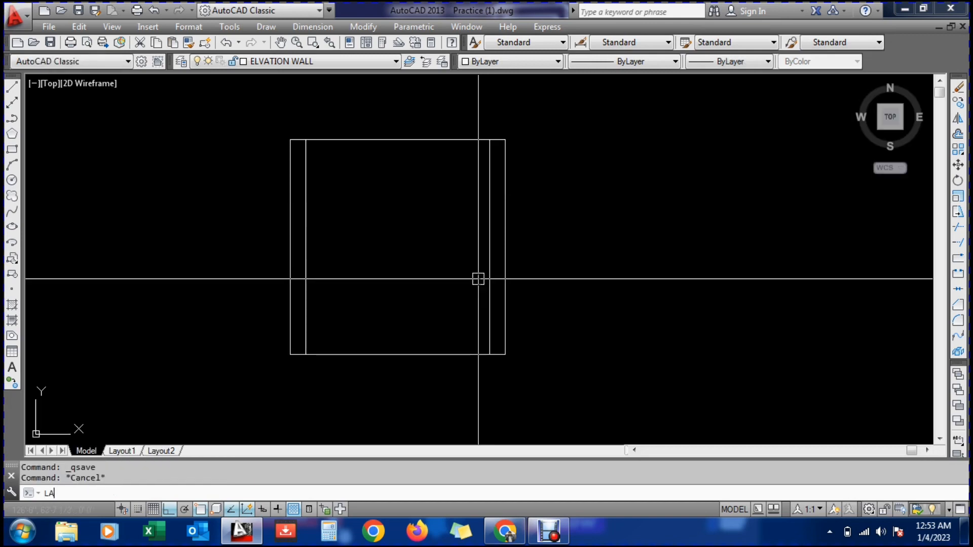
{"action": "key", "text": "Return"}
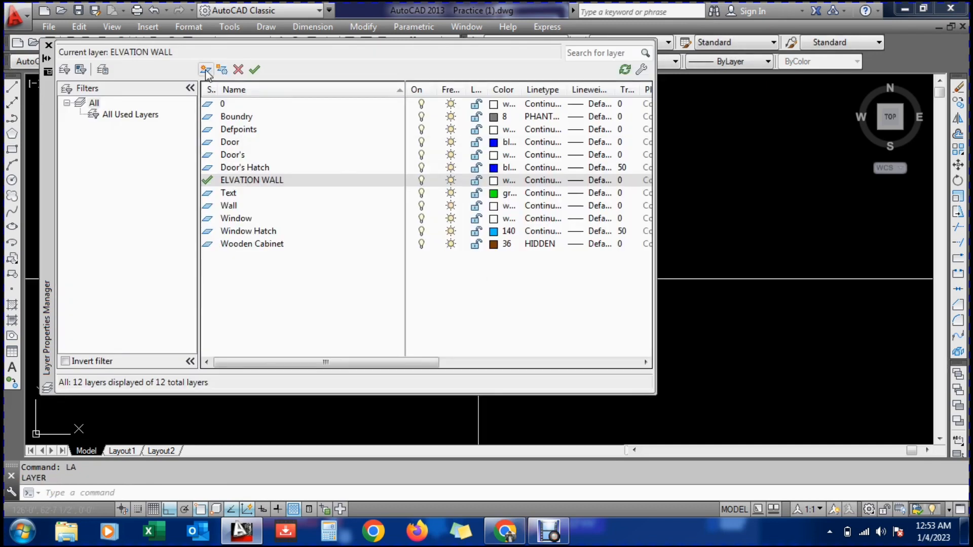
{"action": "left_click", "coordinate": [205, 69]}
{"action": "type", "text": "ELEVATION WALL HATCH"}
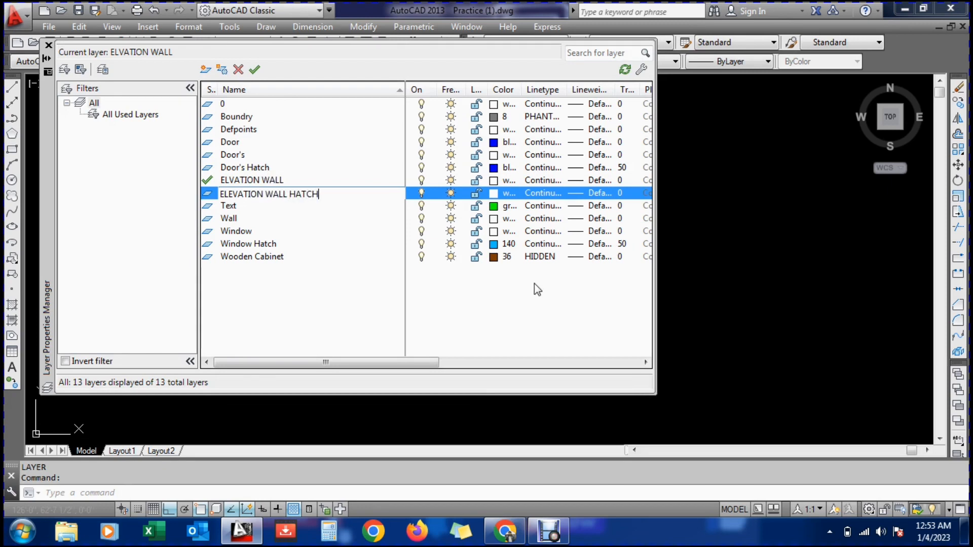
Set the ELEVATION WALL HATCH layer's color to 8 and its transparency to 50
{"action": "left_click", "coordinate": [494, 198]}
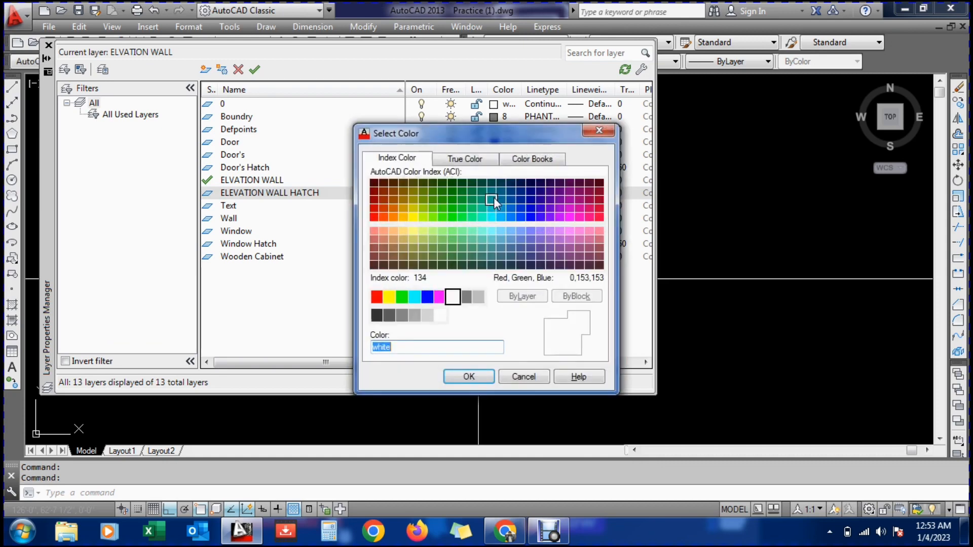
{"action": "type", "text": "8"}
{"action": "key", "text": "Return"}
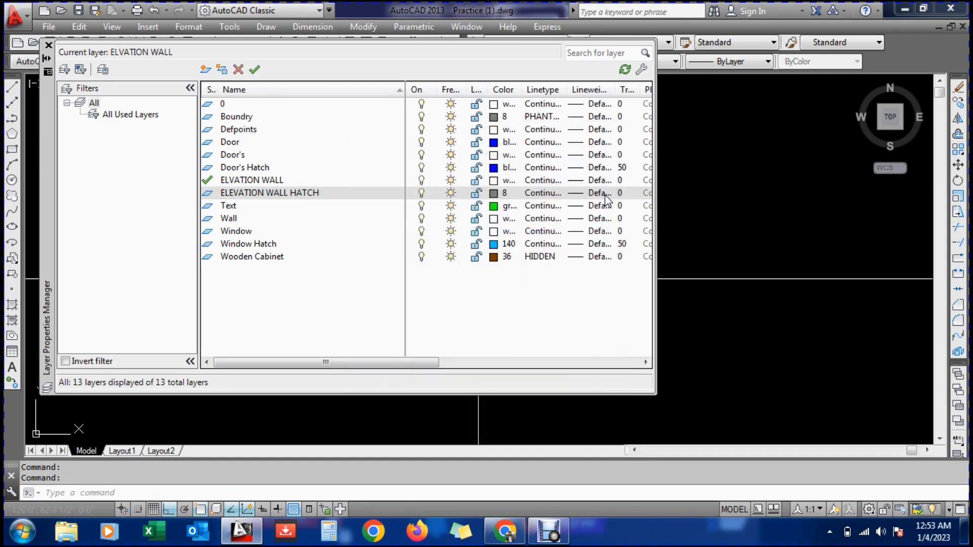
{"action": "left_click", "coordinate": [620, 192]}
{"action": "left_click", "coordinate": [621, 193]}
{"action": "type", "text": "5"}
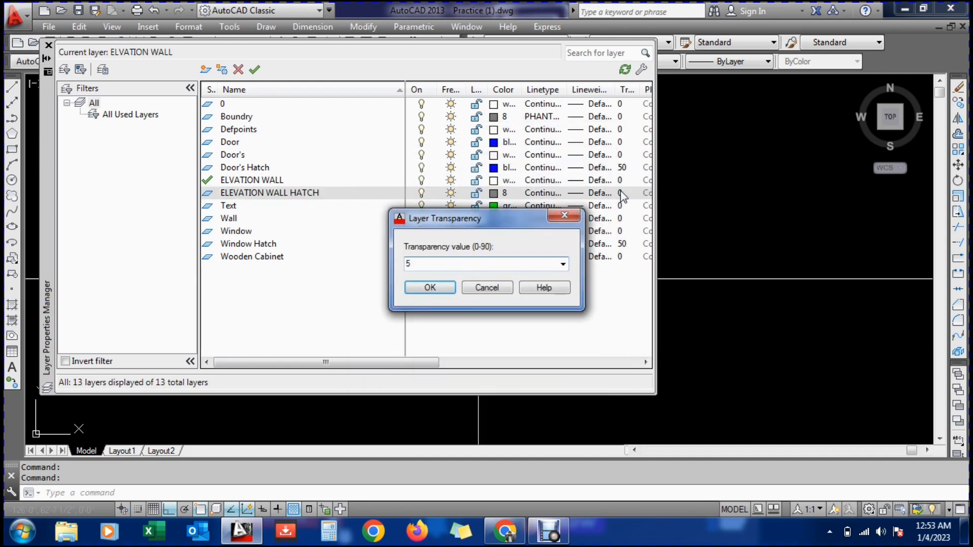
{"action": "type", "text": "0"}
{"action": "key", "text": "Return"}
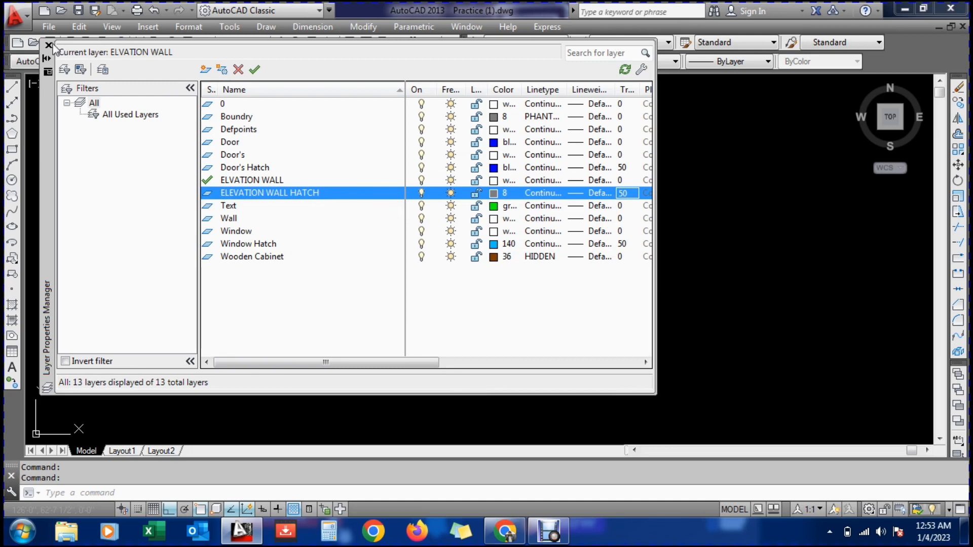
Make ELEVATION WALL HATCH the current layer and close the layer manager
{"action": "left_click", "coordinate": [234, 195]}
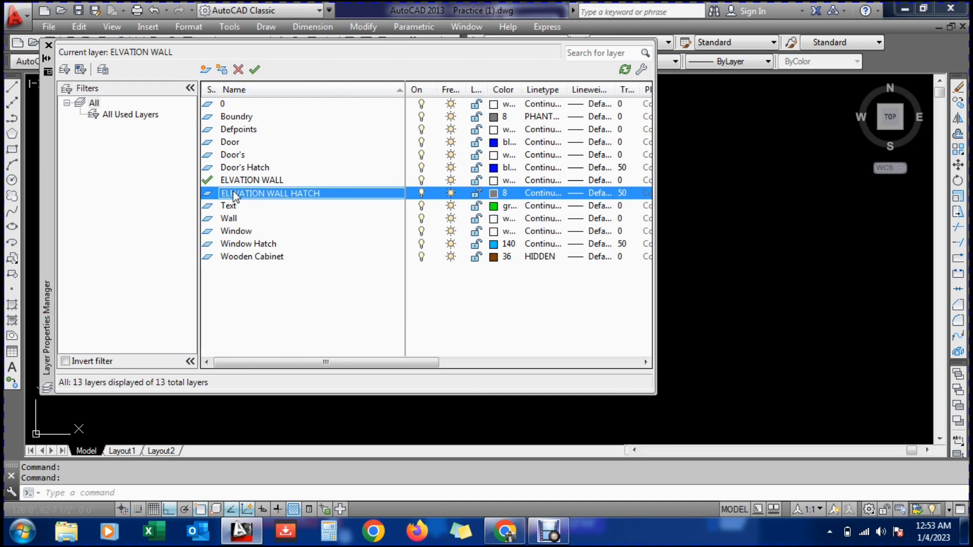
{"action": "double_click", "coordinate": [233, 192]}
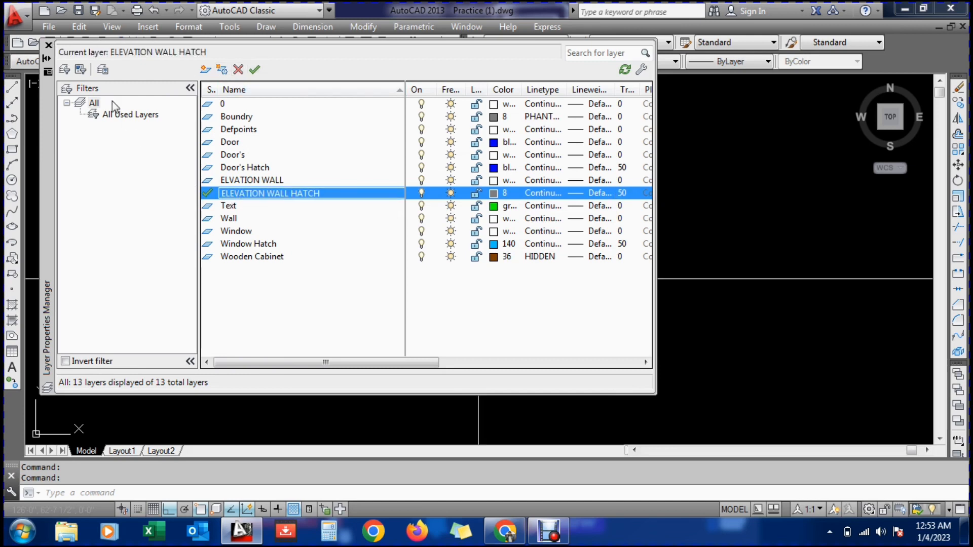
{"action": "left_click", "coordinate": [49, 46]}
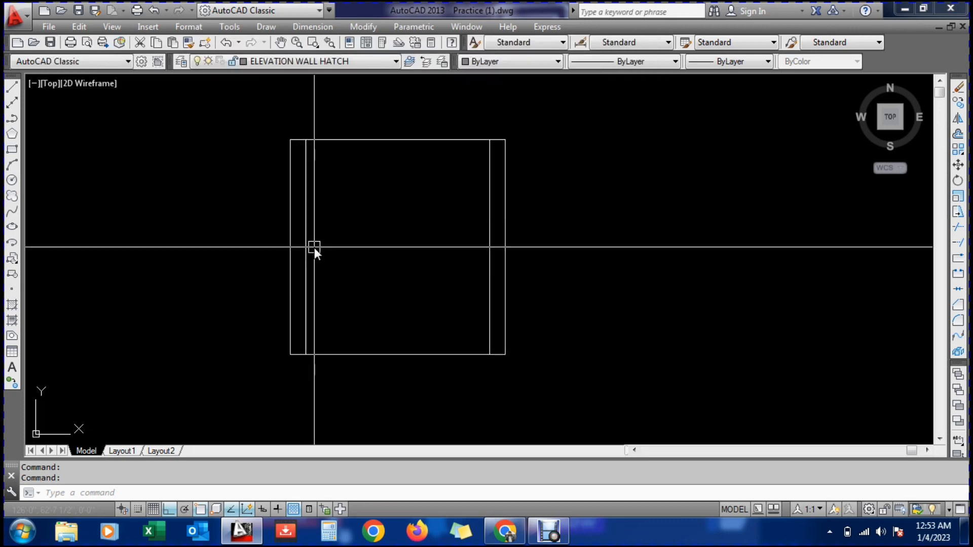
Start a hatch with the predefined ANSI32 pattern
{"action": "type", "text": "h"}
{"action": "key", "text": "Return"}
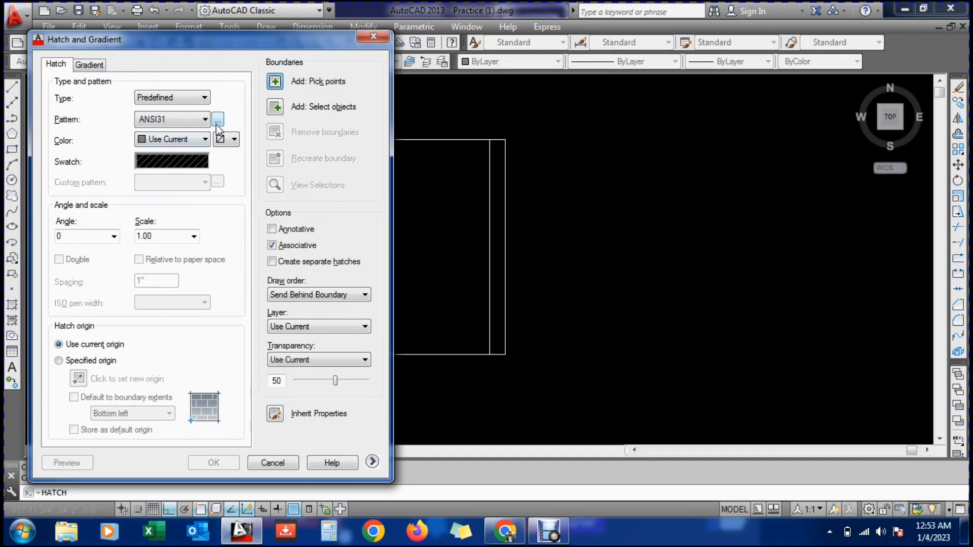
{"action": "left_click", "coordinate": [218, 120]}
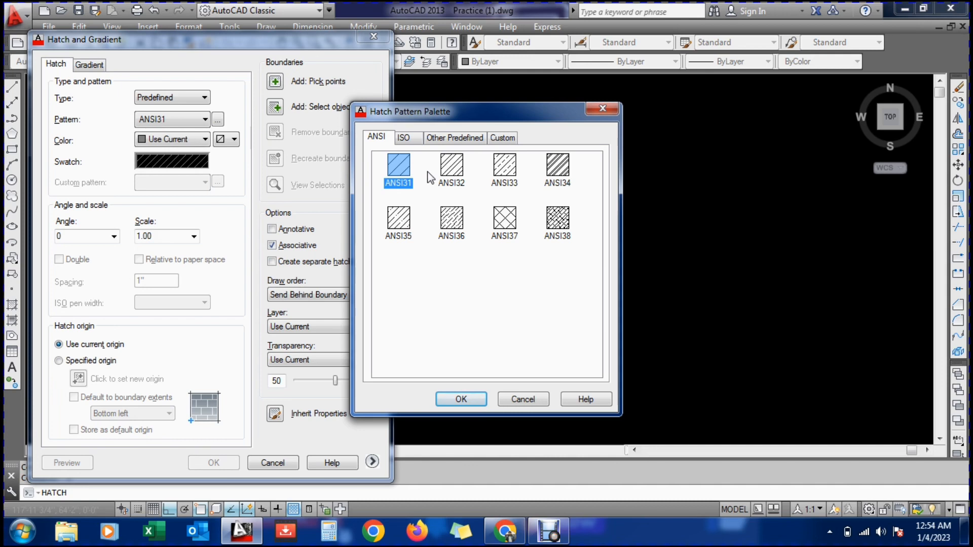
{"action": "left_click", "coordinate": [447, 179]}
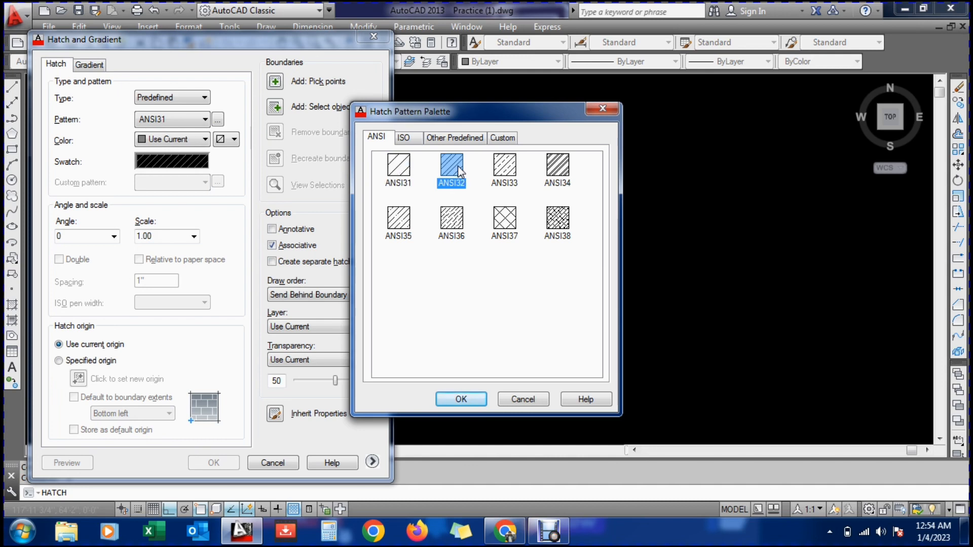
{"action": "left_click", "coordinate": [460, 399]}
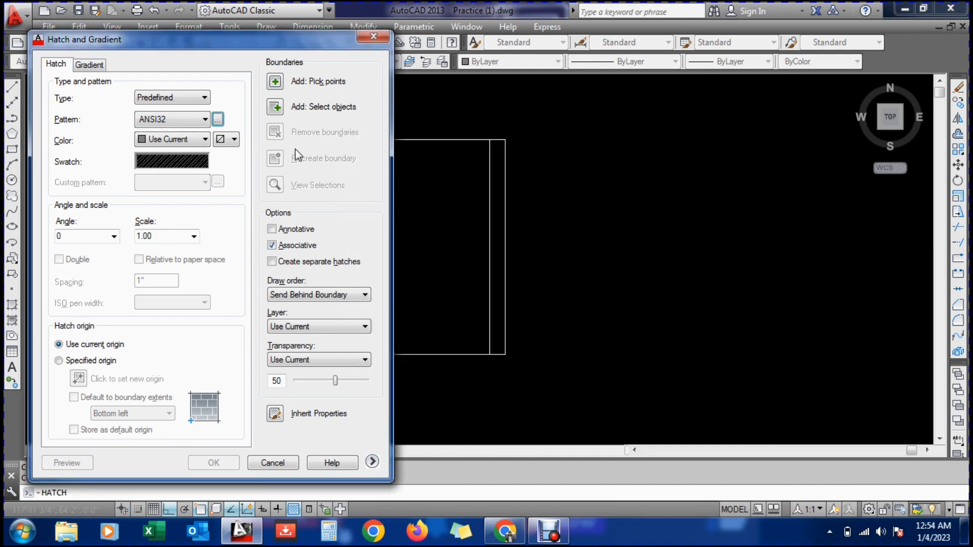
Pick the insides of the two narrow wall strips at the elevation's sides as hatch boundaries
{"action": "left_click", "coordinate": [274, 82]}
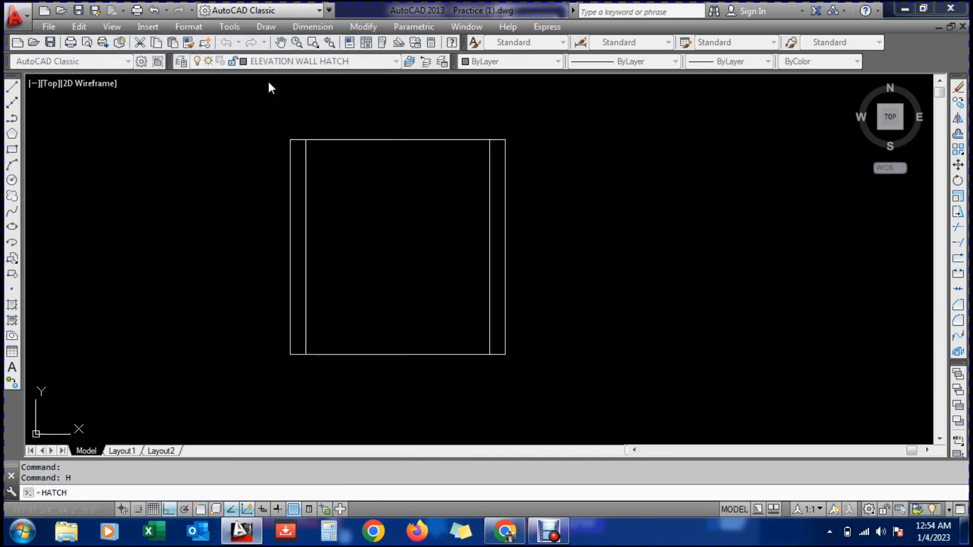
{"action": "left_click", "coordinate": [299, 167]}
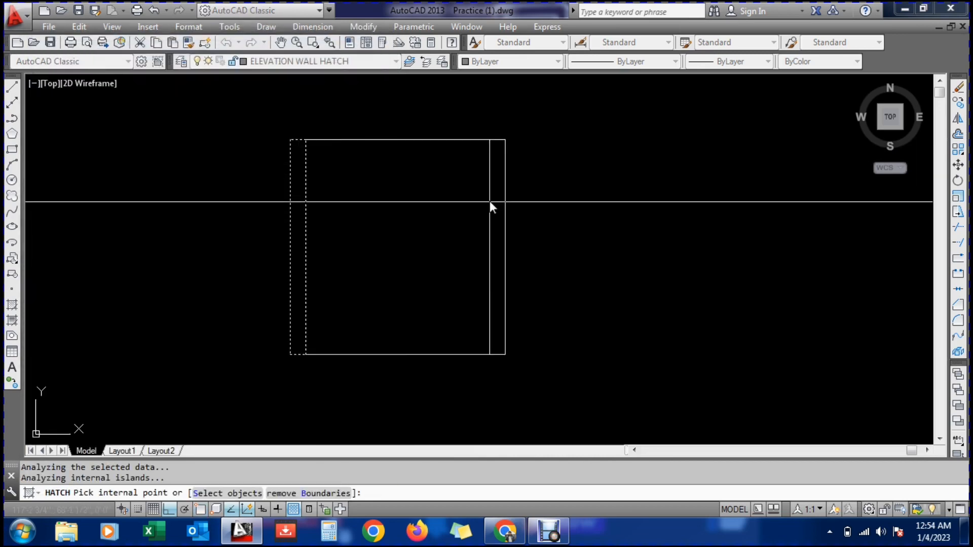
{"action": "left_click", "coordinate": [502, 190]}
{"action": "key", "text": "Return"}
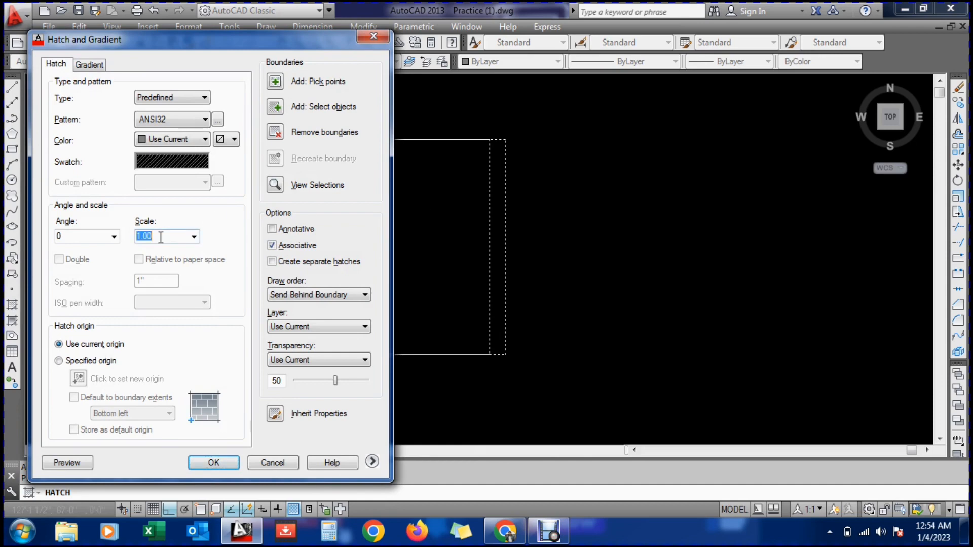
Set the hatch scale to 10, preview it on the wall strips and accept the hatch
{"action": "type", "text": "10"}
{"action": "left_click", "coordinate": [57, 463]}
{"action": "scroll", "coordinate": [312, 288], "scroll_direction": "up", "scroll_amount": 2}
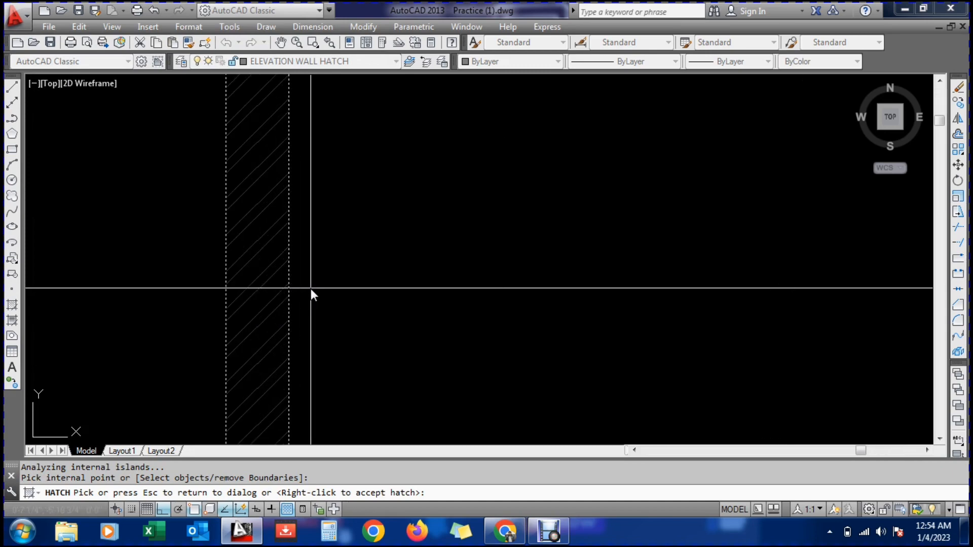
{"action": "scroll", "coordinate": [276, 293], "scroll_direction": "down", "scroll_amount": 2}
{"action": "right_click", "coordinate": [276, 292]}
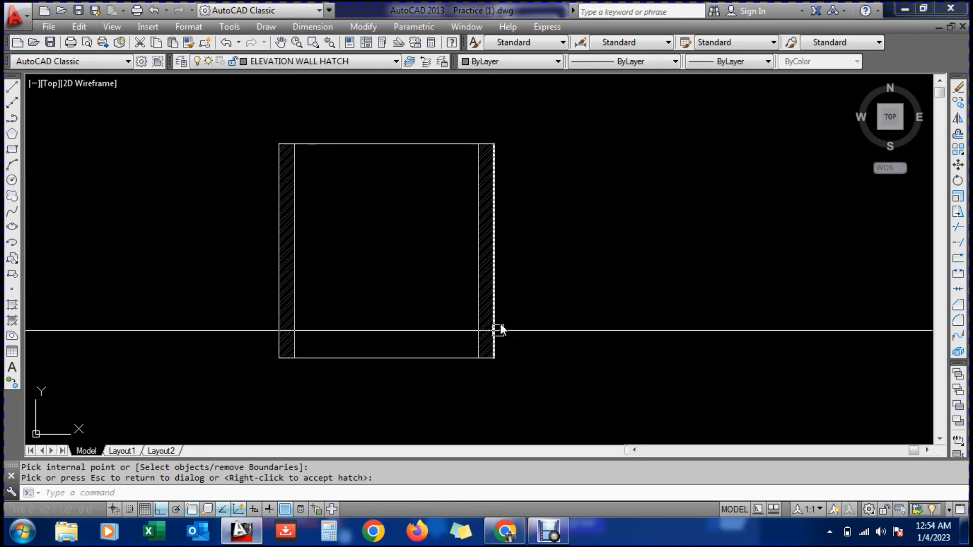
{"action": "scroll", "coordinate": [419, 223], "scroll_direction": "down", "scroll_amount": 1}
{"action": "scroll", "coordinate": [402, 265], "scroll_direction": "down", "scroll_amount": 2}
{"action": "scroll", "coordinate": [399, 350], "scroll_direction": "up", "scroll_amount": 3}
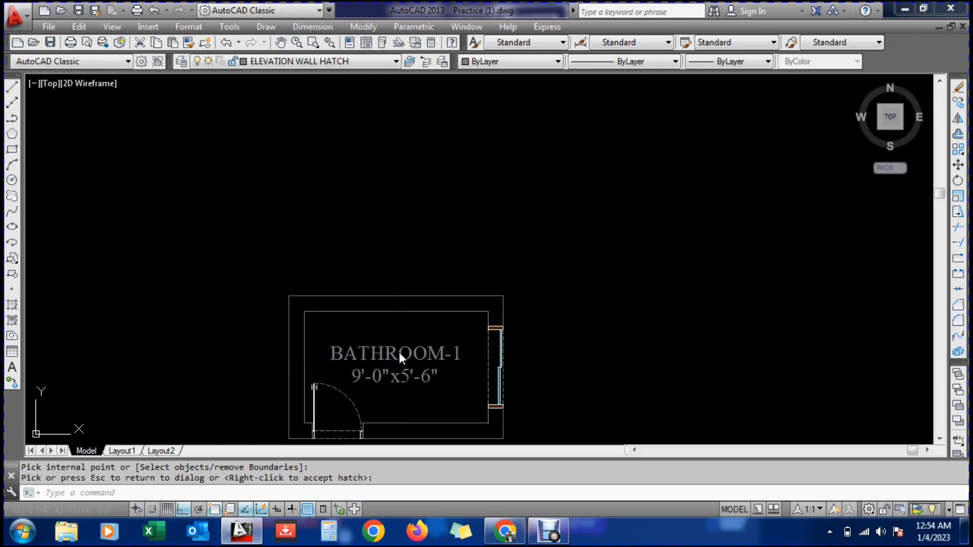
{"action": "scroll", "coordinate": [398, 299], "scroll_direction": "down", "scroll_amount": 1}
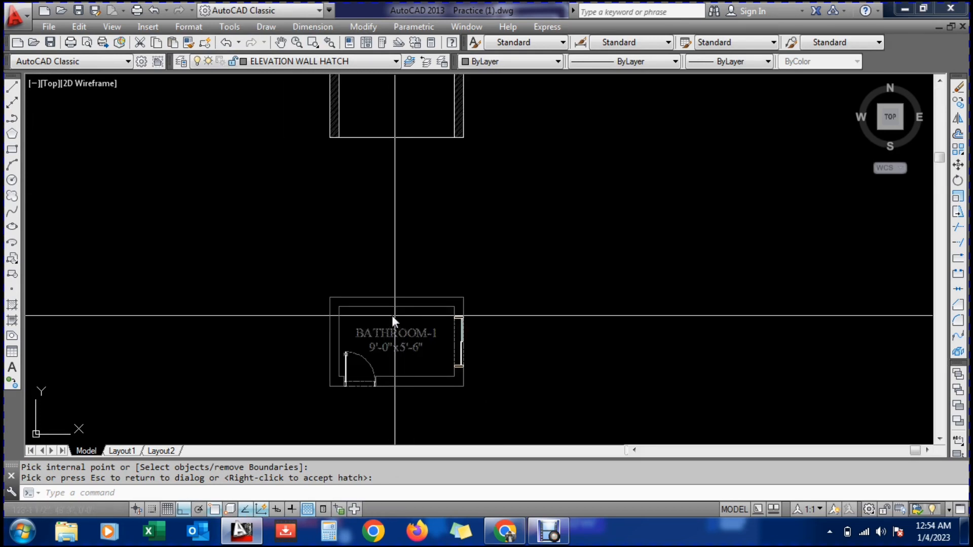
{"action": "scroll", "coordinate": [388, 253], "scroll_direction": "up", "scroll_amount": 2}
{"action": "scroll", "coordinate": [393, 259], "scroll_direction": "down", "scroll_amount": 2}
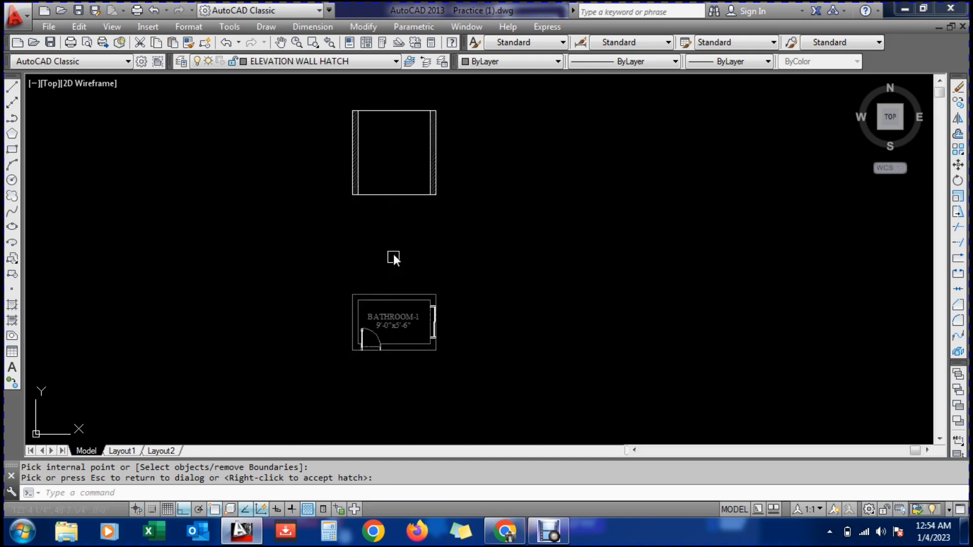
{"action": "scroll", "coordinate": [393, 189], "scroll_direction": "up", "scroll_amount": 3}
{"action": "scroll", "coordinate": [385, 208], "scroll_direction": "down", "scroll_amount": 2}
{"action": "scroll", "coordinate": [378, 233], "scroll_direction": "up", "scroll_amount": 2}
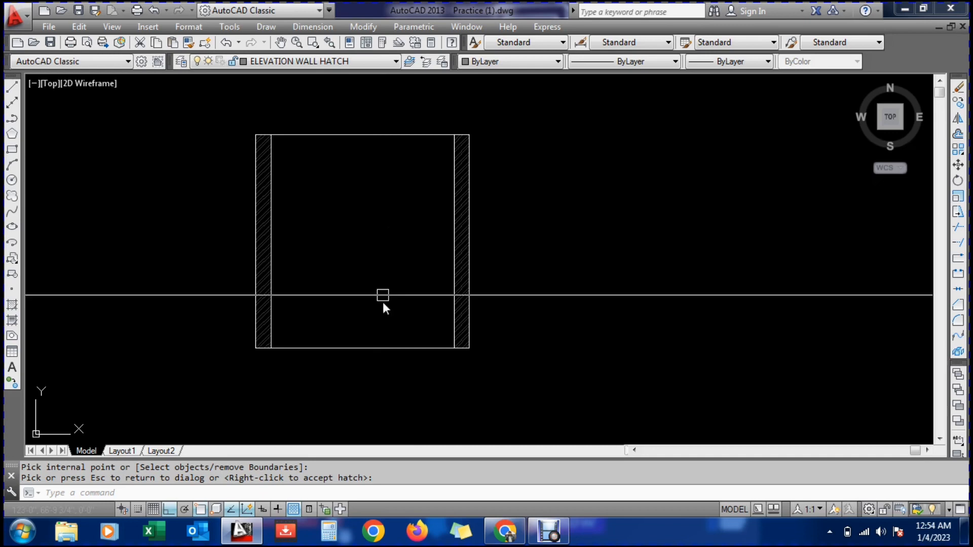
{"action": "scroll", "coordinate": [384, 309], "scroll_direction": "up", "scroll_amount": 2}
{"action": "scroll", "coordinate": [367, 345], "scroll_direction": "down", "scroll_amount": 2}
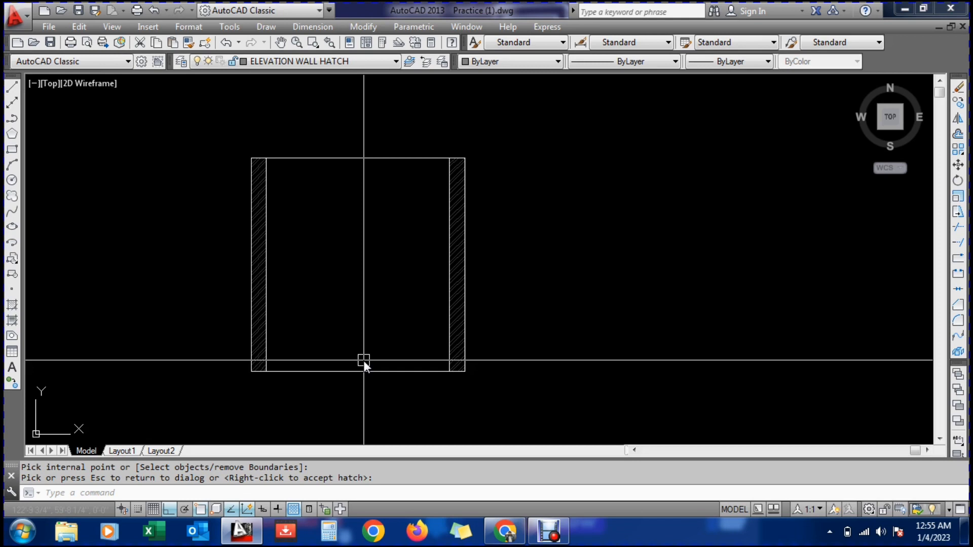
{"action": "key", "text": "Escape"}
{"action": "type", "text": "o"}
{"action": "key", "text": "Return"}
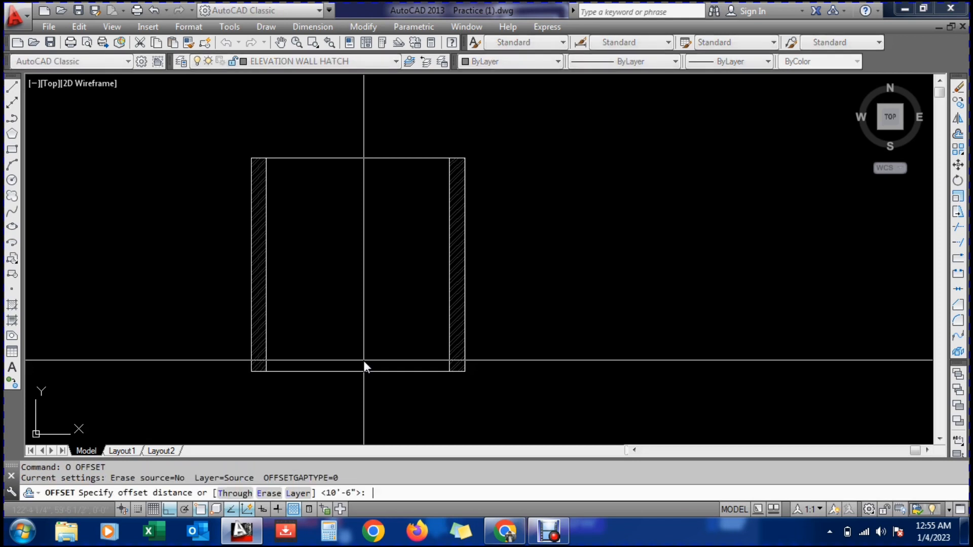
{"action": "key", "text": "Escape"}
{"action": "key", "text": "Escape"}
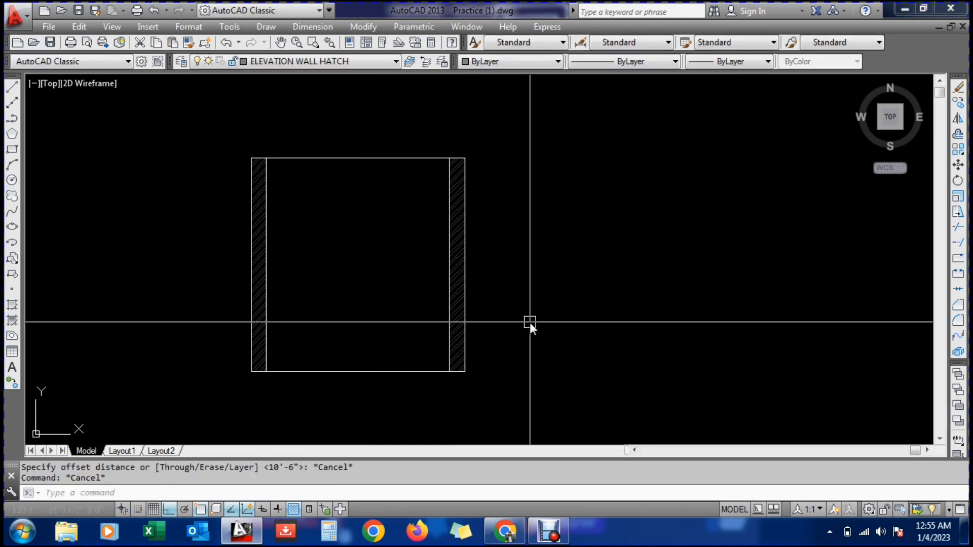
{"action": "type", "text": "o"}
{"action": "key", "text": "Return"}
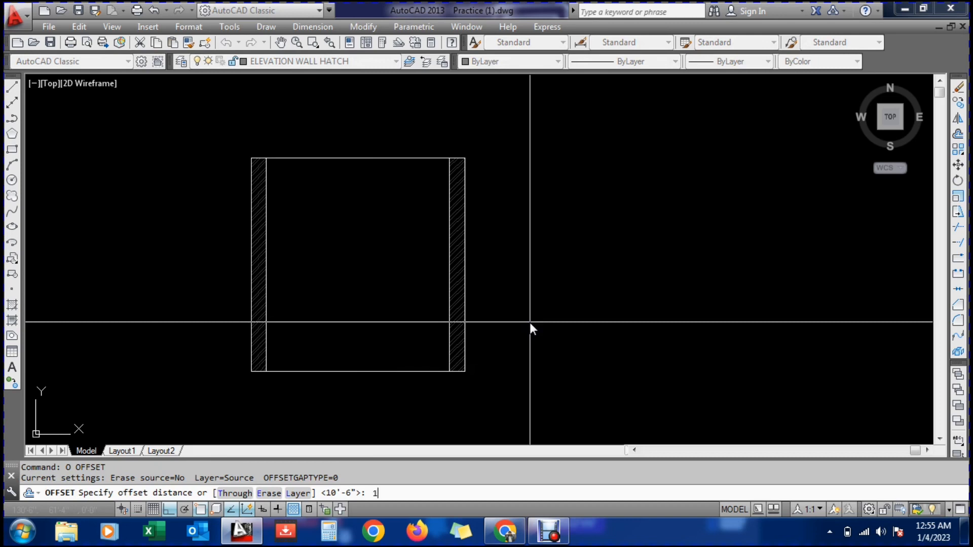
{"action": "type", "text": "1'"}
{"action": "key", "text": "Return"}
{"action": "key", "text": "Escape"}
Draw a 1' by 2' upright rectangle in the empty space right of the elevation
{"action": "type", "text": "REC"}
{"action": "key", "text": "Return"}
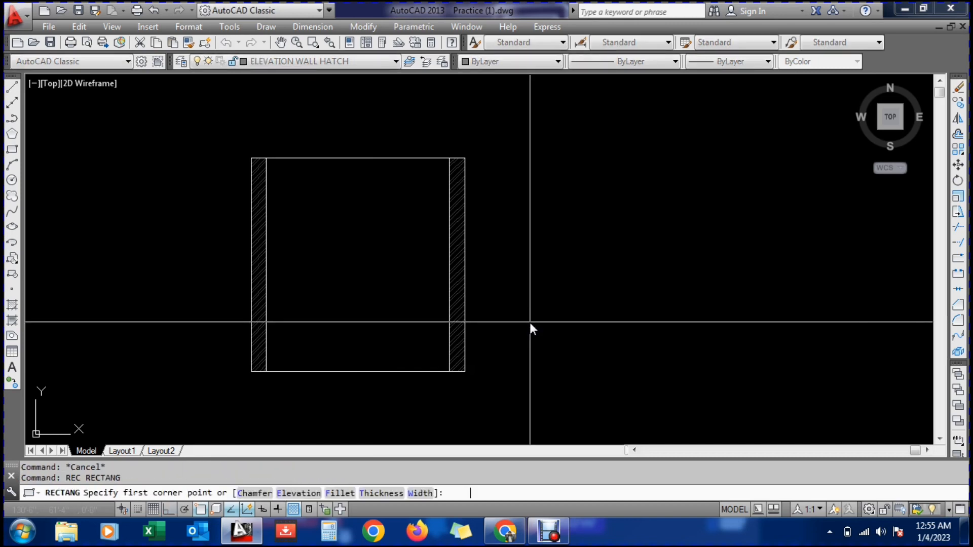
{"action": "left_click", "coordinate": [538, 369]}
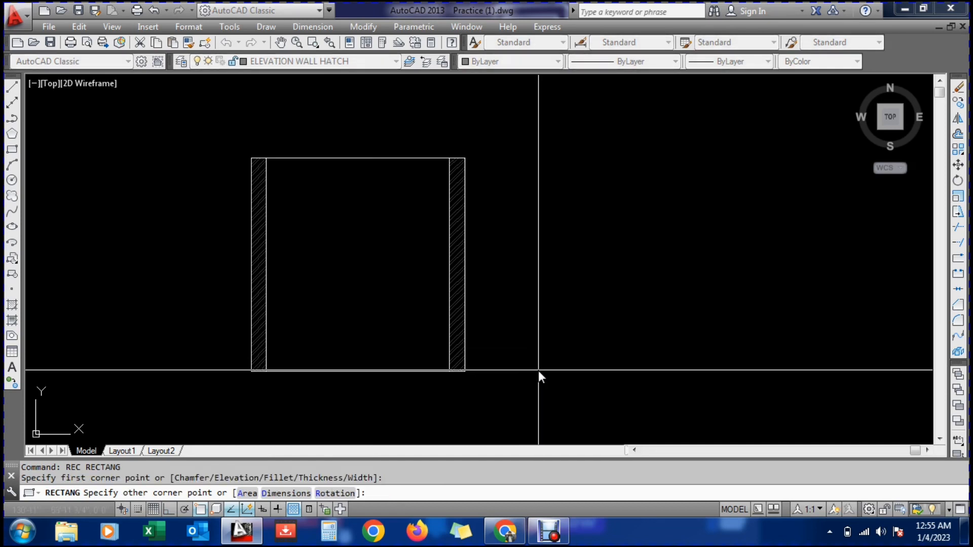
{"action": "type", "text": "D"}
{"action": "key", "text": "Return"}
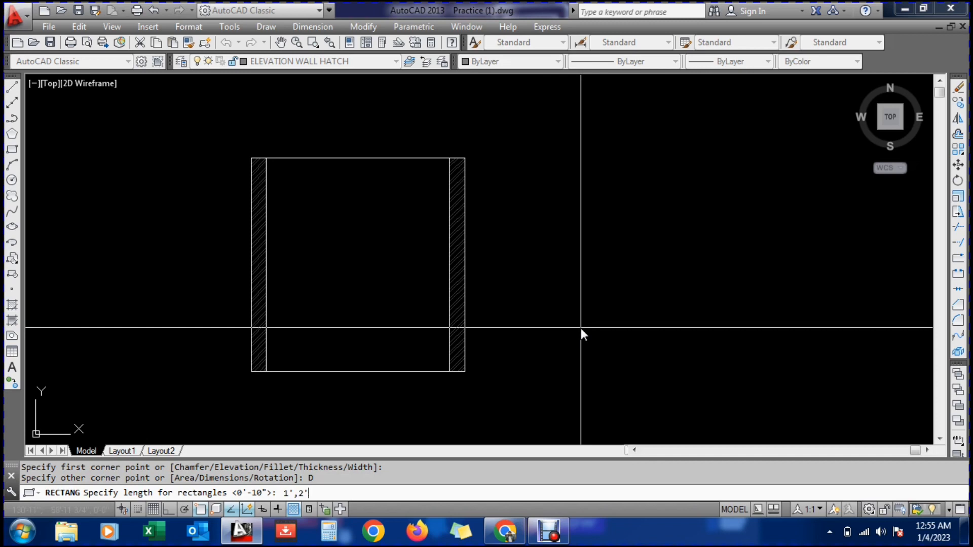
{"action": "key", "text": "Return"}
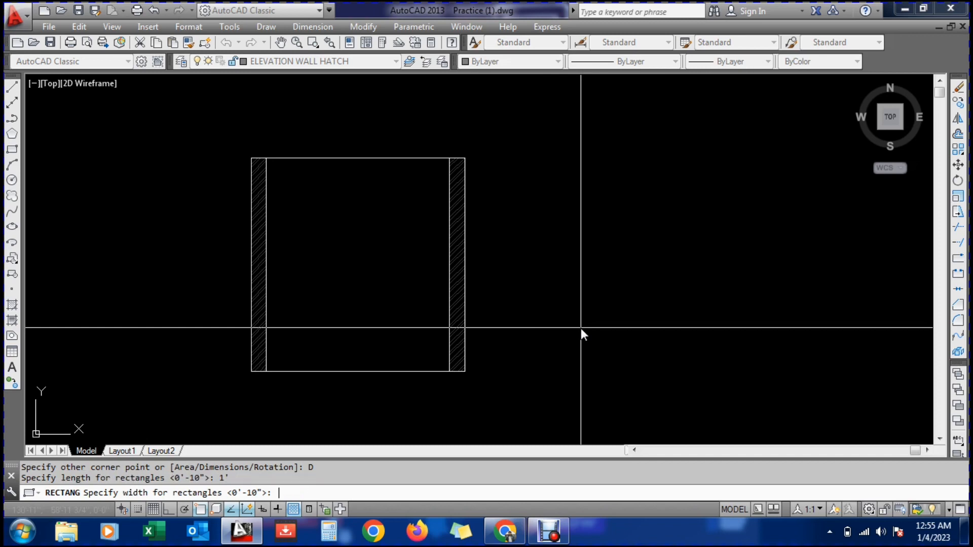
{"action": "key", "text": "Return"}
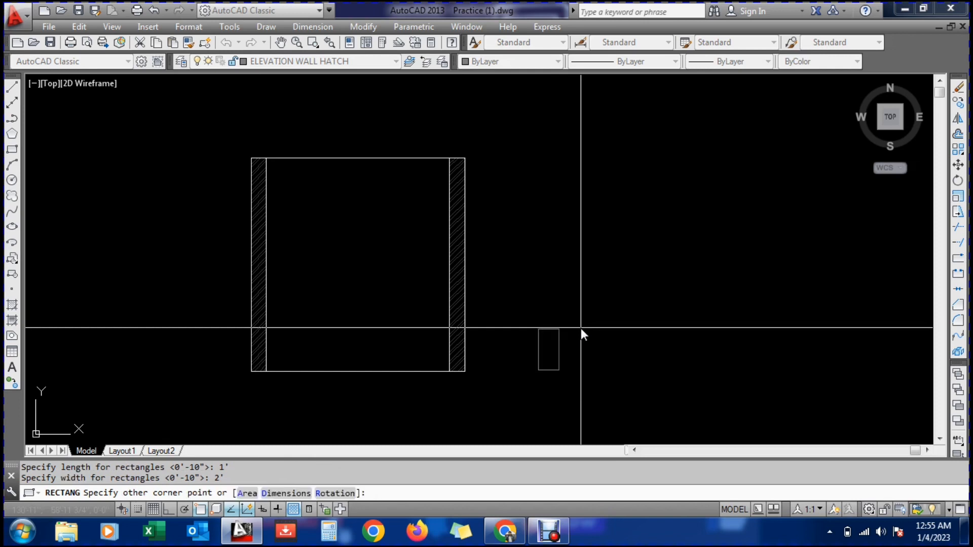
{"action": "key", "text": "Return"}
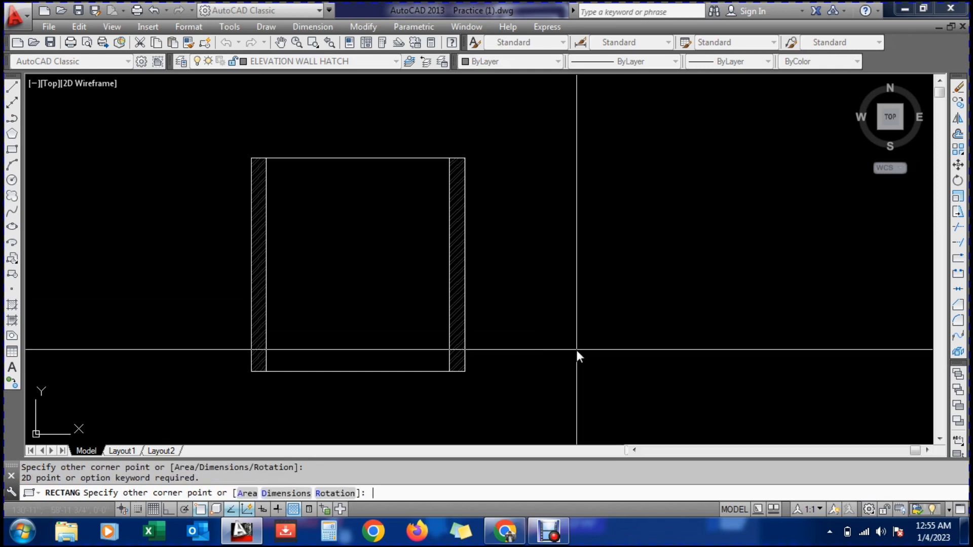
{"action": "left_click", "coordinate": [576, 350]}
{"action": "scroll", "coordinate": [553, 362], "scroll_direction": "up", "scroll_amount": 6}
{"action": "key", "text": "Escape"}
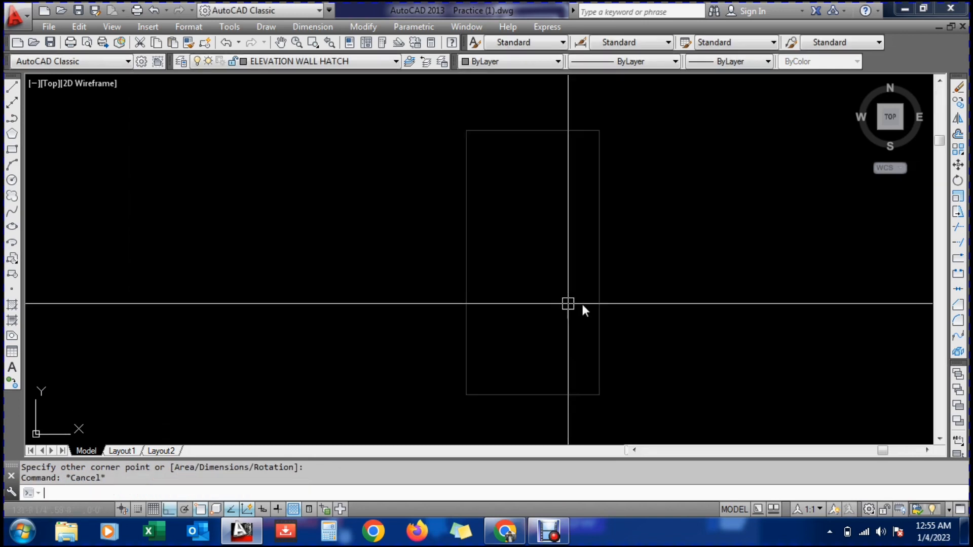
Create a new layer named ELAVATION WALL TILE
{"action": "left_click", "coordinate": [642, 321]}
{"action": "left_click", "coordinate": [530, 245]}
{"action": "key", "text": "Escape"}
{"action": "type", "text": "la"}
{"action": "key", "text": "Return"}
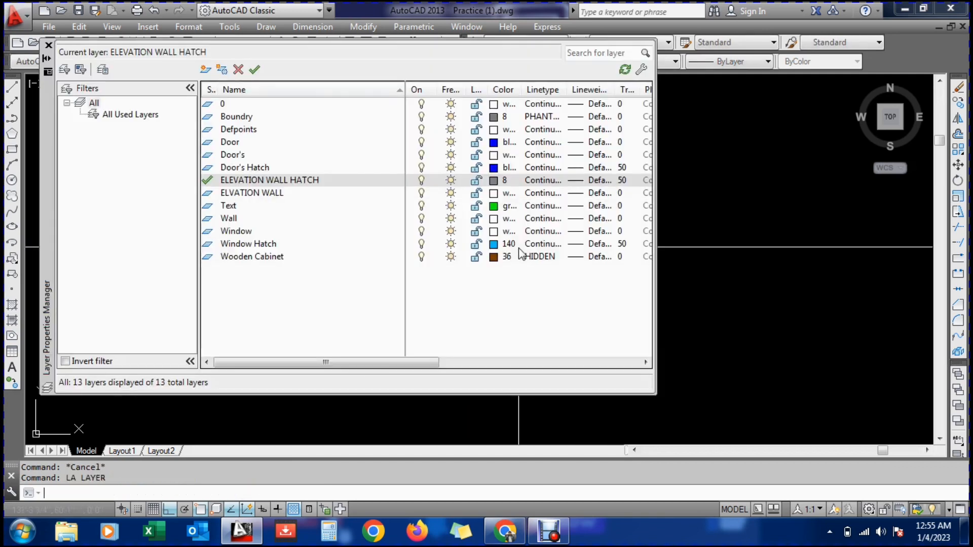
{"action": "left_click", "coordinate": [210, 72]}
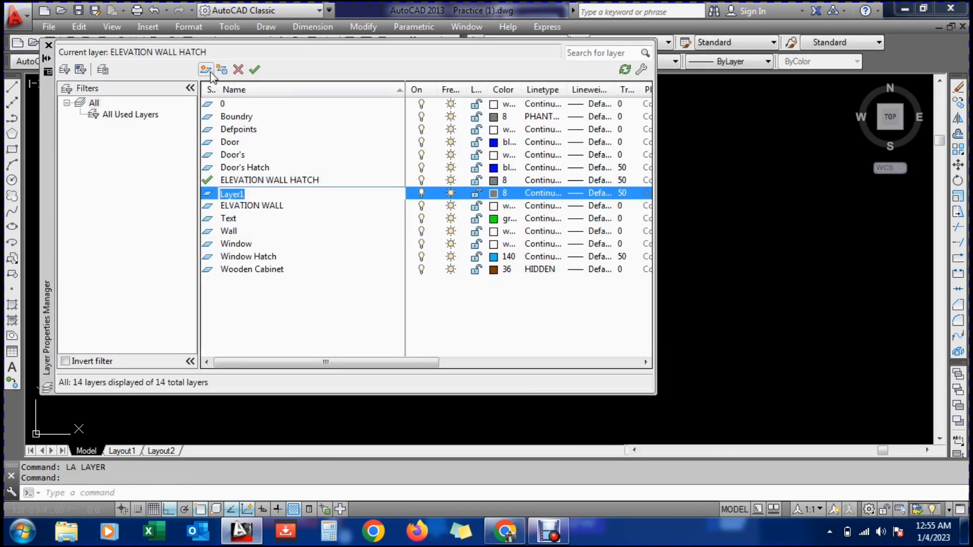
{"action": "type", "text": "W"}
{"action": "key", "text": "BackSpace"}
{"action": "key", "text": "BackSpace"}
{"action": "type", "text": "ELAVATION WALL TILE"}
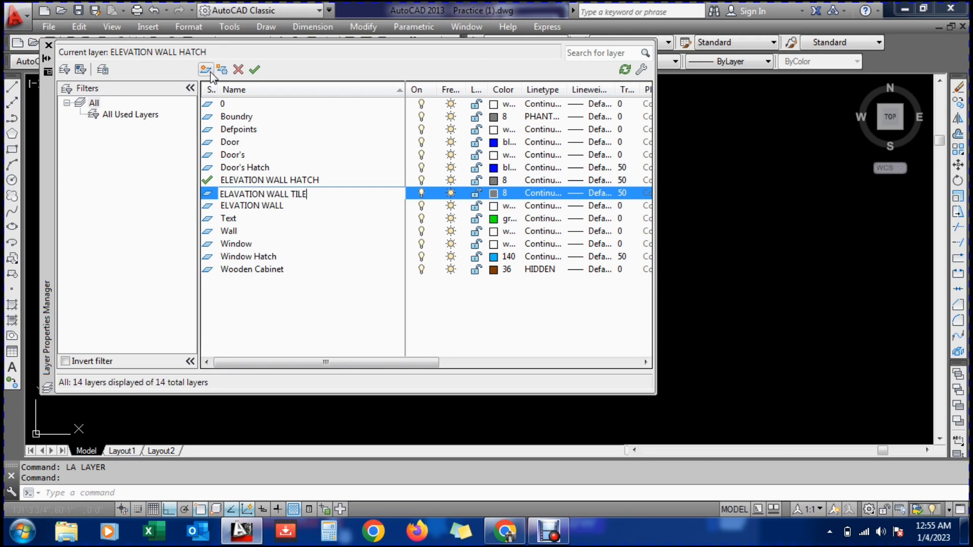
Give the ELAVATION WALL TILE layer colour 63 and transparency 0, and close the layer manager
{"action": "left_click", "coordinate": [493, 193]}
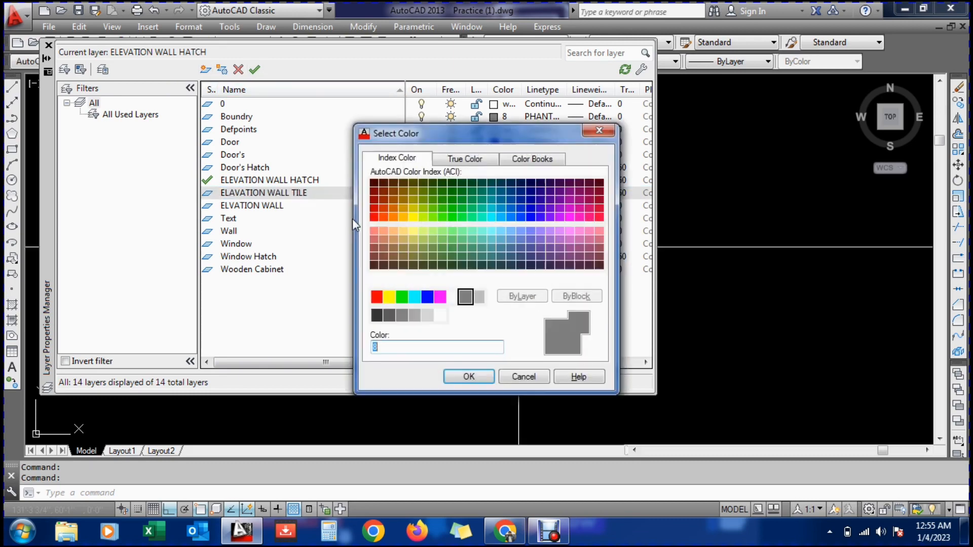
{"action": "left_click", "coordinate": [456, 300]}
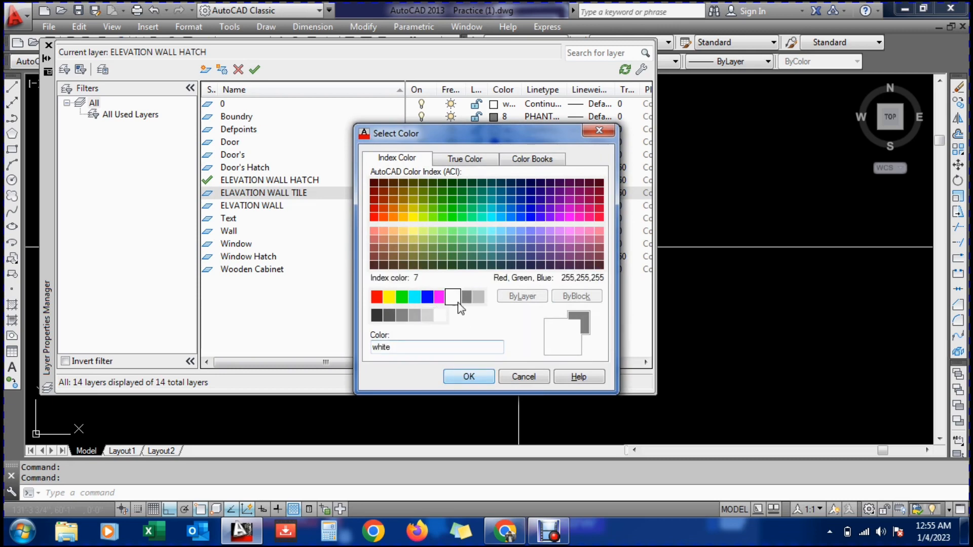
{"action": "left_click", "coordinate": [423, 240]}
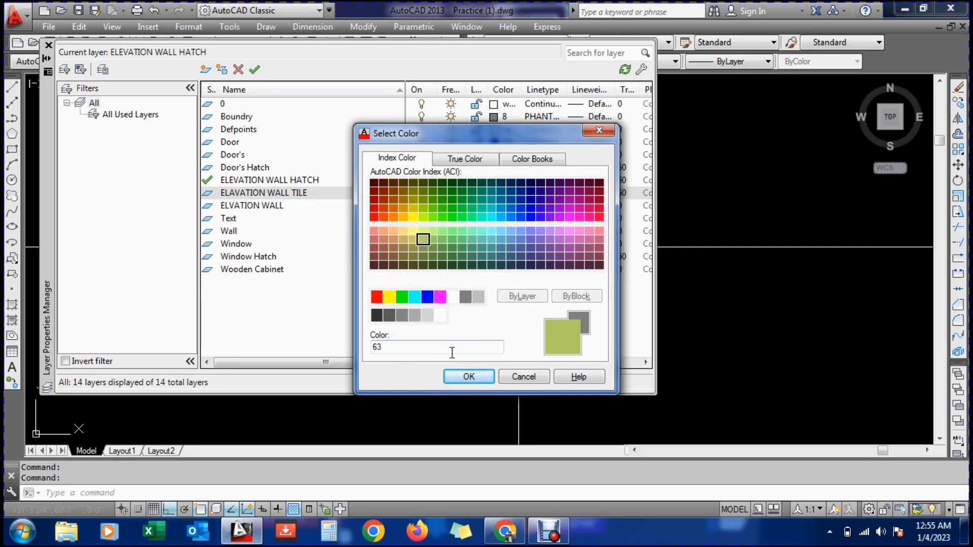
{"action": "left_click", "coordinate": [466, 376]}
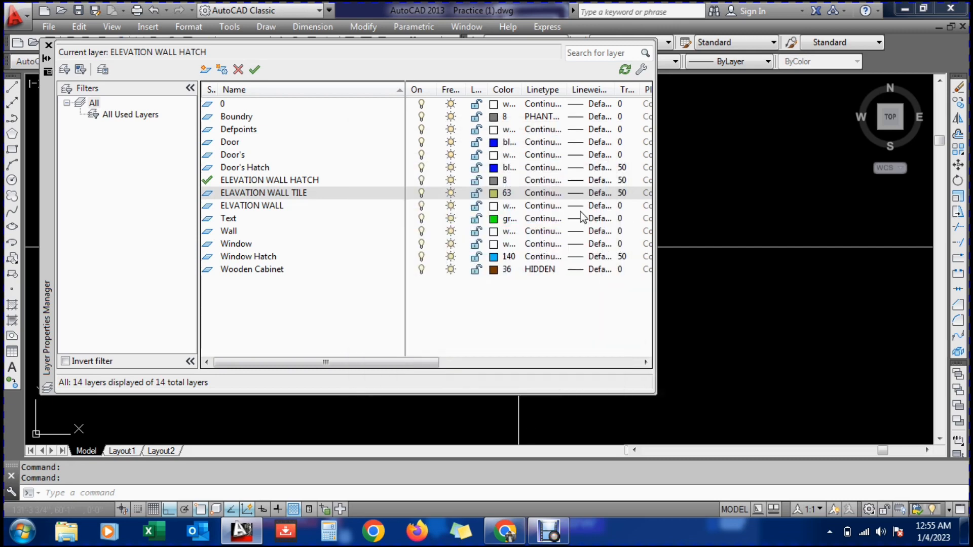
{"action": "left_click", "coordinate": [624, 194]}
{"action": "type", "text": "0"}
{"action": "key", "text": "Return"}
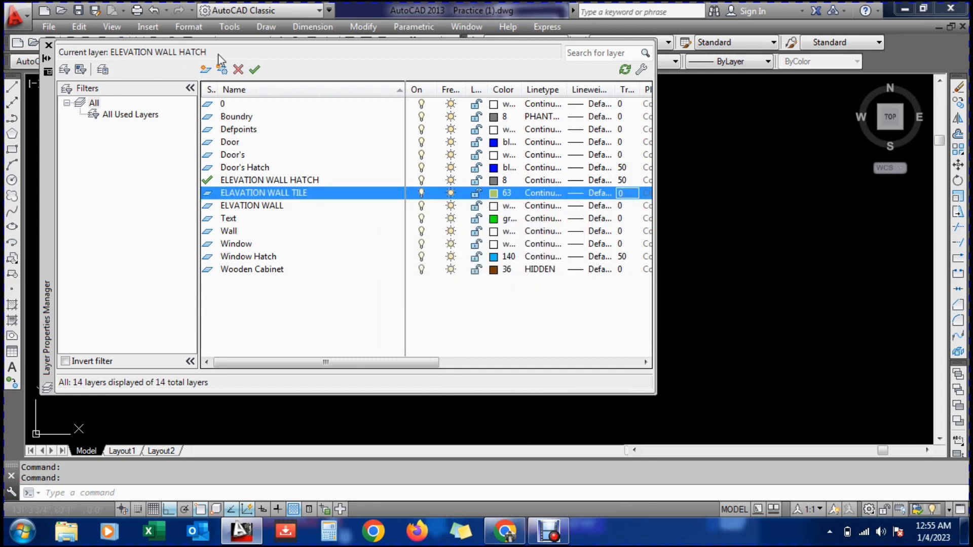
{"action": "left_click", "coordinate": [49, 46]}
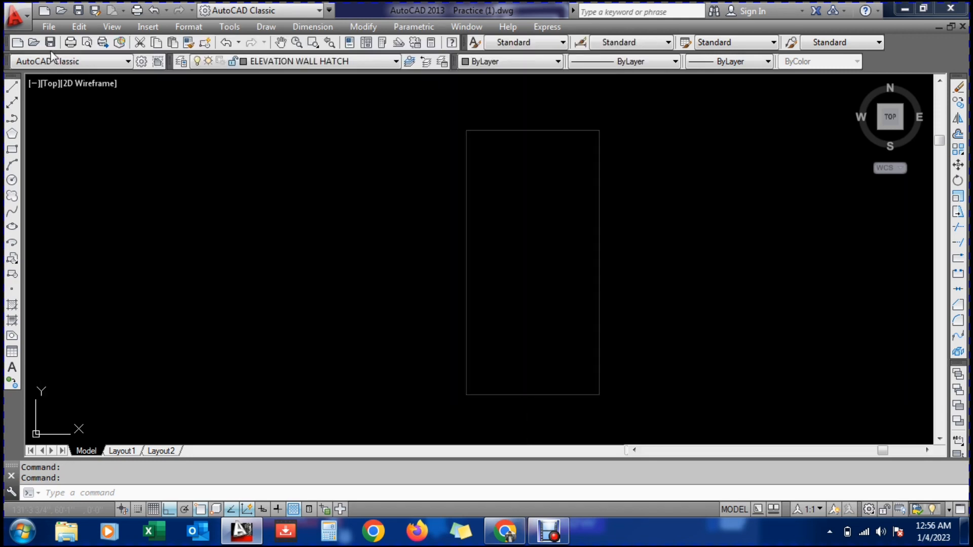
Assign the 1' by 2' rectangle to the ELAVATION WALL TILE layer
{"action": "left_click", "coordinate": [698, 300]}
{"action": "left_click", "coordinate": [476, 179]}
{"action": "left_click", "coordinate": [328, 63]}
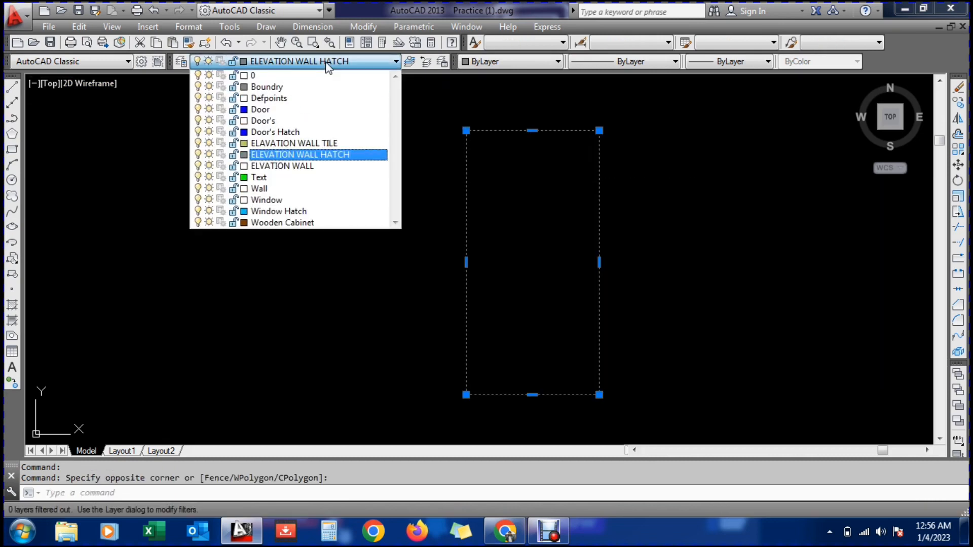
{"action": "left_click", "coordinate": [306, 144]}
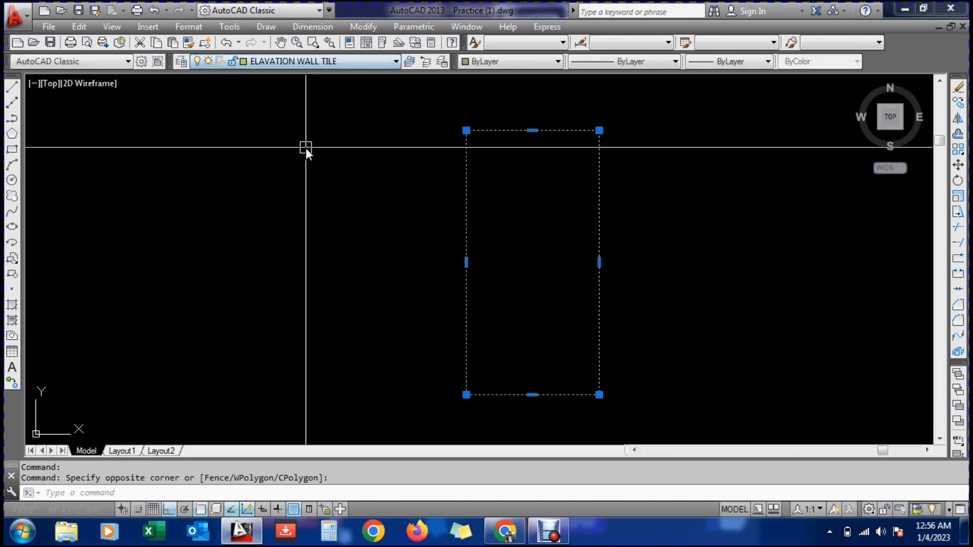
{"action": "key", "text": "Escape"}
{"action": "key", "text": "Escape"}
Move the tile rectangle by its lower-right corner to the elevation's lower-right inner corner, against the hatched wall
{"action": "scroll", "coordinate": [480, 233], "scroll_direction": "down", "scroll_amount": 2}
{"action": "type", "text": "m"}
{"action": "key", "text": "Return"}
{"action": "left_click", "coordinate": [512, 296]}
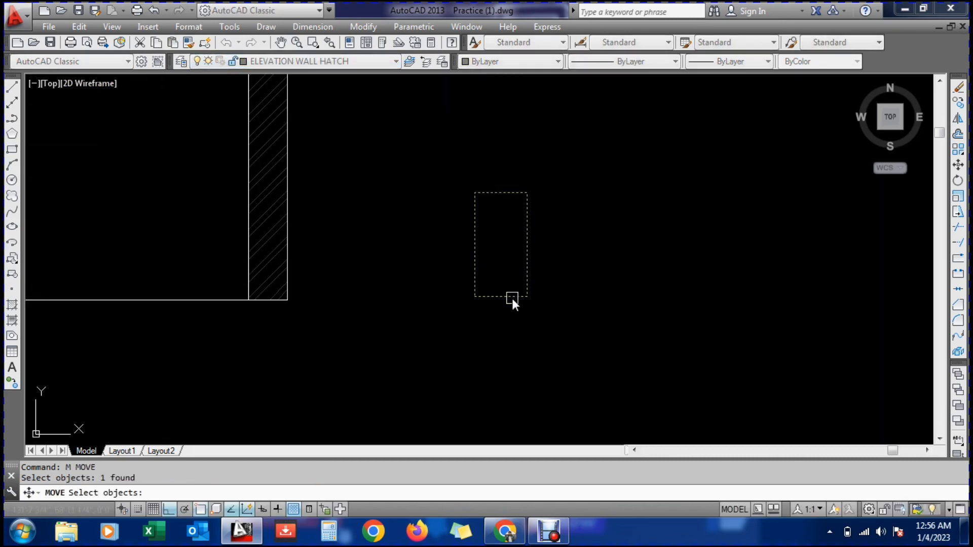
{"action": "key", "text": "Return"}
{"action": "left_click", "coordinate": [526, 296]}
{"action": "scroll", "coordinate": [539, 285], "scroll_direction": "down", "scroll_amount": 5}
{"action": "scroll", "coordinate": [374, 269], "scroll_direction": "up", "scroll_amount": 5}
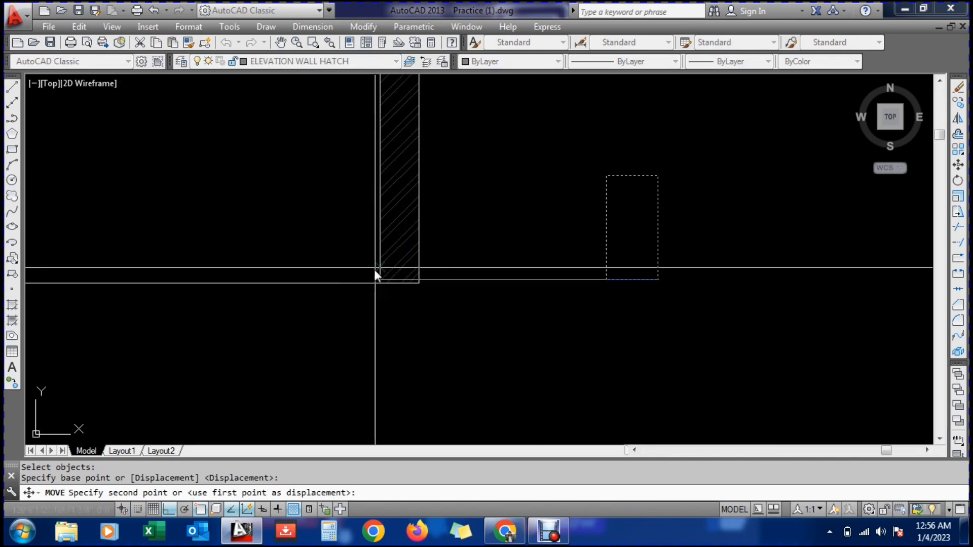
{"action": "key", "text": "Escape"}
{"action": "scroll", "coordinate": [545, 302], "scroll_direction": "down", "scroll_amount": 4}
{"action": "scroll", "coordinate": [424, 272], "scroll_direction": "down", "scroll_amount": 2}
{"action": "scroll", "coordinate": [491, 274], "scroll_direction": "up", "scroll_amount": 4}
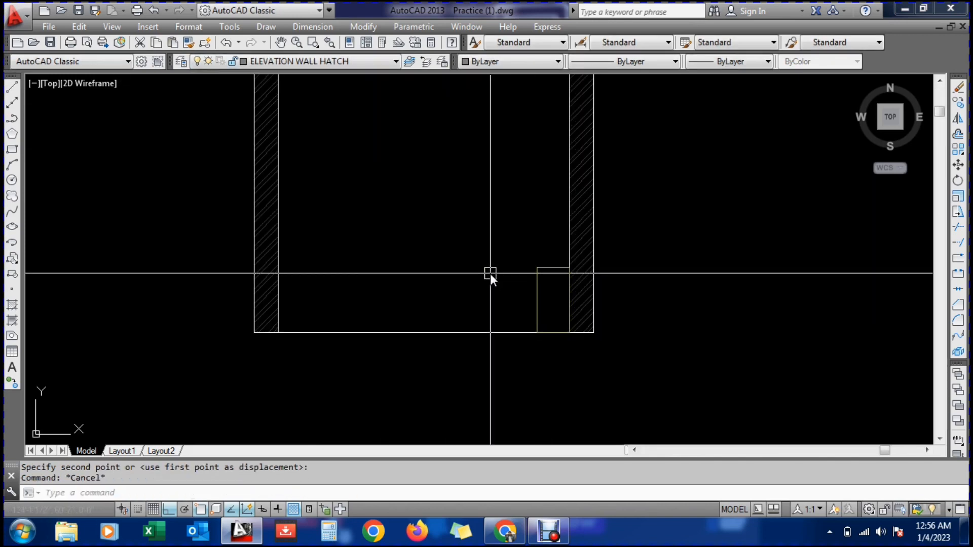
Measure the elevation's clear width between the hatched walls with a temporary linear dimension and erase it
{"action": "type", "text": "dli"}
{"action": "key", "text": "Return"}
{"action": "left_click", "coordinate": [561, 206]}
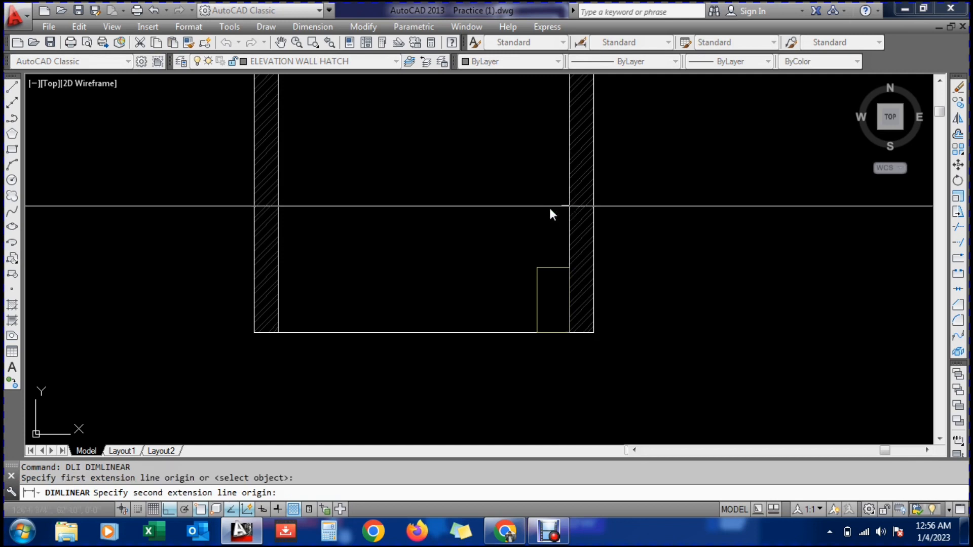
{"action": "left_click", "coordinate": [281, 206]}
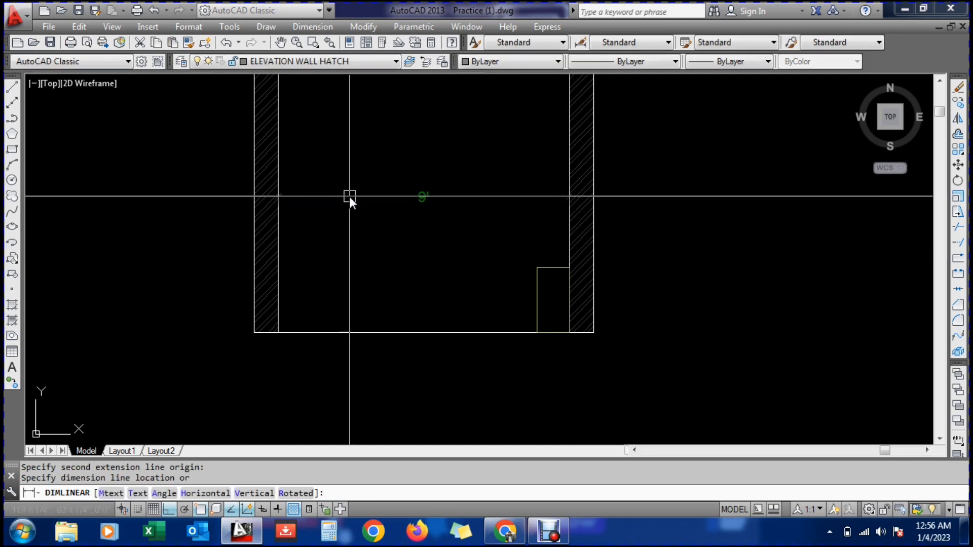
{"action": "left_click", "coordinate": [349, 197]}
{"action": "type", "text": "e"}
{"action": "key", "text": "Return"}
{"action": "left_click", "coordinate": [447, 196]}
{"action": "key", "text": "Return"}
{"action": "scroll", "coordinate": [447, 197], "scroll_direction": "down", "scroll_amount": 4}
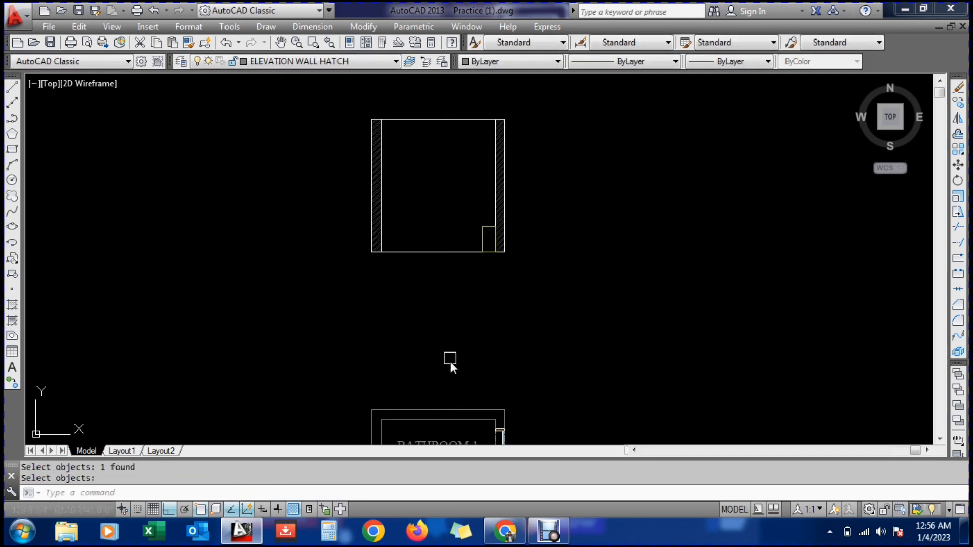
Add a linear dimension to the upper inner wall line of the Bathroom-1 plan
{"action": "scroll", "coordinate": [448, 434], "scroll_direction": "up", "scroll_amount": 4}
{"action": "type", "text": "dli"}
{"action": "key", "text": "Return"}
{"action": "key", "text": "Return"}
{"action": "left_click", "coordinate": [445, 386]}
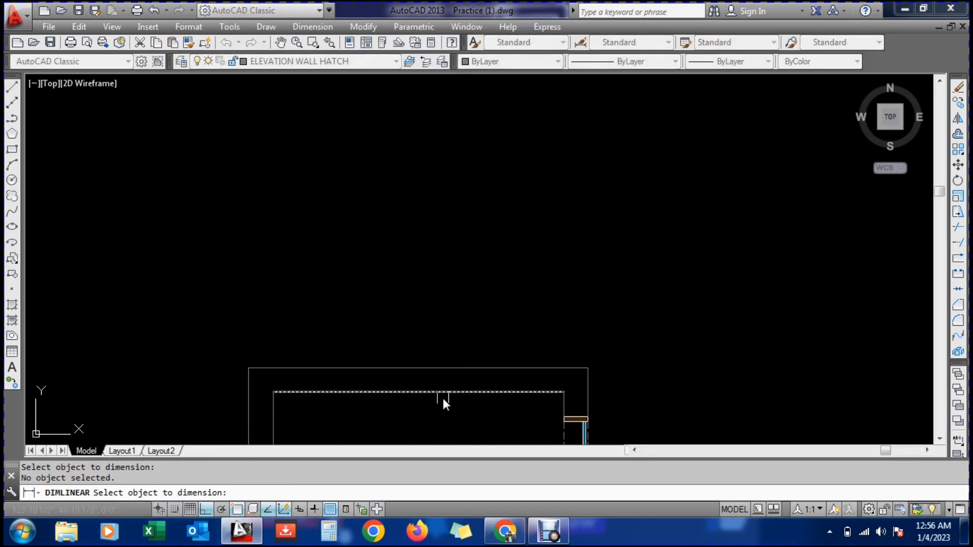
{"action": "left_click", "coordinate": [443, 397]}
{"action": "left_click", "coordinate": [446, 411]}
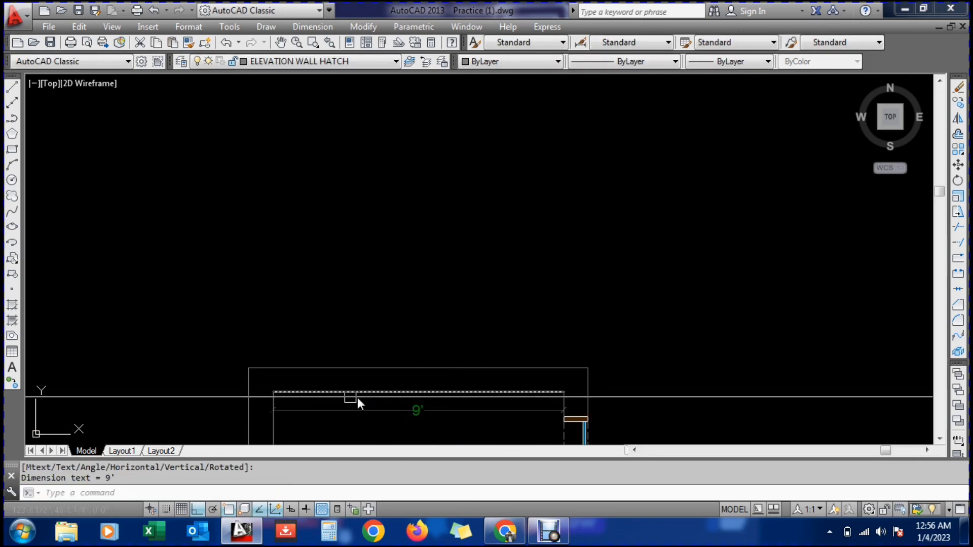
{"action": "scroll", "coordinate": [461, 329], "scroll_direction": "down", "scroll_amount": 2}
{"action": "scroll", "coordinate": [448, 385], "scroll_direction": "down", "scroll_amount": 2}
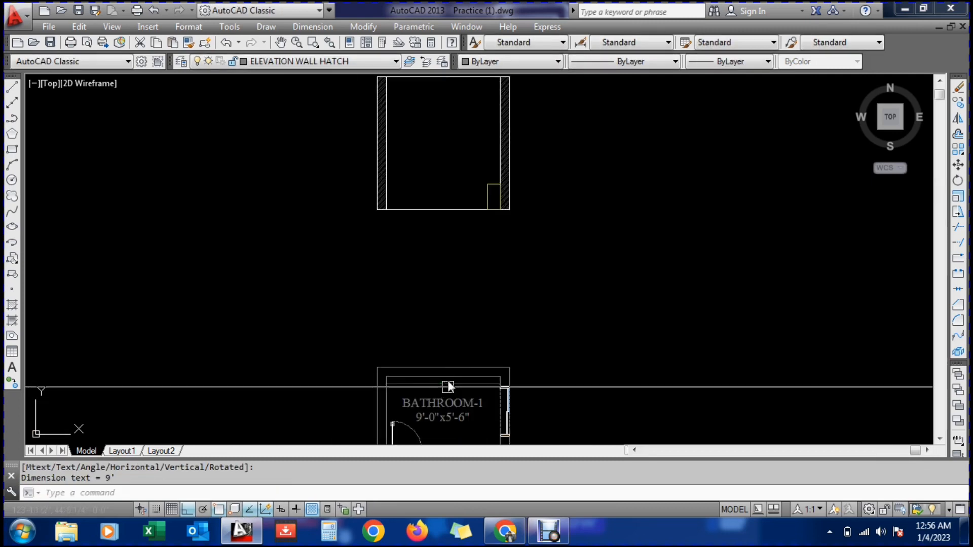
Copy the tile rectangle once to its left along the floor line so the two tiles share an edge
{"action": "scroll", "coordinate": [454, 150], "scroll_direction": "up", "scroll_amount": 6}
{"action": "type", "text": "c"}
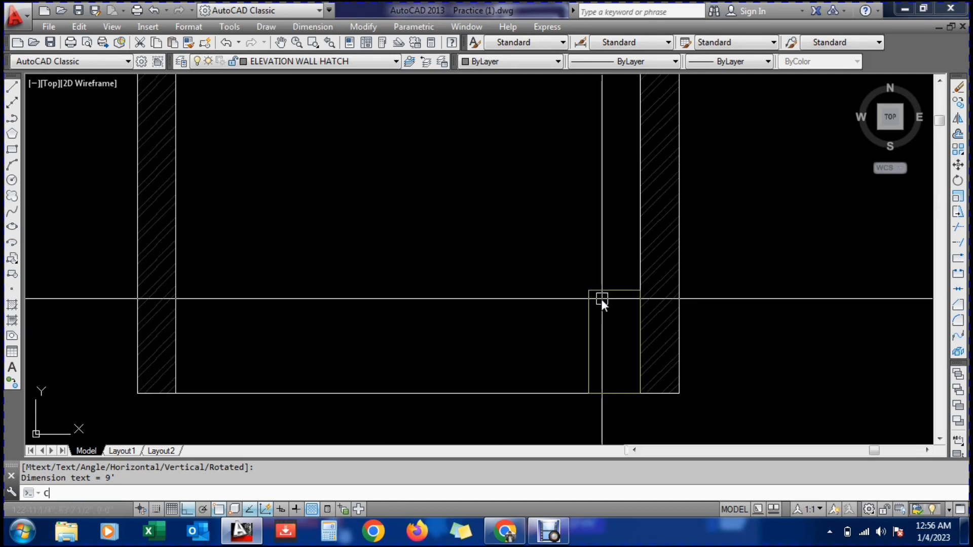
{"action": "type", "text": "o"}
{"action": "key", "text": "Return"}
{"action": "left_click", "coordinate": [601, 299]}
{"action": "key", "text": "Return"}
{"action": "left_click", "coordinate": [639, 394]}
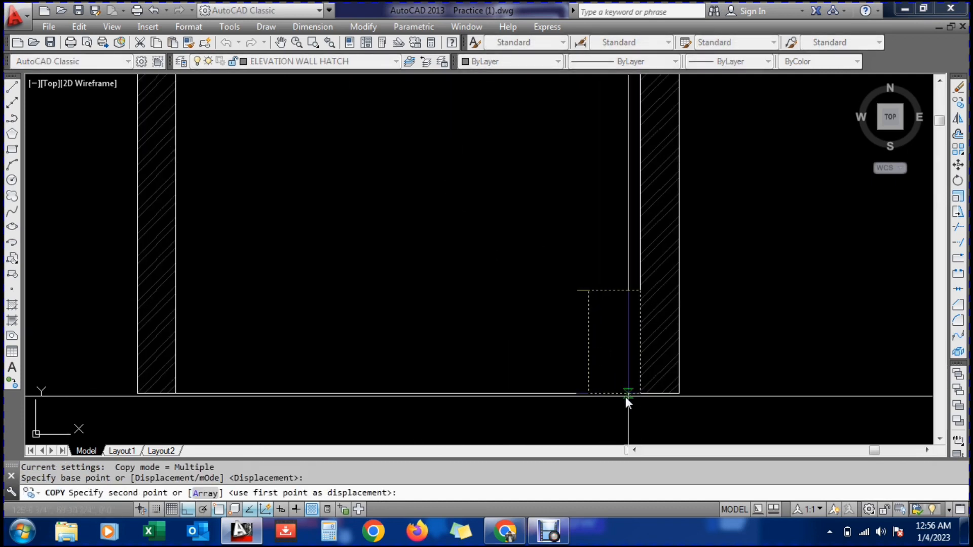
{"action": "left_click", "coordinate": [588, 394]}
{"action": "key", "text": "Escape"}
Move the second tile along the floor line, one tile width farther away from the tile at the hatched wall
{"action": "type", "text": "m"}
{"action": "key", "text": "Return"}
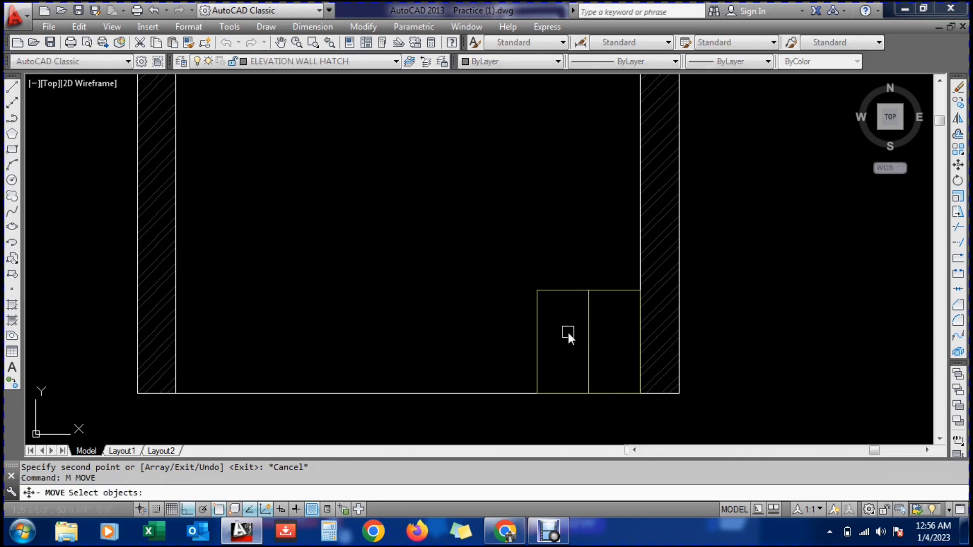
{"action": "left_click", "coordinate": [568, 333]}
{"action": "left_click", "coordinate": [560, 256]}
{"action": "key", "text": "Return"}
{"action": "left_click", "coordinate": [589, 393]}
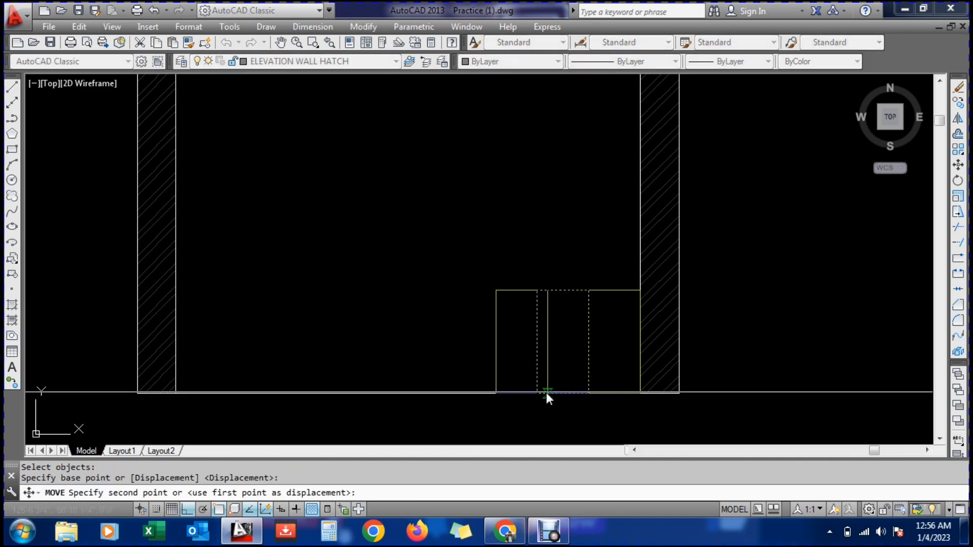
{"action": "left_click", "coordinate": [536, 394]}
{"action": "key", "text": "Return"}
{"action": "key", "text": "Escape"}
Copy the moved tile by its upper-right corner back into the gap beside the tile at the hatched wall
{"action": "type", "text": "c"}
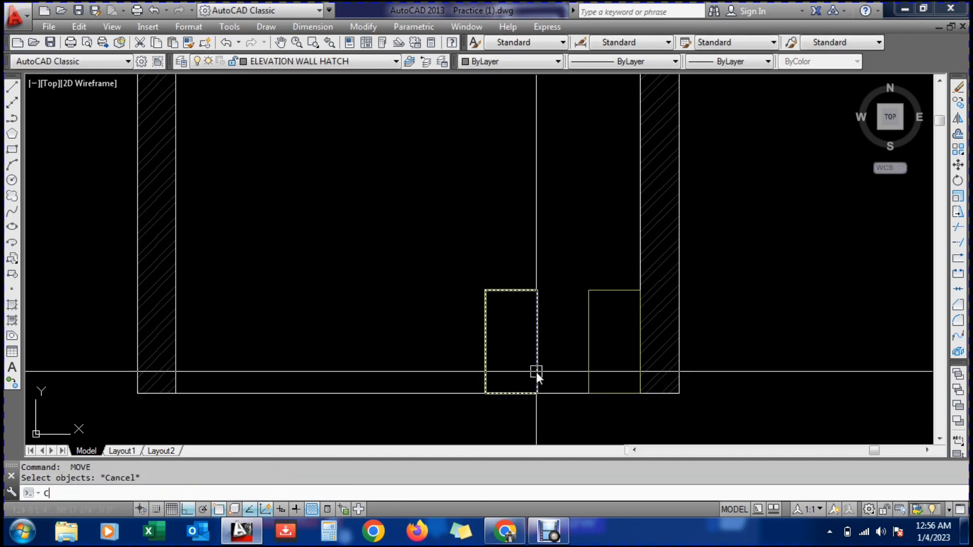
{"action": "type", "text": "o"}
{"action": "key", "text": "Return"}
{"action": "left_click", "coordinate": [537, 372]}
{"action": "key", "text": "Return"}
{"action": "left_click", "coordinate": [538, 291]}
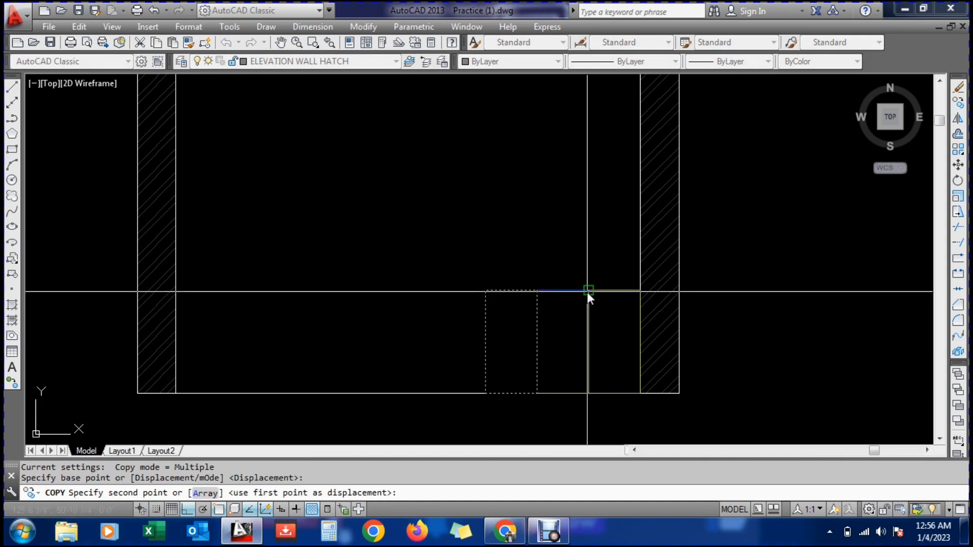
{"action": "left_click", "coordinate": [588, 291]}
{"action": "key", "text": "Escape"}
Copy the leftmost tile once to its left along the floor line, sharing an edge
{"action": "key", "text": "Return"}
{"action": "left_click", "coordinate": [529, 308]}
{"action": "left_click", "coordinate": [502, 269]}
{"action": "key", "text": "Return"}
{"action": "left_click", "coordinate": [535, 290]}
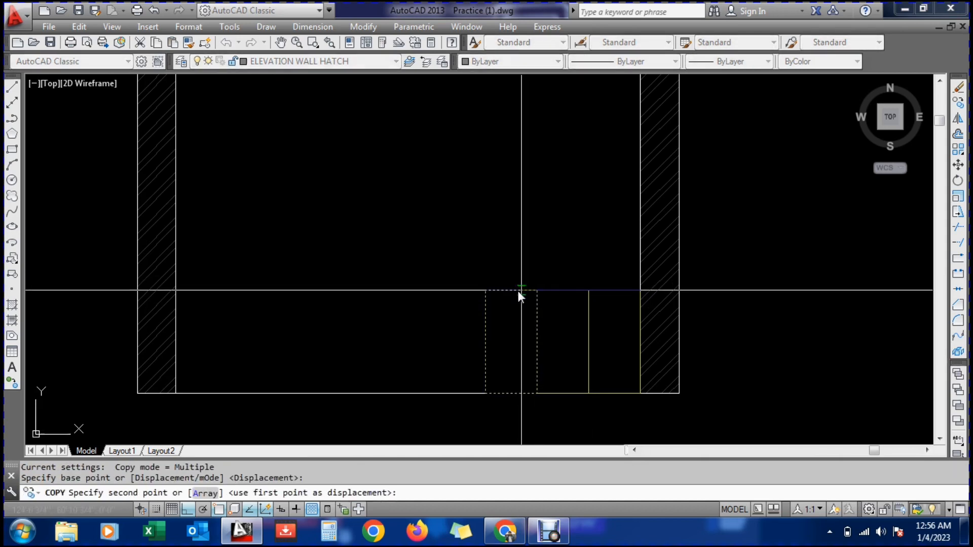
{"action": "left_click", "coordinate": [484, 290]}
{"action": "key", "text": "Escape"}
Try to copy the leftmost tile once more to its left and erase the misplaced copy
{"action": "key", "text": "Return"}
{"action": "left_click", "coordinate": [470, 291]}
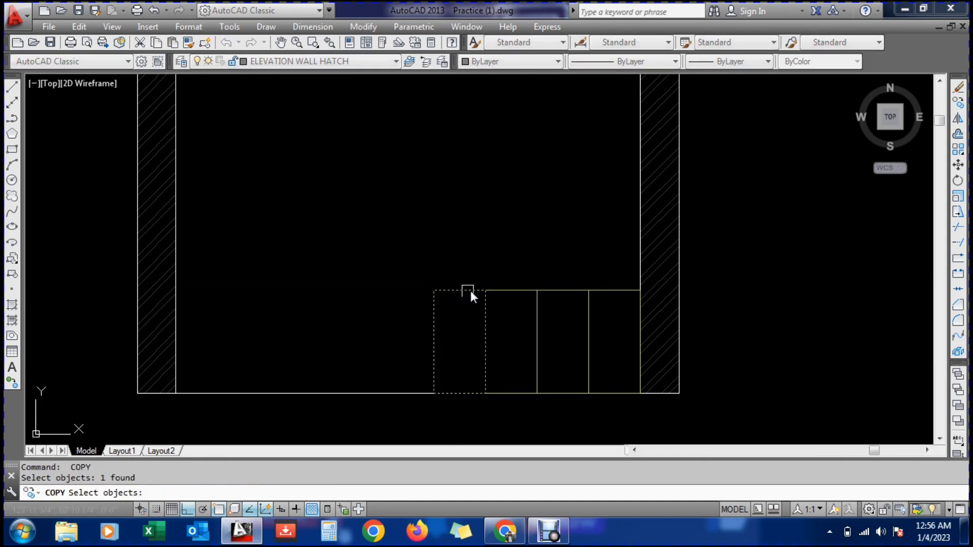
{"action": "key", "text": "Return"}
{"action": "left_click", "coordinate": [485, 290]}
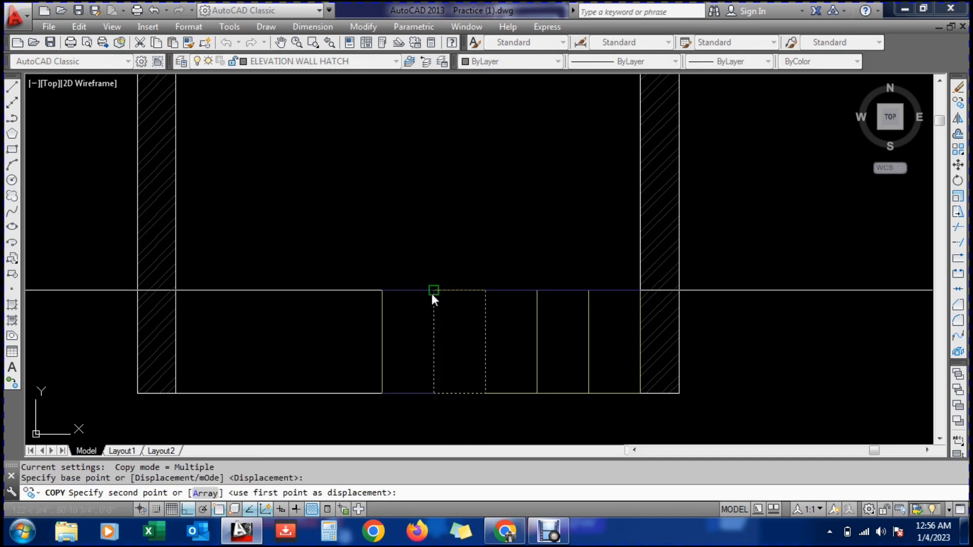
{"action": "left_click", "coordinate": [427, 292]}
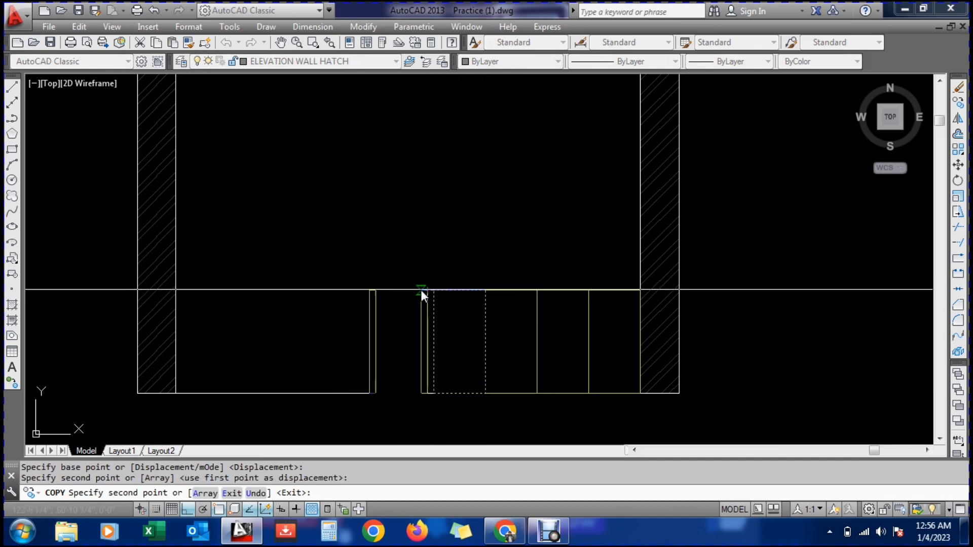
{"action": "key", "text": "Escape"}
{"action": "type", "text": "e"}
{"action": "key", "text": "Return"}
{"action": "left_click", "coordinate": [404, 290]}
{"action": "key", "text": "Return"}
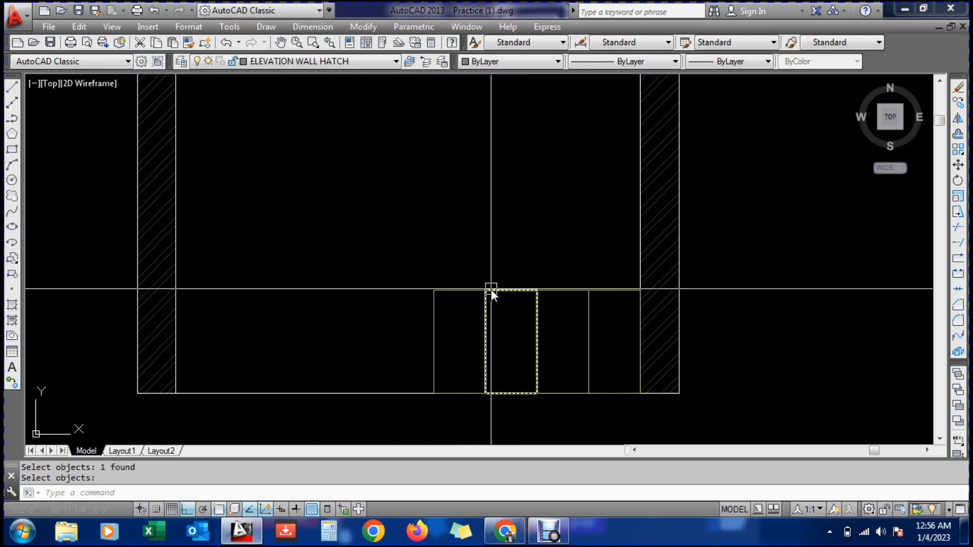
Copy the three leftmost tiles twice to the left along the floor line, each set adjoining the previous one
{"action": "key", "text": "Escape"}
{"action": "type", "text": "co"}
{"action": "key", "text": "Return"}
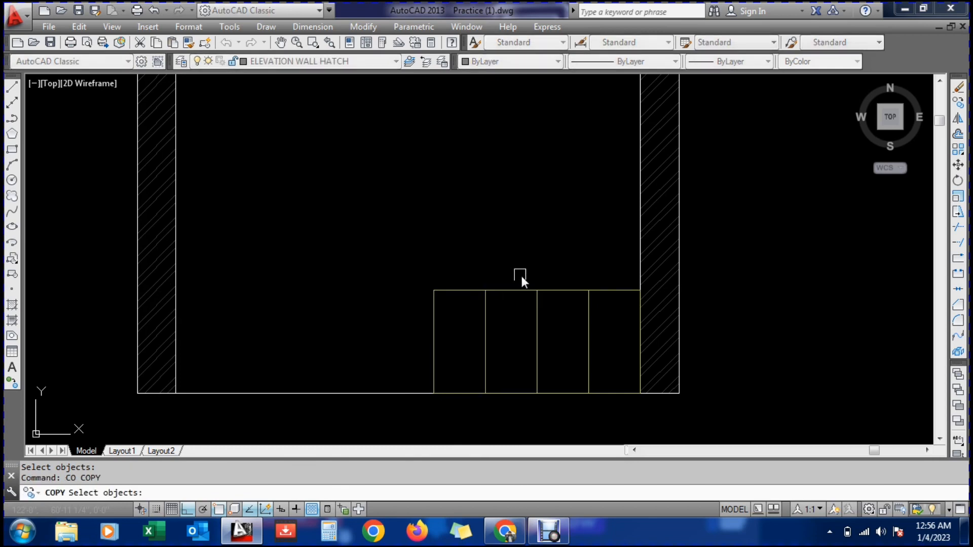
{"action": "left_click", "coordinate": [557, 278]}
{"action": "left_click", "coordinate": [437, 308]}
{"action": "key", "text": "Return"}
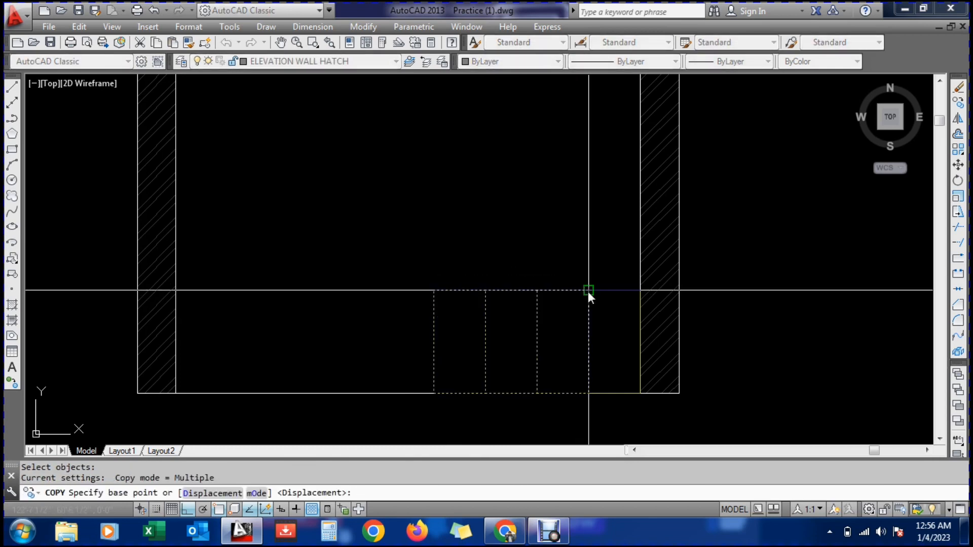
{"action": "left_click", "coordinate": [588, 291]}
{"action": "left_click", "coordinate": [434, 291]}
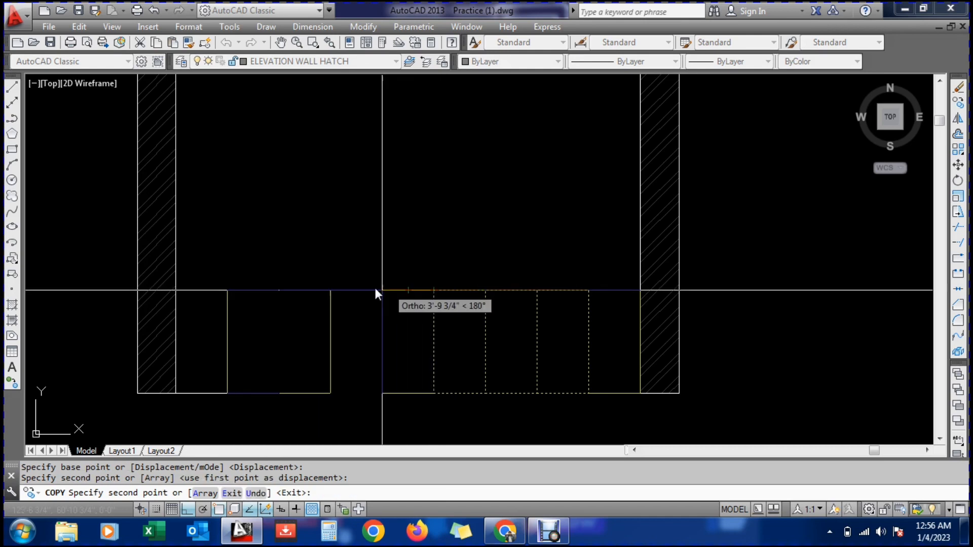
{"action": "left_click", "coordinate": [277, 291]}
{"action": "key", "text": "Escape"}
Erase the extra tile that overlaps the left hatched wall
{"action": "type", "text": "e"}
{"action": "key", "text": "Return"}
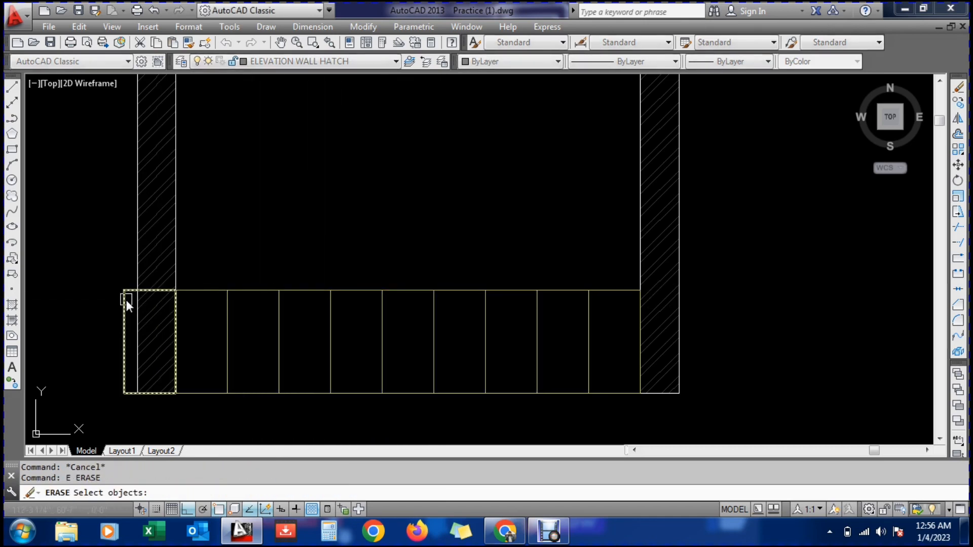
{"action": "left_click", "coordinate": [126, 300]}
{"action": "scroll", "coordinate": [186, 306], "scroll_direction": "down", "scroll_amount": 2}
Copy the whole tile row upward twice from corner to corner to form three stacked rows
{"action": "type", "text": "c"}
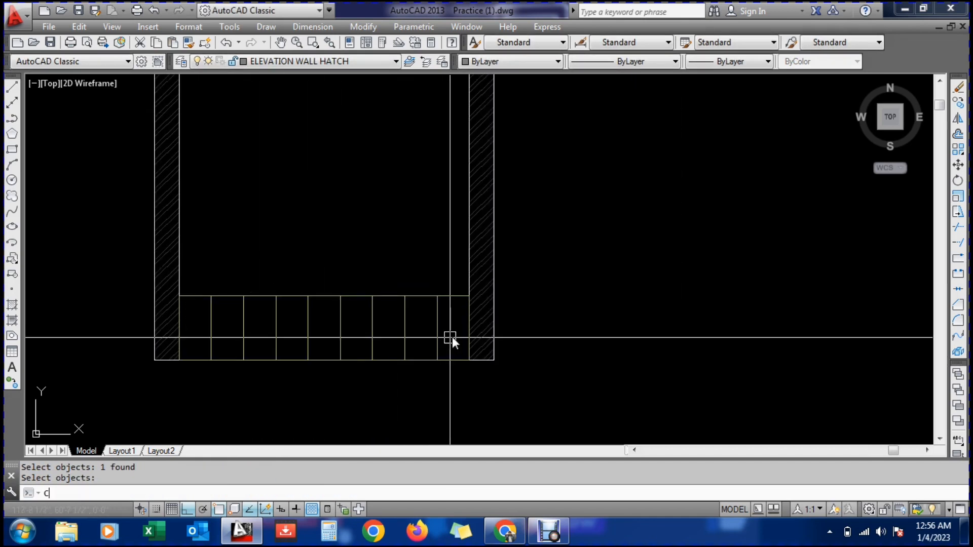
{"action": "type", "text": "o"}
{"action": "key", "text": "Return"}
{"action": "left_click", "coordinate": [459, 283]}
{"action": "left_click", "coordinate": [248, 334]}
{"action": "scroll", "coordinate": [227, 345], "scroll_direction": "up", "scroll_amount": 2}
{"action": "key", "text": "Return"}
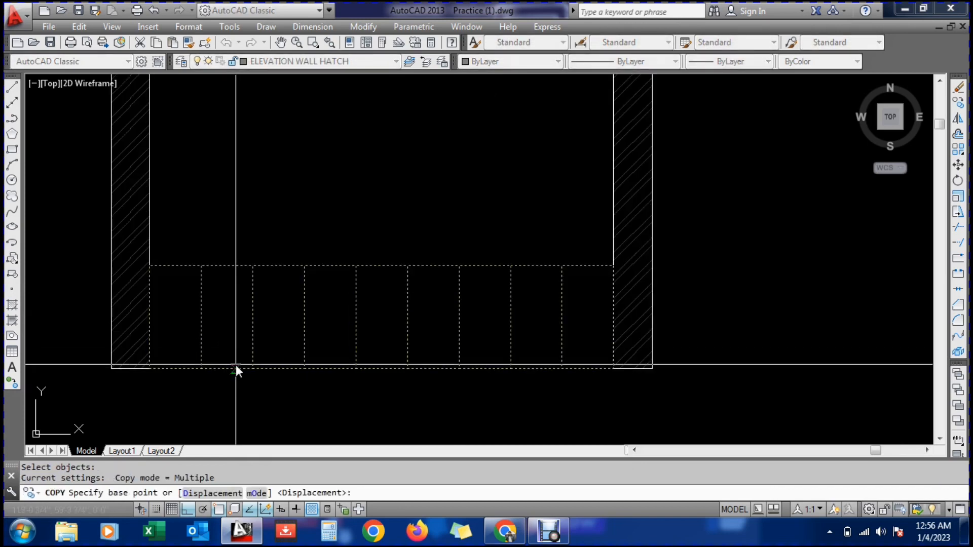
{"action": "left_click", "coordinate": [252, 369]}
{"action": "left_click", "coordinate": [253, 265]}
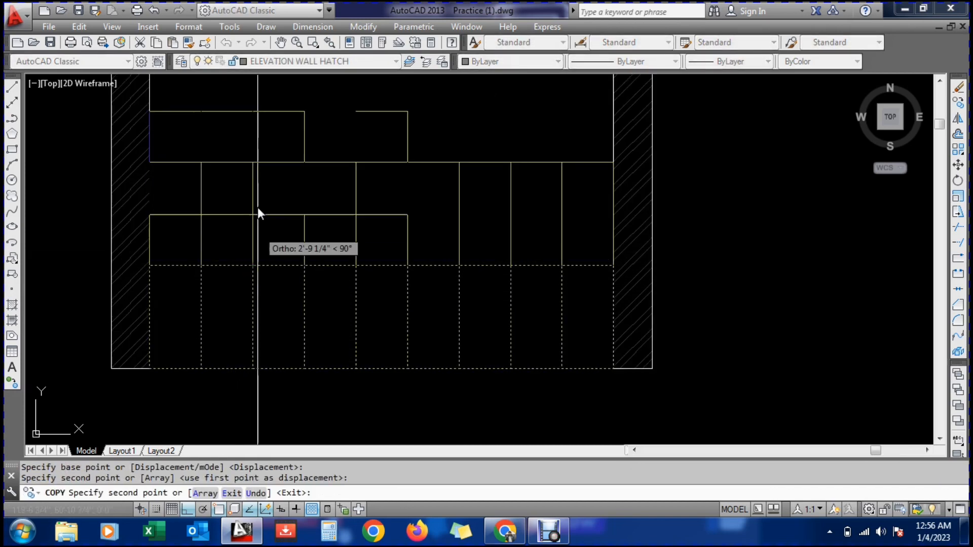
{"action": "left_click", "coordinate": [249, 161]}
{"action": "key", "text": "Escape"}
{"action": "scroll", "coordinate": [327, 360], "scroll_direction": "down", "scroll_amount": 3}
{"action": "scroll", "coordinate": [331, 342], "scroll_direction": "up", "scroll_amount": 1}
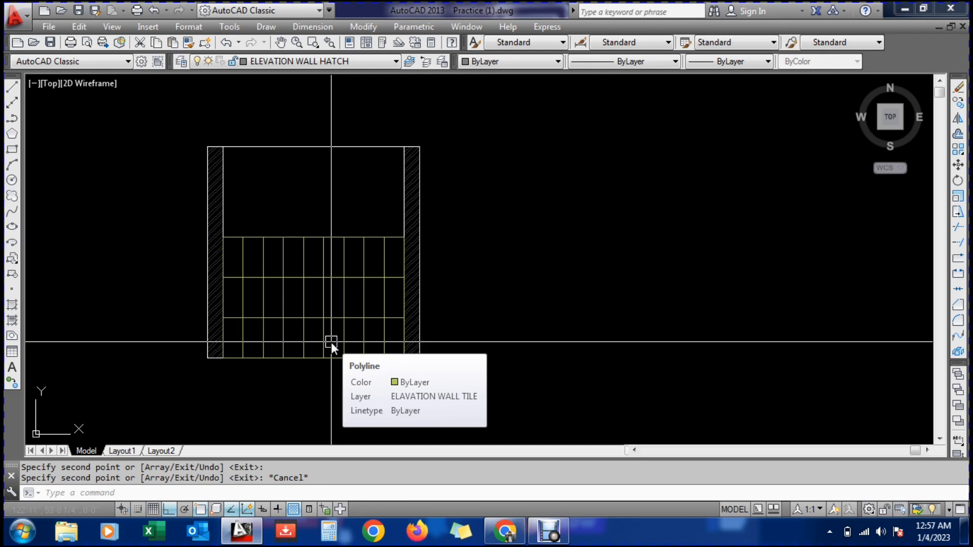
Try shifting all top-row tiles except the one at the right wall 1" to the left to open a joint
{"action": "scroll", "coordinate": [335, 297], "scroll_direction": "up", "scroll_amount": 2}
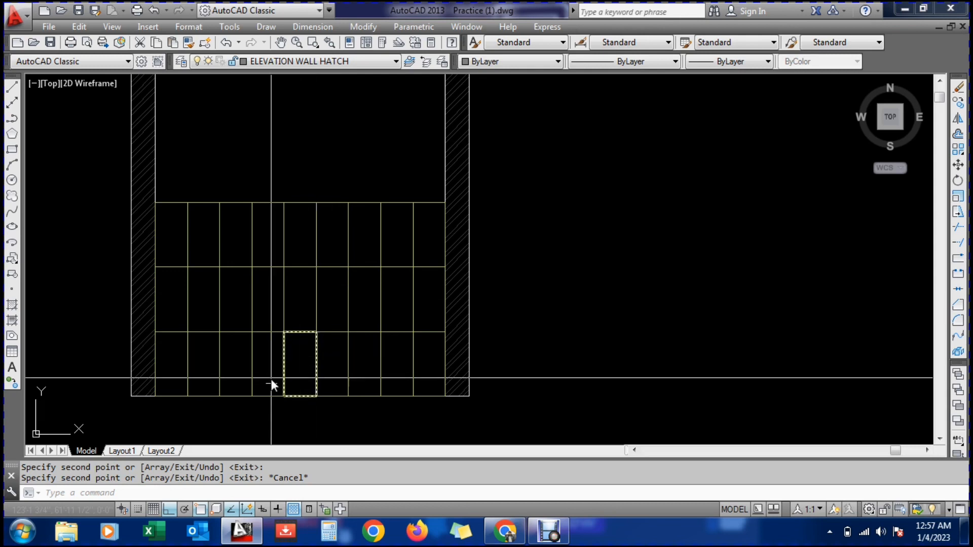
{"action": "scroll", "coordinate": [293, 387], "scroll_direction": "up", "scroll_amount": 2}
{"action": "scroll", "coordinate": [373, 260], "scroll_direction": "down", "scroll_amount": 2}
{"action": "scroll", "coordinate": [391, 167], "scroll_direction": "up", "scroll_amount": 4}
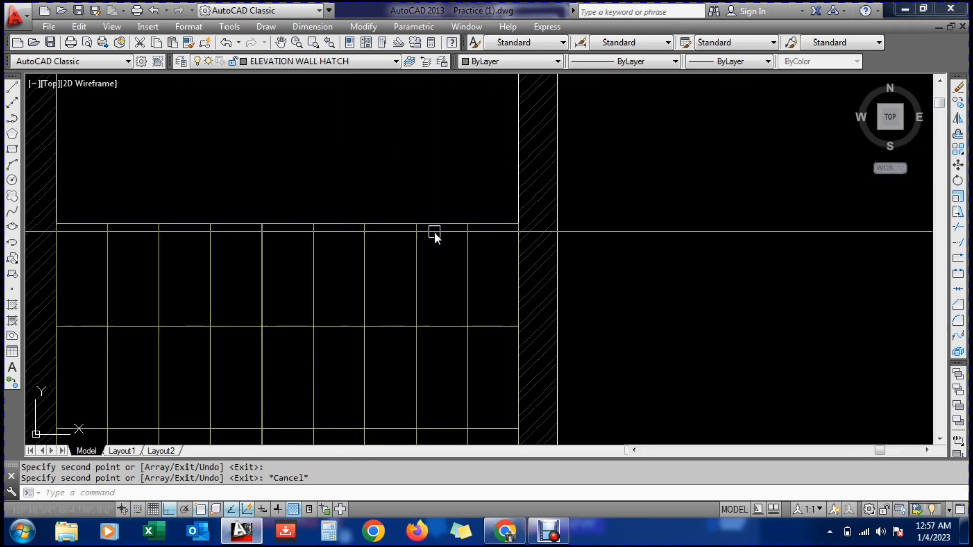
{"action": "type", "text": "m"}
{"action": "key", "text": "Return"}
{"action": "left_click", "coordinate": [454, 198]}
{"action": "scroll", "coordinate": [278, 267], "scroll_direction": "down", "scroll_amount": 4}
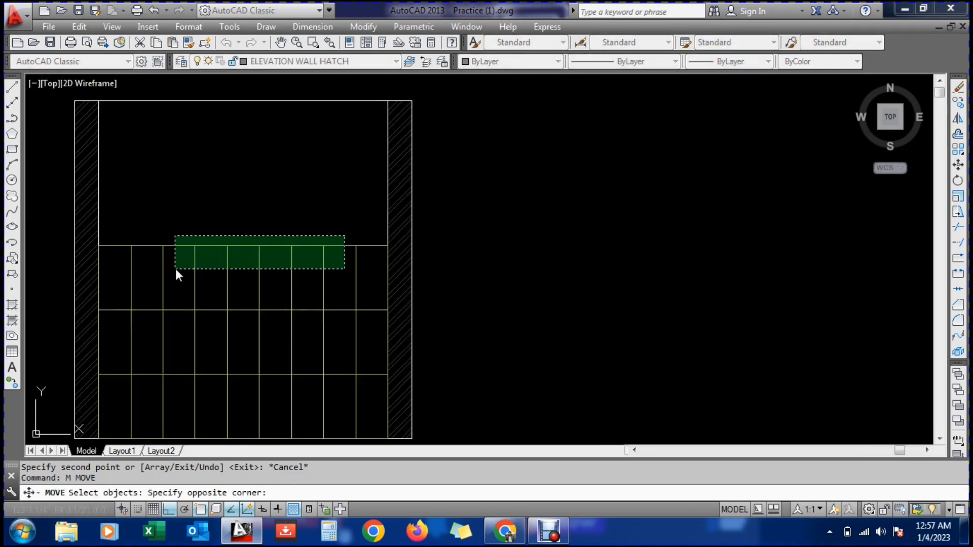
{"action": "left_click", "coordinate": [121, 271]}
{"action": "scroll", "coordinate": [385, 225], "scroll_direction": "up", "scroll_amount": 4}
{"action": "key", "text": "Return"}
{"action": "left_click", "coordinate": [464, 210]}
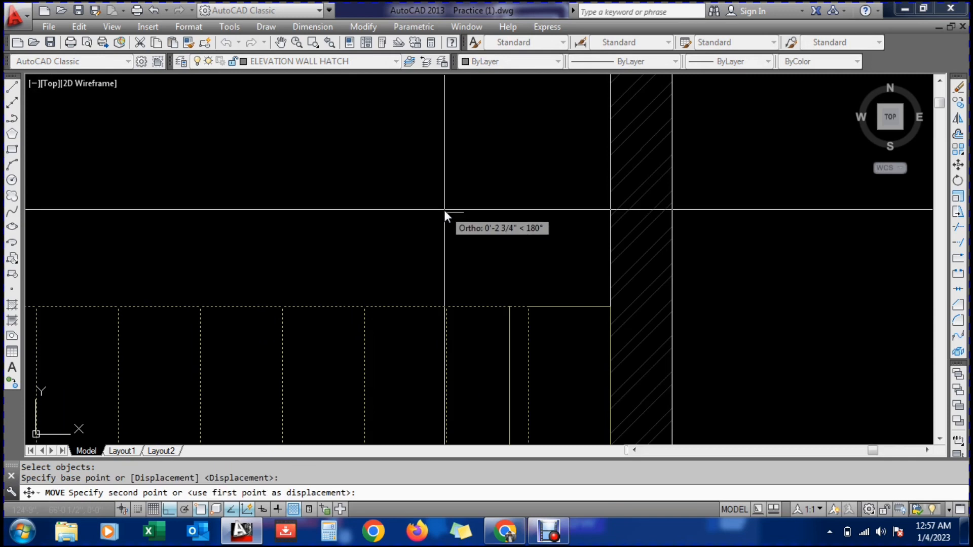
{"action": "type", "text": "1"}
{"action": "key", "text": "Return"}
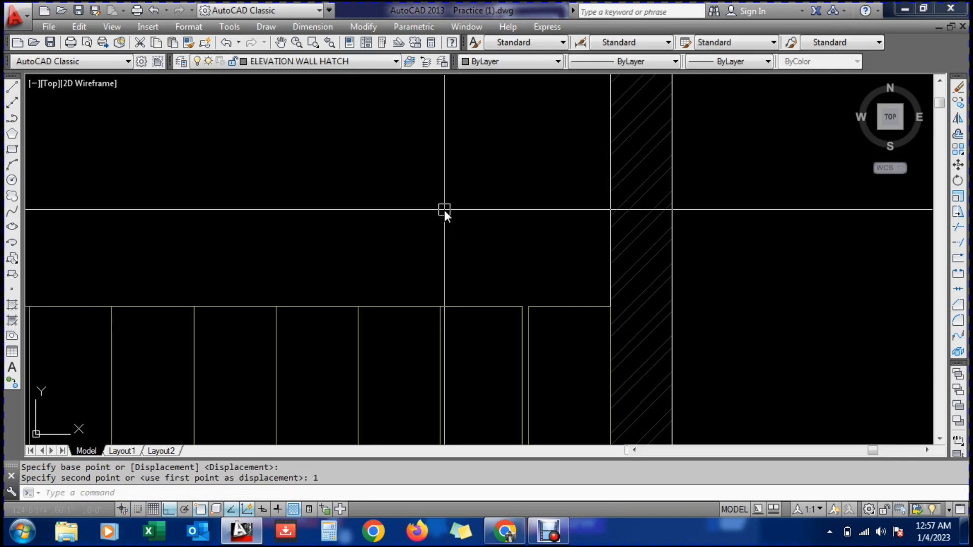
Try shifting the top-row tiles beyond the second one from the right wall another 1" to the left
{"action": "scroll", "coordinate": [473, 215], "scroll_direction": "down", "scroll_amount": 4}
{"action": "key", "text": "Return"}
{"action": "left_click", "coordinate": [465, 244]}
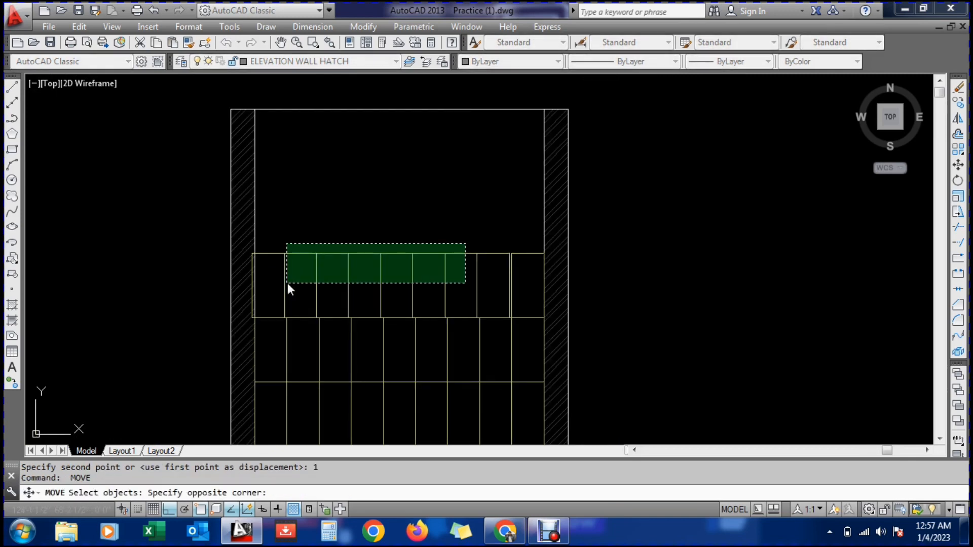
{"action": "left_click", "coordinate": [288, 283]}
{"action": "key", "text": "Return"}
{"action": "left_click", "coordinate": [306, 236]}
{"action": "type", "text": "1"}
{"action": "key", "text": "Return"}
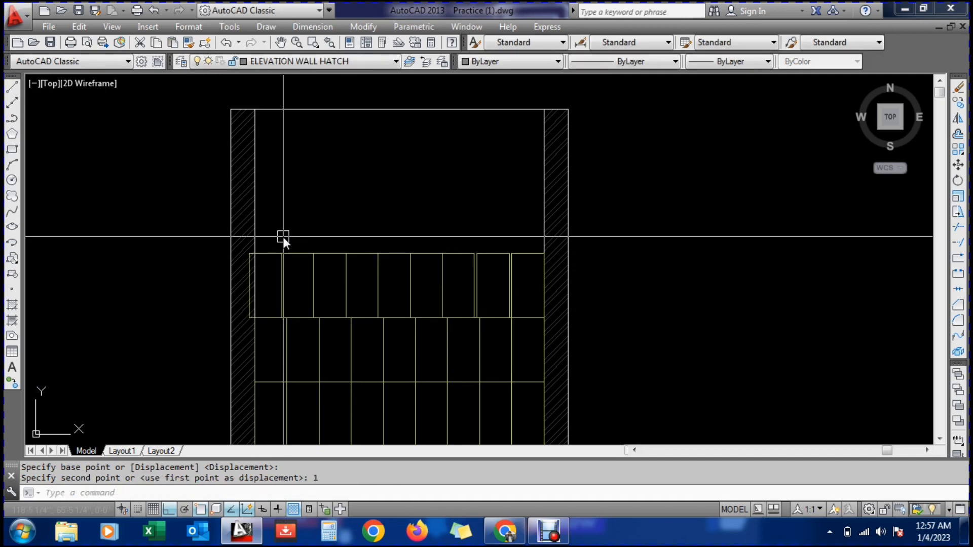
Try moving the six leftmost top-row tiles by 1" and undo the misdirected move
{"action": "scroll", "coordinate": [471, 261], "scroll_direction": "up", "scroll_amount": 2}
{"action": "key", "text": "Return"}
{"action": "left_click", "coordinate": [393, 217]}
{"action": "left_click", "coordinate": [163, 273]}
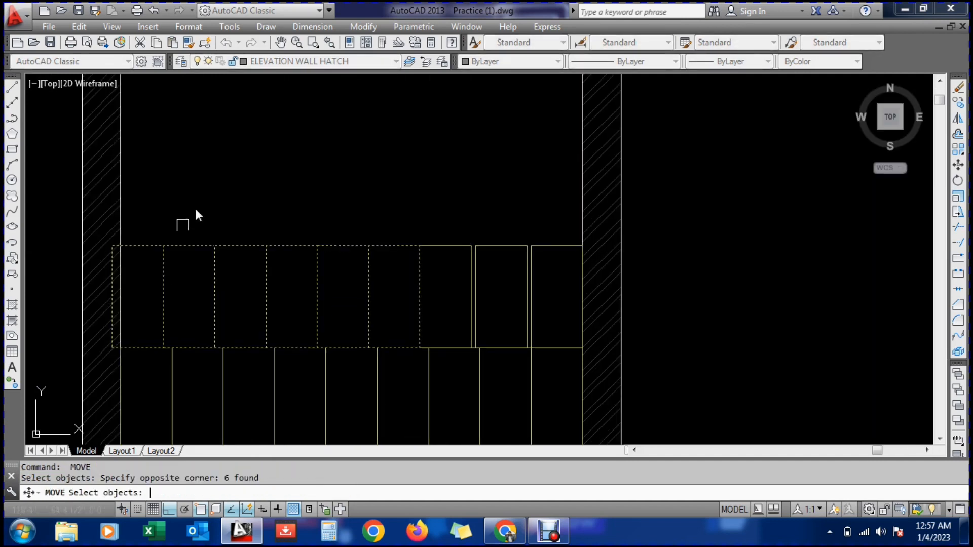
{"action": "key", "text": "Return"}
{"action": "left_click", "coordinate": [215, 245]}
{"action": "type", "text": "1"}
{"action": "key", "text": "Return"}
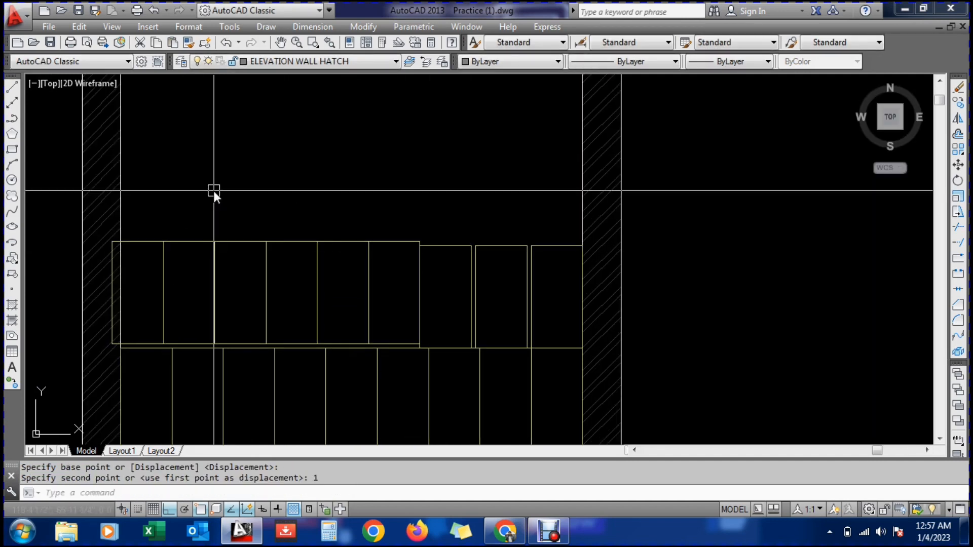
{"action": "key", "text": "ctrl+z"}
Try moving the previously selected six top-row tiles to the left to open a third joint
{"action": "type", "text": "m"}
{"action": "key", "text": "Return"}
{"action": "type", "text": "p"}
{"action": "key", "text": "Return"}
{"action": "key", "text": "Return"}
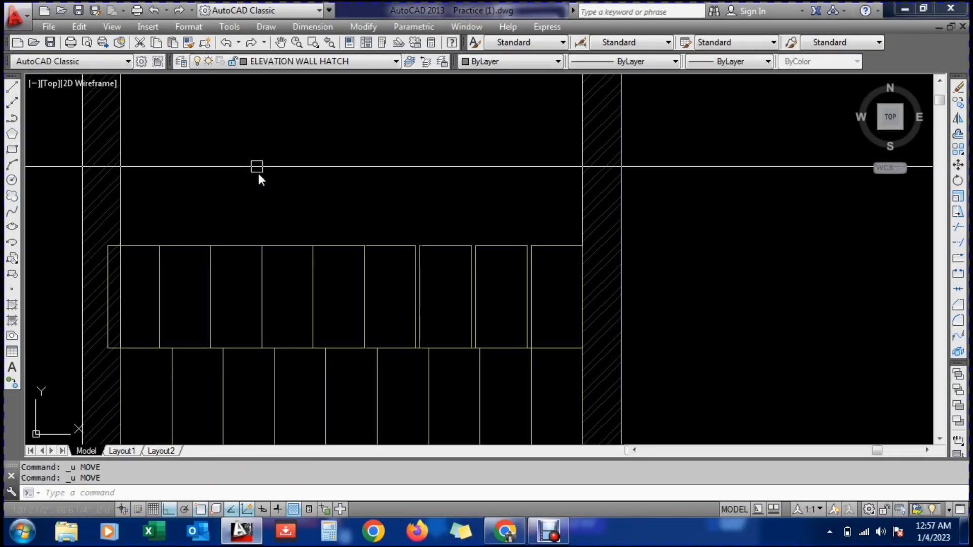
Undo the joint-spacing moves of the top tile row
{"action": "key", "text": "ctrl+z"}
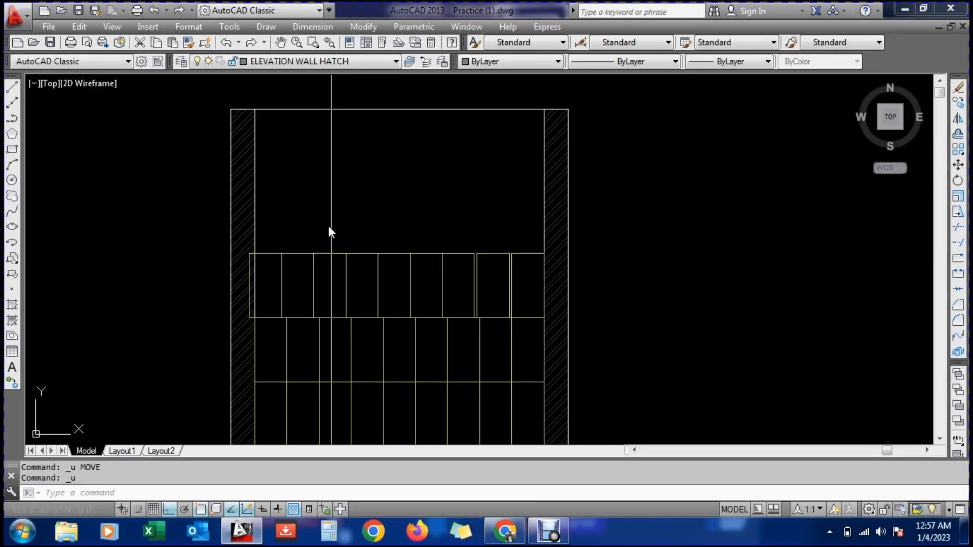
{"action": "scroll", "coordinate": [427, 286], "scroll_direction": "up", "scroll_amount": 4}
{"action": "key", "text": "ctrl+z"}
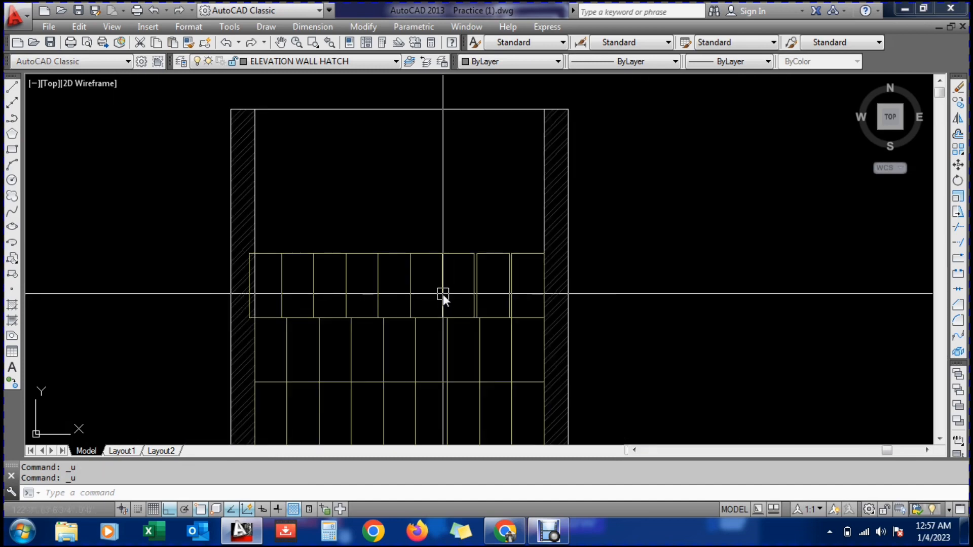
{"action": "scroll", "coordinate": [443, 294], "scroll_direction": "up", "scroll_amount": 4}
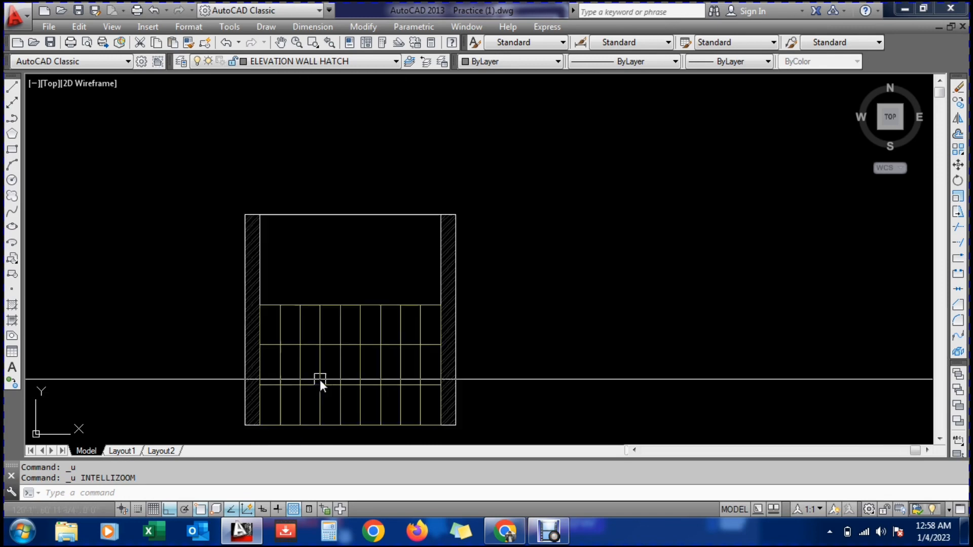
Draw a horizontal line from the elevation's lower-left inner corner along the floor, extending past the right hatched wall
{"action": "scroll", "coordinate": [285, 438], "scroll_direction": "up", "scroll_amount": 2}
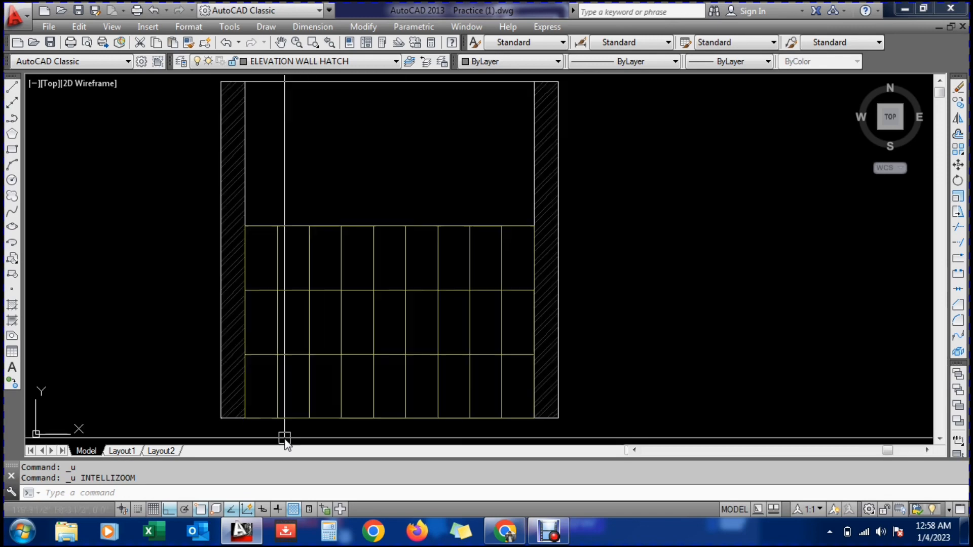
{"action": "type", "text": "l"}
{"action": "key", "text": "Return"}
{"action": "left_click", "coordinate": [242, 413]}
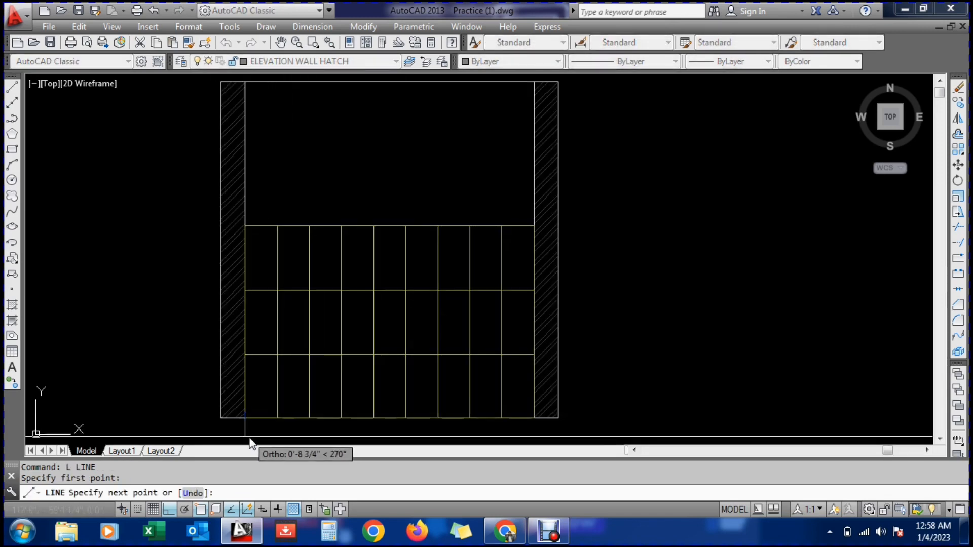
{"action": "key", "text": "Escape"}
{"action": "key", "text": "Return"}
{"action": "left_click", "coordinate": [244, 419]}
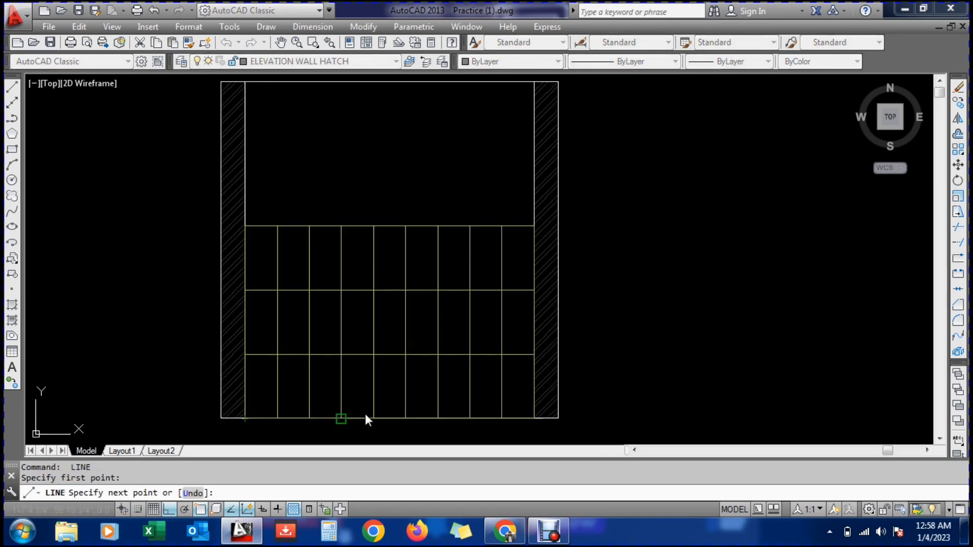
{"action": "left_click", "coordinate": [633, 410]}
{"action": "key", "text": "Escape"}
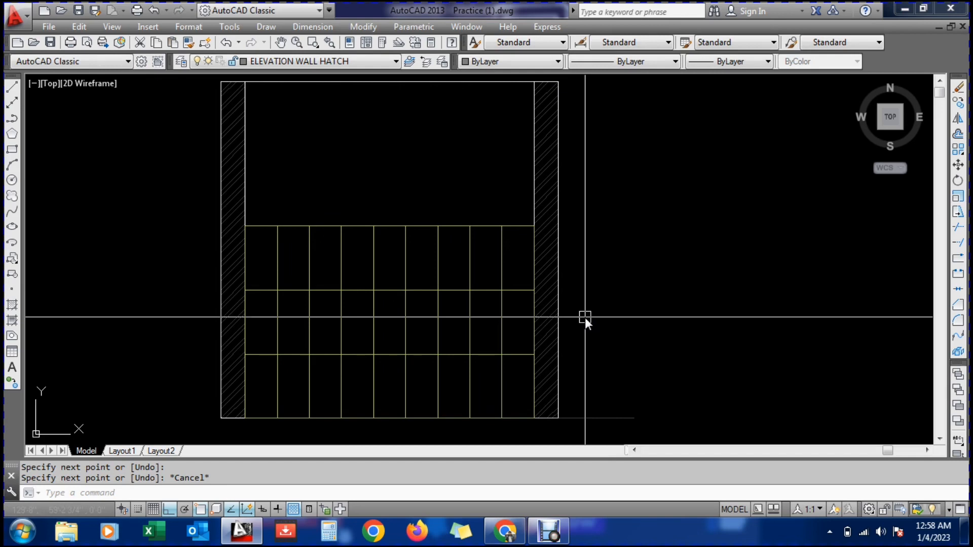
Offset the horizontal floor line 7' upward to mark the tiling height on the elevation
{"action": "key", "text": "Escape"}
{"action": "type", "text": "o"}
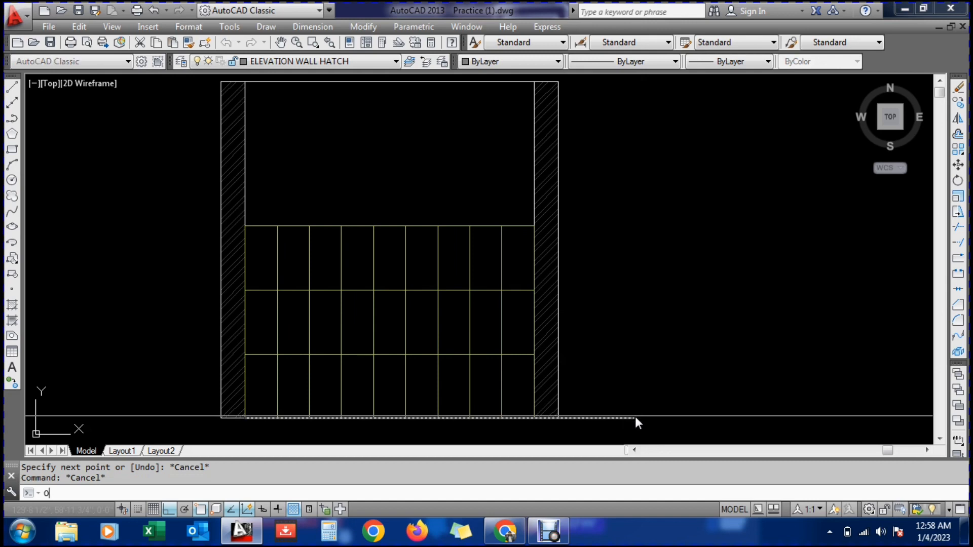
{"action": "key", "text": "Return"}
{"action": "type", "text": "7'"}
{"action": "key", "text": "Return"}
{"action": "left_click", "coordinate": [635, 417]}
{"action": "left_click", "coordinate": [676, 270]}
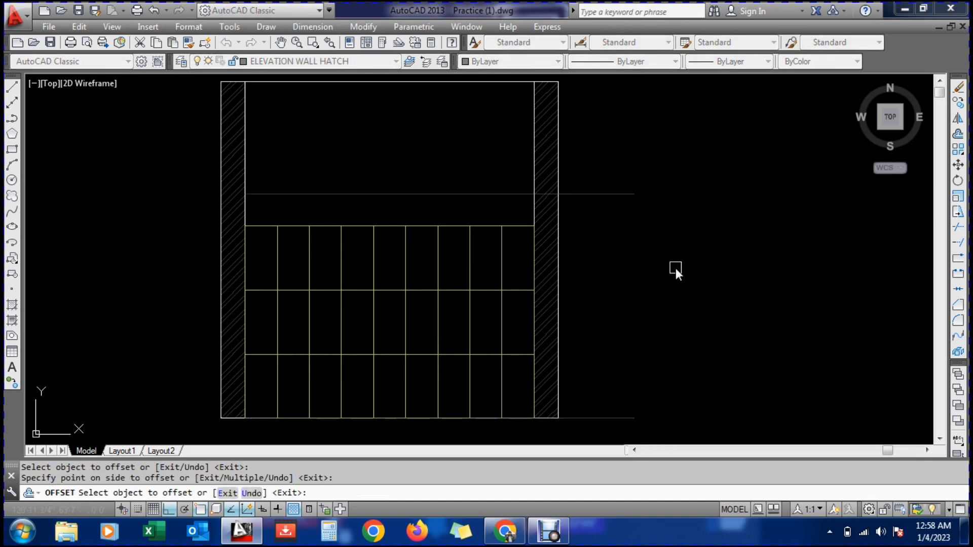
{"action": "key", "text": "Escape"}
Copy the top row of tiles one tile height up to form a fourth row directly above it
{"action": "type", "text": "co"}
{"action": "key", "text": "Return"}
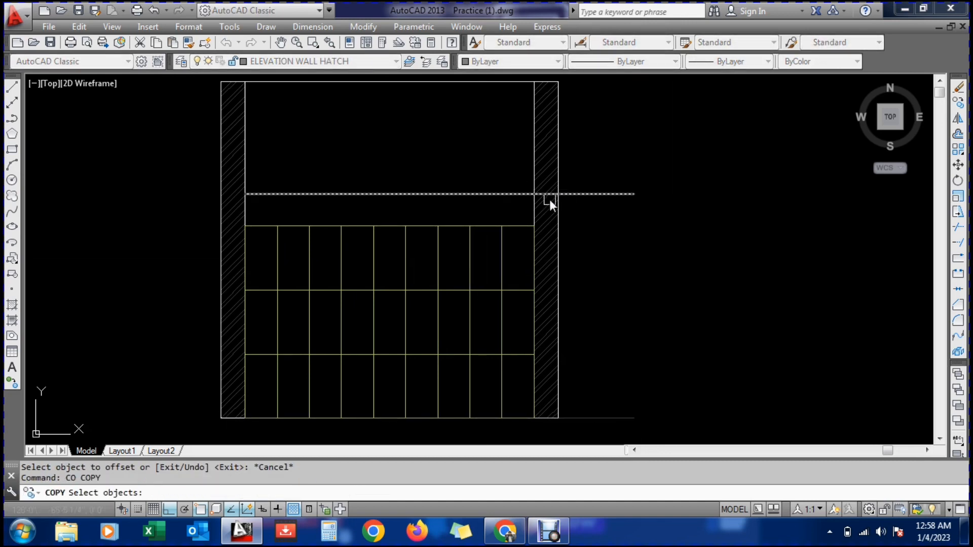
{"action": "key", "text": "Escape"}
{"action": "key", "text": "Escape"}
{"action": "type", "text": "co"}
{"action": "key", "text": "Return"}
{"action": "left_click", "coordinate": [515, 218]}
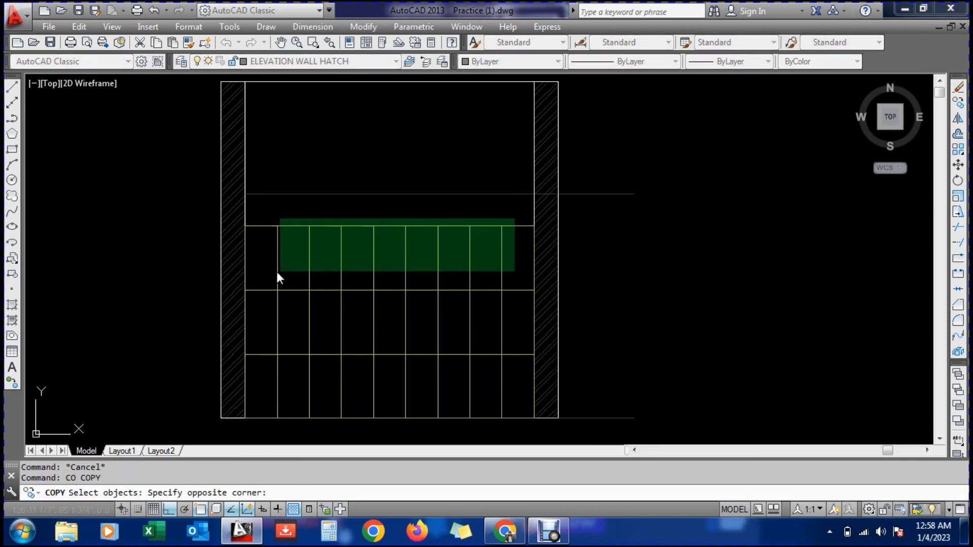
{"action": "left_click", "coordinate": [277, 272]}
{"action": "scroll", "coordinate": [284, 289], "scroll_direction": "up", "scroll_amount": 2}
{"action": "key", "text": "Return"}
{"action": "left_click", "coordinate": [271, 297]}
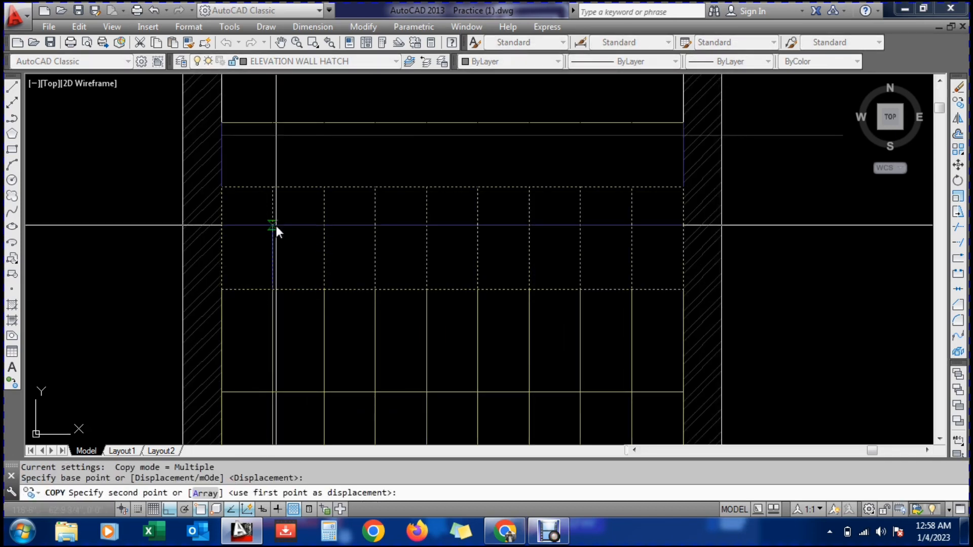
{"action": "left_click", "coordinate": [274, 187]}
{"action": "key", "text": "Escape"}
{"action": "scroll", "coordinate": [306, 217], "scroll_direction": "down", "scroll_amount": 3}
{"action": "scroll", "coordinate": [433, 162], "scroll_direction": "up", "scroll_amount": 2}
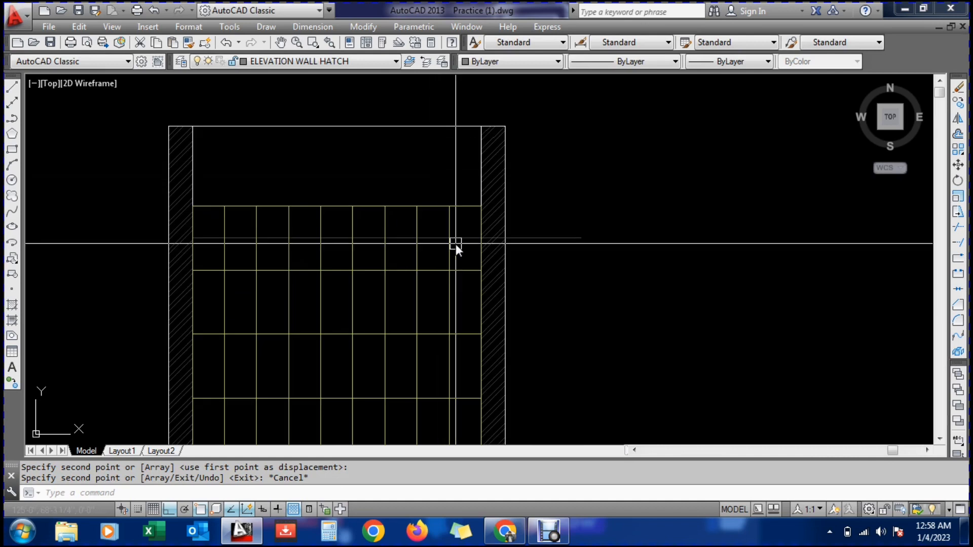
Add a vertical linear dimension beside the right wall from the offset height line down to the floor
{"action": "type", "text": "dli"}
{"action": "key", "text": "Return"}
{"action": "scroll", "coordinate": [469, 223], "scroll_direction": "down", "scroll_amount": 2}
{"action": "left_click", "coordinate": [477, 213]}
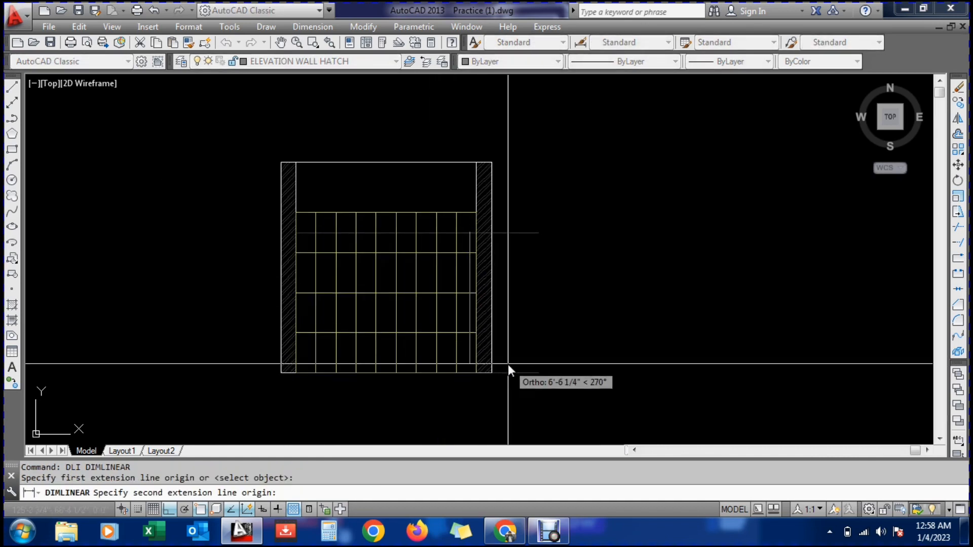
{"action": "left_click", "coordinate": [495, 377]}
{"action": "left_click", "coordinate": [509, 346]}
{"action": "scroll", "coordinate": [441, 213], "scroll_direction": "up", "scroll_amount": 4}
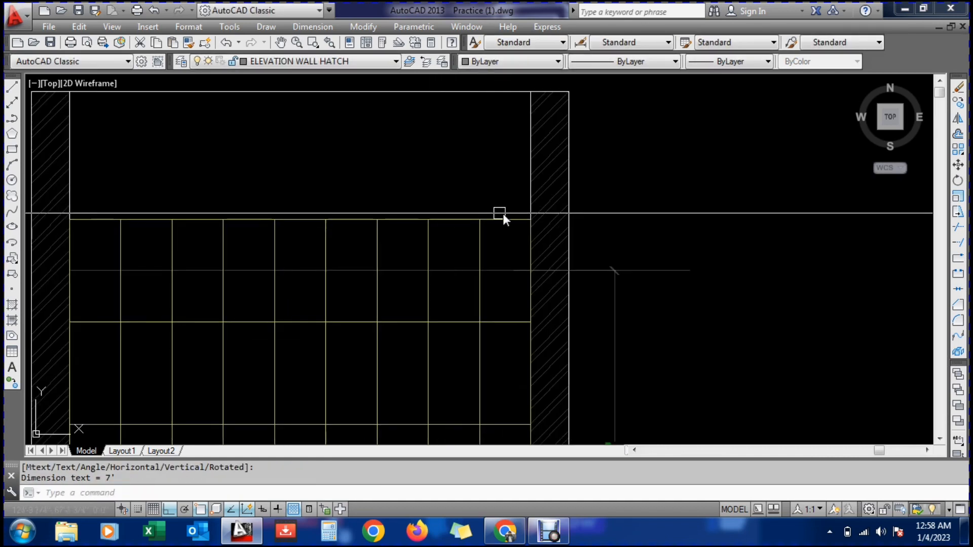
Stretch the upper edge of the top tile row down to the 7' height line, leaving the walls out of the selection
{"action": "key", "text": "Escape"}
{"action": "type", "text": "s"}
{"action": "key", "text": "Return"}
{"action": "key", "text": "Escape"}
{"action": "key", "text": "Escape"}
{"action": "type", "text": "s"}
{"action": "key", "text": "Return"}
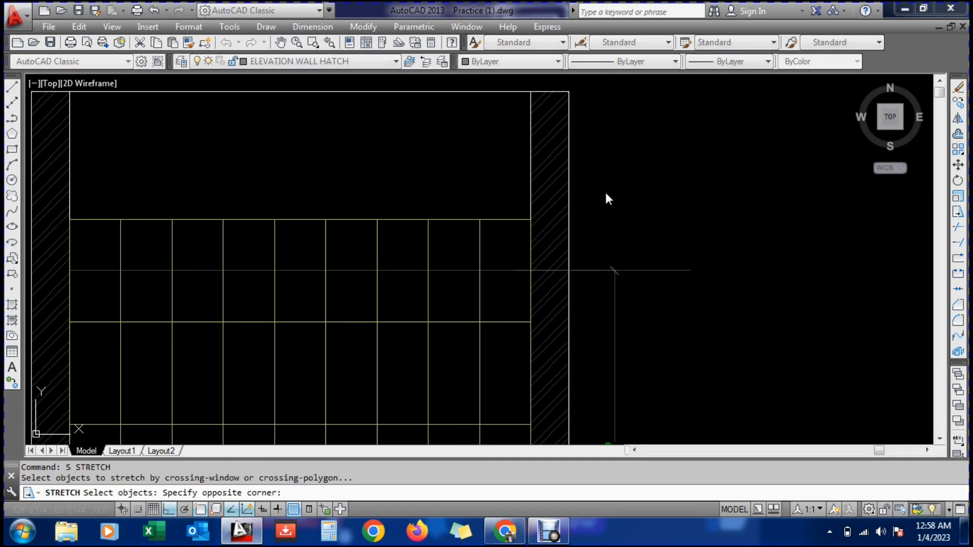
{"action": "scroll", "coordinate": [604, 198], "scroll_direction": "down", "scroll_amount": 2}
{"action": "left_click", "coordinate": [601, 199]}
{"action": "left_click", "coordinate": [190, 221]}
{"action": "left_click", "coordinate": [668, 187], "text": "shift"}
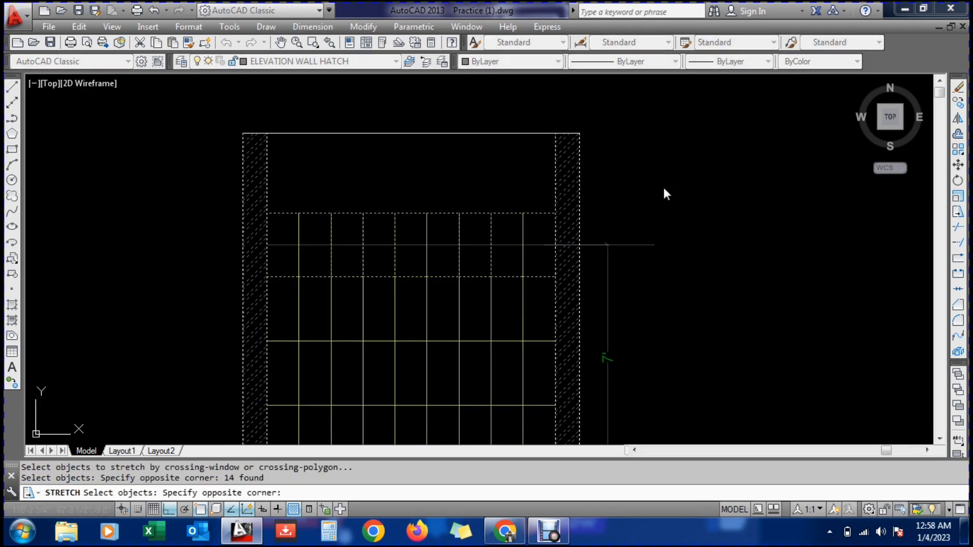
{"action": "left_click", "coordinate": [217, 152], "text": "shift"}
{"action": "scroll", "coordinate": [556, 215], "scroll_direction": "up", "scroll_amount": 2}
{"action": "key", "text": "Return"}
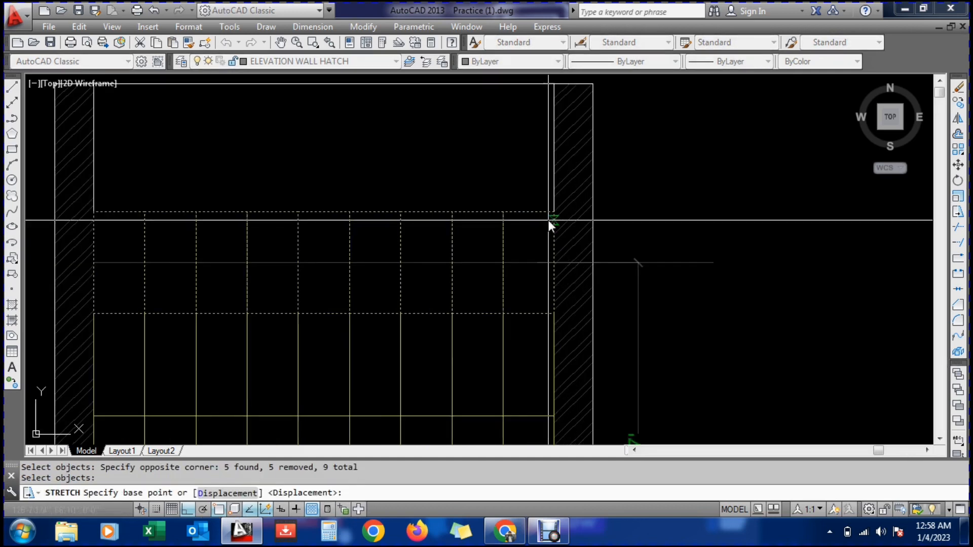
{"action": "left_click", "coordinate": [551, 215]}
{"action": "left_click", "coordinate": [551, 265]}
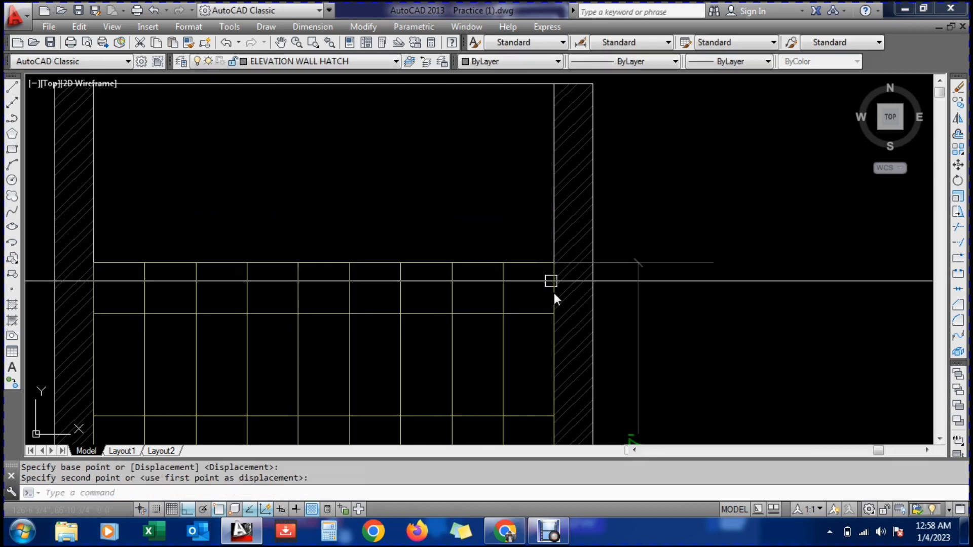
Erase the 7' height guide line at the upper edge of the tiles
{"action": "key", "text": "Escape"}
{"action": "key", "text": "Escape"}
{"action": "type", "text": "e"}
{"action": "key", "text": "Return"}
{"action": "left_click", "coordinate": [659, 302]}
{"action": "left_click", "coordinate": [618, 283]}
{"action": "key", "text": "Escape"}
{"action": "key", "text": "Escape"}
{"action": "type", "text": "e"}
{"action": "key", "text": "Return"}
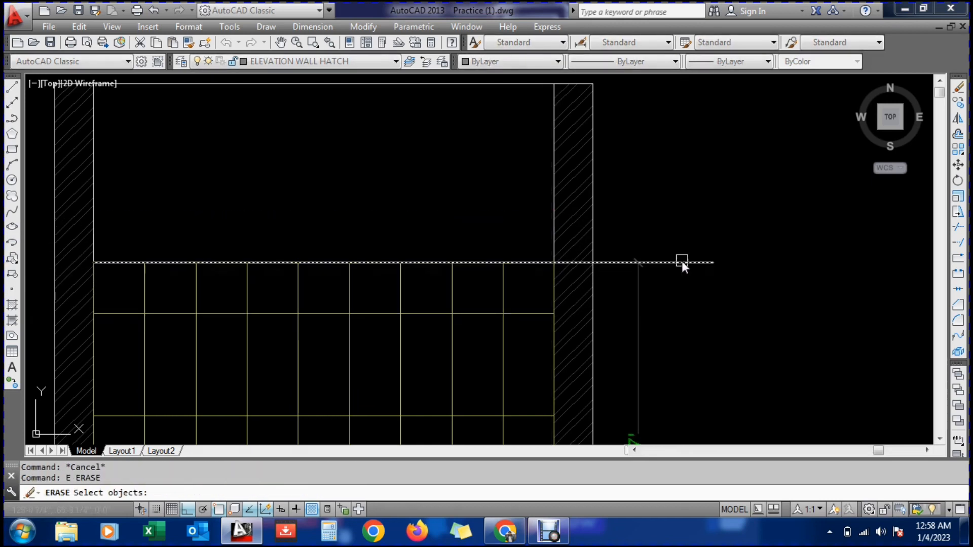
{"action": "left_click", "coordinate": [682, 262]}
{"action": "key", "text": "Return"}
Stretch the tiling height dimension's upper extension origin to the right wall's outer edge
{"action": "left_click", "coordinate": [654, 295]}
{"action": "left_click", "coordinate": [631, 290]}
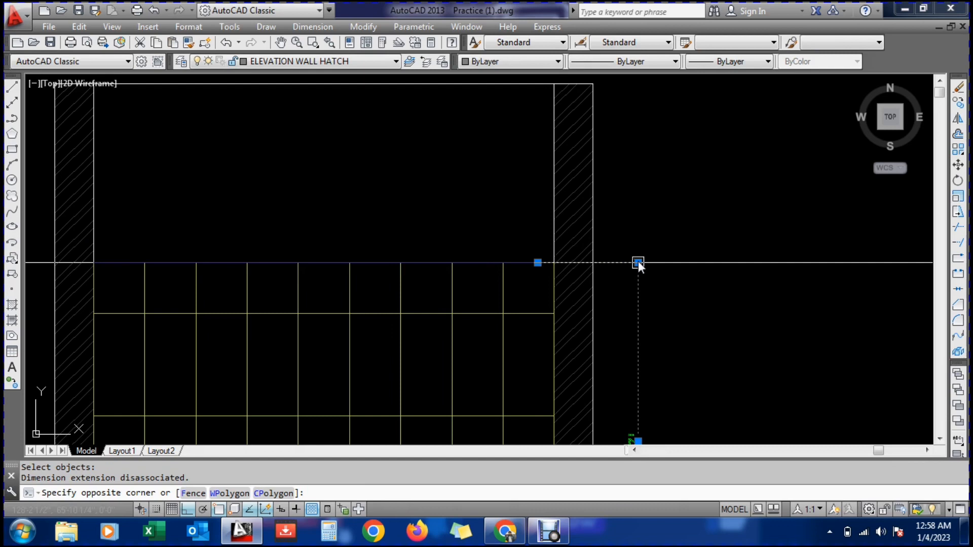
{"action": "left_click", "coordinate": [537, 263]}
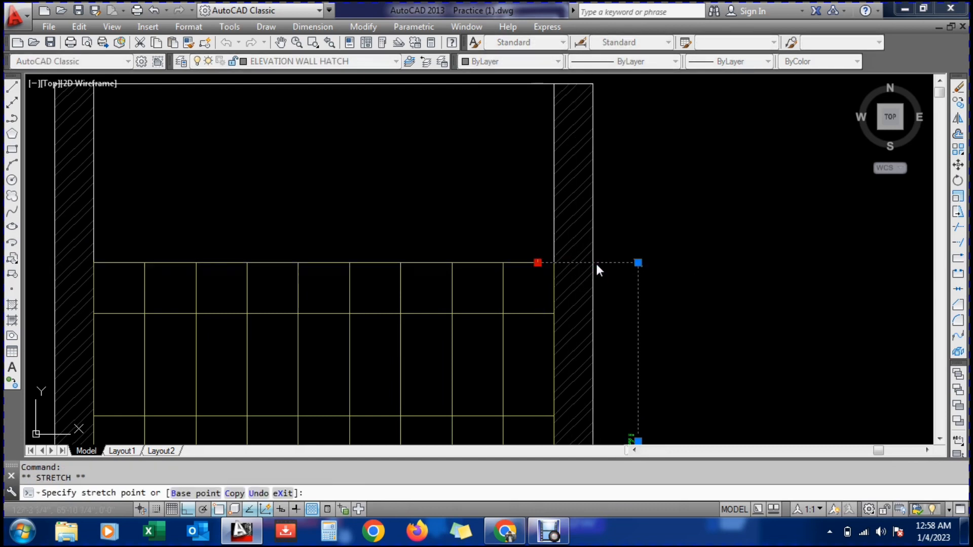
{"action": "key", "text": "Escape"}
{"action": "scroll", "coordinate": [616, 218], "scroll_direction": "down", "scroll_amount": 2}
{"action": "scroll", "coordinate": [630, 339], "scroll_direction": "down", "scroll_amount": 1}
{"action": "scroll", "coordinate": [626, 342], "scroll_direction": "up", "scroll_amount": 1}
Bring the tiling height dimension line closer to the right wall and save the drawing
{"action": "left_click", "coordinate": [621, 338]}
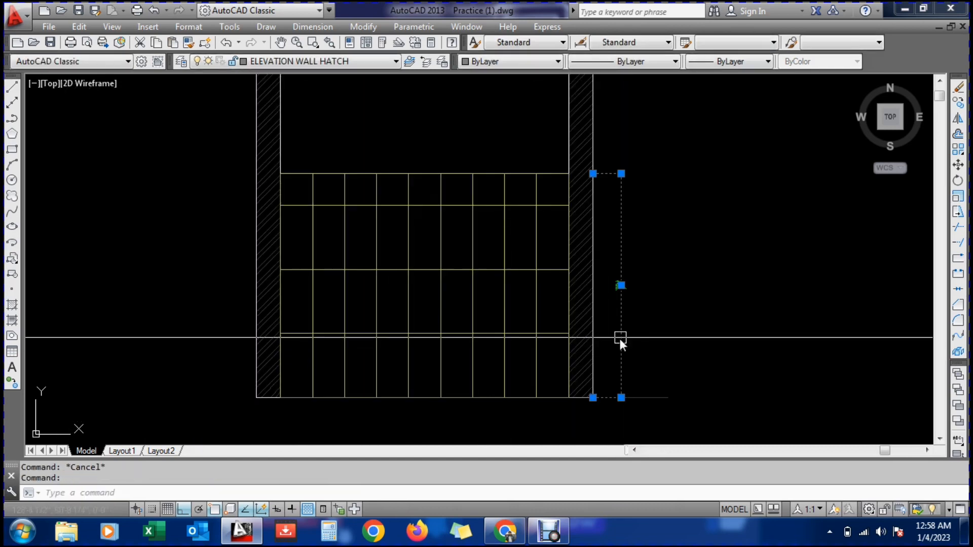
{"action": "left_click", "coordinate": [621, 398]}
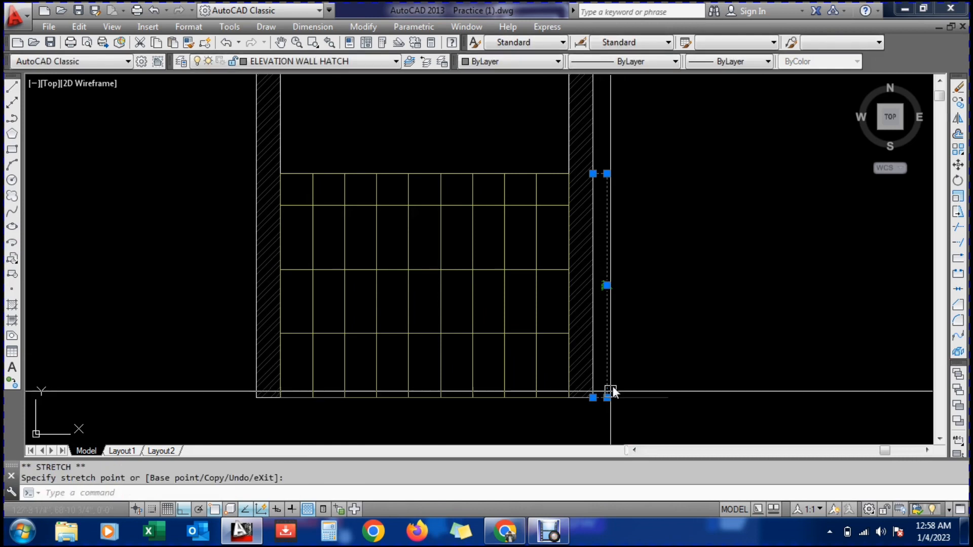
{"action": "key", "text": "Escape"}
{"action": "key", "text": "Escape"}
{"action": "key", "text": "ctrl+s"}
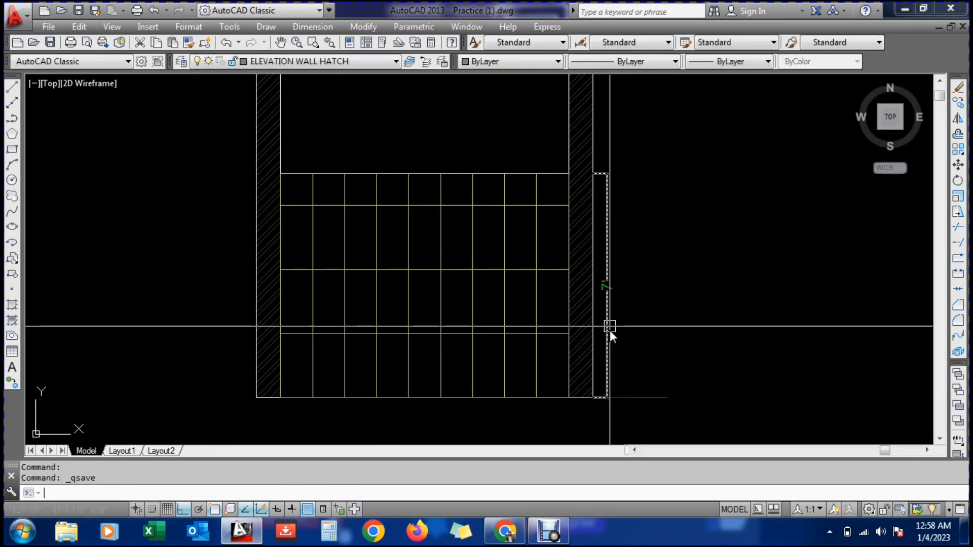
{"action": "scroll", "coordinate": [558, 329], "scroll_direction": "down", "scroll_amount": 2}
{"action": "scroll", "coordinate": [442, 257], "scroll_direction": "up", "scroll_amount": 2}
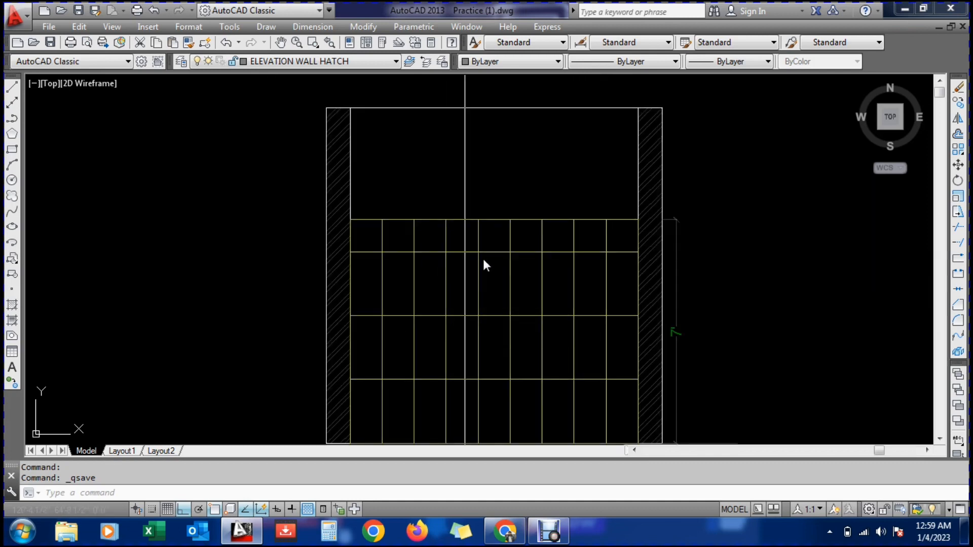
{"action": "key", "text": "Escape"}
{"action": "type", "text": "e"}
{"action": "key", "text": "Return"}
{"action": "key", "text": "Escape"}
{"action": "scroll", "coordinate": [587, 215], "scroll_direction": "down", "scroll_amount": 3}
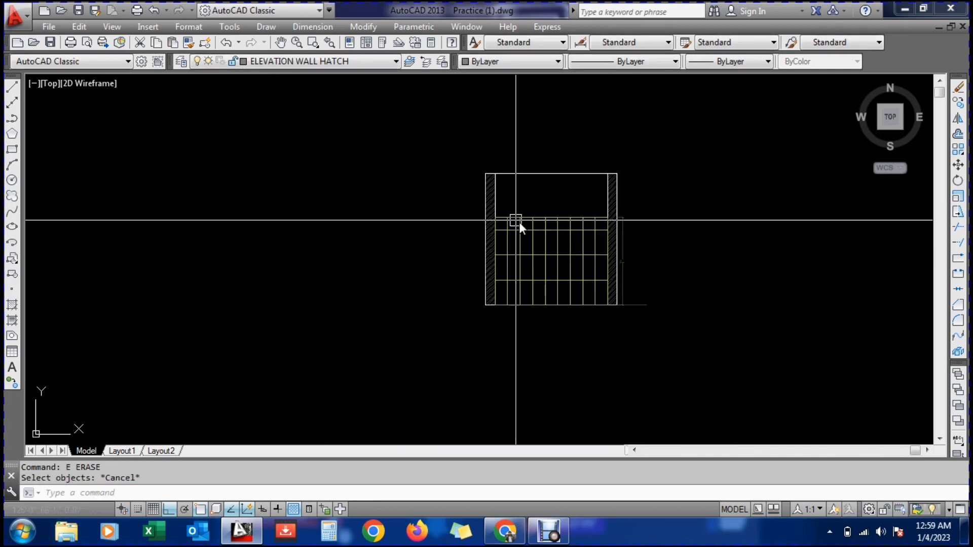
{"action": "scroll", "coordinate": [550, 176], "scroll_direction": "up", "scroll_amount": 3}
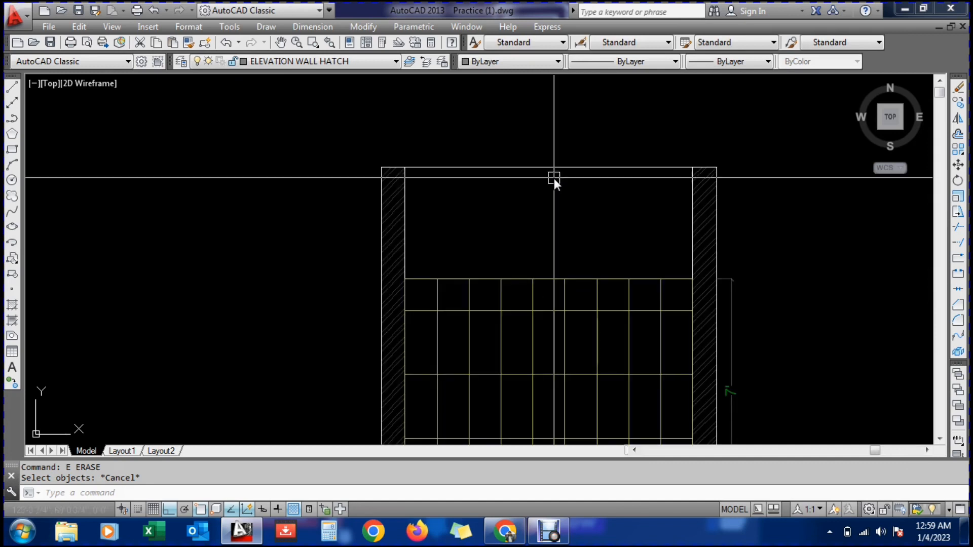
{"action": "mouse_move", "coordinate": [556, 172]}
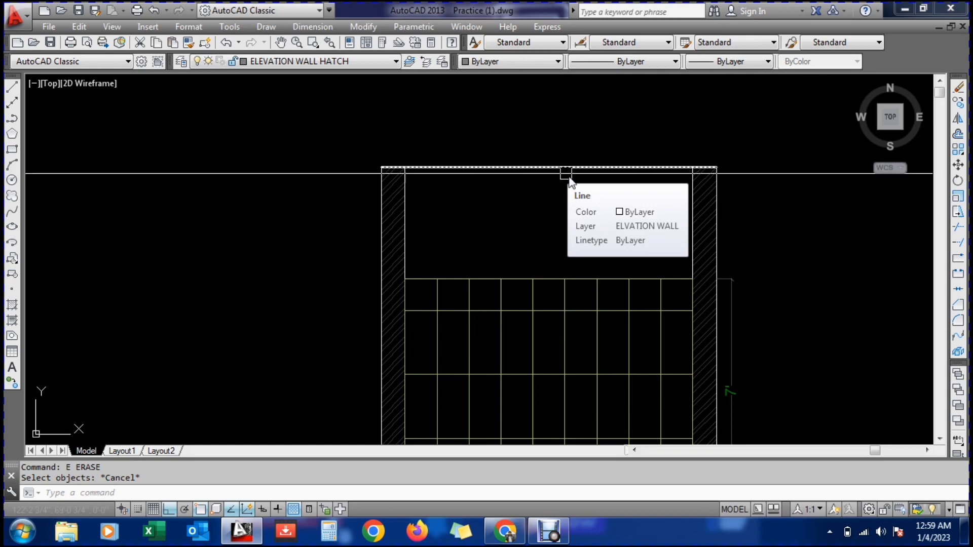
{"action": "scroll", "coordinate": [562, 207], "scroll_direction": "down", "scroll_amount": 2}
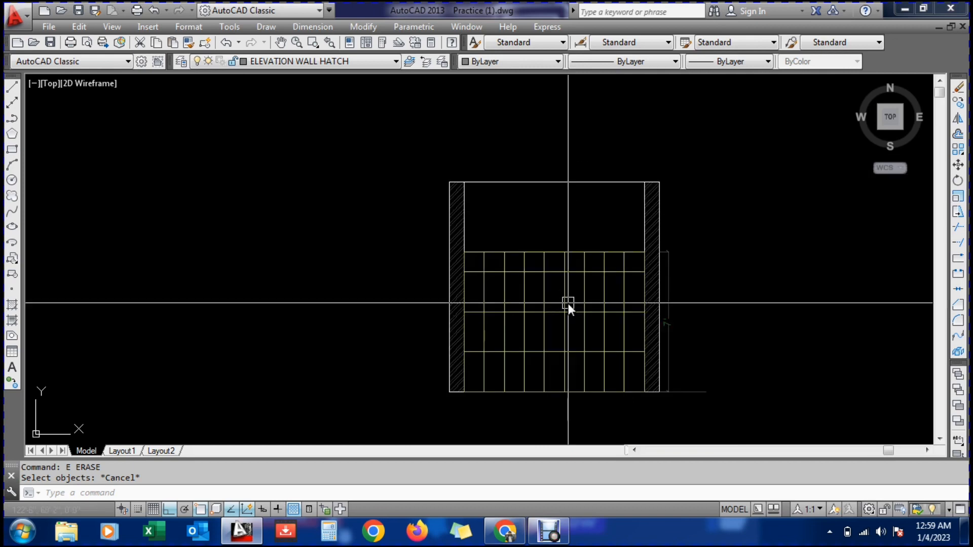
{"action": "left_click", "coordinate": [527, 287]}
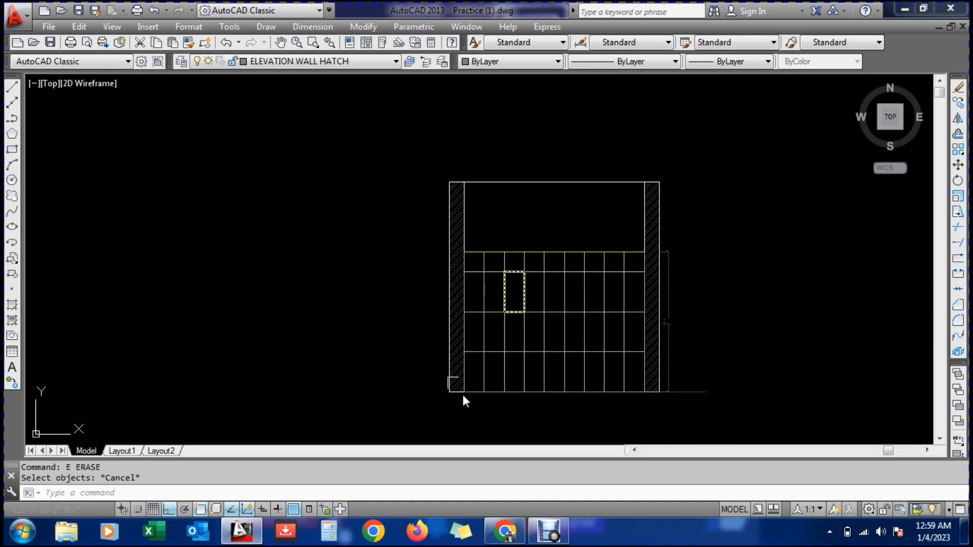
{"action": "left_click", "coordinate": [477, 307]}
{"action": "left_click", "coordinate": [523, 281]}
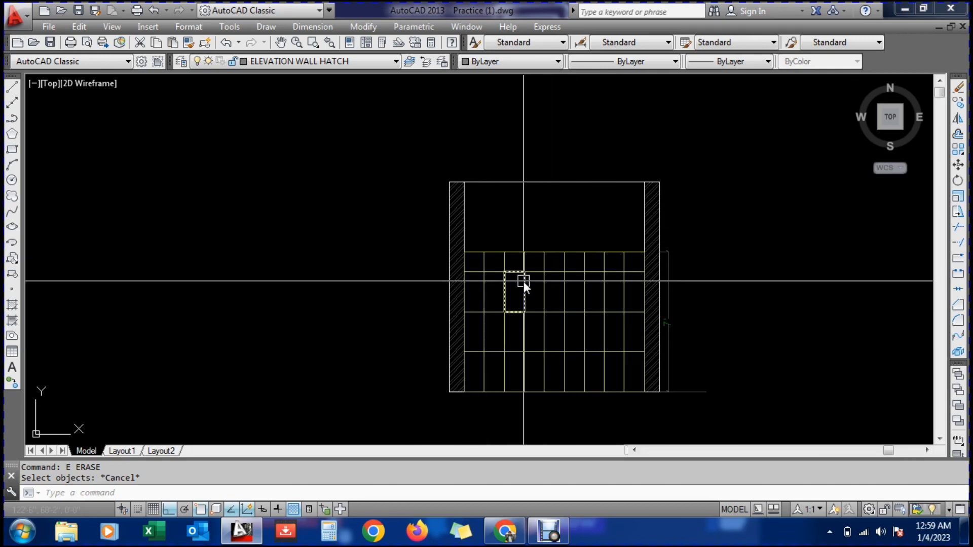
{"action": "scroll", "coordinate": [574, 235], "scroll_direction": "up", "scroll_amount": 2}
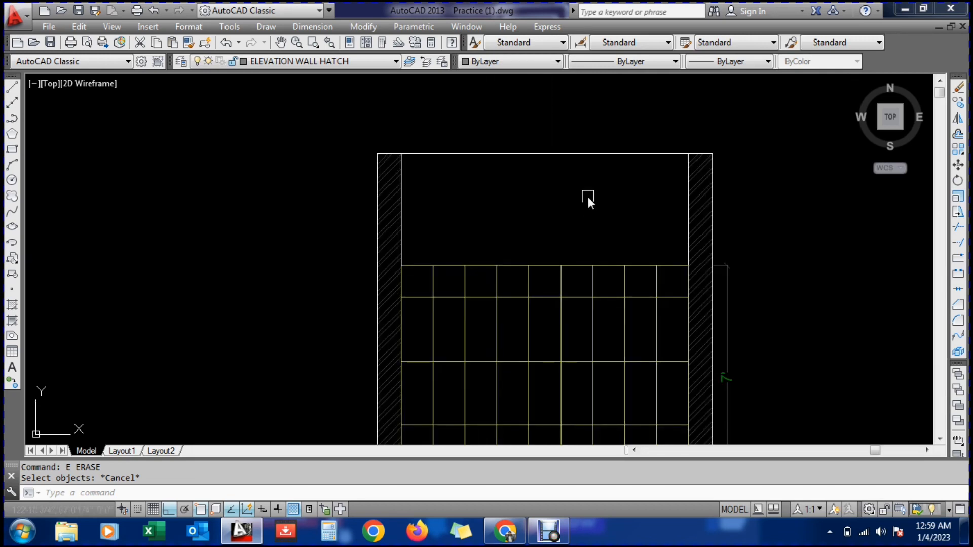
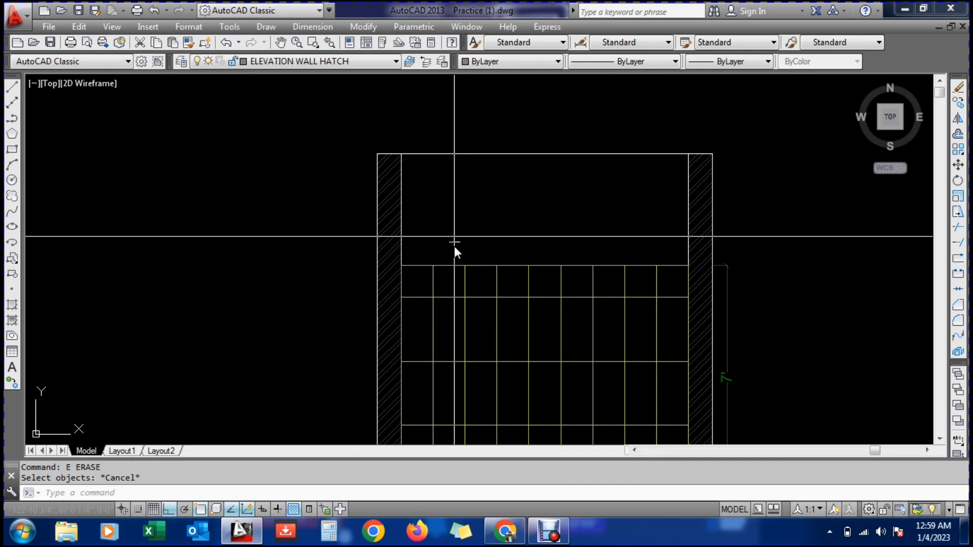
{"action": "scroll", "coordinate": [458, 263], "scroll_direction": "down", "scroll_amount": 6}
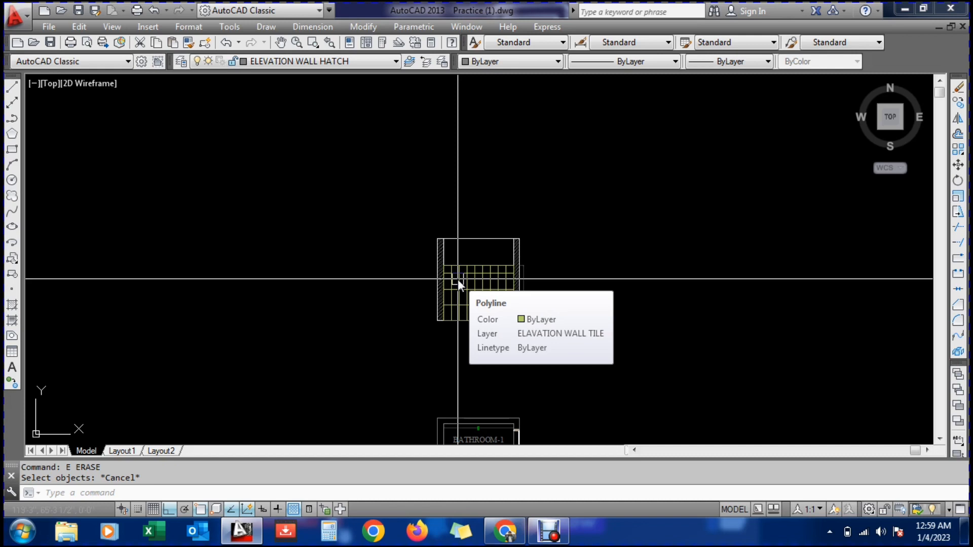
{"action": "scroll", "coordinate": [460, 296], "scroll_direction": "up", "scroll_amount": 4}
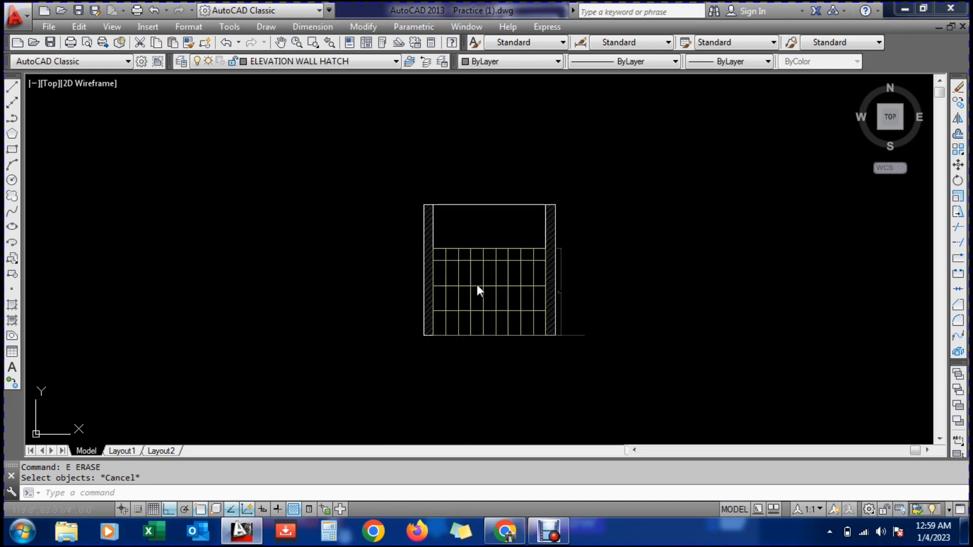
{"action": "key", "text": "Escape"}
{"action": "key", "text": "Escape"}
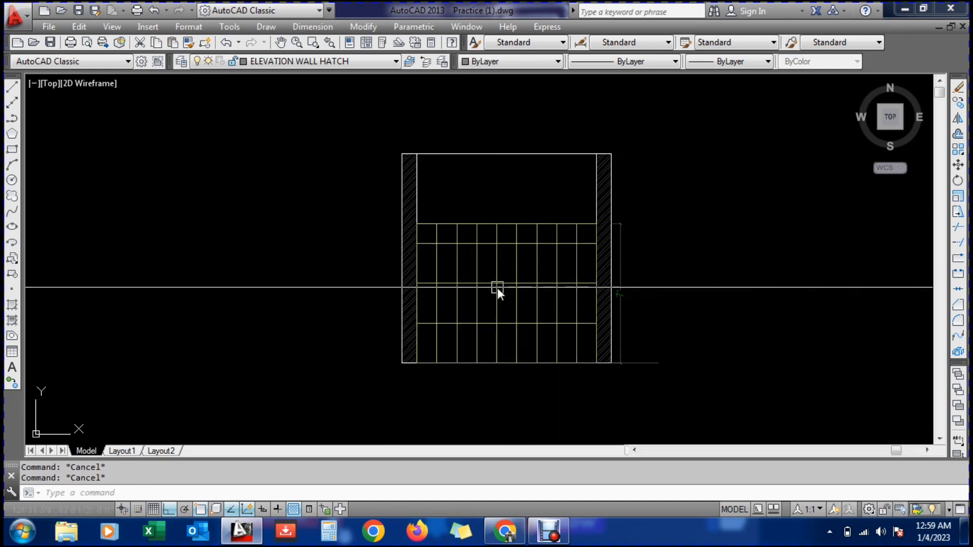
Copy the complete tiled wall elevation with its dimension horizontally to the right of the original
{"action": "type", "text": "co"}
{"action": "key", "text": "Return"}
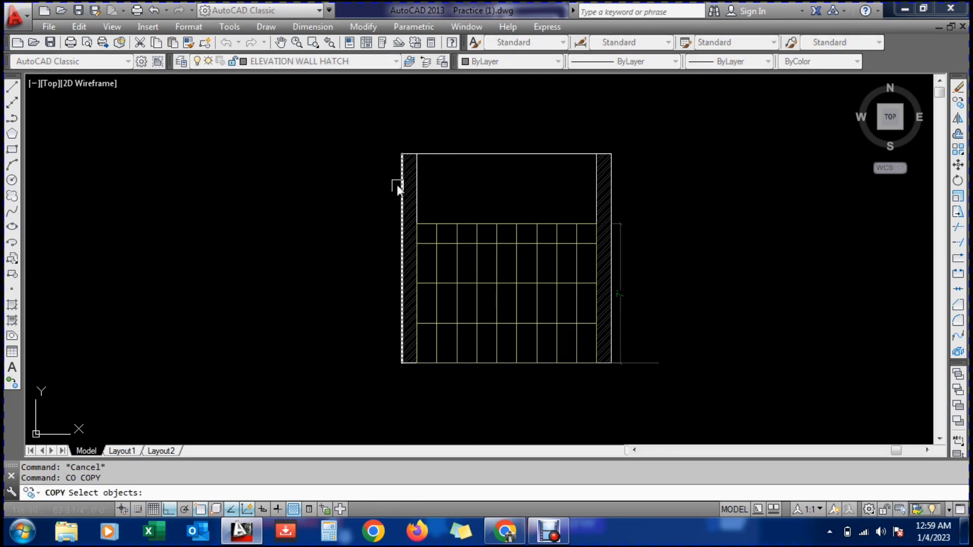
{"action": "left_click", "coordinate": [387, 138]}
{"action": "left_click", "coordinate": [778, 432]}
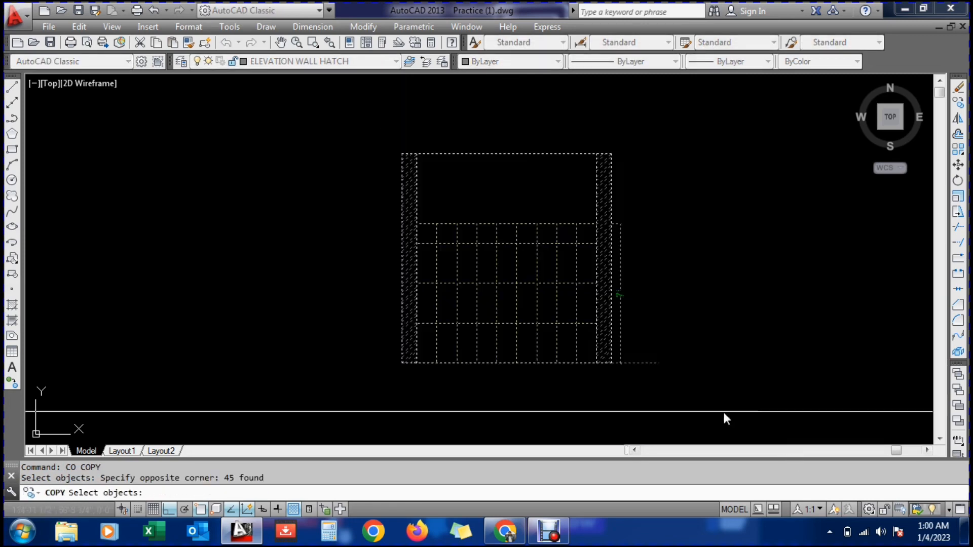
{"action": "key", "text": "Return"}
{"action": "left_click", "coordinate": [631, 414]}
{"action": "scroll", "coordinate": [674, 419], "scroll_direction": "down", "scroll_amount": 4}
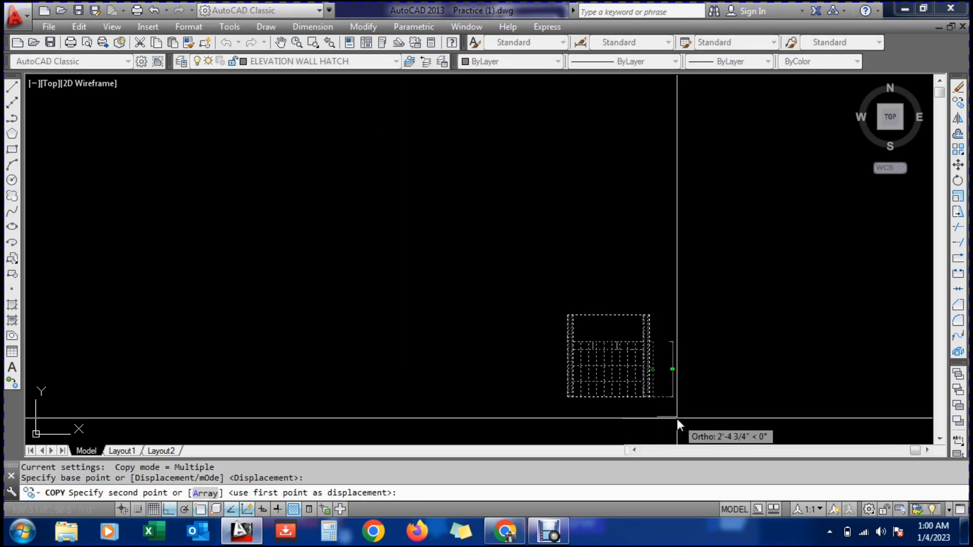
{"action": "left_click", "coordinate": [805, 417]}
{"action": "key", "text": "Escape"}
{"action": "scroll", "coordinate": [802, 406], "scroll_direction": "up", "scroll_amount": 4}
{"action": "type", "text": "e"}
{"action": "key", "text": "Return"}
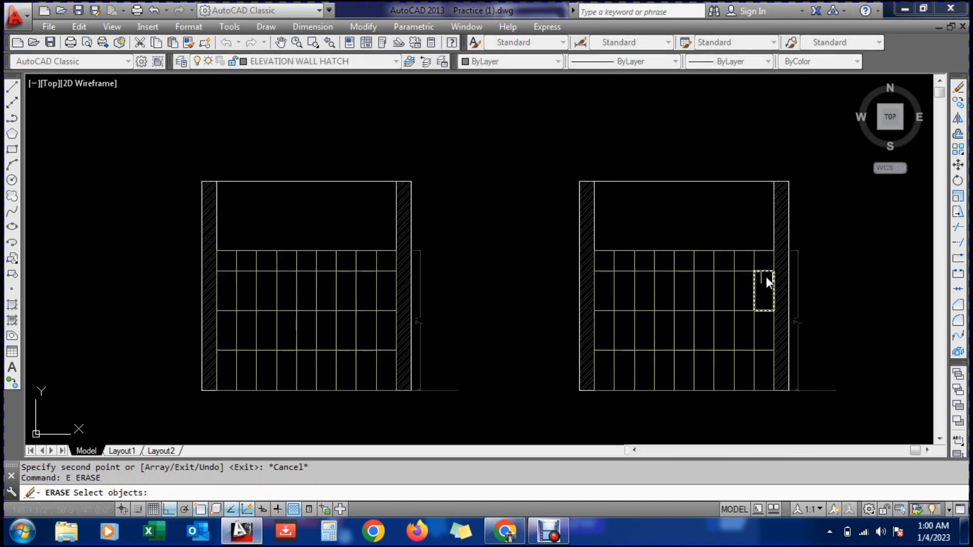
{"action": "key", "text": "Escape"}
{"action": "type", "text": "e"}
{"action": "key", "text": "Return"}
{"action": "left_click", "coordinate": [761, 266]}
{"action": "scroll", "coordinate": [762, 372], "scroll_direction": "up", "scroll_amount": 2}
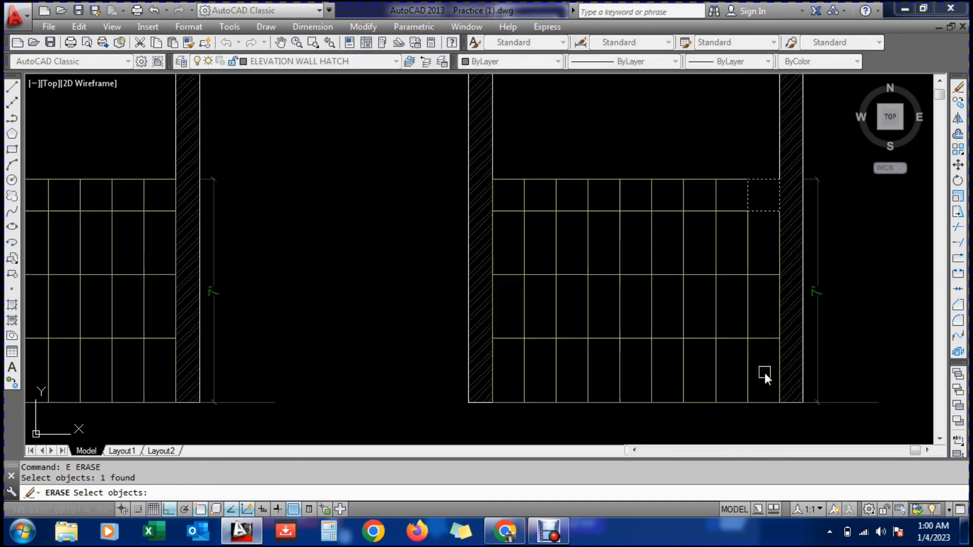
{"action": "key", "text": "Escape"}
{"action": "key", "text": "Escape"}
Erase all the wall tiles from the copied elevation
{"action": "type", "text": "e"}
{"action": "key", "text": "Return"}
{"action": "left_click", "coordinate": [761, 370]}
{"action": "left_click", "coordinate": [521, 144]}
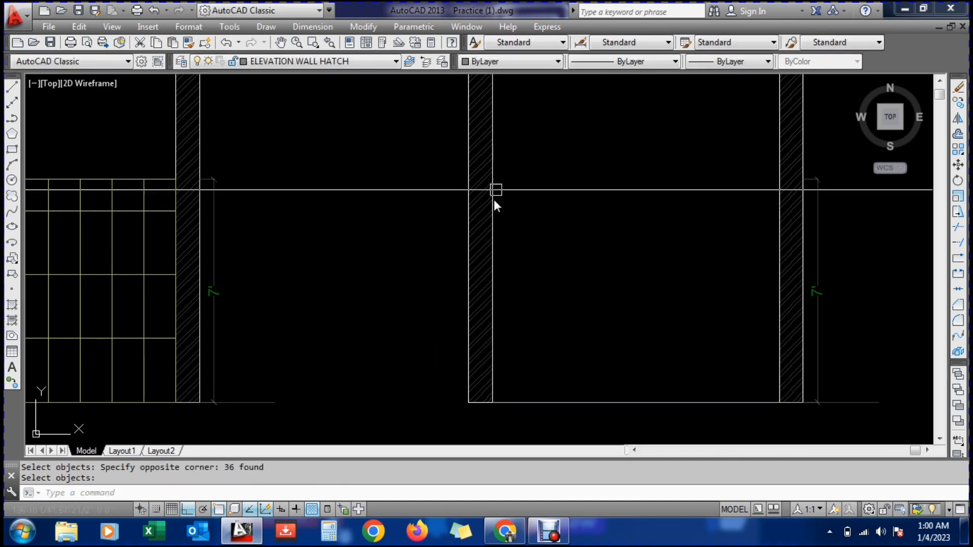
{"action": "key", "text": "Escape"}
Offset the copied elevation's base line 7' upward as the tiling height guide
{"action": "type", "text": "o"}
{"action": "key", "text": "Return"}
{"action": "type", "text": "7'"}
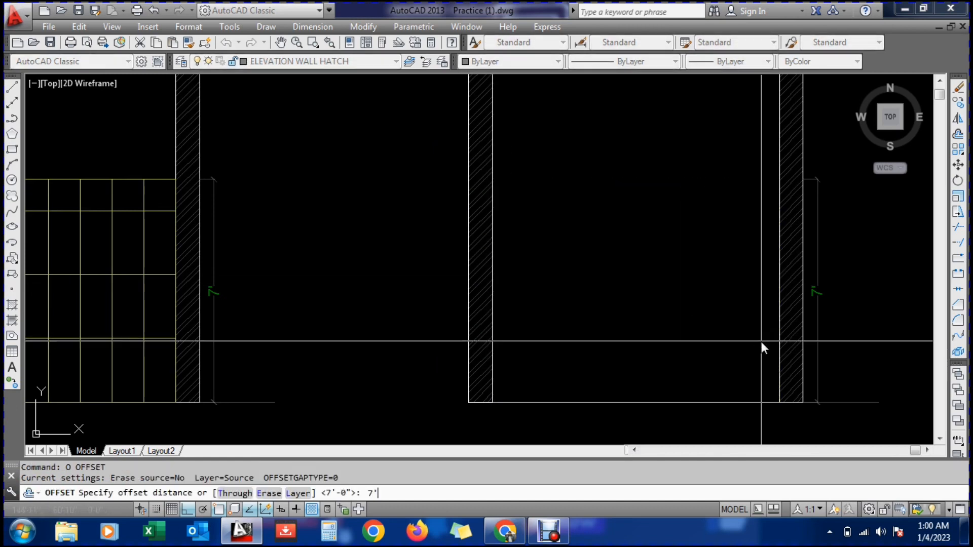
{"action": "key", "text": "Return"}
{"action": "left_click", "coordinate": [821, 403]}
{"action": "left_click", "coordinate": [856, 260]}
{"action": "key", "text": "Escape"}
{"action": "key", "text": "Escape"}
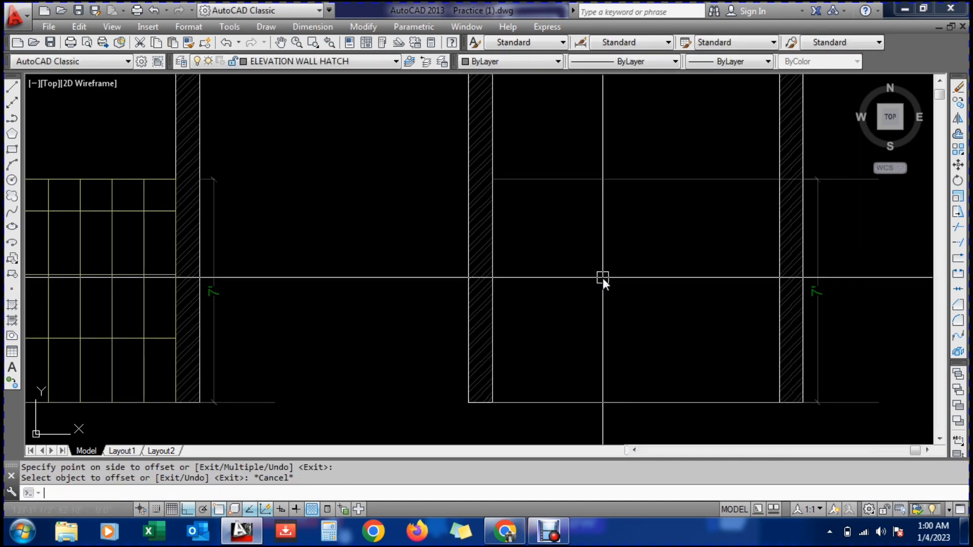
Hatch the copied elevation's wall area below the 7' guide line with the AR-B816 pattern
{"action": "type", "text": "h"}
{"action": "key", "text": "Return"}
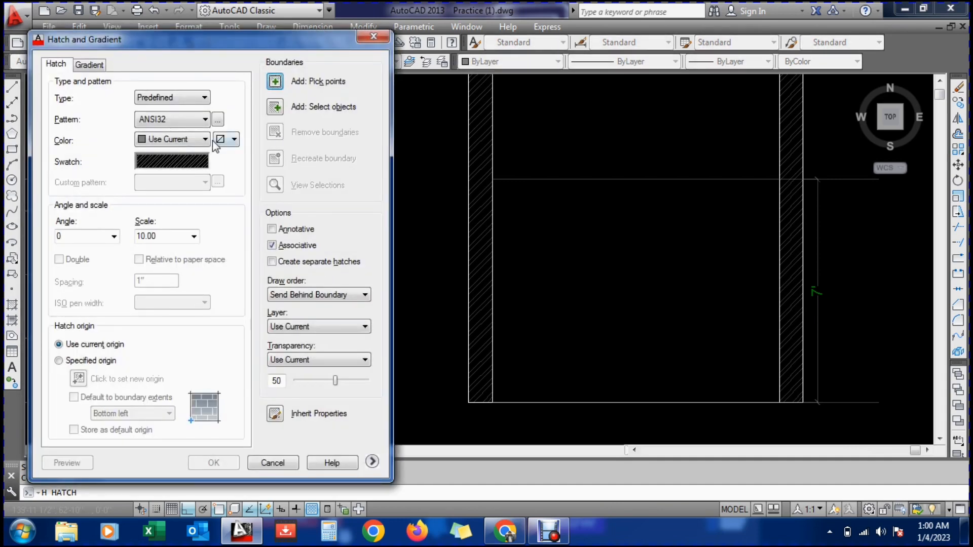
{"action": "left_click", "coordinate": [198, 163]}
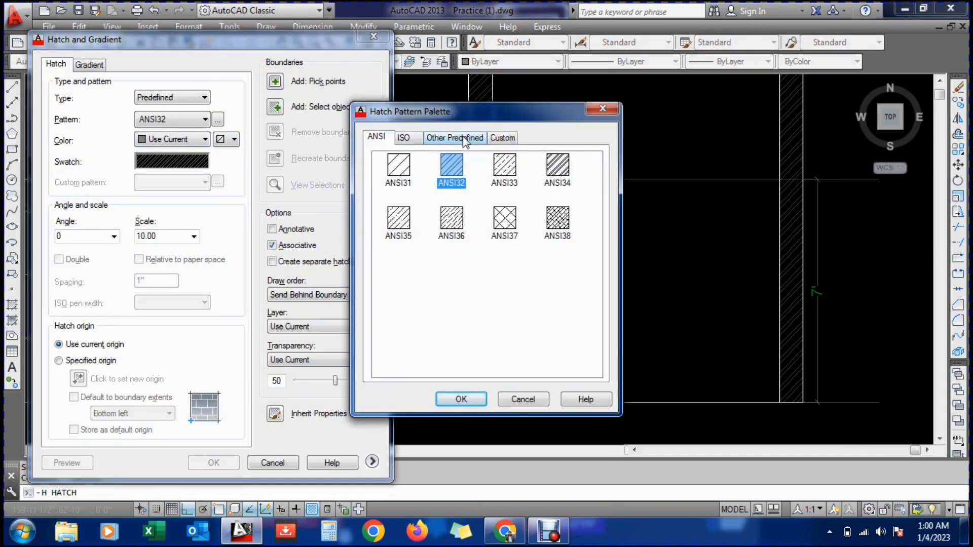
{"action": "left_click", "coordinate": [465, 137]}
{"action": "left_click", "coordinate": [508, 176]}
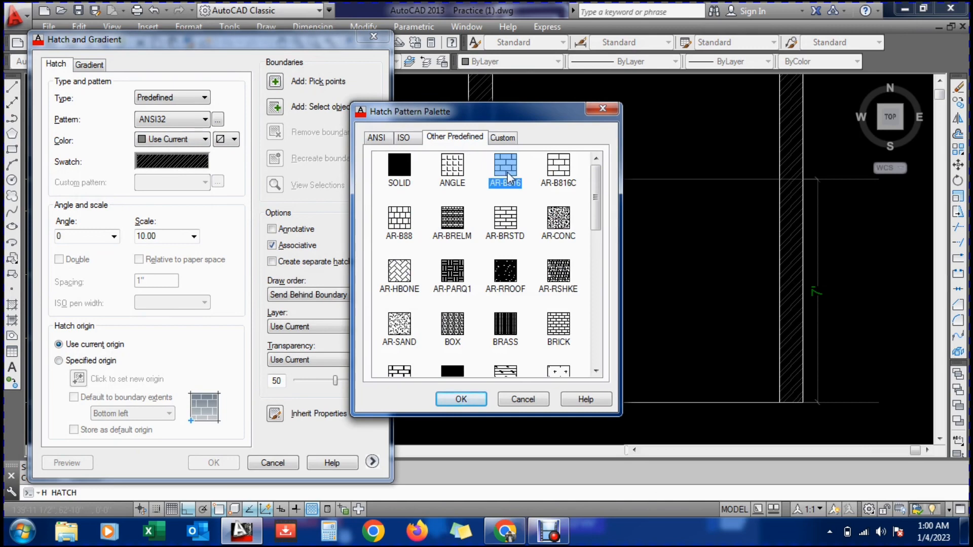
{"action": "left_click", "coordinate": [460, 397]}
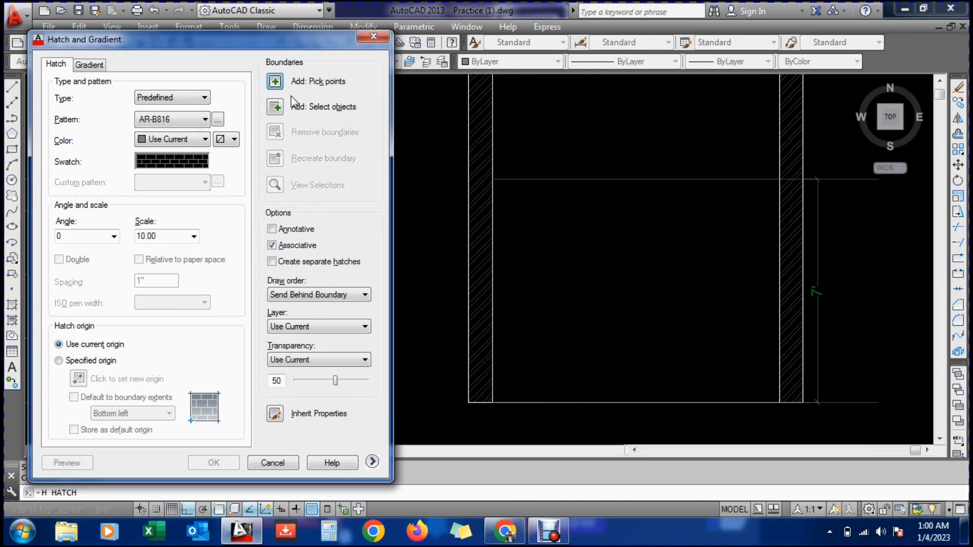
{"action": "left_click", "coordinate": [283, 88]}
{"action": "left_click", "coordinate": [576, 251]}
{"action": "key", "text": "Return"}
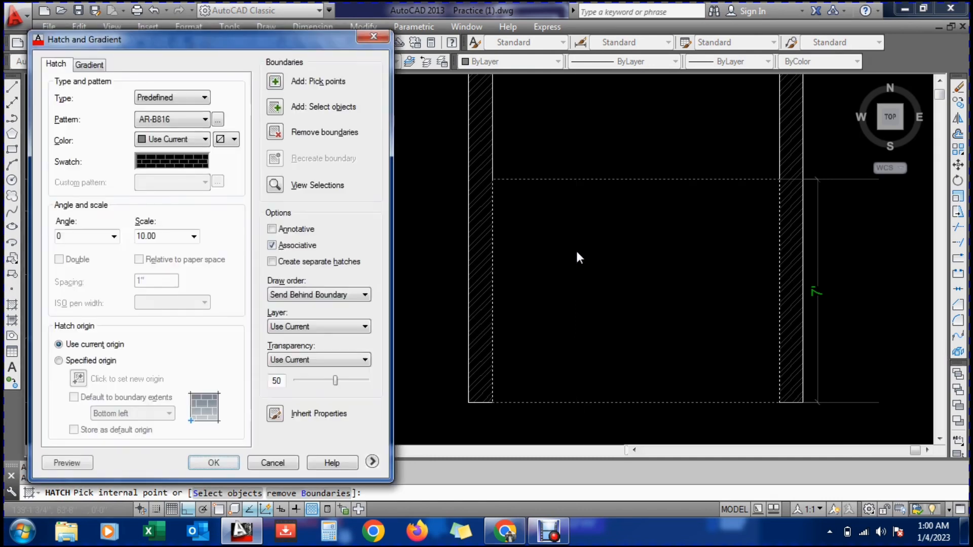
{"action": "key", "text": "Return"}
{"action": "key", "text": "Escape"}
{"action": "key", "text": "Escape"}
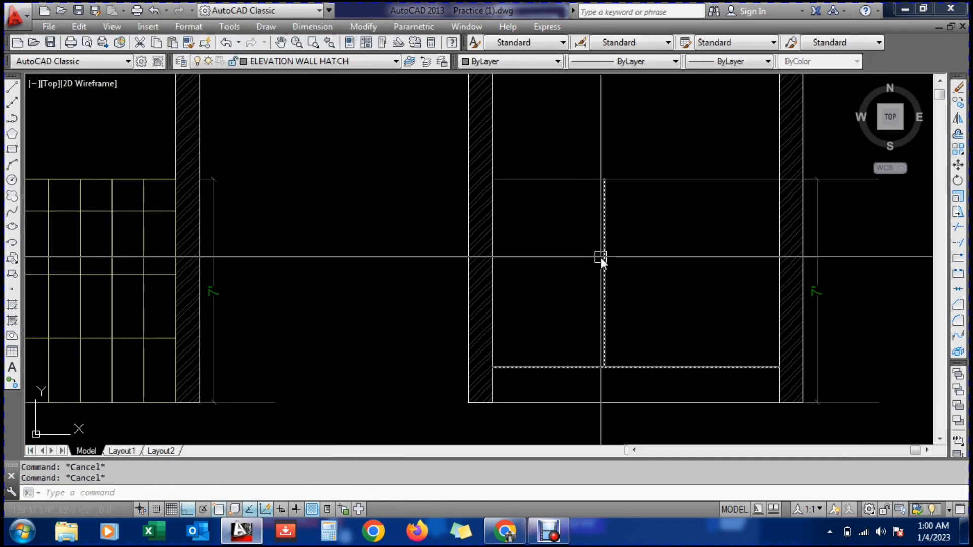
Set the AR-B816 hatch's scale to 1
{"action": "double_click", "coordinate": [604, 258]}
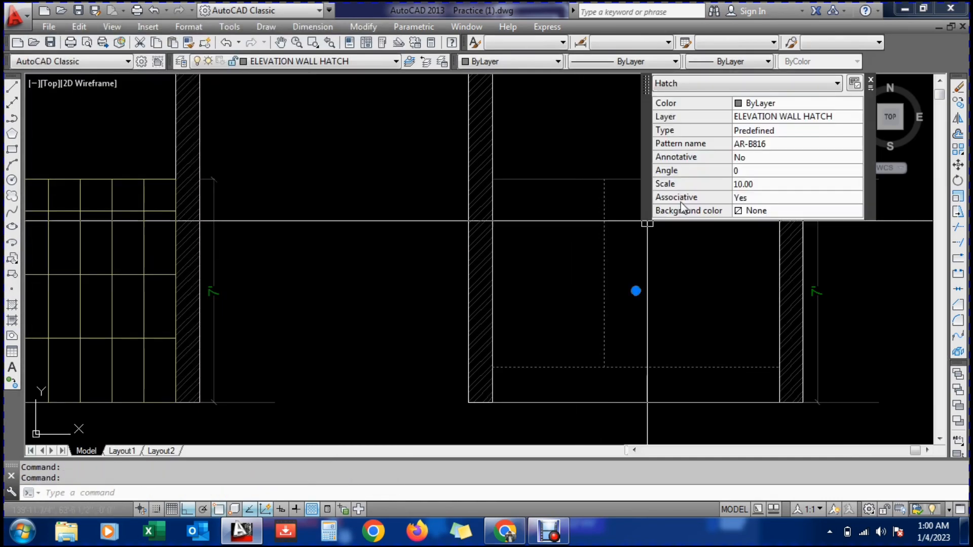
{"action": "left_click", "coordinate": [752, 184]}
{"action": "type", "text": "1"}
{"action": "key", "text": "Return"}
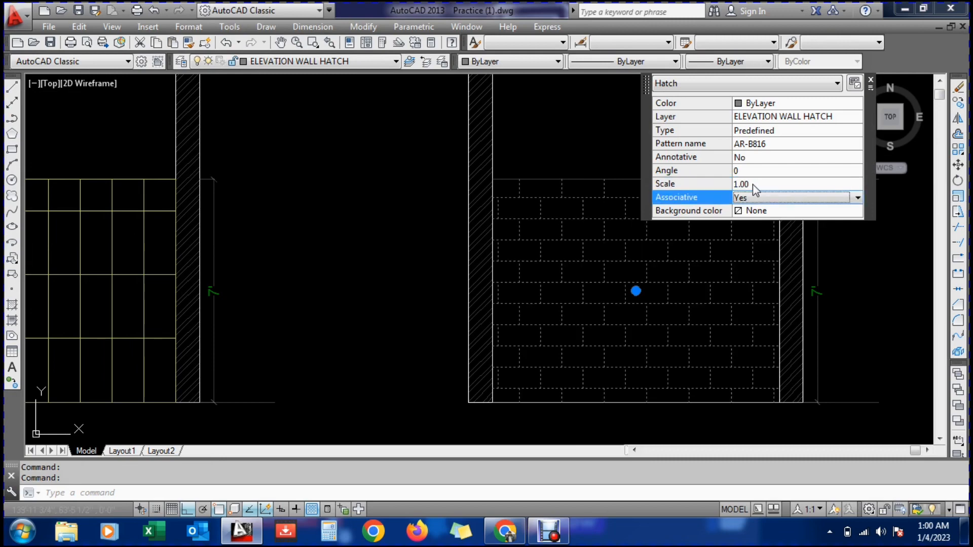
{"action": "key", "text": "Escape"}
{"action": "key", "text": "Escape"}
{"action": "scroll", "coordinate": [844, 260], "scroll_direction": "down", "scroll_amount": 5}
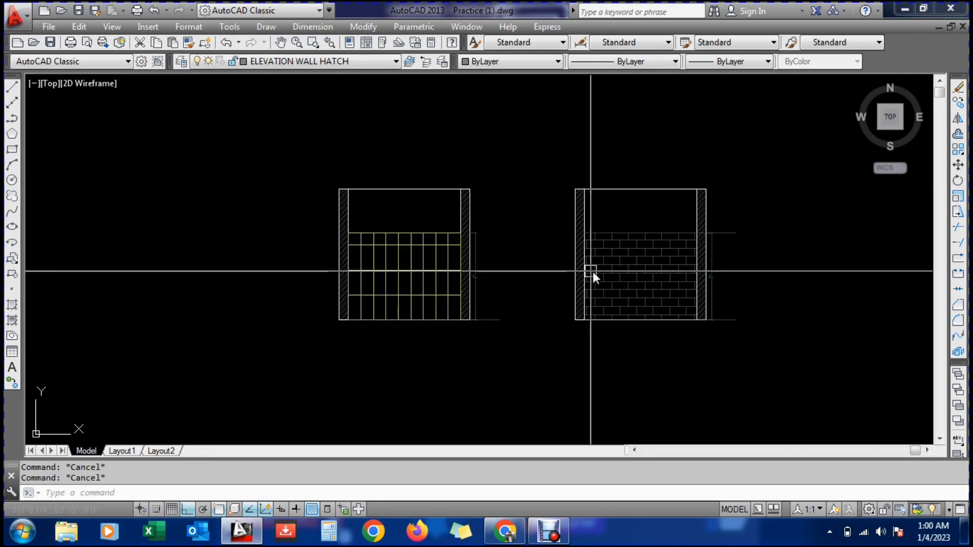
Try to erase the 7' guide line at the upper edge of the brick hatch
{"action": "type", "text": "E"}
{"action": "key", "text": "Return"}
{"action": "left_click", "coordinate": [793, 206]}
{"action": "left_click", "coordinate": [713, 261]}
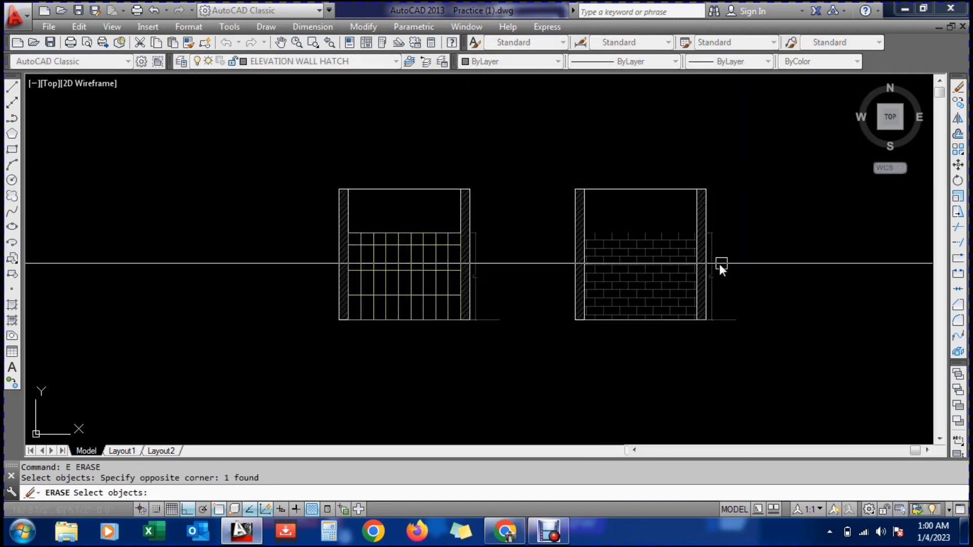
{"action": "key", "text": "Return"}
Trim the 7' guide line back to the right wall's inner edge in the copied elevation
{"action": "scroll", "coordinate": [701, 245], "scroll_direction": "up", "scroll_amount": 2}
{"action": "scroll", "coordinate": [701, 245], "scroll_direction": "up", "scroll_amount": 4}
{"action": "type", "text": "TR"}
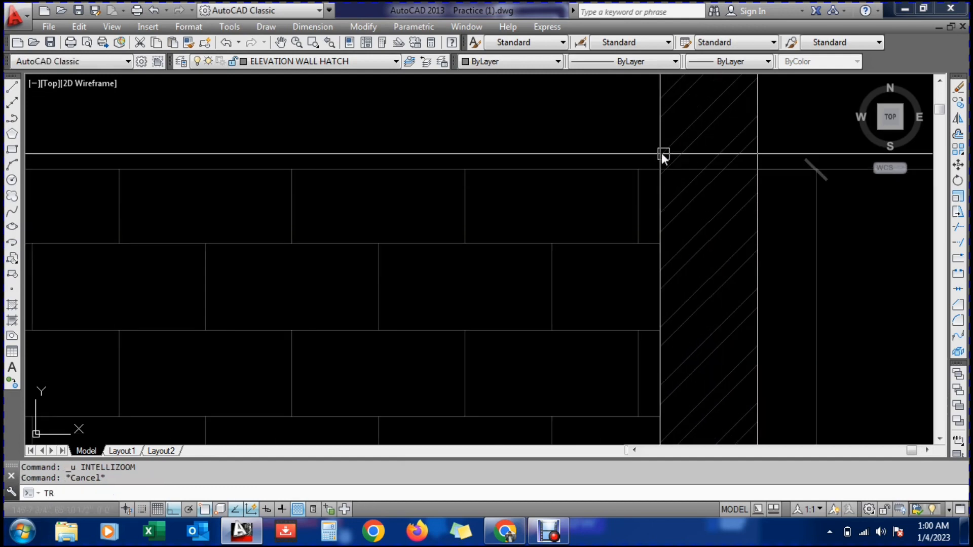
{"action": "key", "text": "Return"}
{"action": "left_click", "coordinate": [657, 140]}
{"action": "key", "text": "Return"}
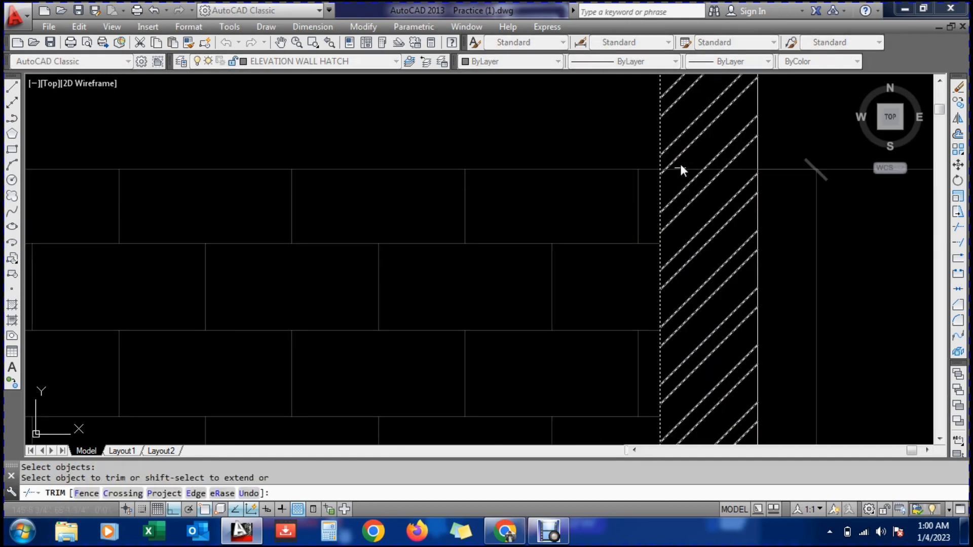
{"action": "left_click", "coordinate": [679, 162]}
{"action": "key", "text": "Return"}
{"action": "scroll", "coordinate": [683, 177], "scroll_direction": "down", "scroll_amount": 2}
{"action": "key", "text": "Escape"}
{"action": "scroll", "coordinate": [745, 193], "scroll_direction": "down", "scroll_amount": 4}
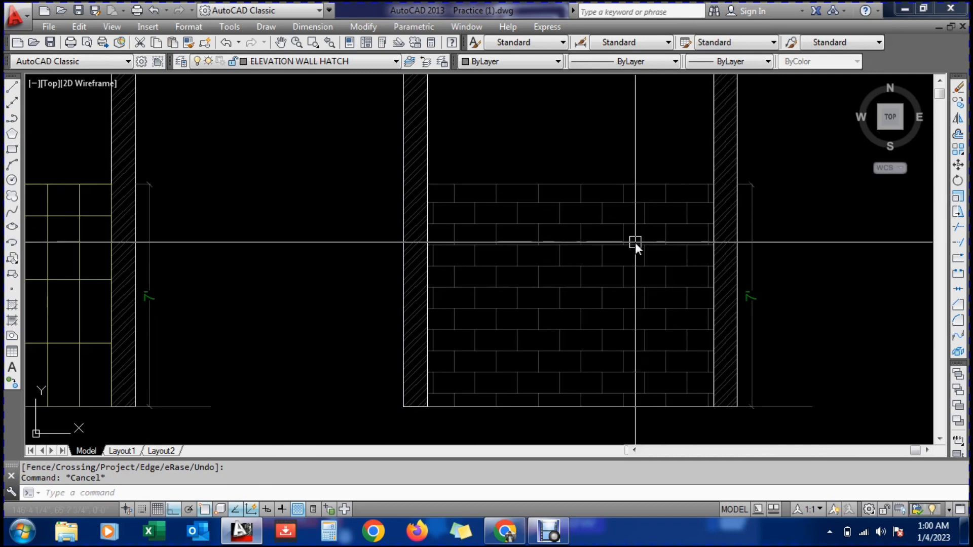
Erase the base guide line that extends past the copied elevation's right wall, and save the drawing
{"action": "key", "text": "Escape"}
{"action": "type", "text": "E"}
{"action": "key", "text": "Return"}
{"action": "left_click", "coordinate": [787, 407]}
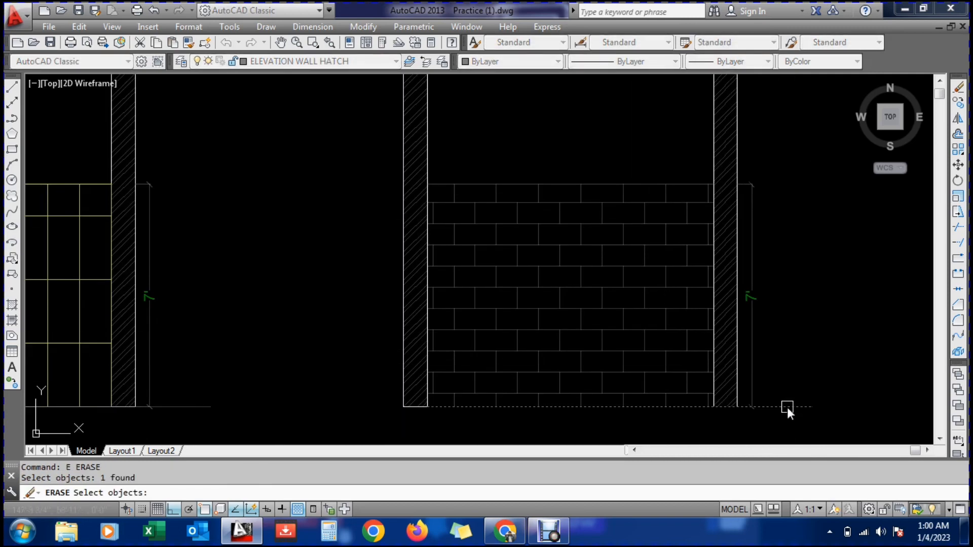
{"action": "key", "text": "Return"}
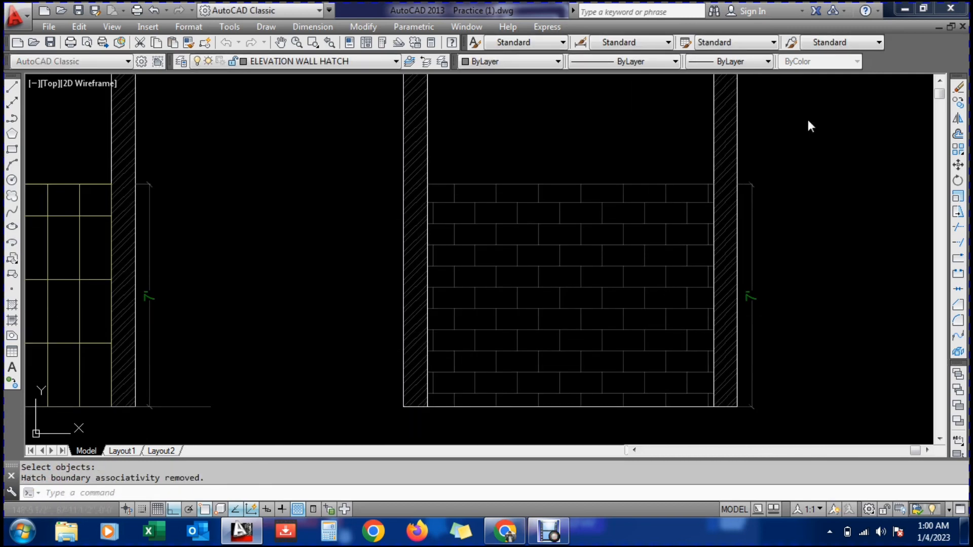
{"action": "scroll", "coordinate": [630, 233], "scroll_direction": "down", "scroll_amount": 5}
{"action": "key", "text": "ctrl+s"}
{"action": "scroll", "coordinate": [608, 236], "scroll_direction": "up", "scroll_amount": 2}
{"action": "scroll", "coordinate": [538, 249], "scroll_direction": "up", "scroll_amount": 2}
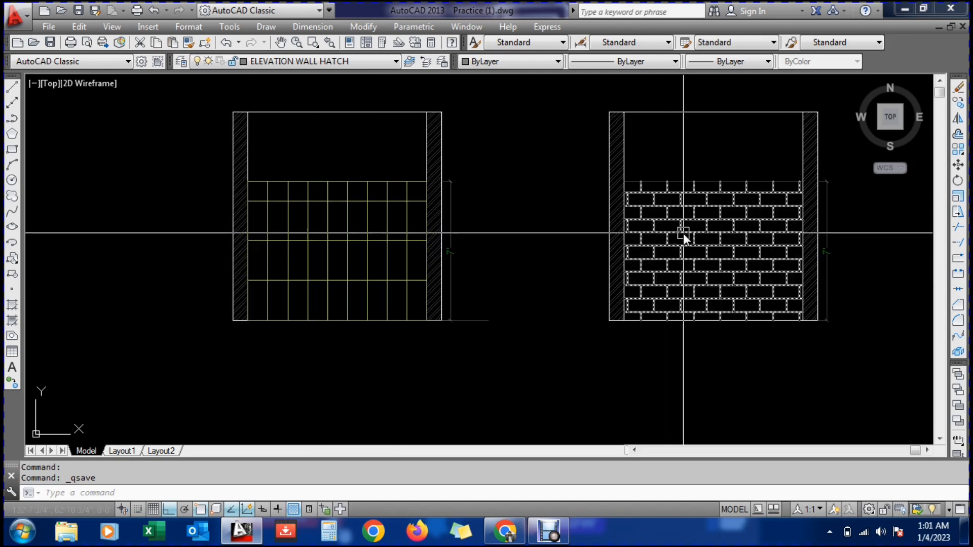
{"action": "mouse_move", "coordinate": [684, 234]}
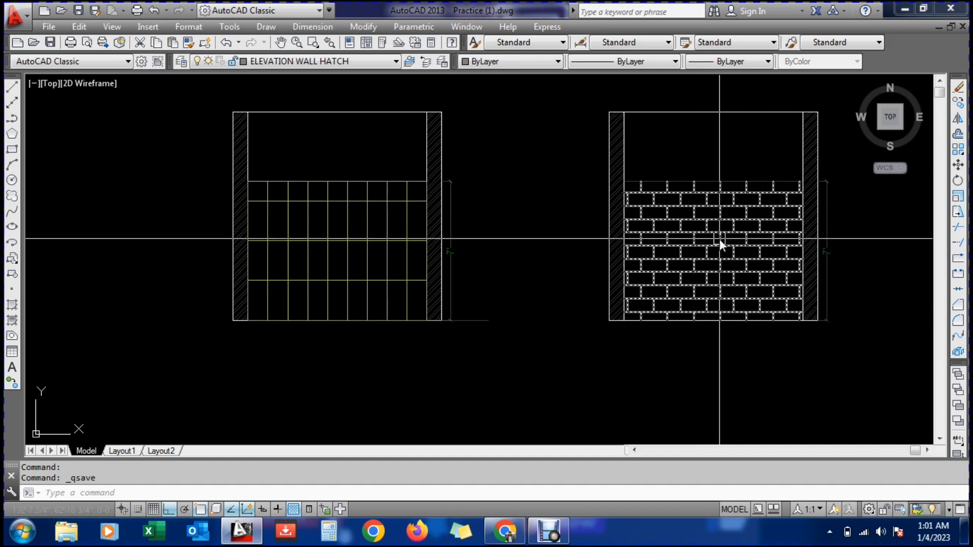
{"action": "mouse_move", "coordinate": [719, 238]}
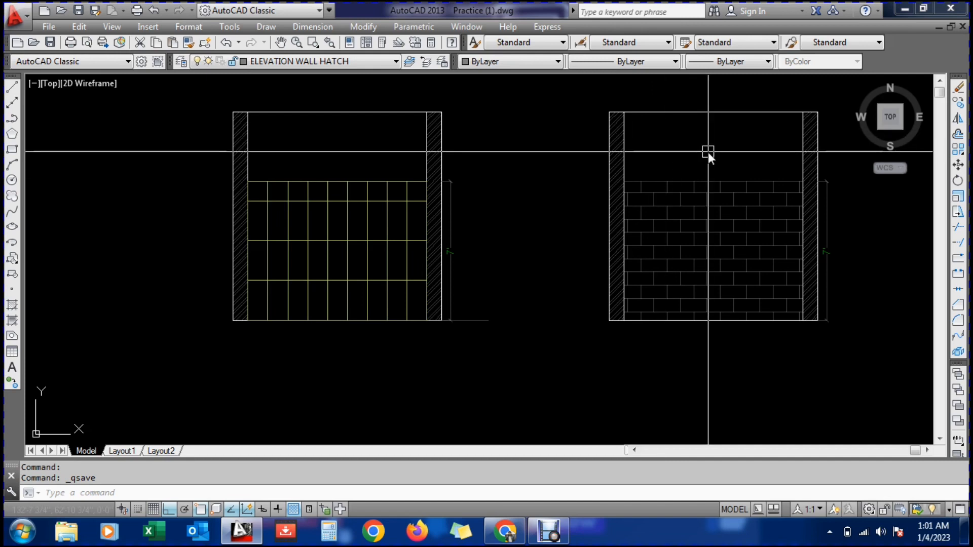
Copy the complete Bathroom-1 floor plan horizontally to the right, beyond the second elevation
{"action": "scroll", "coordinate": [517, 190], "scroll_direction": "down", "scroll_amount": 4}
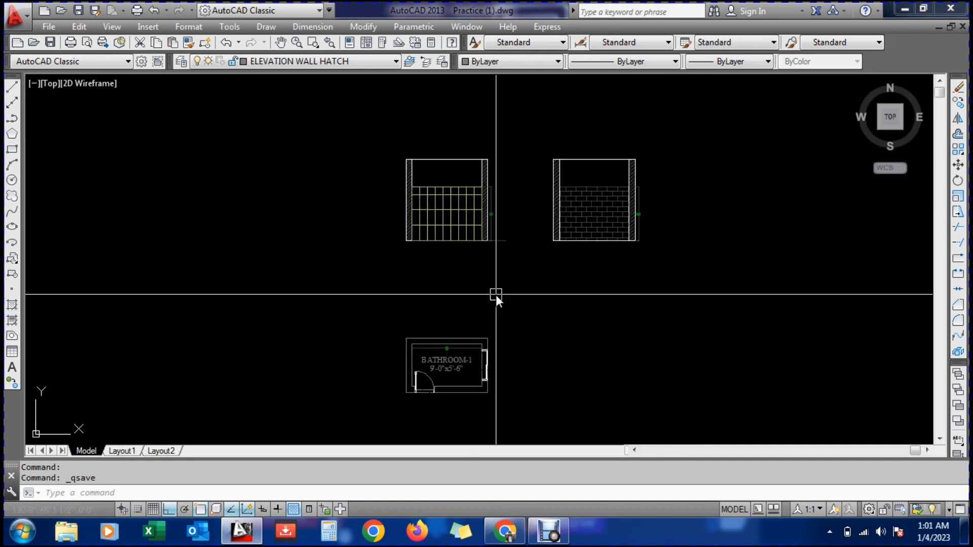
{"action": "scroll", "coordinate": [442, 354], "scroll_direction": "up", "scroll_amount": 6}
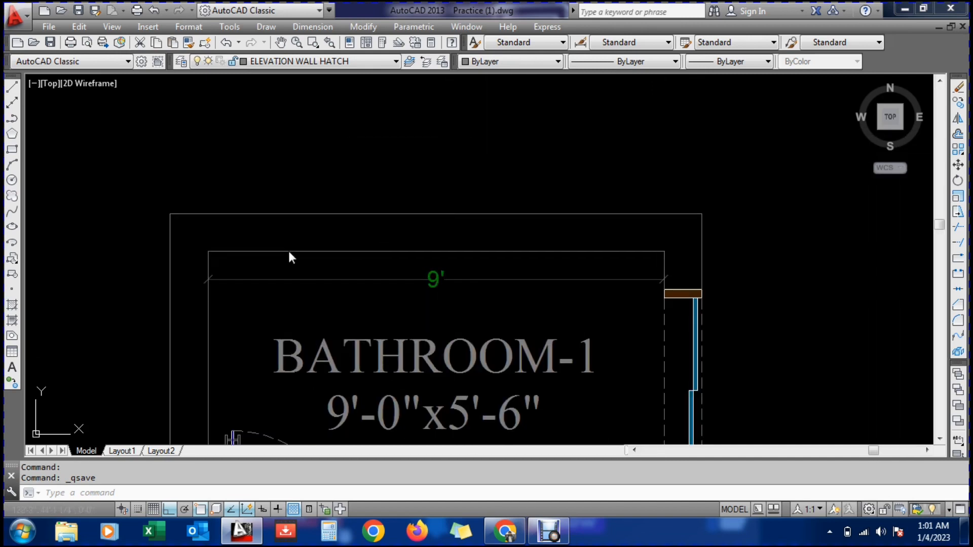
{"action": "scroll", "coordinate": [532, 243], "scroll_direction": "down", "scroll_amount": 4}
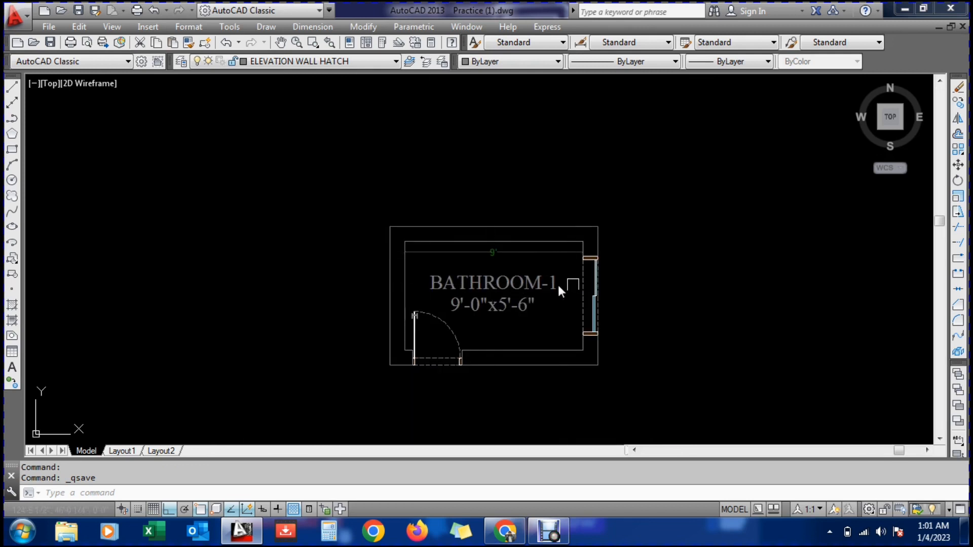
{"action": "type", "text": "CO"}
{"action": "key", "text": "Return"}
{"action": "left_click", "coordinate": [361, 208]}
{"action": "left_click", "coordinate": [639, 390]}
{"action": "key", "text": "Return"}
{"action": "left_click", "coordinate": [485, 324]}
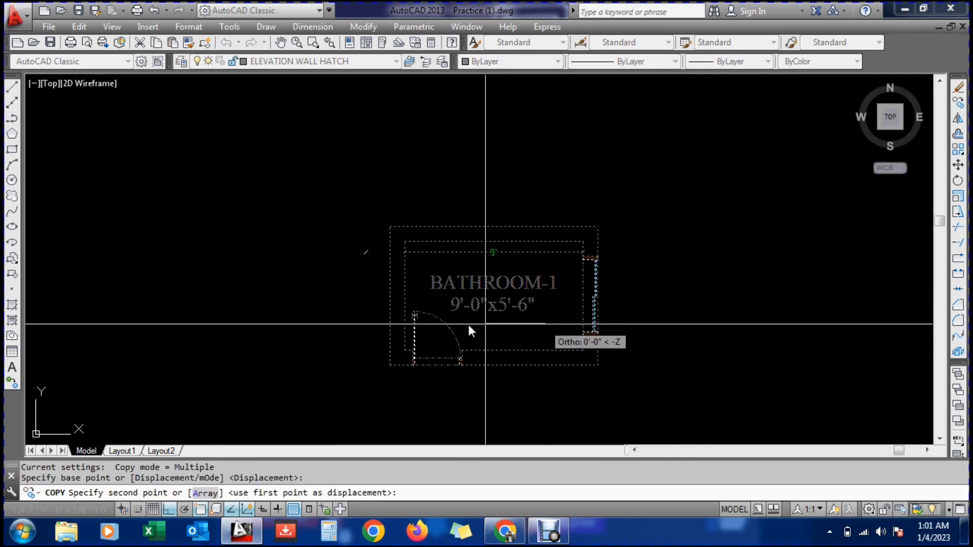
{"action": "scroll", "coordinate": [468, 327], "scroll_direction": "down", "scroll_amount": 4}
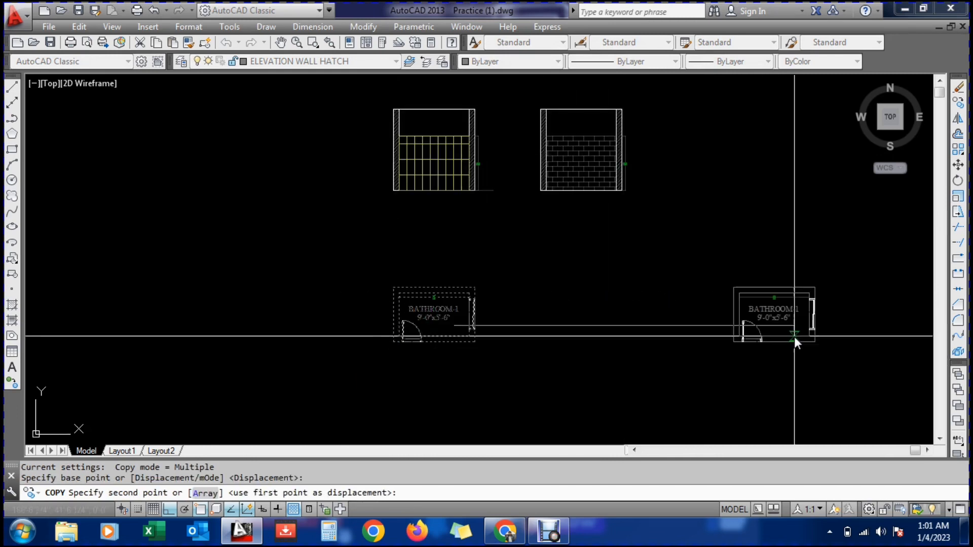
{"action": "left_click", "coordinate": [794, 336]}
{"action": "key", "text": "Escape"}
Rotate the copied Bathroom-1 plan 90° counterclockwise so its window wall faces up
{"action": "scroll", "coordinate": [498, 337], "scroll_direction": "down", "scroll_amount": 4}
{"action": "scroll", "coordinate": [588, 374], "scroll_direction": "up", "scroll_amount": 6}
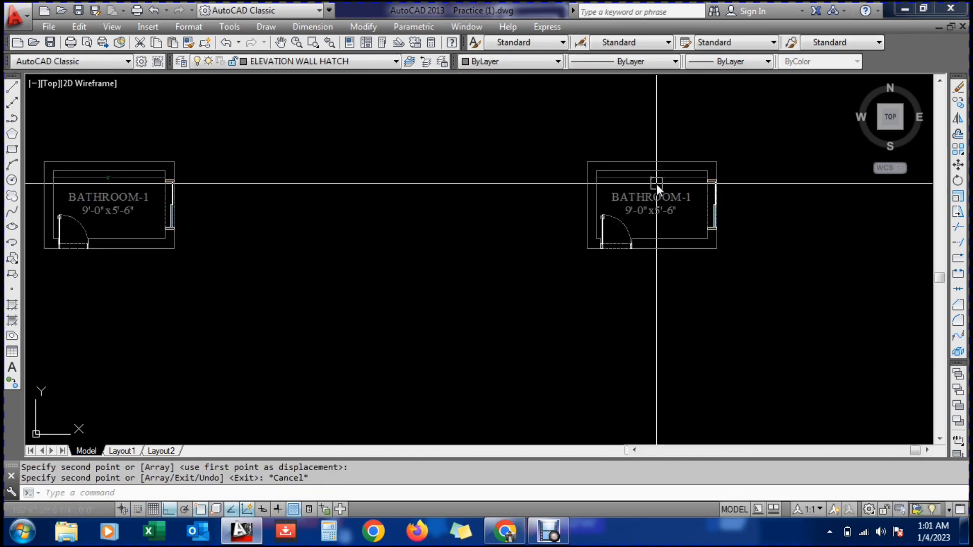
{"action": "type", "text": "ro"}
{"action": "key", "text": "Return"}
{"action": "left_click", "coordinate": [532, 120]}
{"action": "left_click", "coordinate": [760, 294]}
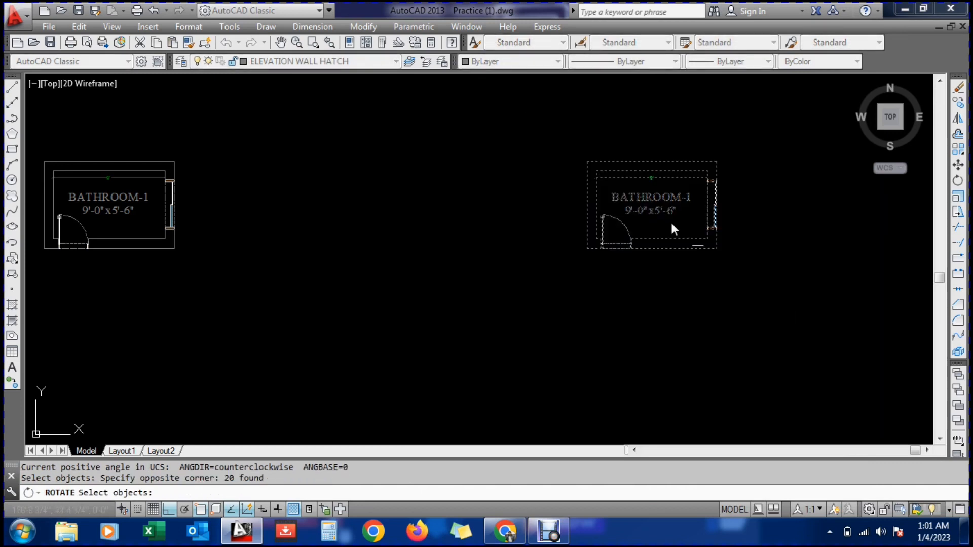
{"action": "key", "text": "Return"}
{"action": "left_click", "coordinate": [650, 202]}
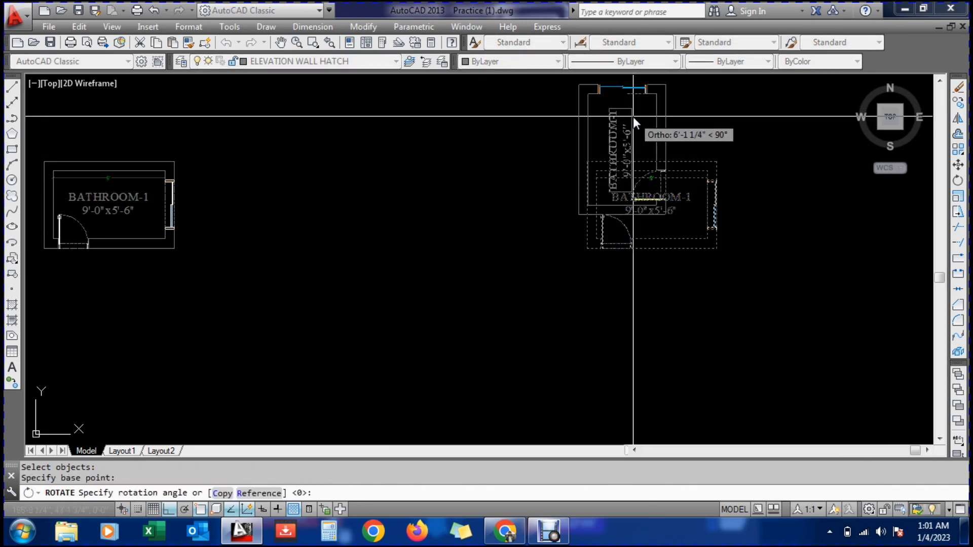
{"action": "left_click", "coordinate": [633, 117]}
{"action": "scroll", "coordinate": [634, 250], "scroll_direction": "down", "scroll_amount": 4}
{"action": "scroll", "coordinate": [635, 144], "scroll_direction": "up", "scroll_amount": 4}
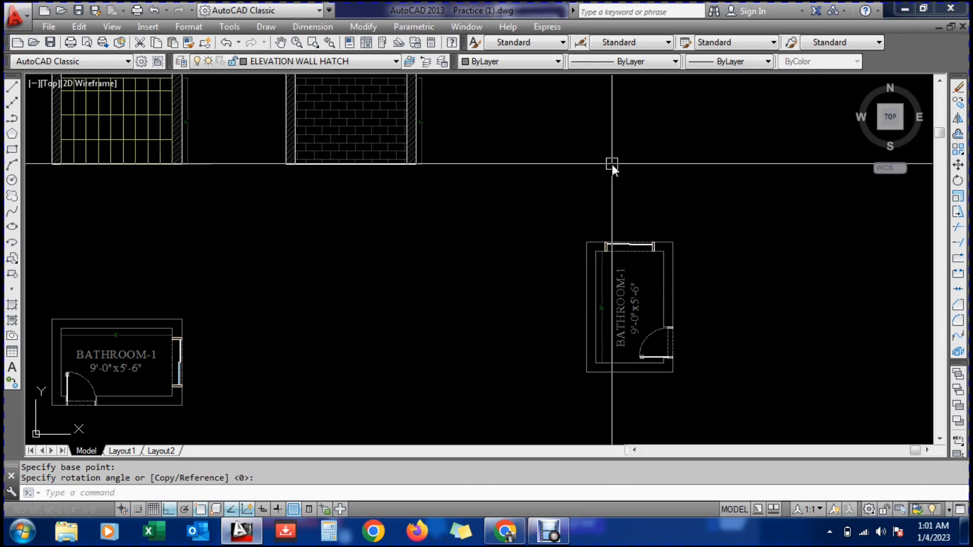
Draw four vertical construction lines through the inner and outer edges of the rotated plan's two side walls
{"action": "type", "text": "xl"}
{"action": "key", "text": "Return"}
{"action": "type", "text": "v"}
{"action": "key", "text": "Return"}
{"action": "scroll", "coordinate": [592, 252], "scroll_direction": "up", "scroll_amount": 4}
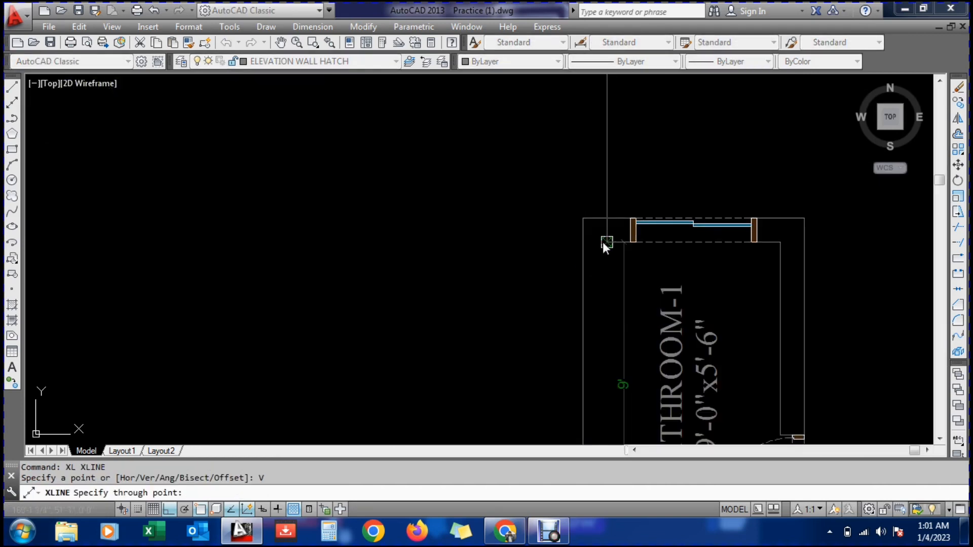
{"action": "left_click", "coordinate": [604, 241]}
{"action": "left_click", "coordinate": [783, 242]}
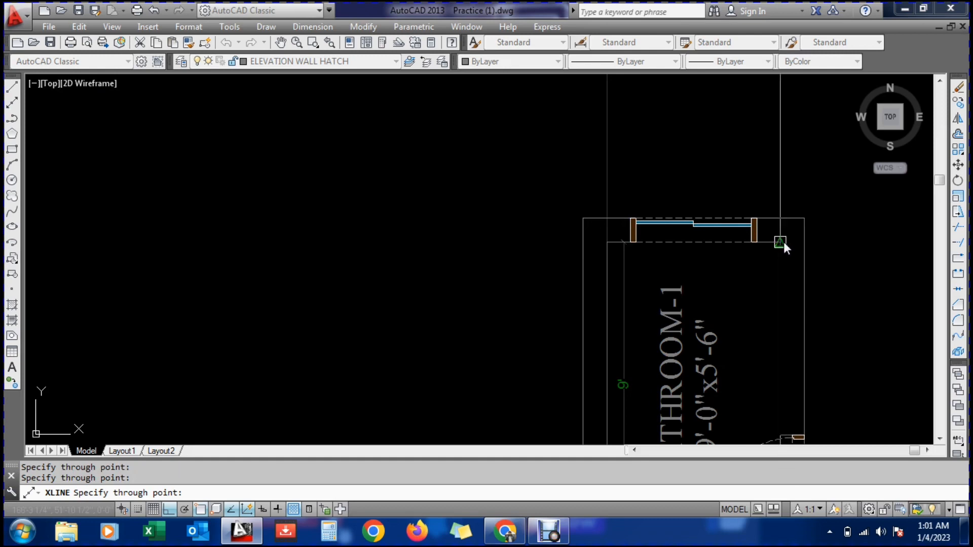
{"action": "left_click", "coordinate": [803, 223]}
{"action": "left_click", "coordinate": [583, 224]}
{"action": "key", "text": "Escape"}
{"action": "scroll", "coordinate": [485, 302], "scroll_direction": "down", "scroll_amount": 4}
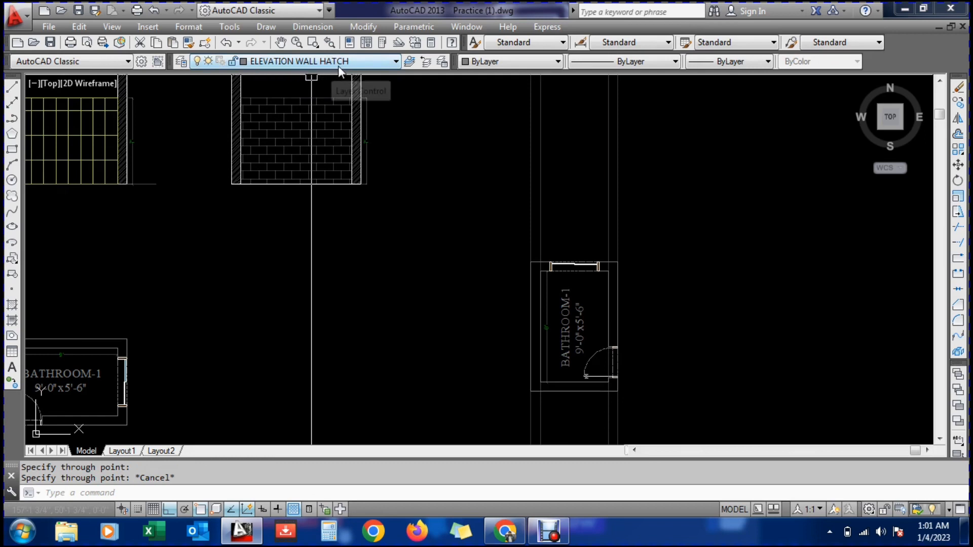
Match the four vertical construction lines above the rotated plan to the properties of the brick elevation's outer wall line
{"action": "left_click", "coordinate": [373, 118]}
{"action": "key", "text": "Escape"}
{"action": "scroll", "coordinate": [363, 101], "scroll_direction": "up", "scroll_amount": 3}
{"action": "type", "text": "ma"}
{"action": "key", "text": "Return"}
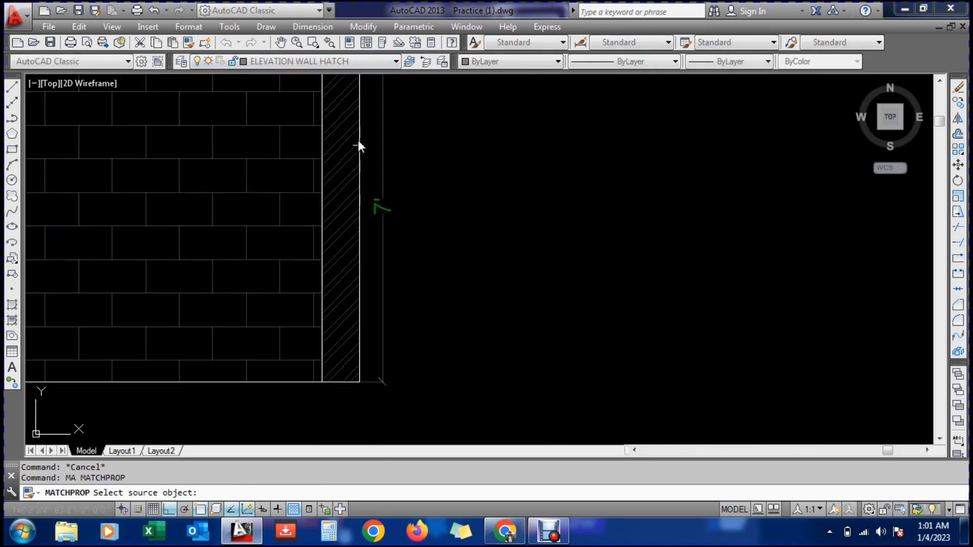
{"action": "left_click", "coordinate": [357, 140]}
{"action": "scroll", "coordinate": [467, 200], "scroll_direction": "down", "scroll_amount": 3}
{"action": "left_click", "coordinate": [685, 202]}
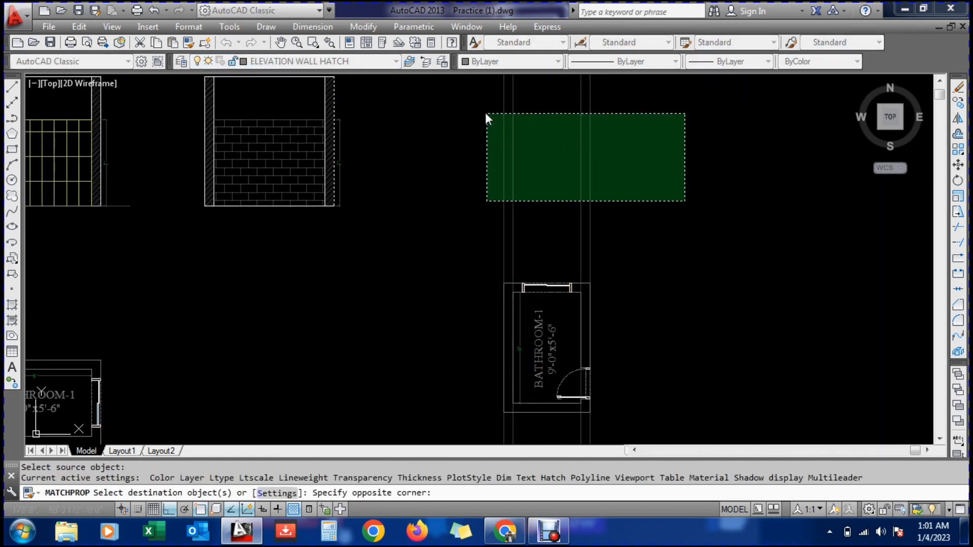
{"action": "left_click", "coordinate": [485, 115]}
{"action": "key", "text": "Escape"}
Make ELVATION WALL the current layer
{"action": "left_click", "coordinate": [305, 61]}
{"action": "scroll", "coordinate": [304, 131], "scroll_direction": "up", "scroll_amount": 1}
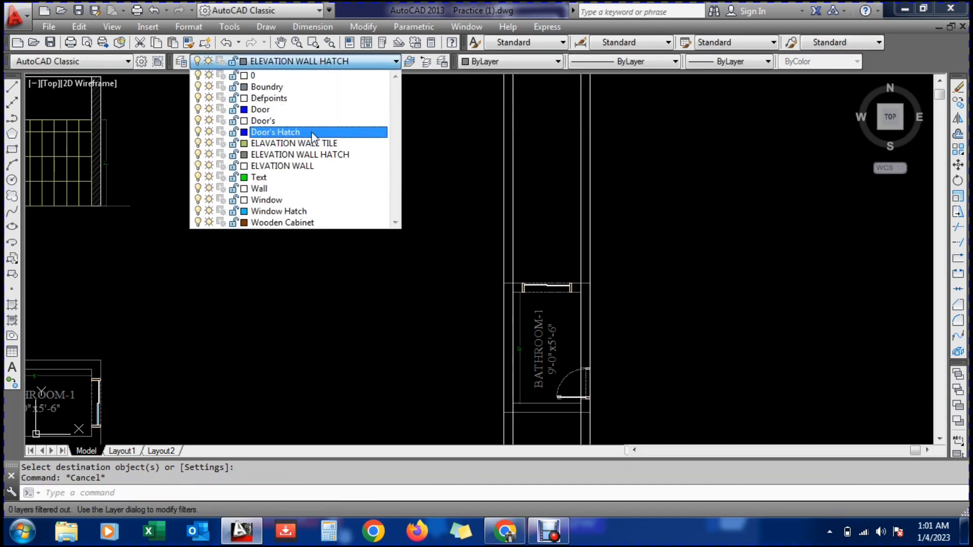
{"action": "left_click", "coordinate": [307, 170]}
{"action": "key", "text": "Escape"}
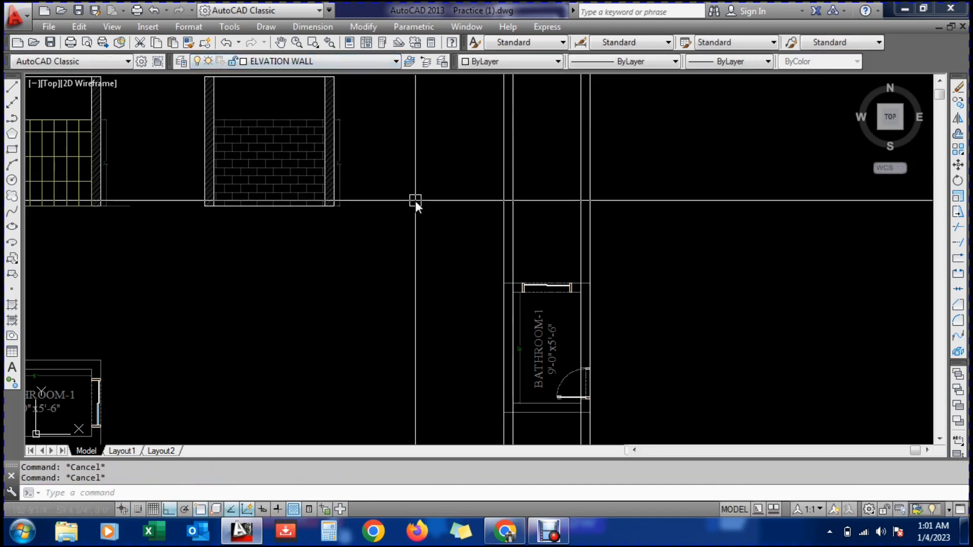
Draw a horizontal construction line through the base of the brick-hatched elevation, crossing the four vertical wall lines
{"action": "type", "text": "xl"}
{"action": "key", "text": "Return"}
{"action": "type", "text": "h"}
{"action": "key", "text": "Return"}
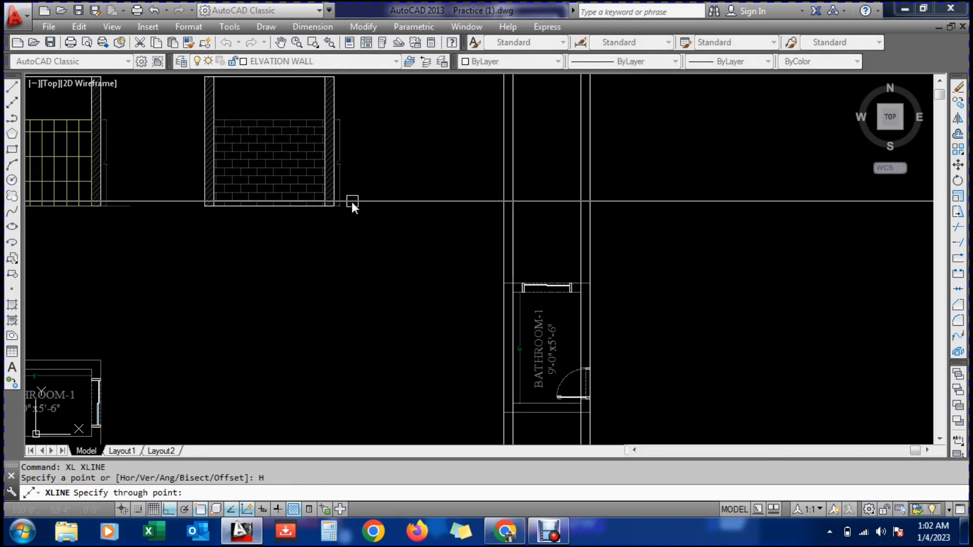
{"action": "scroll", "coordinate": [345, 203], "scroll_direction": "up", "scroll_amount": 4}
{"action": "left_click", "coordinate": [284, 215]}
{"action": "scroll", "coordinate": [257, 243], "scroll_direction": "down", "scroll_amount": 4}
{"action": "key", "text": "Escape"}
Trim the base construction line on both sides so it runs only between the new elevation's outer wall lines
{"action": "type", "text": "tr"}
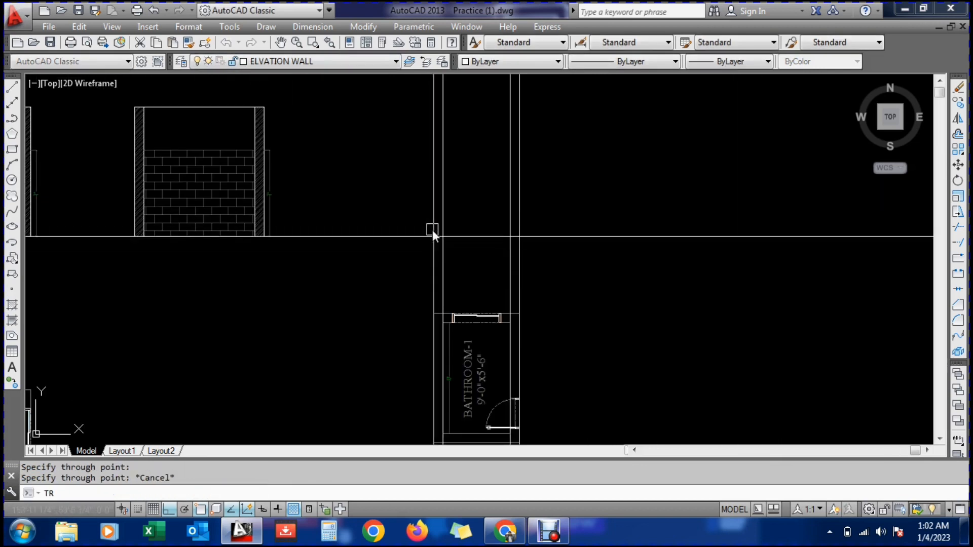
{"action": "key", "text": "Return"}
{"action": "key", "text": "Return"}
{"action": "left_click", "coordinate": [390, 254]}
{"action": "left_click", "coordinate": [364, 214]}
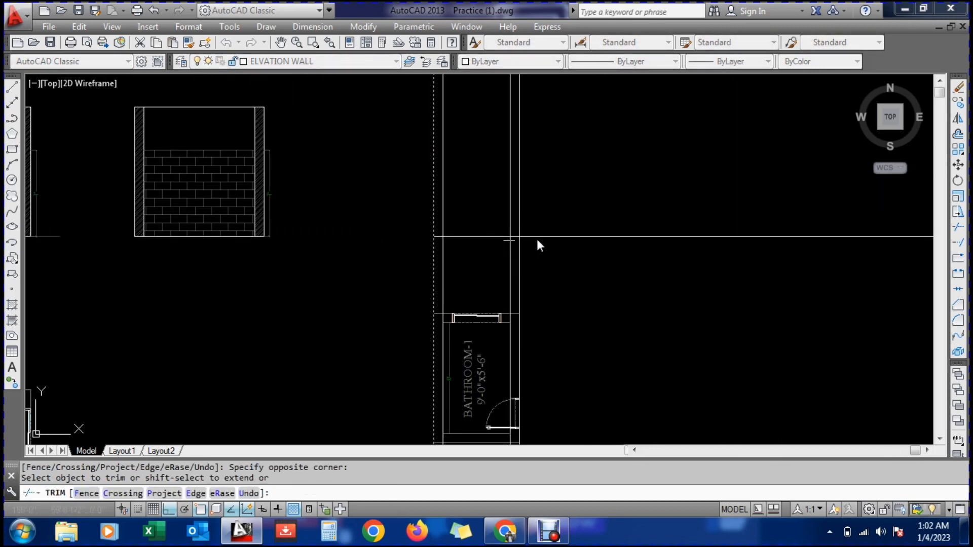
{"action": "key", "text": "Escape"}
{"action": "type", "text": "tr"}
{"action": "key", "text": "Return"}
{"action": "left_click", "coordinate": [520, 217]}
{"action": "key", "text": "Return"}
{"action": "left_click", "coordinate": [547, 245]}
{"action": "left_click", "coordinate": [532, 213]}
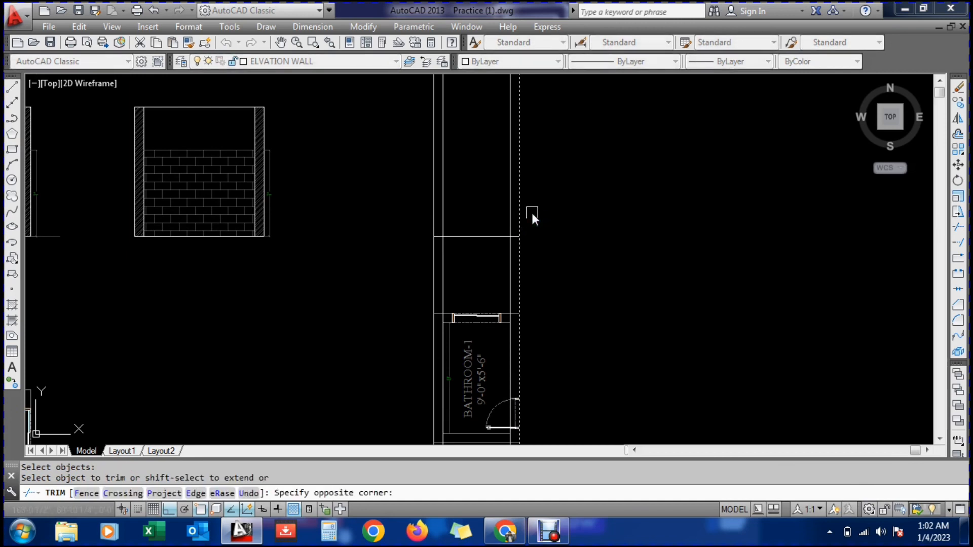
{"action": "key", "text": "Escape"}
Trim the four vertical wall lines below the new elevation's base line
{"action": "type", "text": "tr"}
{"action": "key", "text": "Return"}
{"action": "left_click", "coordinate": [479, 236]}
{"action": "key", "text": "Return"}
{"action": "left_click", "coordinate": [569, 255]}
{"action": "left_click", "coordinate": [355, 275]}
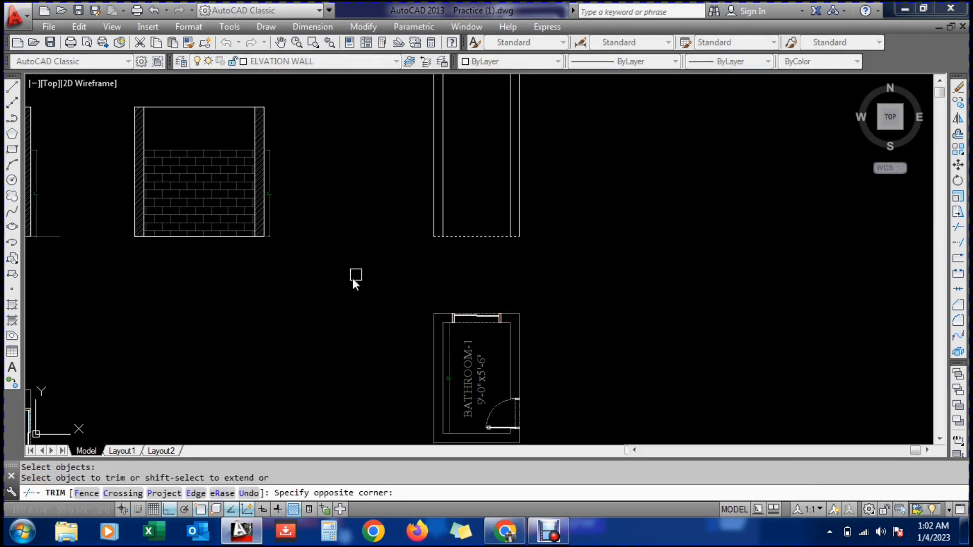
{"action": "key", "text": "Escape"}
{"action": "key", "text": "Escape"}
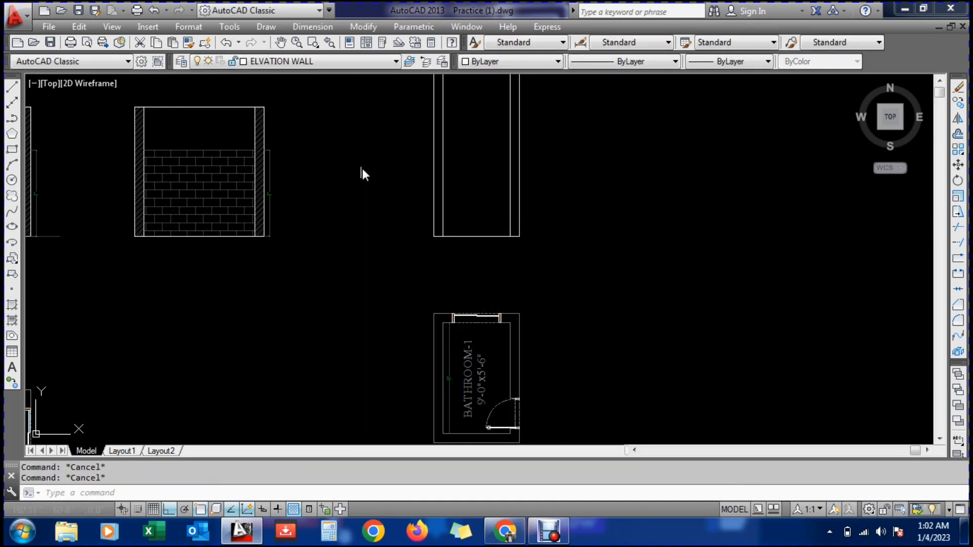
Draw a horizontal construction line through the top edge of the brick-hatched elevation
{"action": "type", "text": "xl"}
{"action": "key", "text": "Return"}
{"action": "type", "text": "h"}
{"action": "key", "text": "Return"}
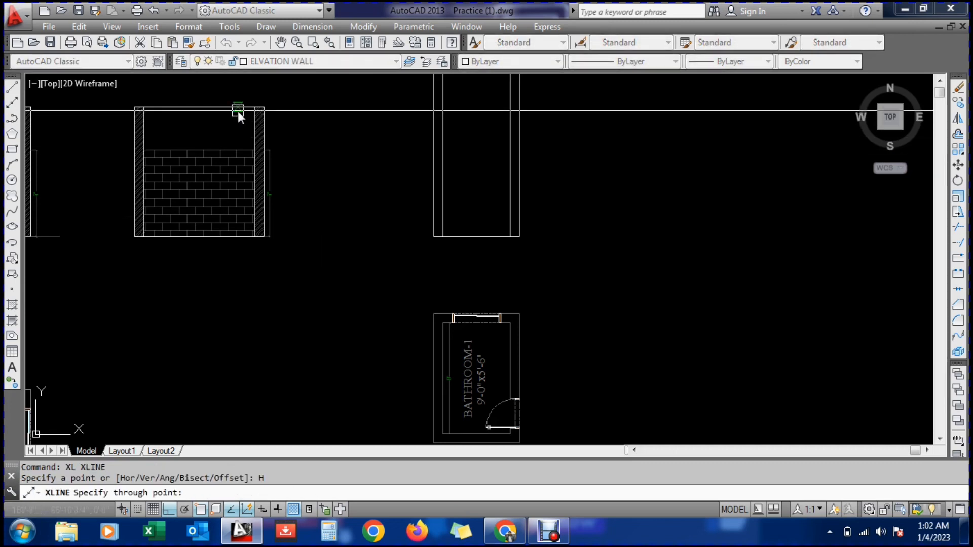
{"action": "left_click", "coordinate": [238, 111]}
{"action": "key", "text": "Escape"}
Trim the top construction line on both sides to the new elevation's outer wall lines
{"action": "type", "text": "tr"}
{"action": "key", "text": "Return"}
{"action": "left_click", "coordinate": [431, 96]}
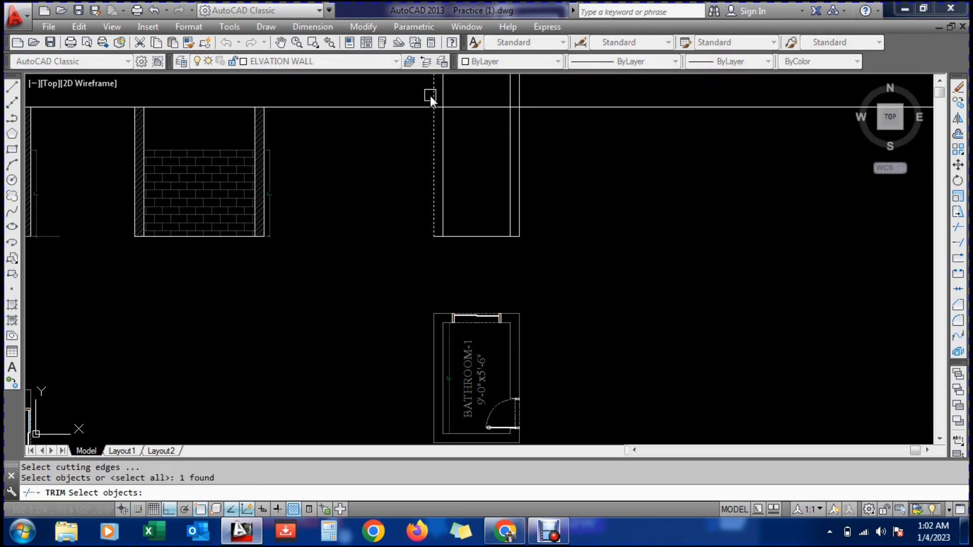
{"action": "key", "text": "Return"}
{"action": "left_click", "coordinate": [415, 118]}
{"action": "left_click", "coordinate": [394, 93]}
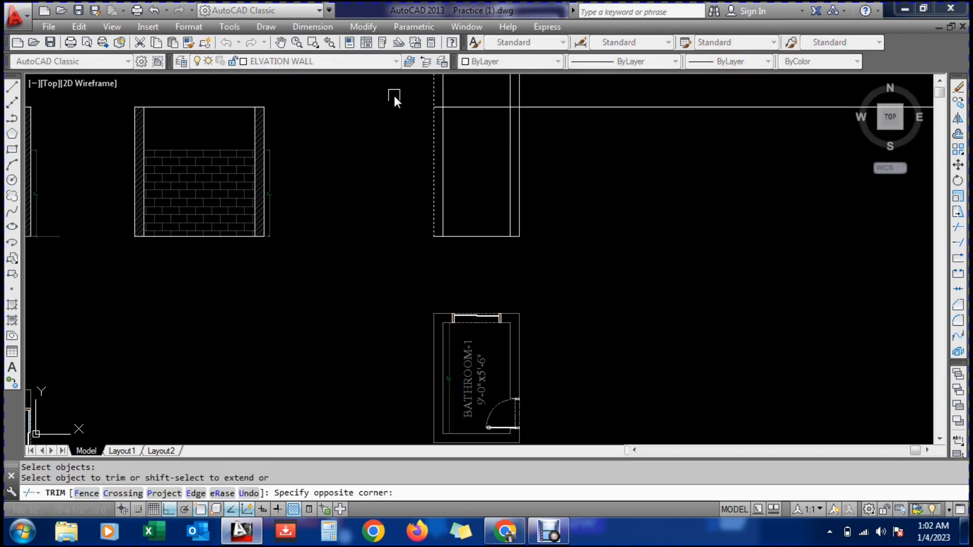
{"action": "key", "text": "Escape"}
{"action": "key", "text": "Return"}
{"action": "key", "text": "Return"}
{"action": "left_click", "coordinate": [545, 107]}
{"action": "key", "text": "Escape"}
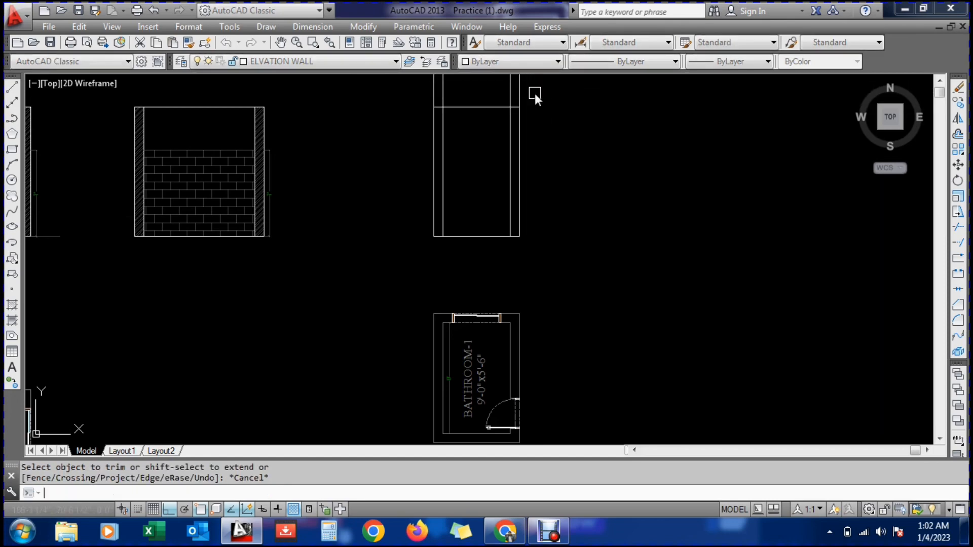
Trim the four vertical wall lines above the new elevation's top line
{"action": "key", "text": "Return"}
{"action": "key", "text": "Return"}
{"action": "left_click", "coordinate": [534, 93]}
{"action": "left_click", "coordinate": [379, 95]}
{"action": "key", "text": "Escape"}
{"action": "key", "text": "Escape"}
{"action": "key", "text": "Escape"}
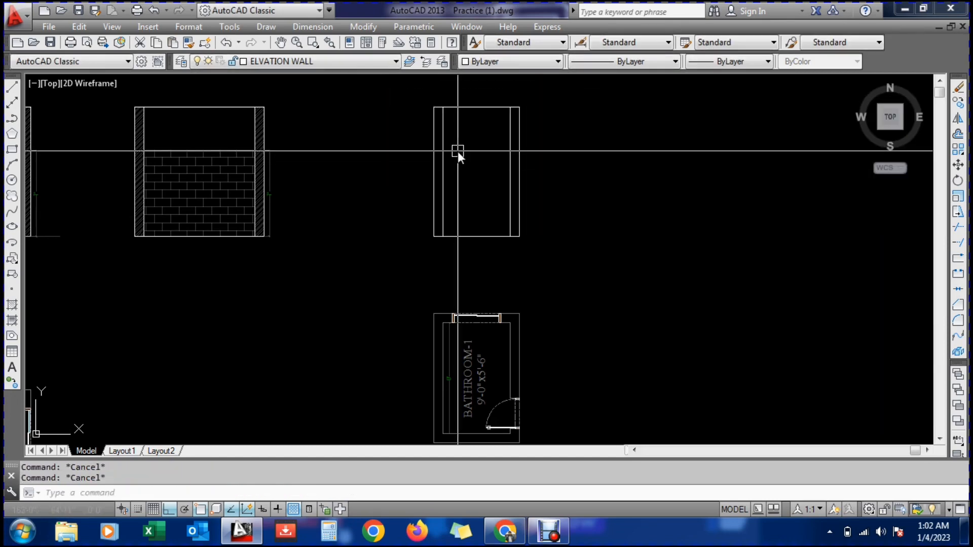
Hatch the interiors of the new elevation's two side walls
{"action": "type", "text": "h"}
{"action": "key", "text": "Return"}
{"action": "left_click", "coordinate": [276, 80]}
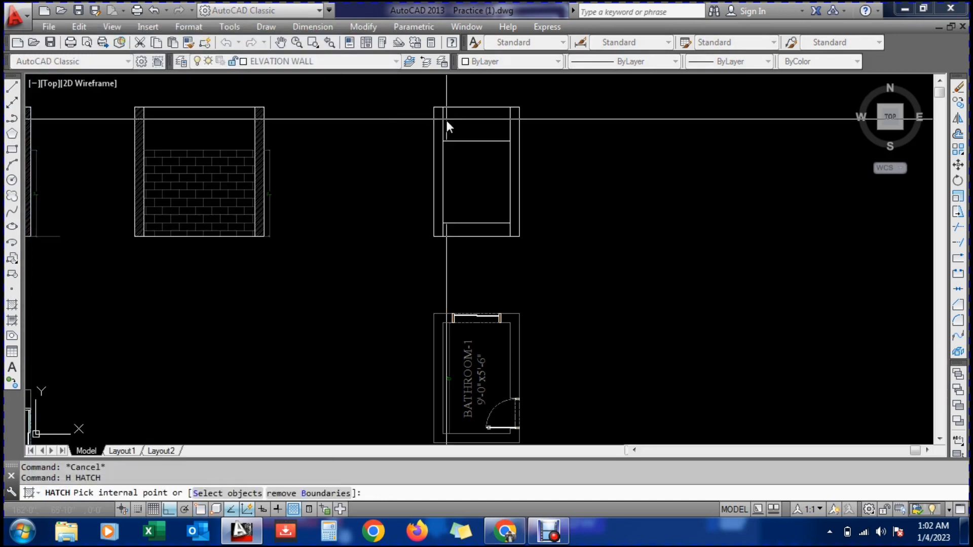
{"action": "left_click", "coordinate": [436, 124]}
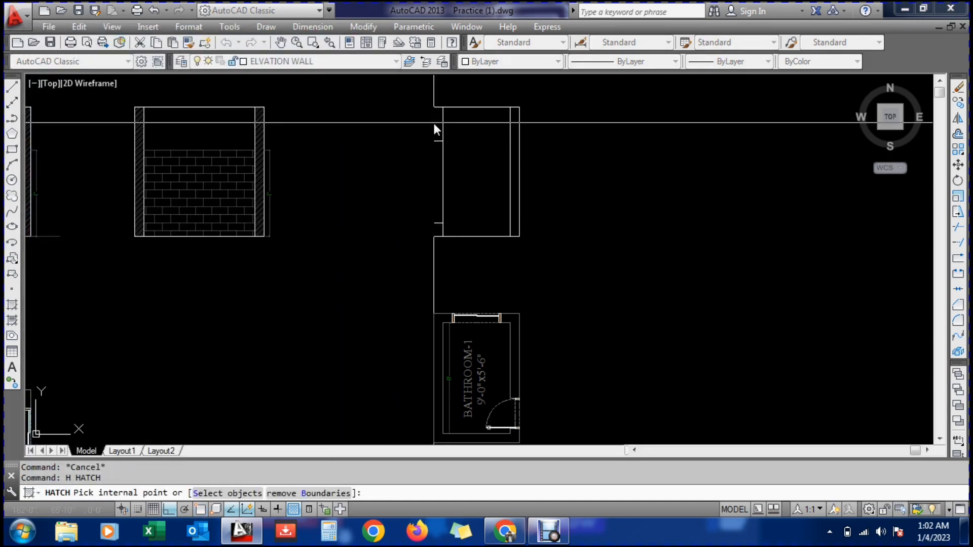
{"action": "left_click", "coordinate": [517, 136]}
{"action": "key", "text": "Return"}
{"action": "key", "text": "Return"}
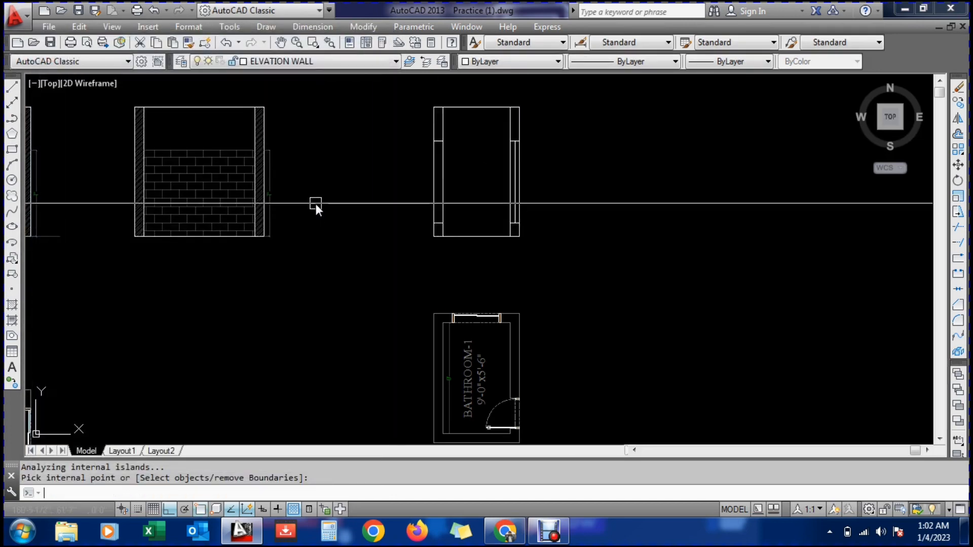
Match the new side-wall hatch to the diagonal wall hatch of the brick elevation, and save the drawing
{"action": "key", "text": "Escape"}
{"action": "type", "text": "ma"}
{"action": "key", "text": "Return"}
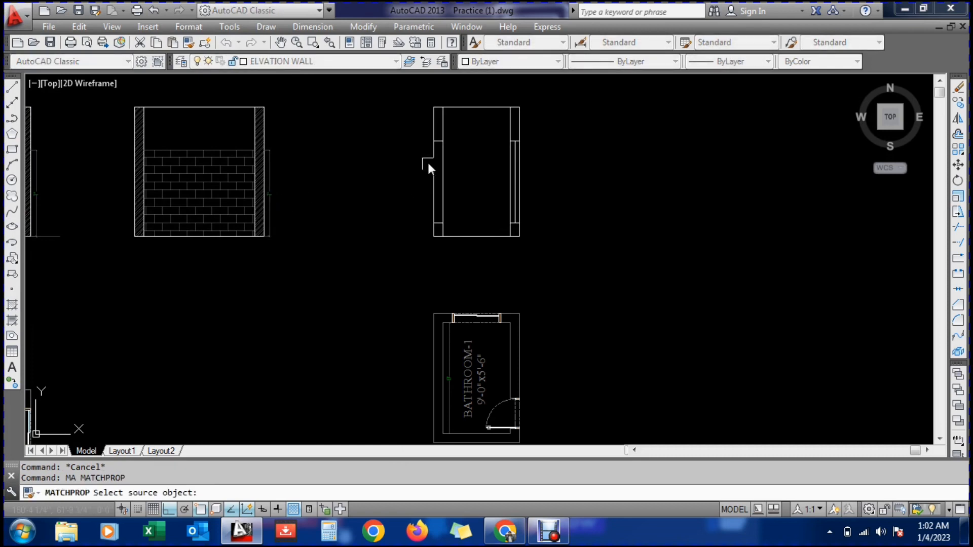
{"action": "scroll", "coordinate": [281, 147], "scroll_direction": "up", "scroll_amount": 6}
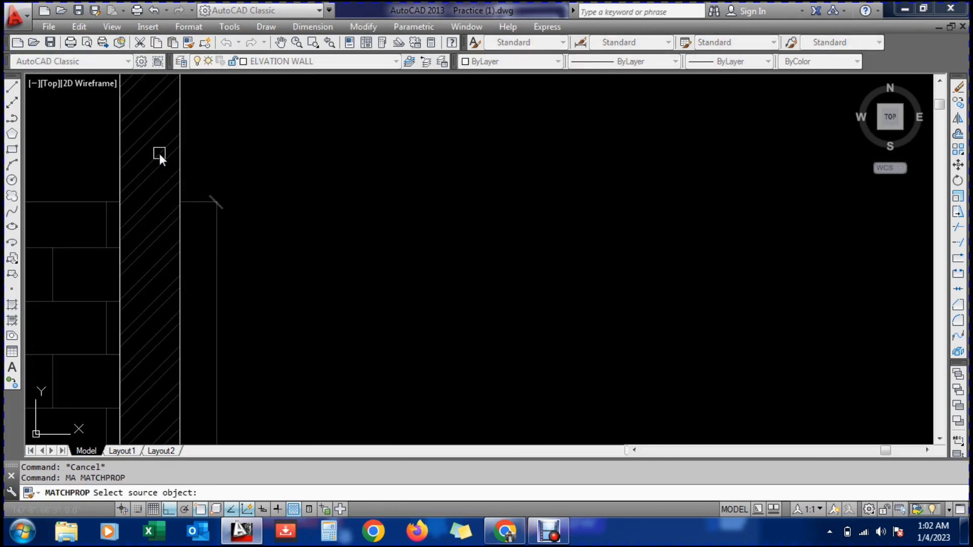
{"action": "left_click", "coordinate": [159, 154]}
{"action": "scroll", "coordinate": [173, 181], "scroll_direction": "down", "scroll_amount": 6}
{"action": "scroll", "coordinate": [320, 172], "scroll_direction": "up", "scroll_amount": 6}
{"action": "left_click", "coordinate": [361, 212]}
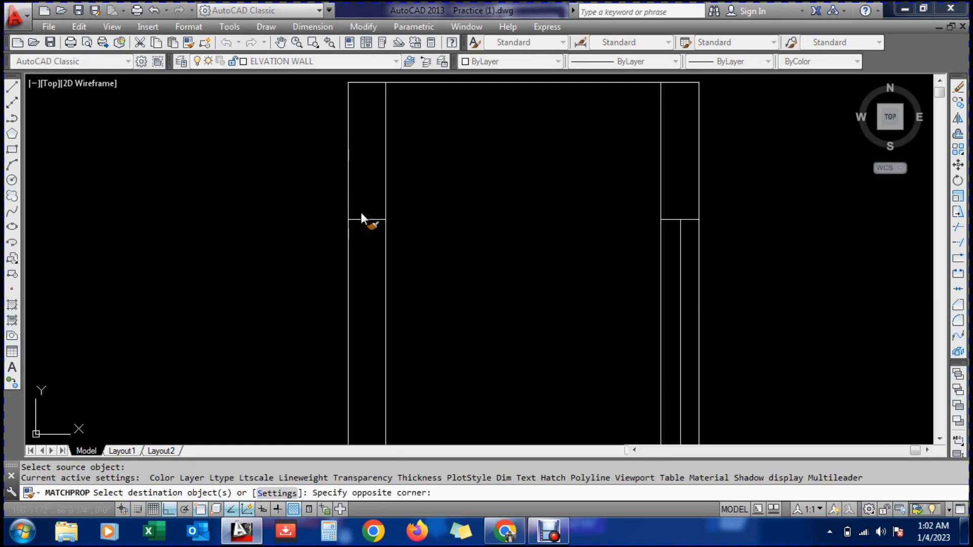
{"action": "left_click", "coordinate": [358, 251]}
{"action": "scroll", "coordinate": [602, 215], "scroll_direction": "down", "scroll_amount": 3}
{"action": "key", "text": "Escape"}
{"action": "key", "text": "Escape"}
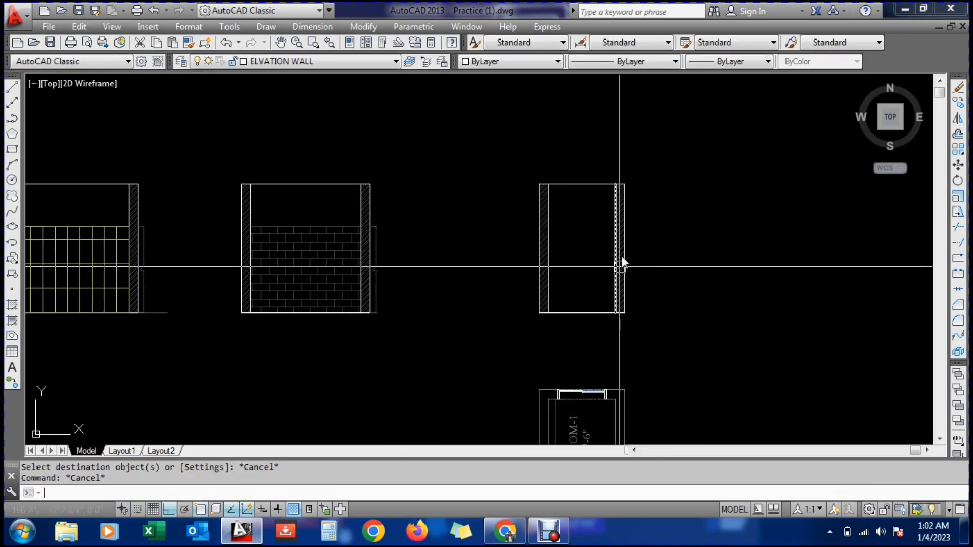
{"action": "key", "text": "ctrl+s"}
Draw two vertical construction lines through the outer edges of the window frame in the rotated plan
{"action": "scroll", "coordinate": [621, 283], "scroll_direction": "down", "scroll_amount": 3}
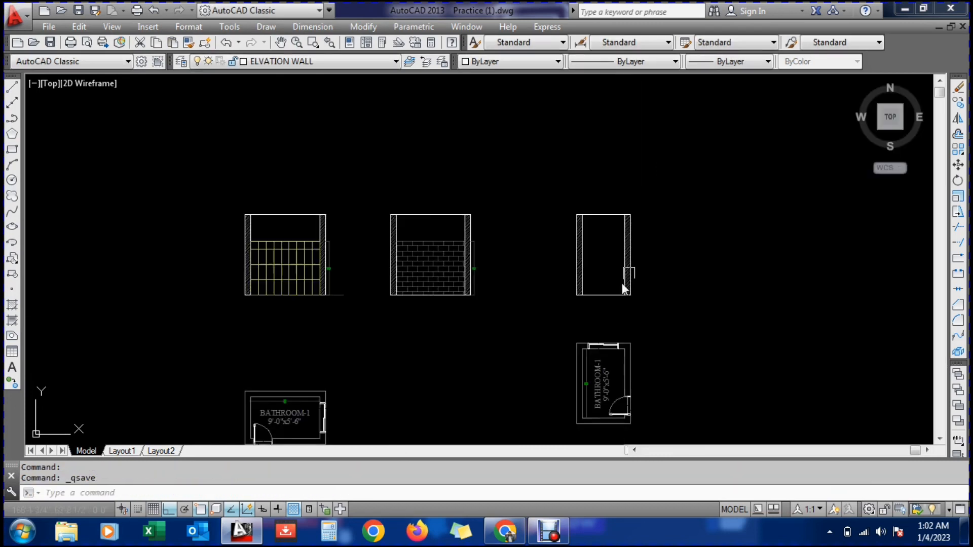
{"action": "scroll", "coordinate": [610, 376], "scroll_direction": "up", "scroll_amount": 4}
{"action": "scroll", "coordinate": [609, 291], "scroll_direction": "up", "scroll_amount": 2}
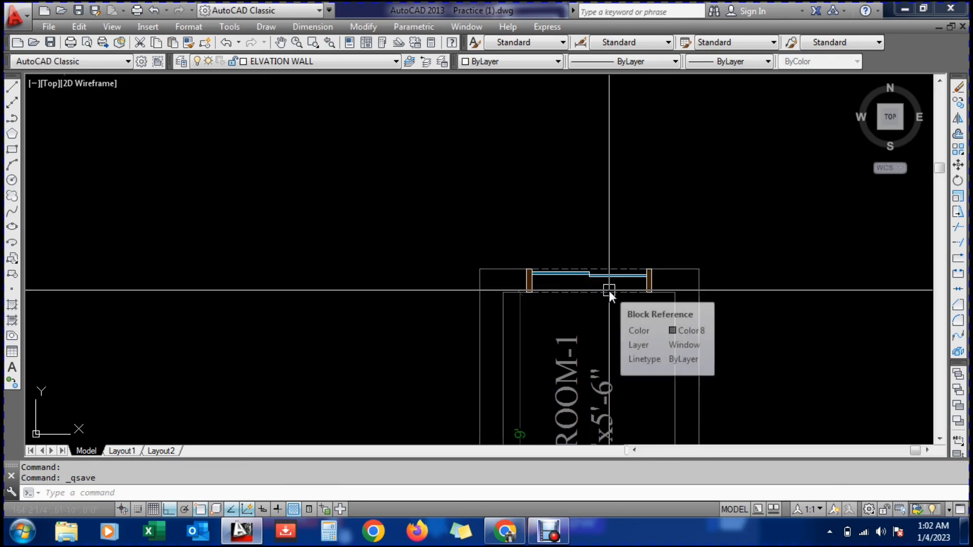
{"action": "type", "text": "xl"}
{"action": "key", "text": "Return"}
{"action": "scroll", "coordinate": [522, 292], "scroll_direction": "up", "scroll_amount": 5}
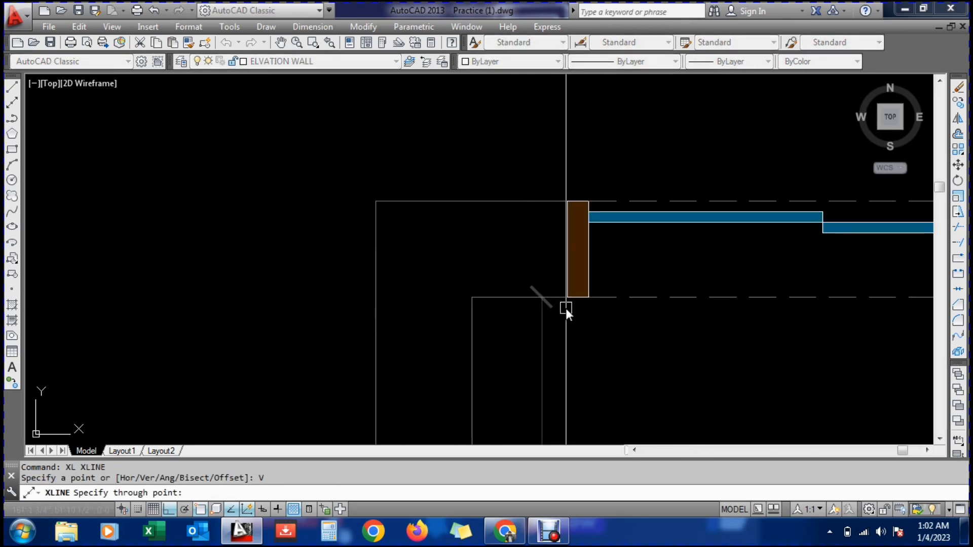
{"action": "left_click", "coordinate": [536, 294]}
{"action": "scroll", "coordinate": [531, 294], "scroll_direction": "down", "scroll_amount": 5}
{"action": "left_click", "coordinate": [746, 298]}
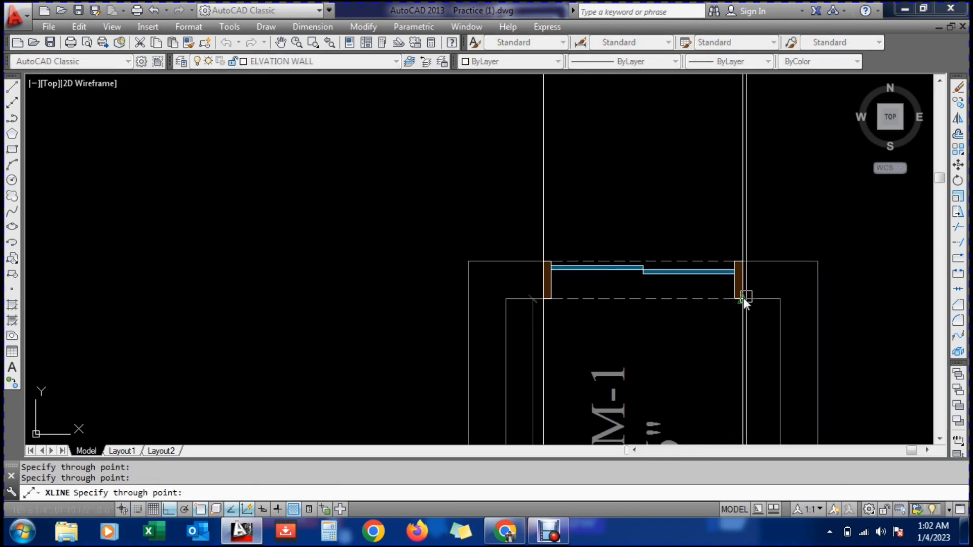
{"action": "scroll", "coordinate": [629, 297], "scroll_direction": "down", "scroll_amount": 4}
{"action": "scroll", "coordinate": [630, 231], "scroll_direction": "up", "scroll_amount": 2}
{"action": "key", "text": "Escape"}
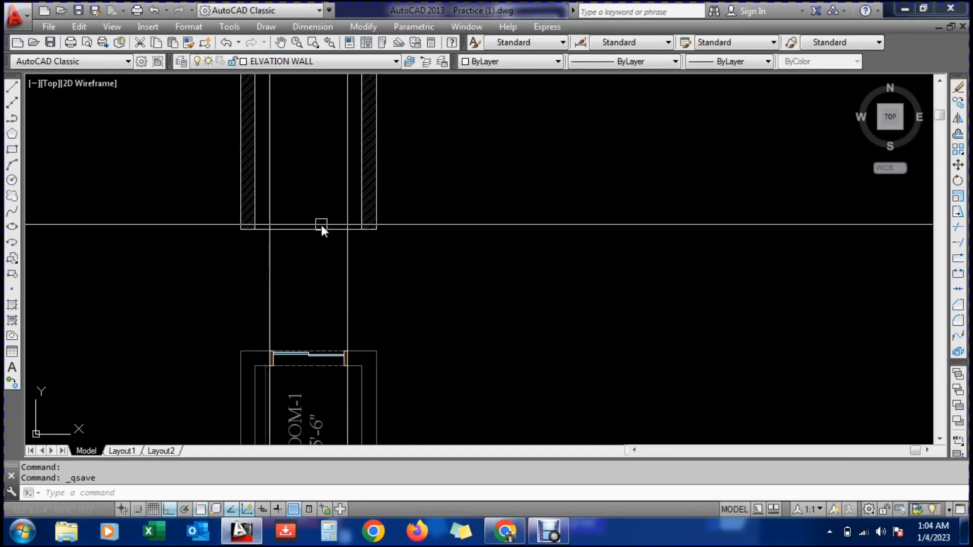
Add a linear dimension across the window's full width, just above the rotated plan
{"action": "scroll", "coordinate": [322, 225], "scroll_direction": "down", "scroll_amount": 3}
{"action": "scroll", "coordinate": [317, 316], "scroll_direction": "up", "scroll_amount": 3}
{"action": "scroll", "coordinate": [315, 327], "scroll_direction": "down", "scroll_amount": 3}
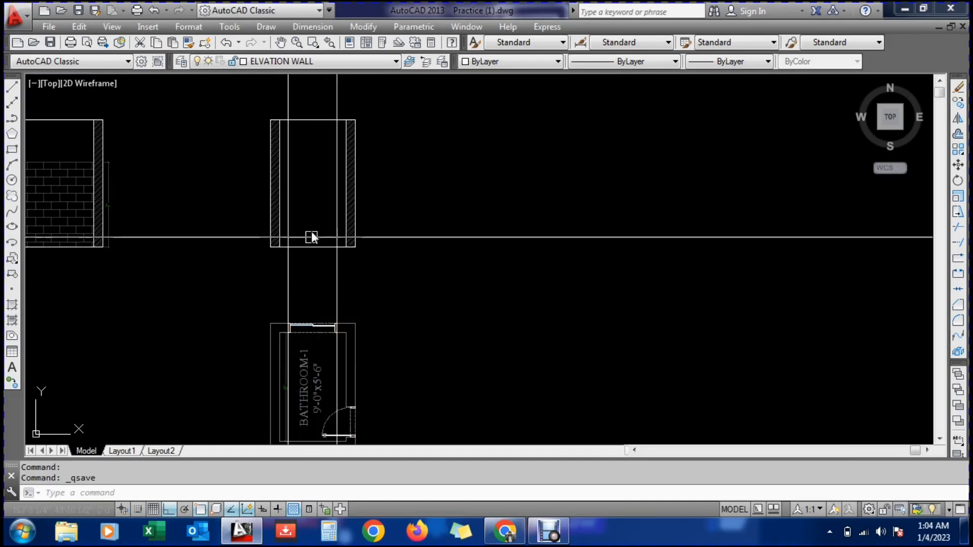
{"action": "type", "text": "DLI"}
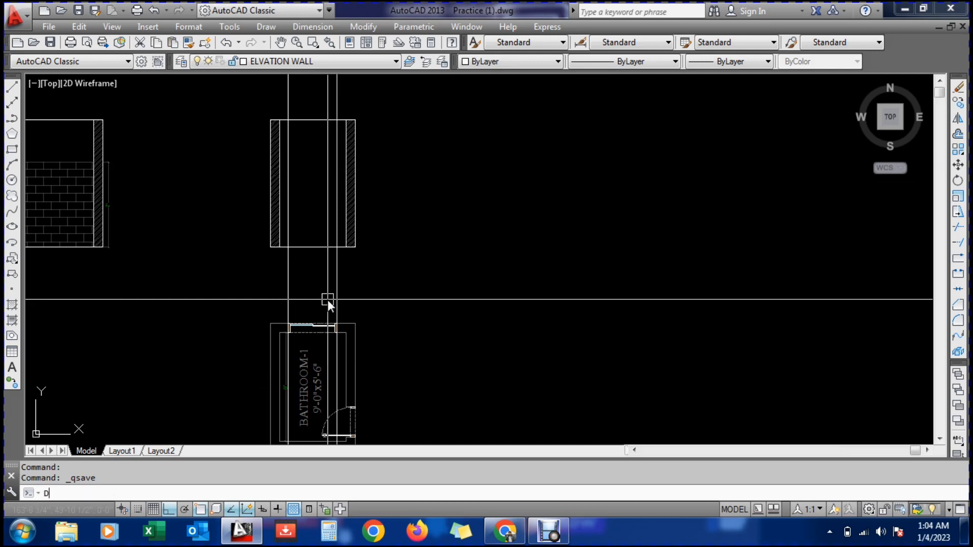
{"action": "key", "text": "Return"}
{"action": "scroll", "coordinate": [330, 309], "scroll_direction": "up", "scroll_amount": 5}
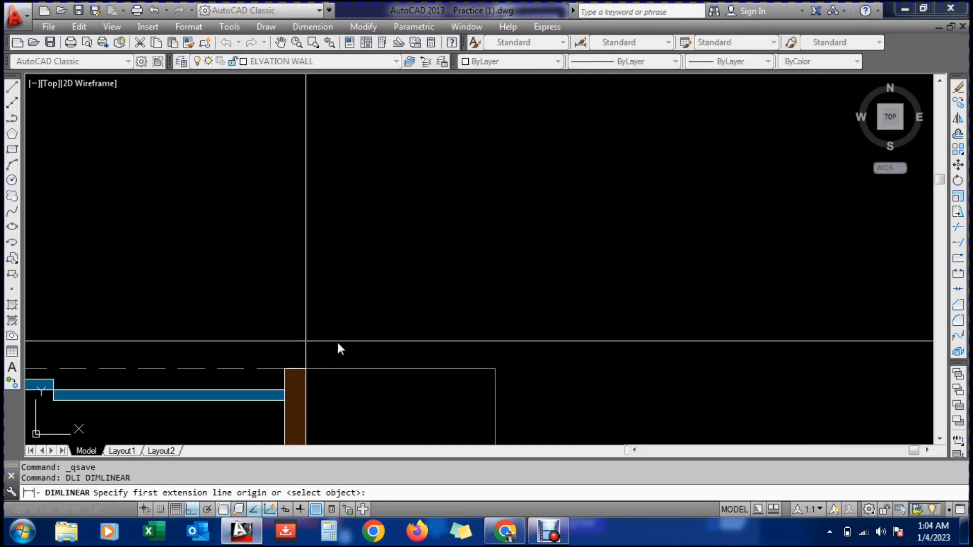
{"action": "left_click", "coordinate": [307, 367]}
{"action": "scroll", "coordinate": [318, 346], "scroll_direction": "down", "scroll_amount": 3}
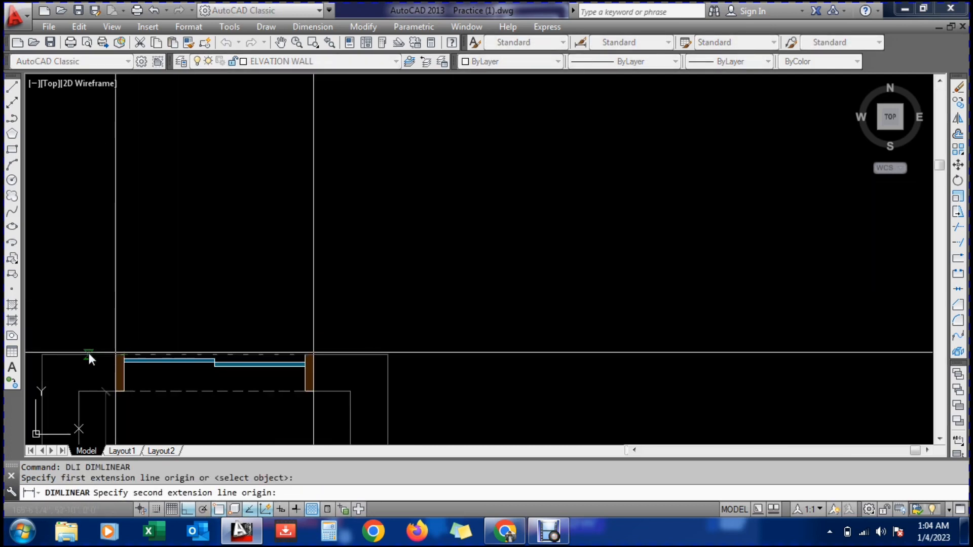
{"action": "left_click", "coordinate": [116, 354]}
{"action": "left_click", "coordinate": [200, 328]}
{"action": "scroll", "coordinate": [208, 337], "scroll_direction": "down", "scroll_amount": 4}
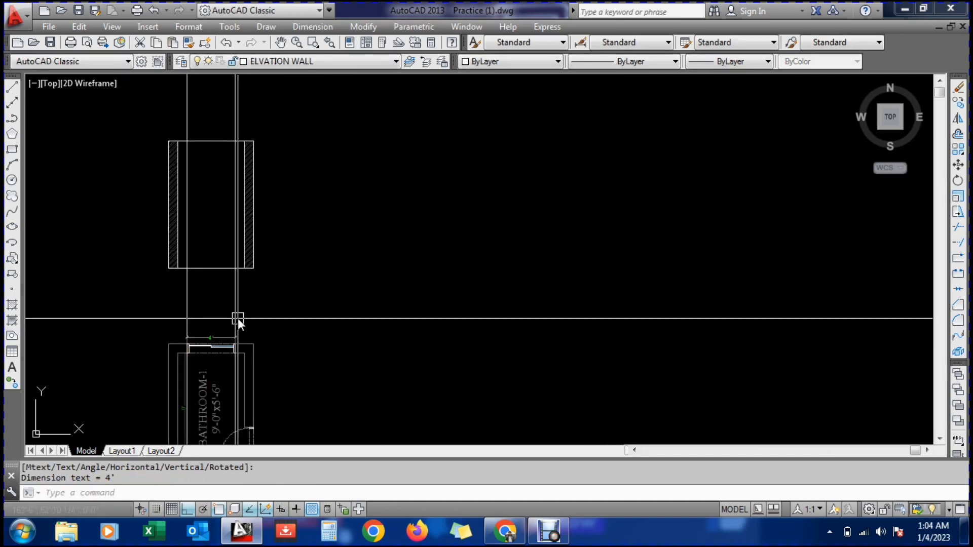
{"action": "scroll", "coordinate": [215, 237], "scroll_direction": "up", "scroll_amount": 4}
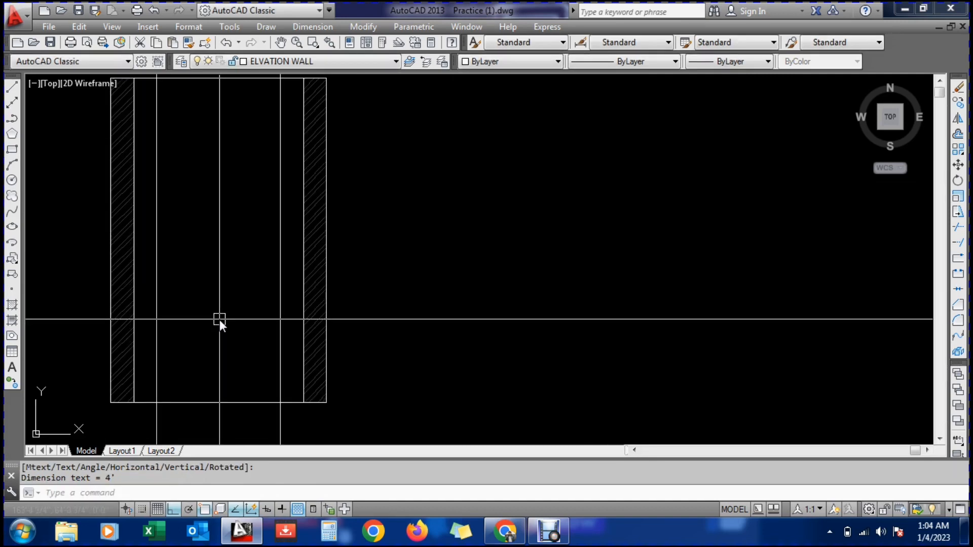
{"action": "scroll", "coordinate": [220, 321], "scroll_direction": "down", "scroll_amount": 4}
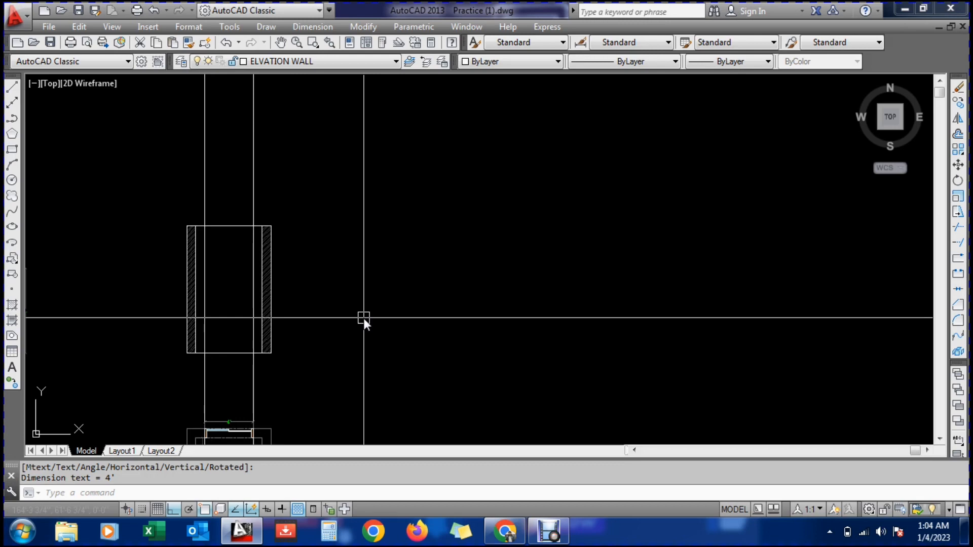
{"action": "scroll", "coordinate": [322, 287], "scroll_direction": "down", "scroll_amount": 3}
{"action": "scroll", "coordinate": [322, 370], "scroll_direction": "up", "scroll_amount": 6}
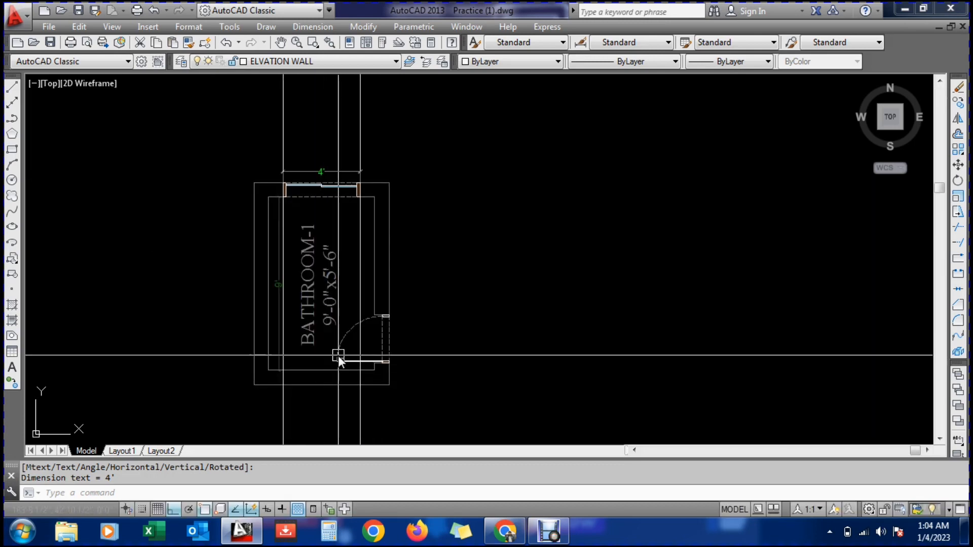
Offset the floor line of the window wall's elevation upward by 7' to mark the lintel and tile height
{"action": "scroll", "coordinate": [355, 339], "scroll_direction": "up", "scroll_amount": 4}
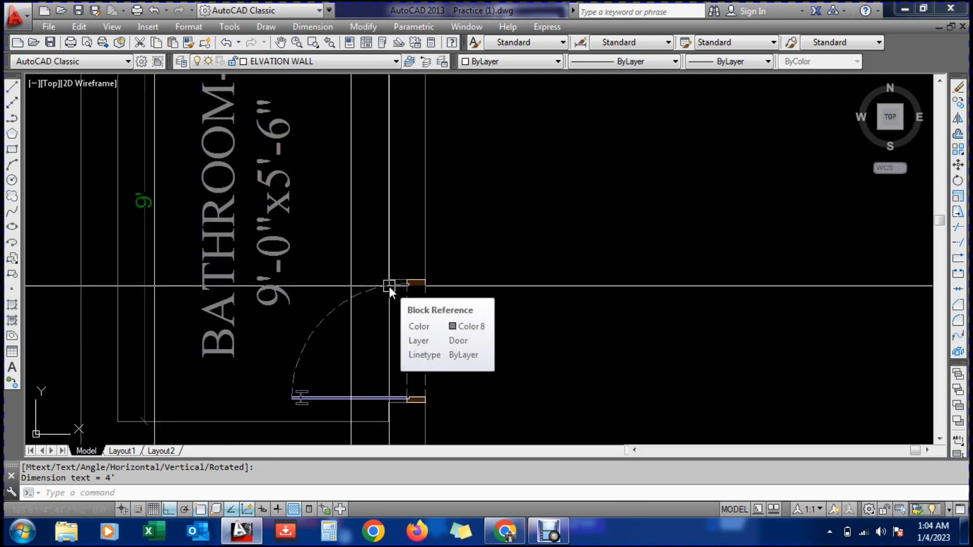
{"action": "scroll", "coordinate": [368, 370], "scroll_direction": "down", "scroll_amount": 4}
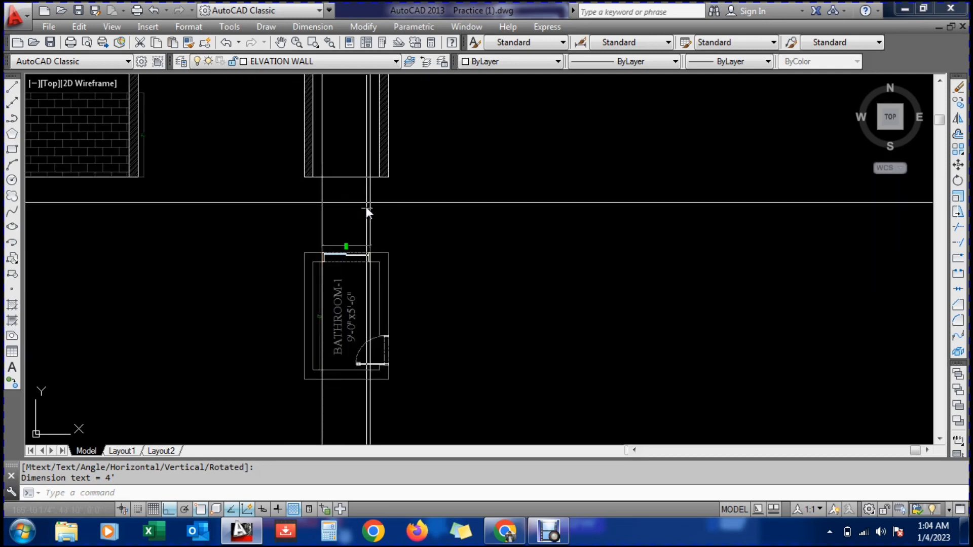
{"action": "scroll", "coordinate": [366, 207], "scroll_direction": "down", "scroll_amount": 5}
{"action": "scroll", "coordinate": [359, 214], "scroll_direction": "up", "scroll_amount": 5}
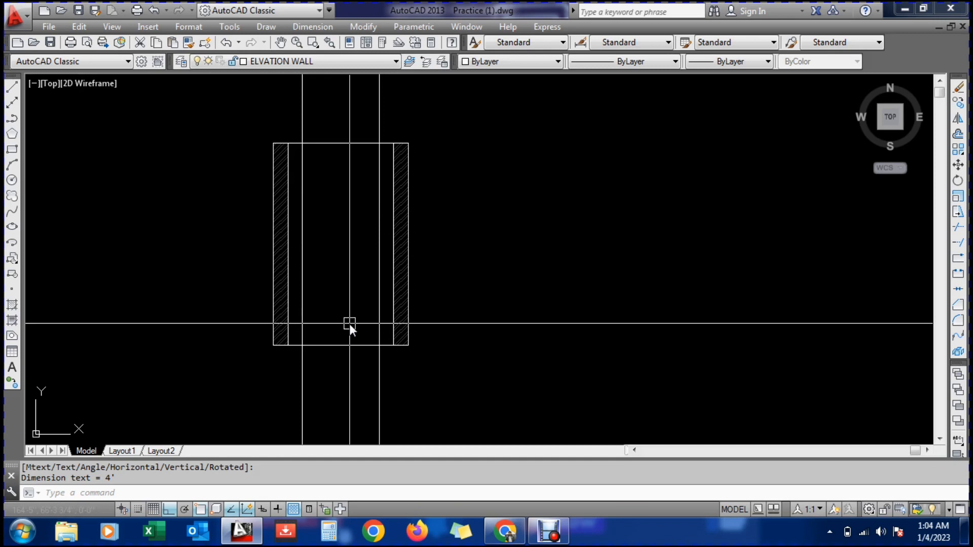
{"action": "key", "text": "Return"}
{"action": "type", "text": "7'"}
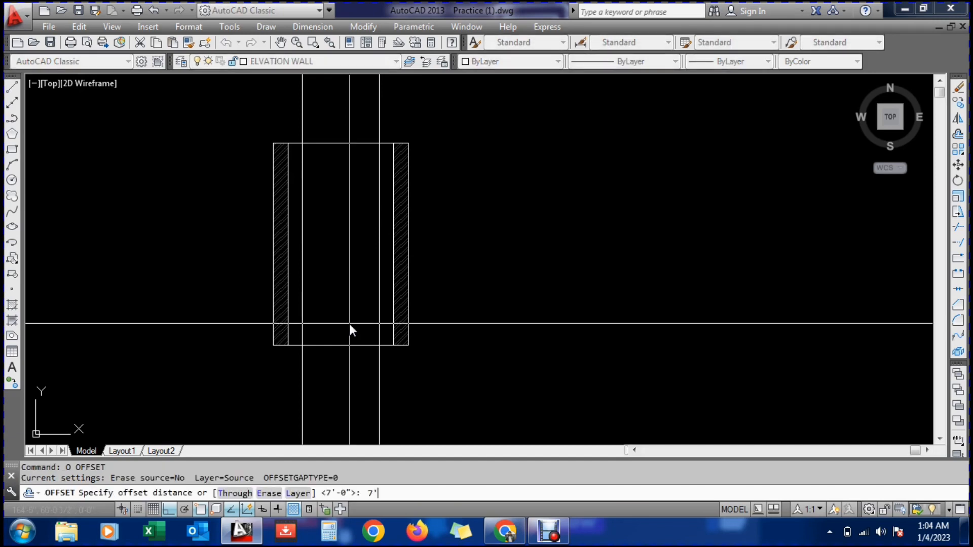
{"action": "key", "text": "Return"}
{"action": "left_click", "coordinate": [349, 347]}
{"action": "left_click", "coordinate": [348, 232]}
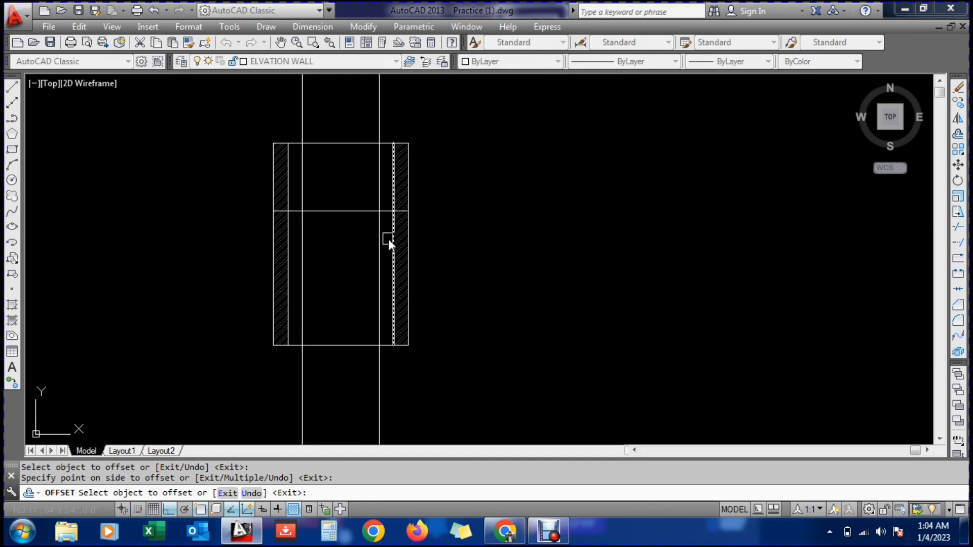
Add a vertical linear dimension from the floor line to the offset line, just outside the elevation's right wall
{"action": "key", "text": "Escape"}
{"action": "key", "text": "Escape"}
{"action": "type", "text": "DIMLI"}
{"action": "key", "text": "Return"}
{"action": "left_click", "coordinate": [407, 210]}
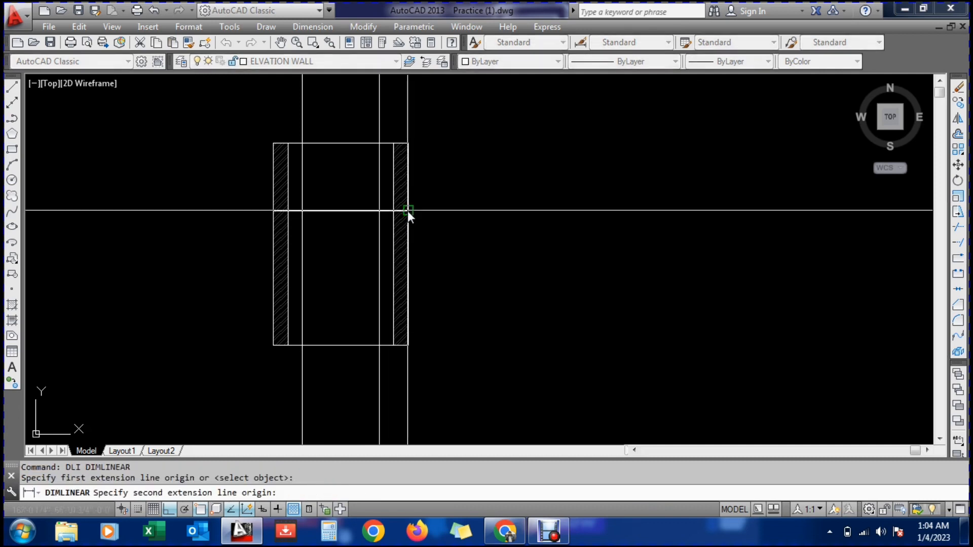
{"action": "left_click", "coordinate": [409, 346]}
{"action": "left_click", "coordinate": [419, 330]}
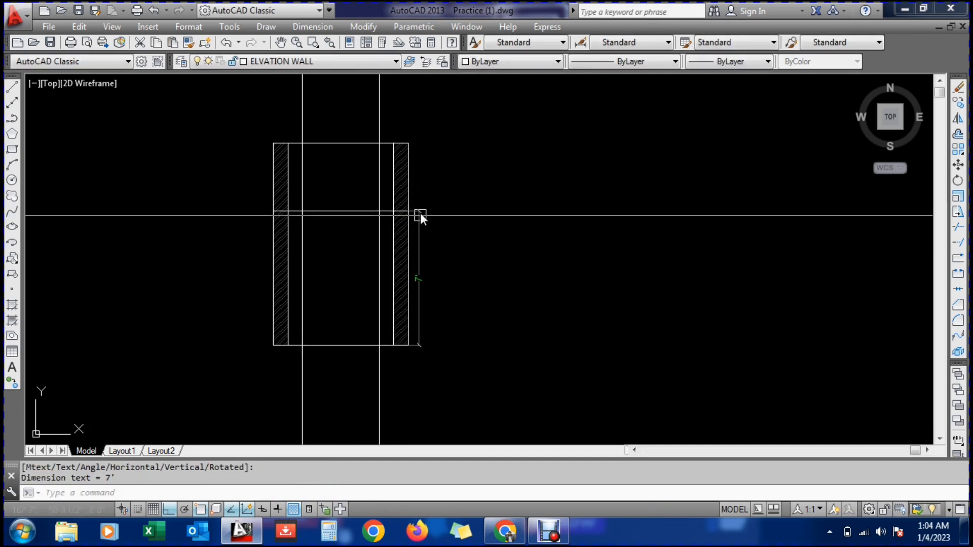
{"action": "scroll", "coordinate": [420, 210], "scroll_direction": "up", "scroll_amount": 5}
{"action": "left_click", "coordinate": [372, 213]}
{"action": "scroll", "coordinate": [434, 239], "scroll_direction": "down", "scroll_amount": 4}
{"action": "key", "text": "Escape"}
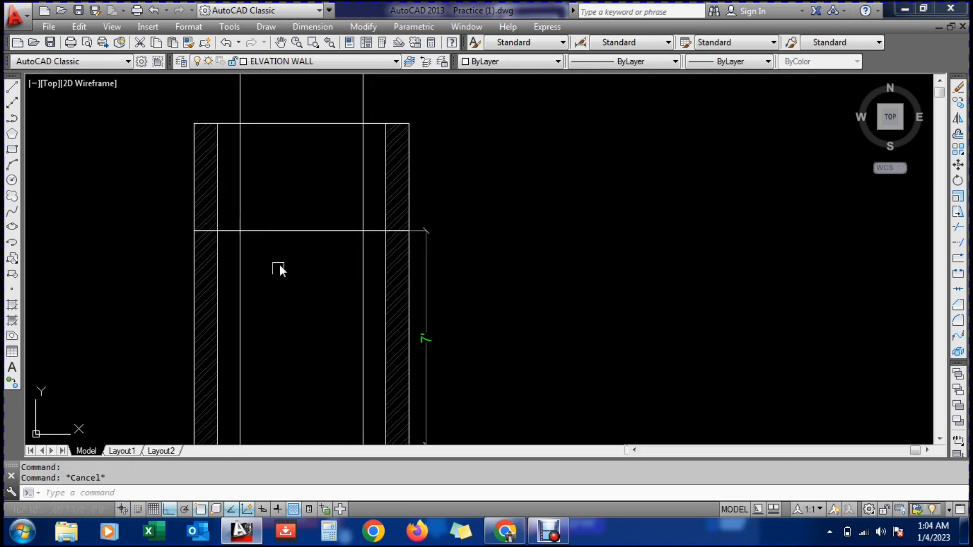
Examine Bathroom-1's window in the rotated plan and in the full floor plan, comparing it with the elevations
{"action": "scroll", "coordinate": [292, 283], "scroll_direction": "down", "scroll_amount": 4}
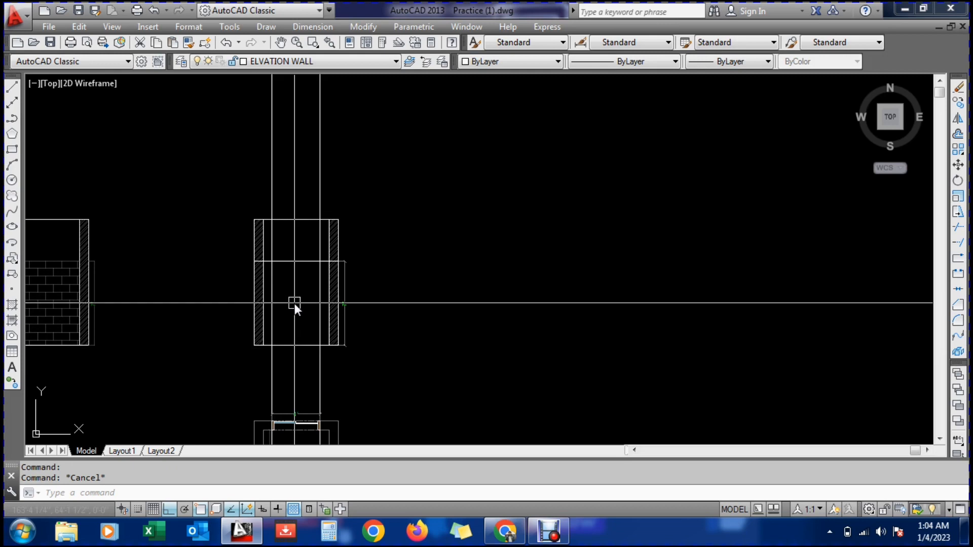
{"action": "scroll", "coordinate": [294, 303], "scroll_direction": "up", "scroll_amount": 4}
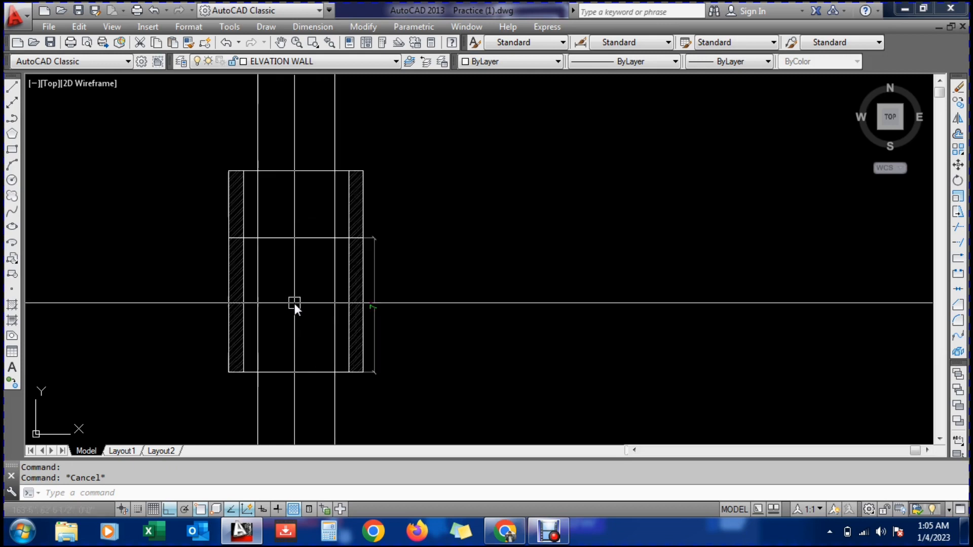
{"action": "scroll", "coordinate": [314, 275], "scroll_direction": "down", "scroll_amount": 6}
{"action": "scroll", "coordinate": [309, 381], "scroll_direction": "up", "scroll_amount": 6}
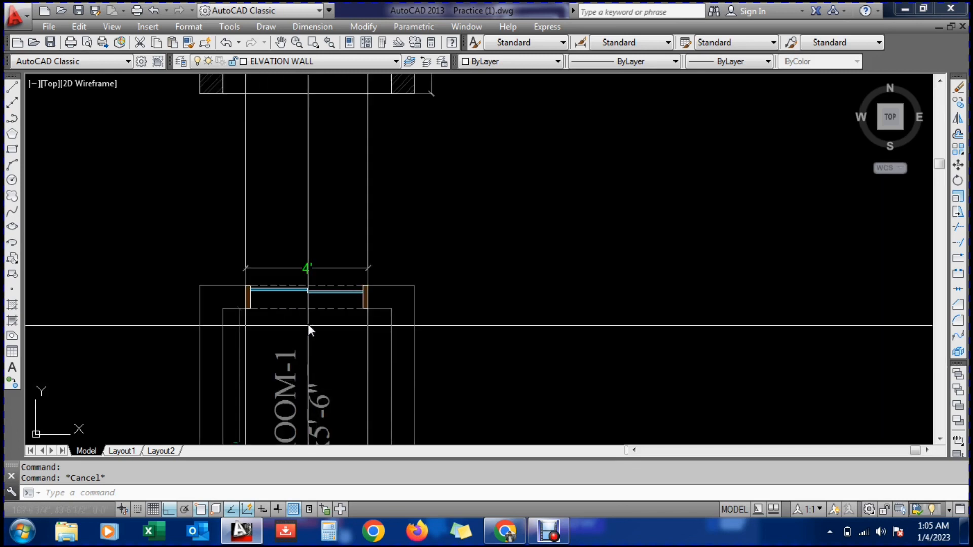
{"action": "scroll", "coordinate": [308, 330], "scroll_direction": "down", "scroll_amount": 8}
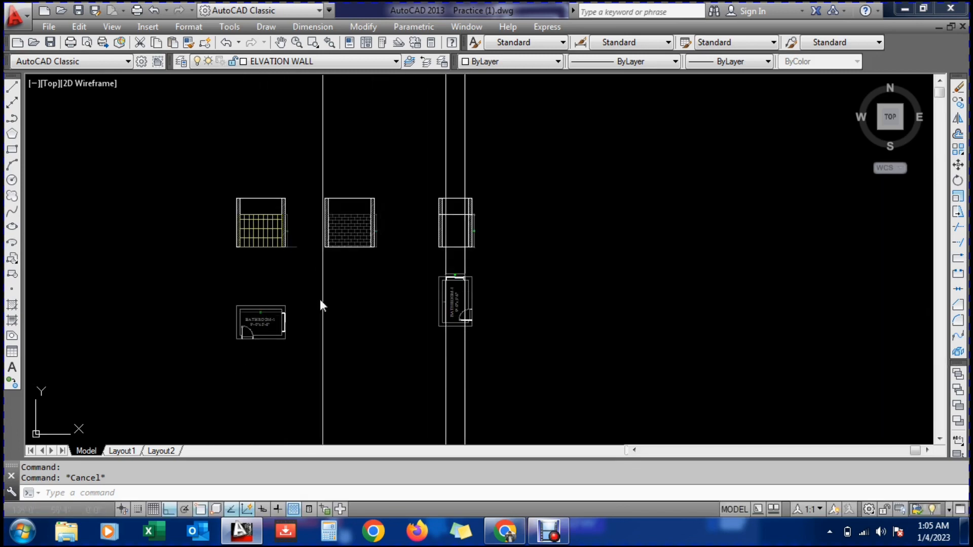
{"action": "scroll", "coordinate": [360, 252], "scroll_direction": "up", "scroll_amount": 5}
{"action": "scroll", "coordinate": [377, 260], "scroll_direction": "down", "scroll_amount": 5}
{"action": "type", "text": "z"}
{"action": "key", "text": "Return"}
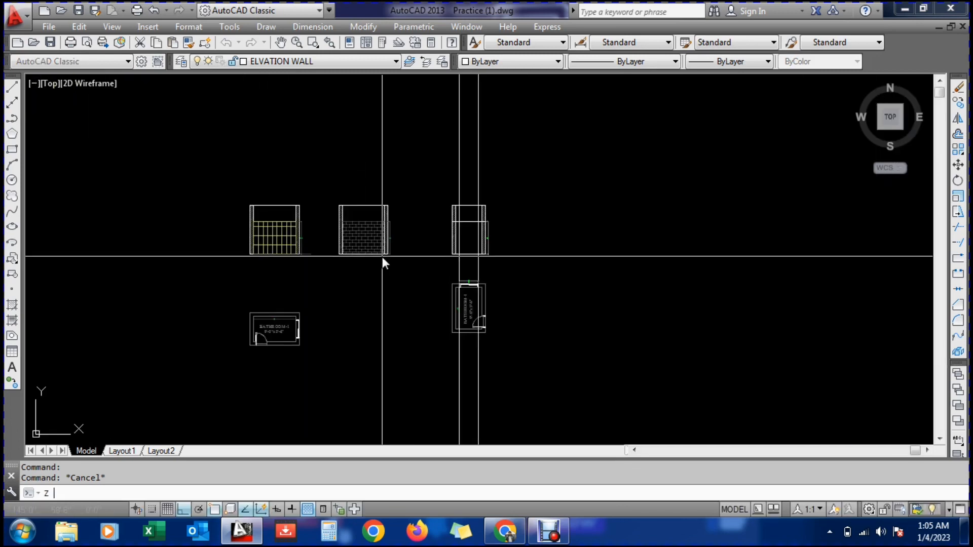
{"action": "type", "text": "e"}
{"action": "key", "text": "Return"}
{"action": "scroll", "coordinate": [259, 244], "scroll_direction": "up", "scroll_amount": 8}
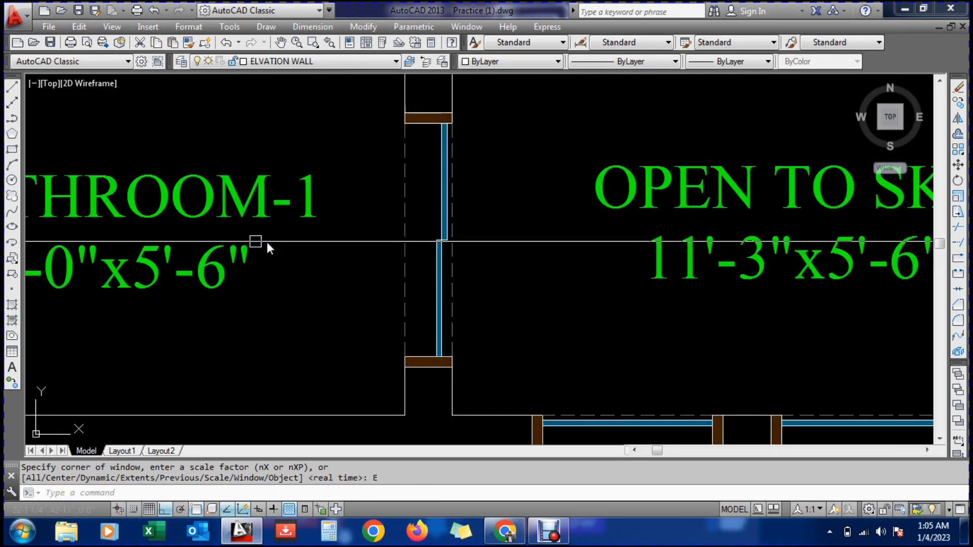
{"action": "scroll", "coordinate": [431, 193], "scroll_direction": "down", "scroll_amount": 4}
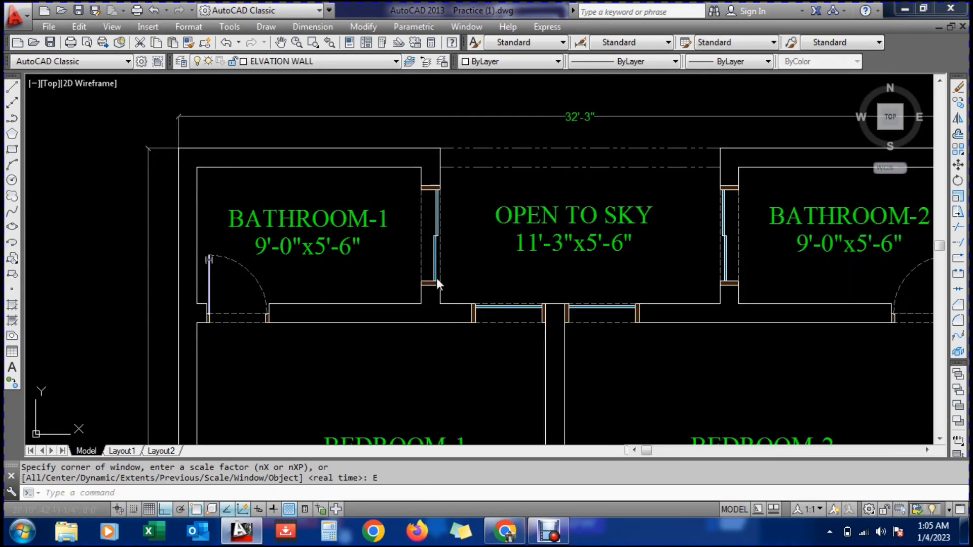
{"action": "mouse_move", "coordinate": [434, 196]}
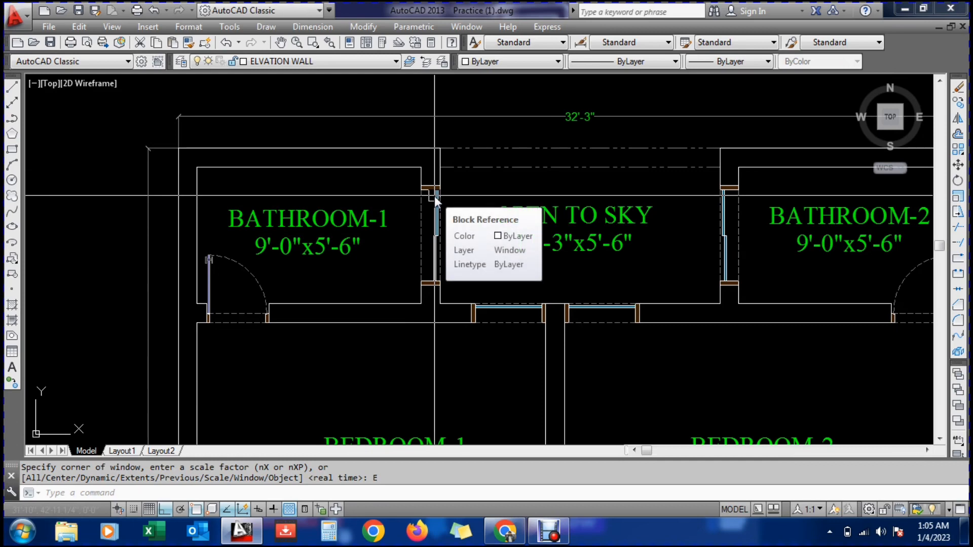
{"action": "scroll", "coordinate": [446, 251], "scroll_direction": "down", "scroll_amount": 6}
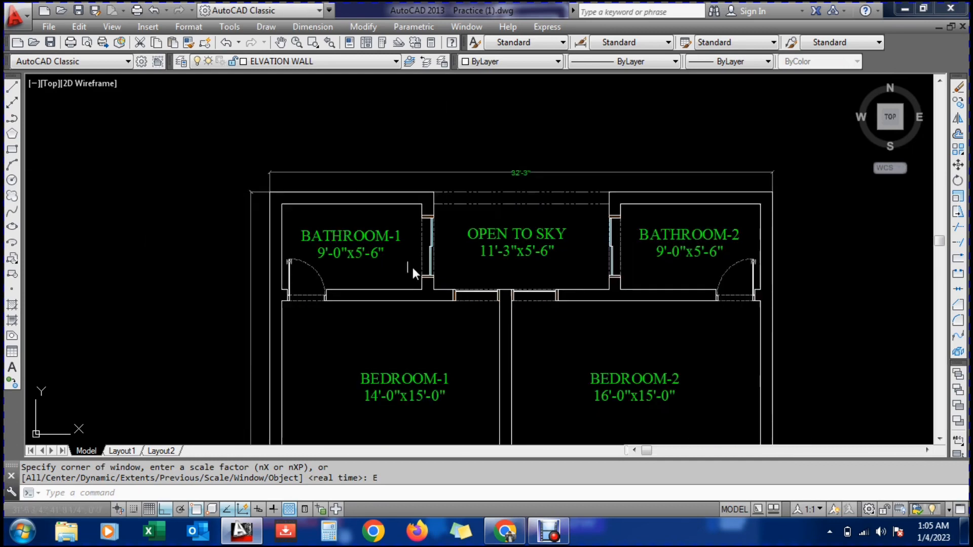
Offset the upper horizontal line of the window wall's elevation downward by 2' to form the window sill line
{"action": "scroll", "coordinate": [659, 263], "scroll_direction": "up", "scroll_amount": 8}
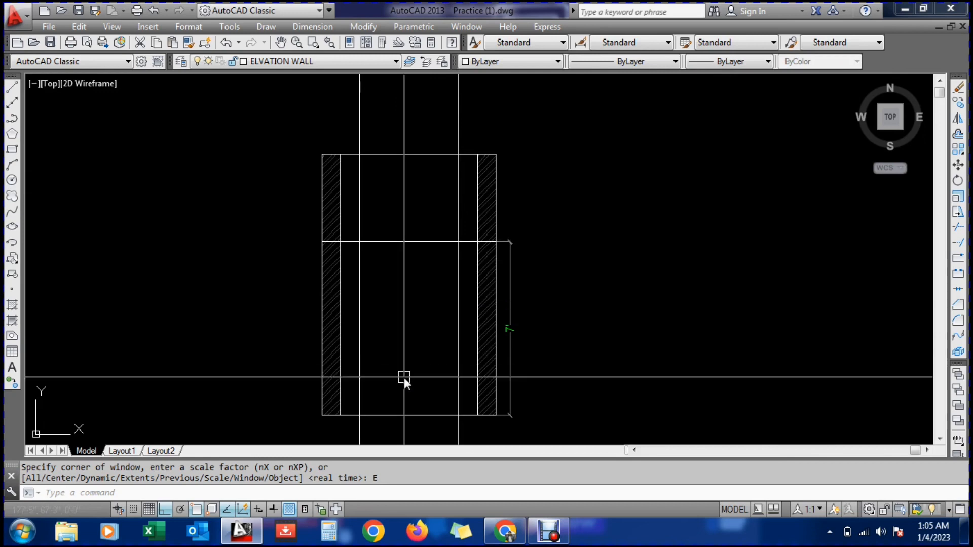
{"action": "key", "text": "Escape"}
{"action": "type", "text": "o"}
{"action": "key", "text": "Return"}
{"action": "type", "text": "2'"}
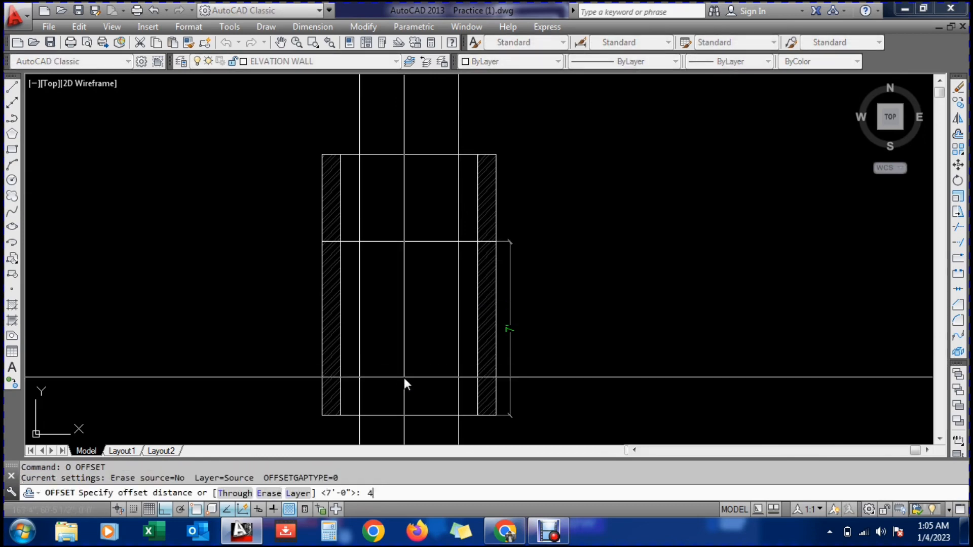
{"action": "key", "text": "Return"}
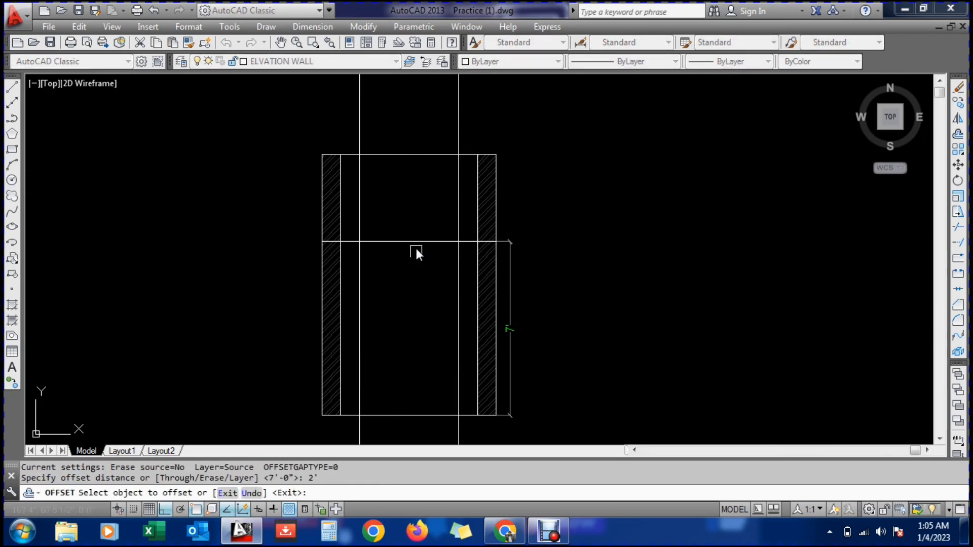
{"action": "left_click", "coordinate": [415, 248]}
{"action": "left_click", "coordinate": [415, 330]}
{"action": "key", "text": "Escape"}
{"action": "key", "text": "Escape"}
{"action": "scroll", "coordinate": [418, 324], "scroll_direction": "down", "scroll_amount": 2}
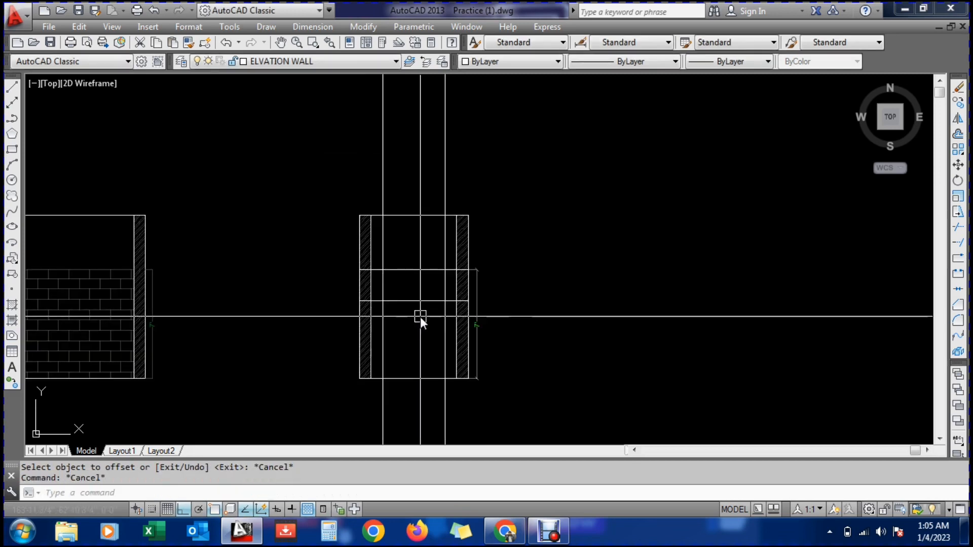
Add a vertical linear dimension from the sill line down to the floor line, placed outside the elevation's left wall
{"action": "scroll", "coordinate": [439, 355], "scroll_direction": "up", "scroll_amount": 4}
{"action": "left_click", "coordinate": [503, 257]}
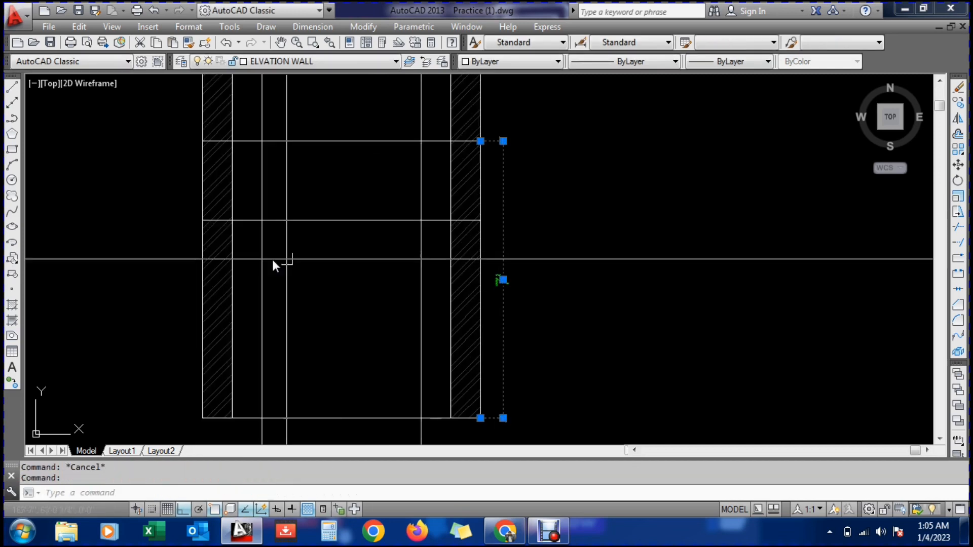
{"action": "key", "text": "Escape"}
{"action": "type", "text": "dli"}
{"action": "key", "text": "Return"}
{"action": "left_click", "coordinate": [261, 220]}
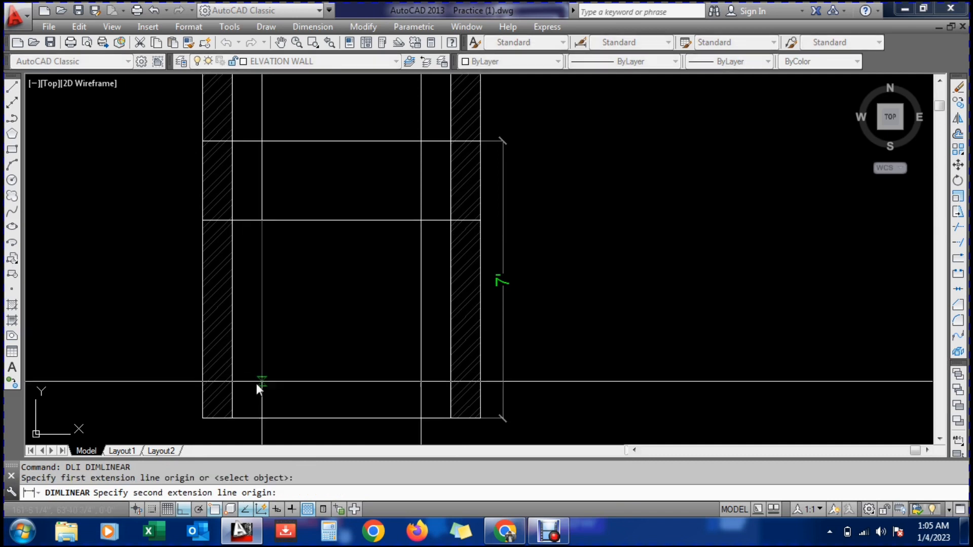
{"action": "left_click", "coordinate": [262, 419]}
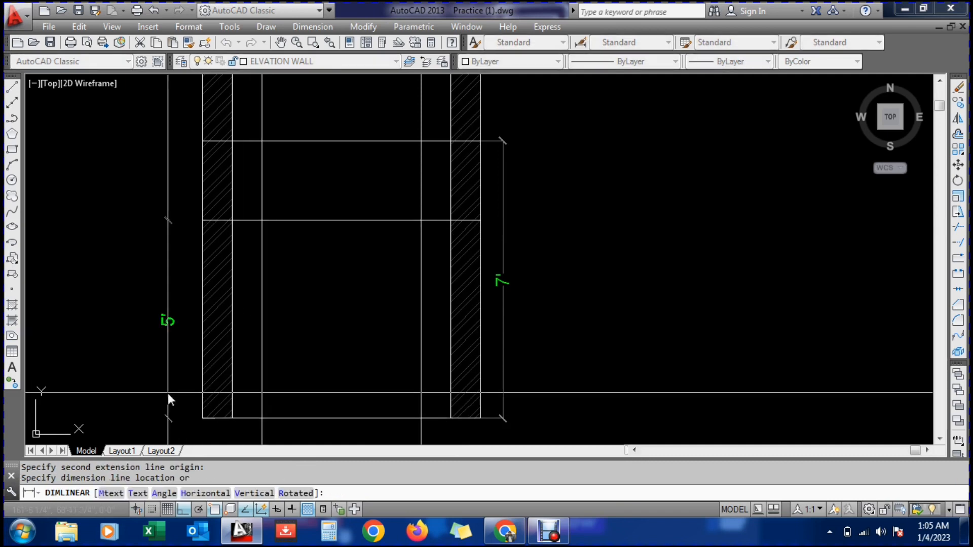
{"action": "left_click", "coordinate": [168, 355]}
Move both extension origins of the sill-height dimension to the outer edge of the left wall
{"action": "left_click", "coordinate": [191, 272]}
{"action": "left_click", "coordinate": [165, 213]}
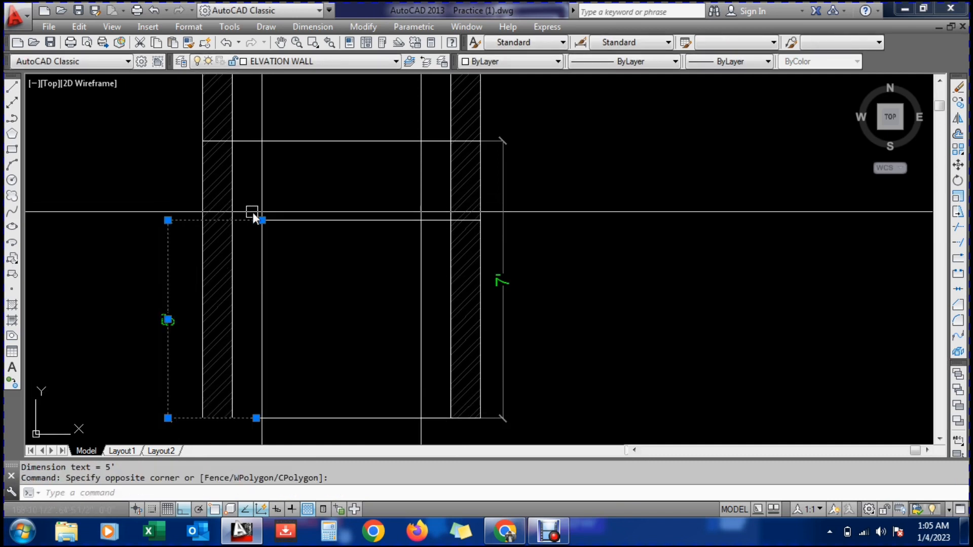
{"action": "left_click", "coordinate": [262, 220]}
{"action": "left_click", "coordinate": [201, 221]}
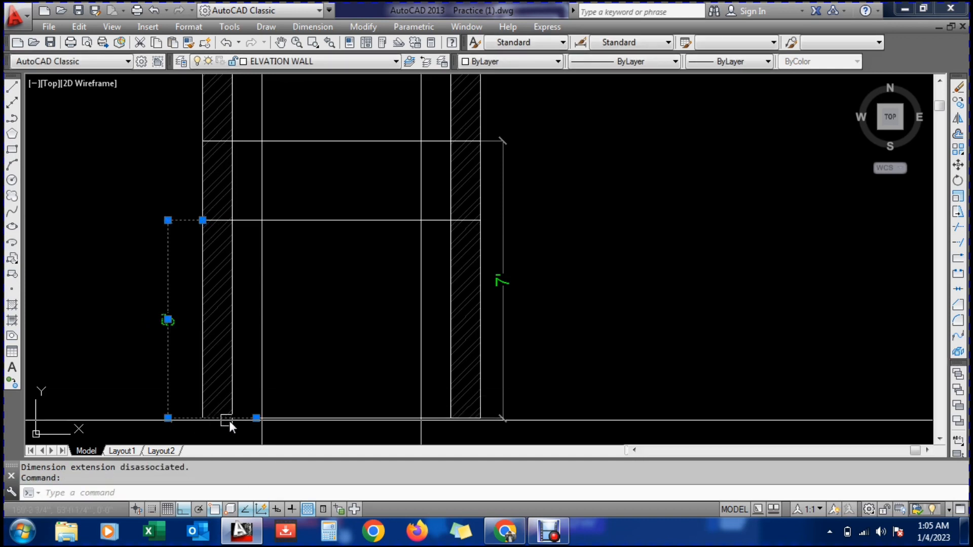
{"action": "left_click", "coordinate": [256, 418]}
{"action": "left_click", "coordinate": [203, 418]}
{"action": "key", "text": "Escape"}
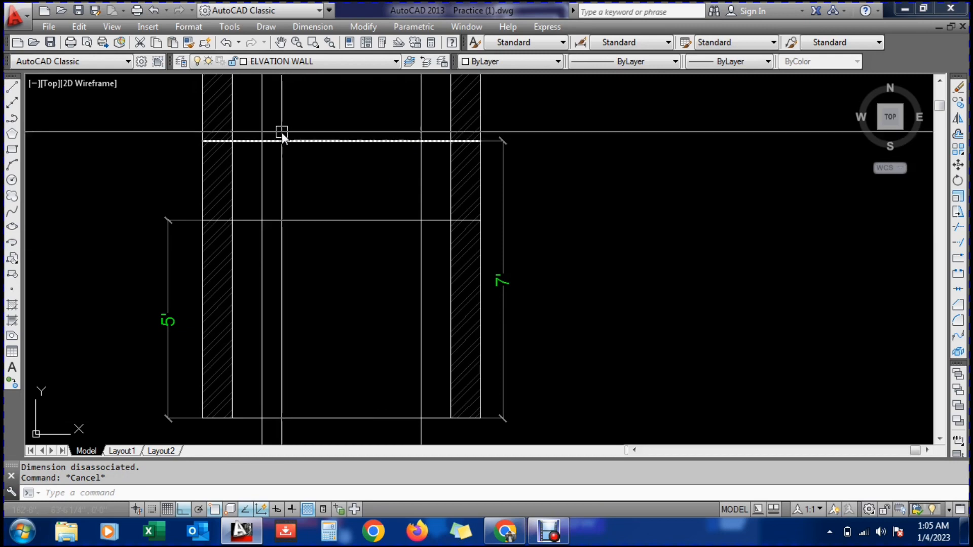
Create a blue layer named ELEVATION WIN and make it the current layer
{"action": "scroll", "coordinate": [351, 213], "scroll_direction": "down", "scroll_amount": 2}
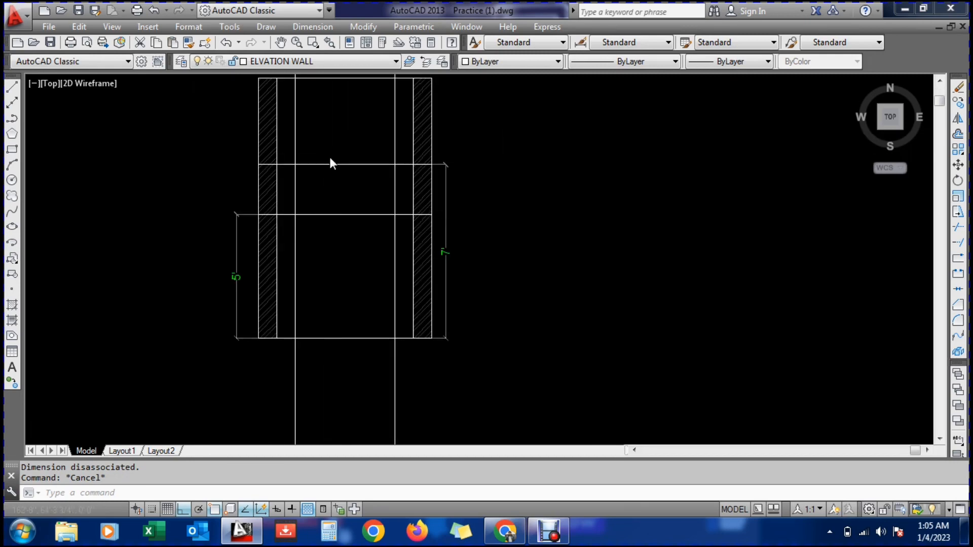
{"action": "scroll", "coordinate": [330, 156], "scroll_direction": "up", "scroll_amount": 2}
{"action": "type", "text": "LA"}
{"action": "key", "text": "Return"}
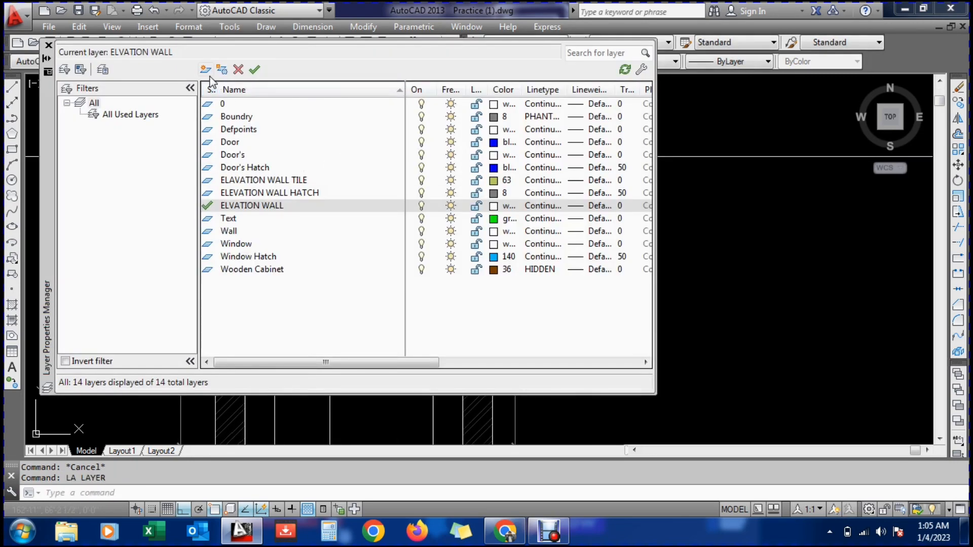
{"action": "left_click", "coordinate": [206, 70]}
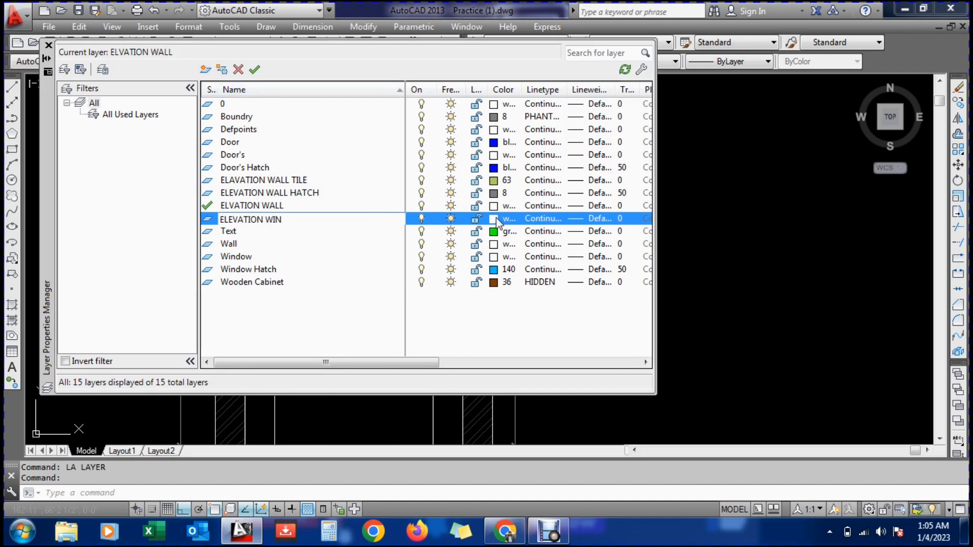
{"action": "left_click", "coordinate": [494, 218]}
{"action": "left_click", "coordinate": [431, 298]}
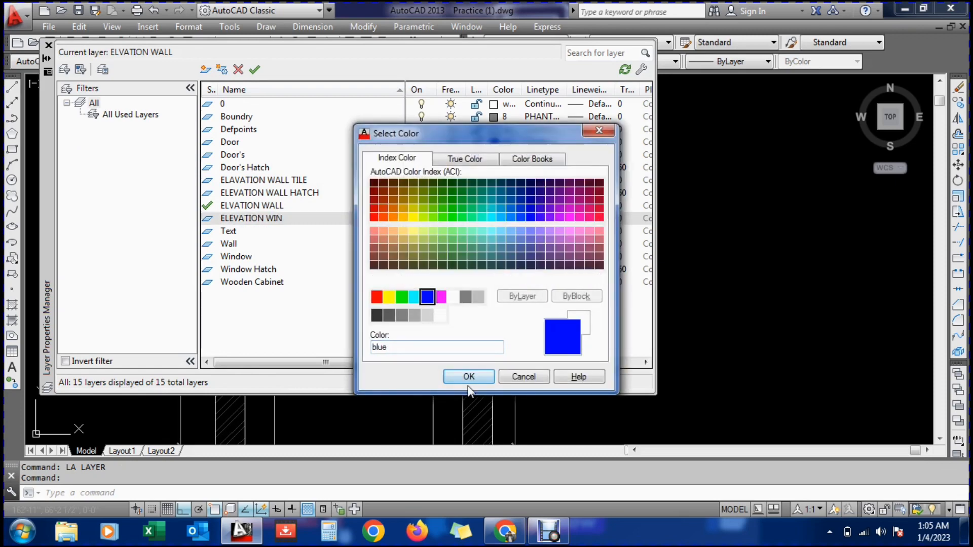
{"action": "left_click", "coordinate": [469, 377]}
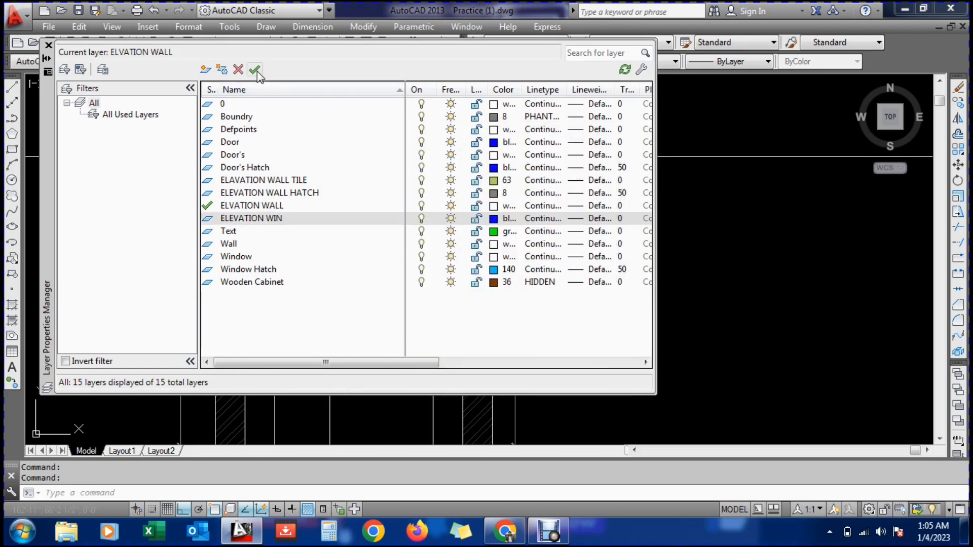
{"action": "left_click", "coordinate": [49, 46]}
Draw the window outline as a rectangle between the two vertical construction lines, from the 7' line down to the sill line
{"action": "type", "text": "rec"}
{"action": "key", "text": "Return"}
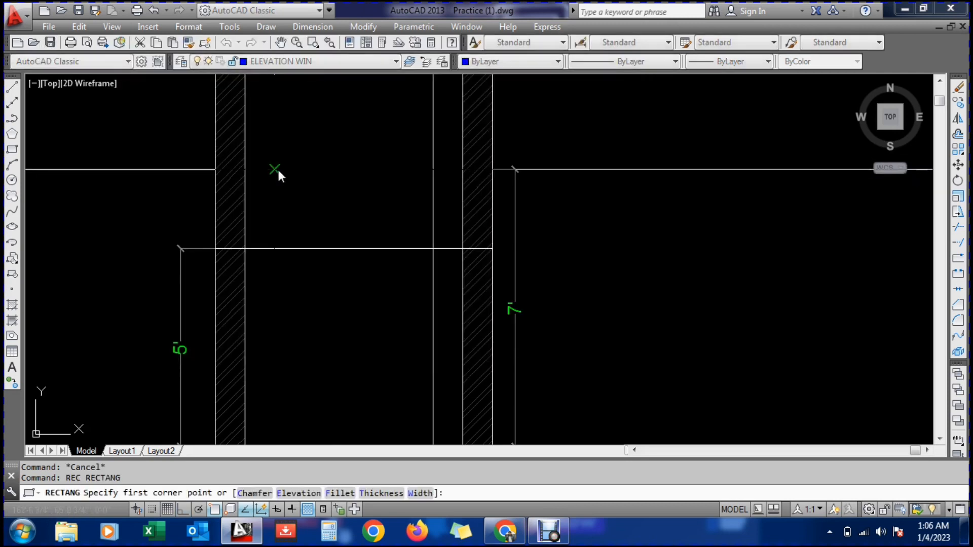
{"action": "left_click", "coordinate": [275, 168]}
{"action": "left_click", "coordinate": [433, 248]}
{"action": "key", "text": "Escape"}
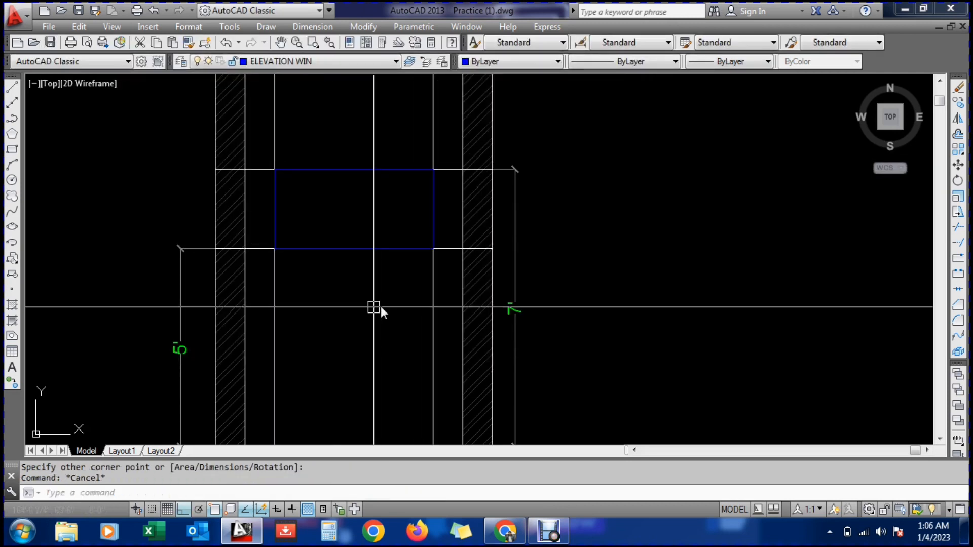
Erase the two vertical construction lines and the horizontal 7' and sill lines around the window outline, and save the drawing
{"action": "key", "text": "Escape"}
{"action": "type", "text": "e"}
{"action": "key", "text": "Return"}
{"action": "left_click", "coordinate": [439, 156]}
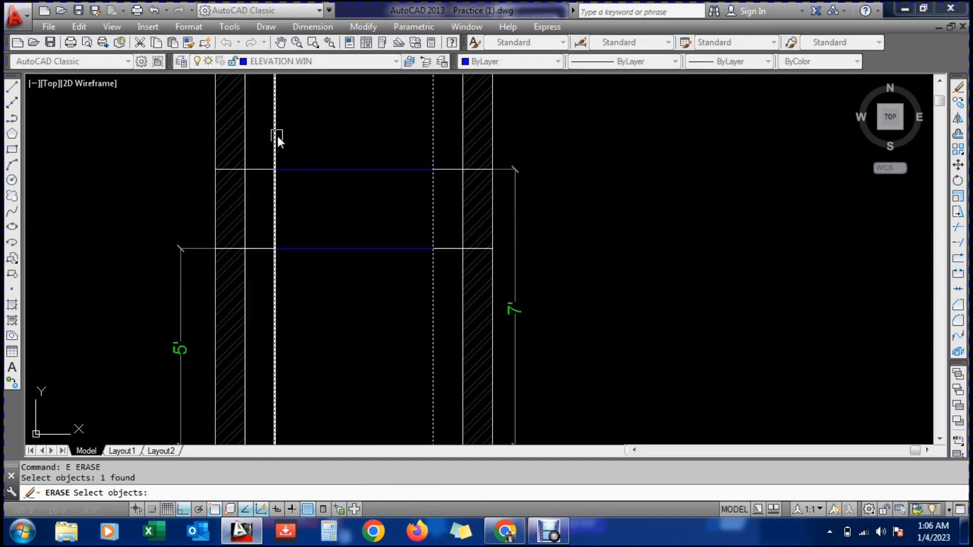
{"action": "left_click", "coordinate": [276, 137]}
{"action": "key", "text": "Return"}
{"action": "key", "text": "Return"}
{"action": "left_click", "coordinate": [258, 169]}
{"action": "left_click", "coordinate": [259, 248]}
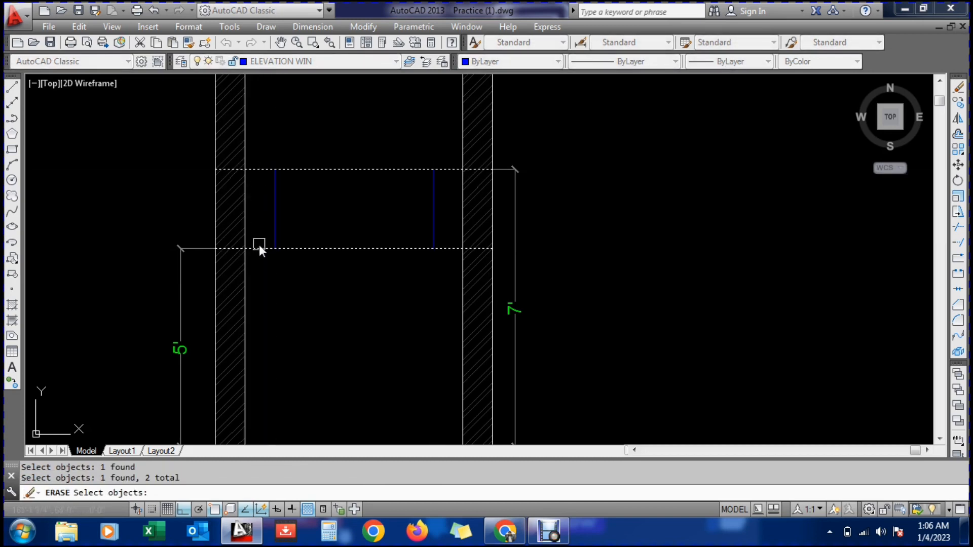
{"action": "key", "text": "Return"}
{"action": "scroll", "coordinate": [471, 235], "scroll_direction": "down", "scroll_amount": 4}
{"action": "scroll", "coordinate": [483, 235], "scroll_direction": "up", "scroll_amount": 2}
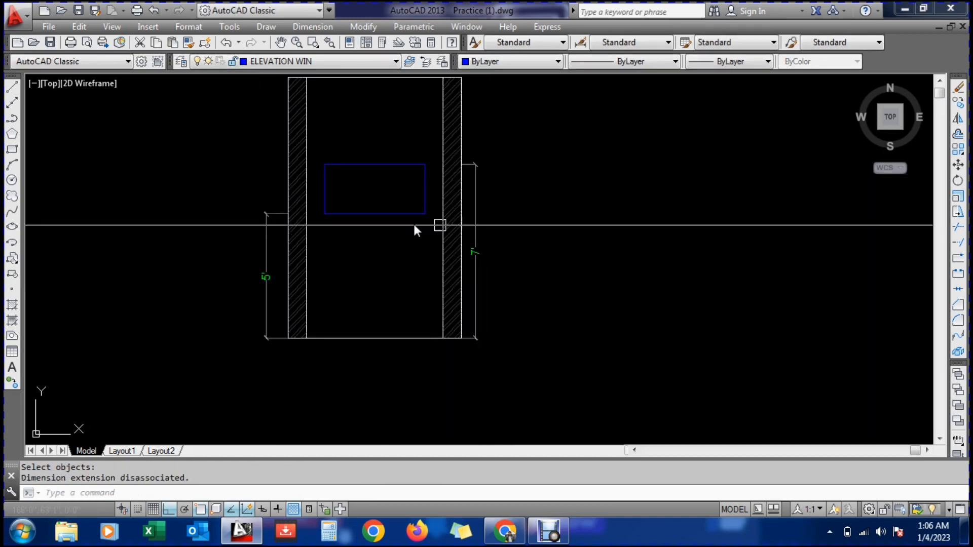
{"action": "scroll", "coordinate": [350, 314], "scroll_direction": "down", "scroll_amount": 5}
{"action": "key", "text": "ctrl+s"}
Offset the window outline 2" inward to form the outer frame
{"action": "scroll", "coordinate": [360, 223], "scroll_direction": "up", "scroll_amount": 4}
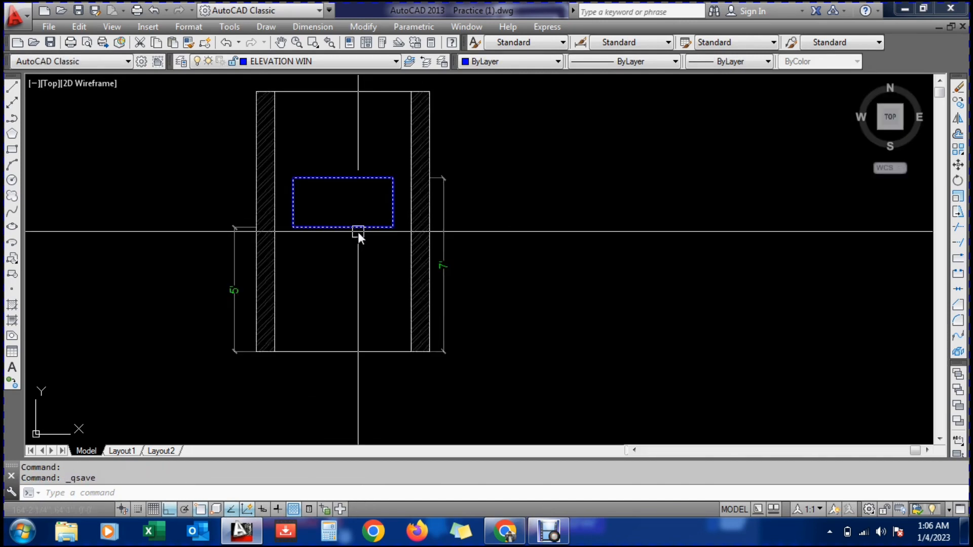
{"action": "scroll", "coordinate": [358, 229], "scroll_direction": "up", "scroll_amount": 4}
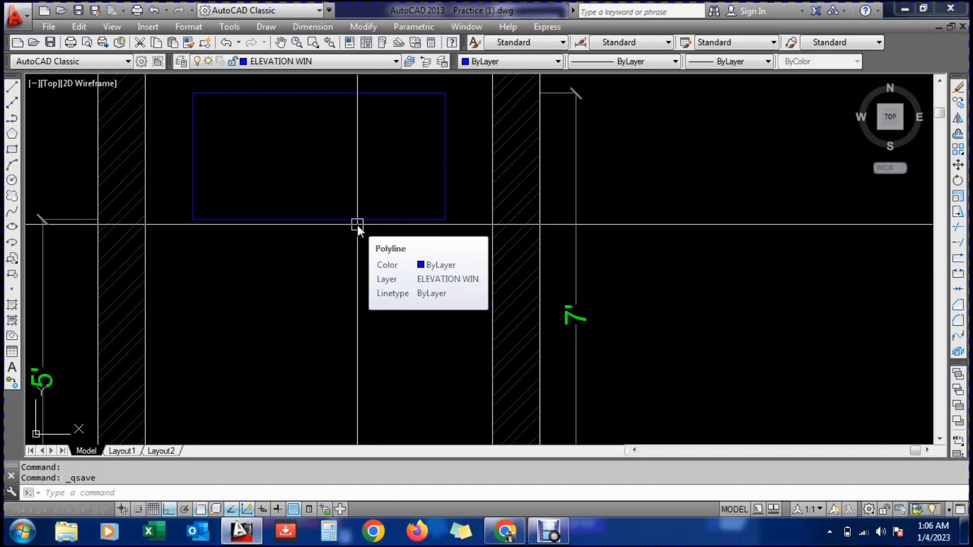
{"action": "scroll", "coordinate": [357, 225], "scroll_direction": "down", "scroll_amount": 6}
{"action": "scroll", "coordinate": [411, 268], "scroll_direction": "up", "scroll_amount": 6}
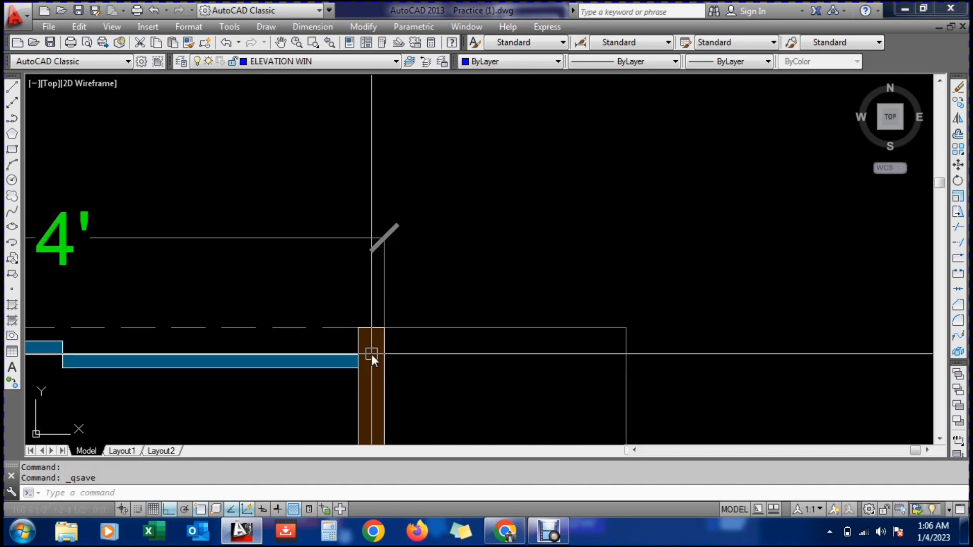
{"action": "scroll", "coordinate": [390, 357], "scroll_direction": "down", "scroll_amount": 4}
{"action": "scroll", "coordinate": [395, 357], "scroll_direction": "down", "scroll_amount": 4}
{"action": "scroll", "coordinate": [358, 200], "scroll_direction": "up", "scroll_amount": 7}
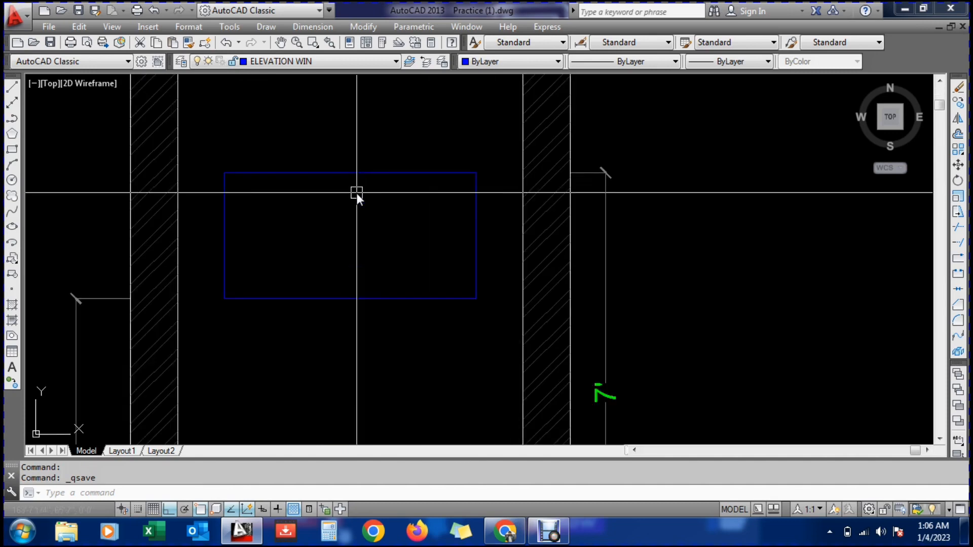
{"action": "type", "text": "o"}
{"action": "key", "text": "Return"}
{"action": "type", "text": "2"}
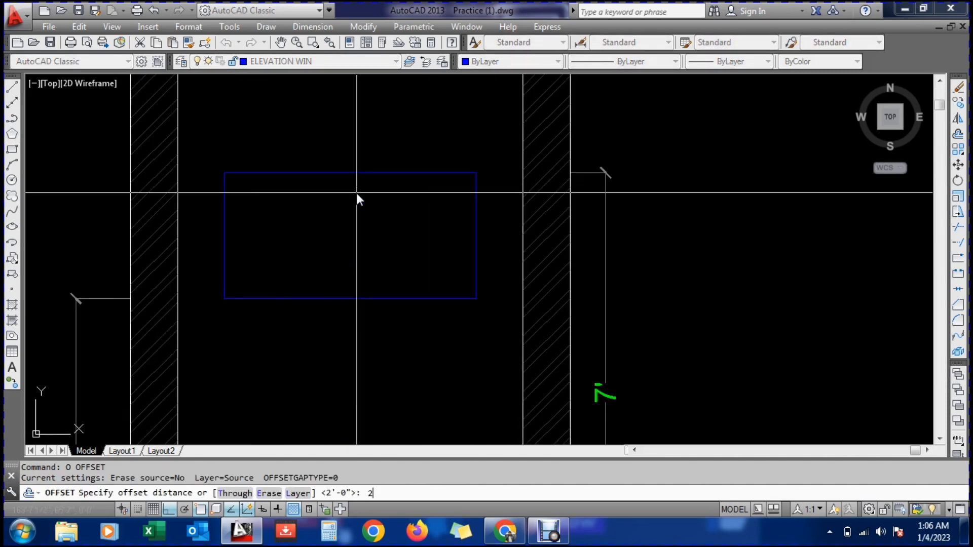
{"action": "key", "text": "Return"}
{"action": "left_click", "coordinate": [337, 172]}
{"action": "left_click", "coordinate": [337, 223]}
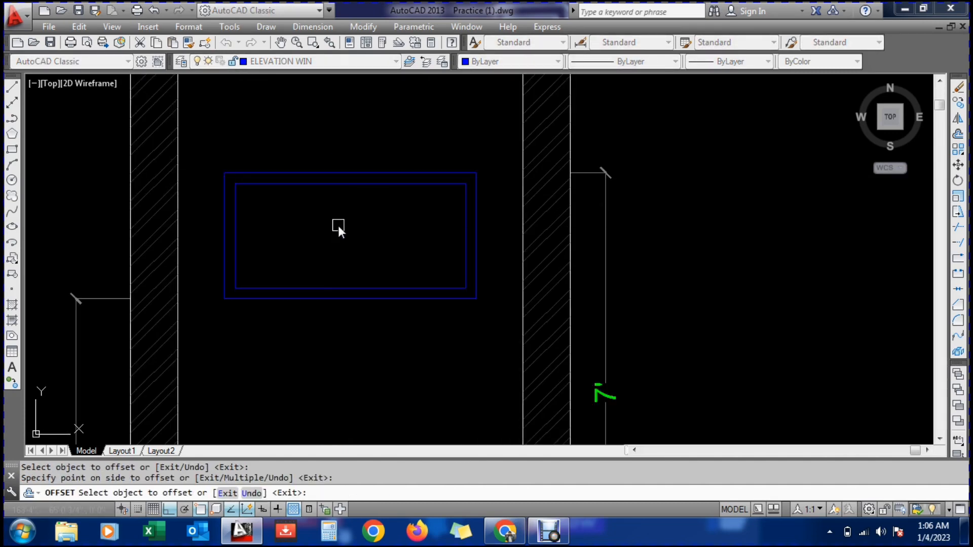
{"action": "key", "text": "Escape"}
Offset the inner frame rectangle another 2" inward to form the sash border
{"action": "scroll", "coordinate": [340, 218], "scroll_direction": "down", "scroll_amount": 8}
{"action": "scroll", "coordinate": [349, 399], "scroll_direction": "up", "scroll_amount": 6}
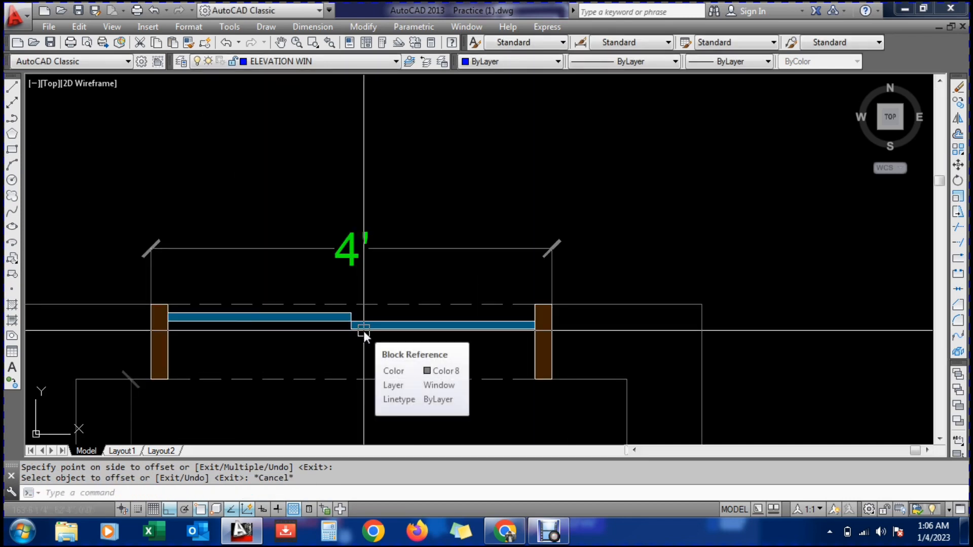
{"action": "scroll", "coordinate": [375, 350], "scroll_direction": "down", "scroll_amount": 6}
{"action": "scroll", "coordinate": [360, 197], "scroll_direction": "up", "scroll_amount": 6}
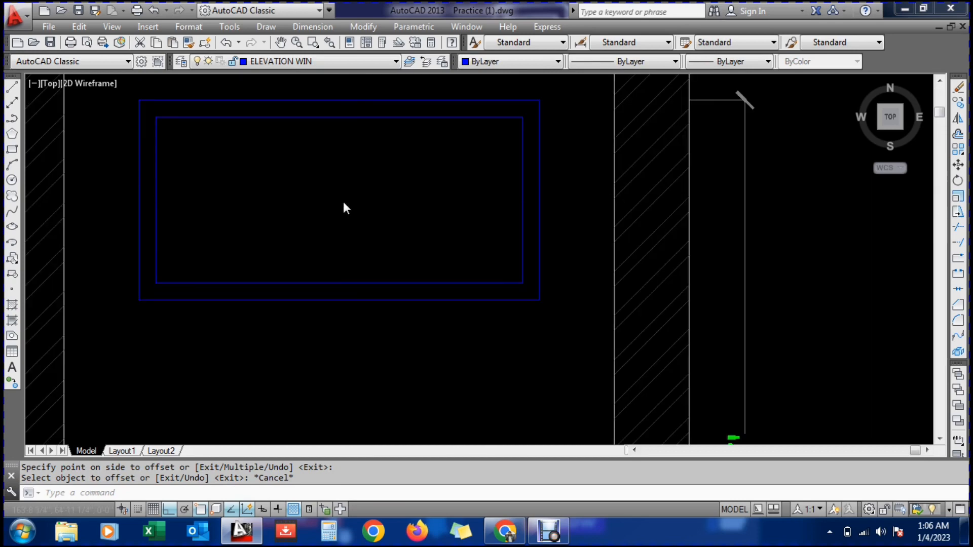
{"action": "scroll", "coordinate": [342, 202], "scroll_direction": "down", "scroll_amount": 2}
{"action": "key", "text": "Escape"}
{"action": "key", "text": "Escape"}
{"action": "scroll", "coordinate": [339, 178], "scroll_direction": "up", "scroll_amount": 2}
{"action": "type", "text": "o"}
{"action": "key", "text": "Return"}
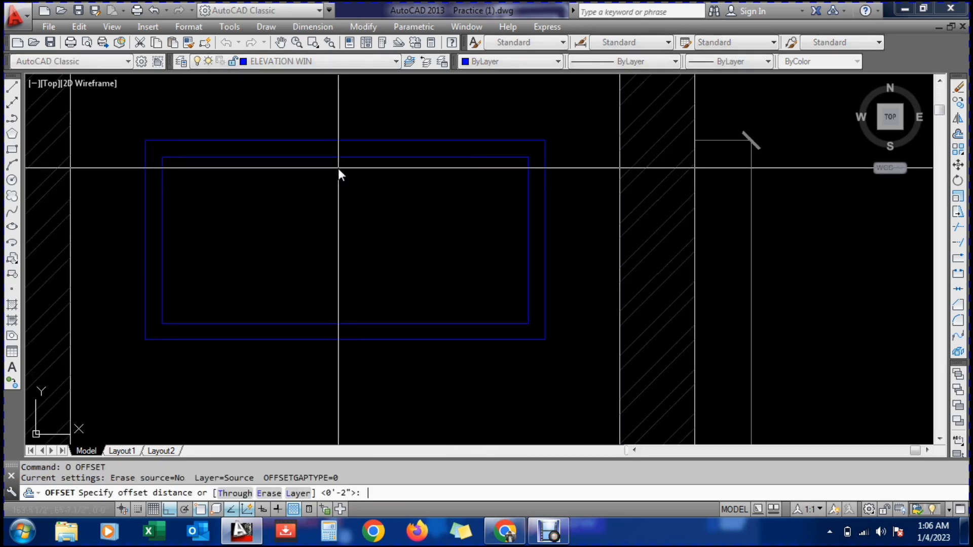
{"action": "type", "text": "2"}
{"action": "key", "text": "Return"}
{"action": "left_click", "coordinate": [336, 159]}
{"action": "left_click", "coordinate": [330, 224]}
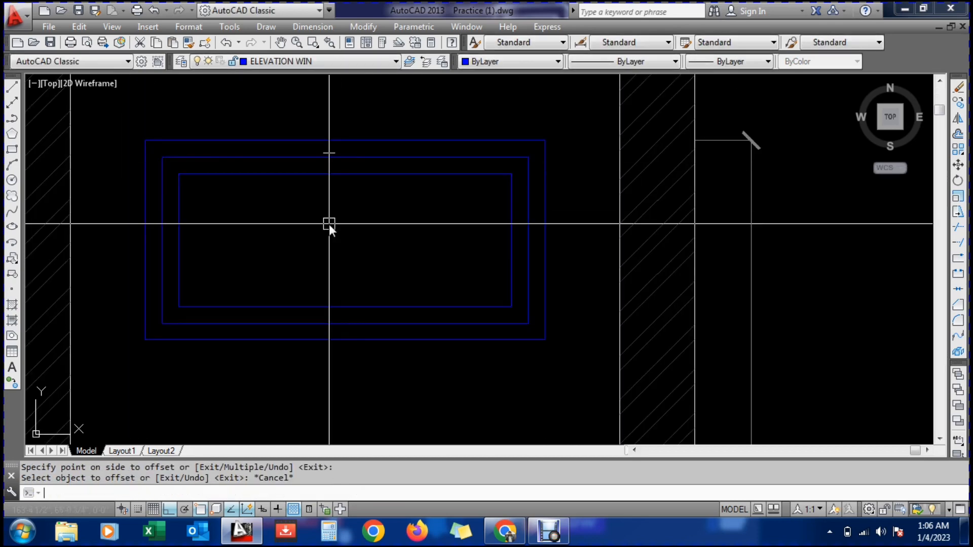
{"action": "key", "text": "Escape"}
Draw a vertical centre line between the midpoints of the window outline's bottom and top edges
{"action": "type", "text": "l"}
{"action": "key", "text": "Return"}
{"action": "left_click", "coordinate": [348, 339]}
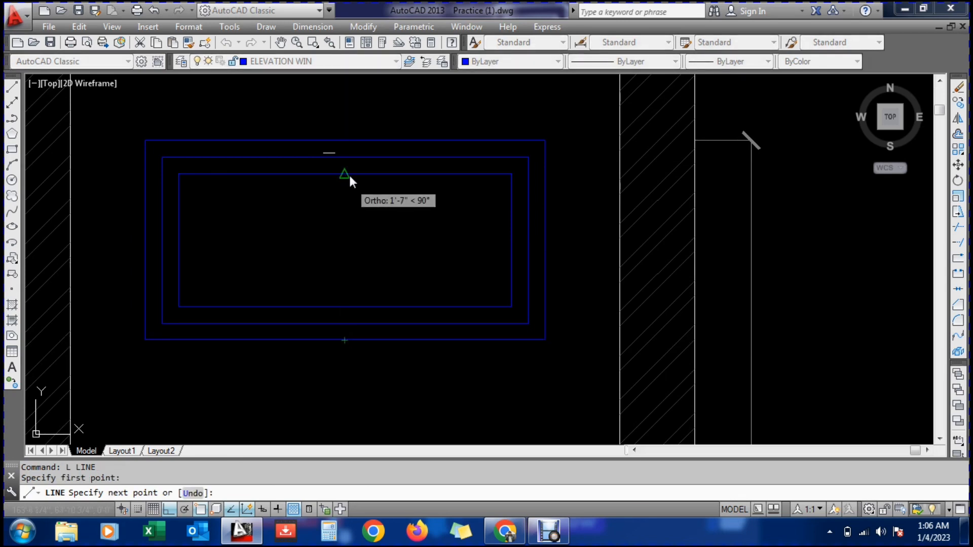
{"action": "left_click", "coordinate": [348, 142]}
{"action": "key", "text": "Escape"}
{"action": "key", "text": "Escape"}
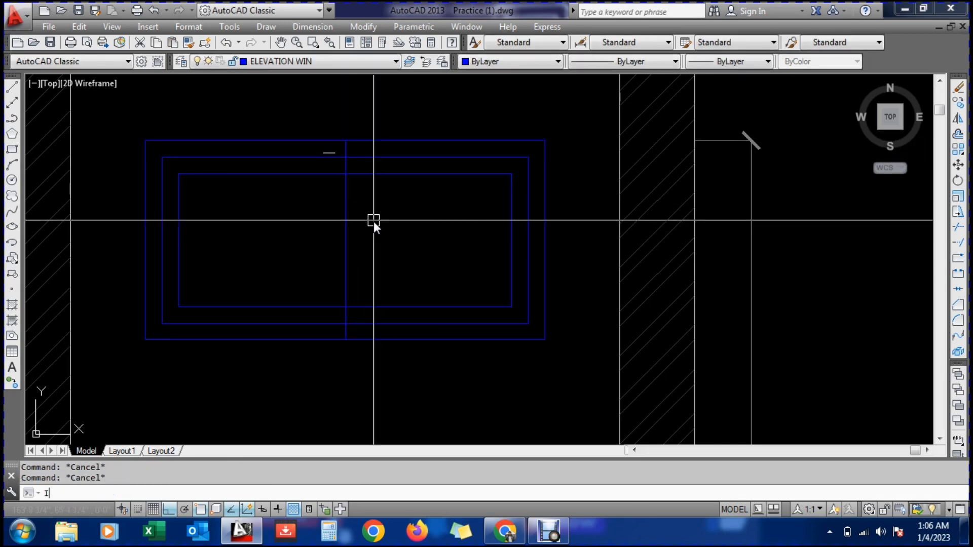
Offset the window's vertical centre line 2" to both sides
{"action": "type", "text": "o"}
{"action": "key", "text": "Return"}
{"action": "type", "text": "2"}
{"action": "key", "text": "Return"}
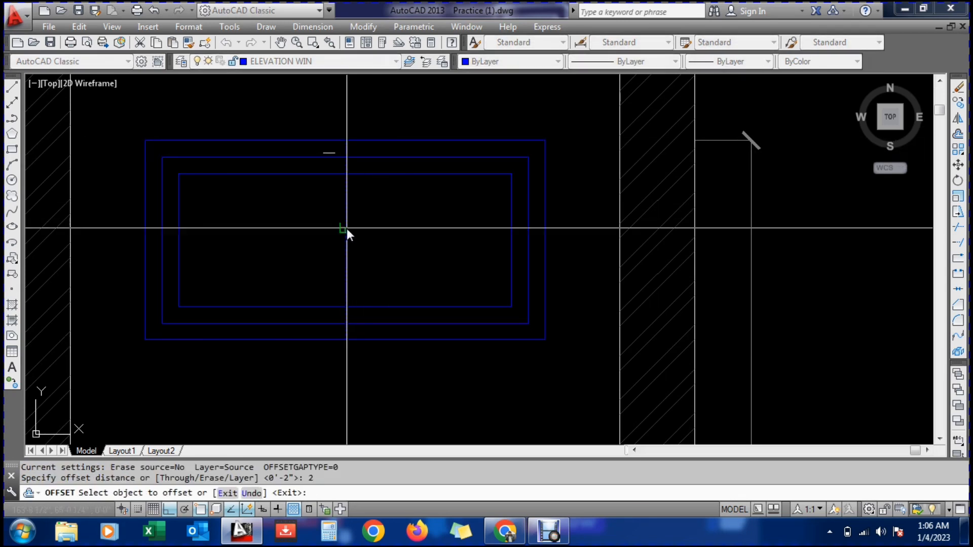
{"action": "left_click", "coordinate": [346, 229]}
{"action": "left_click", "coordinate": [330, 230]}
{"action": "left_click", "coordinate": [348, 227]}
{"action": "left_click", "coordinate": [464, 231]}
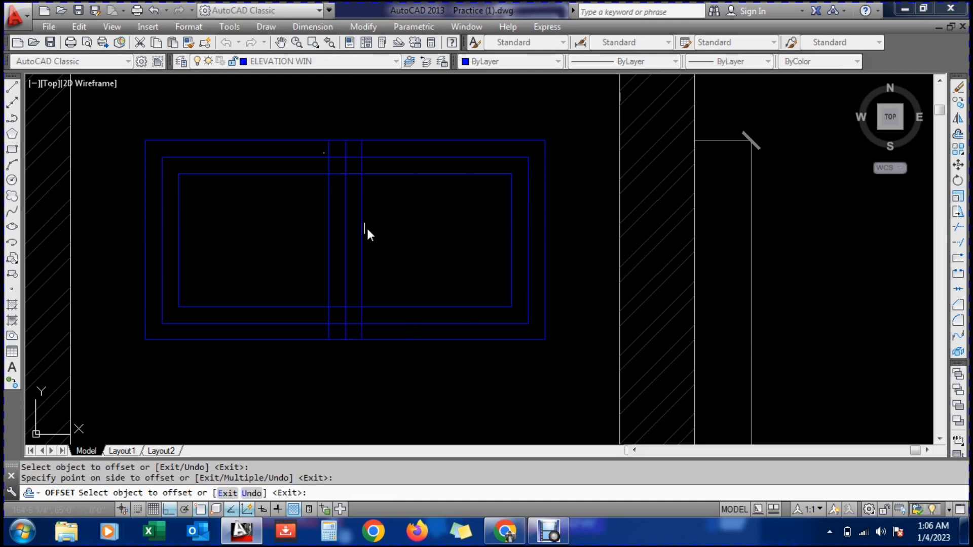
{"action": "key", "text": "Escape"}
{"action": "key", "text": "Escape"}
Trim the line left of centre to the innermost rectangle, and cut that rectangle's edges between this line and the centre line
{"action": "type", "text": "TR"}
{"action": "key", "text": "Return"}
{"action": "key", "text": "Return"}
{"action": "scroll", "coordinate": [324, 147], "scroll_direction": "up", "scroll_amount": 2}
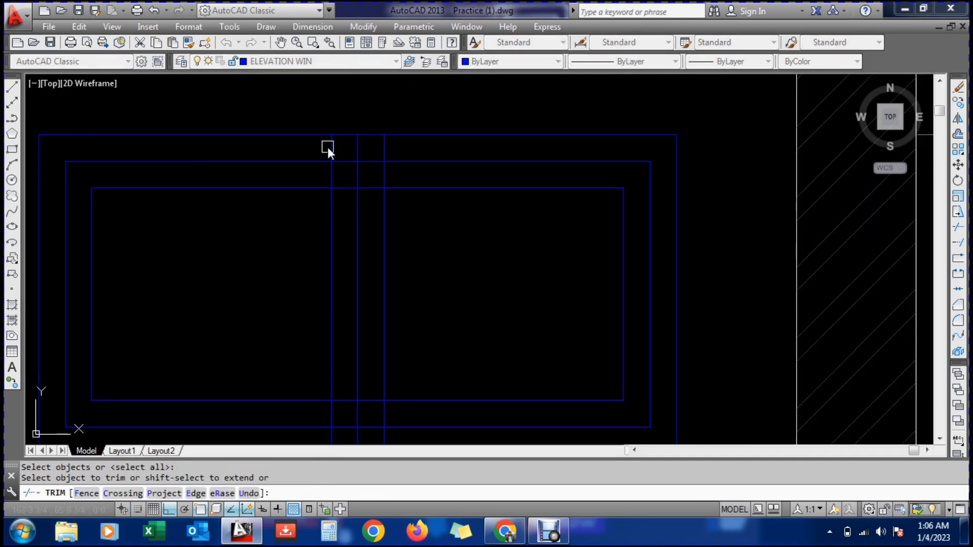
{"action": "left_click", "coordinate": [334, 176]}
{"action": "left_click", "coordinate": [344, 188]}
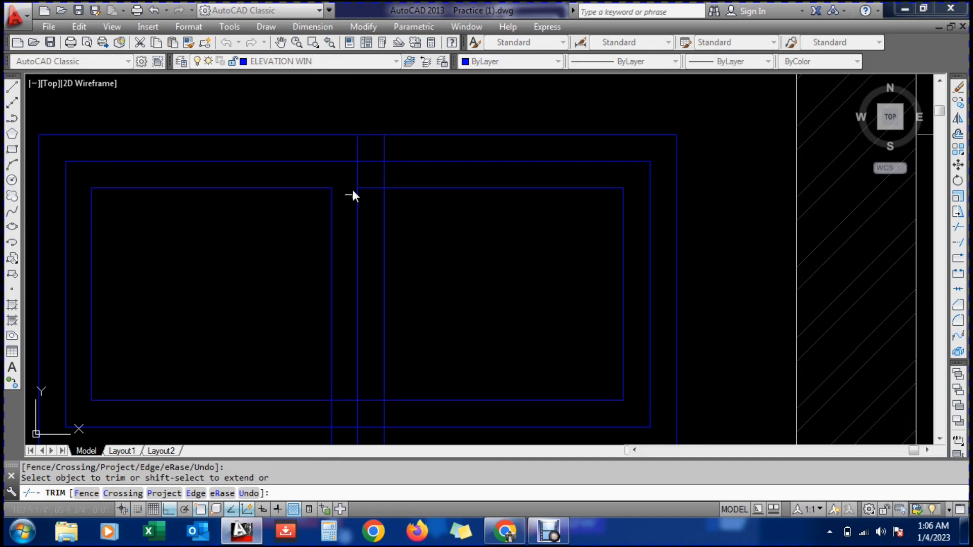
{"action": "scroll", "coordinate": [355, 192], "scroll_direction": "down", "scroll_amount": 2}
{"action": "scroll", "coordinate": [354, 289], "scroll_direction": "up", "scroll_amount": 2}
{"action": "left_click", "coordinate": [329, 304]}
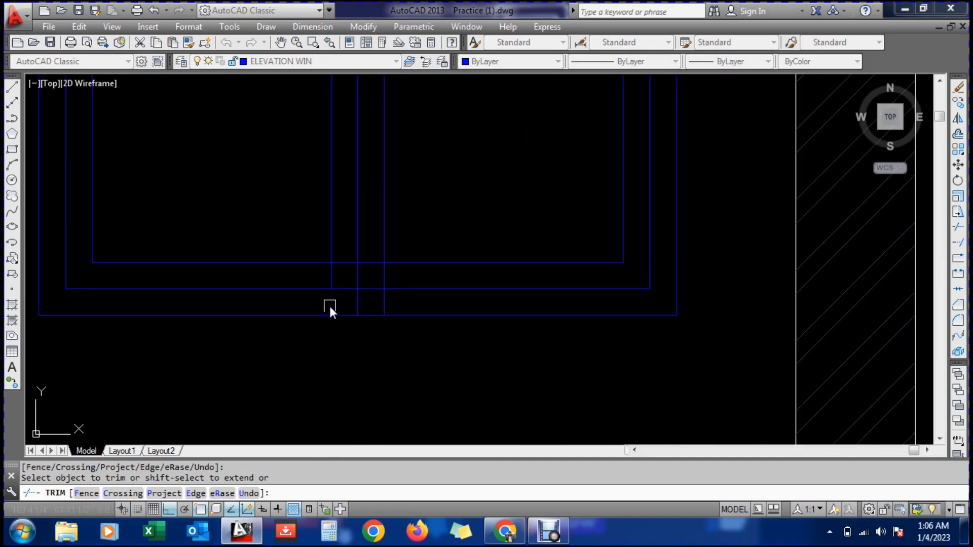
{"action": "left_click", "coordinate": [334, 275]}
{"action": "left_click", "coordinate": [343, 263]}
{"action": "scroll", "coordinate": [351, 285], "scroll_direction": "down", "scroll_amount": 3}
{"action": "scroll", "coordinate": [352, 263], "scroll_direction": "up", "scroll_amount": 3}
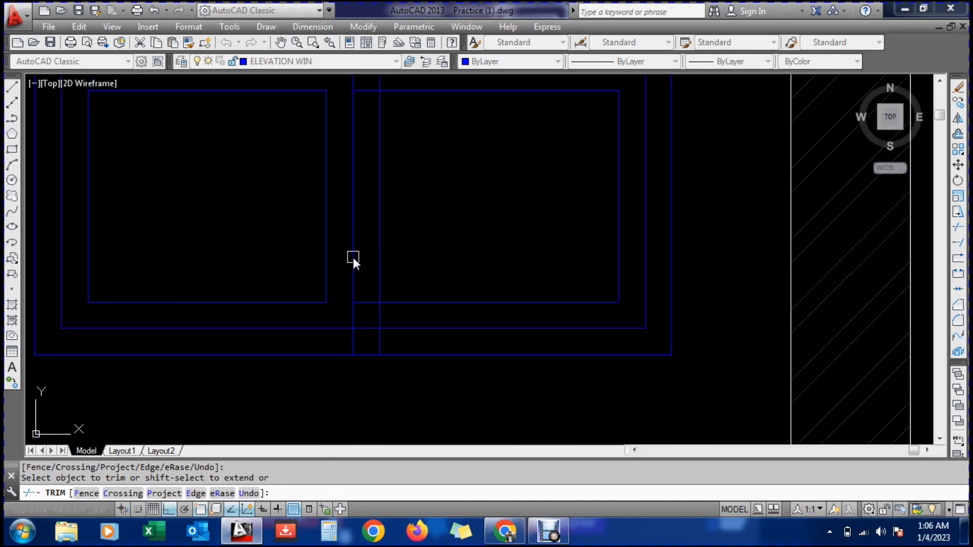
Trim the line right of centre to the innermost rectangle, remove its leftover ends, and cut the rectangle's edges back from the centre line
{"action": "left_click", "coordinate": [366, 303]}
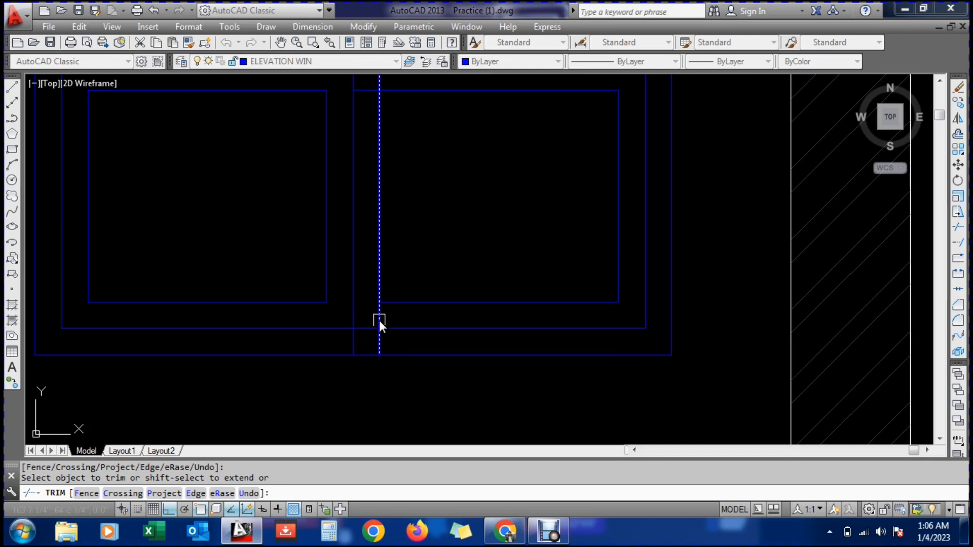
{"action": "left_click", "coordinate": [379, 319]}
{"action": "scroll", "coordinate": [377, 180], "scroll_direction": "down", "scroll_amount": 2}
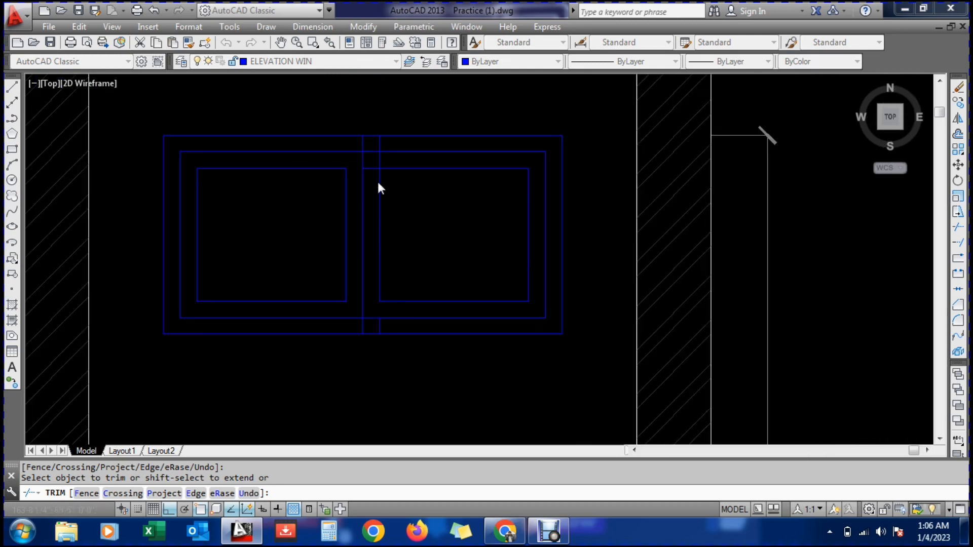
{"action": "scroll", "coordinate": [381, 131], "scroll_direction": "up", "scroll_amount": 5}
{"action": "scroll", "coordinate": [382, 95], "scroll_direction": "down", "scroll_amount": 2}
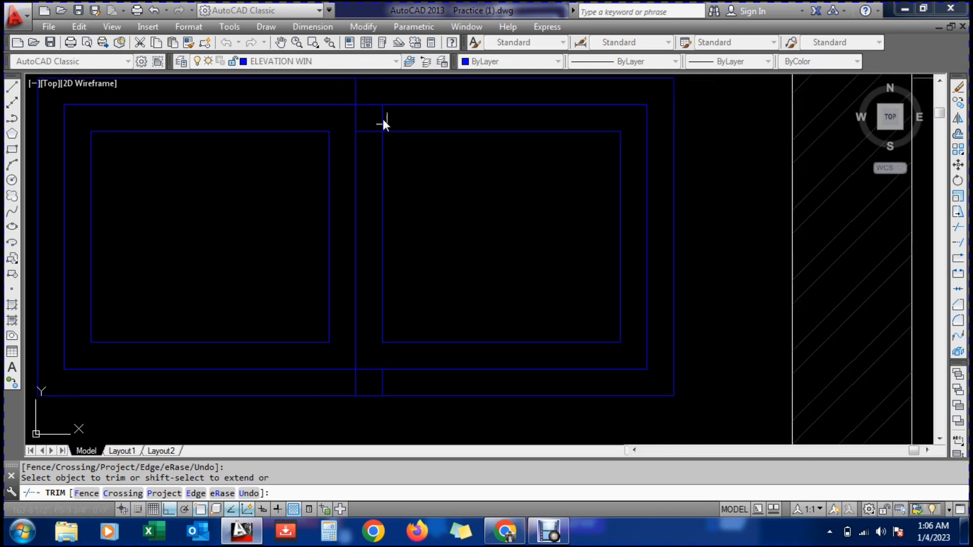
{"action": "left_click", "coordinate": [372, 131]}
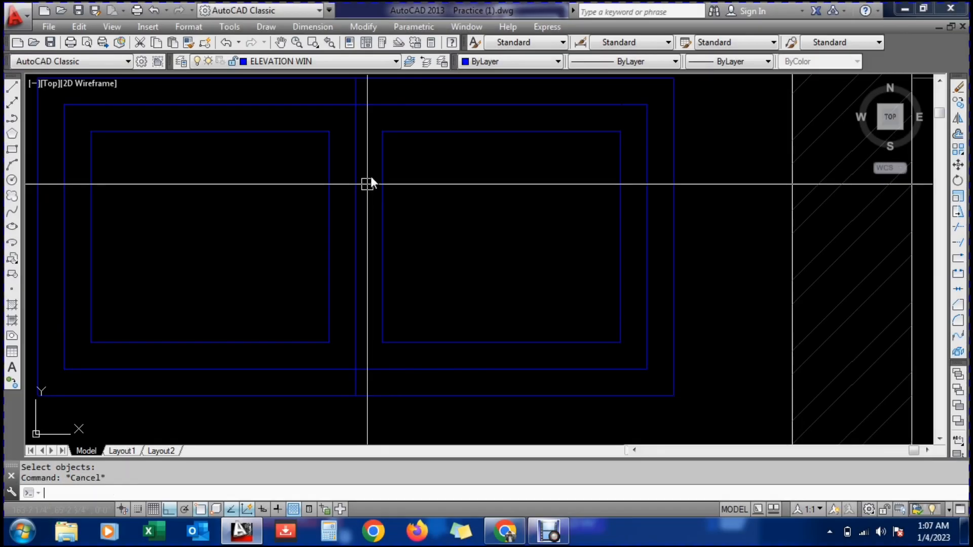
{"action": "key", "text": "Escape"}
{"action": "type", "text": "s"}
{"action": "key", "text": "space"}
{"action": "left_click", "coordinate": [370, 211]}
{"action": "left_click", "coordinate": [375, 265]}
{"action": "key", "text": "Escape"}
{"action": "scroll", "coordinate": [386, 257], "scroll_direction": "down", "scroll_amount": 2}
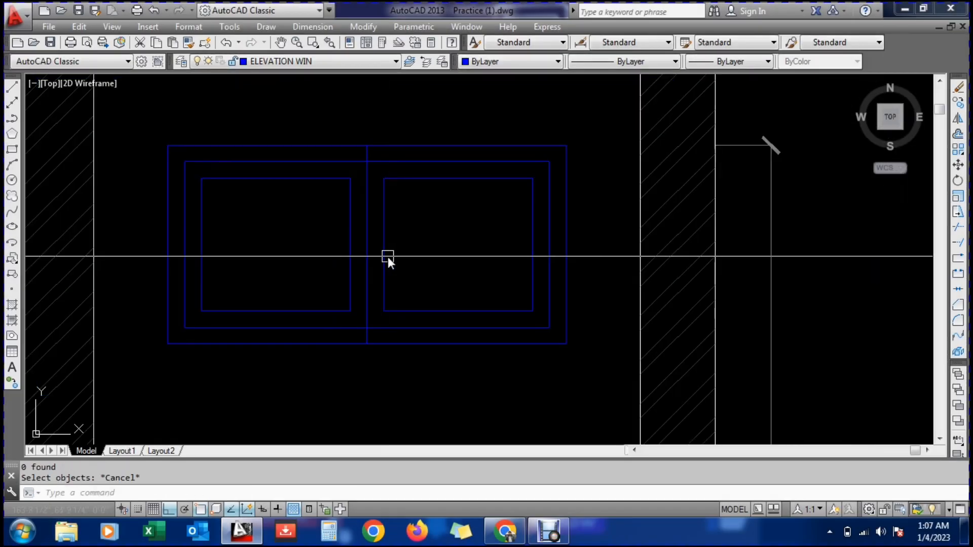
{"action": "key", "text": "Escape"}
{"action": "key", "text": "Escape"}
{"action": "type", "text": "e"}
{"action": "key", "text": "space"}
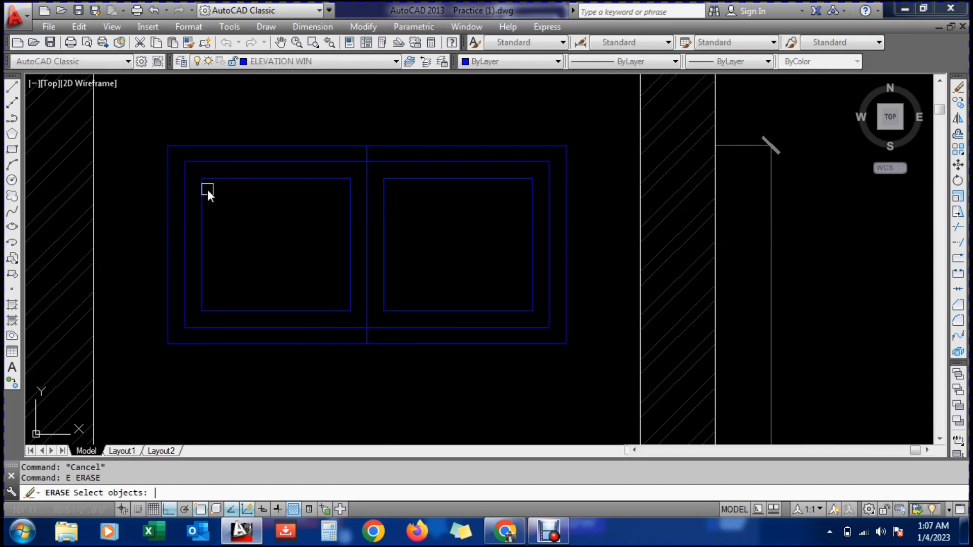
{"action": "key", "text": "Escape"}
{"action": "key", "text": "Escape"}
{"action": "scroll", "coordinate": [338, 177], "scroll_direction": "up", "scroll_amount": 2}
{"action": "type", "text": "e"}
{"action": "key", "text": "space"}
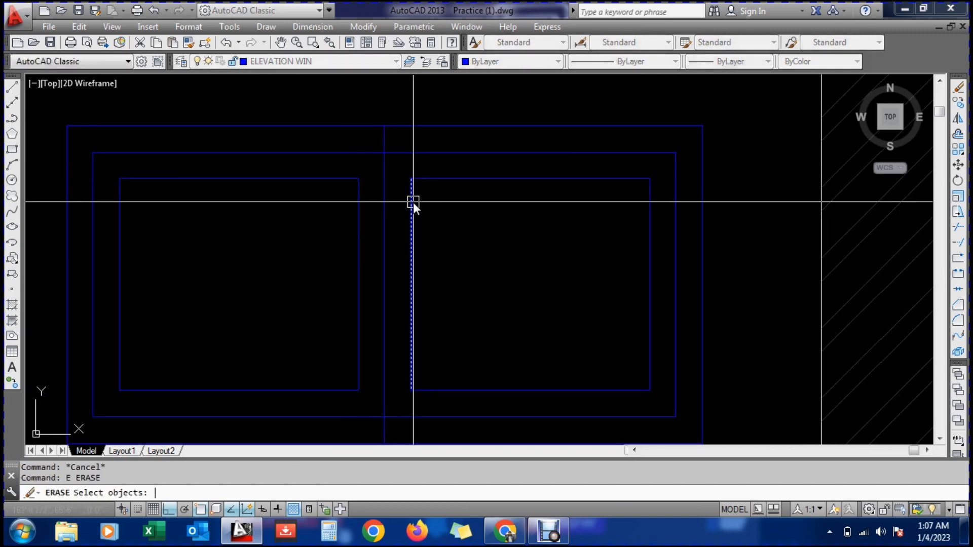
{"action": "key", "text": "Escape"}
{"action": "type", "text": "e"}
{"action": "key", "text": "Escape"}
{"action": "key", "text": "Escape"}
{"action": "scroll", "coordinate": [390, 167], "scroll_direction": "down", "scroll_amount": 2}
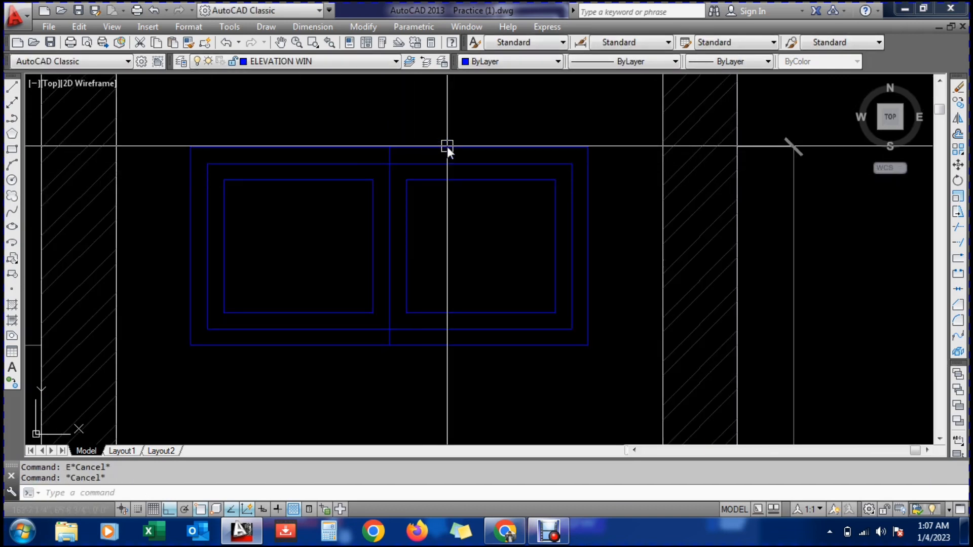
Change the ELEVATION WIN layer's colour to white
{"action": "left_click", "coordinate": [447, 147]}
{"action": "key", "text": "Escape"}
{"action": "type", "text": "la"}
{"action": "key", "text": "space"}
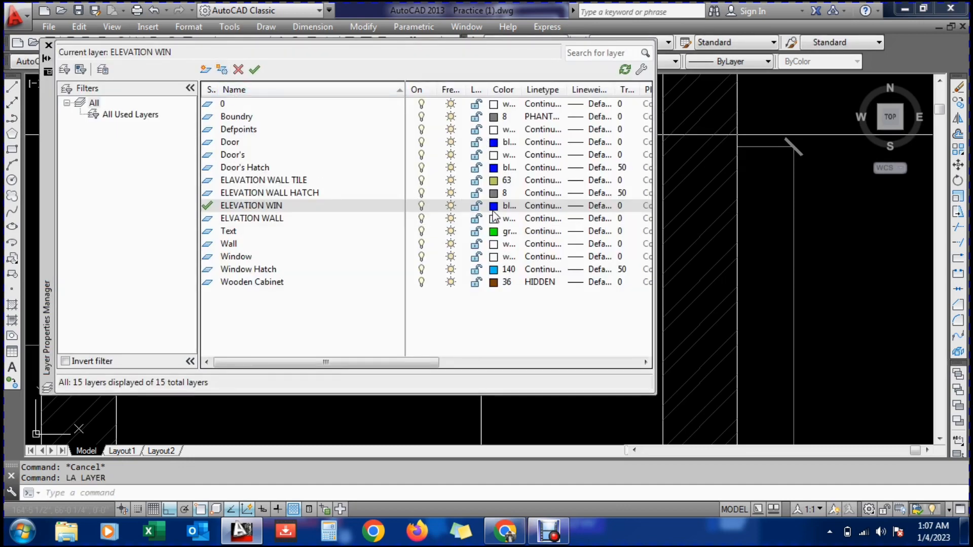
{"action": "left_click", "coordinate": [493, 208]}
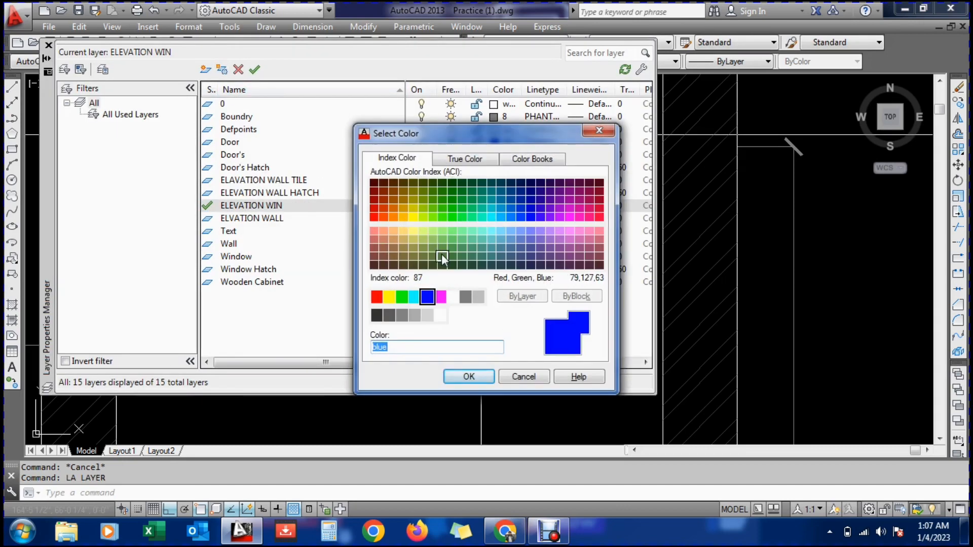
{"action": "left_click", "coordinate": [454, 298]}
{"action": "left_click", "coordinate": [467, 375]}
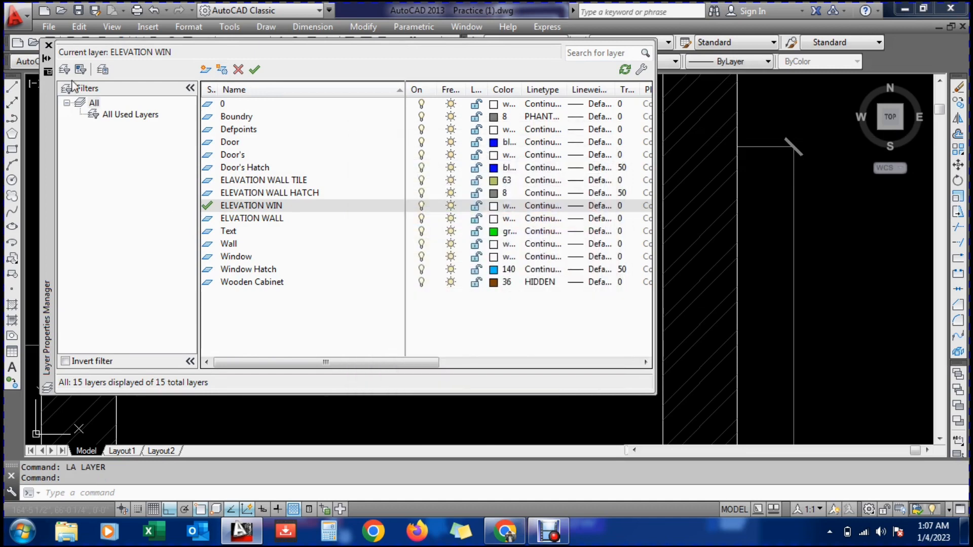
{"action": "left_click", "coordinate": [49, 46]}
{"action": "key", "text": "Escape"}
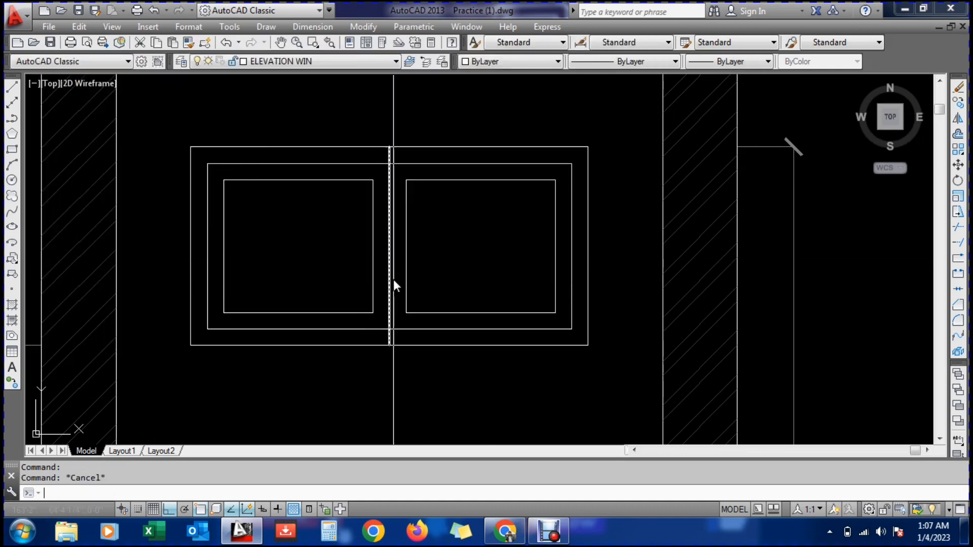
Extend the upper and lower inner edges of both window panels to the vertical centre line
{"action": "key", "text": "Escape"}
{"action": "type", "text": "EX"}
{"action": "key", "text": "Escape"}
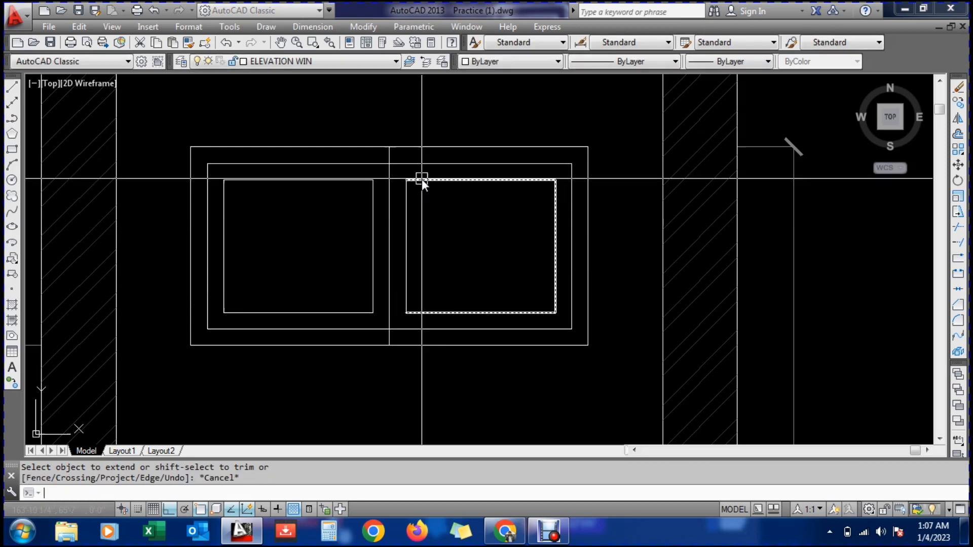
{"action": "key", "text": "Escape"}
{"action": "key", "text": "Return"}
{"action": "key", "text": "Return"}
{"action": "left_click", "coordinate": [421, 180]}
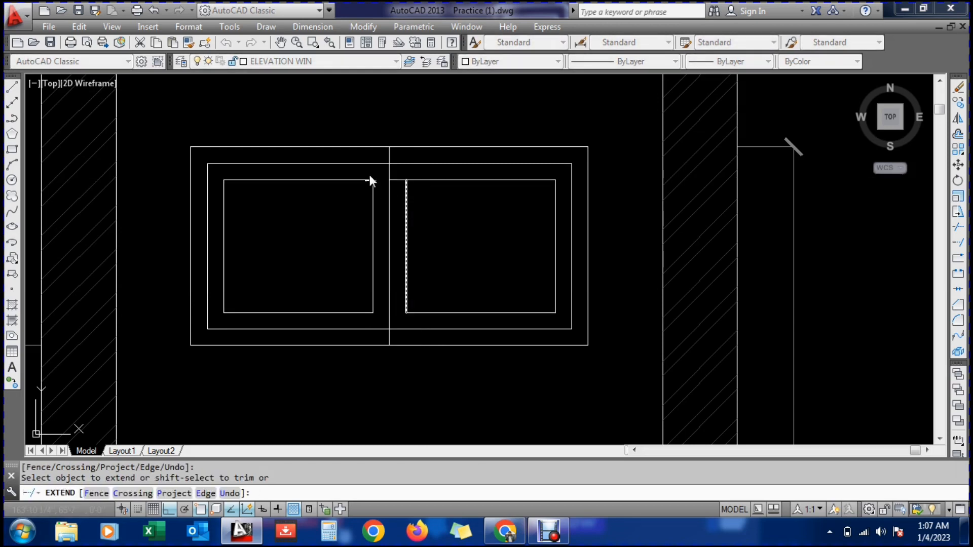
{"action": "left_click", "coordinate": [356, 180]}
{"action": "left_click", "coordinate": [345, 325]}
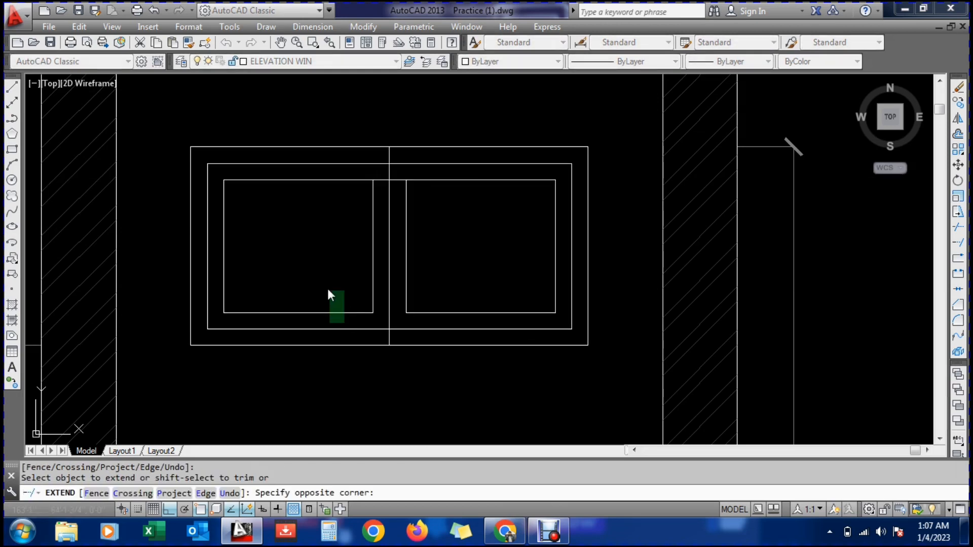
{"action": "left_click", "coordinate": [437, 311]}
{"action": "key", "text": "Escape"}
{"action": "scroll", "coordinate": [388, 174], "scroll_direction": "up", "scroll_amount": 2}
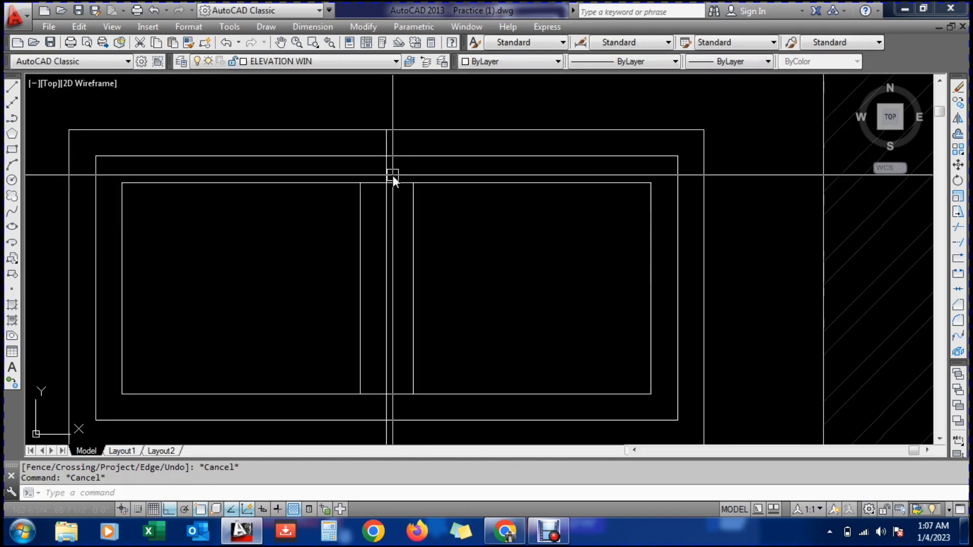
Erase the two vertical lines flanking the window's centre line
{"action": "type", "text": "e"}
{"action": "key", "text": "Return"}
{"action": "left_click", "coordinate": [415, 229]}
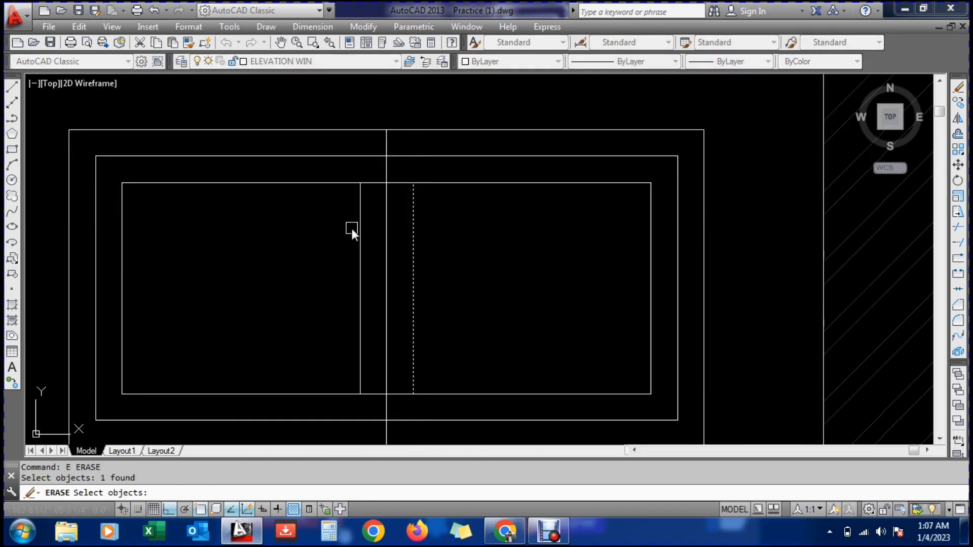
{"action": "left_click", "coordinate": [351, 228]}
{"action": "left_click", "coordinate": [370, 249]}
{"action": "left_click", "coordinate": [360, 244]}
{"action": "key", "text": "Return"}
{"action": "key", "text": "Escape"}
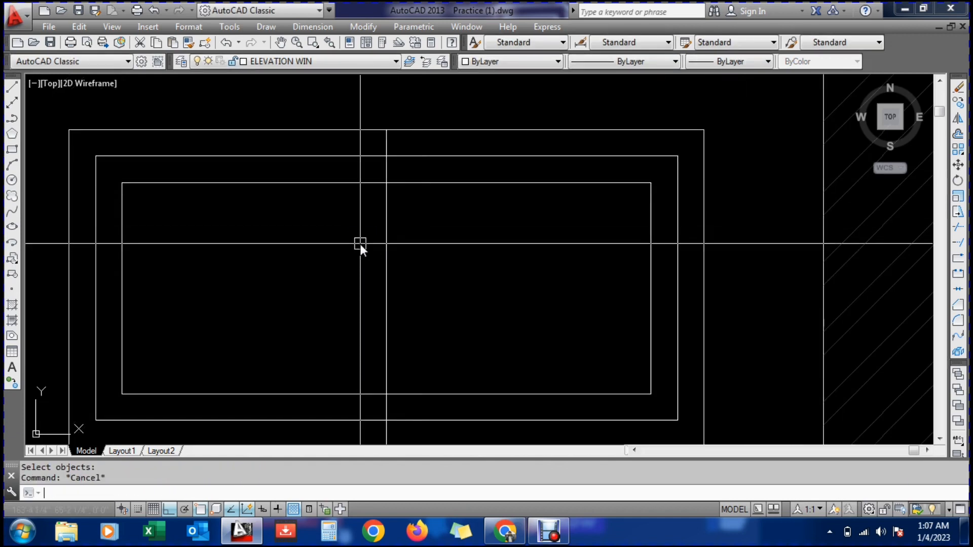
Offset the window's vertical centre line 1" to both sides
{"action": "type", "text": "o"}
{"action": "key", "text": "Return"}
{"action": "key", "text": "Return"}
{"action": "left_click", "coordinate": [387, 255]}
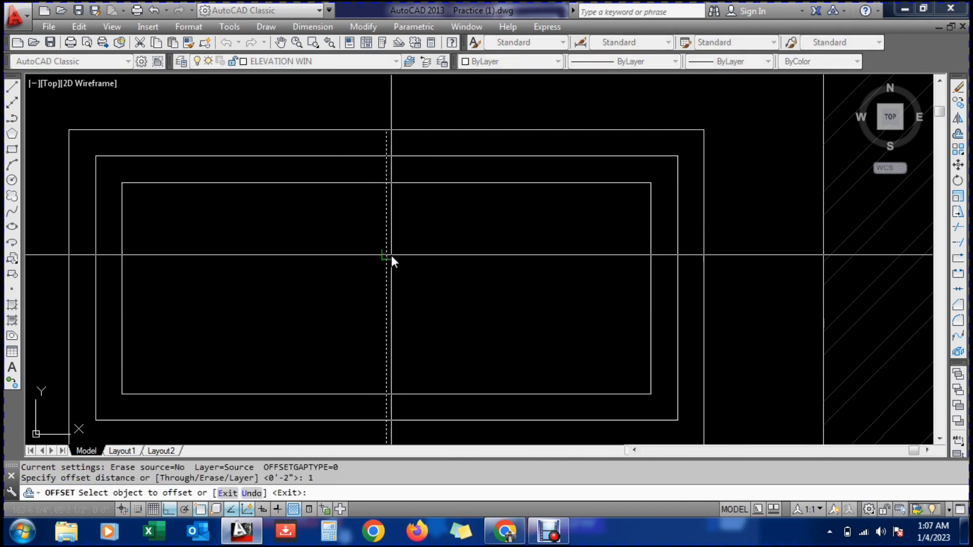
{"action": "left_click", "coordinate": [379, 262]}
{"action": "left_click", "coordinate": [387, 262]}
{"action": "left_click", "coordinate": [464, 268]}
{"action": "key", "text": "Escape"}
Erase the original centre line between the two offset lines
{"action": "type", "text": "e"}
{"action": "key", "text": "Return"}
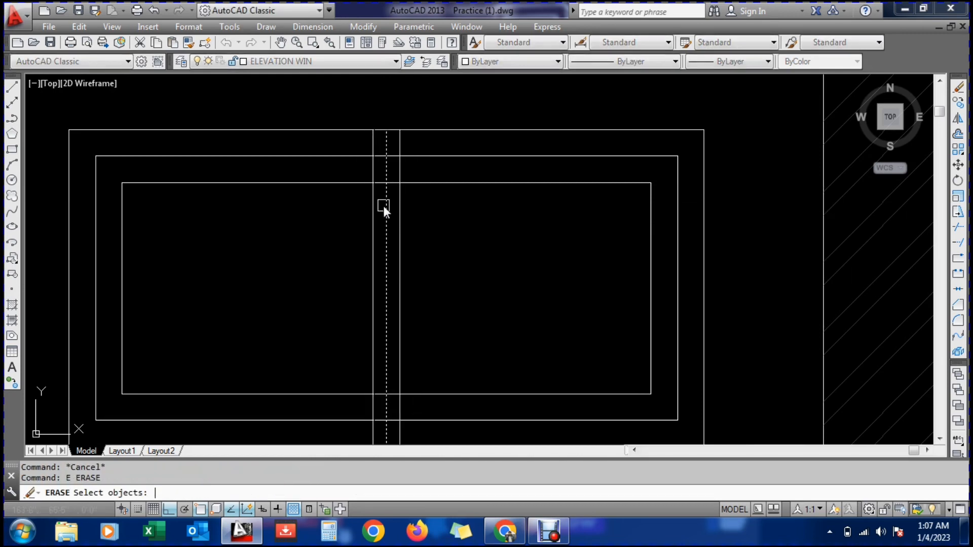
{"action": "left_click", "coordinate": [392, 175]}
Trim the left offset line above the innermost rectangle and cut that rectangle's upper edge between the two offset lines
{"action": "type", "text": "tr"}
{"action": "key", "text": "Return"}
{"action": "key", "text": "Return"}
{"action": "left_click", "coordinate": [373, 145]}
{"action": "left_click", "coordinate": [375, 173]}
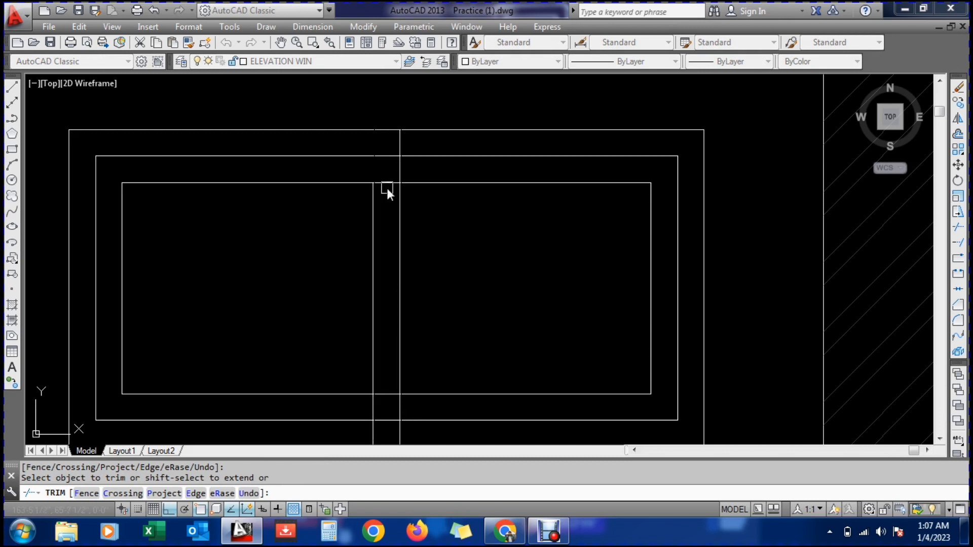
{"action": "left_click", "coordinate": [387, 186]}
Trim the right offset line above the middle rectangle, using that rectangle as the cutting edge
{"action": "scroll", "coordinate": [400, 176], "scroll_direction": "up", "scroll_amount": 2}
{"action": "key", "text": "Escape"}
{"action": "type", "text": "tr"}
{"action": "key", "text": "Return"}
{"action": "left_click", "coordinate": [426, 157]}
{"action": "left_click", "coordinate": [411, 130]}
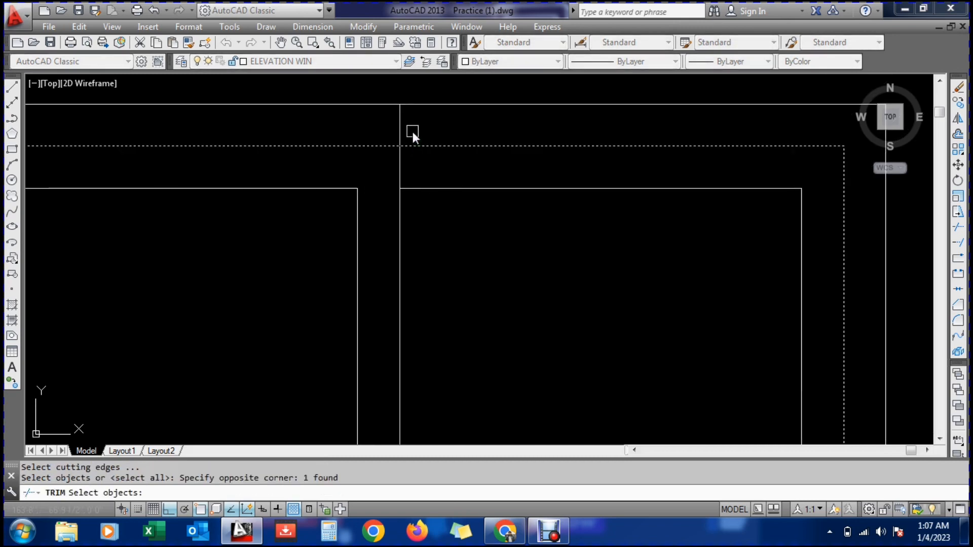
{"action": "key", "text": "Return"}
{"action": "left_click", "coordinate": [405, 117]}
Cut the innermost rectangle's lower edge between the offset lines and trim the left offset line below that edge
{"action": "scroll", "coordinate": [402, 299], "scroll_direction": "down", "scroll_amount": 3}
{"action": "scroll", "coordinate": [385, 299], "scroll_direction": "up", "scroll_amount": 4}
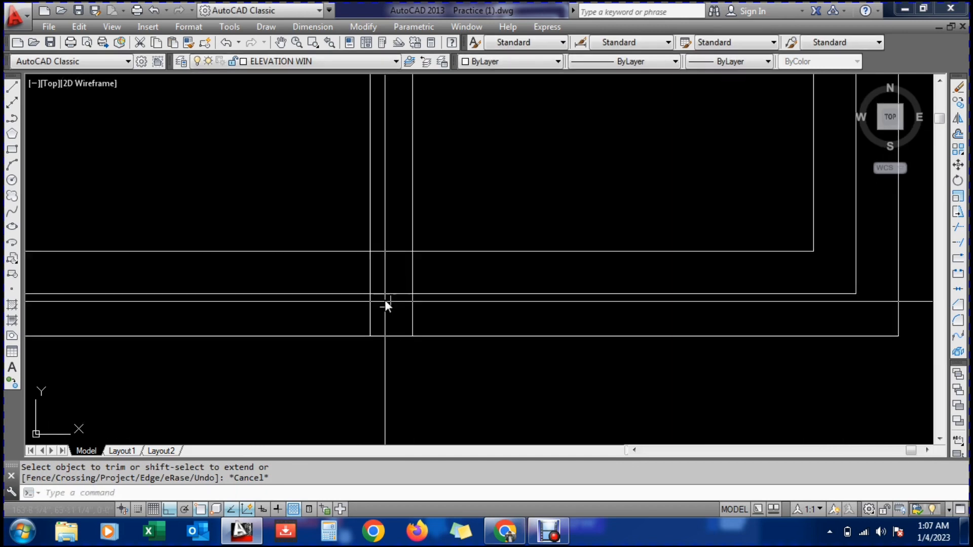
{"action": "left_click", "coordinate": [390, 248]}
{"action": "right_click", "coordinate": [390, 247]}
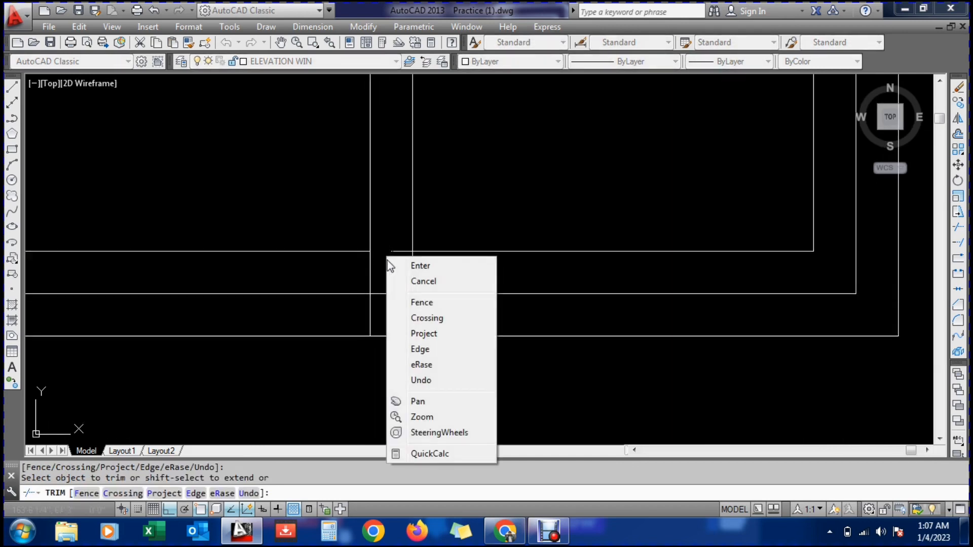
{"action": "left_click", "coordinate": [402, 280]}
{"action": "type", "text": "tr"}
{"action": "key", "text": "Return"}
{"action": "key", "text": "Return"}
{"action": "left_click", "coordinate": [370, 311]}
{"action": "left_click", "coordinate": [369, 276]}
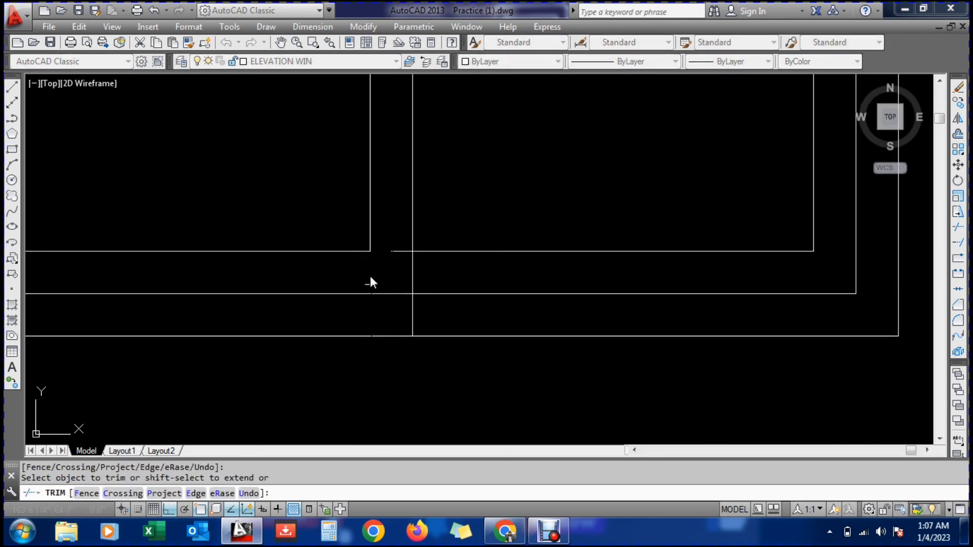
Trim the lower edge's leftover piece up to the right offset line, and cut that line below the middle rectangle
{"action": "key", "text": "Escape"}
{"action": "key", "text": "Return"}
{"action": "key", "text": "Return"}
{"action": "left_click", "coordinate": [401, 252]}
{"action": "left_click", "coordinate": [417, 310]}
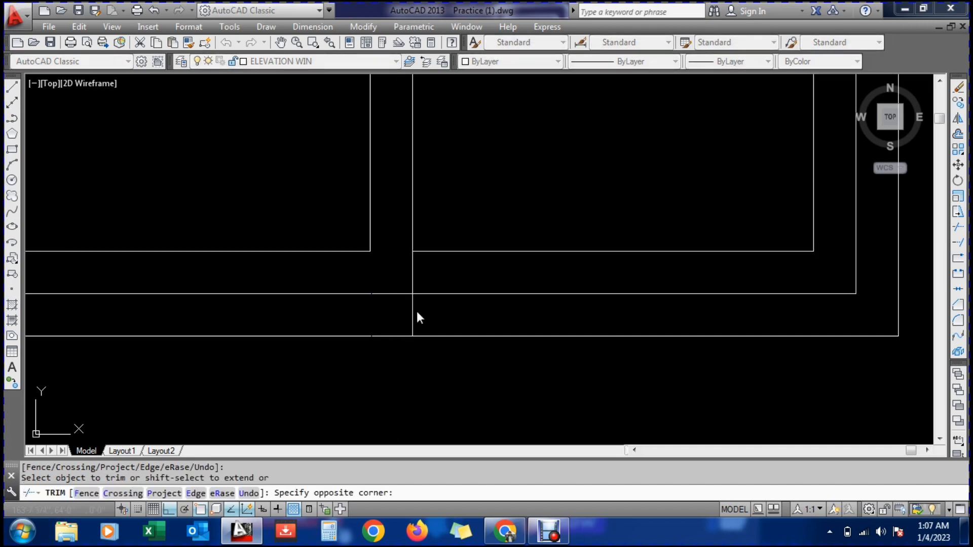
{"action": "left_click", "coordinate": [404, 294]}
{"action": "key", "text": "ctrl+z"}
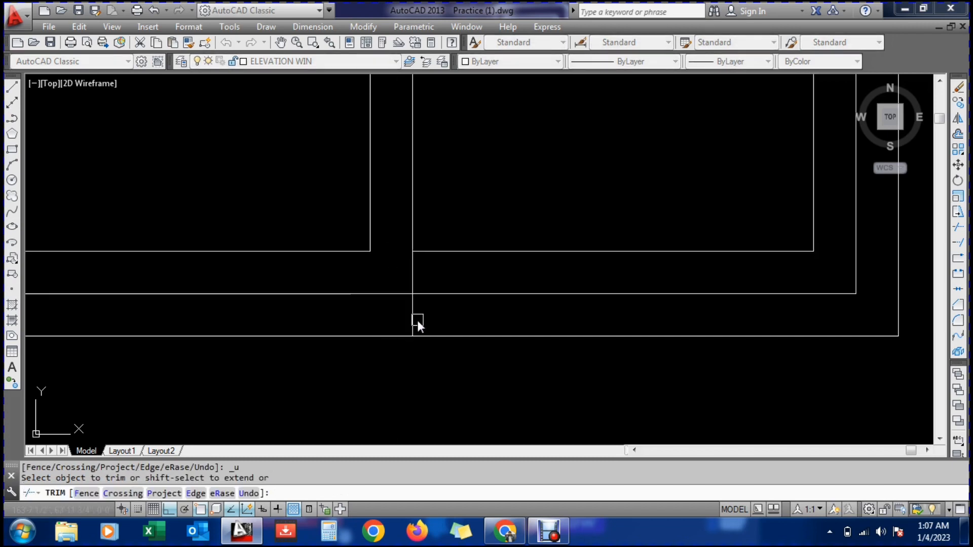
{"action": "left_click", "coordinate": [416, 319]}
{"action": "key", "text": "Escape"}
Save the drawing with the finished two-panel window outline
{"action": "scroll", "coordinate": [409, 320], "scroll_direction": "down", "scroll_amount": 5}
{"action": "scroll", "coordinate": [392, 271], "scroll_direction": "up", "scroll_amount": 3}
{"action": "key", "text": "ctrl+s"}
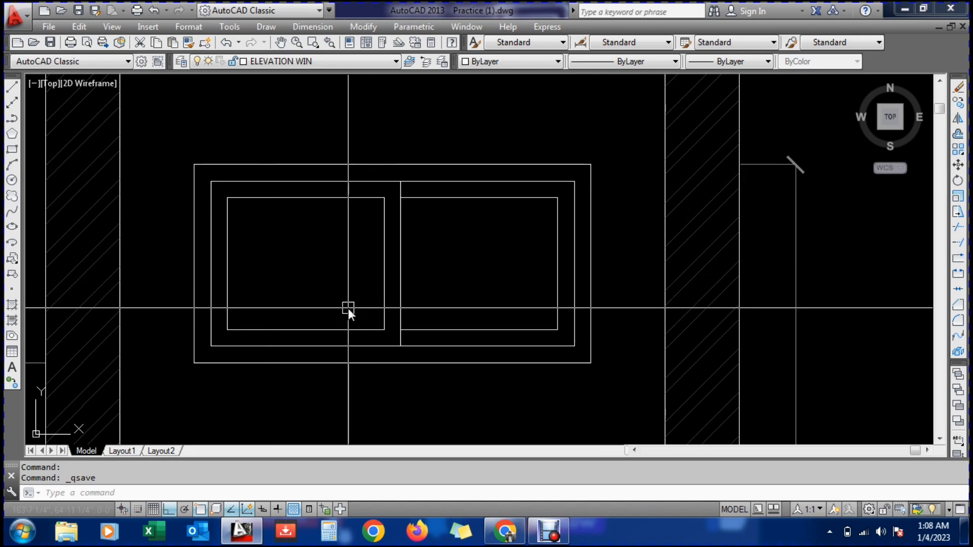
Create a layer named ELEVATION WIN HATCH and choose colour 140 for it
{"action": "type", "text": "la"}
{"action": "key", "text": "Return"}
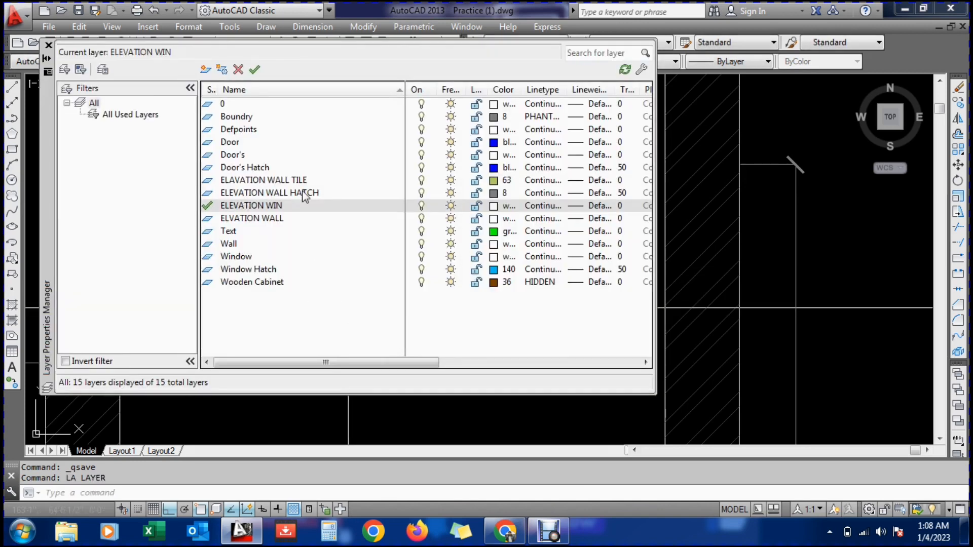
{"action": "left_click", "coordinate": [205, 70]}
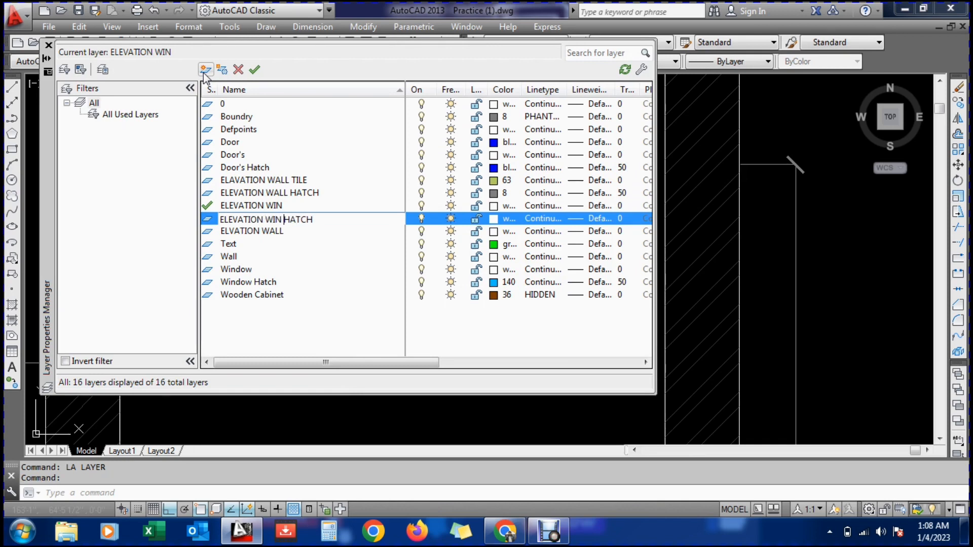
{"action": "left_click", "coordinate": [493, 219]}
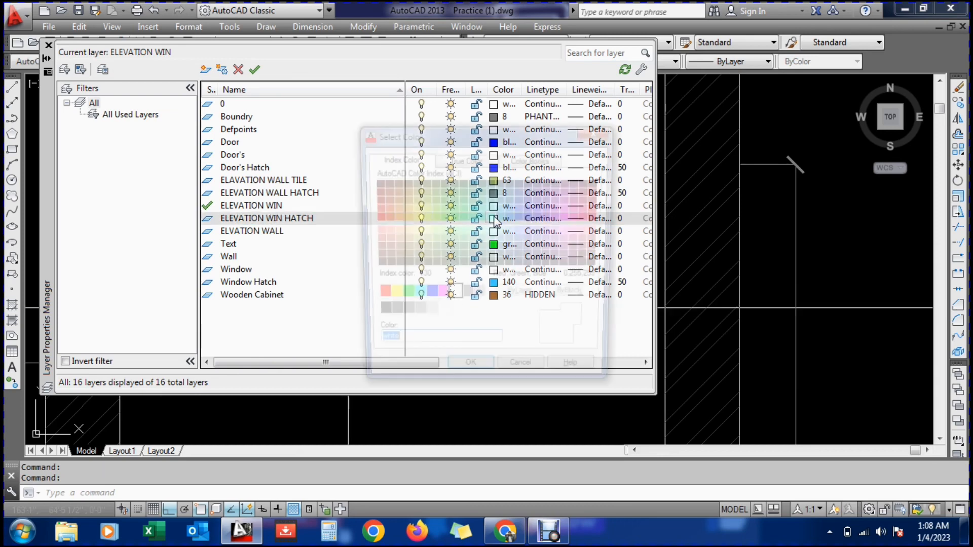
{"action": "left_click", "coordinate": [502, 217]}
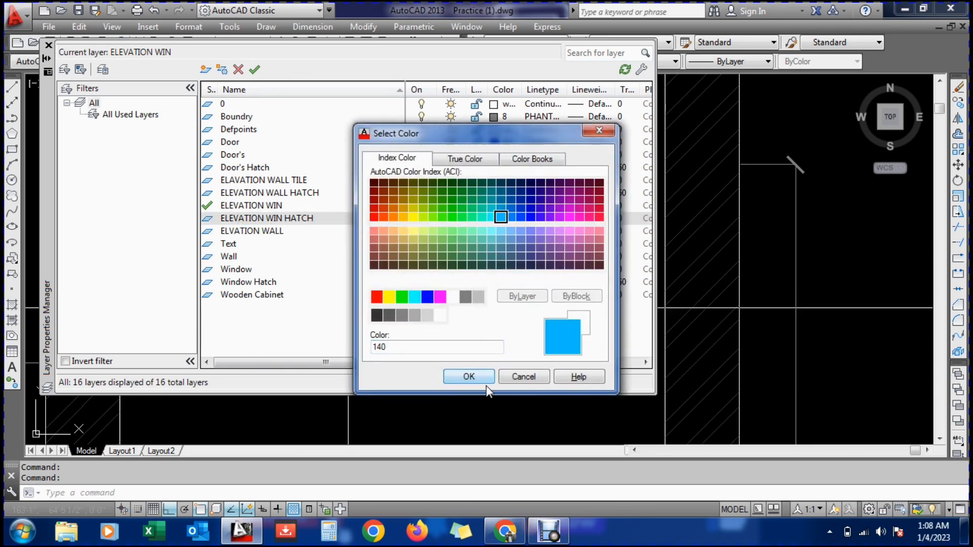
Set the ELEVATION WIN HATCH layer to color 140 with a transparency of 50
{"action": "left_click", "coordinate": [469, 377]}
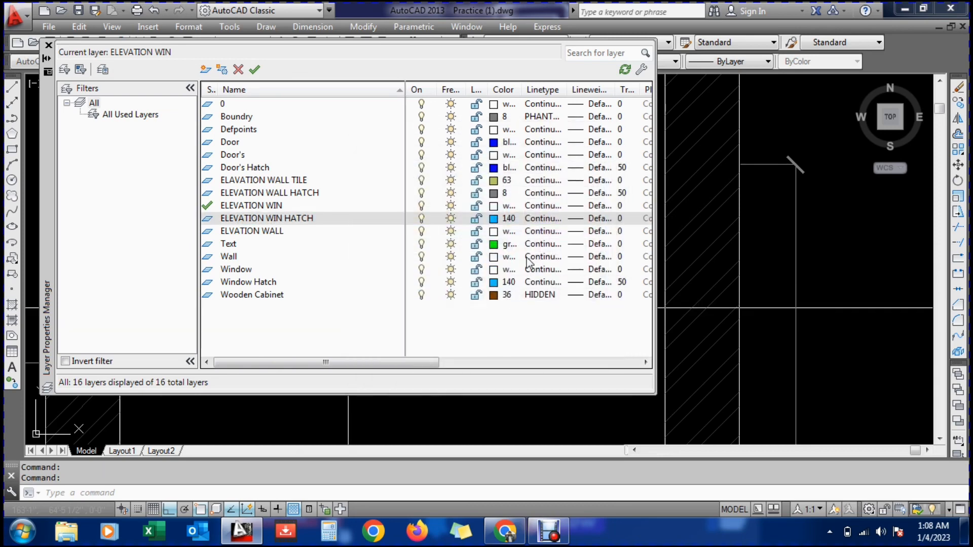
{"action": "left_click", "coordinate": [621, 218]}
{"action": "type", "text": "50"}
{"action": "key", "text": "Return"}
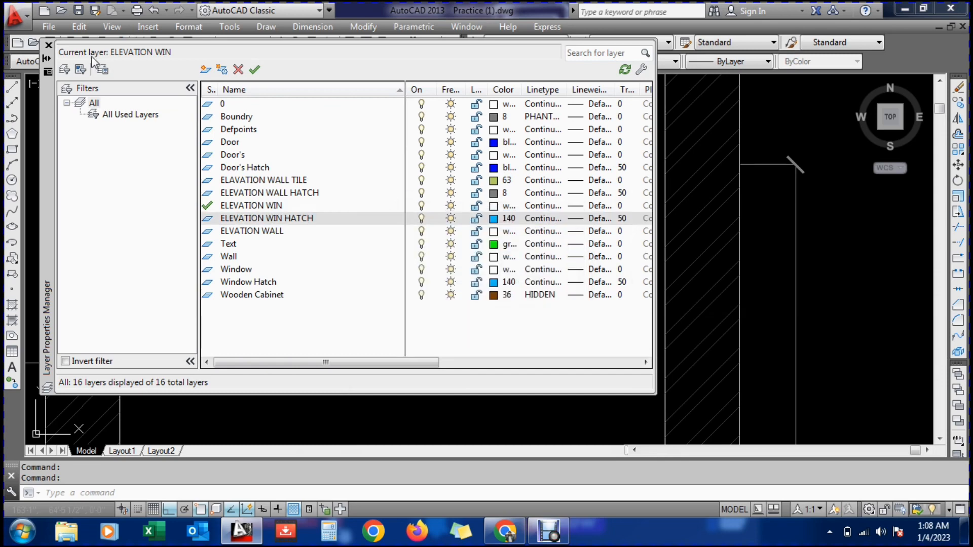
{"action": "left_click", "coordinate": [48, 45]}
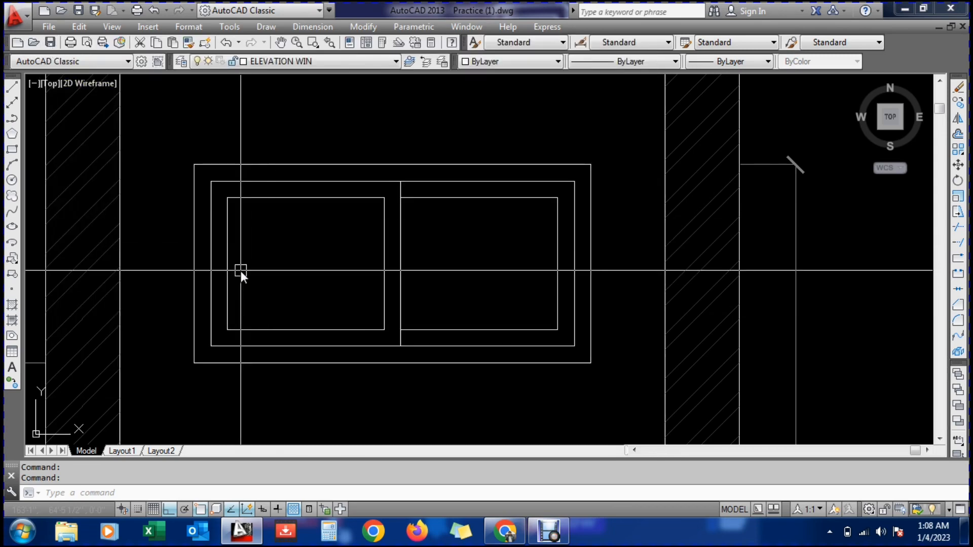
Hatch the interiors of both window panes with the predefined SOLID pattern
{"action": "type", "text": "h"}
{"action": "key", "text": "Return"}
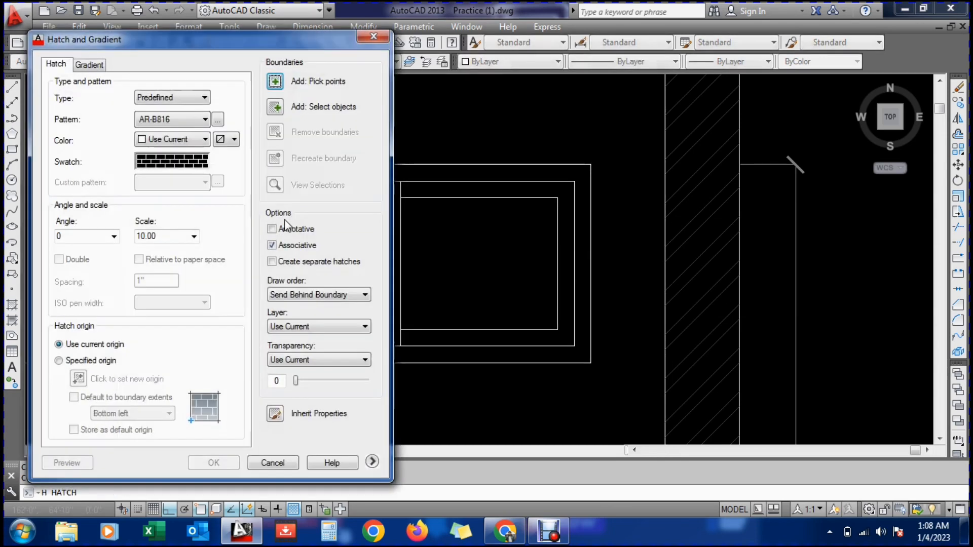
{"action": "left_click", "coordinate": [188, 162]}
{"action": "left_click", "coordinate": [376, 137]}
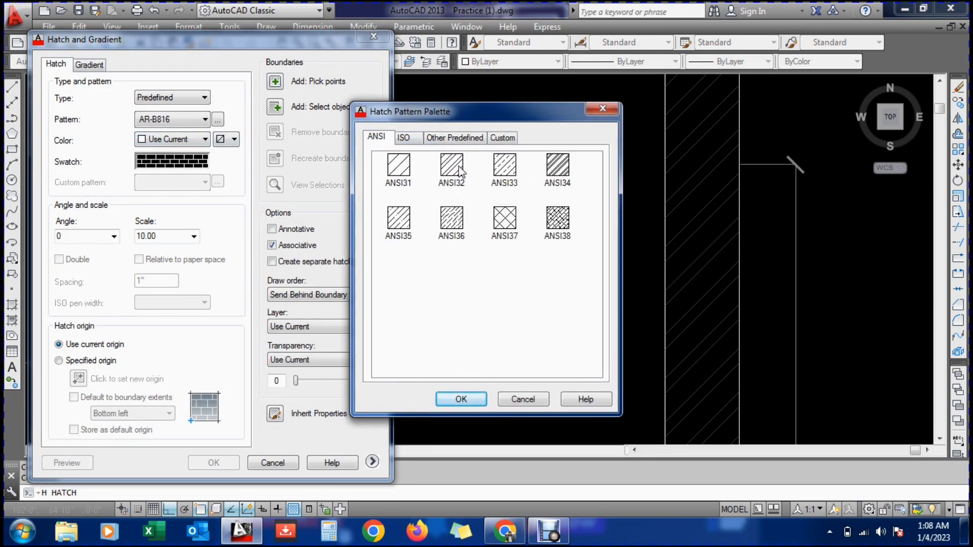
{"action": "left_click", "coordinate": [446, 140]}
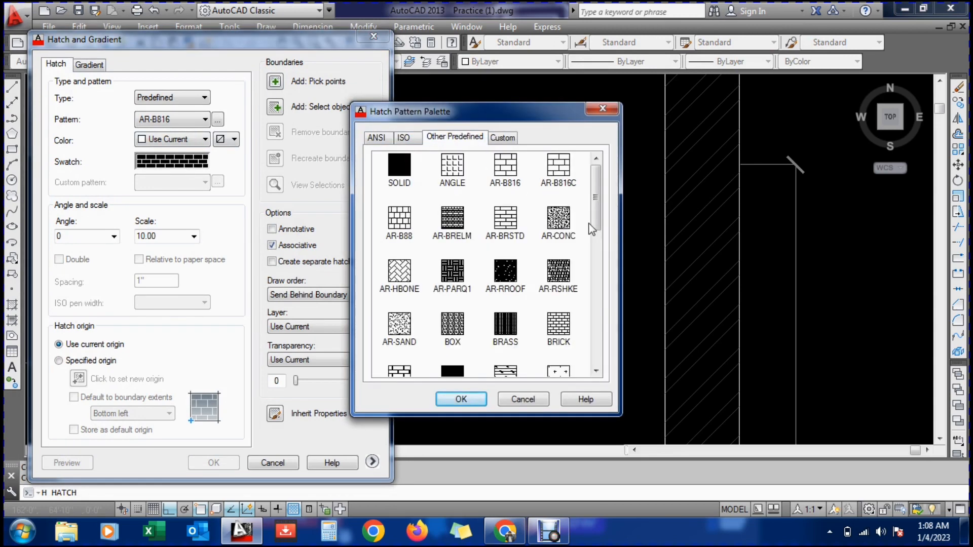
{"action": "mouse_move", "coordinate": [592, 224]}
{"action": "left_mouse_down"}
{"action": "mouse_move", "coordinate": [608, 239]}
{"action": "mouse_move", "coordinate": [594, 164]}
{"action": "left_mouse_up"}
{"action": "scroll", "coordinate": [583, 209], "scroll_direction": "down", "scroll_amount": 3}
{"action": "left_click", "coordinate": [398, 169]}
{"action": "left_click", "coordinate": [459, 397]}
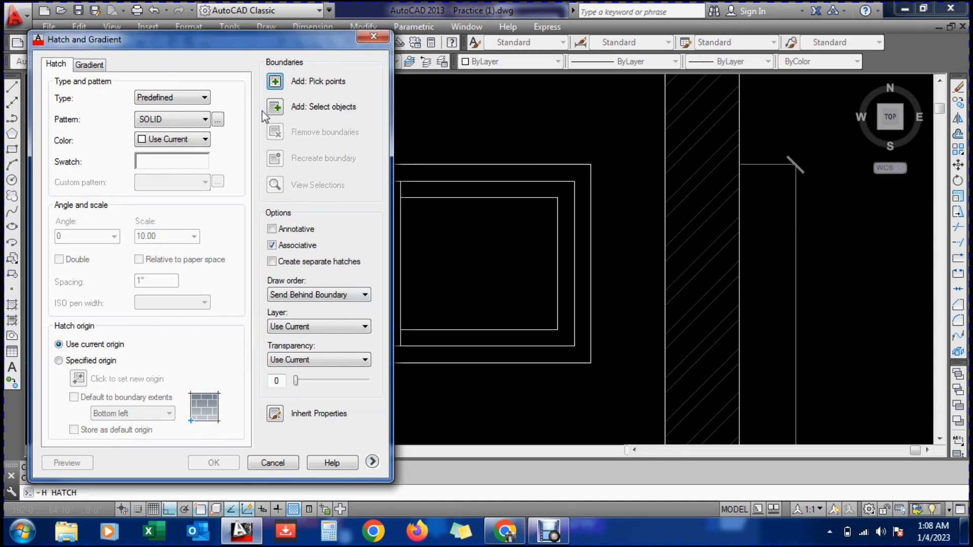
{"action": "left_click", "coordinate": [275, 82]}
{"action": "left_click", "coordinate": [454, 269]}
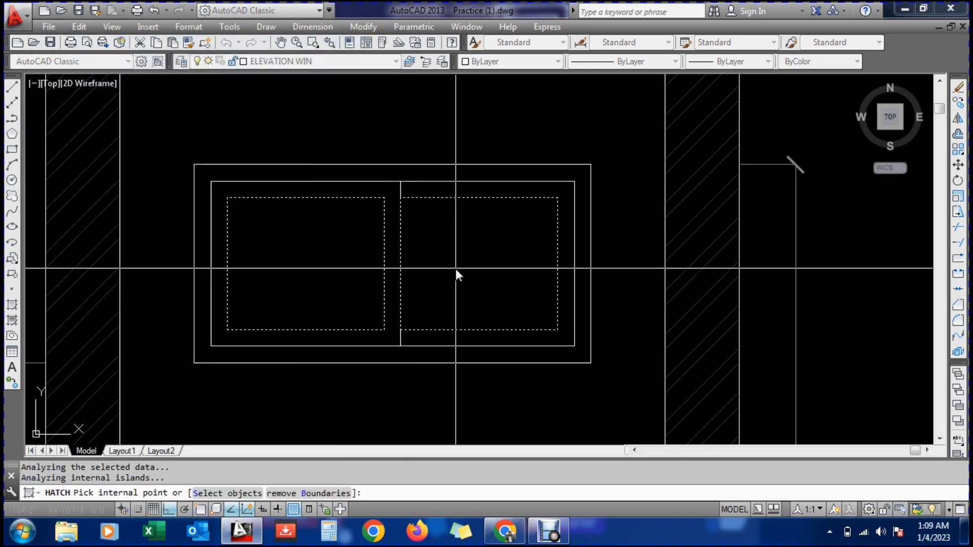
{"action": "key", "text": "Return"}
Move the solid hatch of the window panes to the ELEVATION WIN HATCH layer
{"action": "left_click", "coordinate": [286, 260]}
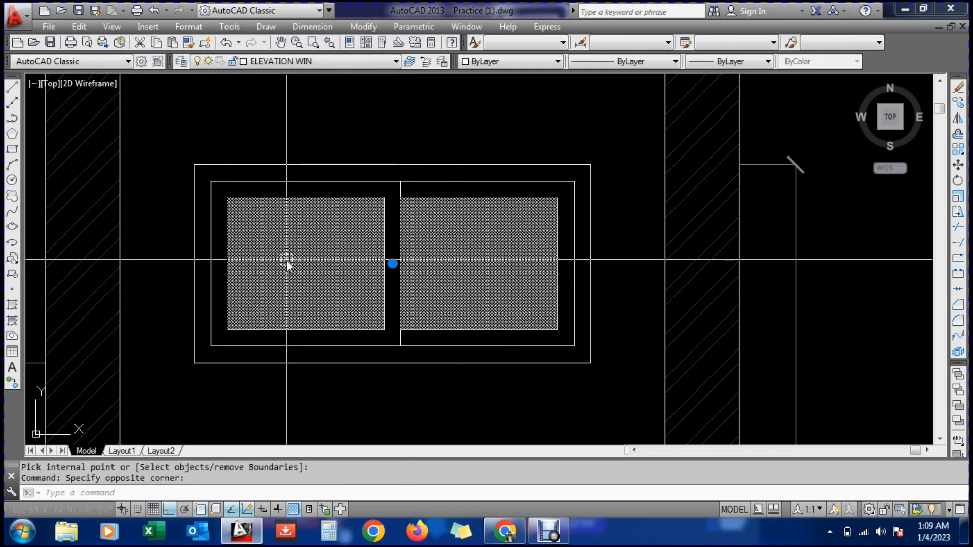
{"action": "key", "text": "Return"}
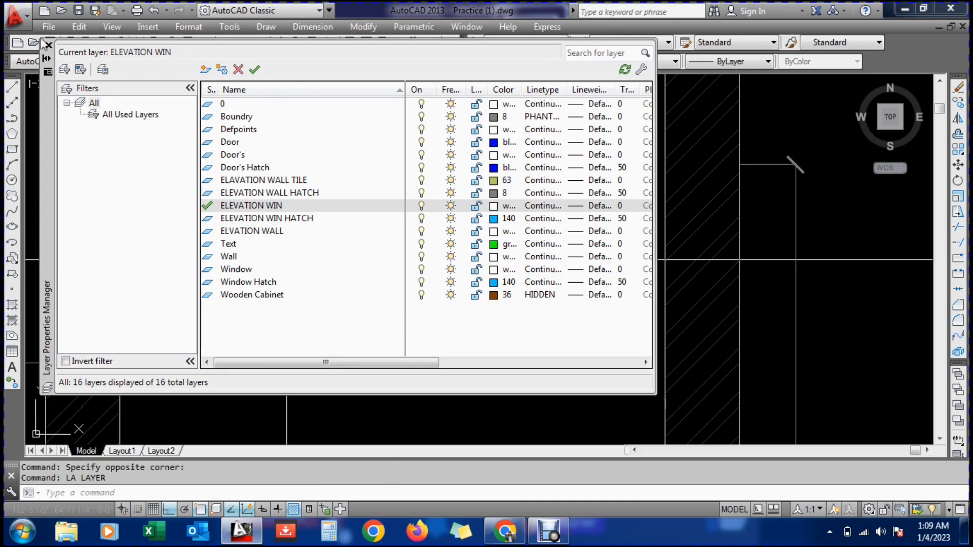
{"action": "left_click", "coordinate": [48, 45]}
{"action": "left_click", "coordinate": [250, 215]}
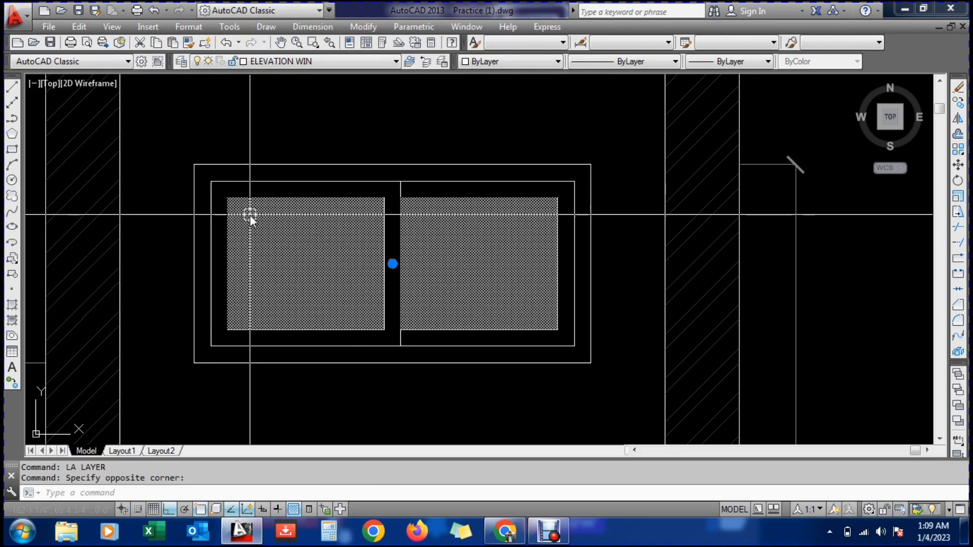
{"action": "left_click", "coordinate": [305, 63]}
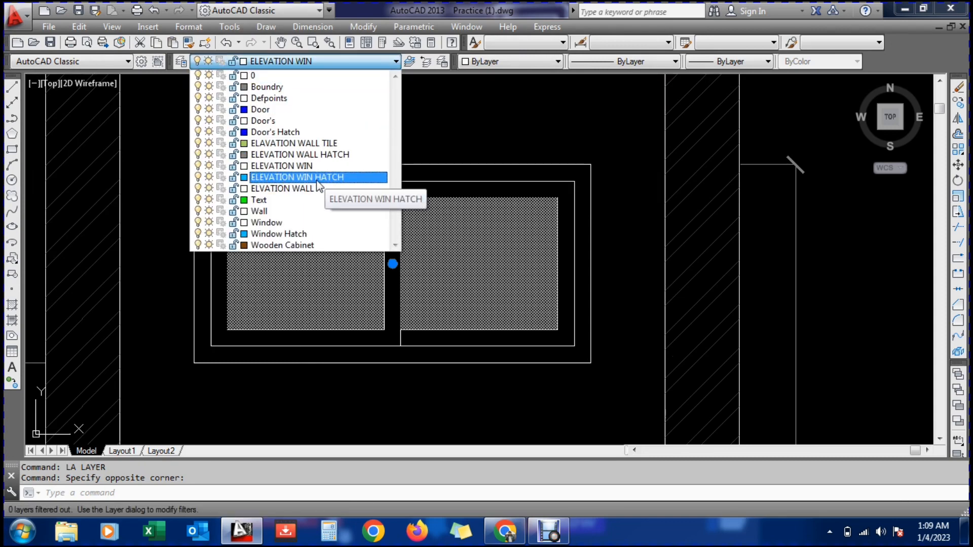
{"action": "left_click", "coordinate": [335, 178]}
{"action": "key", "text": "Escape"}
{"action": "key", "text": "Escape"}
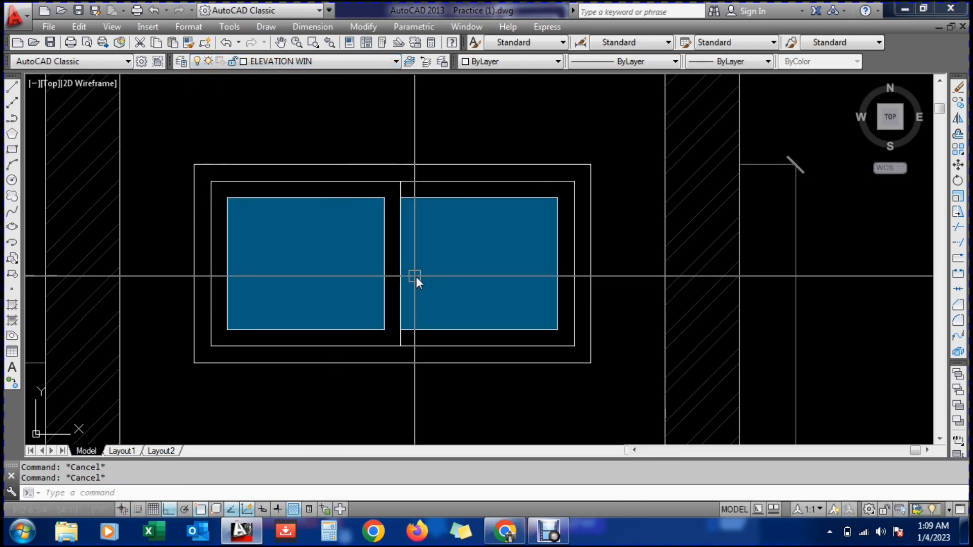
Send the window pane hatch to the back of the draw order
{"action": "type", "text": "dr"}
{"action": "key", "text": "Return"}
{"action": "left_click", "coordinate": [333, 260]}
{"action": "left_click", "coordinate": [436, 261]}
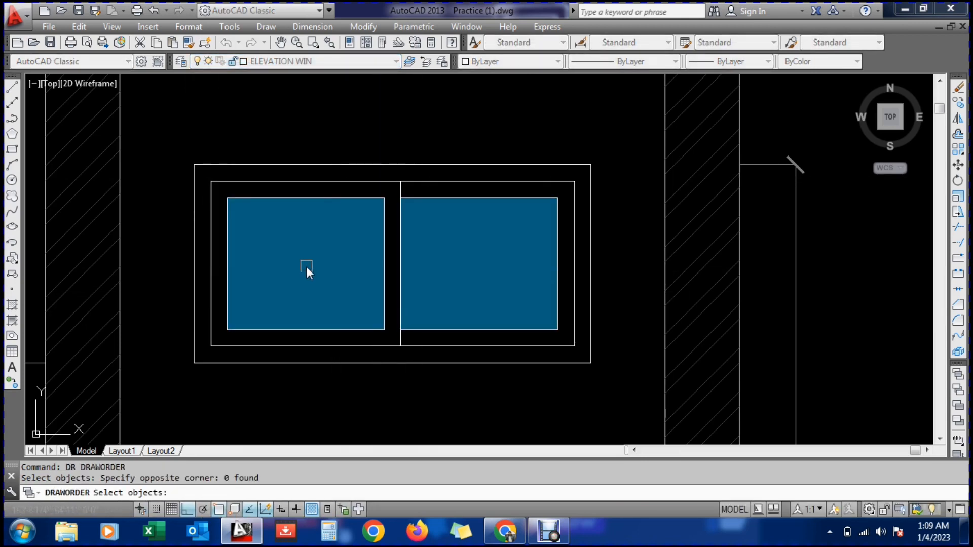
{"action": "left_click", "coordinate": [307, 269]}
{"action": "key", "text": "Return"}
{"action": "type", "text": "b"}
{"action": "key", "text": "Return"}
{"action": "key", "text": "Escape"}
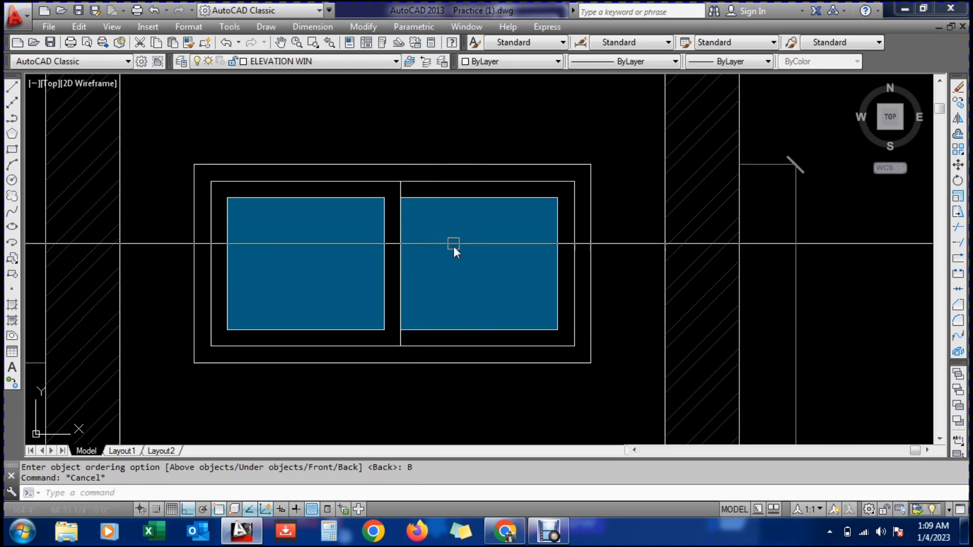
{"action": "key", "text": "Escape"}
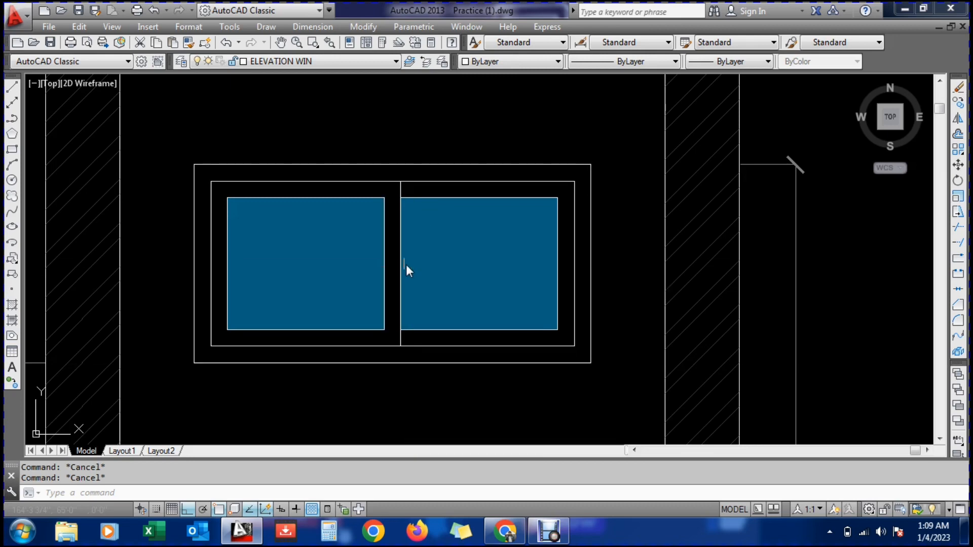
{"action": "type", "text": "HA"}
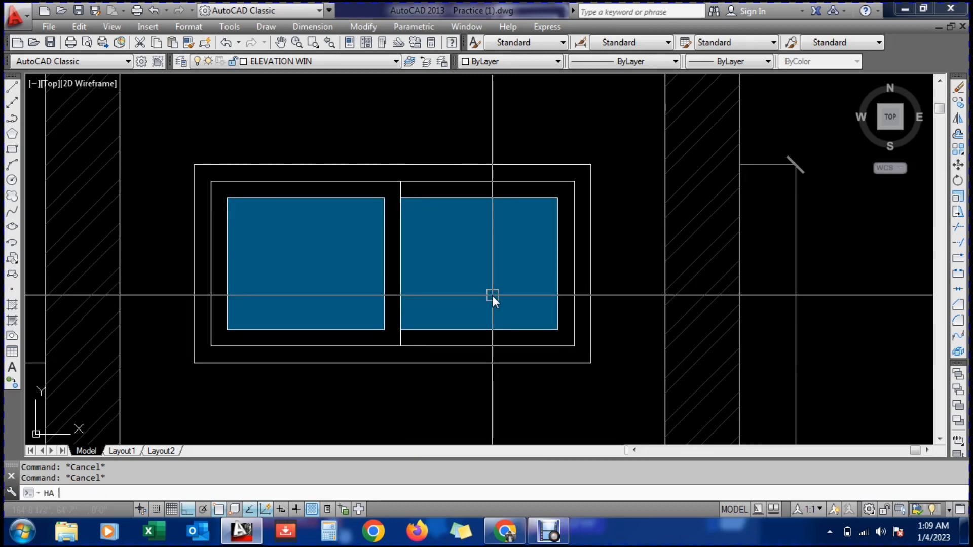
{"action": "key", "text": "Return"}
{"action": "key", "text": "Escape"}
{"action": "key", "text": "Escape"}
Set the transparency of the ELEVATION WIN HATCH layer to 70
{"action": "type", "text": "LA"}
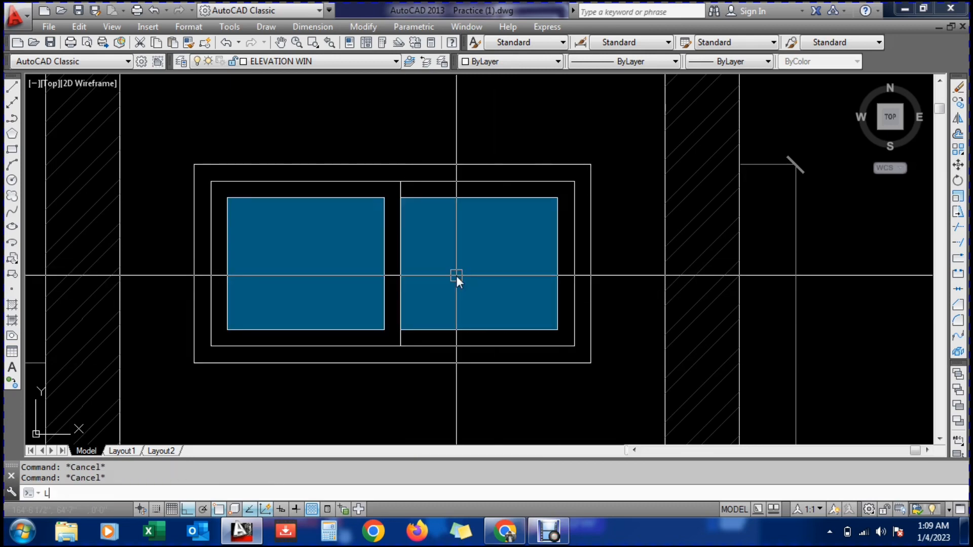
{"action": "key", "text": "Return"}
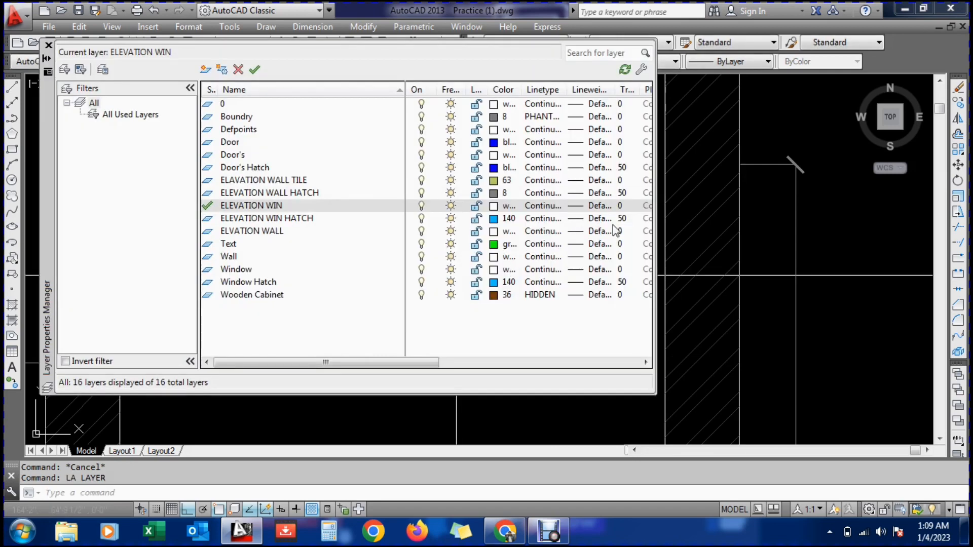
{"action": "left_click", "coordinate": [622, 218]}
{"action": "type", "text": "70"}
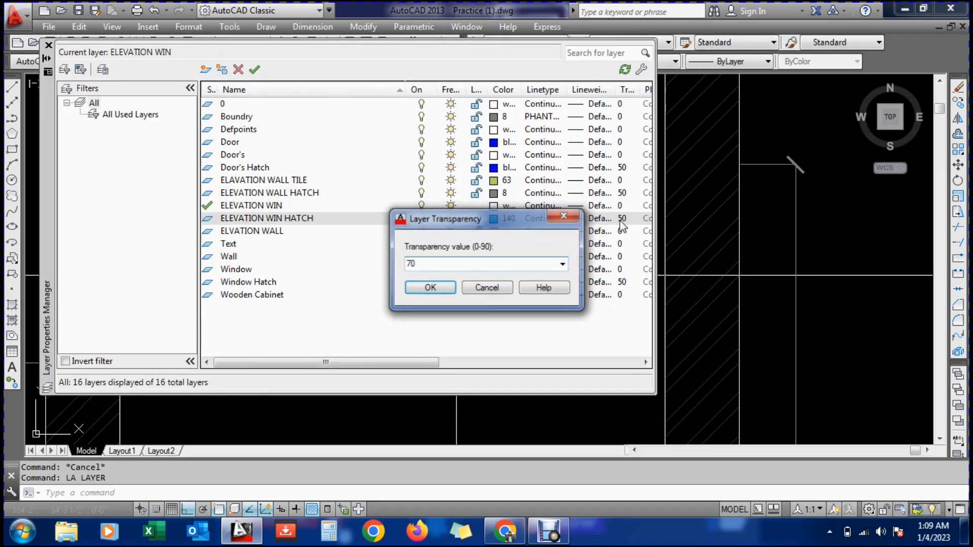
{"action": "key", "text": "Return"}
{"action": "left_click", "coordinate": [49, 46]}
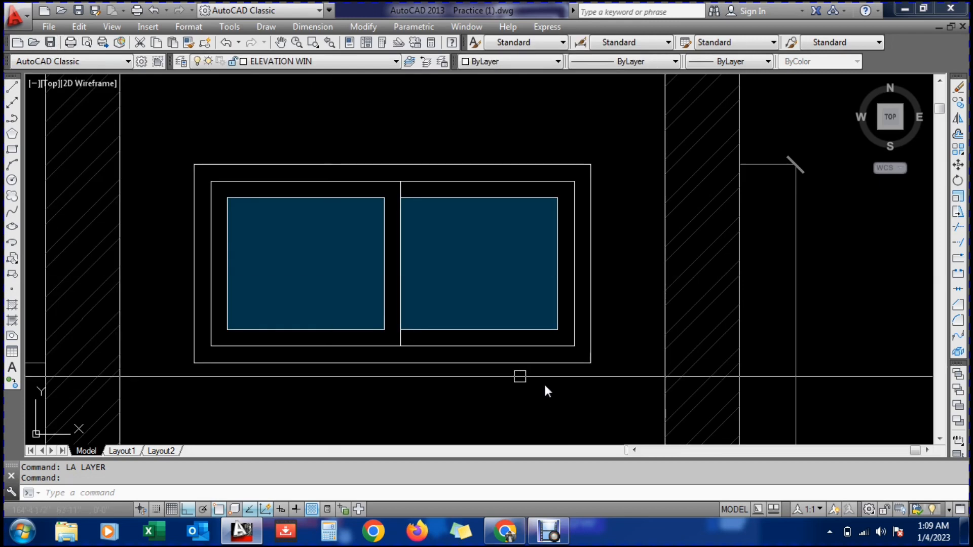
{"action": "key", "text": "Escape"}
{"action": "key", "text": "Escape"}
Change the color of the ELEVATION WIN HATCH layer to index color 150
{"action": "type", "text": "LA"}
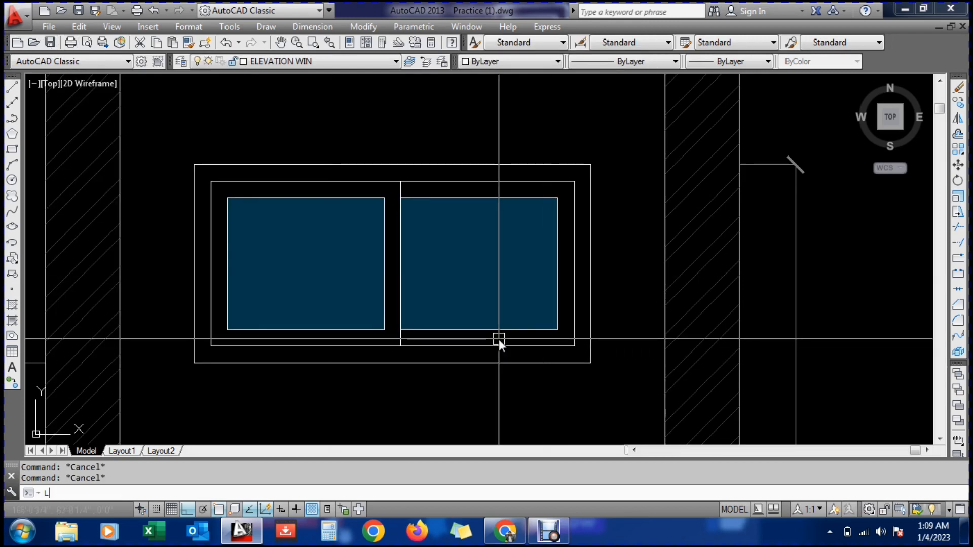
{"action": "key", "text": "Return"}
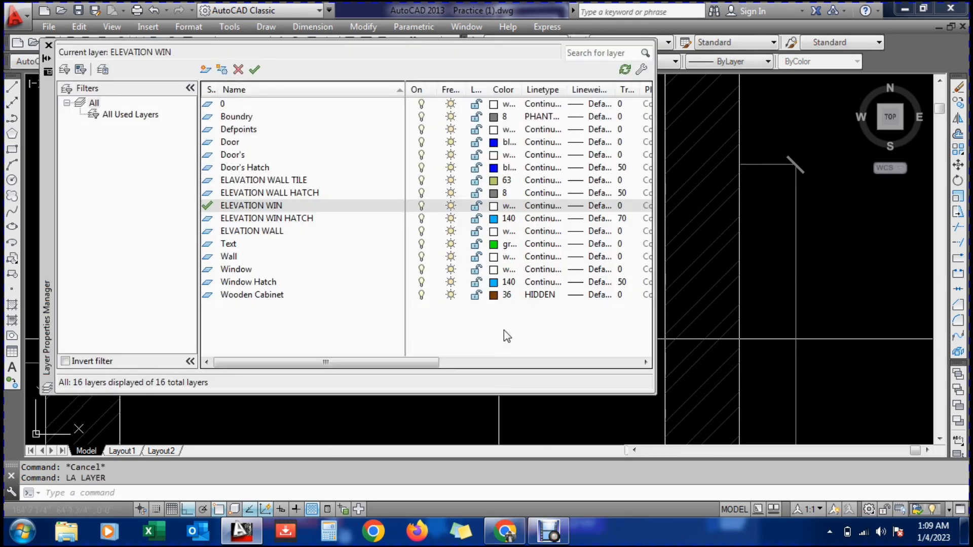
{"action": "left_click", "coordinate": [492, 218]}
{"action": "left_click", "coordinate": [510, 217]}
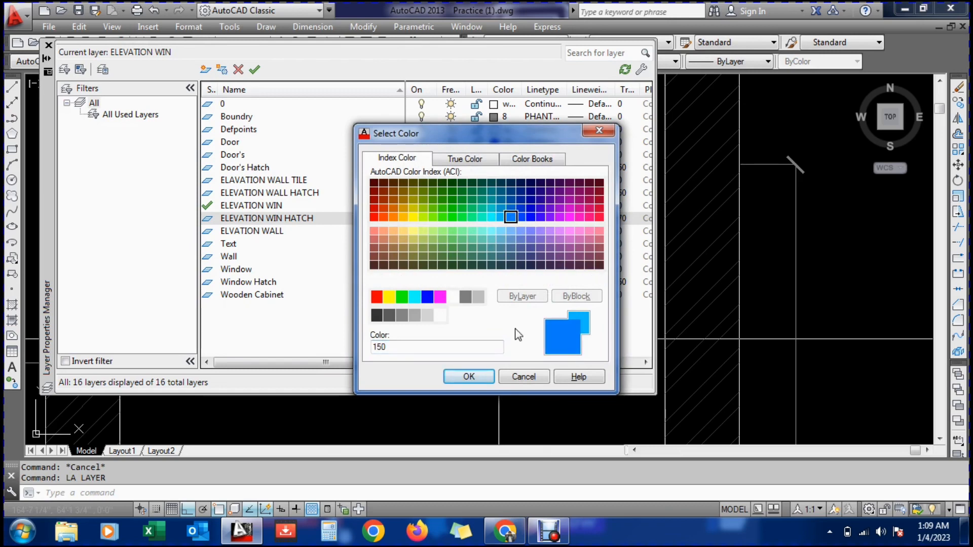
{"action": "left_click", "coordinate": [469, 376]}
{"action": "left_click", "coordinate": [49, 45]}
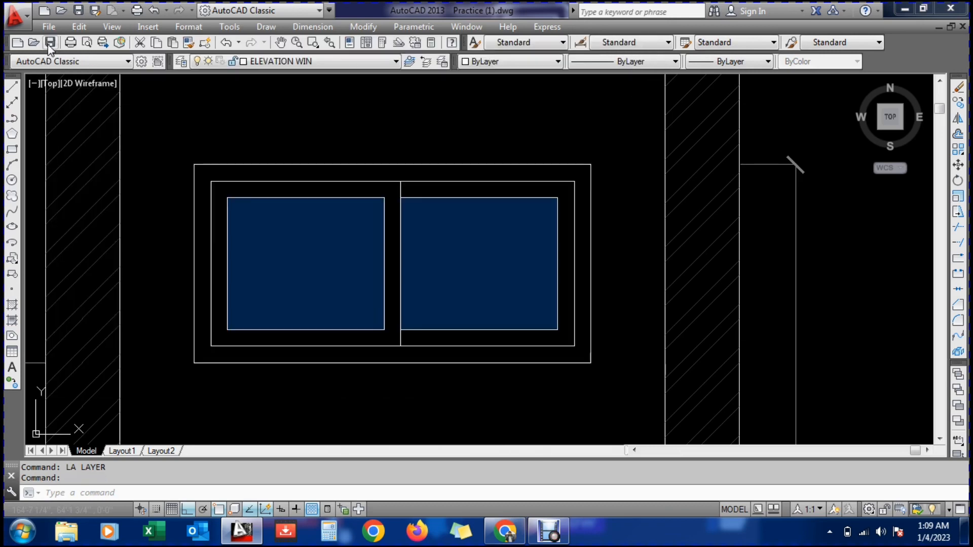
{"action": "key", "text": "Escape"}
{"action": "key", "text": "Escape"}
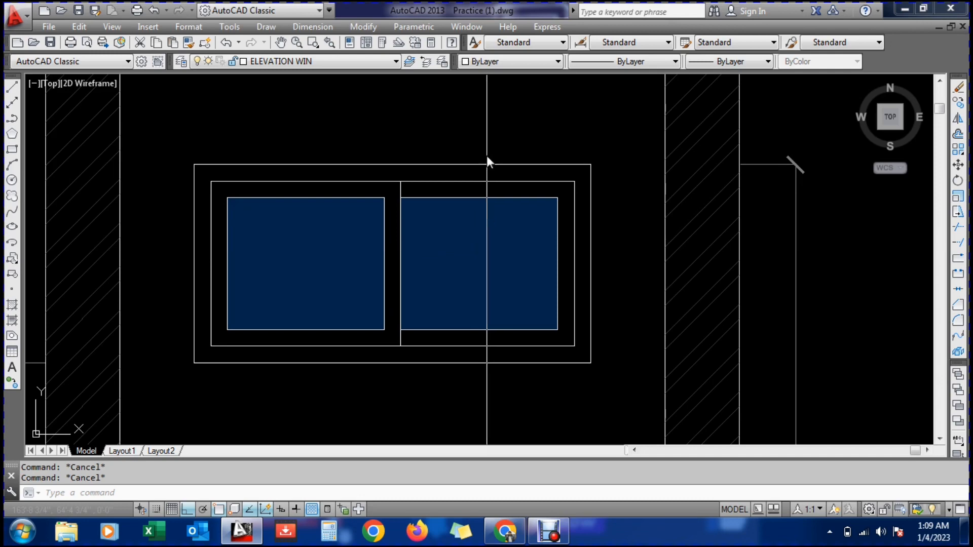
{"action": "type", "text": "H"}
{"action": "key", "text": "Return"}
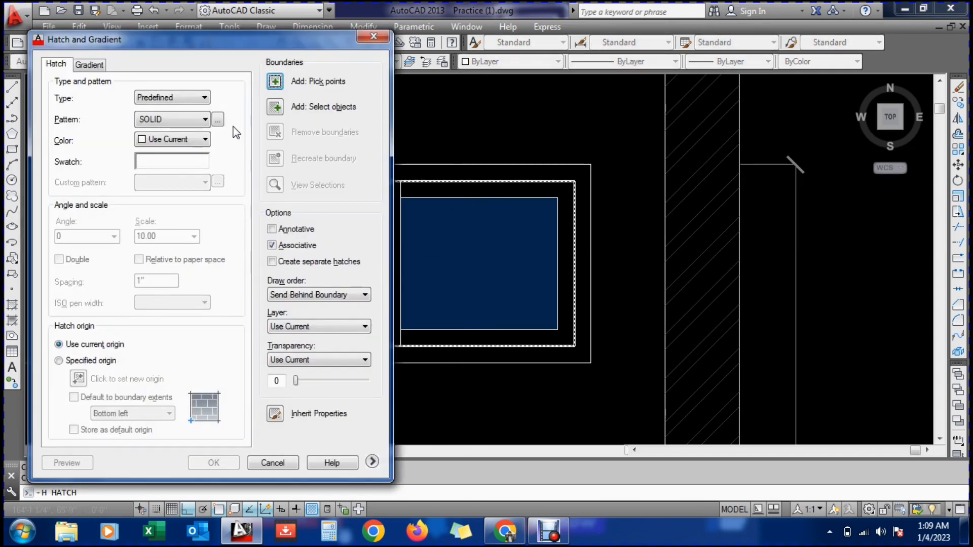
{"action": "key", "text": "Escape"}
Create a new layer named ELEVATION WIN FRAME HATCH with color 36 and transparency 0
{"action": "type", "text": "LA"}
{"action": "key", "text": "Return"}
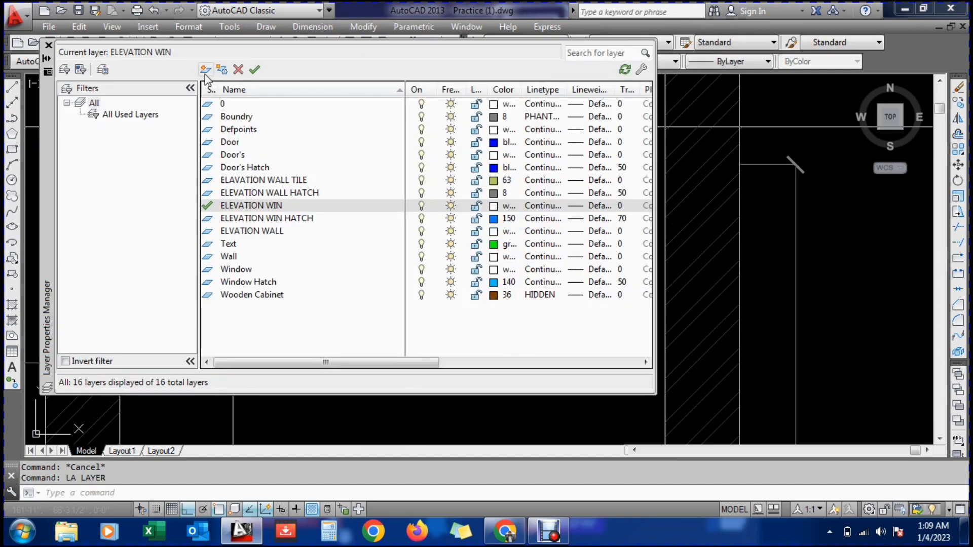
{"action": "left_click", "coordinate": [206, 74]}
{"action": "type", "text": "ELEVATION WIN FRAME HATCH"}
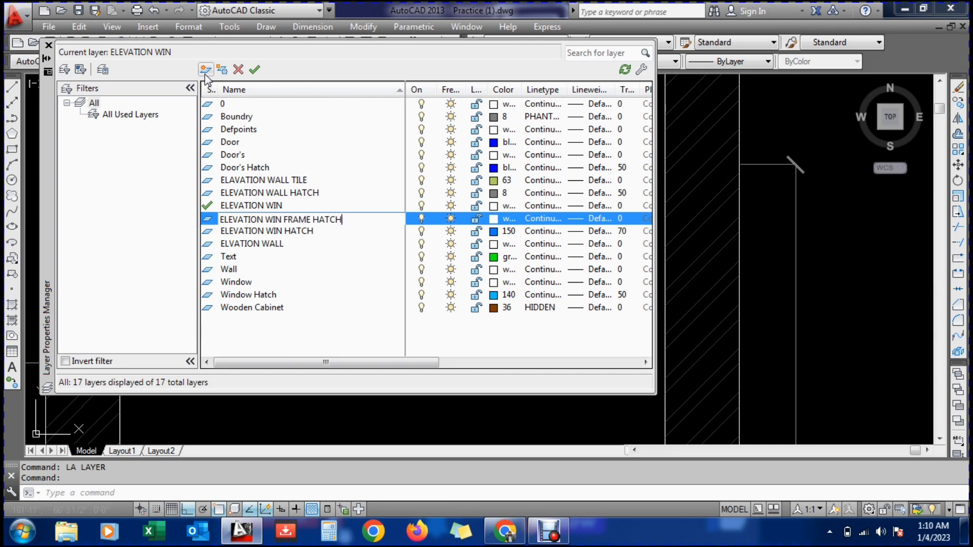
{"action": "left_click", "coordinate": [494, 221]}
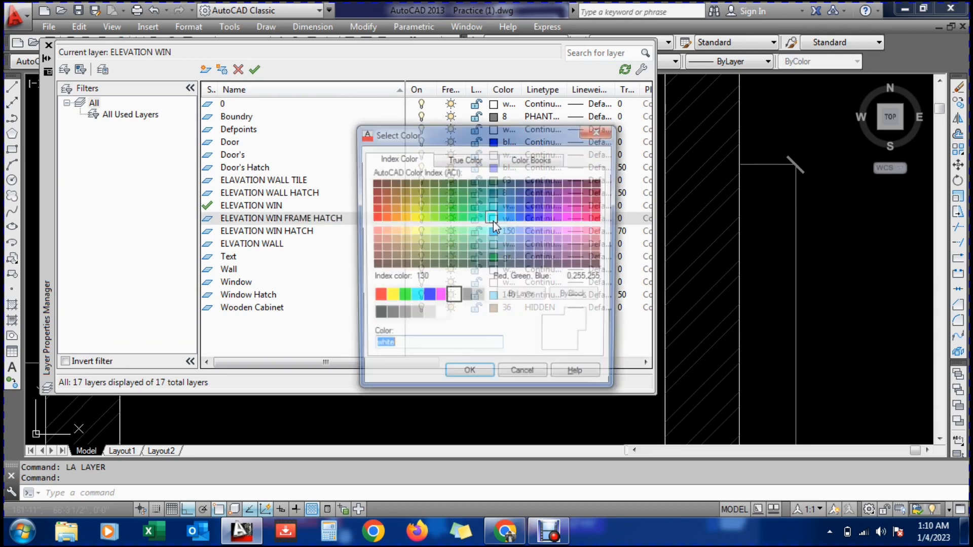
{"action": "type", "text": "36"}
{"action": "key", "text": "Return"}
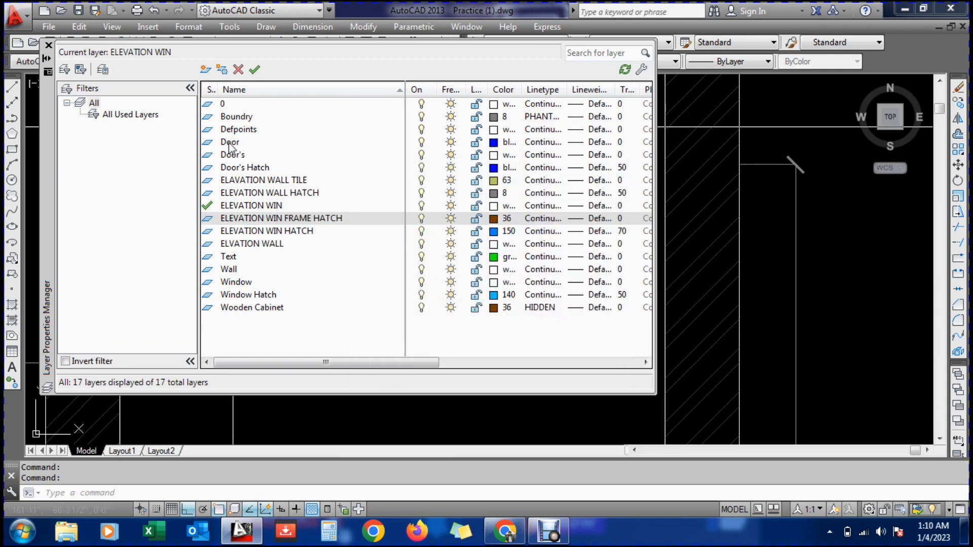
{"action": "left_click", "coordinate": [619, 219]}
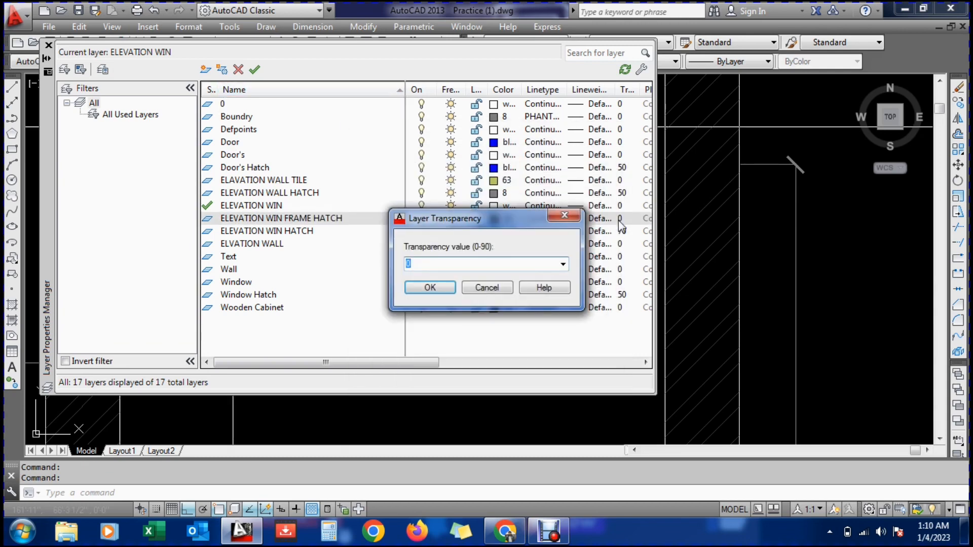
{"action": "key", "text": "Return"}
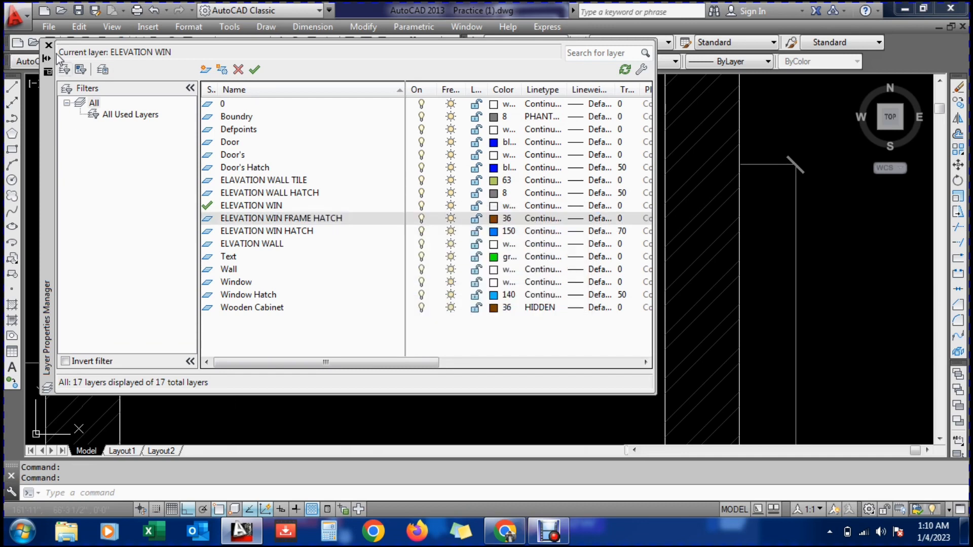
{"action": "left_click", "coordinate": [48, 46]}
Fill the outer frame band of the elevation window with a SOLID hatch
{"action": "type", "text": "h"}
{"action": "key", "text": "Return"}
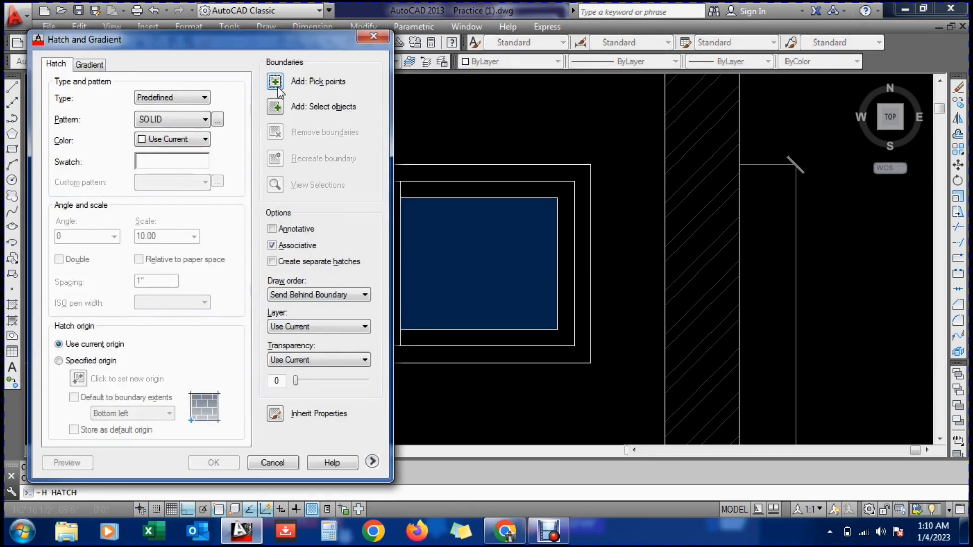
{"action": "key", "text": "alt+k"}
{"action": "left_click", "coordinate": [339, 171]}
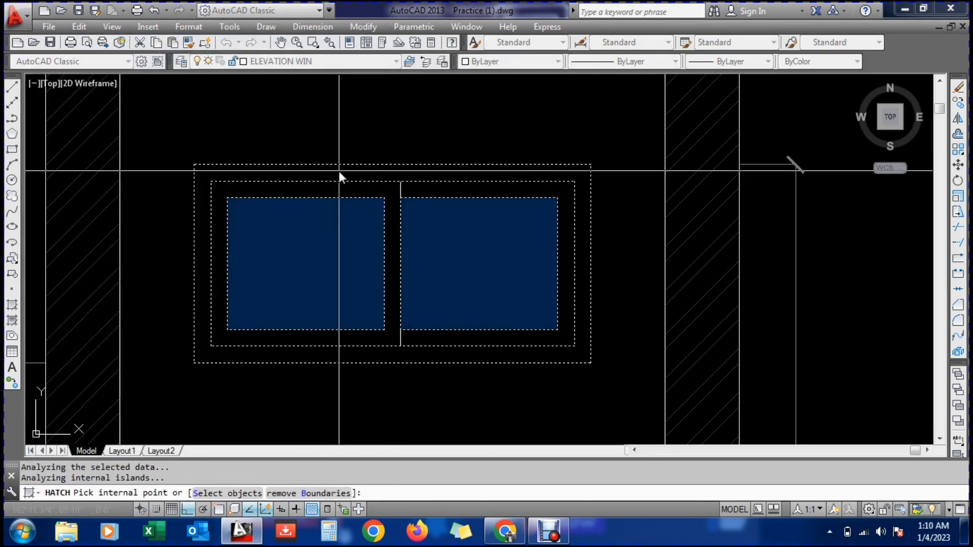
{"action": "key", "text": "Return"}
{"action": "key", "text": "Return"}
{"action": "key", "text": "Escape"}
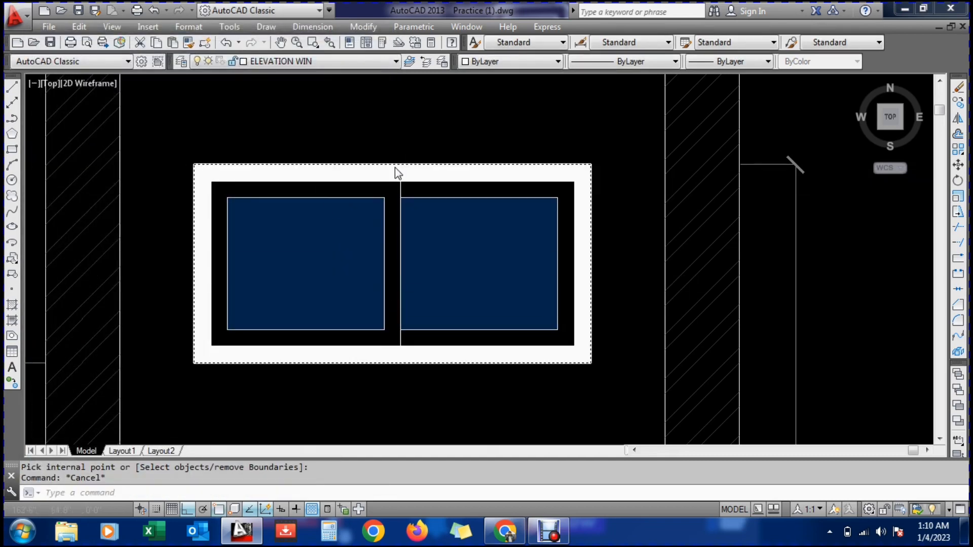
Assign the window frame hatch to the ELEVATION WIN FRAME HATCH layer
{"action": "scroll", "coordinate": [394, 167], "scroll_direction": "up", "scroll_amount": 3}
{"action": "left_click", "coordinate": [395, 182]}
{"action": "left_click", "coordinate": [393, 176]}
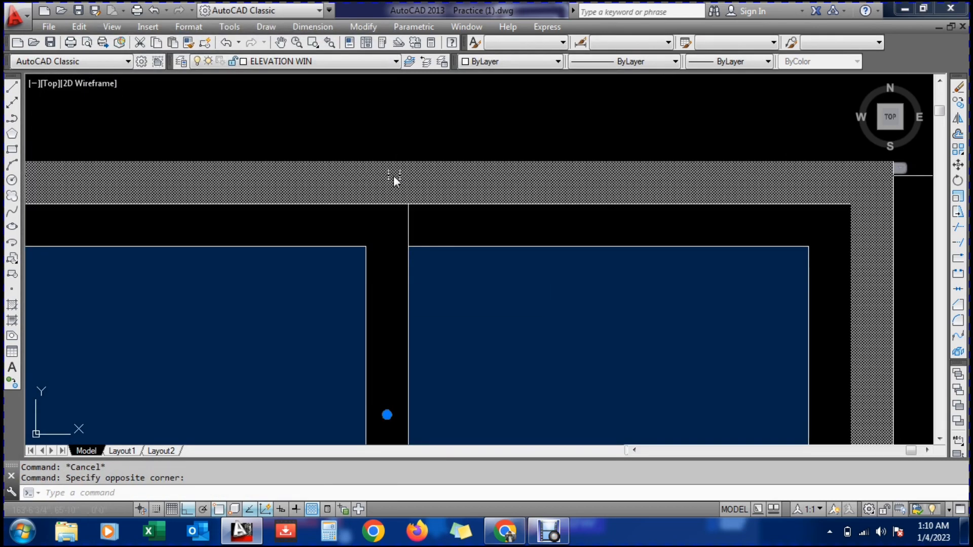
{"action": "left_click", "coordinate": [307, 60]}
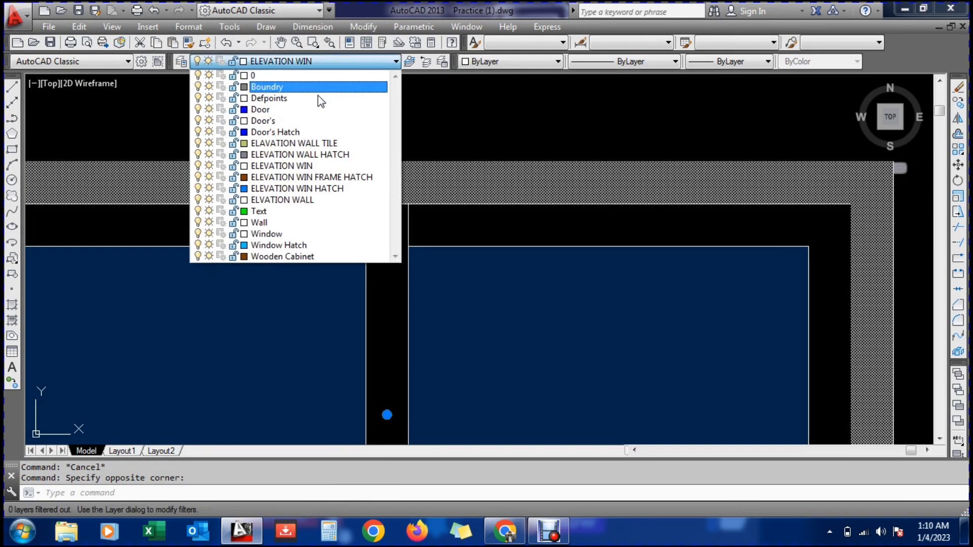
{"action": "left_click", "coordinate": [325, 177]}
{"action": "key", "text": "Escape"}
{"action": "key", "text": "Escape"}
Send the window frame hatch to the back of the draw order and save the drawing
{"action": "type", "text": "DR"}
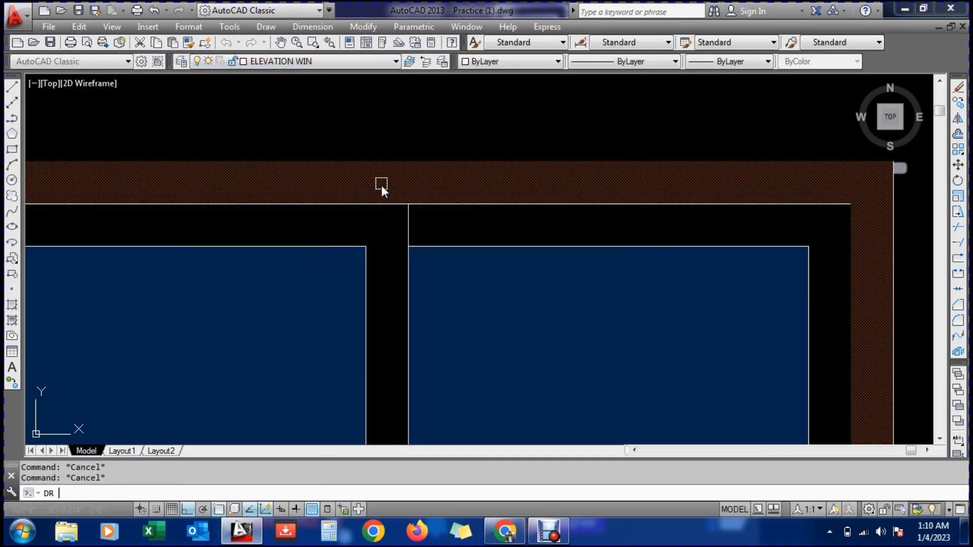
{"action": "key", "text": "Return"}
{"action": "left_click", "coordinate": [381, 184]}
{"action": "key", "text": "Return"}
{"action": "type", "text": "b"}
{"action": "key", "text": "Return"}
{"action": "scroll", "coordinate": [378, 172], "scroll_direction": "down", "scroll_amount": 5}
{"action": "scroll", "coordinate": [387, 193], "scroll_direction": "up", "scroll_amount": 2}
{"action": "key", "text": "Escape"}
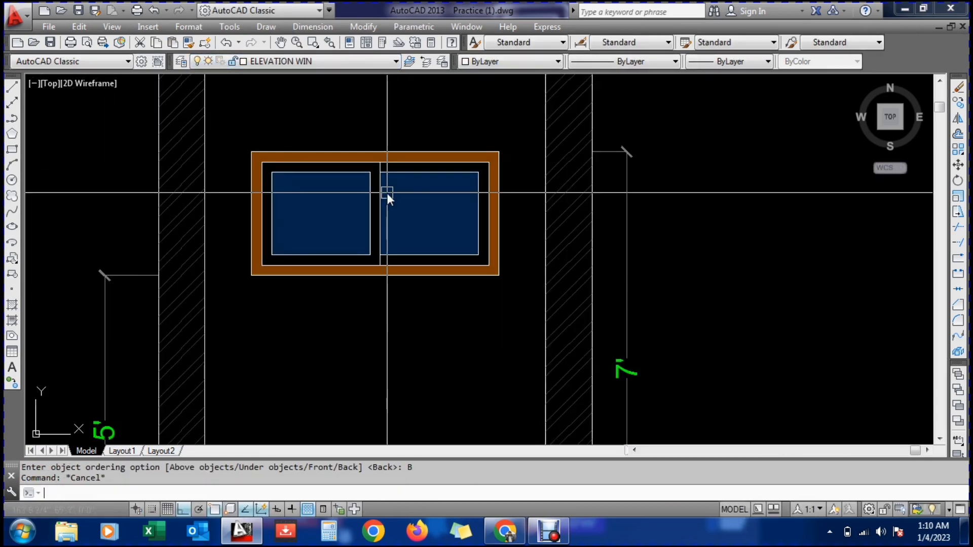
{"action": "key", "text": "Escape"}
{"action": "key", "text": "ctrl+s"}
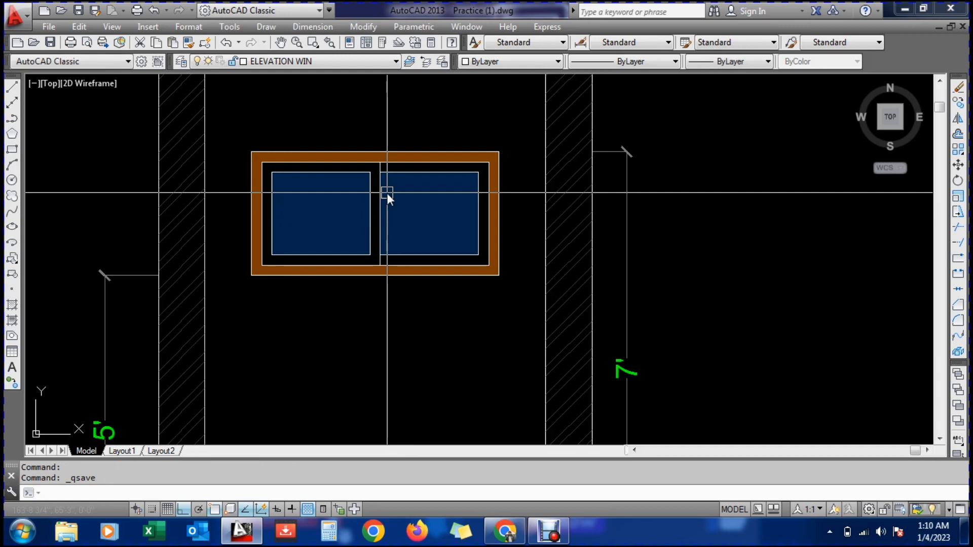
Offset the base line of the window elevation 7' upward
{"action": "scroll", "coordinate": [442, 181], "scroll_direction": "down", "scroll_amount": 4}
{"action": "scroll", "coordinate": [416, 187], "scroll_direction": "up", "scroll_amount": 4}
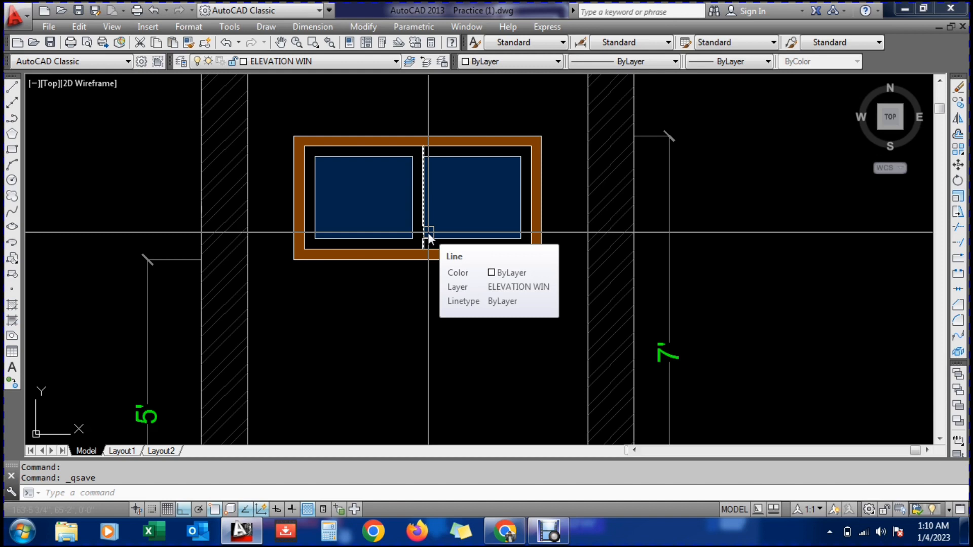
{"action": "scroll", "coordinate": [513, 320], "scroll_direction": "down", "scroll_amount": 4}
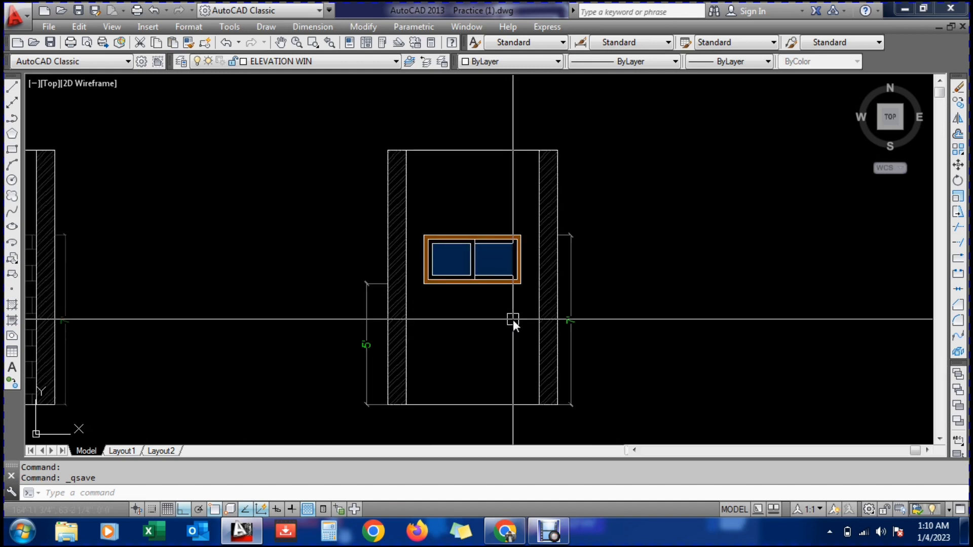
{"action": "scroll", "coordinate": [472, 334], "scroll_direction": "down", "scroll_amount": 2}
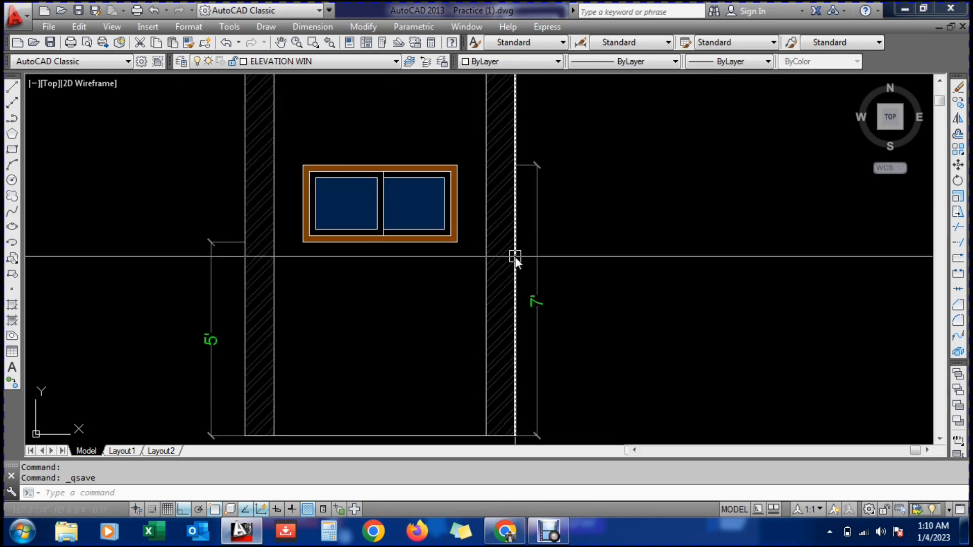
{"action": "type", "text": "o"}
{"action": "key", "text": "Return"}
{"action": "type", "text": "7'"}
{"action": "key", "text": "Return"}
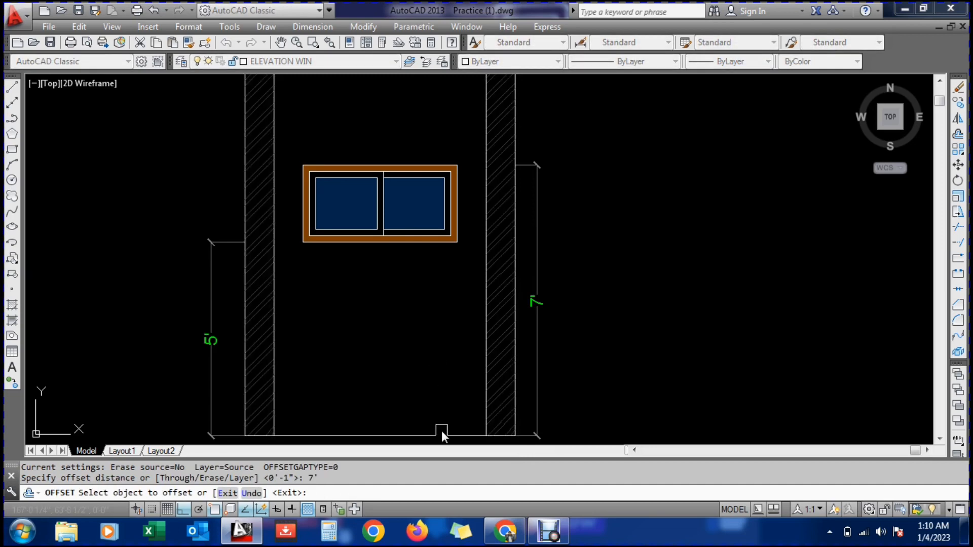
{"action": "left_click", "coordinate": [442, 435]}
{"action": "left_click", "coordinate": [447, 304]}
{"action": "key", "text": "Escape"}
{"action": "key", "text": "Escape"}
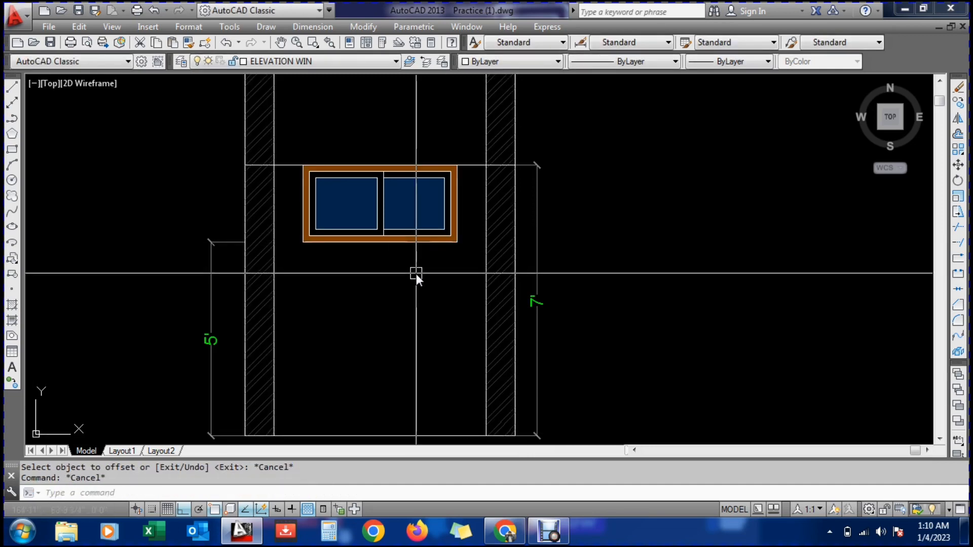
Hatch the wall area around the window, below the 7' line, with the SOLID pattern
{"action": "type", "text": "h"}
{"action": "key", "text": "Return"}
{"action": "left_click", "coordinate": [272, 87]}
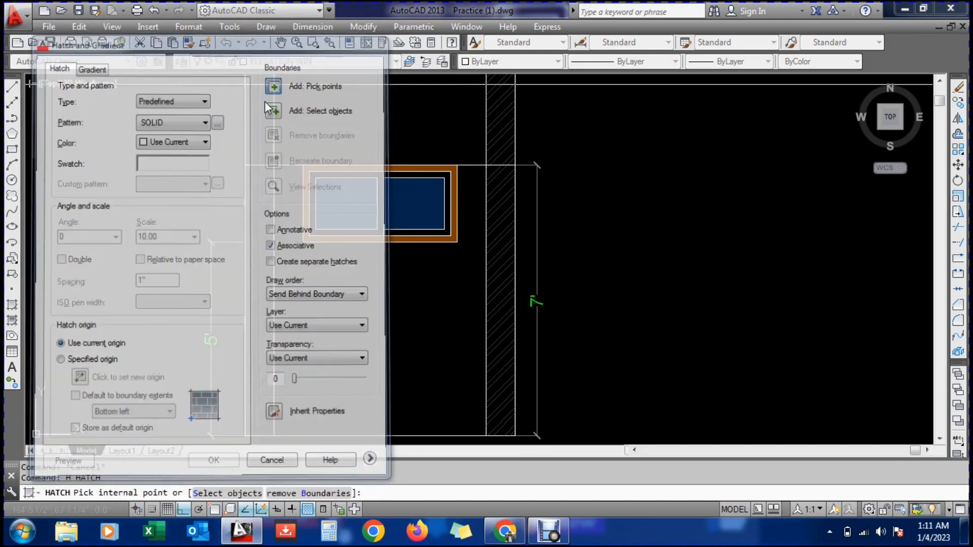
{"action": "left_click", "coordinate": [291, 275]}
{"action": "key", "text": "Return"}
{"action": "key", "text": "Return"}
Match the properties of the neighbouring elevation's brick hatch onto the solid wall hatch around the window
{"action": "scroll", "coordinate": [414, 277], "scroll_direction": "down", "scroll_amount": 5}
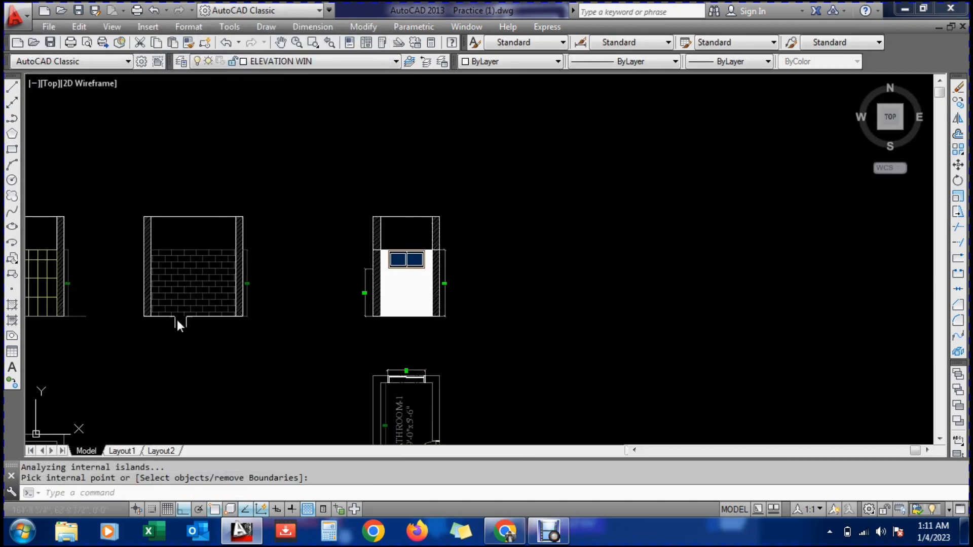
{"action": "scroll", "coordinate": [177, 316], "scroll_direction": "up", "scroll_amount": 5}
{"action": "type", "text": "ma"}
{"action": "key", "text": "Return"}
{"action": "left_click", "coordinate": [195, 274]}
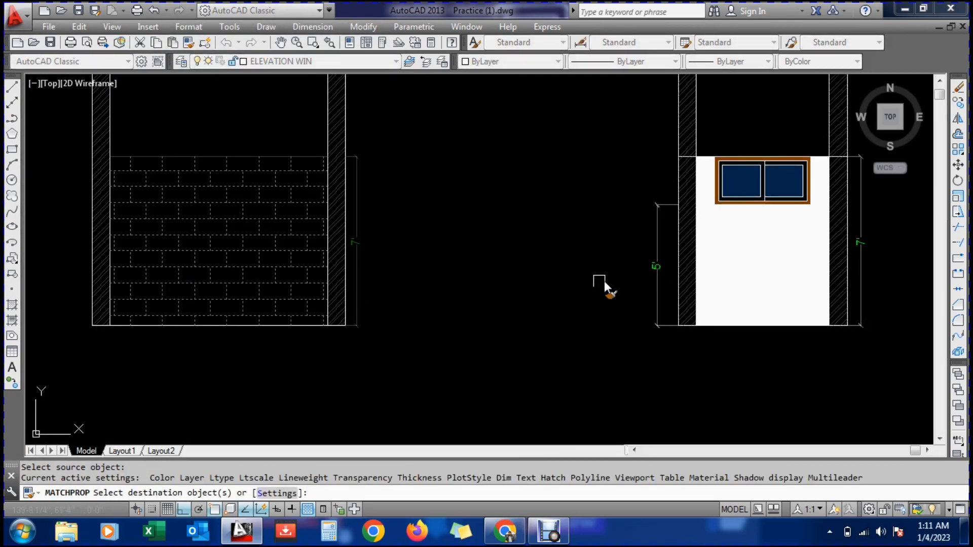
{"action": "left_click", "coordinate": [742, 278]}
{"action": "left_click", "coordinate": [729, 225]}
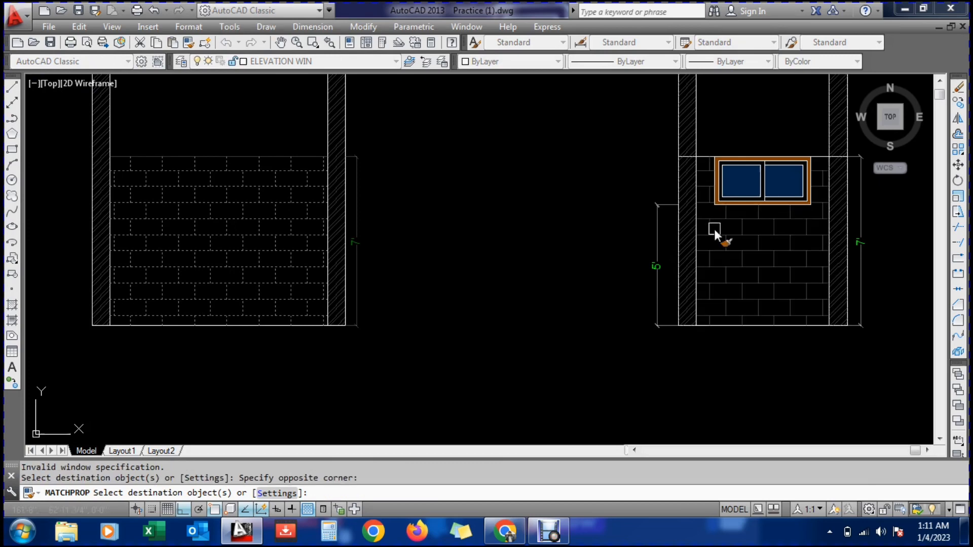
{"action": "key", "text": "Return"}
{"action": "key", "text": "Escape"}
Trim the 7' line where it crosses the right wall, using the wall's inner edge as cutting edge
{"action": "scroll", "coordinate": [819, 133], "scroll_direction": "up", "scroll_amount": 5}
{"action": "scroll", "coordinate": [732, 198], "scroll_direction": "down", "scroll_amount": 4}
{"action": "scroll", "coordinate": [770, 163], "scroll_direction": "up", "scroll_amount": 4}
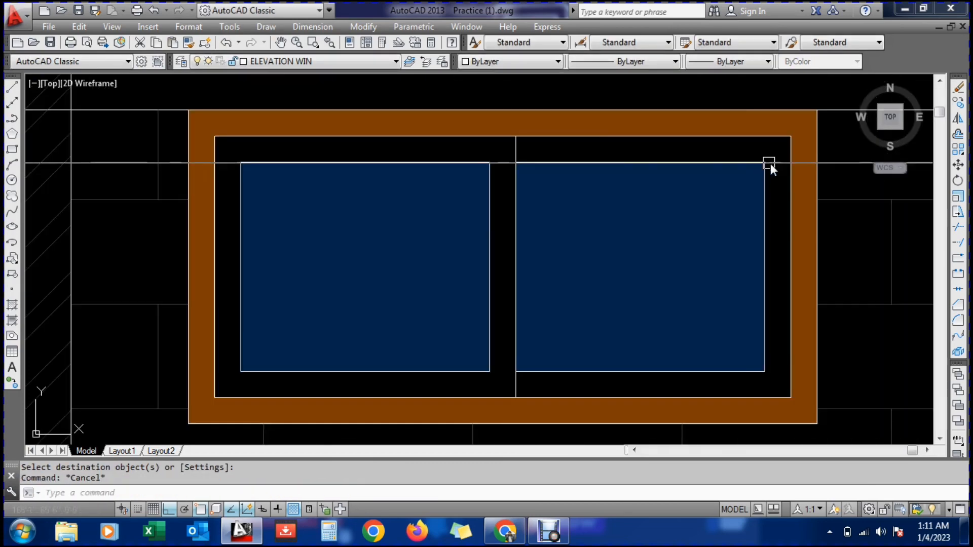
{"action": "scroll", "coordinate": [573, 288], "scroll_direction": "down", "scroll_amount": 4}
{"action": "key", "text": "Escape"}
{"action": "type", "text": "tr"}
{"action": "key", "text": "Return"}
{"action": "scroll", "coordinate": [735, 208], "scroll_direction": "up", "scroll_amount": 4}
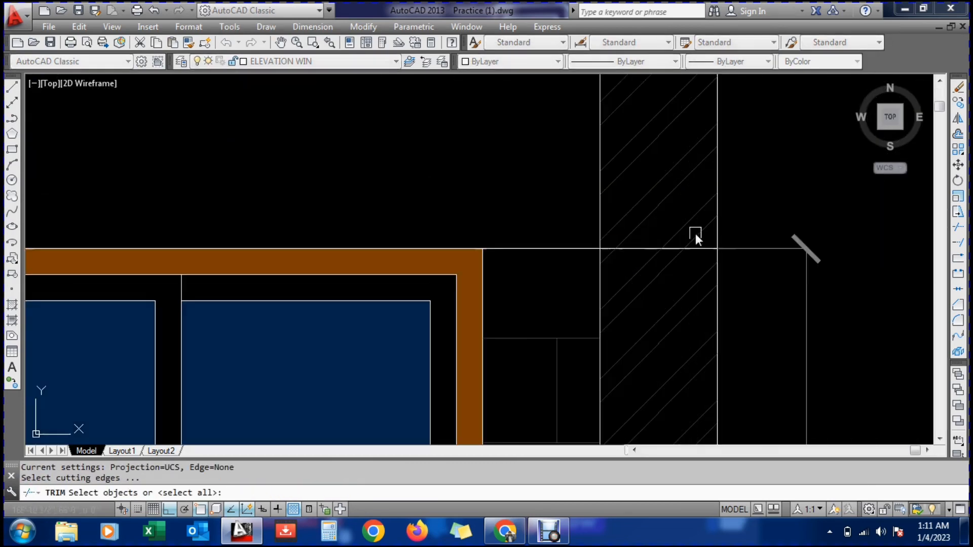
{"action": "left_click", "coordinate": [600, 213]}
{"action": "key", "text": "Return"}
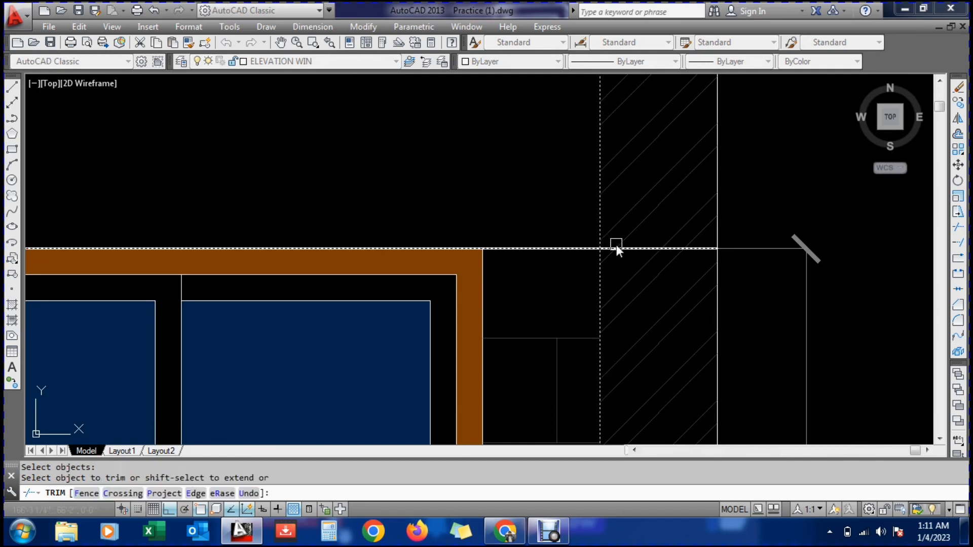
{"action": "left_click", "coordinate": [617, 247]}
{"action": "scroll", "coordinate": [639, 247], "scroll_direction": "down", "scroll_amount": 4}
{"action": "scroll", "coordinate": [506, 246], "scroll_direction": "up", "scroll_amount": 4}
{"action": "key", "text": "Return"}
Trim the 7' line where it crosses the left wall, using the wall's inner edge as cutting edge
{"action": "key", "text": "Return"}
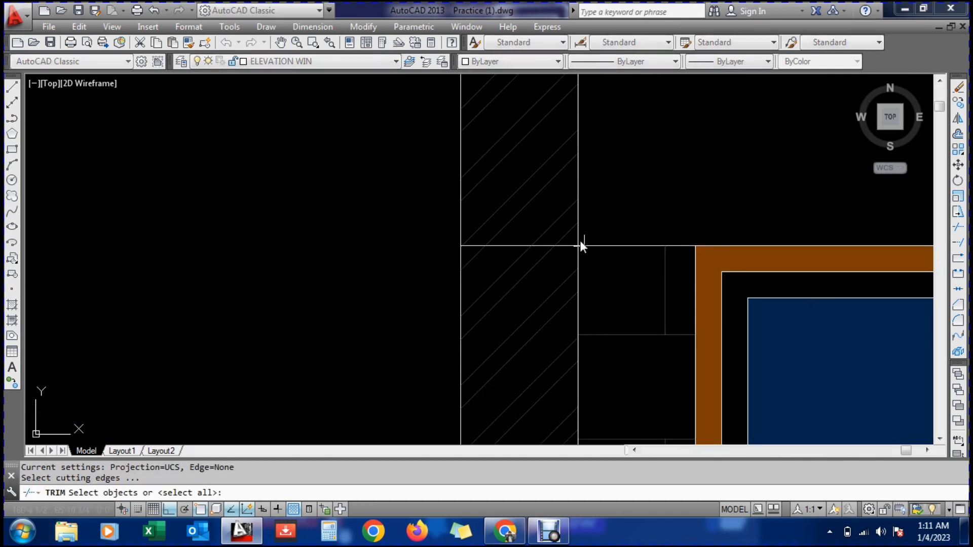
{"action": "left_click", "coordinate": [578, 232]}
{"action": "key", "text": "Return"}
{"action": "left_click", "coordinate": [508, 247]}
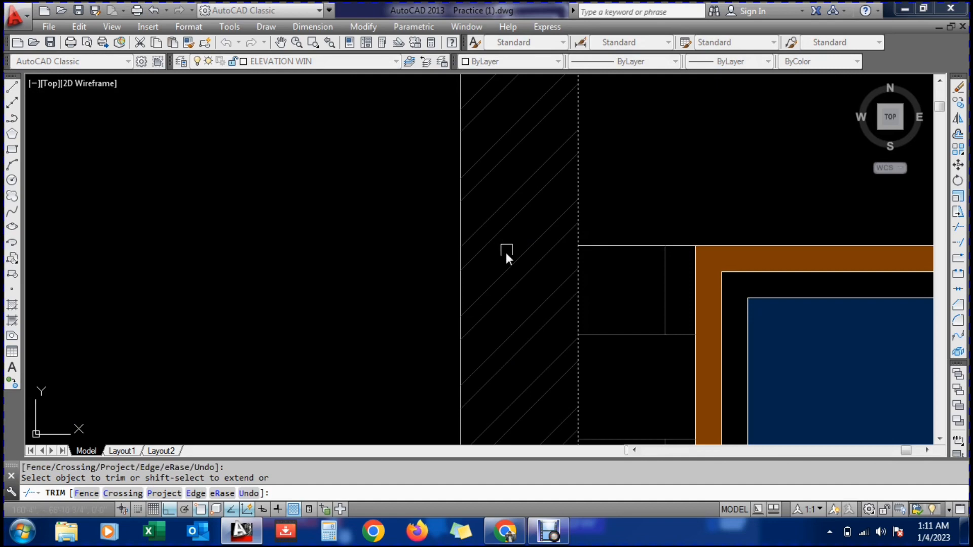
{"action": "scroll", "coordinate": [505, 256], "scroll_direction": "down", "scroll_amount": 4}
{"action": "key", "text": "Escape"}
{"action": "key", "text": "Escape"}
Match the properties of the brick wall hatch onto the 7' line at the window's head
{"action": "type", "text": "ma"}
{"action": "key", "text": "Return"}
{"action": "left_click", "coordinate": [560, 289]}
{"action": "left_click", "coordinate": [555, 251]}
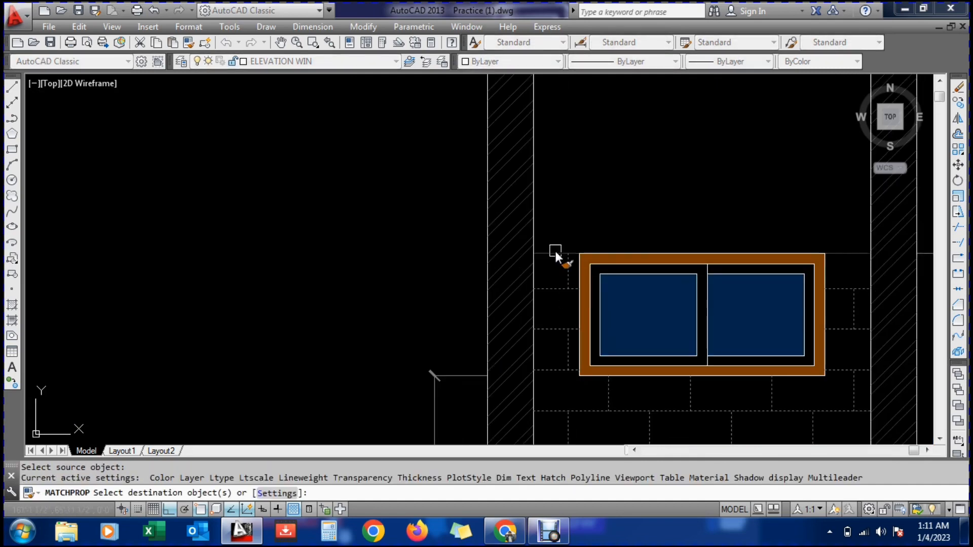
{"action": "scroll", "coordinate": [555, 248], "scroll_direction": "down", "scroll_amount": 6}
{"action": "key", "text": "Escape"}
Copy the upright BATHROOM-1 plan horizontally into the empty area to its right
{"action": "scroll", "coordinate": [559, 309], "scroll_direction": "up", "scroll_amount": 3}
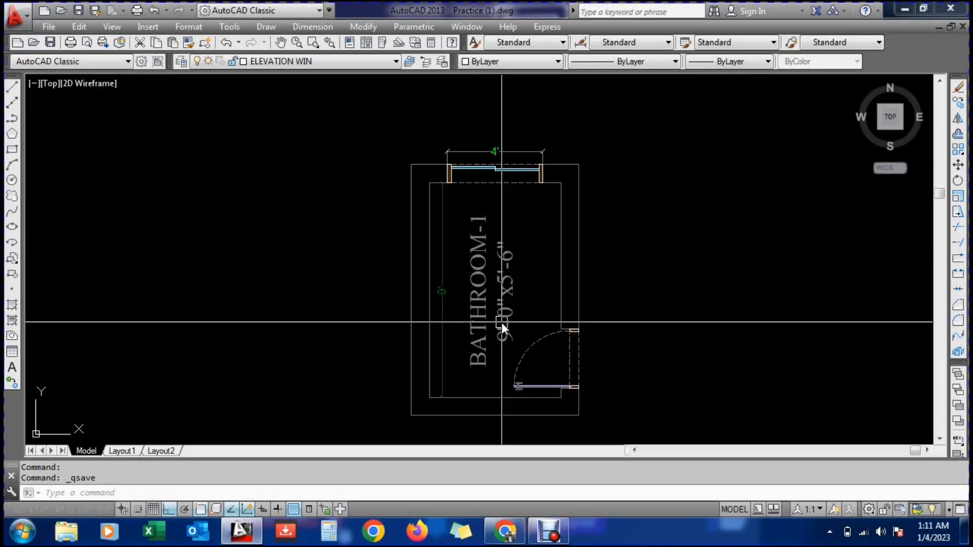
{"action": "scroll", "coordinate": [501, 322], "scroll_direction": "down", "scroll_amount": 4}
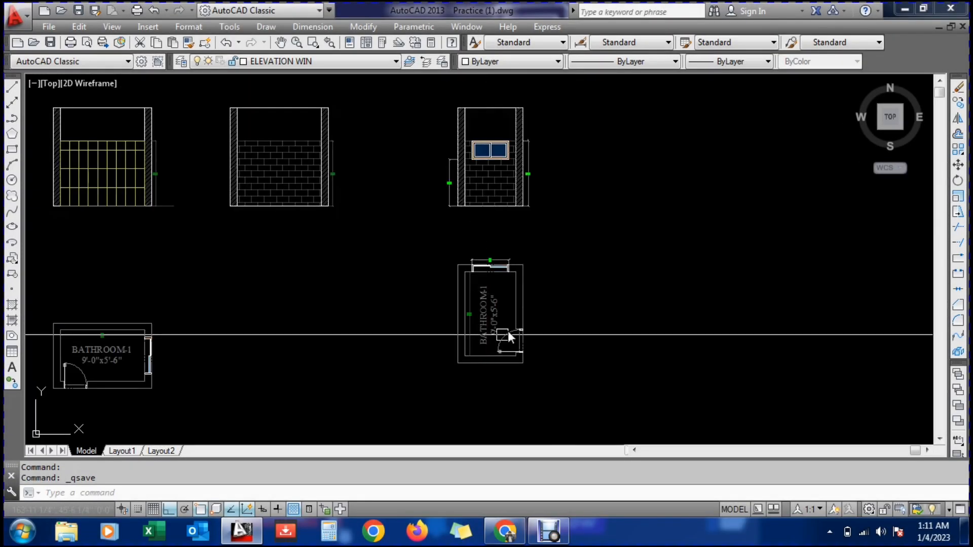
{"action": "type", "text": "co"}
{"action": "key", "text": "Return"}
{"action": "left_click", "coordinate": [405, 240]}
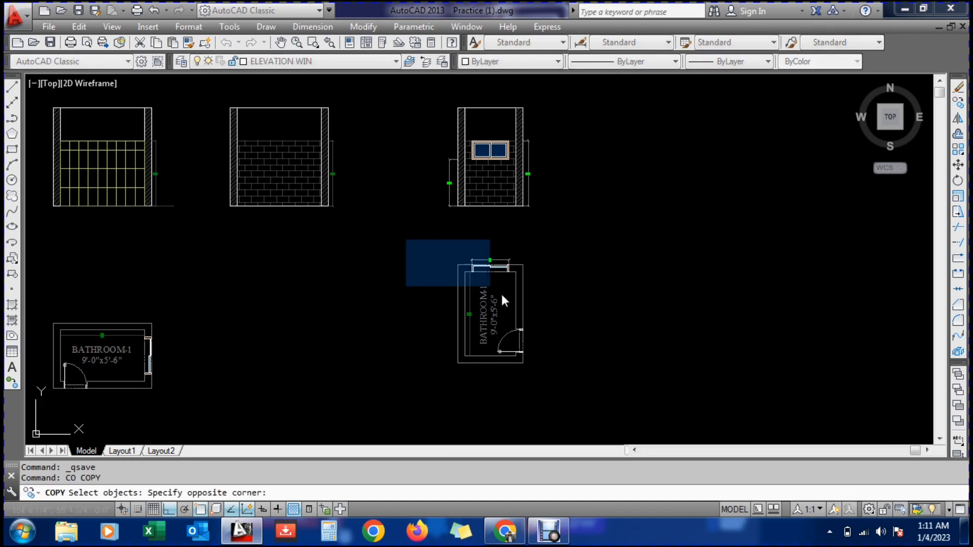
{"action": "left_click", "coordinate": [569, 397]}
{"action": "key", "text": "Return"}
{"action": "left_click", "coordinate": [521, 346]}
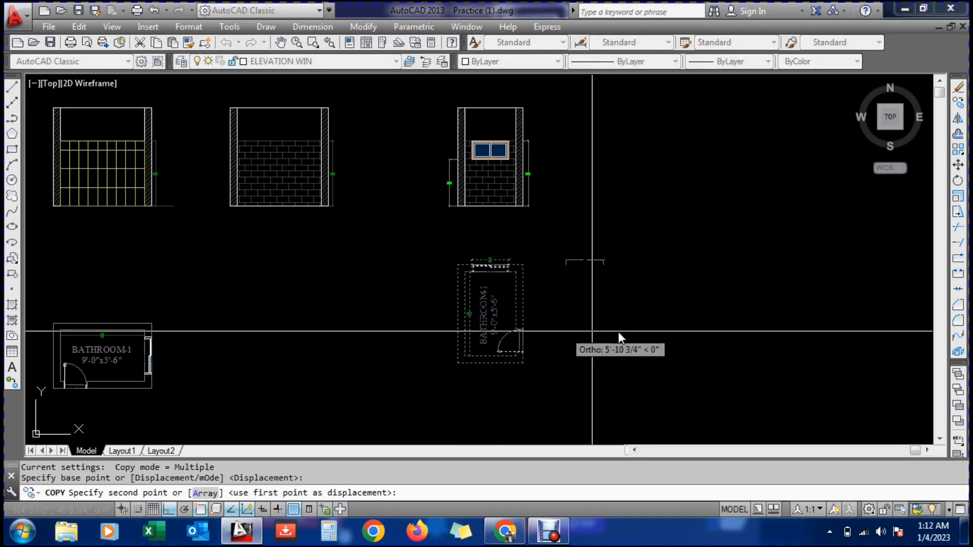
{"action": "left_click", "coordinate": [741, 334]}
{"action": "key", "text": "Escape"}
{"action": "type", "text": "RP"}
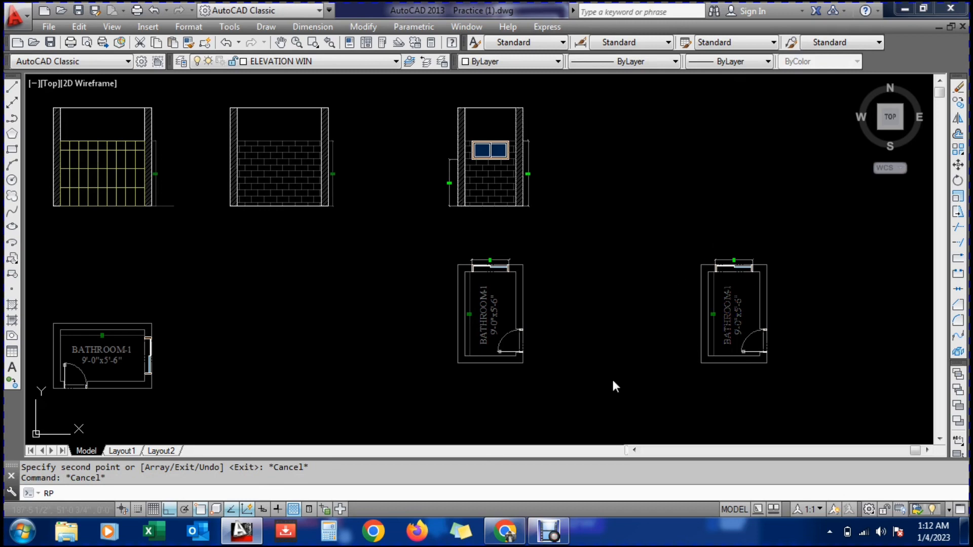
{"action": "key", "text": "Return"}
{"action": "key", "text": "Escape"}
{"action": "left_click", "coordinate": [698, 228]}
{"action": "key", "text": "Escape"}
{"action": "key", "text": "Escape"}
Rotate the copied BATHROOM-1 plan 90 degrees counterclockwise so its door wall faces up
{"action": "type", "text": "R"}
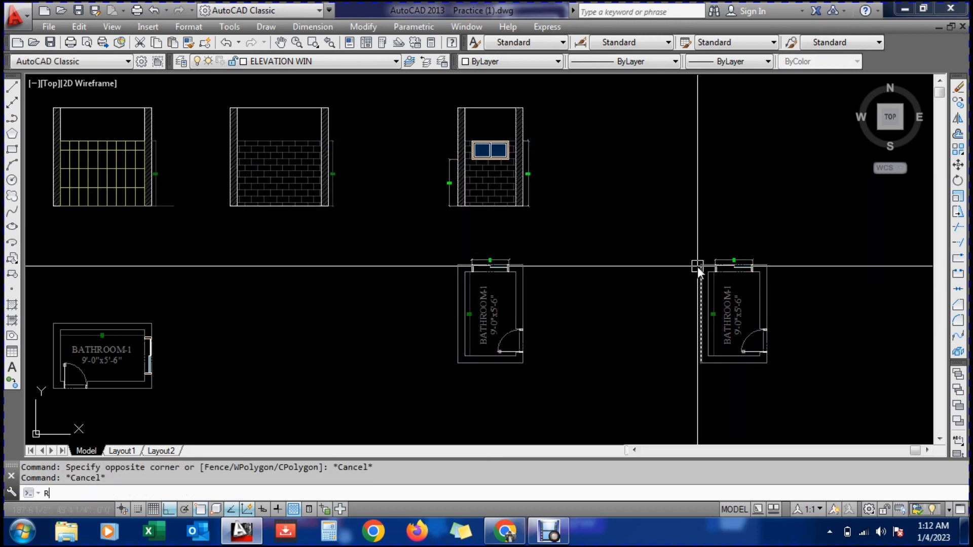
{"action": "type", "text": "O"}
{"action": "key", "text": "Return"}
{"action": "left_click", "coordinate": [685, 234]}
{"action": "left_click", "coordinate": [794, 401]}
{"action": "key", "text": "Return"}
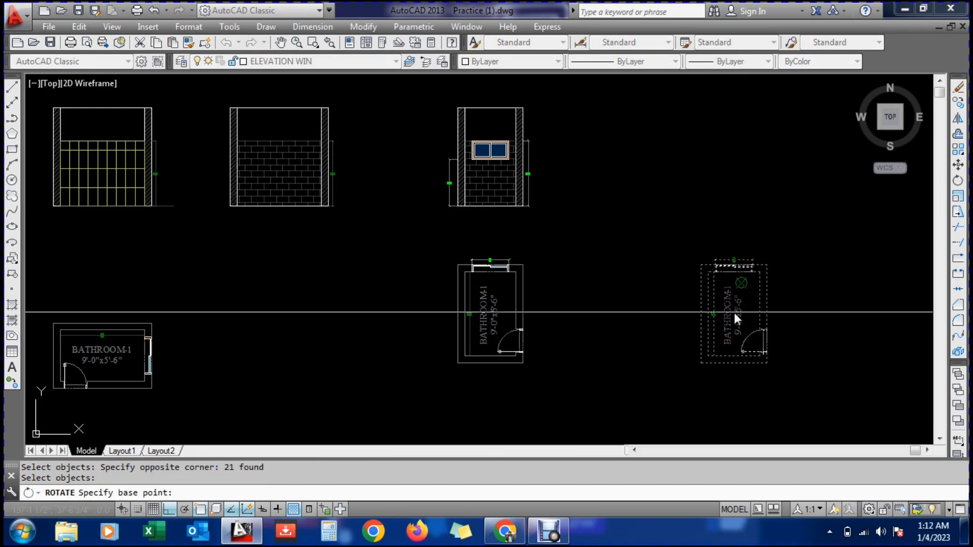
{"action": "left_click", "coordinate": [726, 283]}
{"action": "left_click", "coordinate": [738, 140]}
{"action": "key", "text": "Escape"}
{"action": "key", "text": "Escape"}
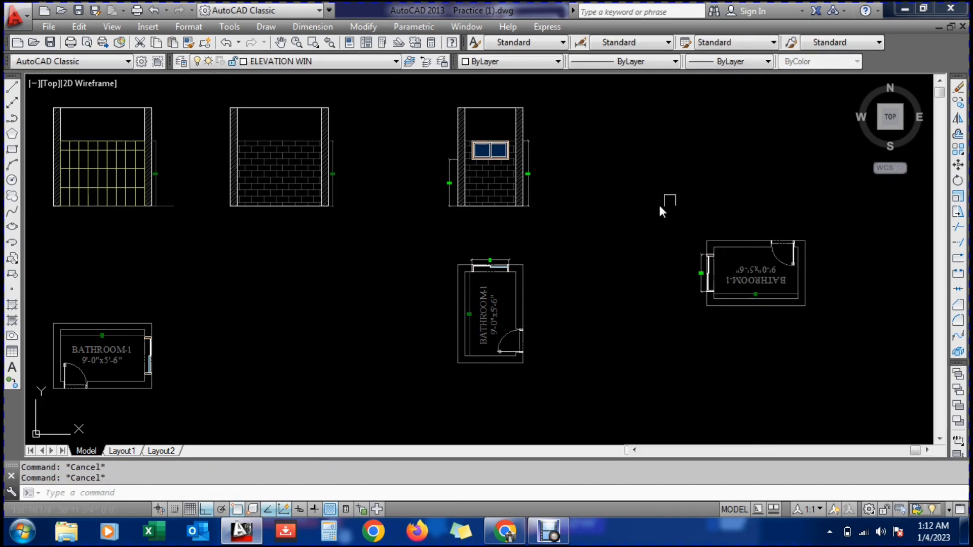
Draw two vertical construction lines through the inner side wall corners of the rotated BATHROOM-1 plan
{"action": "type", "text": "X"}
{"action": "key", "text": "Escape"}
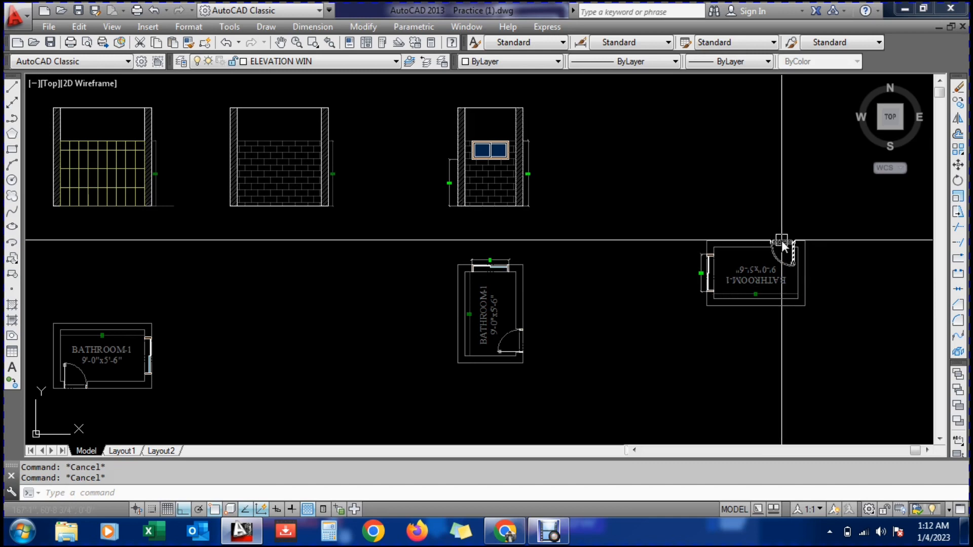
{"action": "type", "text": "xl"}
{"action": "key", "text": "Return"}
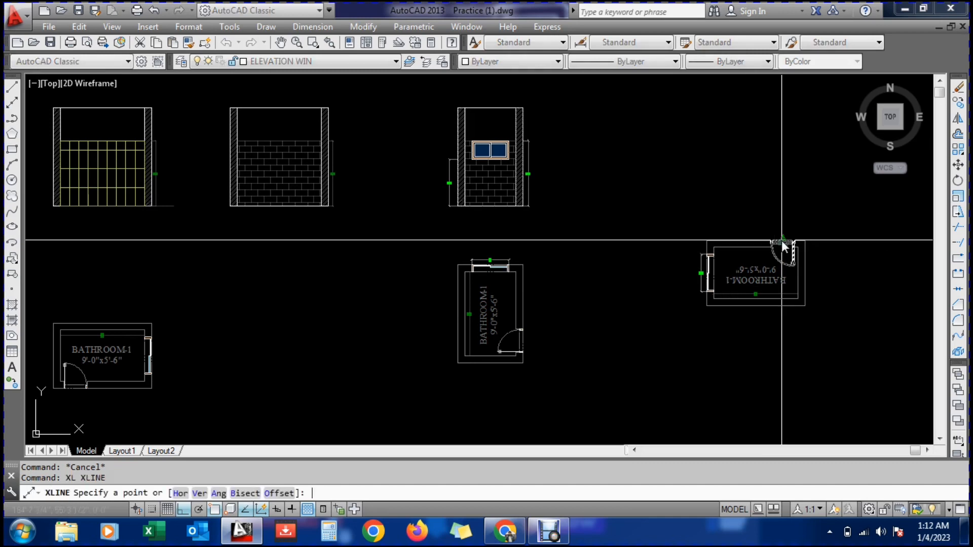
{"action": "type", "text": "v"}
{"action": "key", "text": "Return"}
{"action": "scroll", "coordinate": [745, 259], "scroll_direction": "up", "scroll_amount": 3}
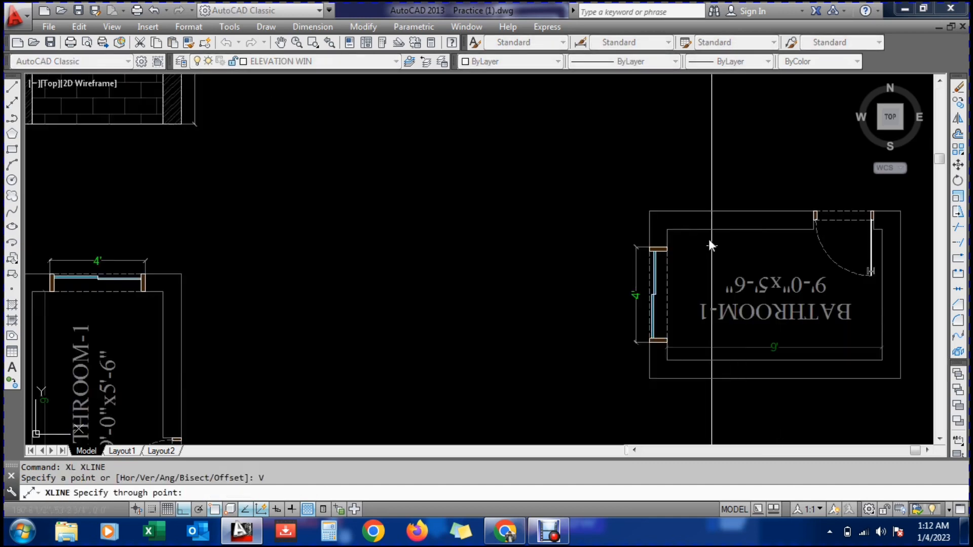
{"action": "left_click", "coordinate": [668, 229]}
{"action": "scroll", "coordinate": [668, 229], "scroll_direction": "down", "scroll_amount": 4}
{"action": "scroll", "coordinate": [663, 263], "scroll_direction": "up", "scroll_amount": 2}
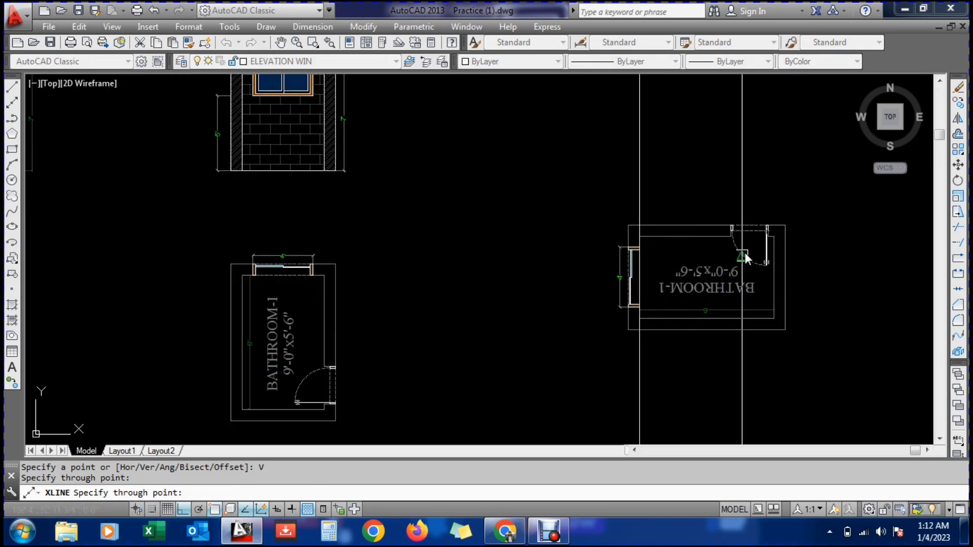
{"action": "left_click", "coordinate": [778, 232]}
{"action": "scroll", "coordinate": [773, 236], "scroll_direction": "down", "scroll_amount": 4}
{"action": "key", "text": "Escape"}
{"action": "type", "text": "c"}
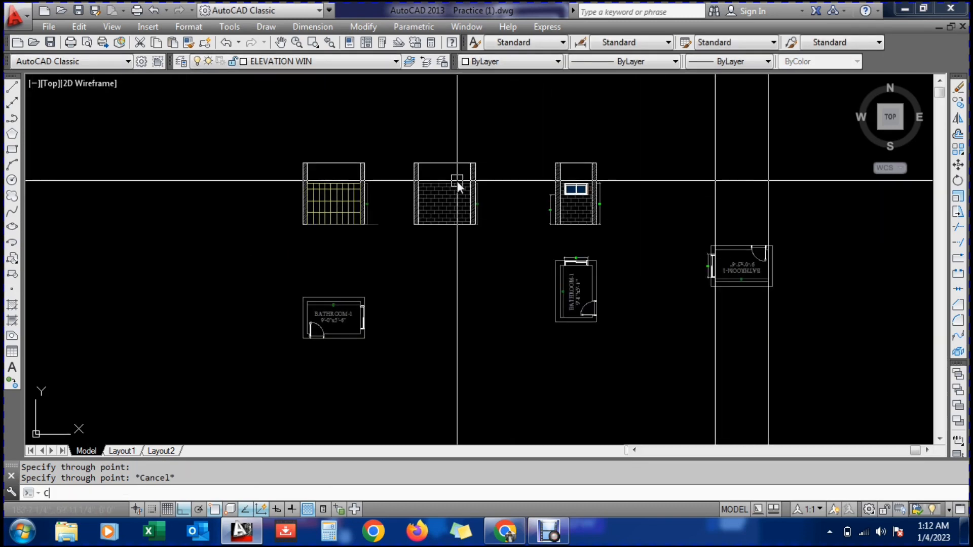
{"action": "type", "text": "o"}
{"action": "key", "text": "Return"}
{"action": "left_click", "coordinate": [397, 130]}
{"action": "left_click", "coordinate": [493, 233]}
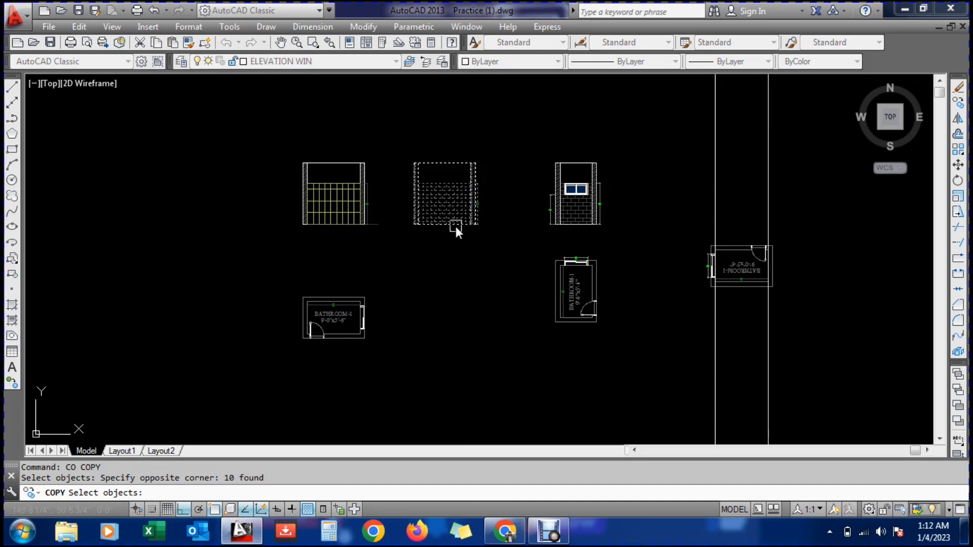
{"action": "key", "text": "Escape"}
{"action": "scroll", "coordinate": [324, 309], "scroll_direction": "up", "scroll_amount": 4}
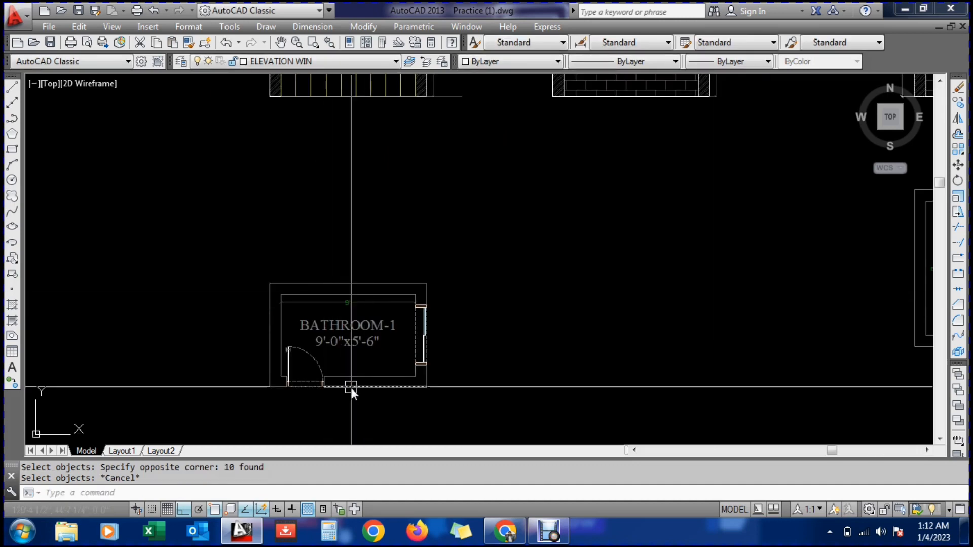
{"action": "scroll", "coordinate": [359, 383], "scroll_direction": "down", "scroll_amount": 4}
{"action": "scroll", "coordinate": [478, 245], "scroll_direction": "up", "scroll_amount": 4}
{"action": "scroll", "coordinate": [473, 248], "scroll_direction": "down", "scroll_amount": 4}
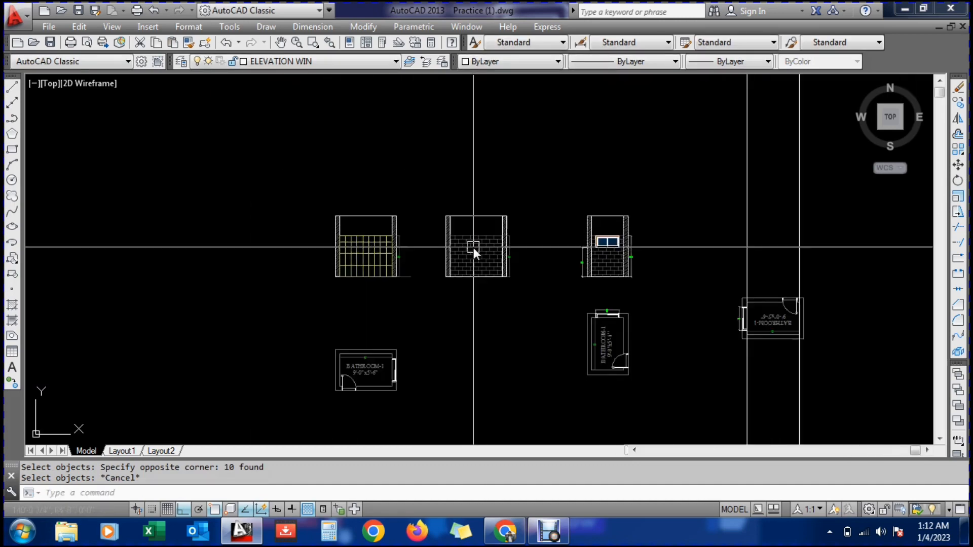
{"action": "scroll", "coordinate": [473, 248], "scroll_direction": "up", "scroll_amount": 4}
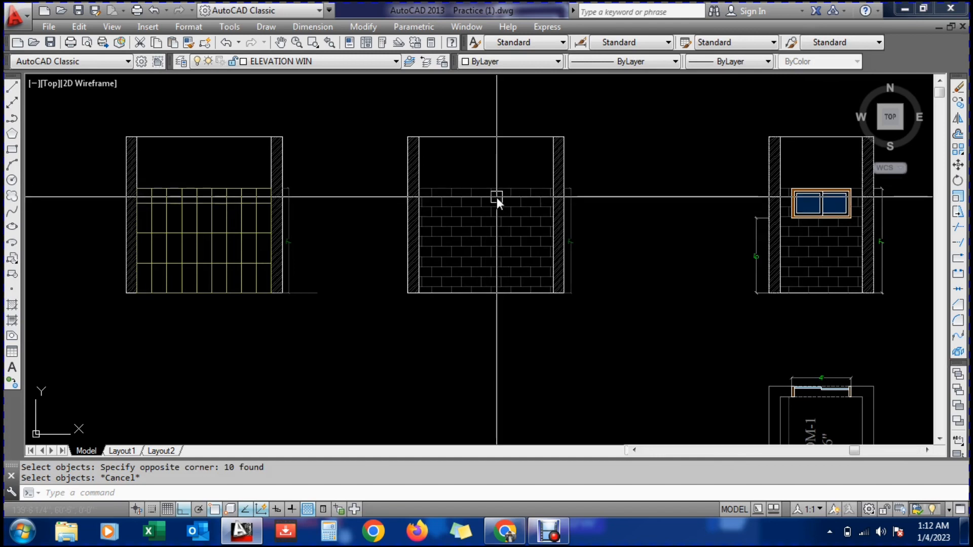
{"action": "scroll", "coordinate": [497, 196], "scroll_direction": "down", "scroll_amount": 4}
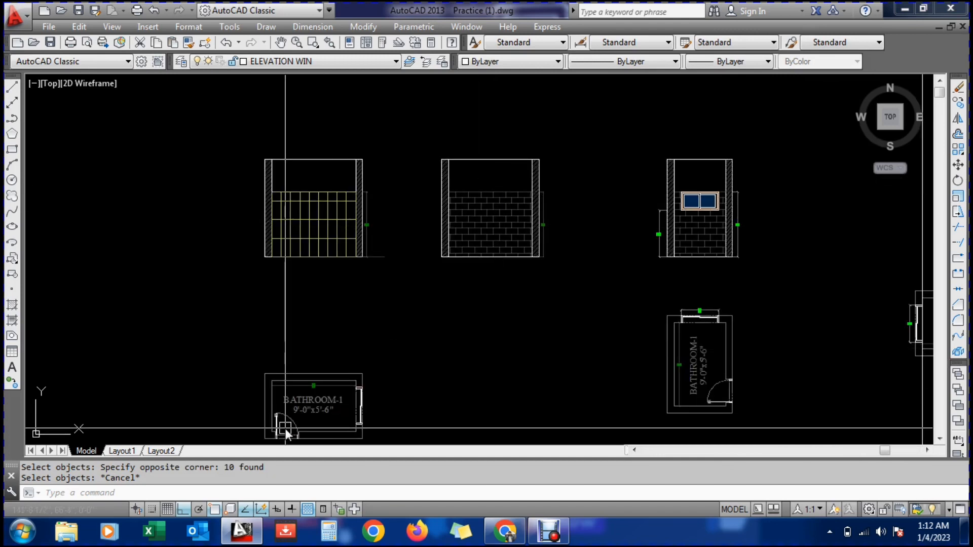
Copy the windowless brick wall elevation with its 7' dimension horizontally to above the rotated BATHROOM-1 plan
{"action": "type", "text": "c"}
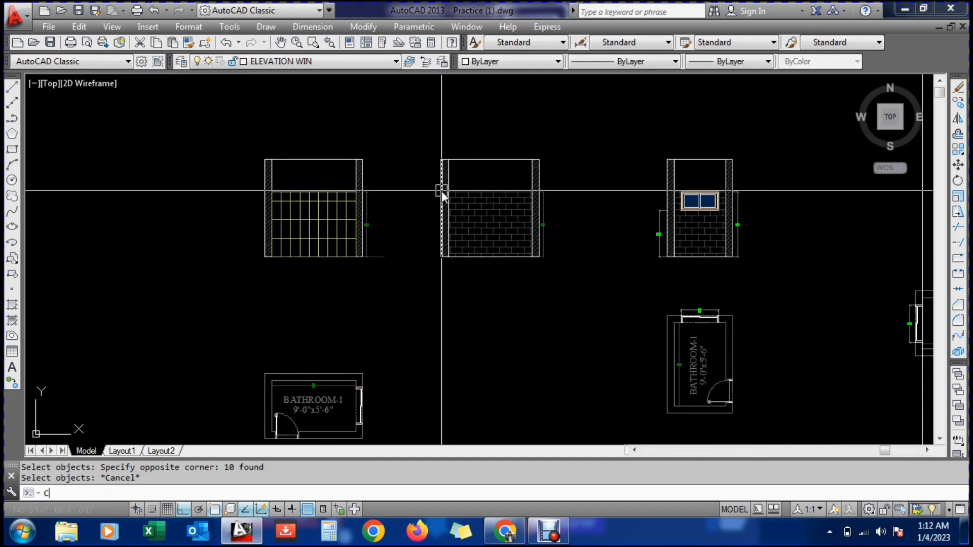
{"action": "type", "text": "o"}
{"action": "key", "text": "Return"}
{"action": "left_click", "coordinate": [426, 142]}
{"action": "left_click", "coordinate": [586, 327]}
{"action": "scroll", "coordinate": [537, 259], "scroll_direction": "up", "scroll_amount": 8}
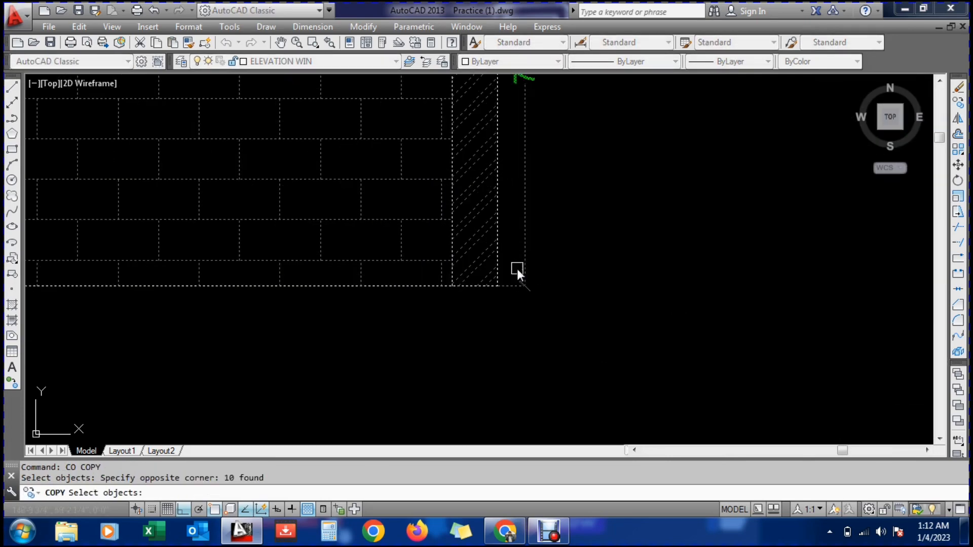
{"action": "key", "text": "Return"}
{"action": "left_click", "coordinate": [497, 285]}
{"action": "scroll", "coordinate": [346, 287], "scroll_direction": "down", "scroll_amount": 8}
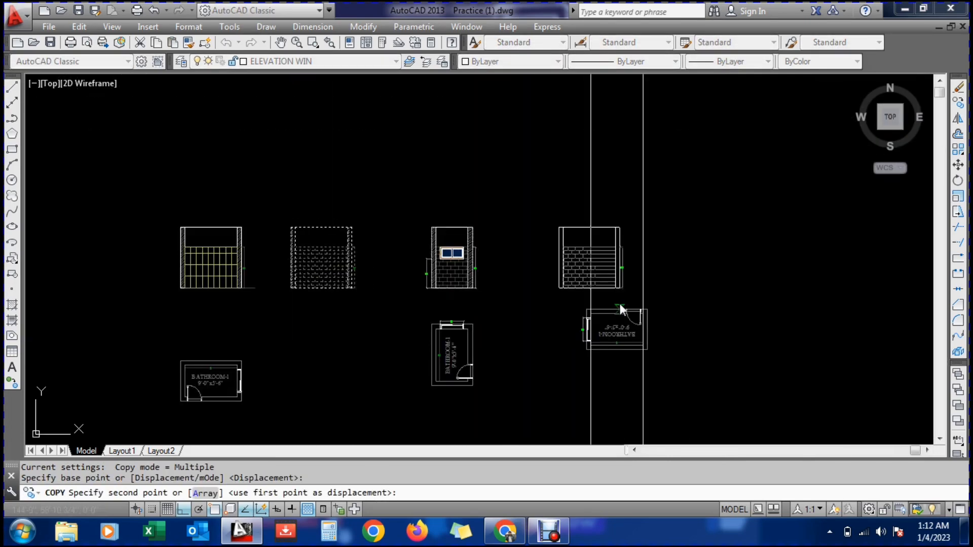
{"action": "scroll", "coordinate": [619, 303], "scroll_direction": "up", "scroll_amount": 8}
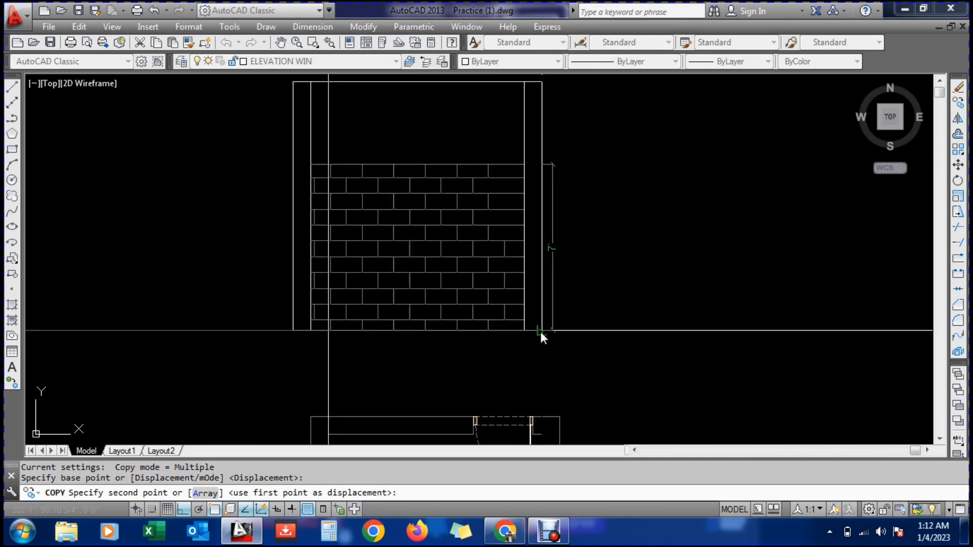
{"action": "left_click", "coordinate": [540, 332]}
{"action": "scroll", "coordinate": [571, 321], "scroll_direction": "down", "scroll_amount": 5}
{"action": "key", "text": "Escape"}
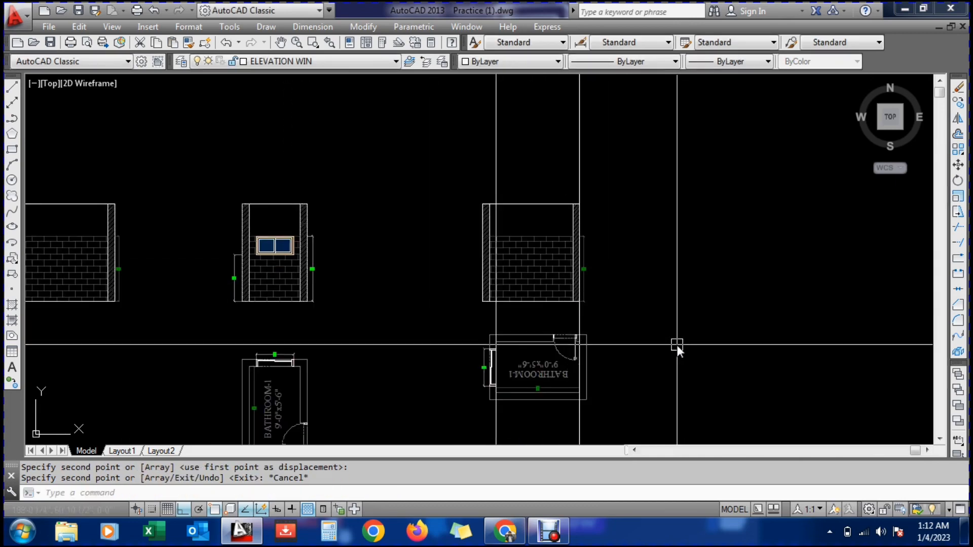
{"action": "type", "text": "m"}
{"action": "key", "text": "Return"}
{"action": "type", "text": "p"}
{"action": "key", "text": "Return"}
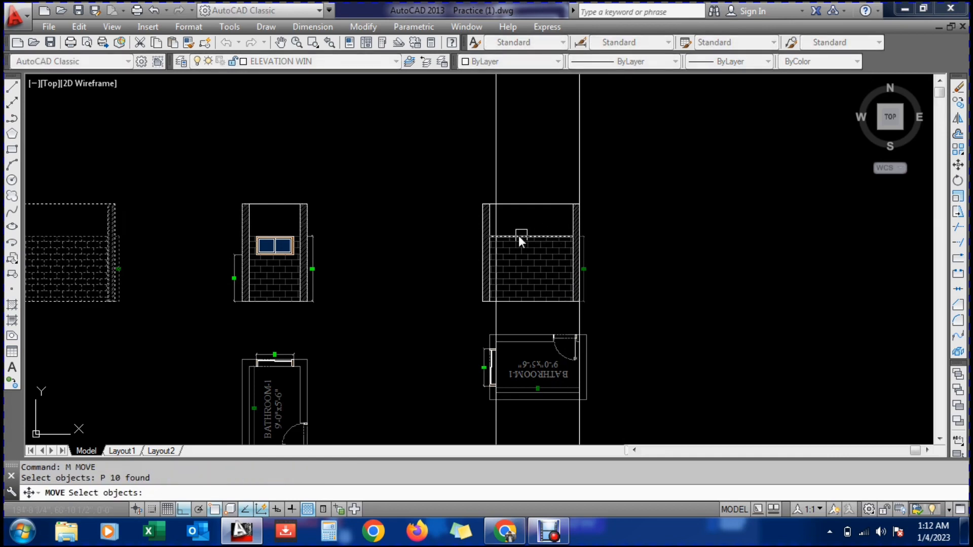
{"action": "key", "text": "Return"}
{"action": "key", "text": "Escape"}
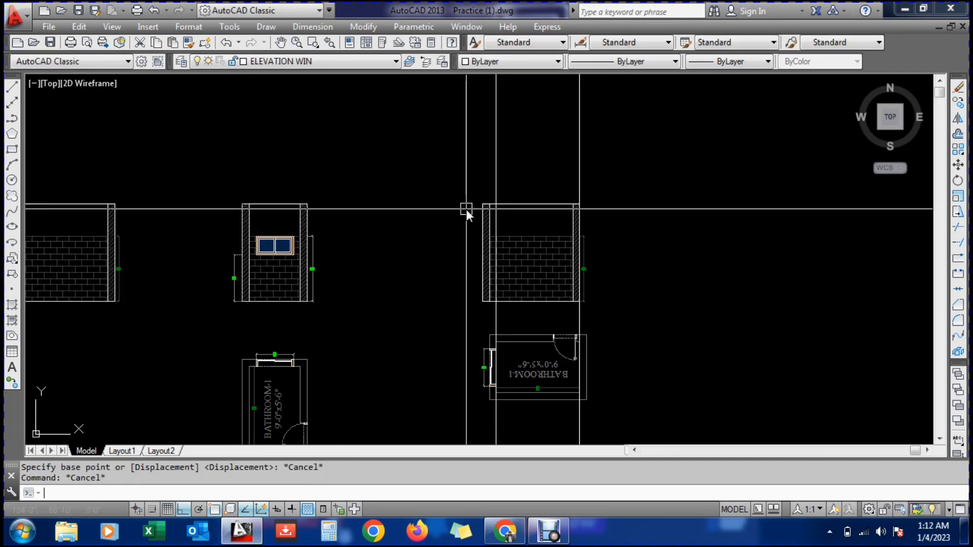
Move the copied elevation horizontally so its left wall's inner edge aligns with the plan's left construction line
{"action": "type", "text": "m"}
{"action": "key", "text": "Return"}
{"action": "left_click", "coordinate": [432, 165]}
{"action": "left_click", "coordinate": [707, 340]}
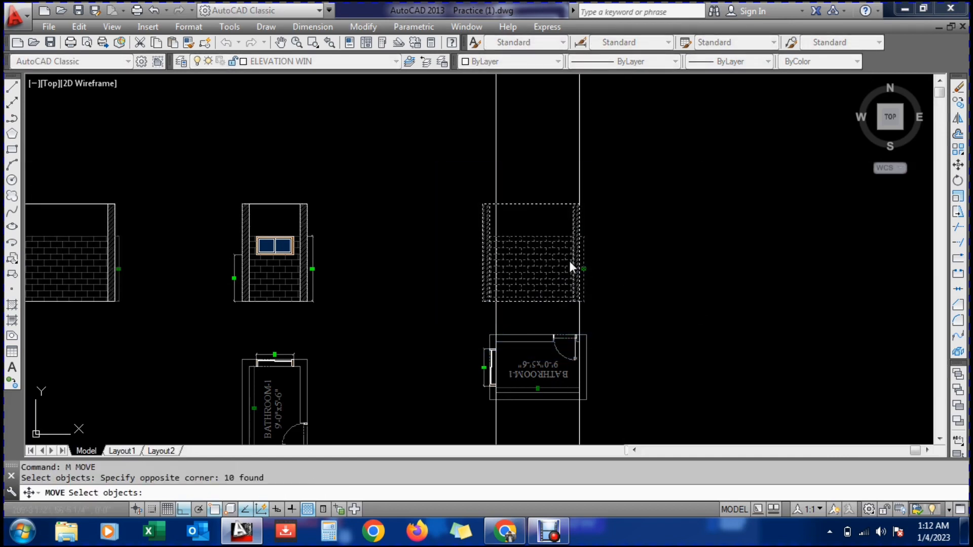
{"action": "scroll", "coordinate": [484, 220], "scroll_direction": "up", "scroll_amount": 5}
{"action": "key", "text": "Return"}
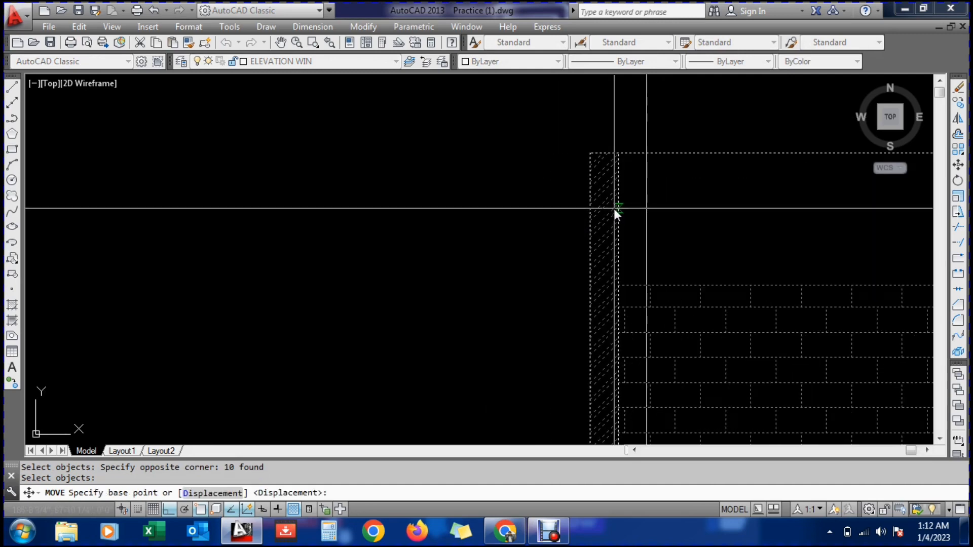
{"action": "left_click", "coordinate": [613, 208]}
{"action": "scroll", "coordinate": [610, 213], "scroll_direction": "down", "scroll_amount": 5}
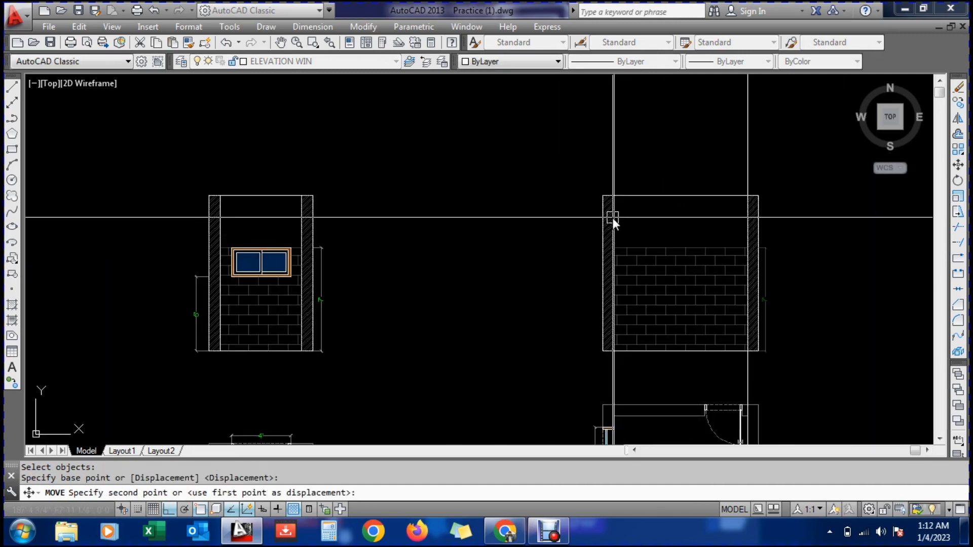
{"action": "key", "text": "Escape"}
Erase the two vertical construction lines running through the copied elevation's inner wall edges
{"action": "scroll", "coordinate": [704, 223], "scroll_direction": "up", "scroll_amount": 4}
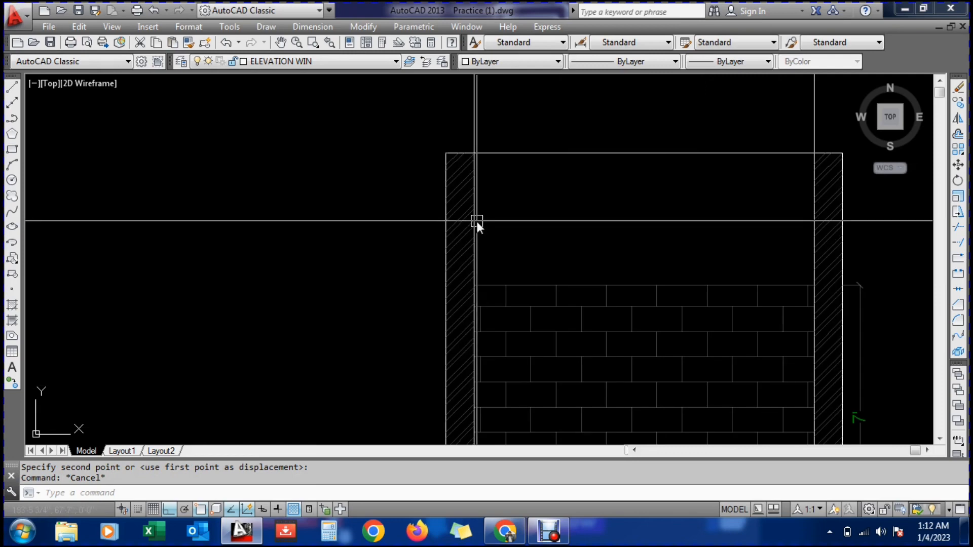
{"action": "scroll", "coordinate": [476, 221], "scroll_direction": "down", "scroll_amount": 4}
{"action": "type", "text": "e"}
{"action": "key", "text": "Return"}
{"action": "left_click", "coordinate": [606, 162]}
{"action": "left_click", "coordinate": [470, 171]}
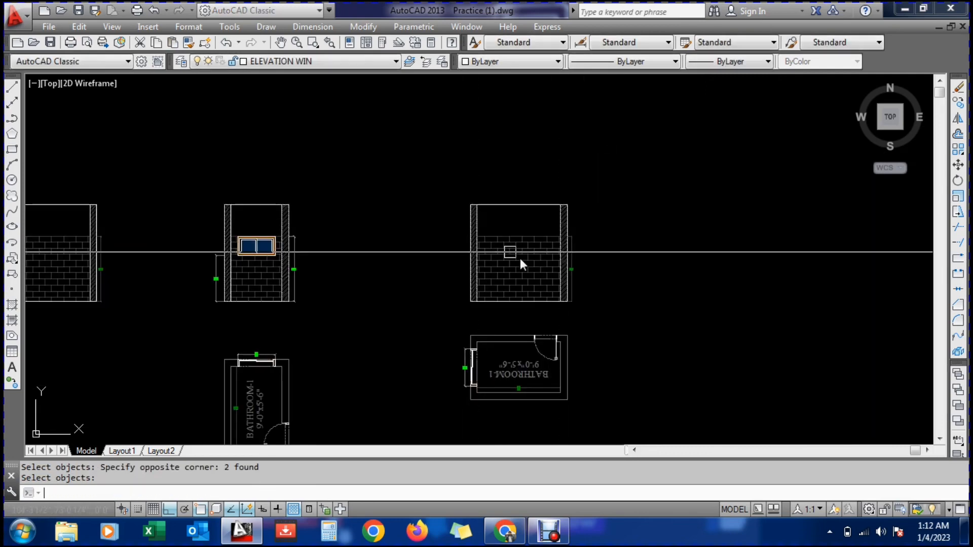
{"action": "key", "text": "Escape"}
Erase the brick hatch from the copied elevation above the rotated plan
{"action": "scroll", "coordinate": [527, 260], "scroll_direction": "up", "scroll_amount": 2}
{"action": "type", "text": "e"}
{"action": "key", "text": "Return"}
{"action": "left_click", "coordinate": [528, 257]}
{"action": "scroll", "coordinate": [483, 315], "scroll_direction": "down", "scroll_amount": 4}
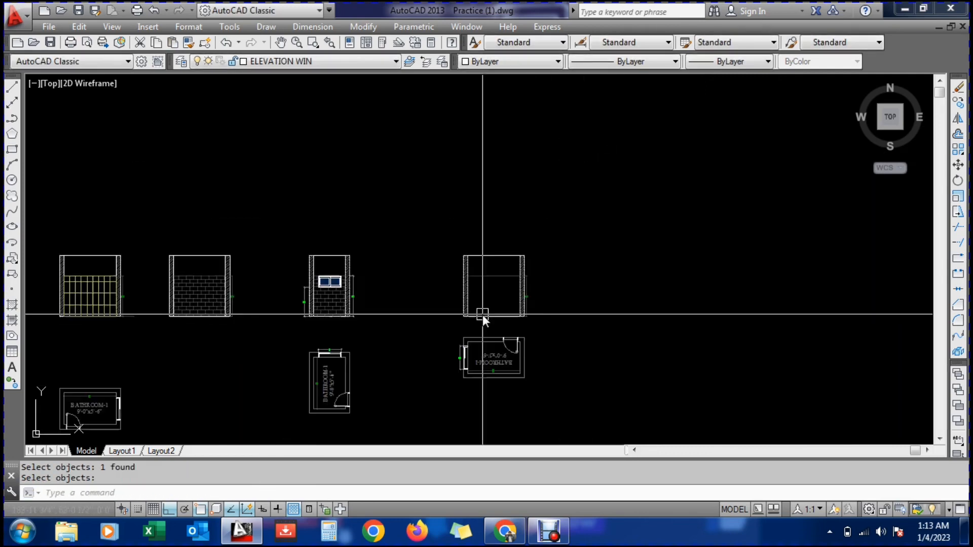
{"action": "scroll", "coordinate": [500, 355], "scroll_direction": "up", "scroll_amount": 6}
{"action": "key", "text": "Return"}
{"action": "type", "text": "xl"}
{"action": "key", "text": "Return"}
{"action": "type", "text": "v"}
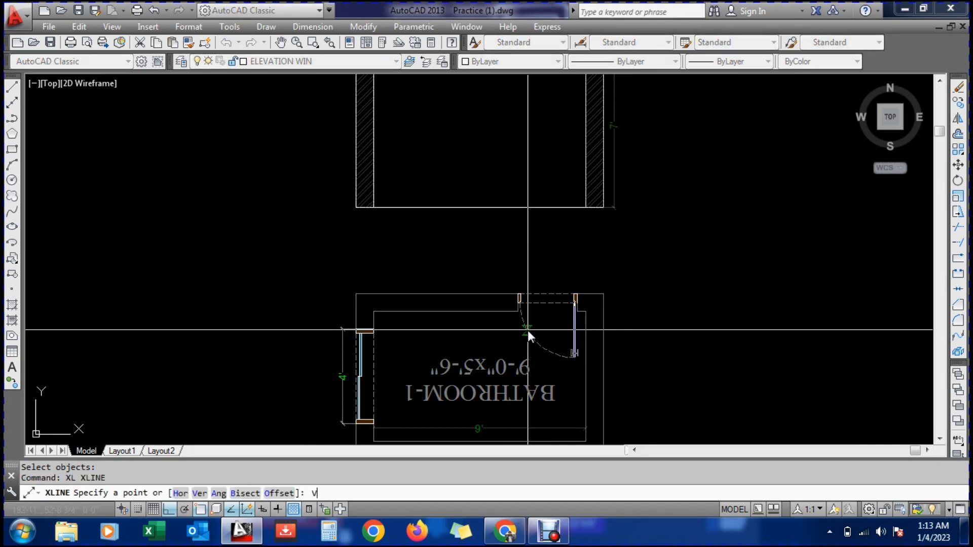
{"action": "key", "text": "Escape"}
Project both edges of the door opening from the rotated plan into the elevation with vertical construction lines
{"action": "type", "text": "xl"}
{"action": "key", "text": "Return"}
{"action": "type", "text": "v"}
{"action": "key", "text": "Return"}
{"action": "scroll", "coordinate": [527, 319], "scroll_direction": "up", "scroll_amount": 2}
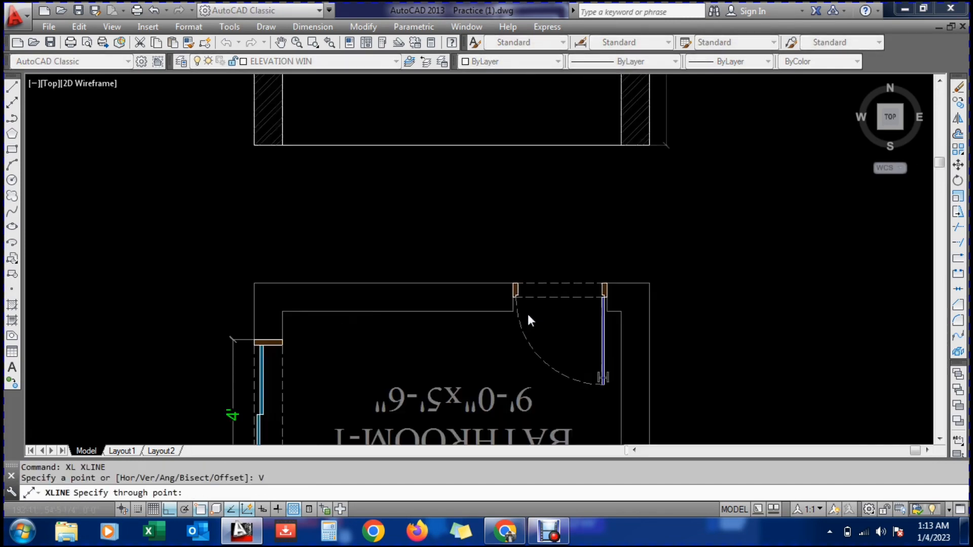
{"action": "scroll", "coordinate": [527, 314], "scroll_direction": "up", "scroll_amount": 6}
{"action": "left_click", "coordinate": [514, 311]}
{"action": "scroll", "coordinate": [471, 305], "scroll_direction": "down", "scroll_amount": 6}
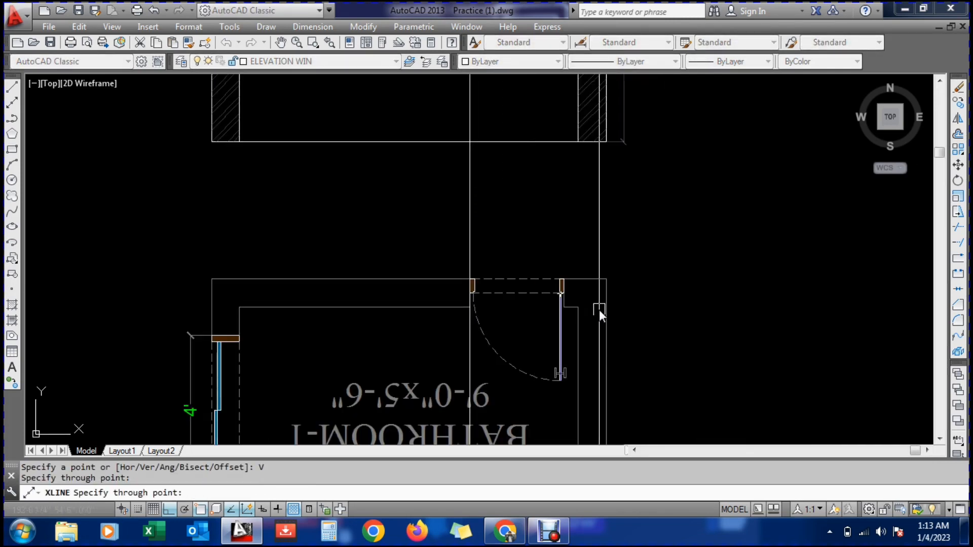
{"action": "scroll", "coordinate": [567, 307], "scroll_direction": "up", "scroll_amount": 6}
{"action": "left_click", "coordinate": [504, 310]}
{"action": "scroll", "coordinate": [527, 330], "scroll_direction": "down", "scroll_amount": 8}
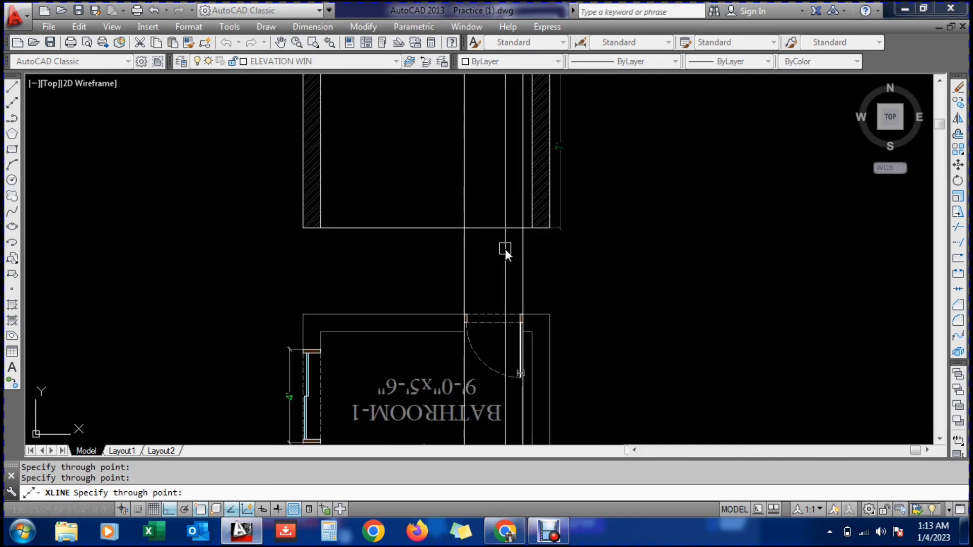
{"action": "key", "text": "Escape"}
{"action": "type", "text": "o"}
{"action": "key", "text": "Return"}
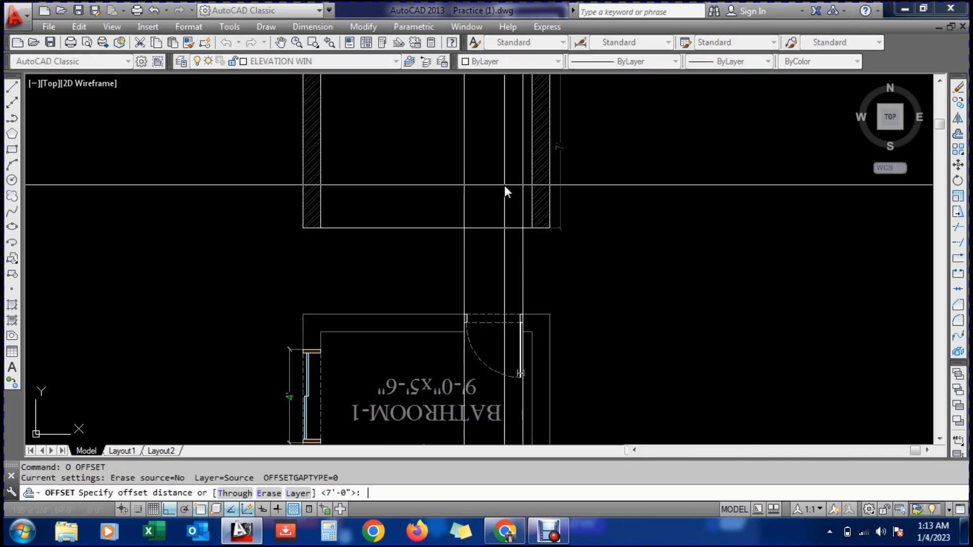
{"action": "key", "text": "Return"}
{"action": "key", "text": "Escape"}
Offset the door wall elevation's floor line 7' upward to mark the door head
{"action": "type", "text": "o"}
{"action": "key", "text": "Return"}
{"action": "type", "text": "7'"}
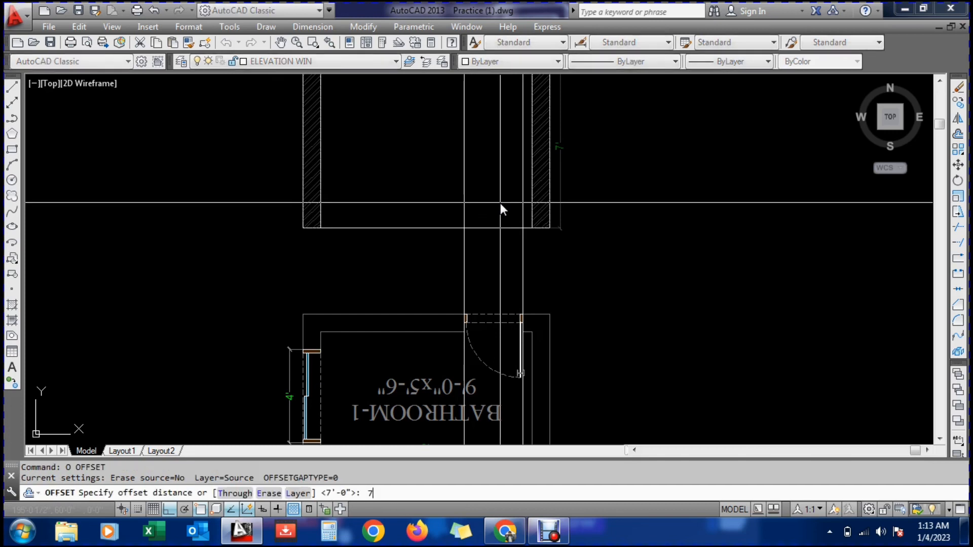
{"action": "key", "text": "Return"}
{"action": "left_click", "coordinate": [490, 227]}
{"action": "left_click", "coordinate": [492, 175]}
{"action": "scroll", "coordinate": [489, 193], "scroll_direction": "down", "scroll_amount": 5}
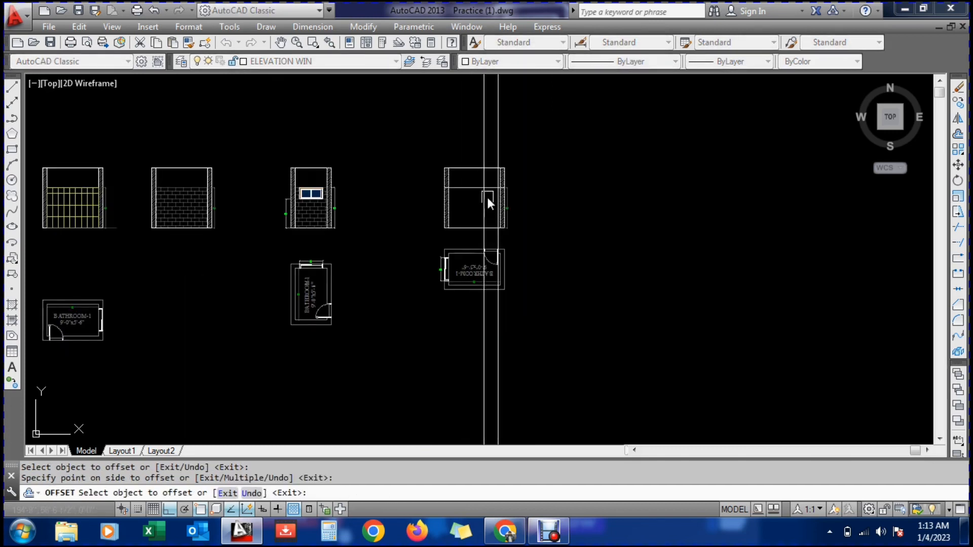
{"action": "scroll", "coordinate": [486, 188], "scroll_direction": "up", "scroll_amount": 5}
{"action": "key", "text": "Escape"}
Draw the door outline as a rectangle between the two construction lines, from the 7' line down to the floor line
{"action": "type", "text": "rec"}
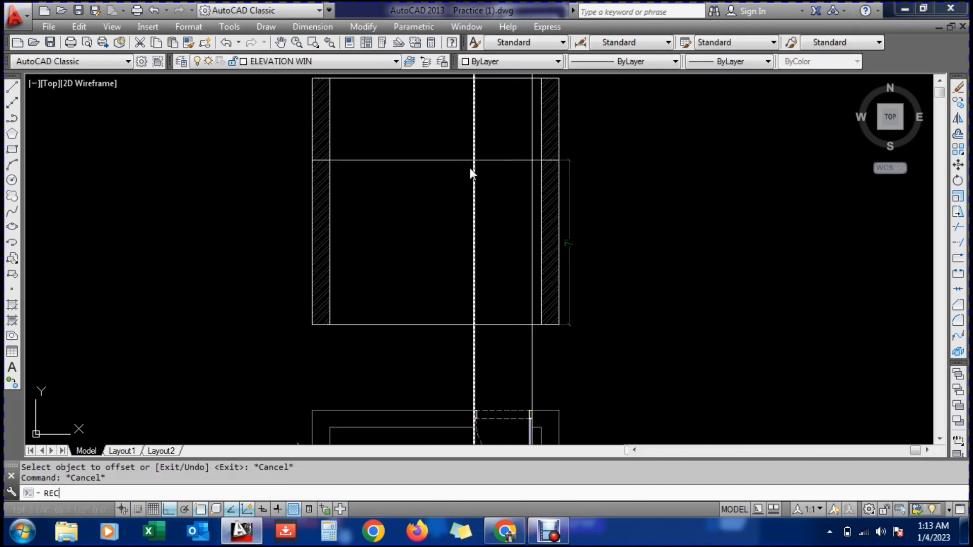
{"action": "key", "text": "Return"}
{"action": "left_click", "coordinate": [470, 163]}
{"action": "key", "text": "Escape"}
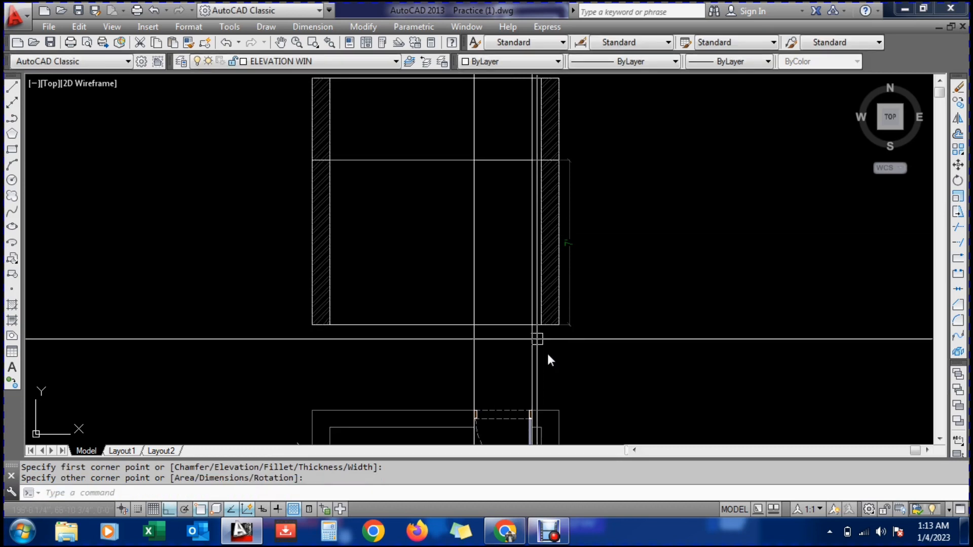
Erase the two vertical construction lines at the door opening's edges
{"action": "type", "text": "E"}
{"action": "key", "text": "Return"}
{"action": "left_click", "coordinate": [552, 364]}
{"action": "left_click", "coordinate": [438, 383]}
{"action": "key", "text": "Return"}
Erase the copied tile-height line and the offset 7' line, leaving only the door rectangle in the elevation
{"action": "key", "text": "Return"}
{"action": "left_click", "coordinate": [437, 161]}
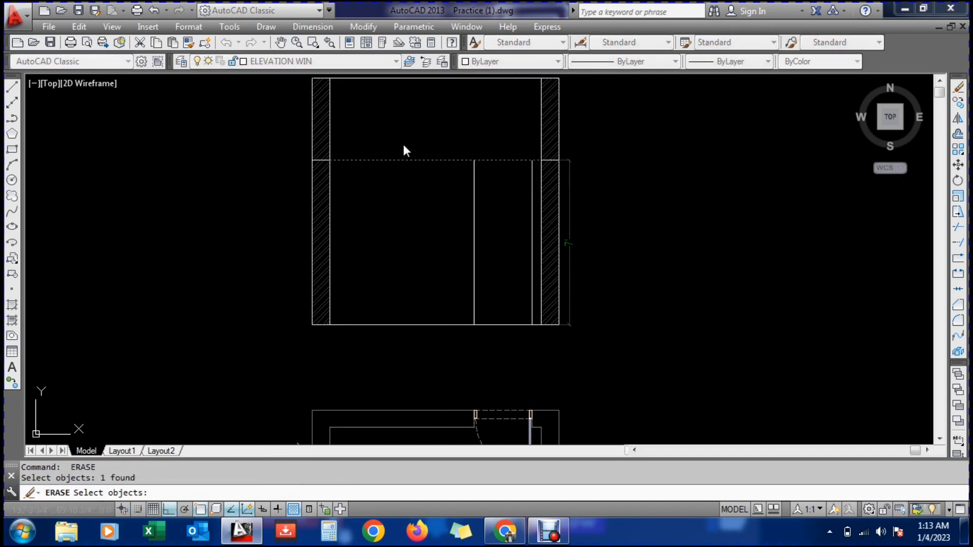
{"action": "key", "text": "Return"}
{"action": "key", "text": "Escape"}
{"action": "type", "text": "E"}
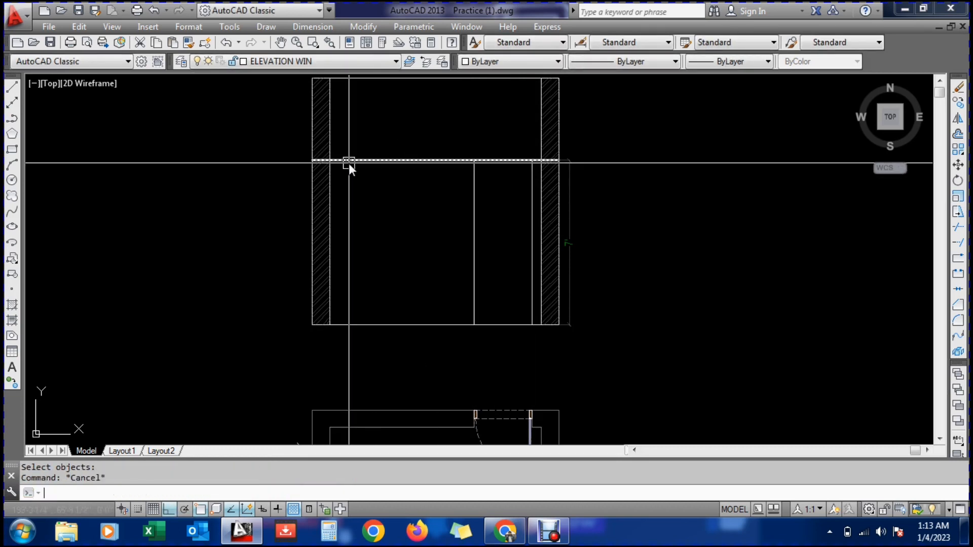
{"action": "key", "text": "Return"}
{"action": "left_click", "coordinate": [349, 162]}
{"action": "key", "text": "Return"}
{"action": "key", "text": "Return"}
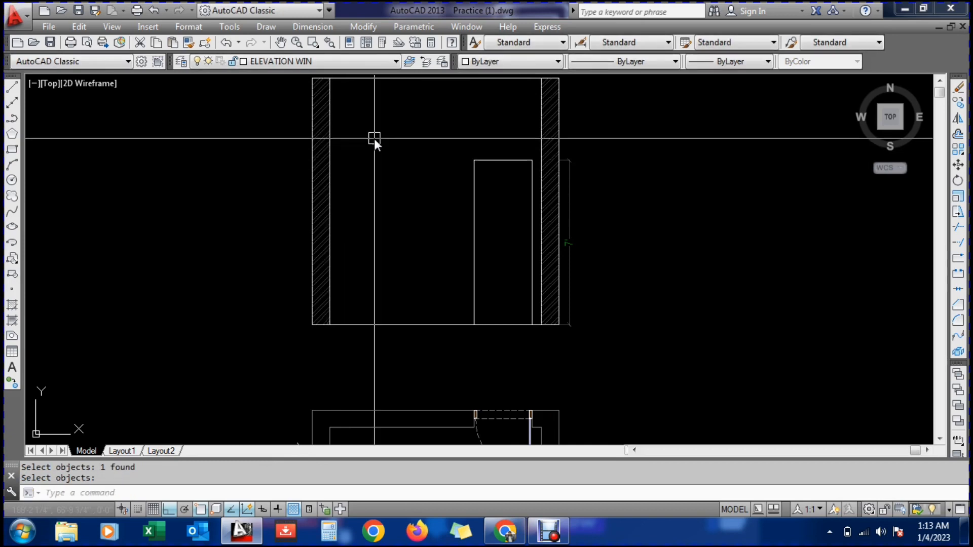
Create a new layer named ELEVATION DOOR and make it the current layer
{"action": "key", "text": "Escape"}
{"action": "key", "text": "Escape"}
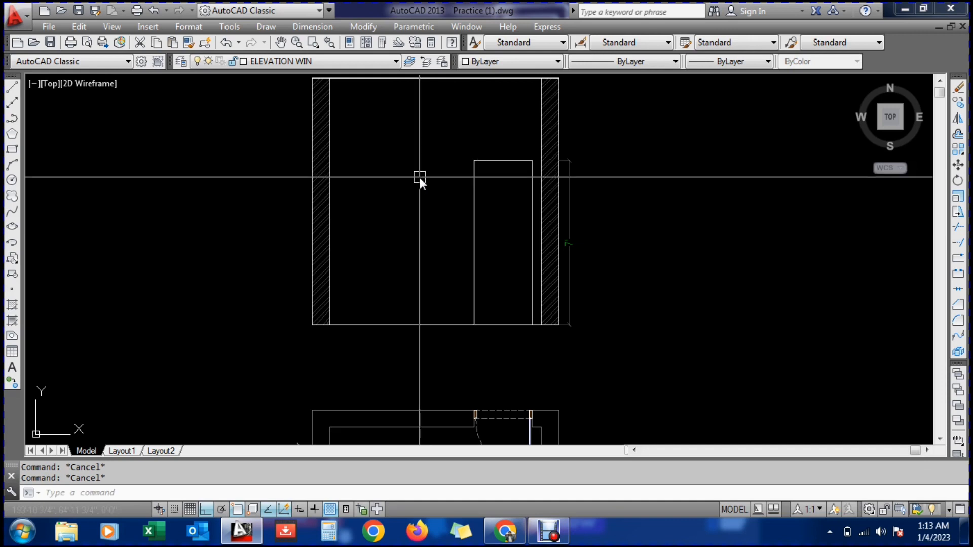
{"action": "type", "text": "la"}
{"action": "key", "text": "Return"}
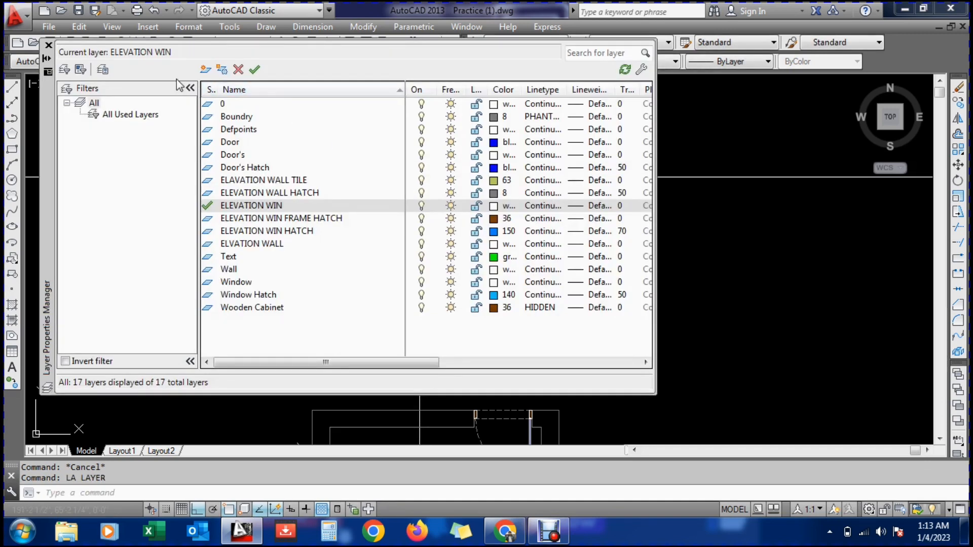
{"action": "left_click", "coordinate": [205, 69]}
{"action": "type", "text": "ELEA"}
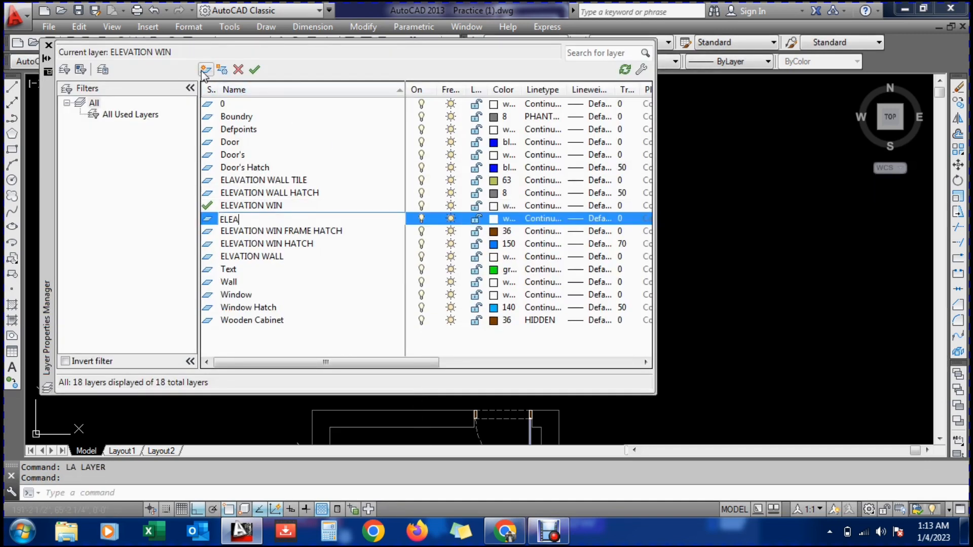
{"action": "type", "text": "T"}
{"action": "key", "text": "BackSpace"}
{"action": "key", "text": "BackSpace"}
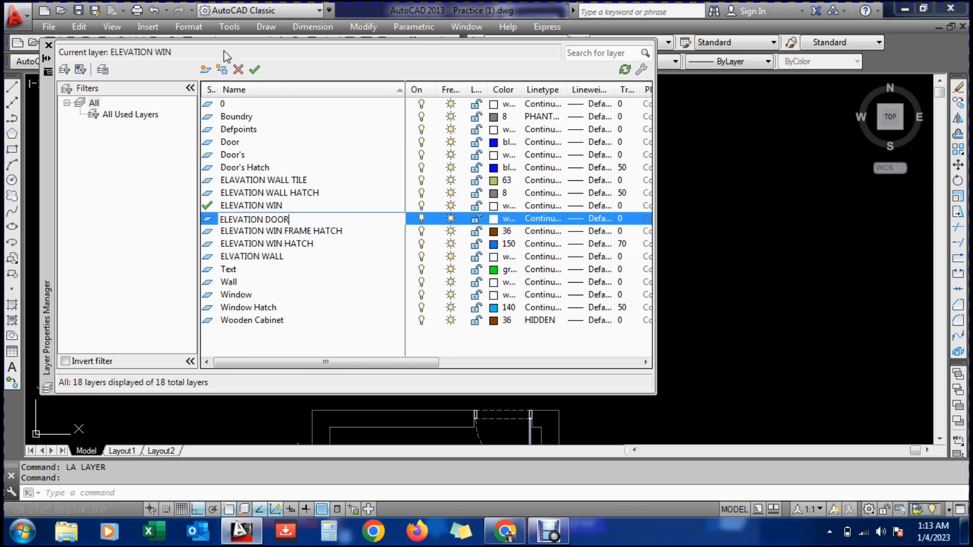
{"action": "left_click", "coordinate": [255, 70]}
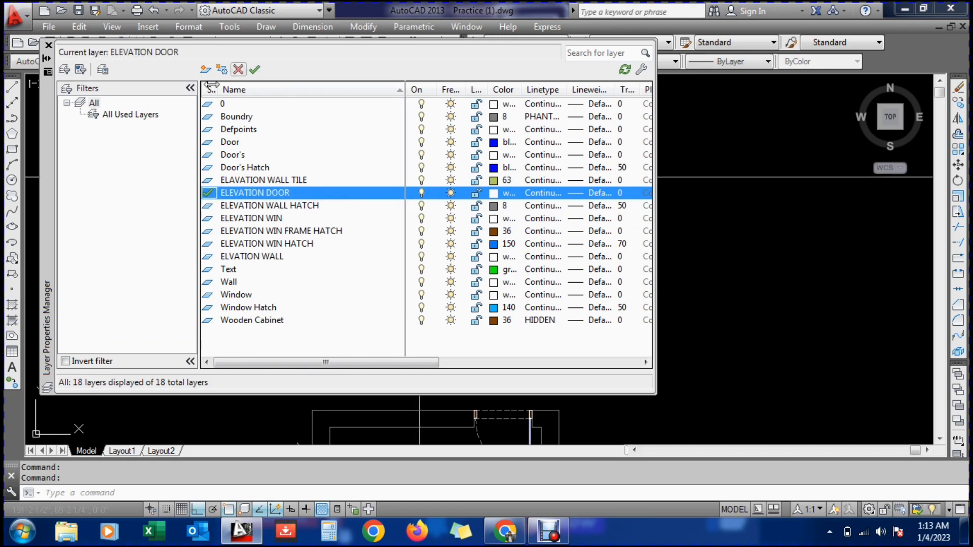
{"action": "left_click", "coordinate": [49, 45]}
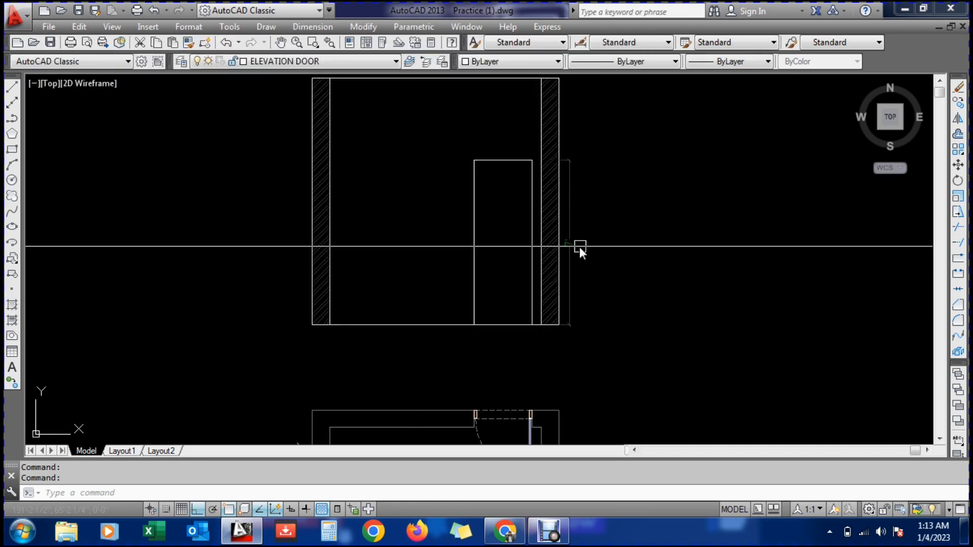
Offset the door rectangle 2" inward to form the door frame
{"action": "scroll", "coordinate": [539, 272], "scroll_direction": "up", "scroll_amount": 2}
{"action": "scroll", "coordinate": [532, 281], "scroll_direction": "down", "scroll_amount": 4}
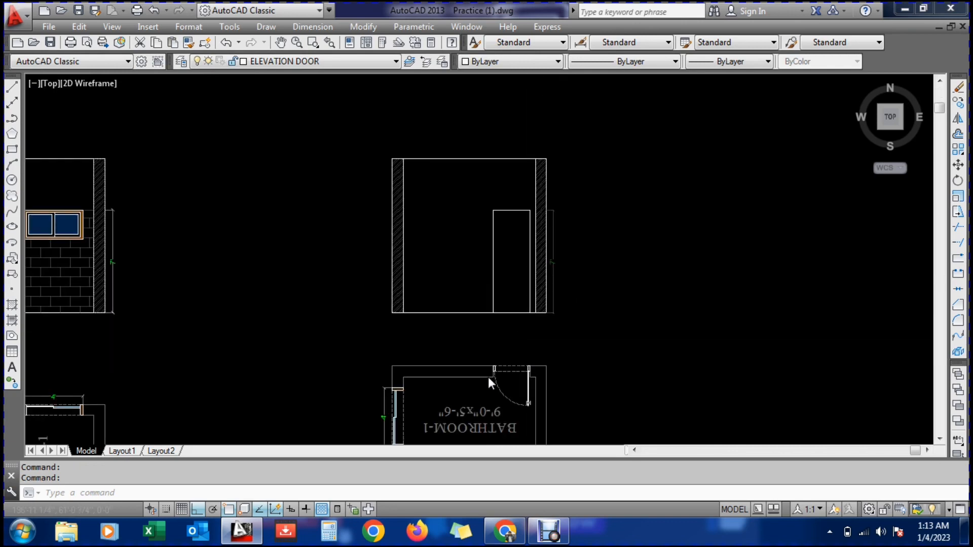
{"action": "scroll", "coordinate": [488, 377], "scroll_direction": "up", "scroll_amount": 8}
{"action": "scroll", "coordinate": [244, 374], "scroll_direction": "down", "scroll_amount": 4}
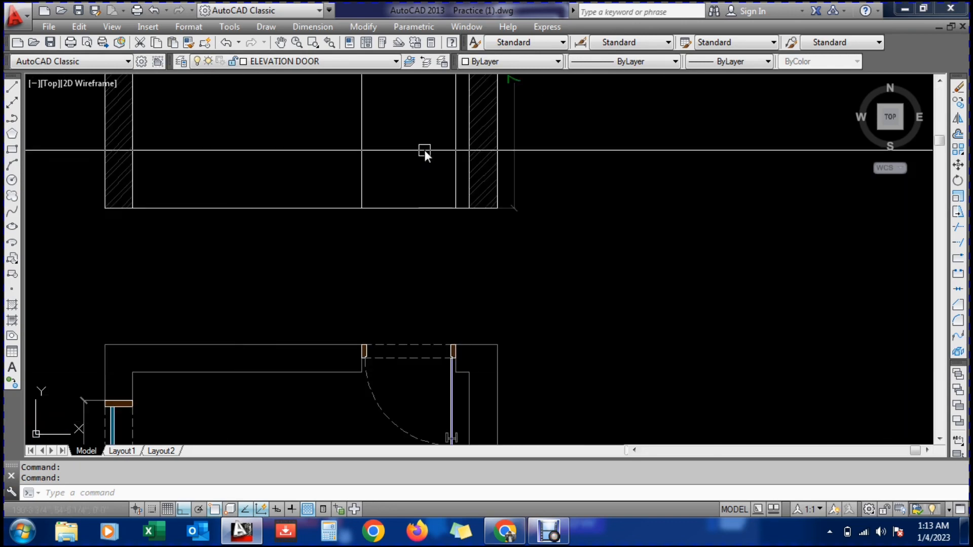
{"action": "scroll", "coordinate": [406, 263], "scroll_direction": "down", "scroll_amount": 2}
{"action": "scroll", "coordinate": [405, 172], "scroll_direction": "up", "scroll_amount": 2}
{"action": "key", "text": "Escape"}
{"action": "key", "text": "Escape"}
{"action": "type", "text": "o"}
{"action": "key", "text": "Return"}
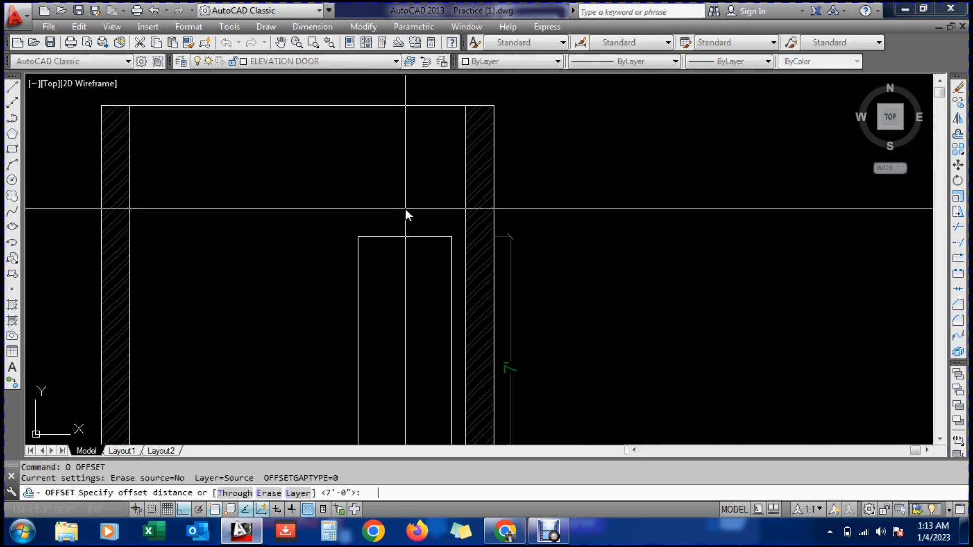
{"action": "type", "text": "2"}
{"action": "key", "text": "Return"}
{"action": "left_click", "coordinate": [404, 237]}
{"action": "left_click", "coordinate": [398, 336]}
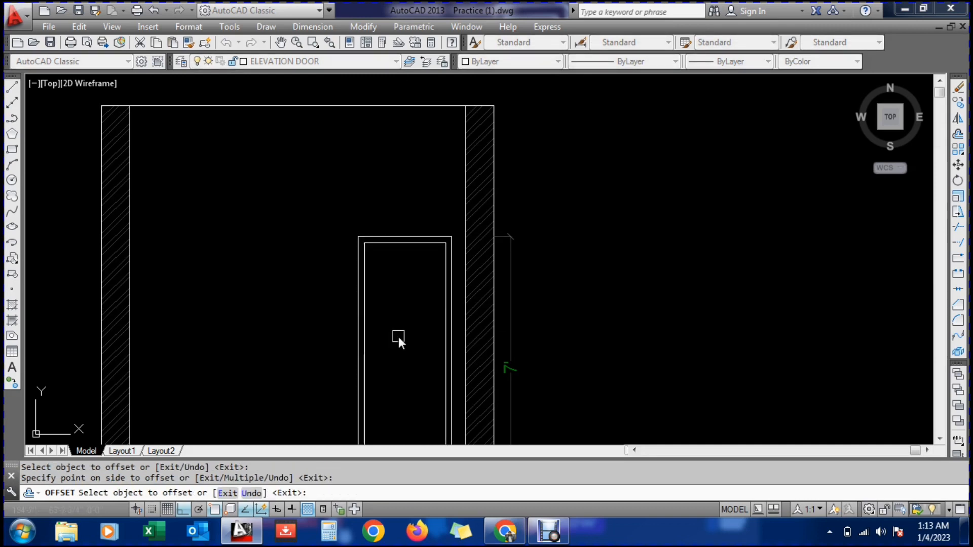
{"action": "scroll", "coordinate": [406, 253], "scroll_direction": "down", "scroll_amount": 2}
{"action": "key", "text": "Escape"}
Trim away the bottom edge of the inner frame rectangle just above the floor line
{"action": "scroll", "coordinate": [419, 430], "scroll_direction": "up", "scroll_amount": 4}
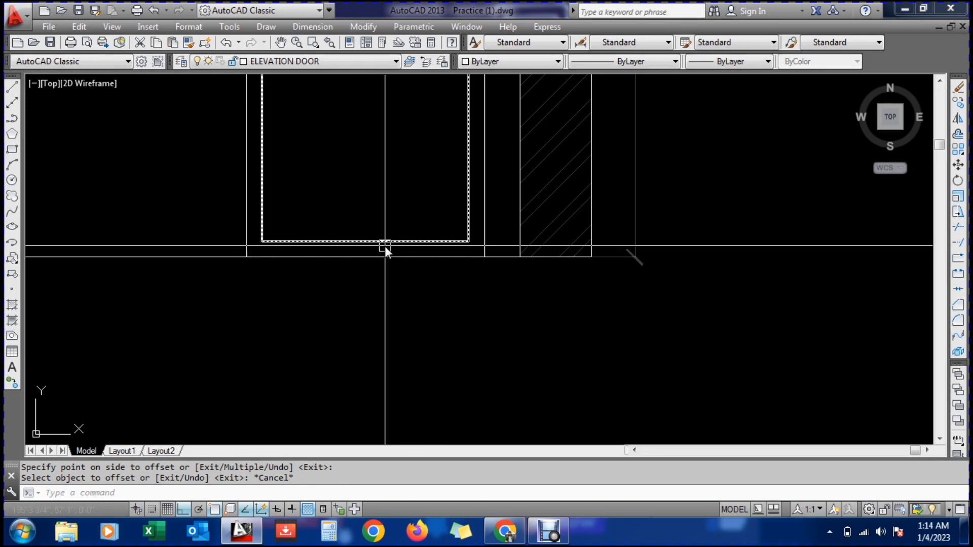
{"action": "left_click", "coordinate": [358, 244]}
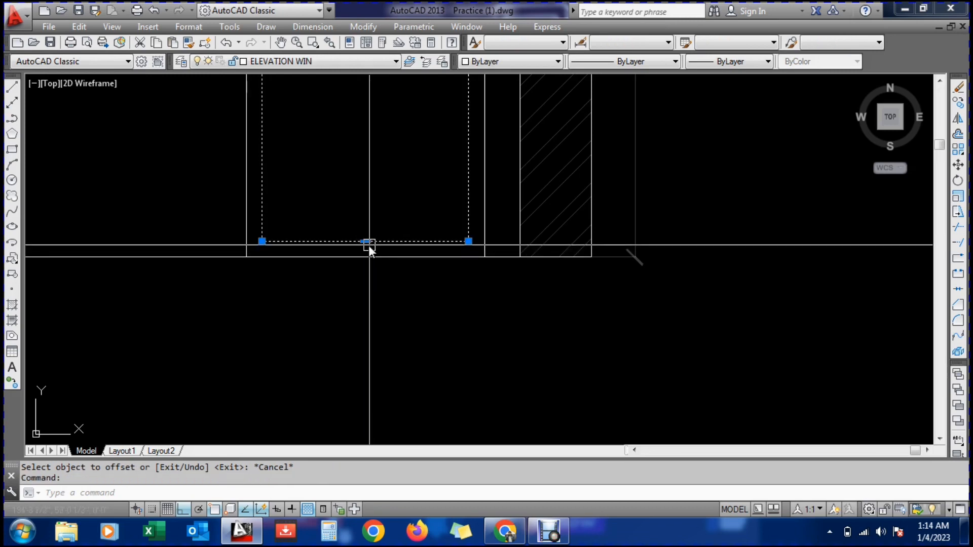
{"action": "key", "text": "Escape"}
{"action": "key", "text": "Escape"}
{"action": "type", "text": "tr"}
{"action": "key", "text": "Return"}
{"action": "key", "text": "Return"}
{"action": "left_click", "coordinate": [366, 244]}
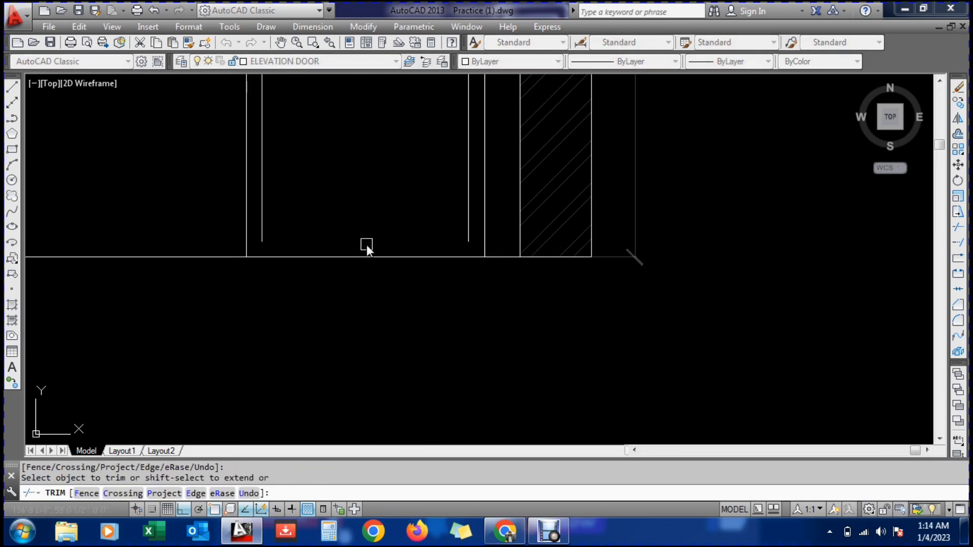
Extend the inner frame's two vertical lines down to the floor line
{"action": "key", "text": "Escape"}
{"action": "type", "text": "ex"}
{"action": "key", "text": "Return"}
{"action": "key", "text": "Return"}
{"action": "left_click", "coordinate": [263, 235]}
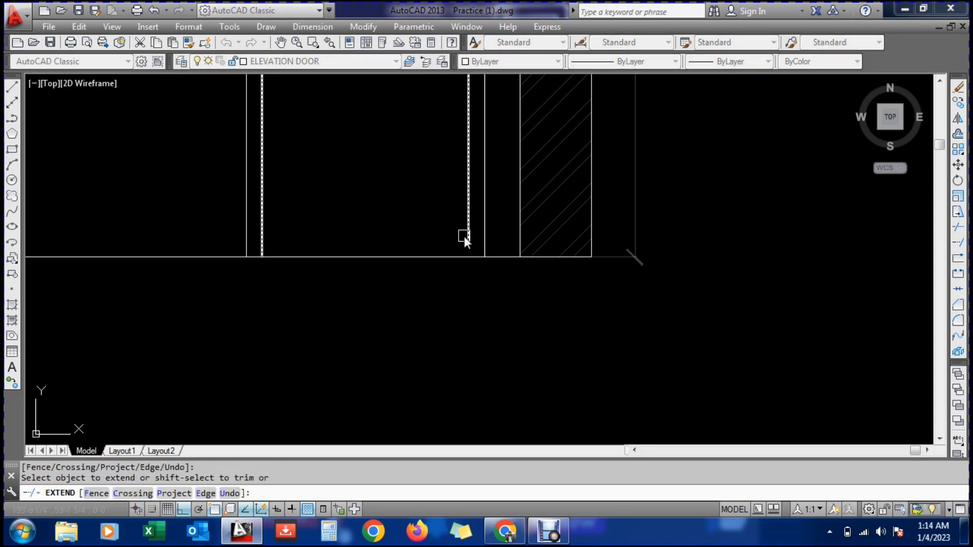
{"action": "left_click", "coordinate": [464, 236]}
{"action": "scroll", "coordinate": [453, 299], "scroll_direction": "down", "scroll_amount": 2}
{"action": "key", "text": "Escape"}
{"action": "key", "text": "Escape"}
{"action": "scroll", "coordinate": [459, 165], "scroll_direction": "up", "scroll_amount": 2}
{"action": "scroll", "coordinate": [445, 212], "scroll_direction": "down", "scroll_amount": 2}
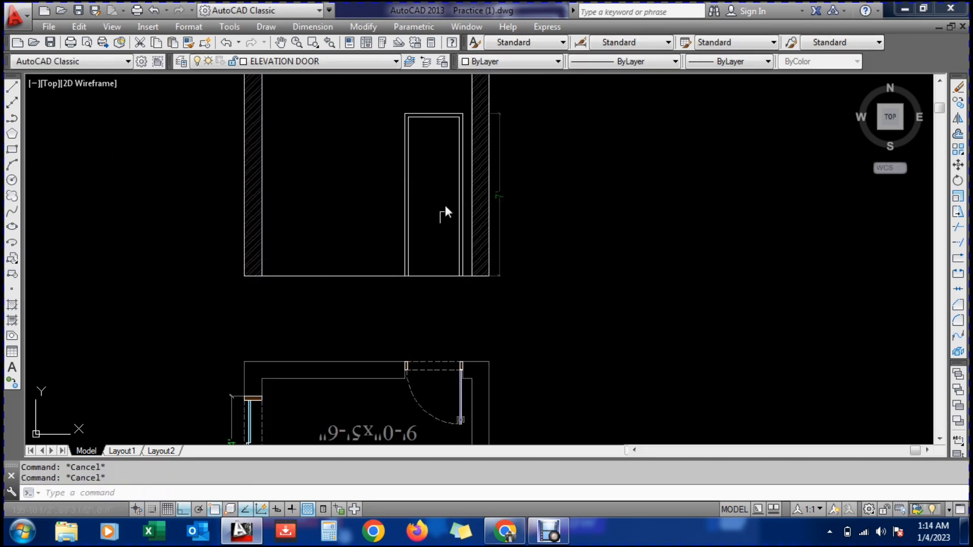
Draw the door leaf as a rectangle from the frame's inner lower corner at the floor line to its opposite inner upper corner
{"action": "scroll", "coordinate": [448, 208], "scroll_direction": "down", "scroll_amount": 3}
{"action": "scroll", "coordinate": [431, 253], "scroll_direction": "up", "scroll_amount": 3}
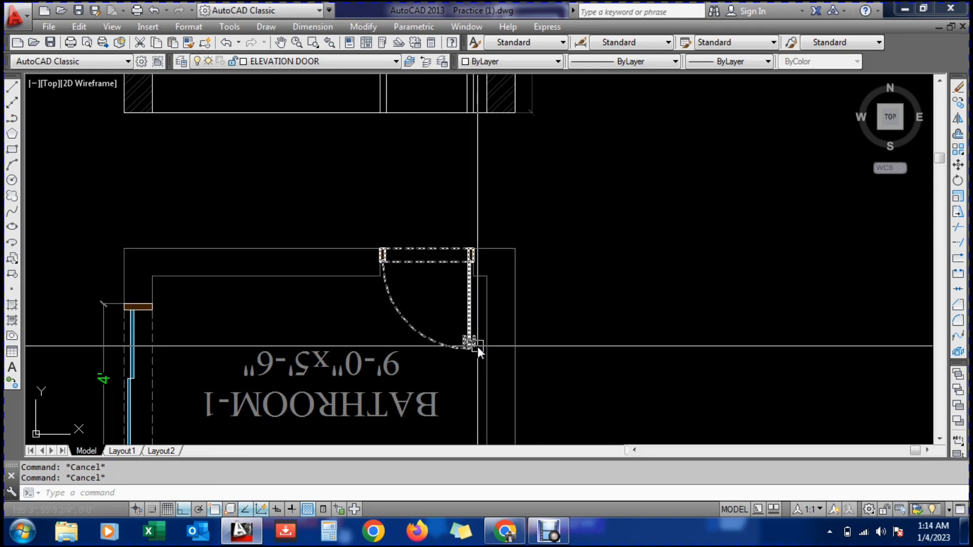
{"action": "scroll", "coordinate": [477, 346], "scroll_direction": "down", "scroll_amount": 3}
{"action": "scroll", "coordinate": [448, 209], "scroll_direction": "up", "scroll_amount": 3}
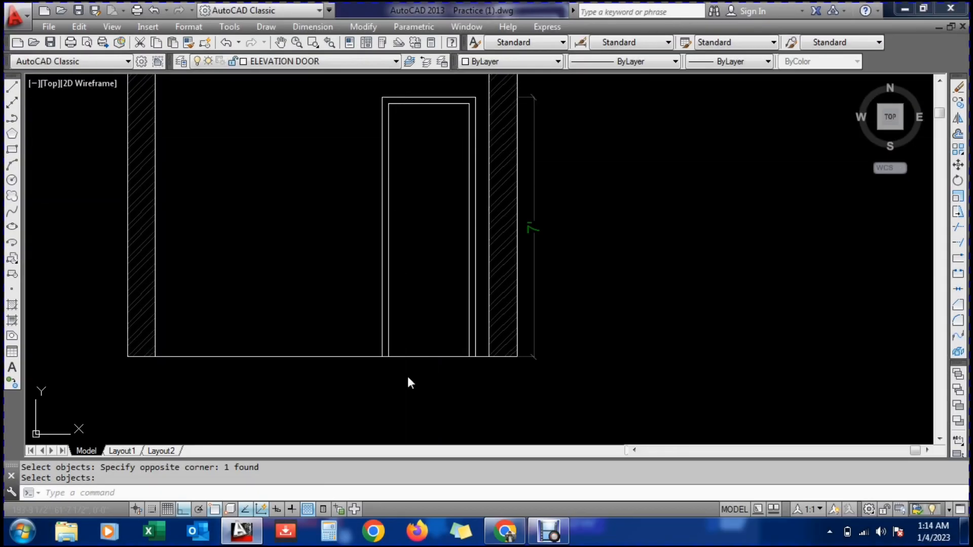
{"action": "key", "text": "Escape"}
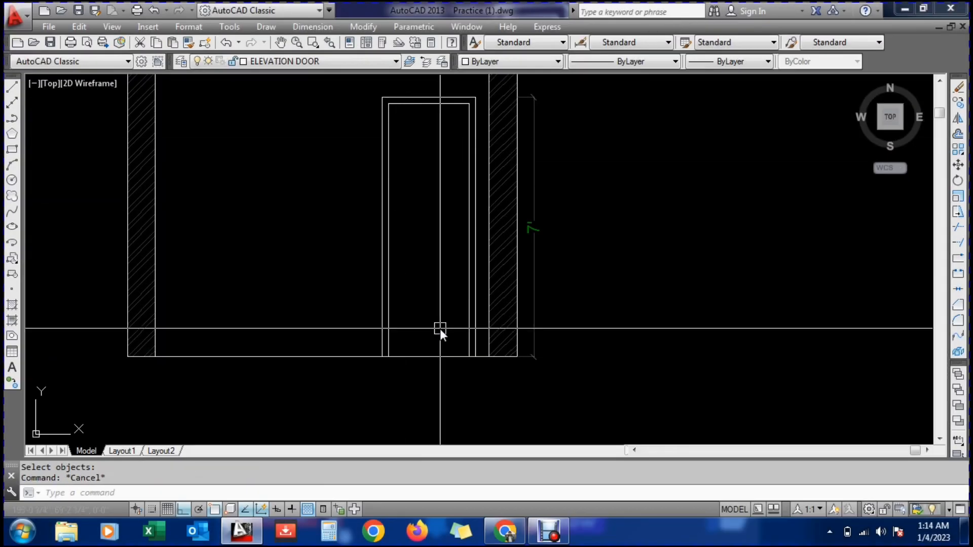
{"action": "type", "text": "rec"}
{"action": "key", "text": "Return"}
{"action": "left_click", "coordinate": [393, 356]}
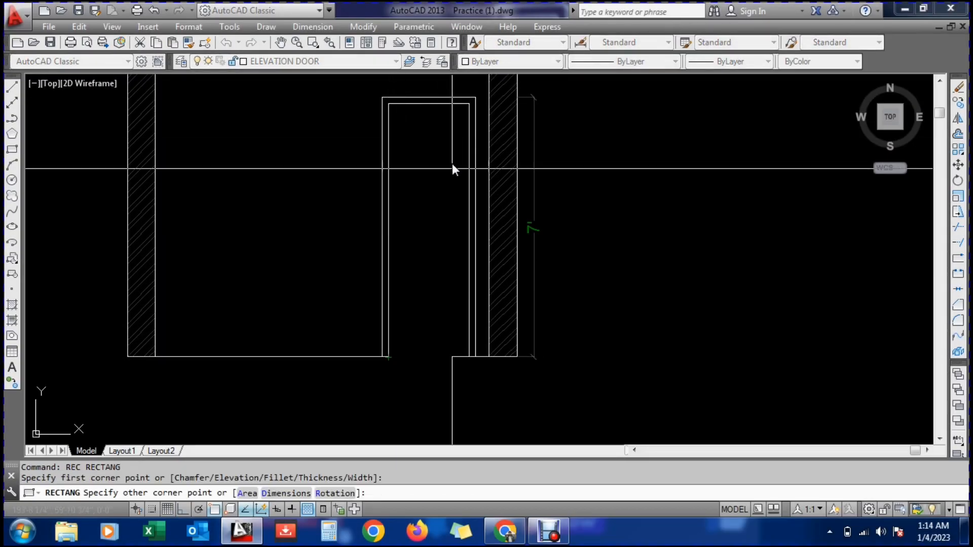
{"action": "left_click", "coordinate": [466, 104]}
{"action": "key", "text": "Escape"}
{"action": "key", "text": "Escape"}
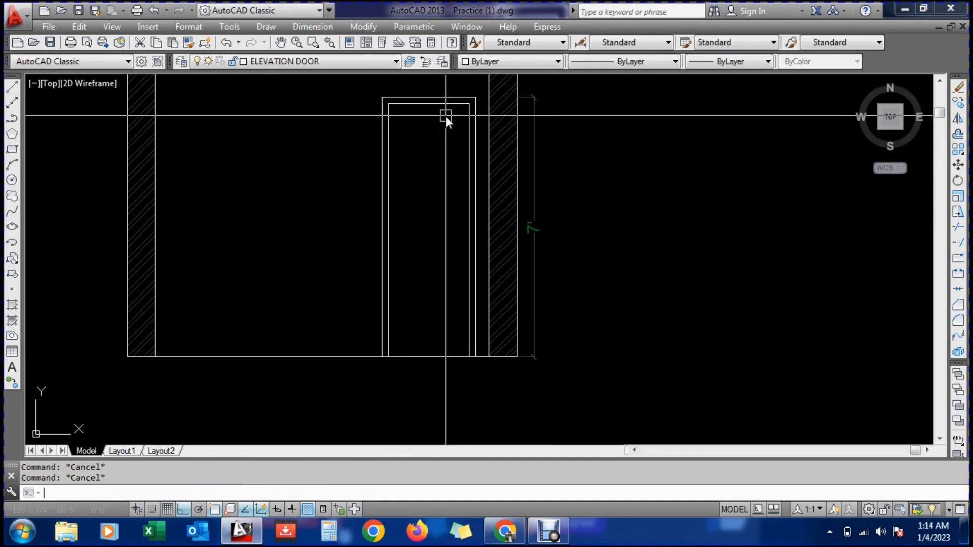
Offset the door leaf rectangle 3" inward to form the inner panel
{"action": "type", "text": "o"}
{"action": "key", "text": "Return"}
{"action": "type", "text": "3"}
{"action": "key", "text": "Return"}
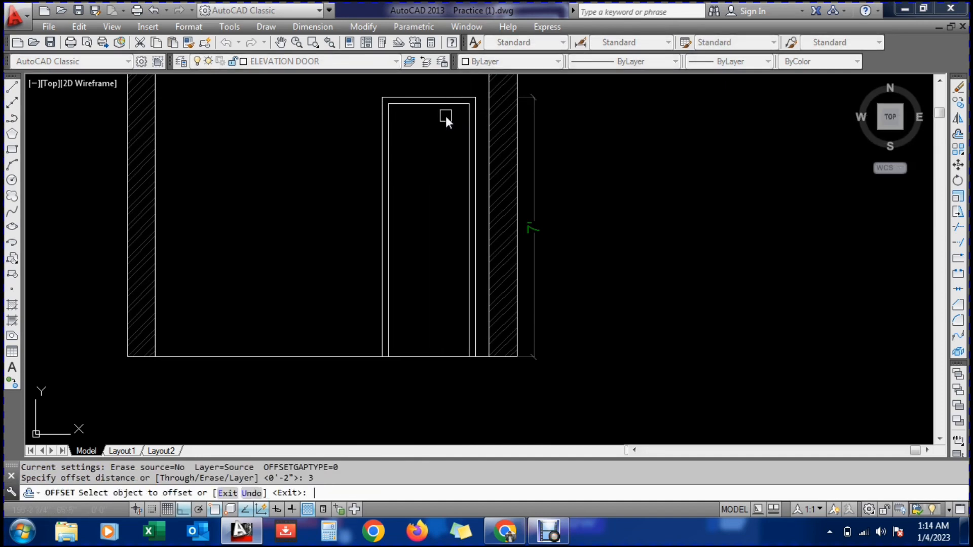
{"action": "left_click", "coordinate": [450, 104]}
{"action": "left_click", "coordinate": [447, 175]}
{"action": "key", "text": "Escape"}
{"action": "scroll", "coordinate": [442, 358], "scroll_direction": "up", "scroll_amount": 2}
Erase the overlapping outline along the door's base at the floor line
{"action": "type", "text": "e"}
{"action": "key", "text": "Return"}
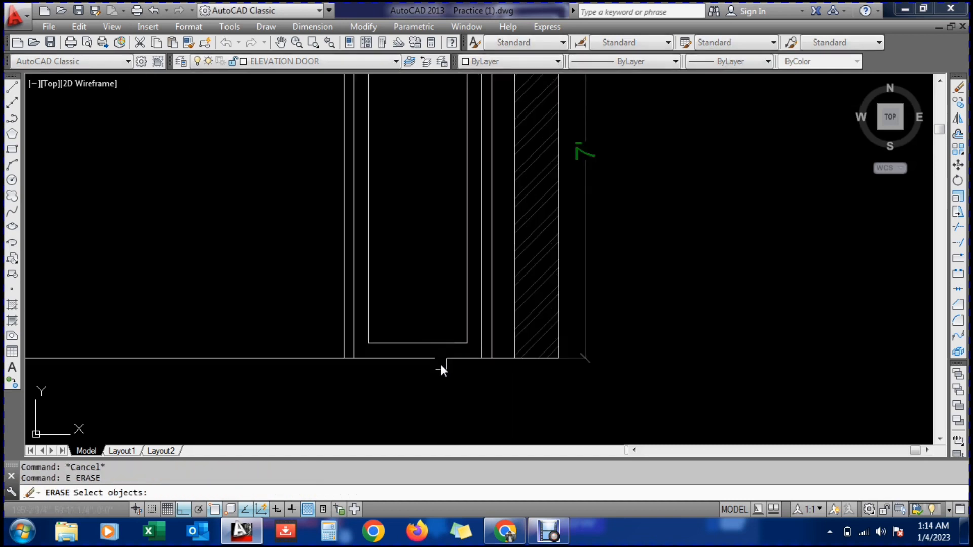
{"action": "left_click", "coordinate": [433, 361]}
{"action": "scroll", "coordinate": [436, 406], "scroll_direction": "down", "scroll_amount": 3}
{"action": "key", "text": "Escape"}
{"action": "scroll", "coordinate": [442, 260], "scroll_direction": "up", "scroll_amount": 3}
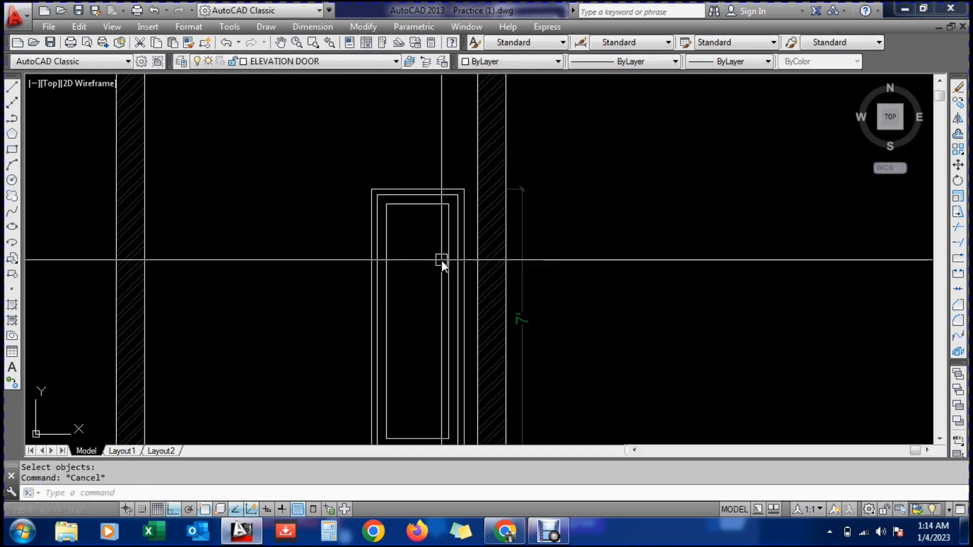
Draw a small circle for the door knob, centred on the leaf's left edge at mid-height
{"action": "scroll", "coordinate": [409, 229], "scroll_direction": "down", "scroll_amount": 2}
{"action": "scroll", "coordinate": [409, 229], "scroll_direction": "up", "scroll_amount": 4}
{"action": "type", "text": "c"}
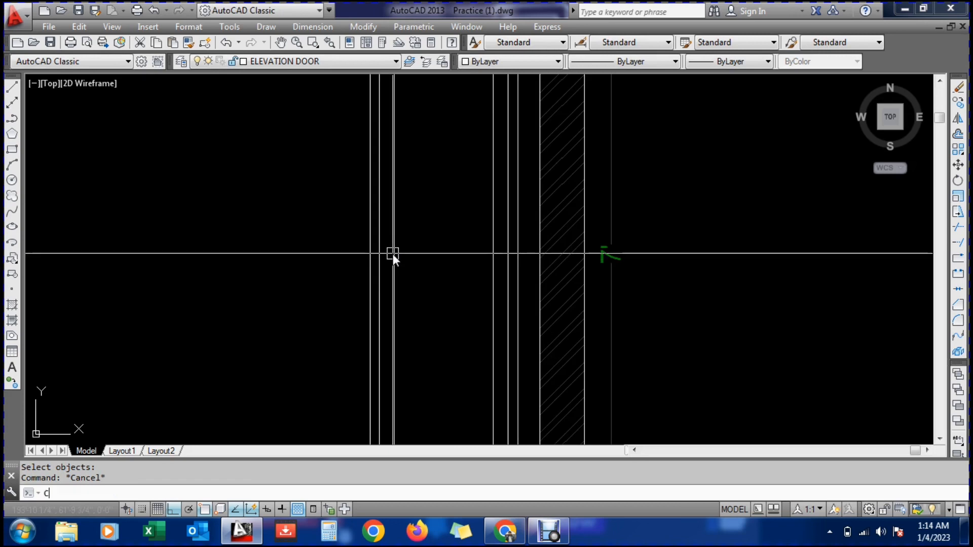
{"action": "key", "text": "Return"}
{"action": "left_click", "coordinate": [382, 257]}
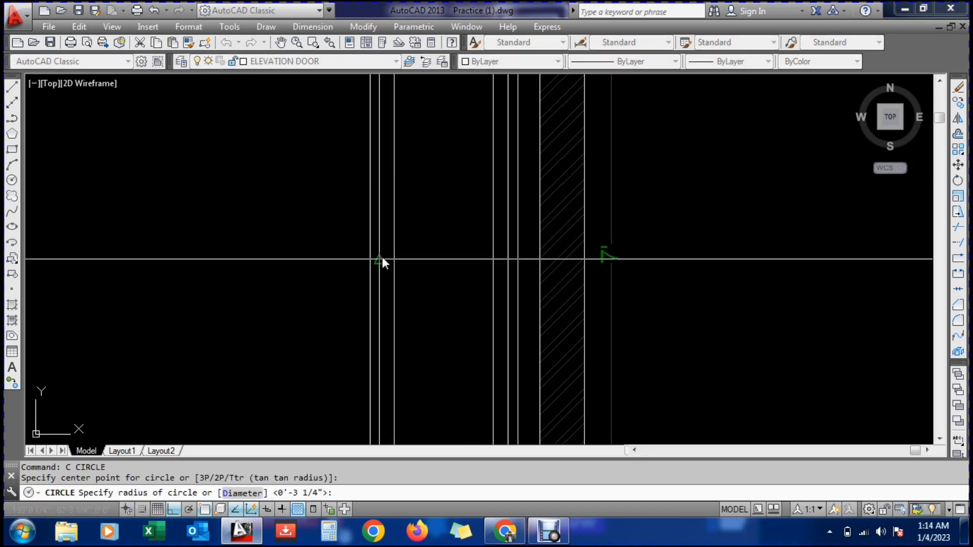
{"action": "scroll", "coordinate": [382, 256], "scroll_direction": "up", "scroll_amount": 3}
{"action": "left_click", "coordinate": [376, 272]}
{"action": "key", "text": "Escape"}
Move the knob circle horizontally about 1 1/2" into the strip between the leaf edge and the inner panel
{"action": "scroll", "coordinate": [375, 297], "scroll_direction": "up", "scroll_amount": 2}
{"action": "type", "text": "m"}
{"action": "key", "text": "Return"}
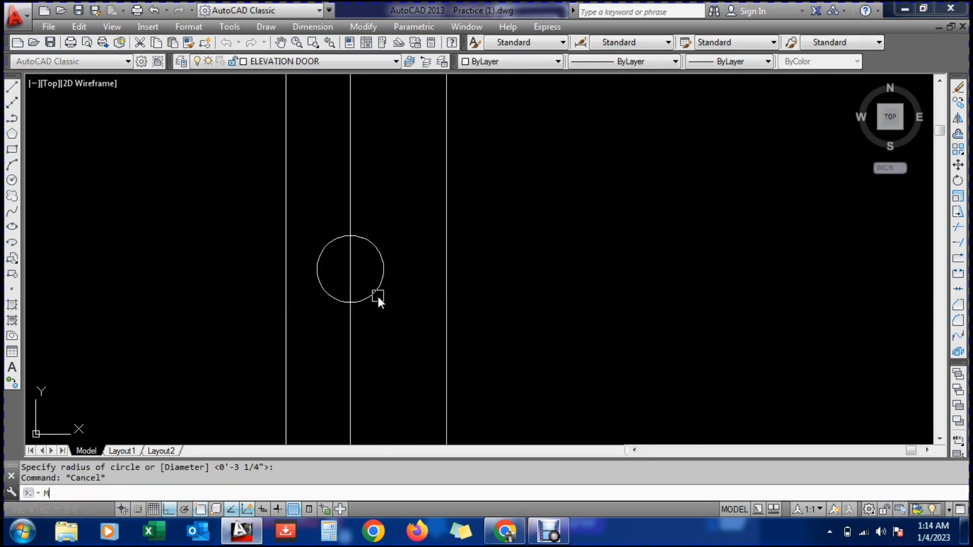
{"action": "left_click", "coordinate": [377, 295]}
{"action": "key", "text": "Return"}
{"action": "left_click", "coordinate": [375, 339]}
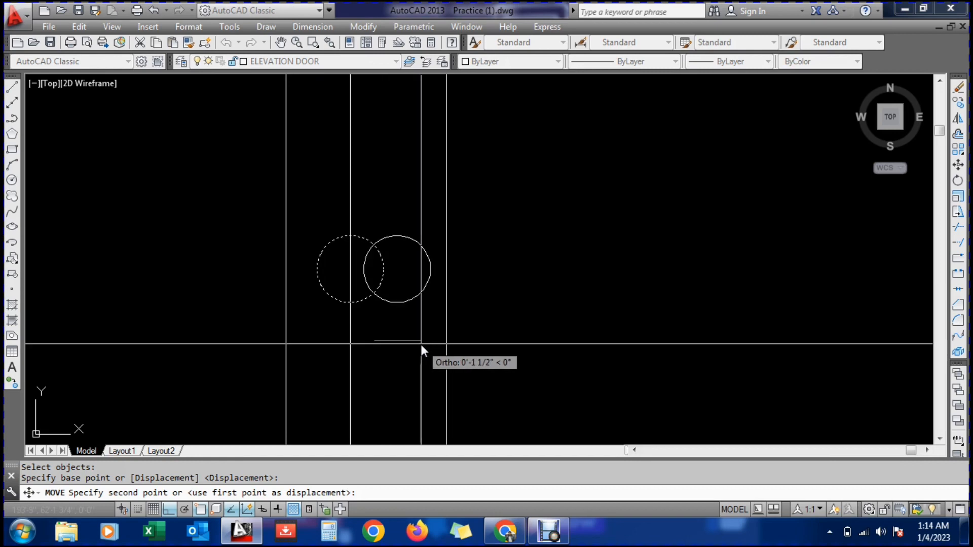
{"action": "key", "text": "Escape"}
{"action": "key", "text": "Escape"}
{"action": "key", "text": "Escape"}
Draw a horizontal construction line across the strip from the leaf edge to the inner panel edge at knob height
{"action": "type", "text": "l"}
{"action": "key", "text": "Return"}
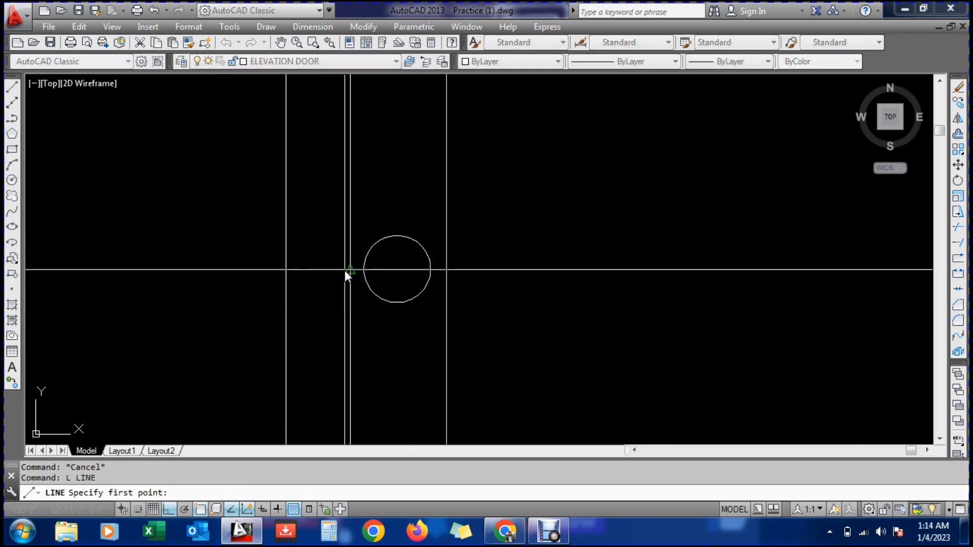
{"action": "left_click", "coordinate": [349, 269]}
{"action": "left_click", "coordinate": [447, 270]}
{"action": "key", "text": "Escape"}
{"action": "key", "text": "Escape"}
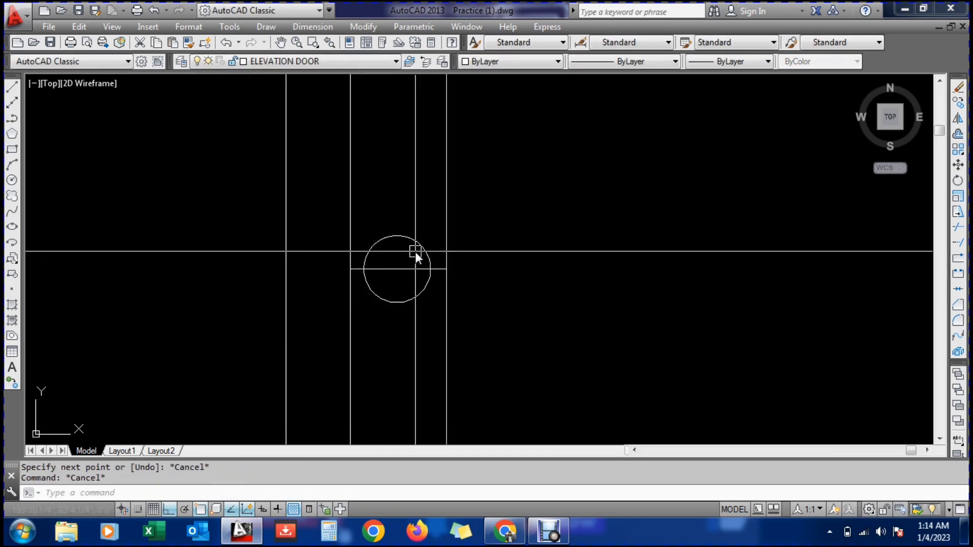
Move the knob circle about 2" straight up, off the construction line
{"action": "type", "text": "m"}
{"action": "key", "text": "Return"}
{"action": "left_click", "coordinate": [414, 241]}
{"action": "key", "text": "Return"}
{"action": "left_click", "coordinate": [397, 269]}
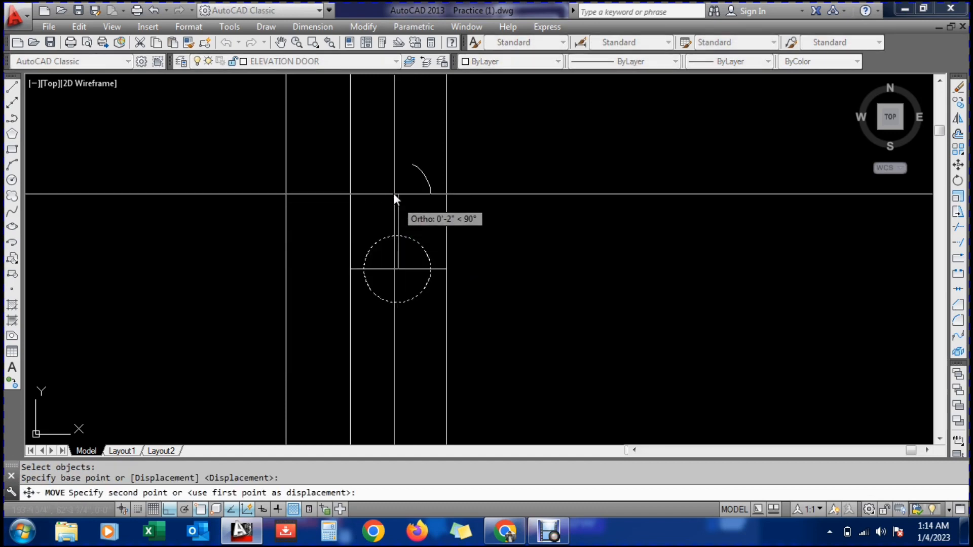
{"action": "left_click", "coordinate": [397, 193]}
{"action": "key", "text": "Escape"}
{"action": "key", "text": "Escape"}
Move the knob circle by its centre onto the midpoint of the horizontal construction line
{"action": "type", "text": "m"}
{"action": "key", "text": "Return"}
{"action": "left_click", "coordinate": [409, 236]}
{"action": "left_click", "coordinate": [394, 212]}
{"action": "key", "text": "Return"}
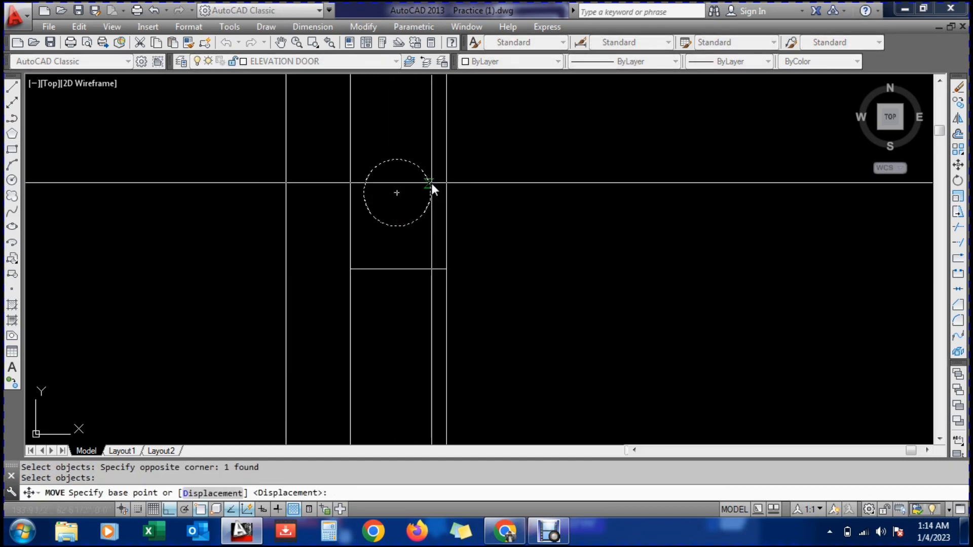
{"action": "left_click", "coordinate": [397, 193]}
{"action": "left_click", "coordinate": [397, 269]}
{"action": "key", "text": "Escape"}
Erase the horizontal construction line running through the knob circle
{"action": "type", "text": "e"}
{"action": "key", "text": "Return"}
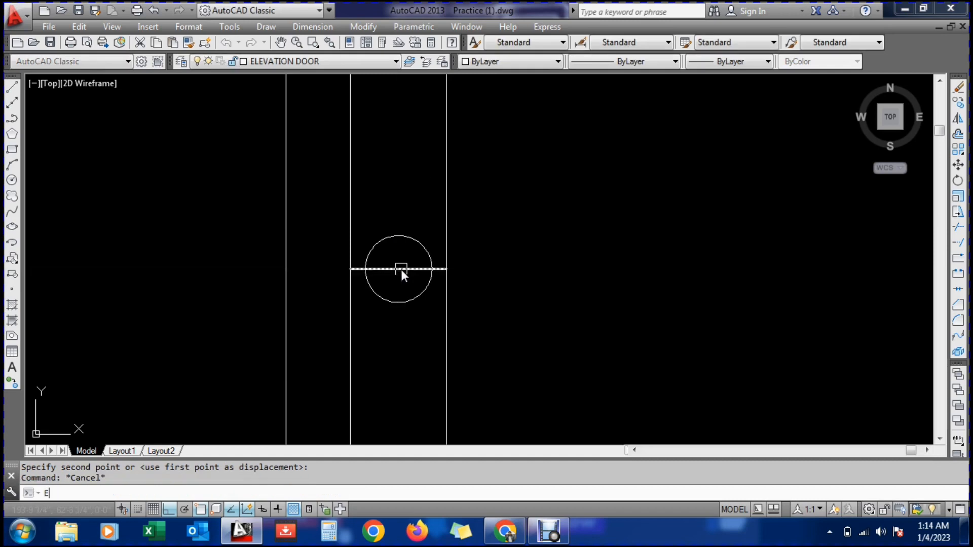
{"action": "left_click", "coordinate": [399, 269]}
{"action": "key", "text": "Return"}
{"action": "scroll", "coordinate": [405, 199], "scroll_direction": "down", "scroll_amount": 10}
{"action": "scroll", "coordinate": [408, 219], "scroll_direction": "up", "scroll_amount": 1}
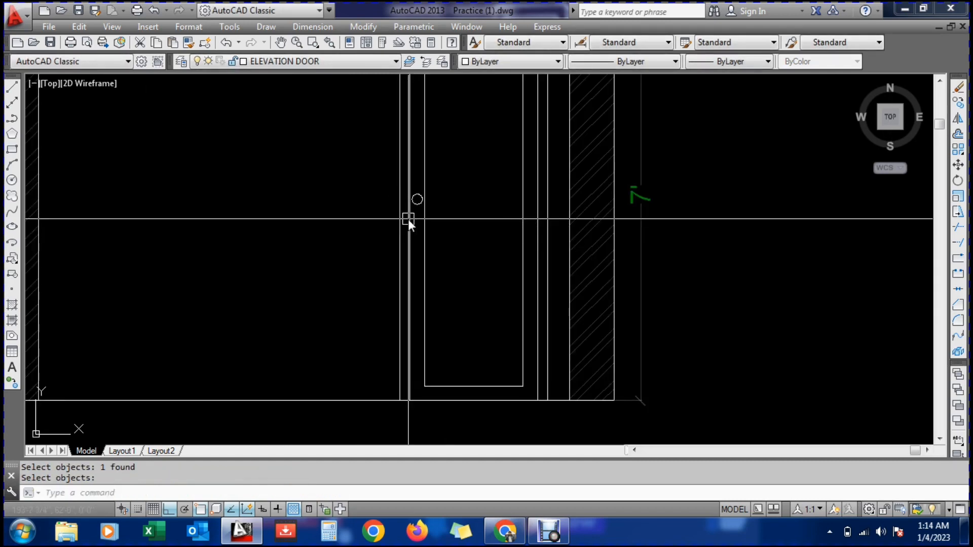
{"action": "scroll", "coordinate": [409, 219], "scroll_direction": "down", "scroll_amount": 3}
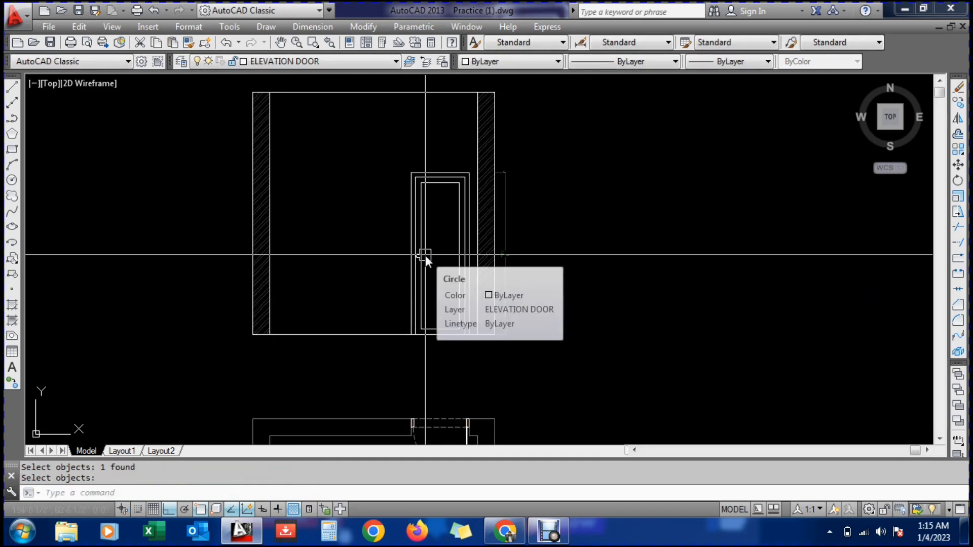
{"action": "scroll", "coordinate": [442, 193], "scroll_direction": "up", "scroll_amount": 2}
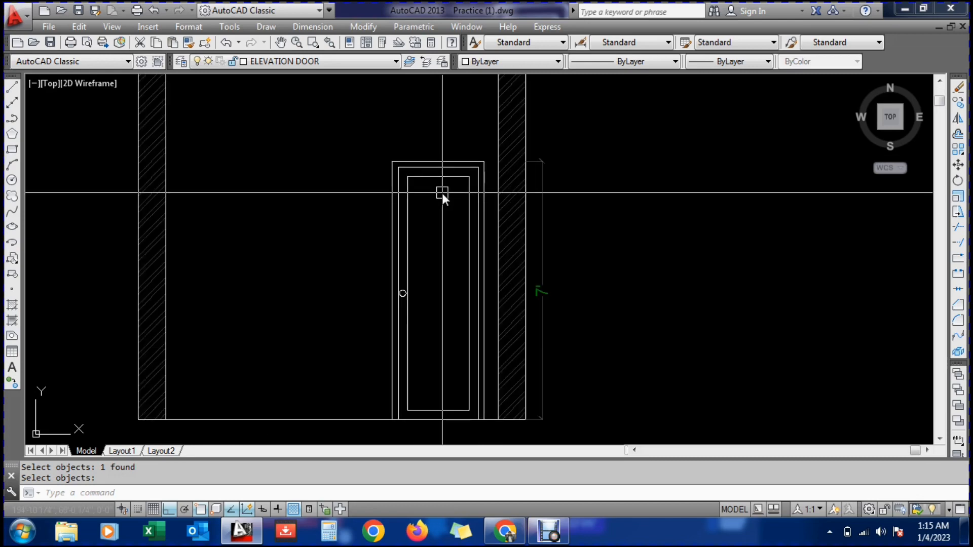
Hatch the door frame strip between its outer and inner outlines with the SOLID pattern
{"action": "key", "text": "Escape"}
{"action": "type", "text": "h"}
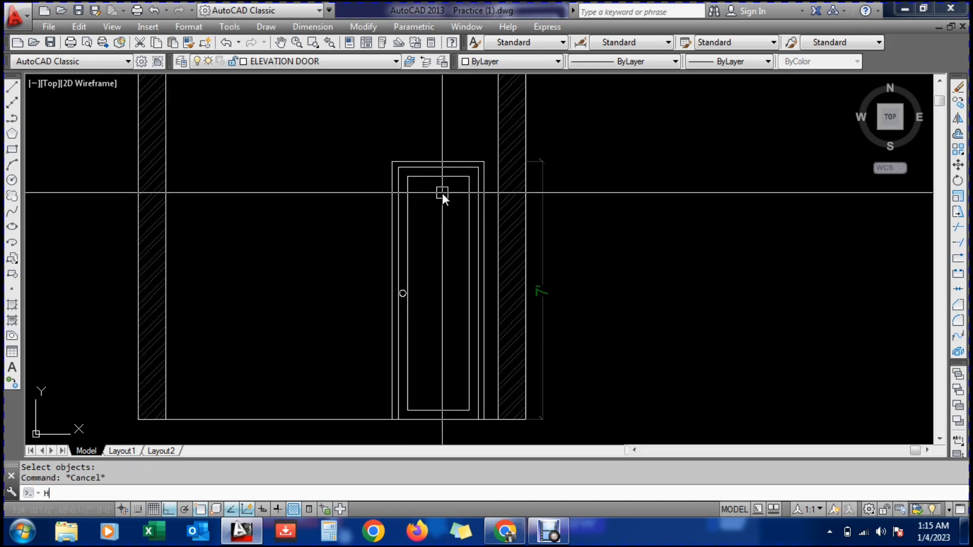
{"action": "key", "text": "Return"}
{"action": "left_click", "coordinate": [273, 84]}
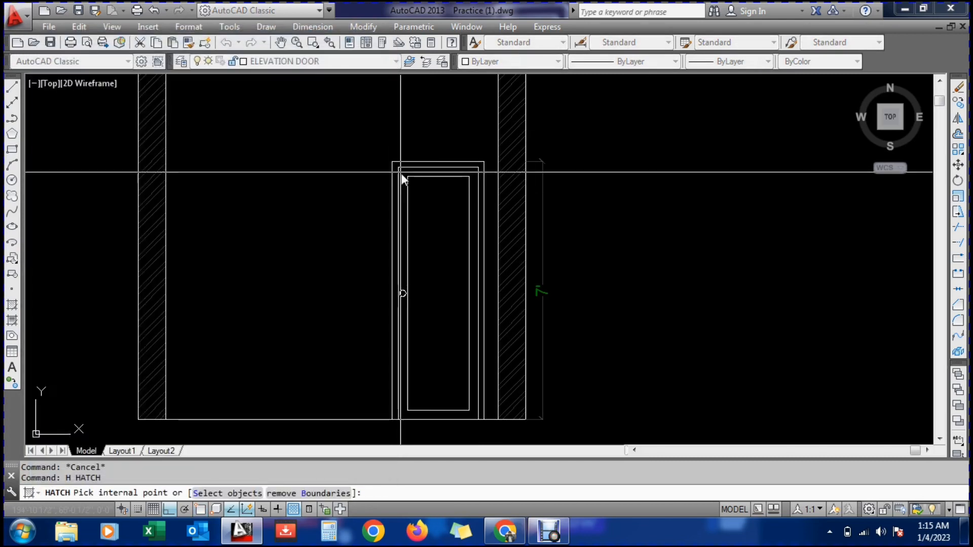
{"action": "left_click", "coordinate": [394, 169]}
{"action": "key", "text": "Return"}
{"action": "key", "text": "Escape"}
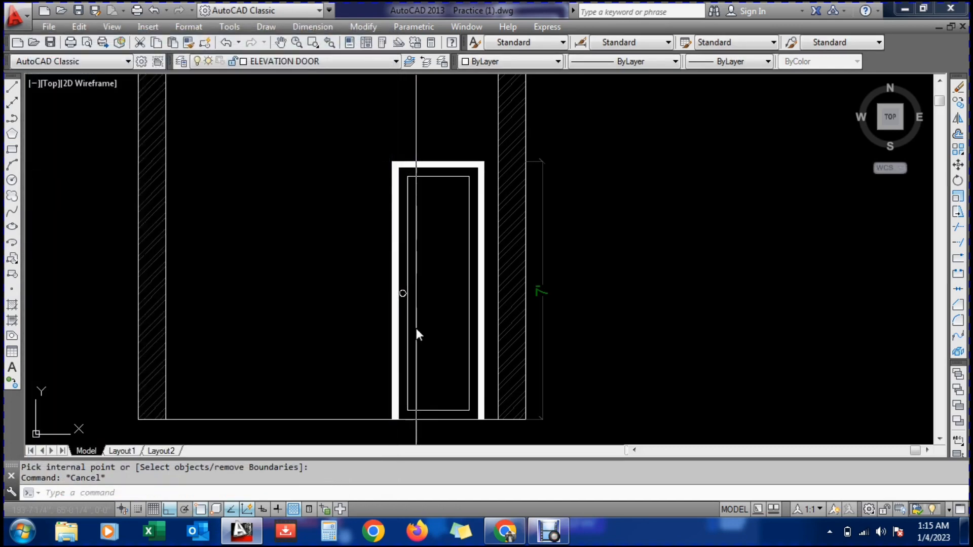
{"action": "scroll", "coordinate": [418, 355], "scroll_direction": "down", "scroll_amount": 4}
{"action": "scroll", "coordinate": [418, 395], "scroll_direction": "up", "scroll_amount": 3}
{"action": "scroll", "coordinate": [381, 375], "scroll_direction": "down", "scroll_amount": 3}
{"action": "scroll", "coordinate": [130, 287], "scroll_direction": "up", "scroll_amount": 10}
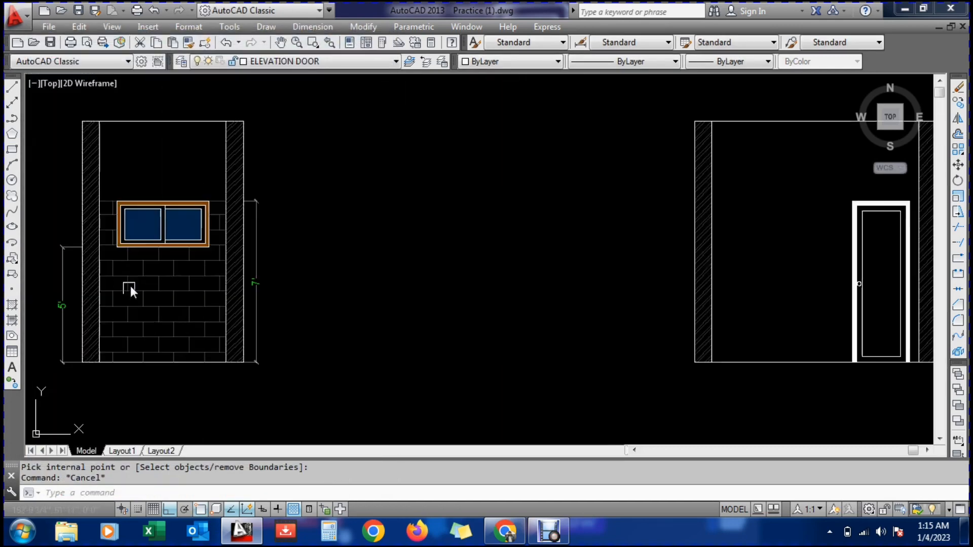
{"action": "left_click", "coordinate": [146, 168]}
{"action": "key", "text": "Escape"}
{"action": "key", "text": "Escape"}
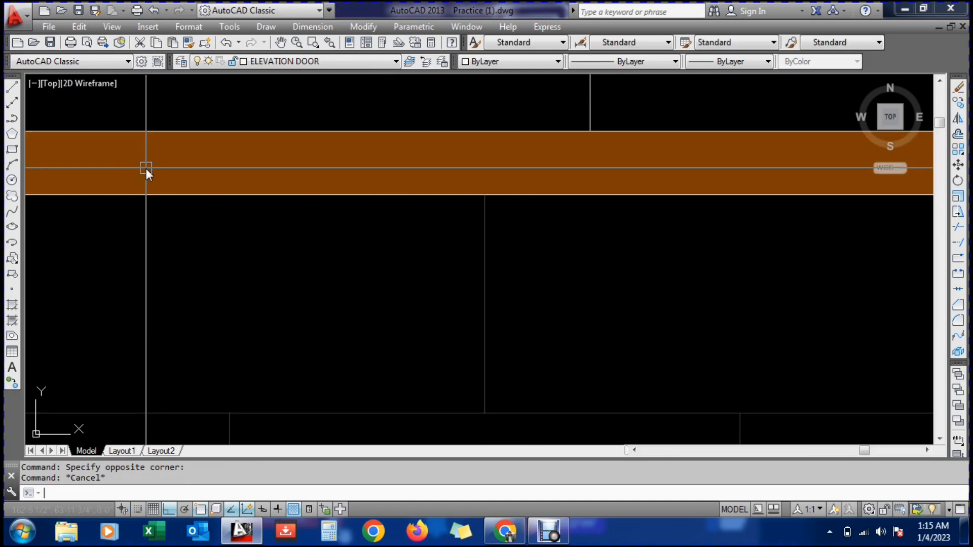
{"action": "type", "text": "ma"}
{"action": "key", "text": "Return"}
{"action": "left_click", "coordinate": [146, 169]}
{"action": "scroll", "coordinate": [145, 195], "scroll_direction": "down", "scroll_amount": 6}
{"action": "scroll", "coordinate": [154, 188], "scroll_direction": "up", "scroll_amount": 6}
{"action": "key", "text": "Escape"}
{"action": "key", "text": "Return"}
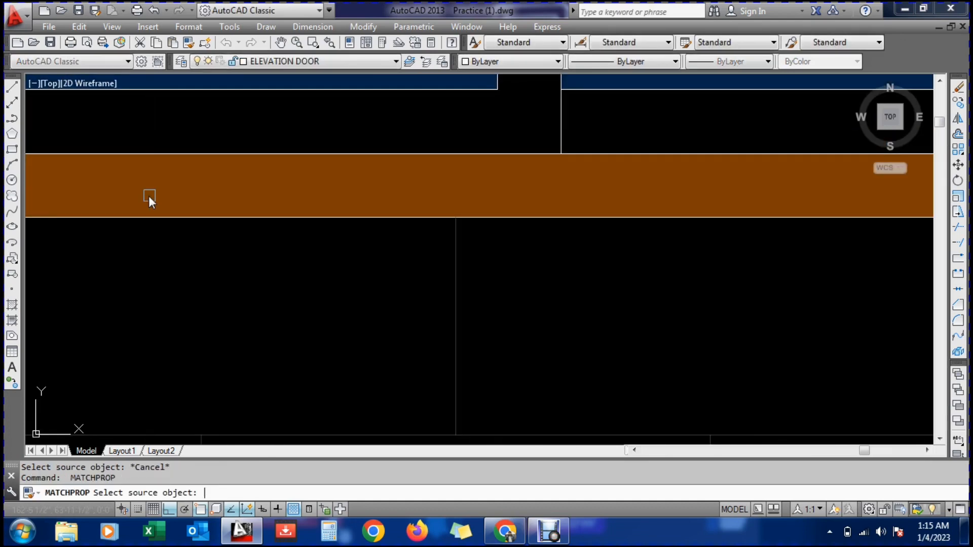
{"action": "left_click", "coordinate": [148, 193]}
{"action": "key", "text": "Escape"}
{"action": "left_click", "coordinate": [165, 184]}
{"action": "left_click", "coordinate": [162, 192]}
{"action": "key", "text": "Escape"}
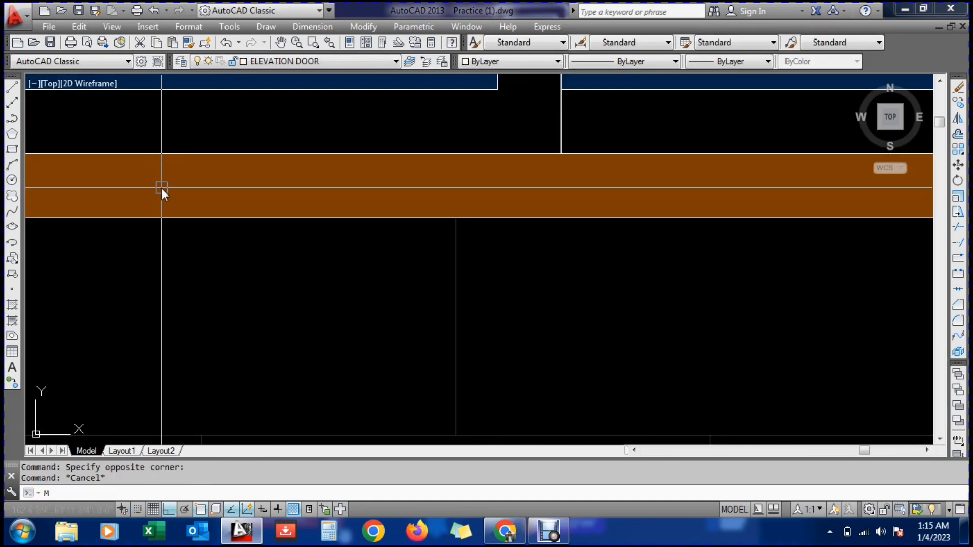
Match the door frame's solid hatch to the properties of the brown window frame hatch in the window wall elevation
{"action": "type", "text": "ma"}
{"action": "key", "text": "Return"}
{"action": "left_click", "coordinate": [161, 189]}
{"action": "left_click", "coordinate": [166, 189]}
{"action": "scroll", "coordinate": [269, 190], "scroll_direction": "down", "scroll_amount": 4}
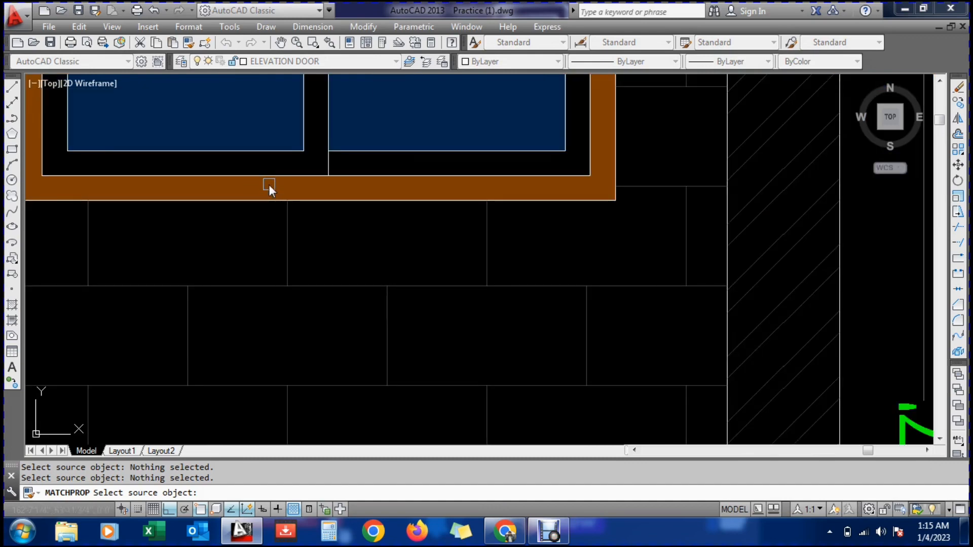
{"action": "left_click", "coordinate": [318, 192]}
{"action": "scroll", "coordinate": [260, 197], "scroll_direction": "down", "scroll_amount": 3}
{"action": "scroll", "coordinate": [487, 217], "scroll_direction": "down", "scroll_amount": 4}
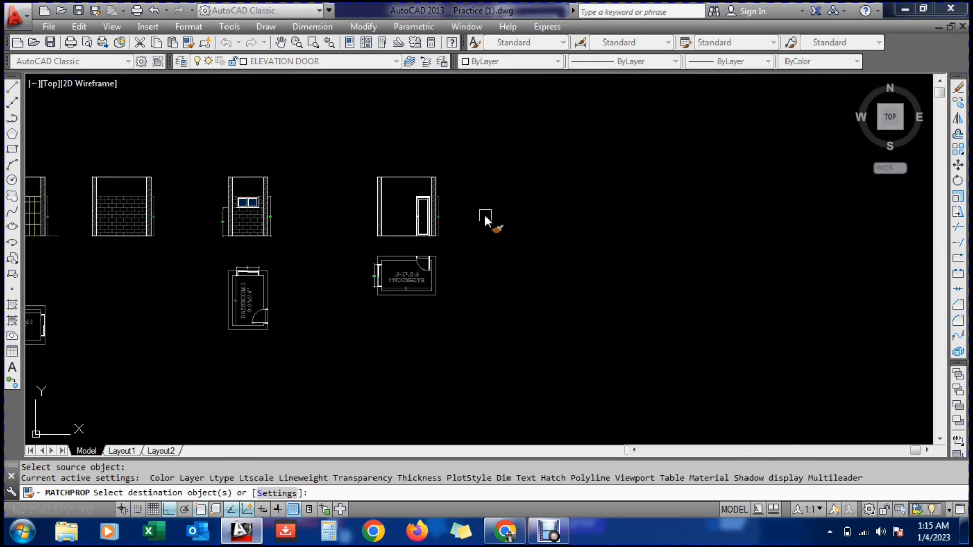
{"action": "scroll", "coordinate": [406, 191], "scroll_direction": "up", "scroll_amount": 8}
{"action": "left_click", "coordinate": [505, 221]}
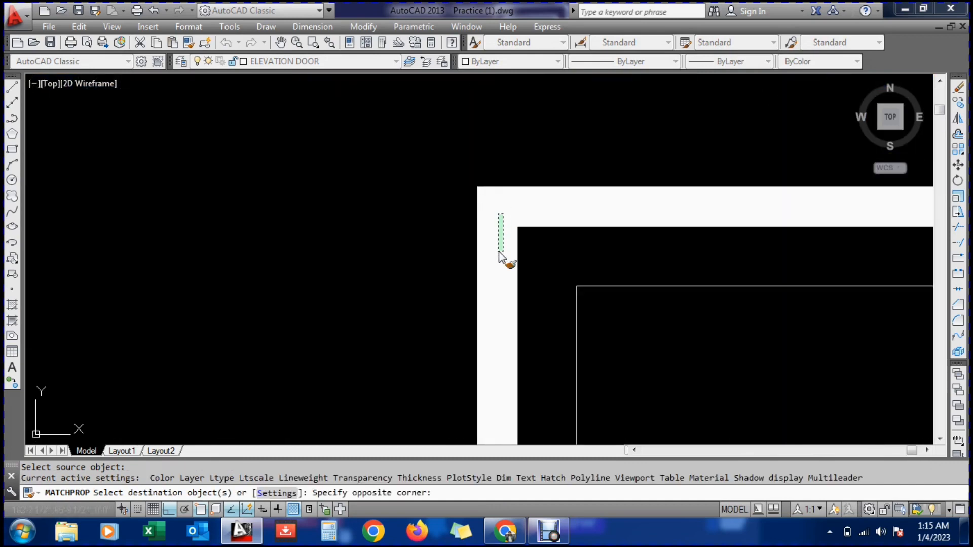
{"action": "left_click", "coordinate": [488, 247]}
{"action": "key", "text": "Escape"}
{"action": "key", "text": "Escape"}
{"action": "scroll", "coordinate": [393, 212], "scroll_direction": "down", "scroll_amount": 5}
{"action": "scroll", "coordinate": [467, 294], "scroll_direction": "down", "scroll_amount": 4}
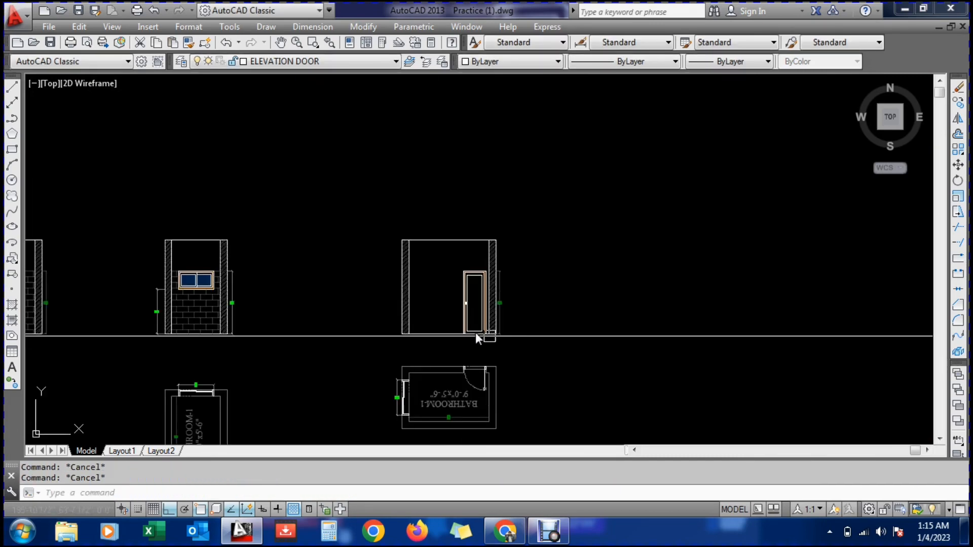
{"action": "scroll", "coordinate": [387, 293], "scroll_direction": "up", "scroll_amount": 5}
{"action": "scroll", "coordinate": [481, 258], "scroll_direction": "up", "scroll_amount": 3}
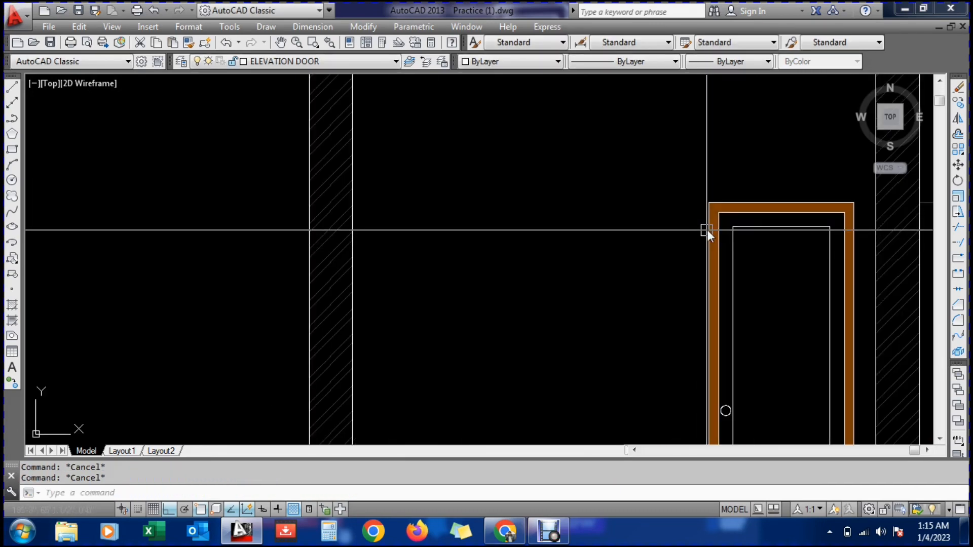
{"action": "scroll", "coordinate": [708, 228], "scroll_direction": "down", "scroll_amount": 4}
{"action": "scroll", "coordinate": [708, 228], "scroll_direction": "up", "scroll_amount": 10}
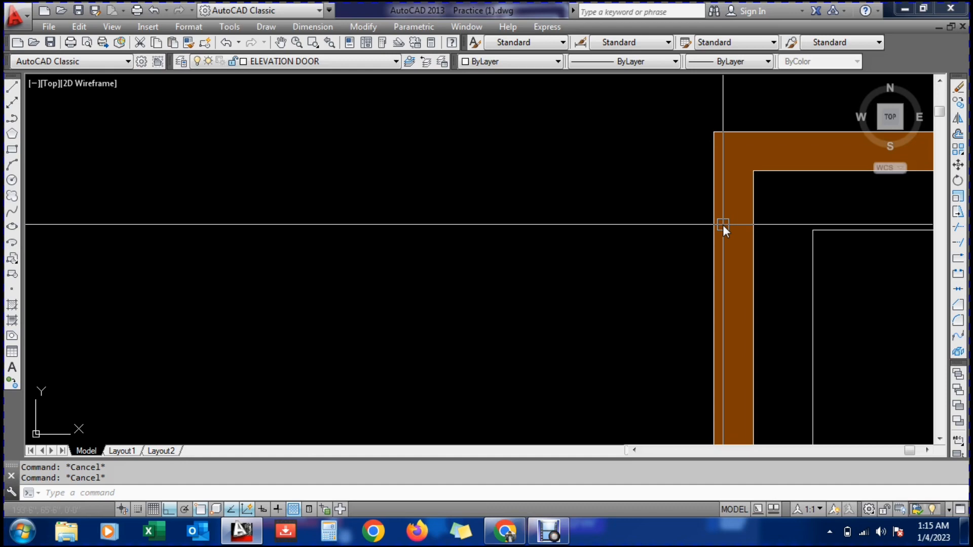
{"action": "left_click", "coordinate": [723, 225]}
{"action": "key", "text": "Escape"}
{"action": "key", "text": "Escape"}
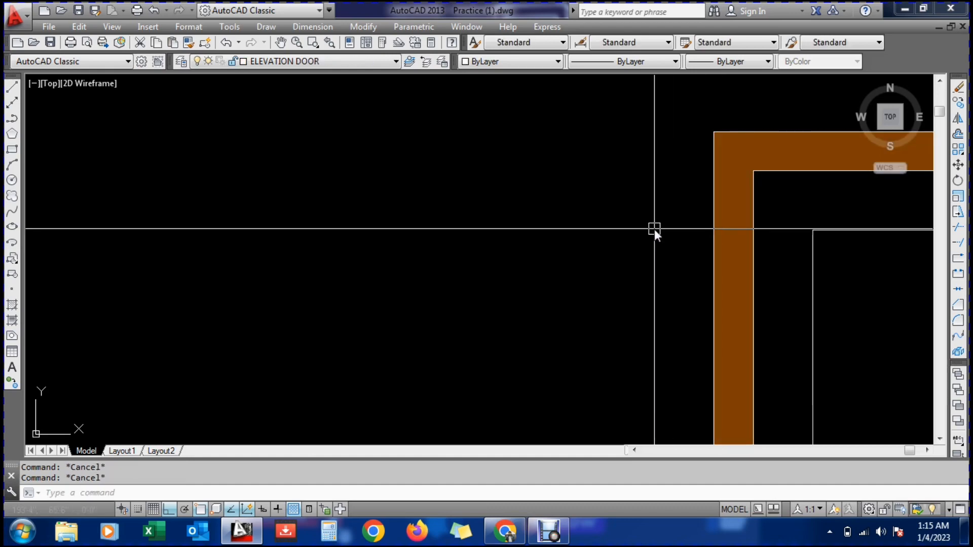
Rename the layer ELEVATION WIN FRAME HATCH as ELEVATION FRAME HATCH
{"action": "type", "text": "la"}
{"action": "key", "text": "Return"}
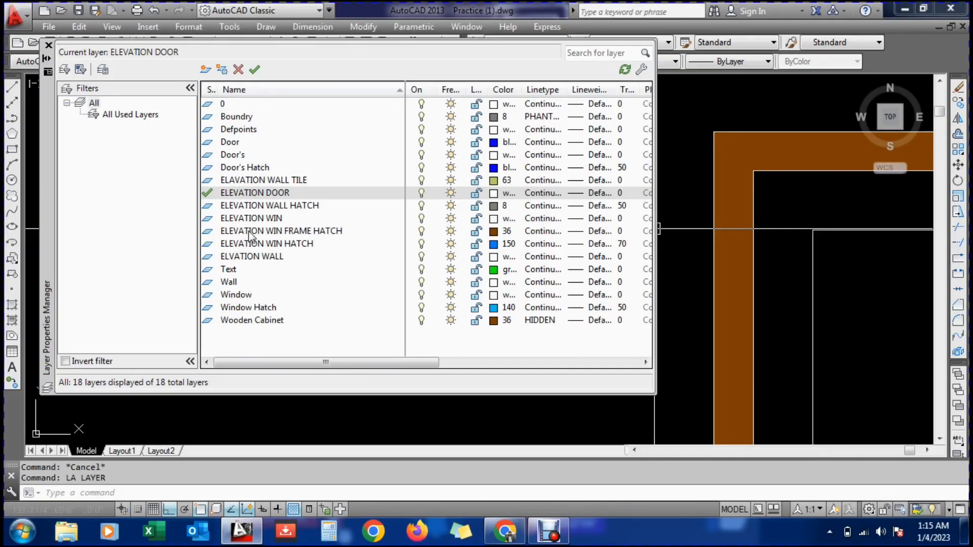
{"action": "left_click", "coordinate": [270, 232]}
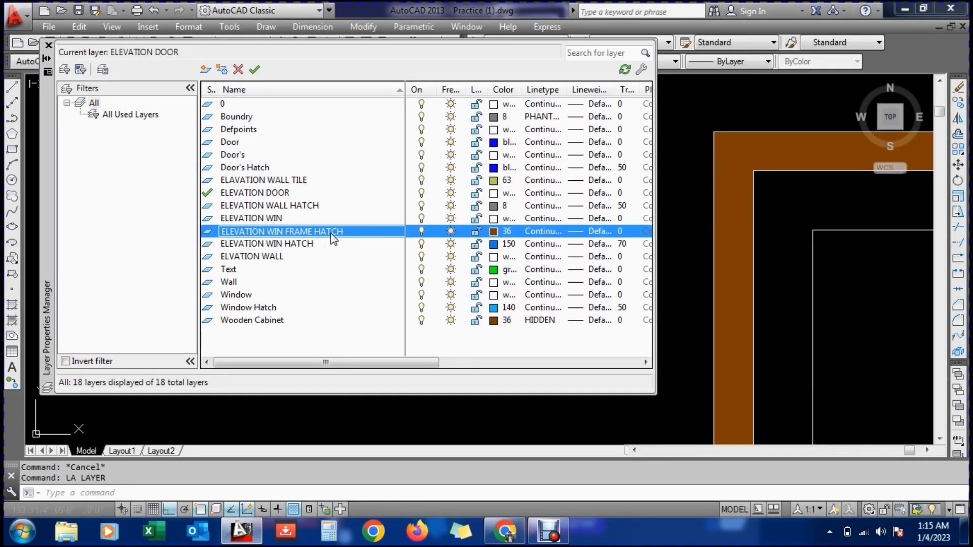
{"action": "left_click", "coordinate": [277, 232]}
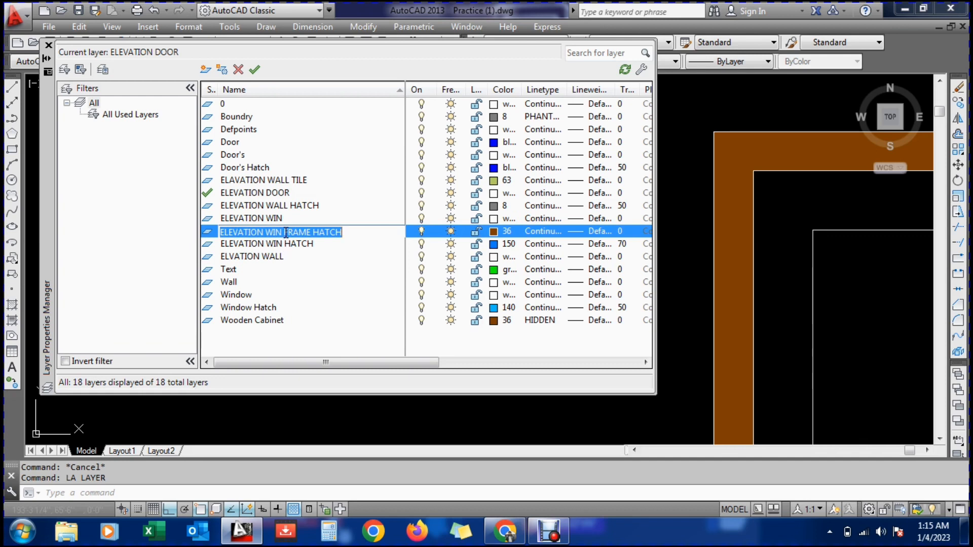
{"action": "left_click", "coordinate": [285, 232]}
{"action": "key", "text": "BackSpace"}
{"action": "key", "text": "BackSpace"}
{"action": "key", "text": "BackSpace"}
{"action": "key", "text": "BackSpace"}
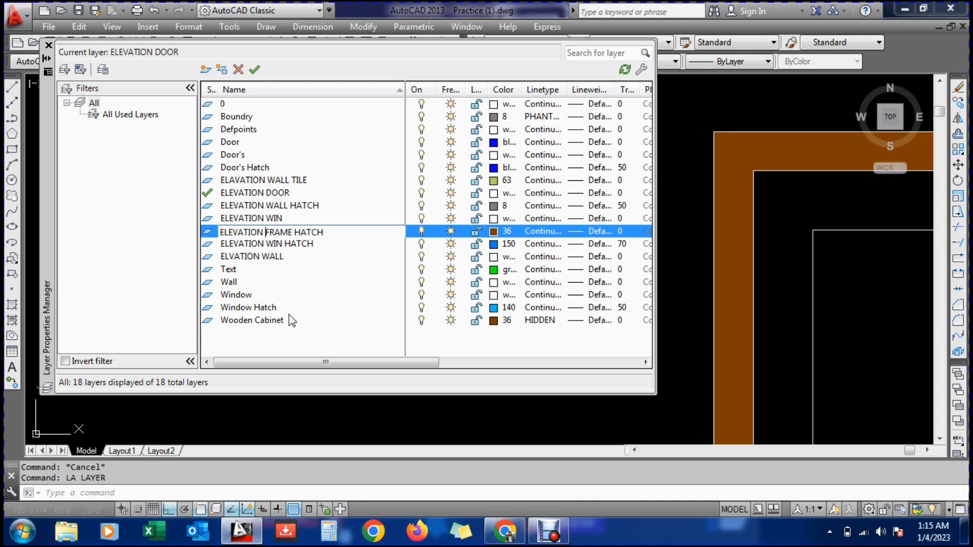
{"action": "left_click", "coordinate": [147, 287]}
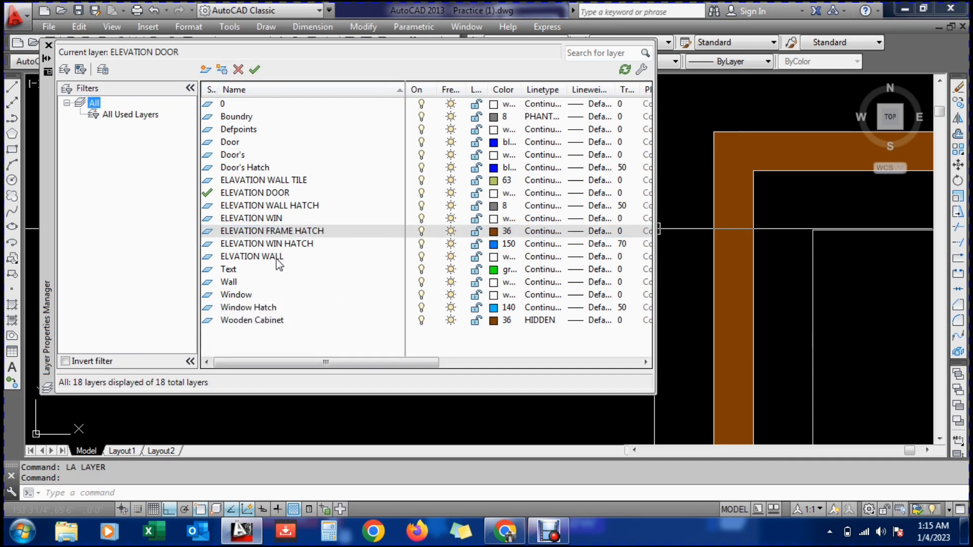
Make ELEVATION FRAME HATCH the current layer and close the layer manager
{"action": "left_click", "coordinate": [304, 245]}
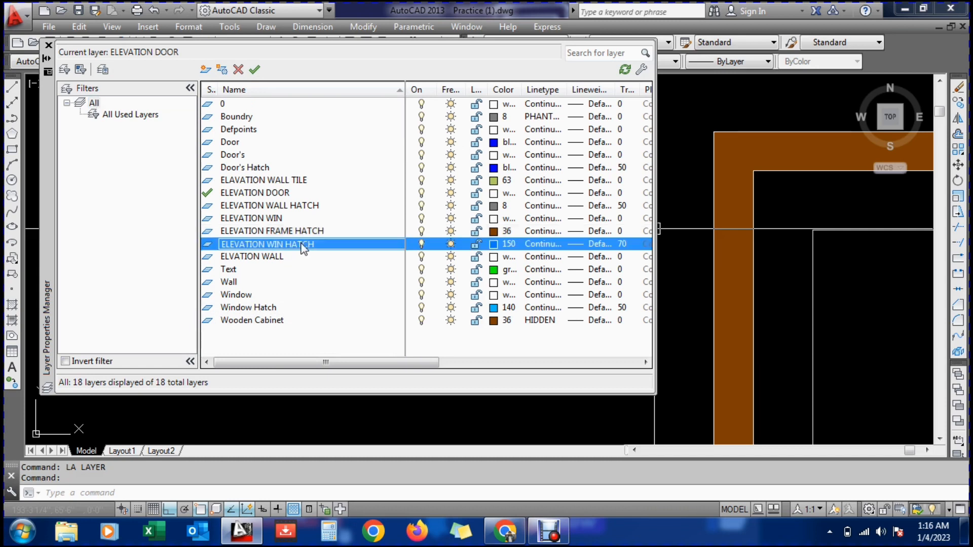
{"action": "double_click", "coordinate": [287, 243]}
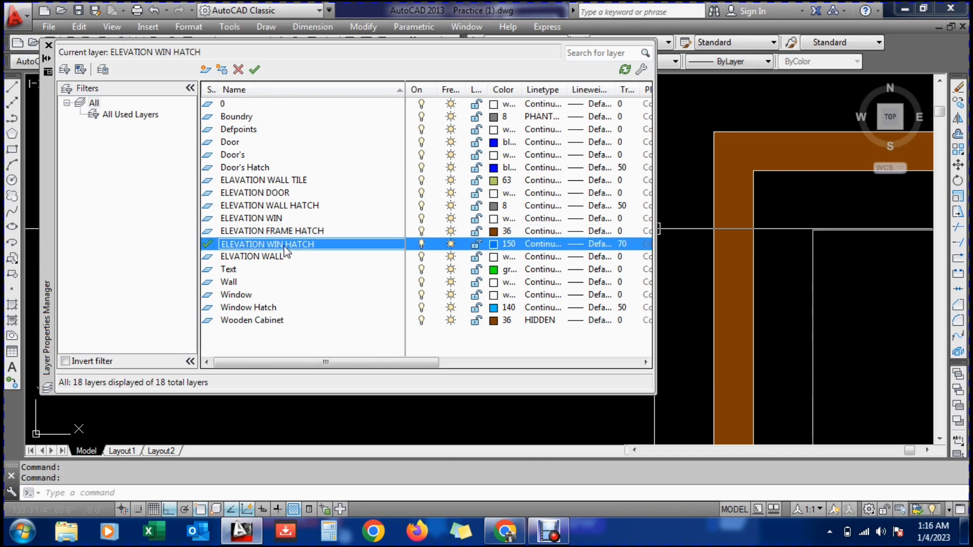
{"action": "left_click", "coordinate": [284, 245]}
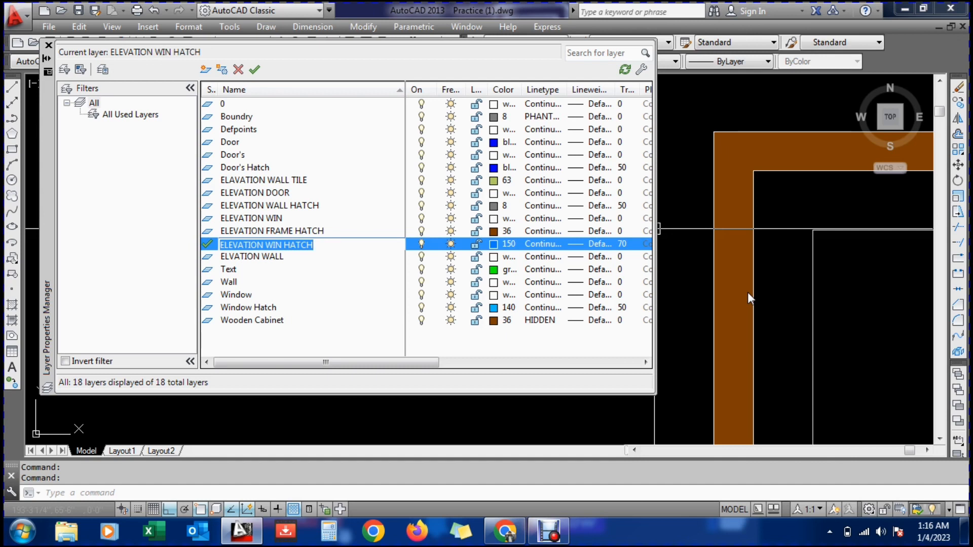
{"action": "left_click", "coordinate": [841, 276]}
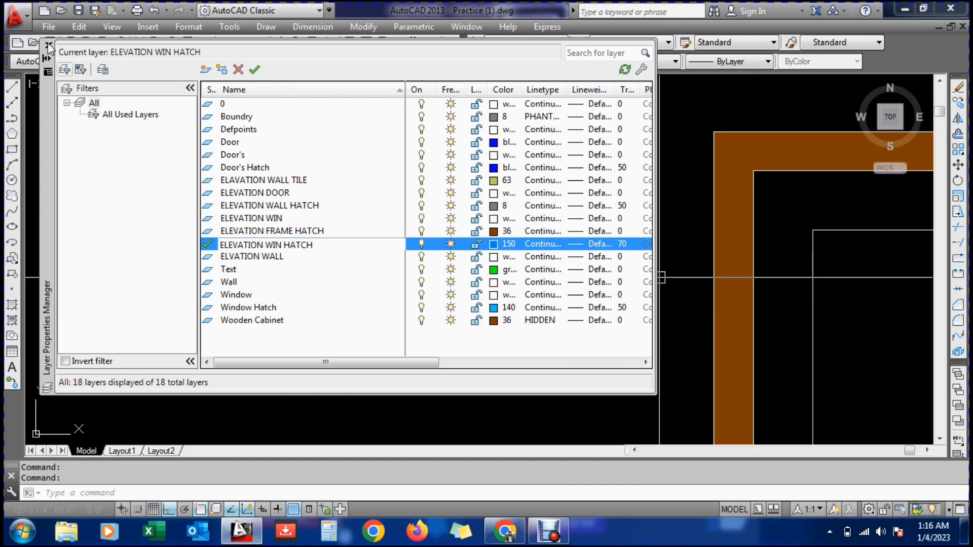
{"action": "double_click", "coordinate": [273, 231]}
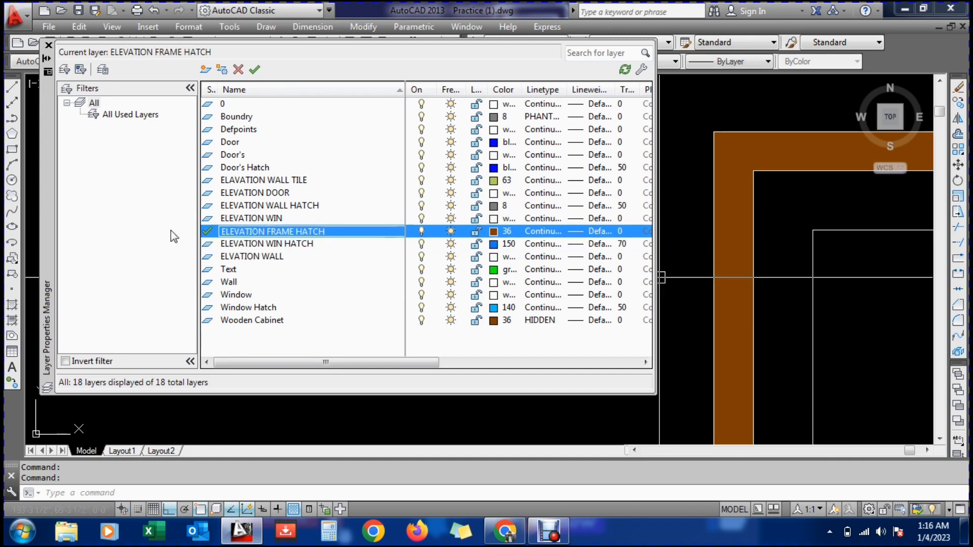
{"action": "left_click", "coordinate": [49, 46]}
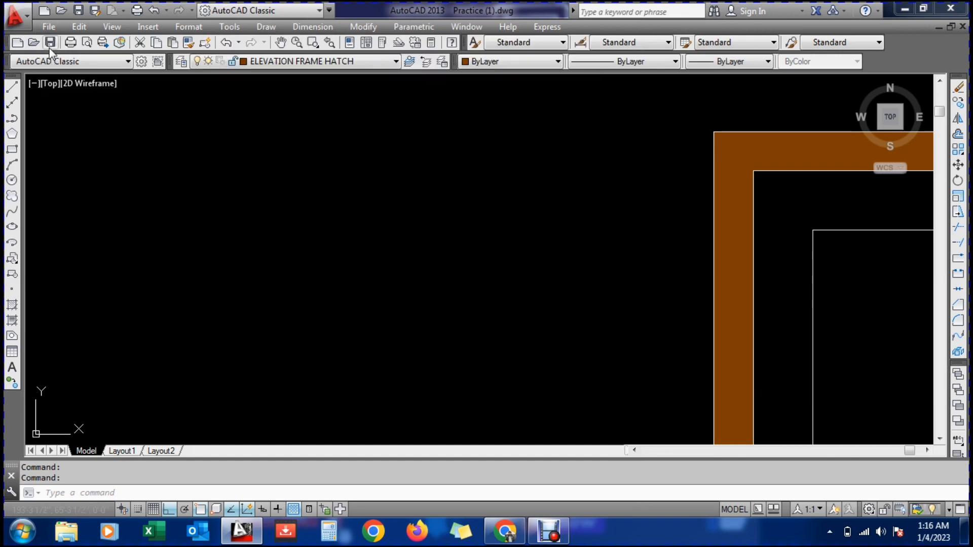
Hatch the door's inner panel with the predefined EARTH pattern at scale 10 and angle 0
{"action": "scroll", "coordinate": [152, 238], "scroll_direction": "down", "scroll_amount": 5}
{"action": "scroll", "coordinate": [269, 248], "scroll_direction": "up", "scroll_amount": 5}
{"action": "scroll", "coordinate": [269, 247], "scroll_direction": "down", "scroll_amount": 5}
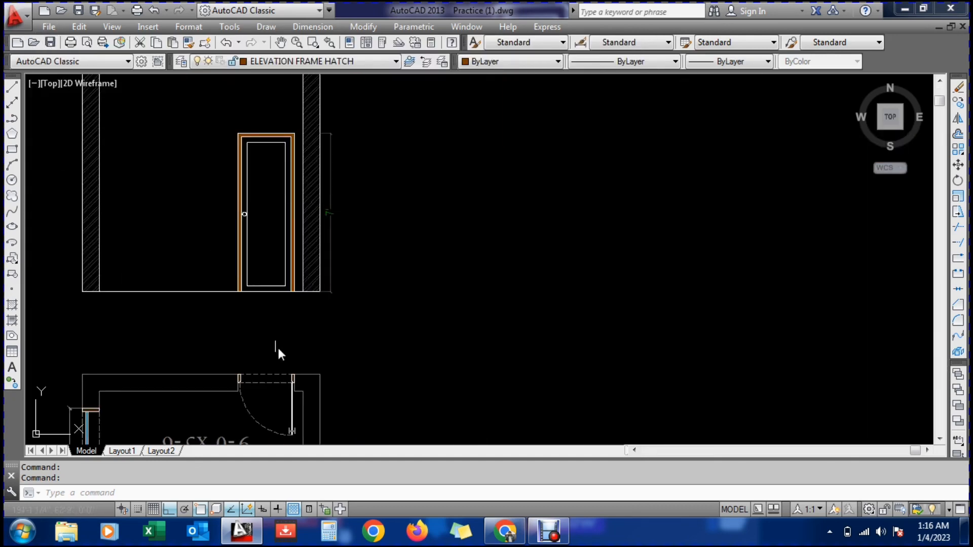
{"action": "scroll", "coordinate": [278, 346], "scroll_direction": "up", "scroll_amount": 2}
{"action": "scroll", "coordinate": [265, 211], "scroll_direction": "down", "scroll_amount": 2}
{"action": "scroll", "coordinate": [265, 232], "scroll_direction": "up", "scroll_amount": 4}
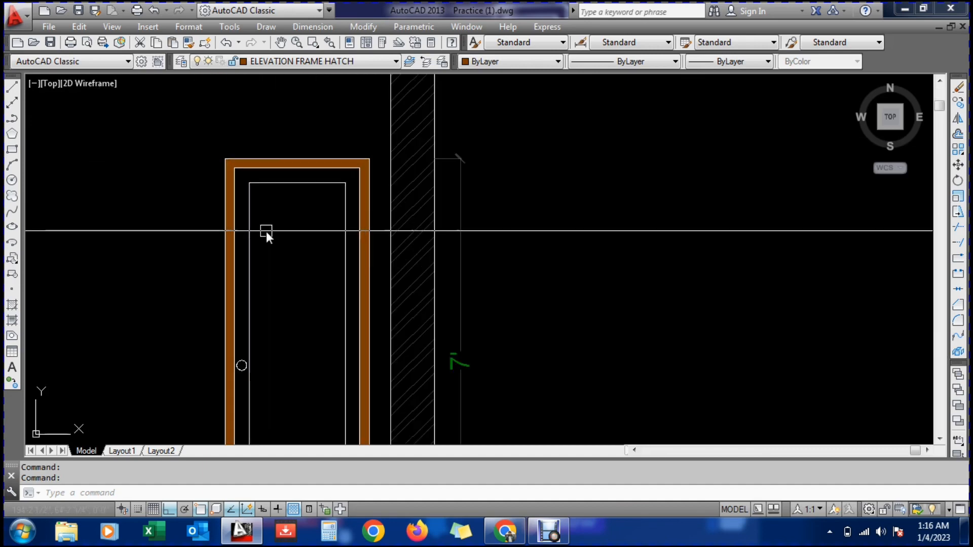
{"action": "scroll", "coordinate": [269, 211], "scroll_direction": "down", "scroll_amount": 2}
{"action": "type", "text": "H"}
{"action": "key", "text": "Return"}
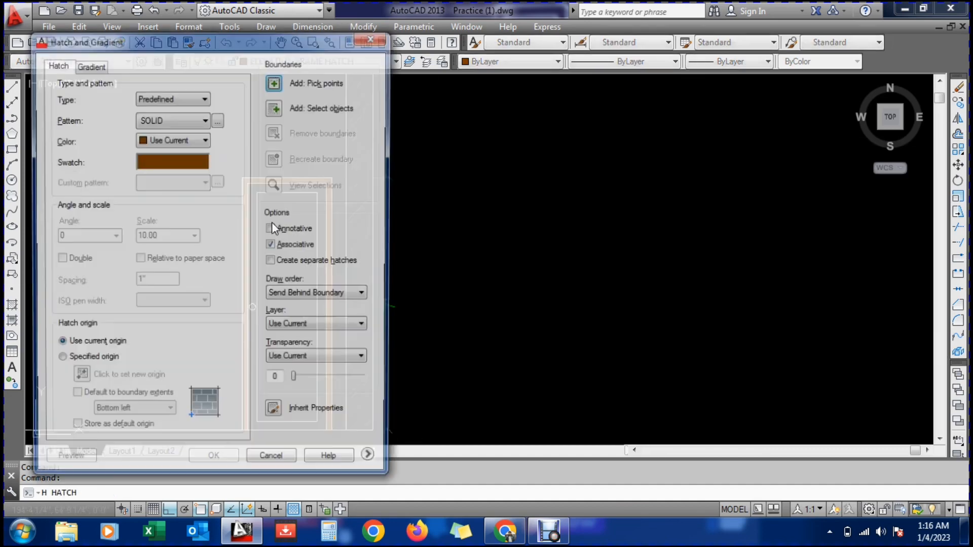
{"action": "left_click", "coordinate": [193, 162]}
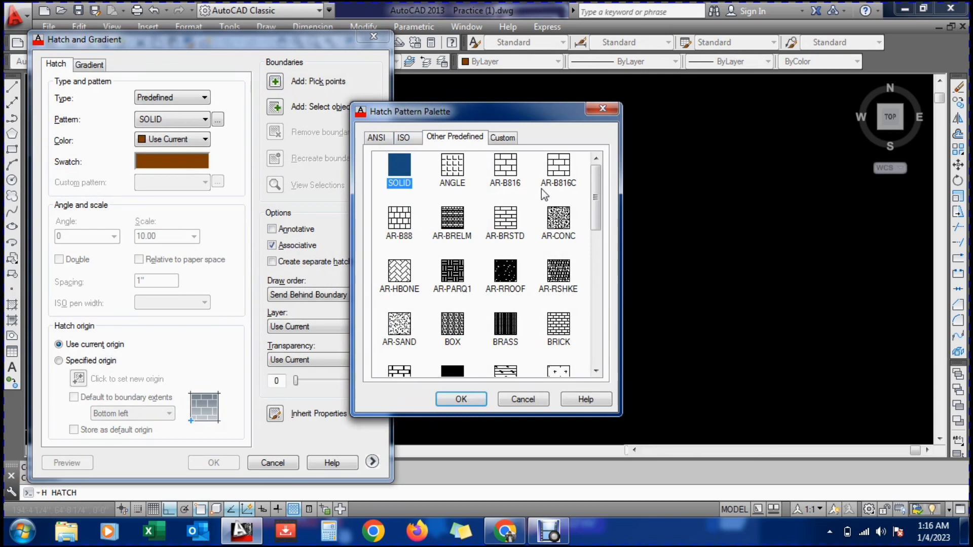
{"action": "left_click_drag", "start_coordinate": [597, 191], "coordinate": [605, 254]}
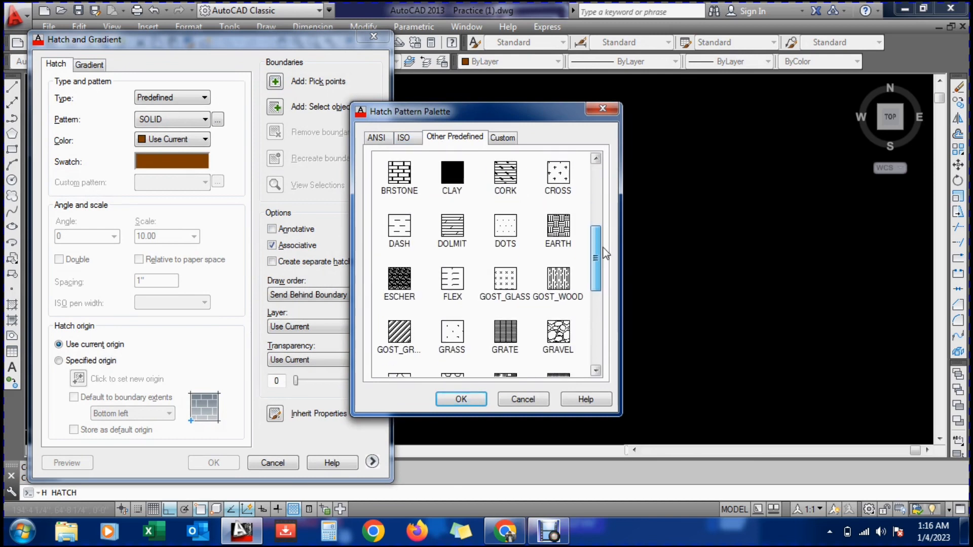
{"action": "left_click", "coordinate": [565, 247]}
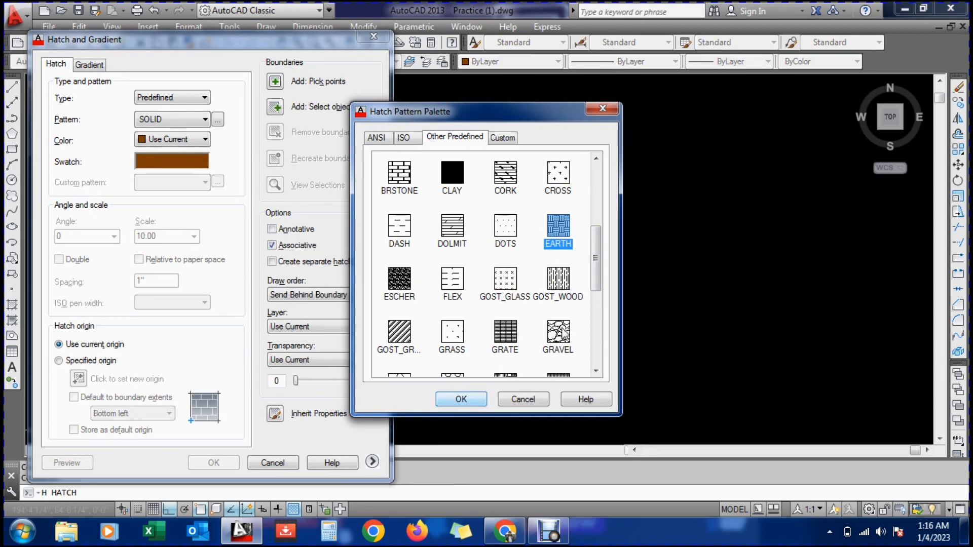
{"action": "left_click", "coordinate": [461, 399]}
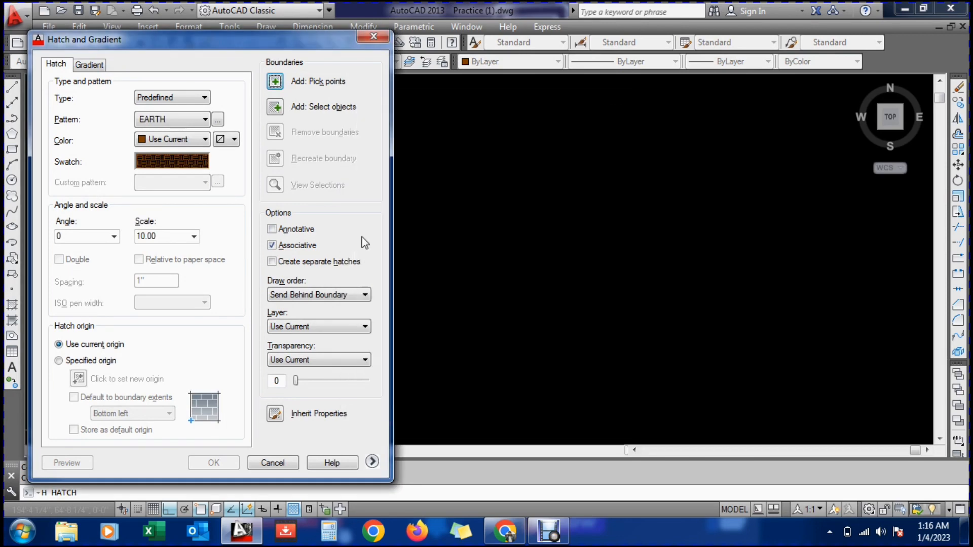
{"action": "left_click", "coordinate": [284, 82]}
{"action": "left_click", "coordinate": [302, 261]}
{"action": "key", "text": "Return"}
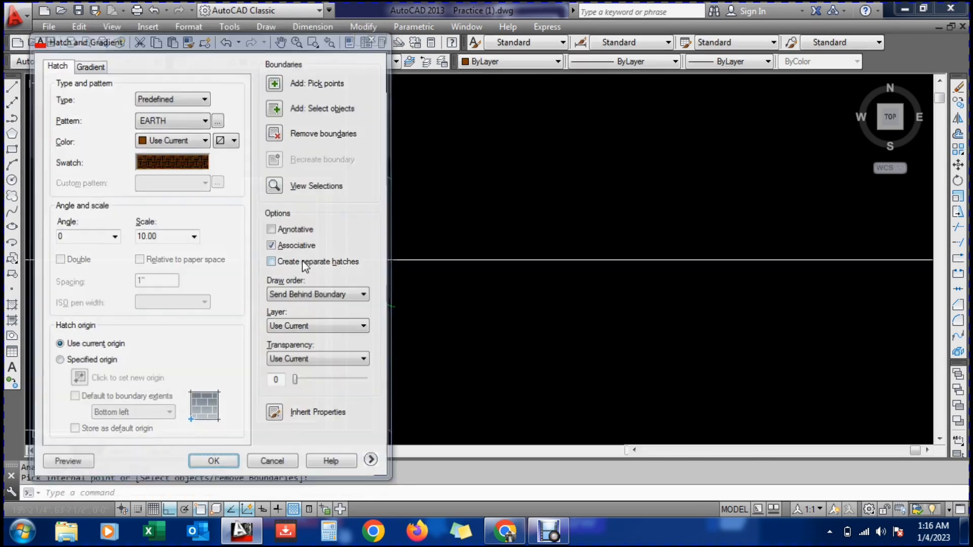
{"action": "key", "text": "Return"}
{"action": "scroll", "coordinate": [300, 242], "scroll_direction": "up", "scroll_amount": 2}
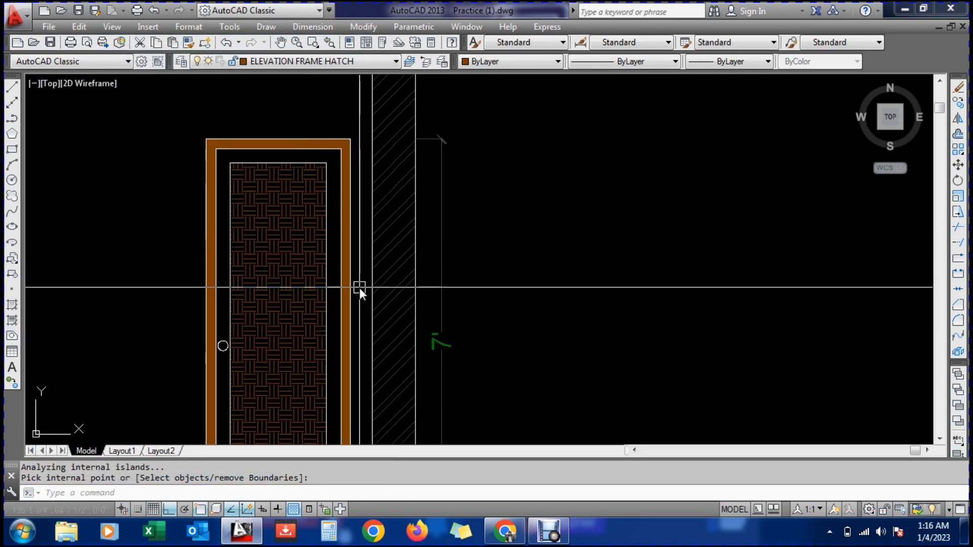
Set the color of the door's inner panel hatch to index color 105 and save the drawing
{"action": "left_click", "coordinate": [288, 267]}
{"action": "left_click", "coordinate": [394, 218]}
{"action": "left_click", "coordinate": [479, 64]}
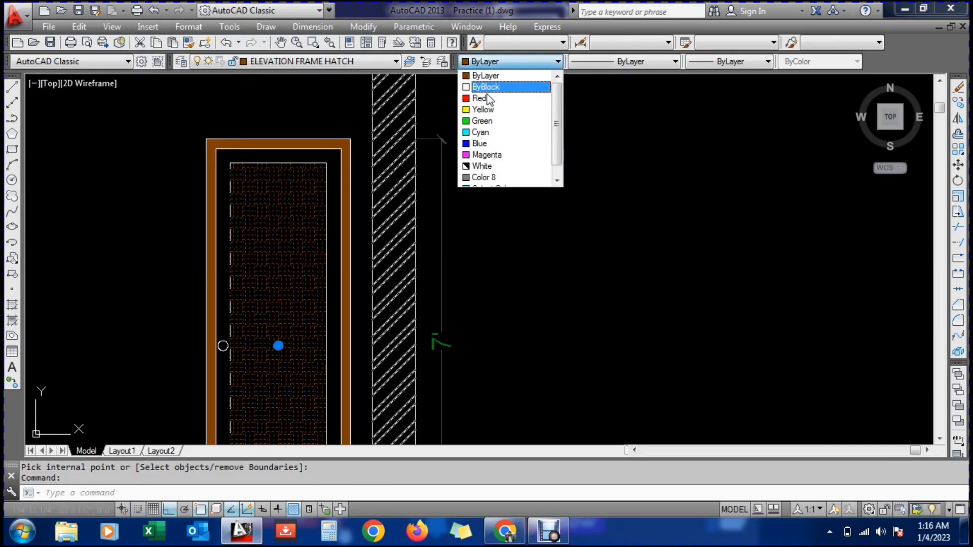
{"action": "left_click", "coordinate": [479, 121]}
{"action": "left_click", "coordinate": [557, 62]}
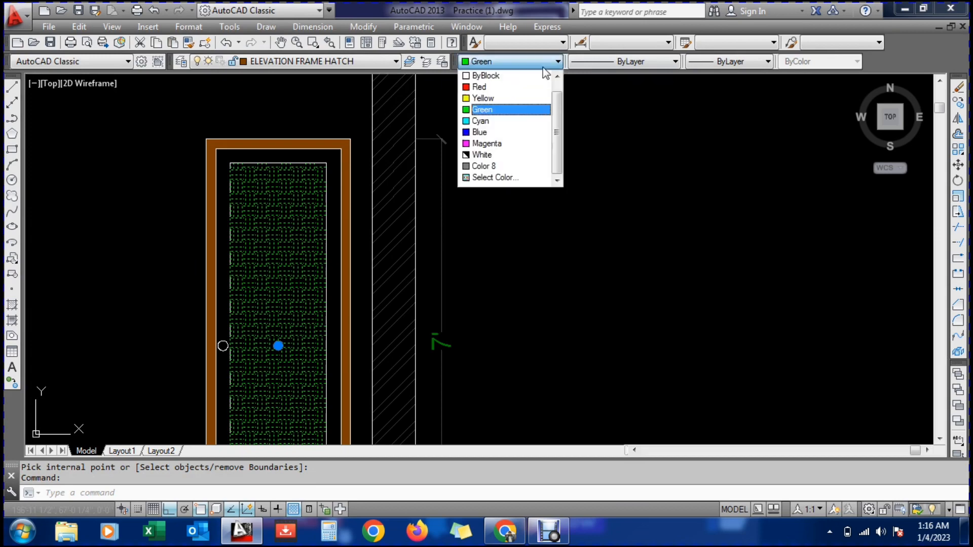
{"action": "left_click", "coordinate": [495, 177]}
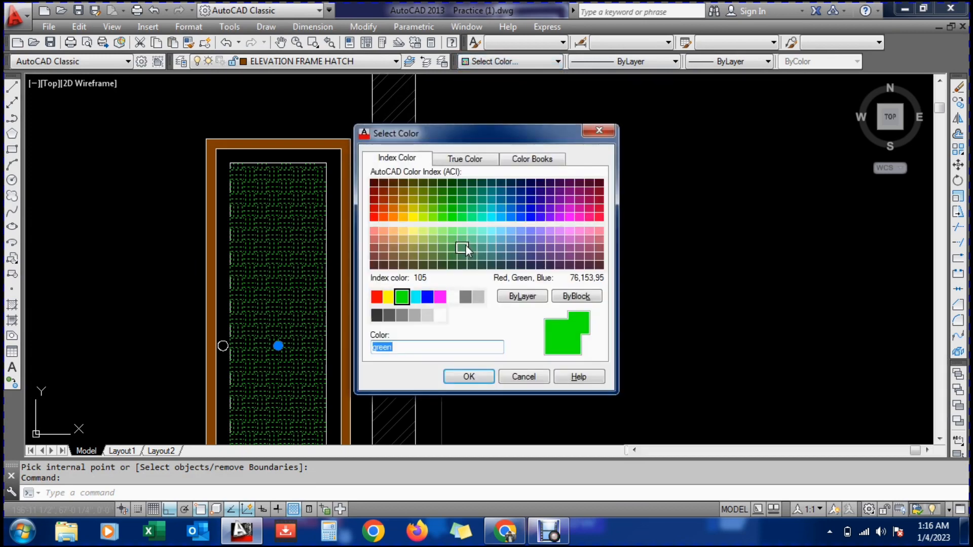
{"action": "left_click", "coordinate": [463, 248]}
{"action": "left_click", "coordinate": [475, 375]}
{"action": "key", "text": "Escape"}
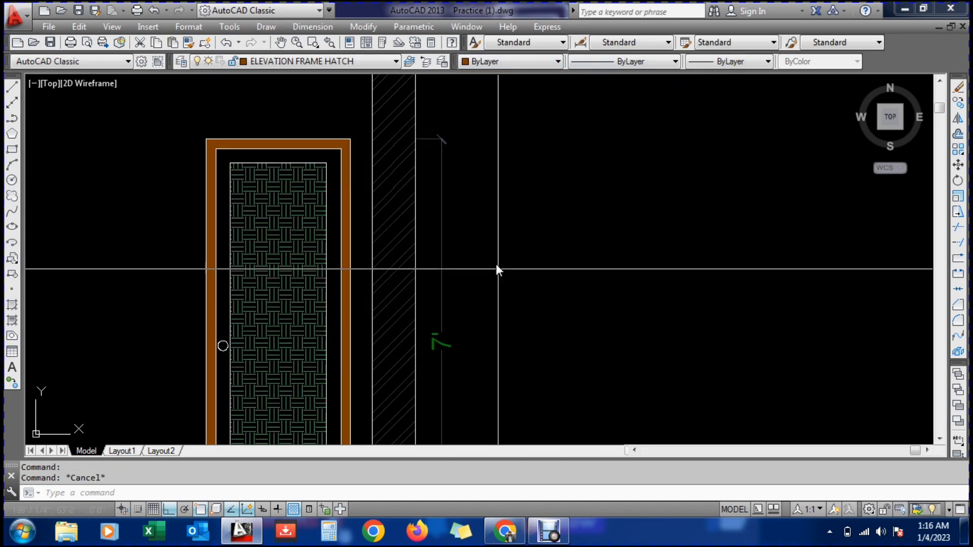
{"action": "key", "text": "Escape"}
{"action": "scroll", "coordinate": [491, 243], "scroll_direction": "down", "scroll_amount": 5}
{"action": "scroll", "coordinate": [463, 273], "scroll_direction": "up", "scroll_amount": 2}
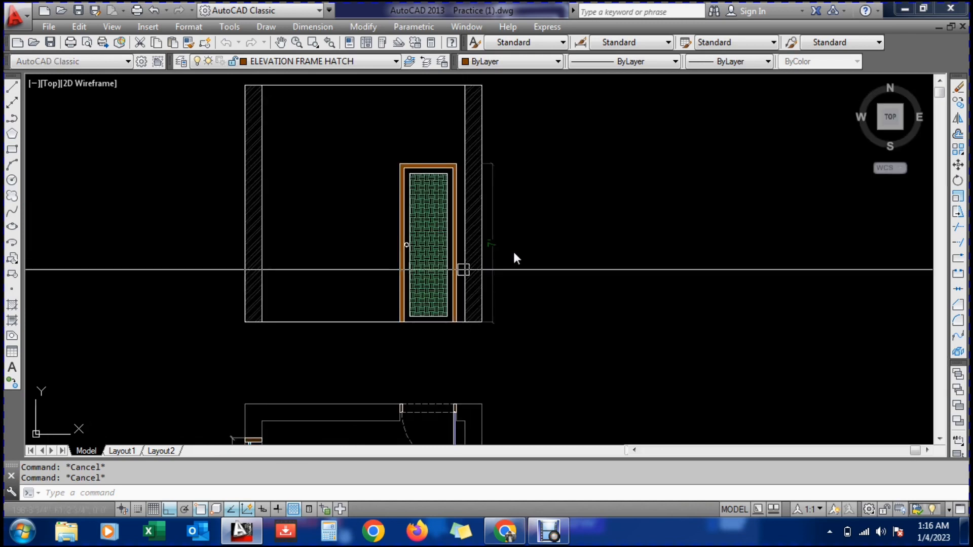
{"action": "key", "text": "ctrl+s"}
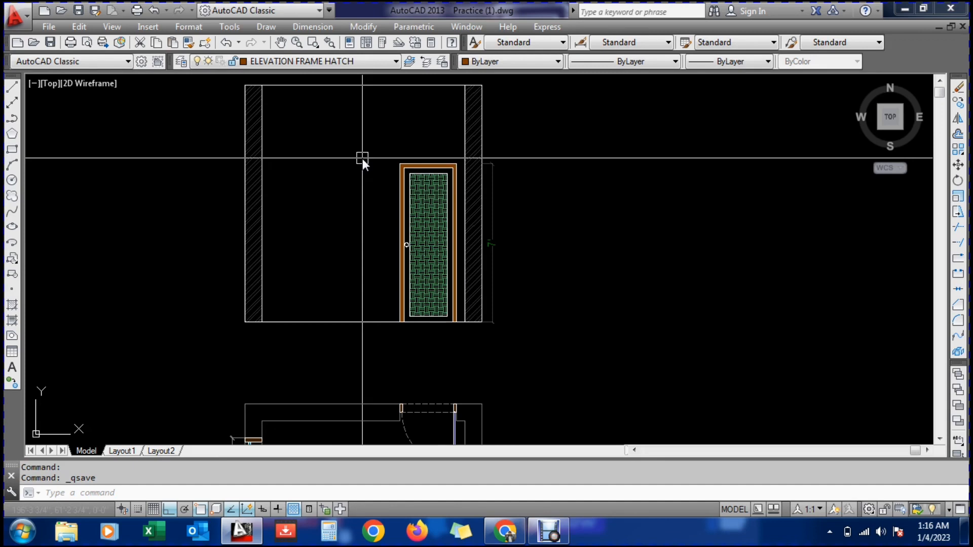
Offset the floor line of the door wall elevation upward by 7'
{"action": "type", "text": "o"}
{"action": "key", "text": "Return"}
{"action": "type", "text": "7'"}
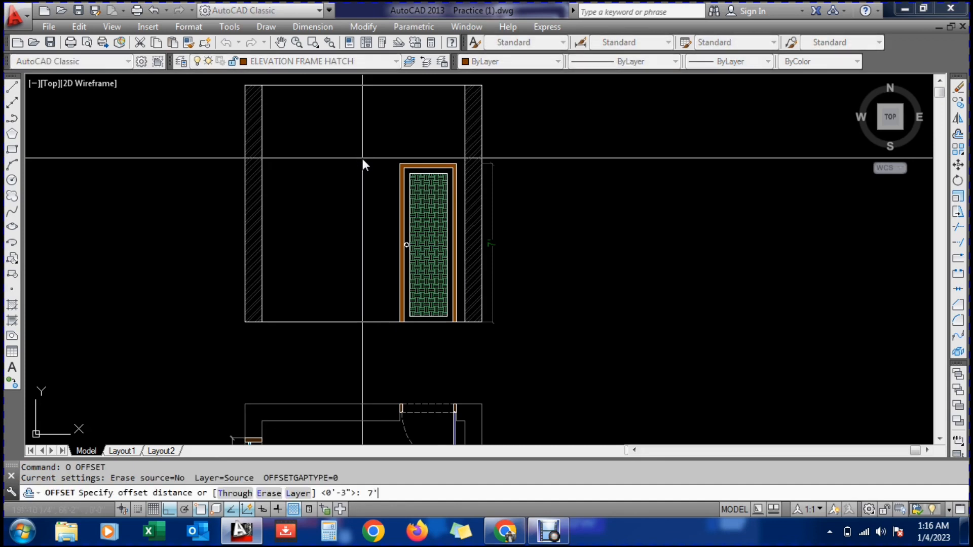
{"action": "key", "text": "Return"}
{"action": "left_click", "coordinate": [342, 322]}
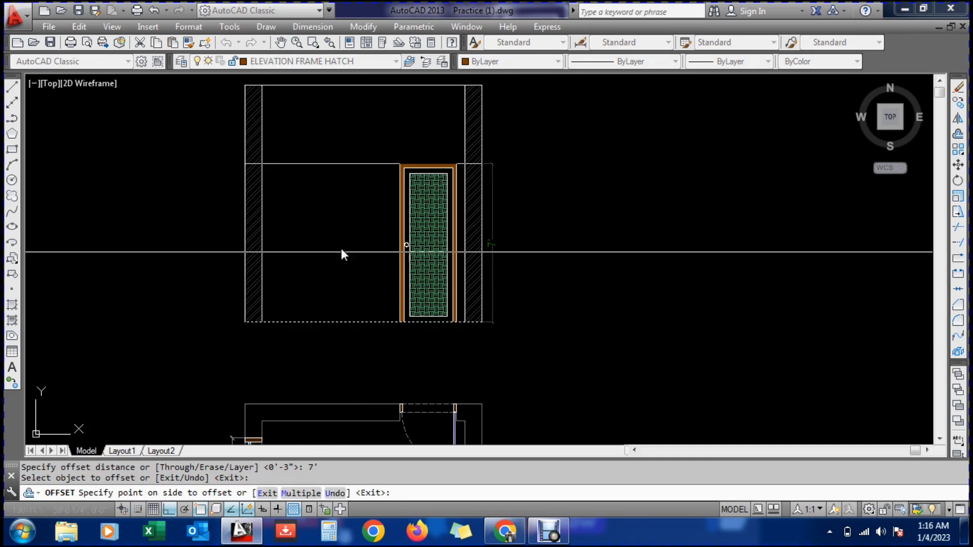
{"action": "left_click", "coordinate": [340, 246]}
{"action": "key", "text": "Escape"}
Trim the part of the 7' high line that crosses the hatched wall section farthest from the door
{"action": "scroll", "coordinate": [256, 159], "scroll_direction": "up", "scroll_amount": 10}
{"action": "type", "text": "tr"}
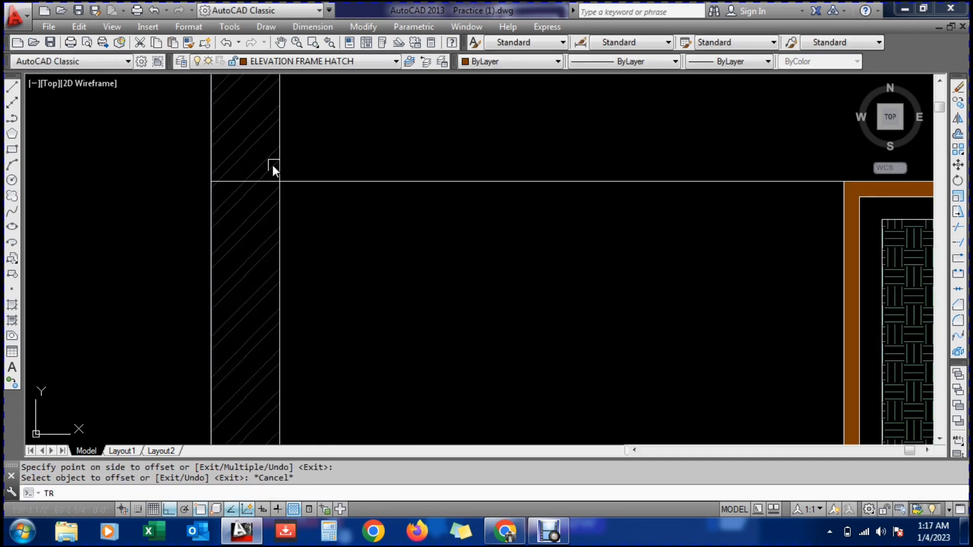
{"action": "key", "text": "Return"}
{"action": "left_click", "coordinate": [270, 184]}
{"action": "key", "text": "Return"}
{"action": "left_click", "coordinate": [249, 210]}
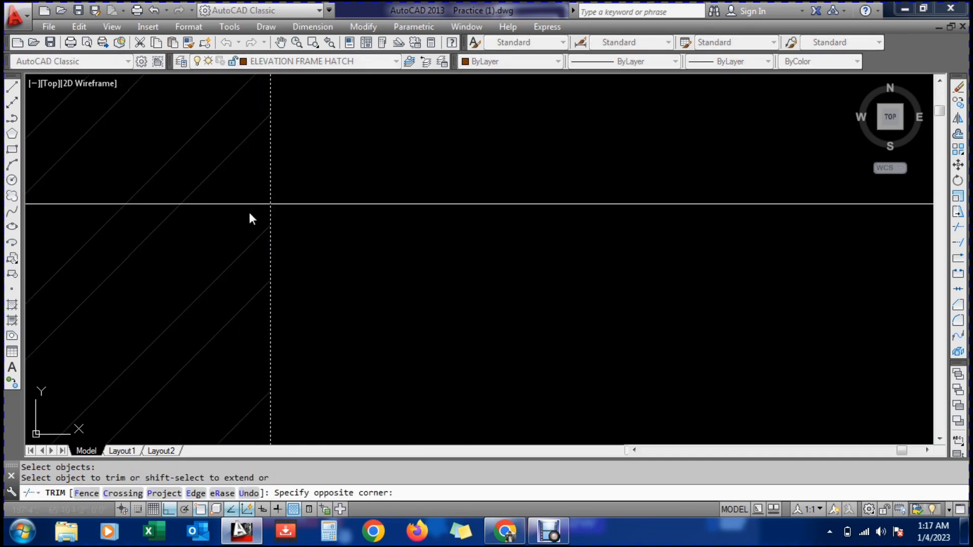
{"action": "left_click", "coordinate": [239, 190]}
{"action": "scroll", "coordinate": [239, 191], "scroll_direction": "down", "scroll_amount": 10}
{"action": "scroll", "coordinate": [523, 193], "scroll_direction": "up", "scroll_amount": 10}
{"action": "key", "text": "Escape"}
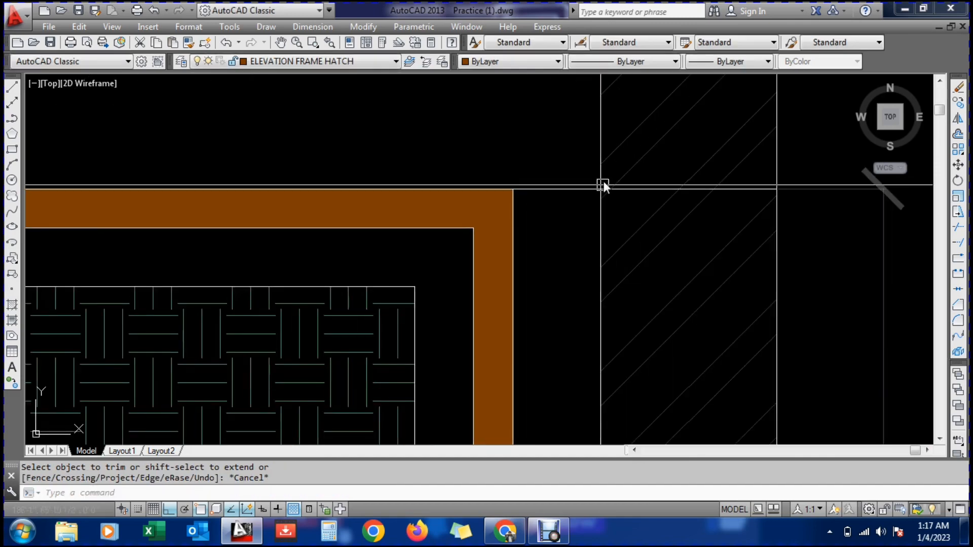
Trim the part of the 7' high line that crosses the hatched wall section beside the door
{"action": "type", "text": "tr"}
{"action": "key", "text": "Return"}
{"action": "left_click", "coordinate": [604, 171]}
{"action": "key", "text": "Return"}
{"action": "left_click", "coordinate": [635, 188]}
{"action": "scroll", "coordinate": [583, 210], "scroll_direction": "down", "scroll_amount": 10}
{"action": "key", "text": "Escape"}
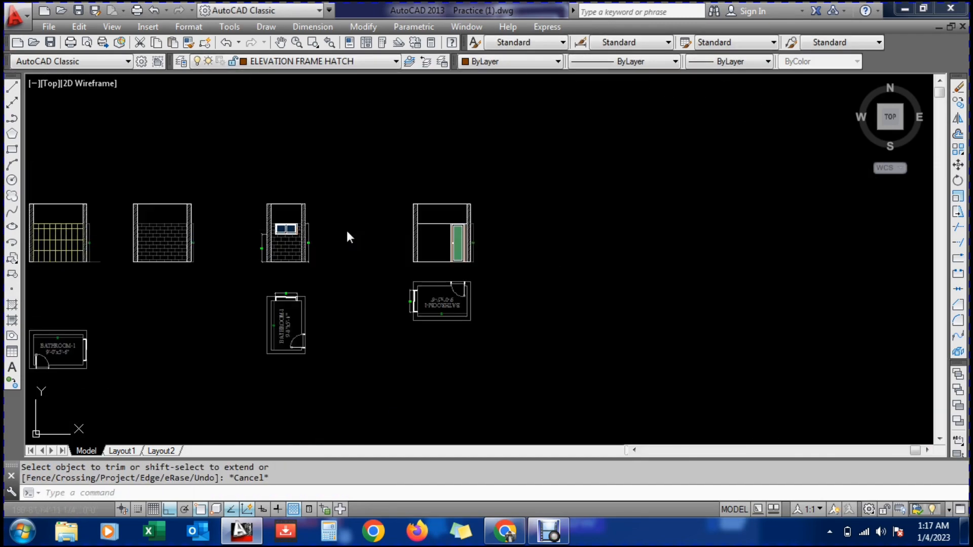
Match the 7' high line in the door wall elevation to the properties of the tile-top line in the window wall elevation
{"action": "scroll", "coordinate": [374, 235], "scroll_direction": "up", "scroll_amount": 5}
{"action": "type", "text": "ma"}
{"action": "key", "text": "Return"}
{"action": "scroll", "coordinate": [309, 180], "scroll_direction": "up", "scroll_amount": 7}
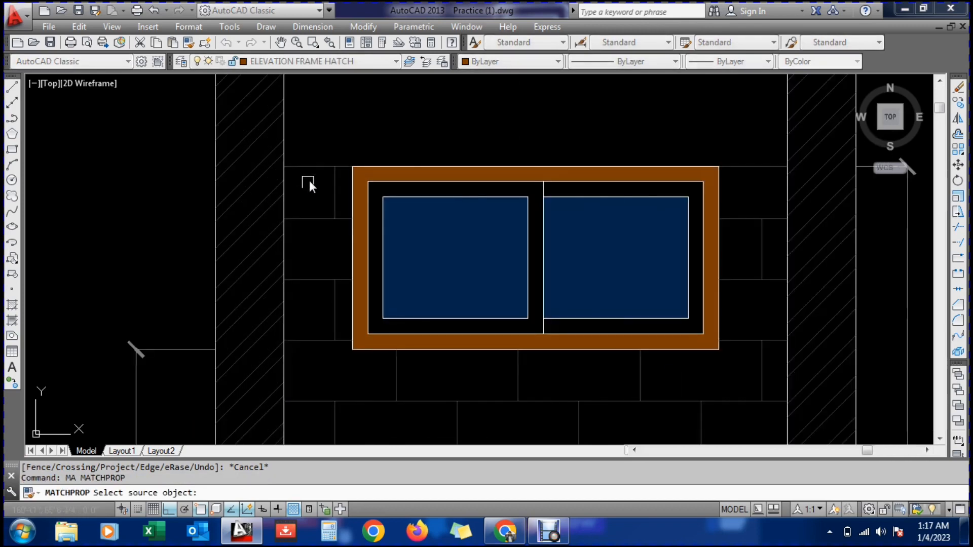
{"action": "left_click", "coordinate": [312, 172]}
{"action": "scroll", "coordinate": [311, 172], "scroll_direction": "down", "scroll_amount": 10}
{"action": "scroll", "coordinate": [528, 183], "scroll_direction": "up", "scroll_amount": 6}
{"action": "left_click", "coordinate": [564, 163]}
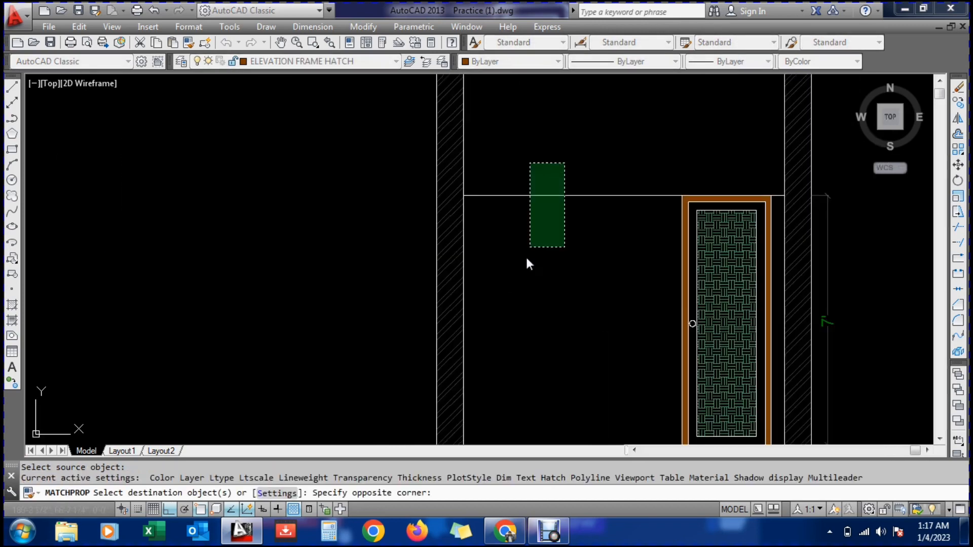
{"action": "left_click", "coordinate": [524, 256]}
{"action": "key", "text": "Return"}
{"action": "scroll", "coordinate": [505, 260], "scroll_direction": "down", "scroll_amount": 4}
{"action": "scroll", "coordinate": [554, 260], "scroll_direction": "up", "scroll_amount": 3}
{"action": "key", "text": "Escape"}
Hatch the large wall area beside the door, below the 7' high line, with the current EARTH pattern
{"action": "type", "text": "h"}
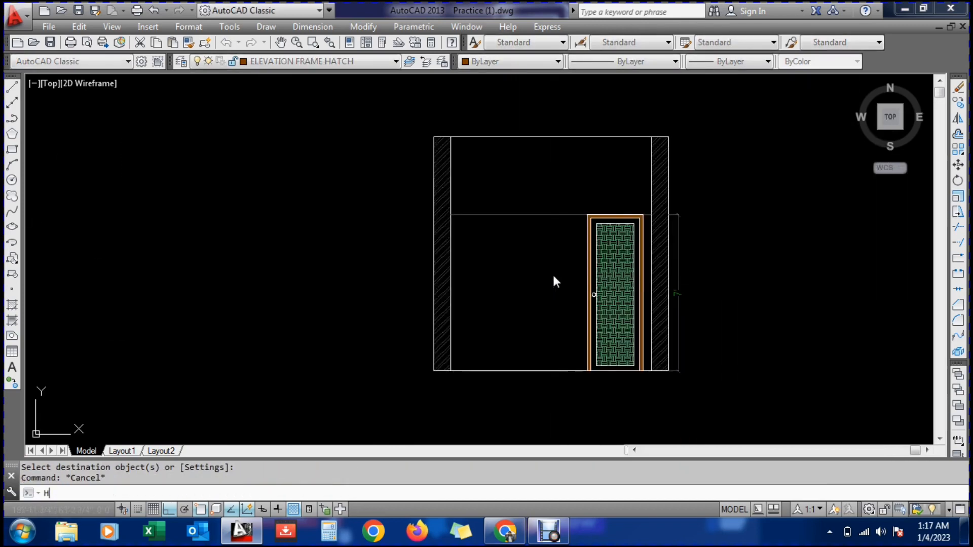
{"action": "key", "text": "Return"}
{"action": "left_click", "coordinate": [276, 81]}
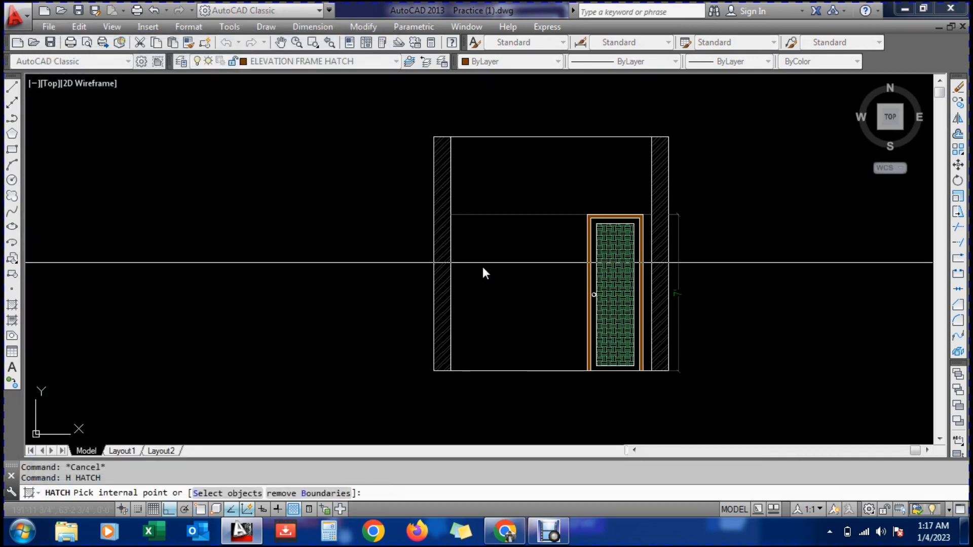
{"action": "left_click", "coordinate": [483, 266]}
{"action": "key", "text": "Return"}
{"action": "key", "text": "Return"}
{"action": "scroll", "coordinate": [482, 268], "scroll_direction": "down", "scroll_amount": 2}
{"action": "key", "text": "Escape"}
Match the new wall hatch beside the door to the properties of the window wall elevation's tile hatch
{"action": "type", "text": "ma"}
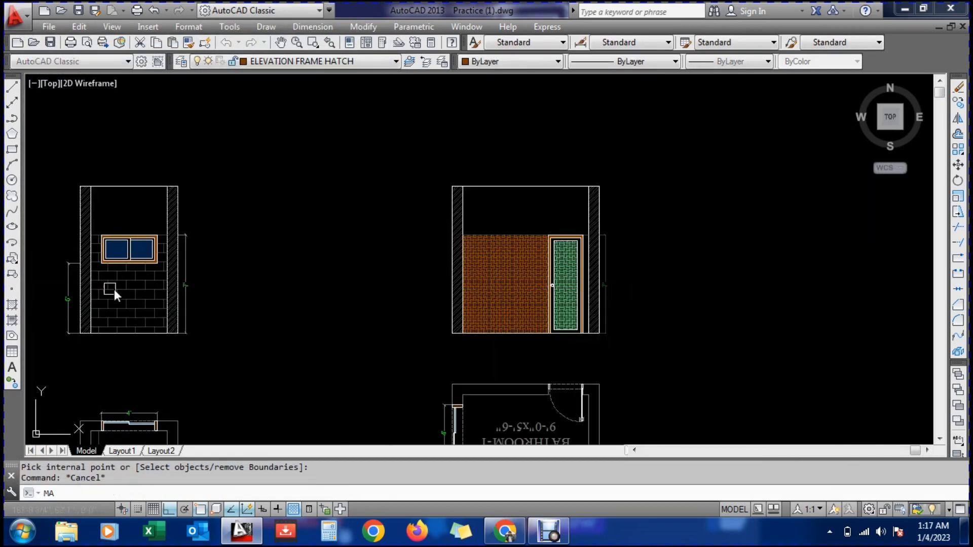
{"action": "key", "text": "Return"}
{"action": "left_click", "coordinate": [112, 288]}
{"action": "scroll", "coordinate": [545, 283], "scroll_direction": "up", "scroll_amount": 4}
{"action": "left_click", "coordinate": [545, 284]}
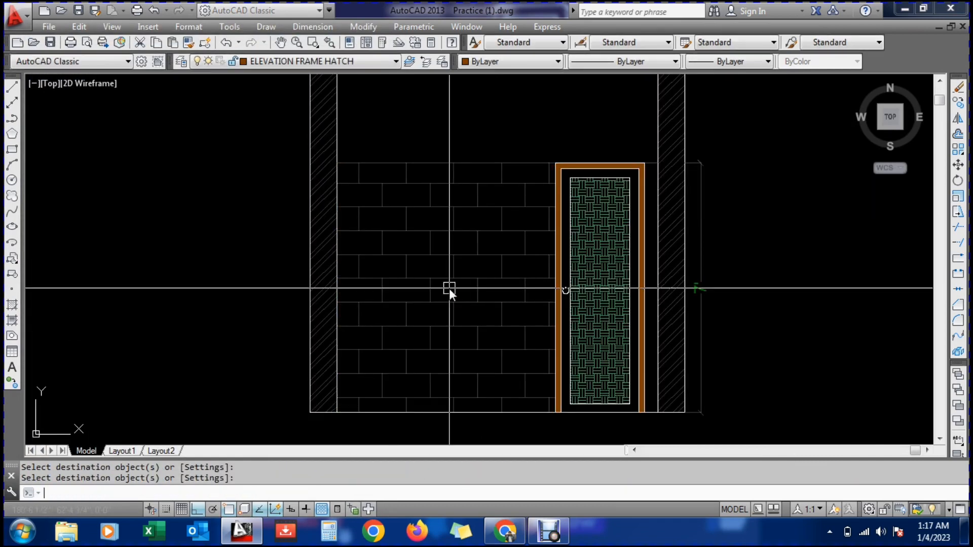
{"action": "key", "text": "Return"}
Hatch the narrow strip between the door frame and the adjacent wall section with the EARTH pattern at scale 10
{"action": "scroll", "coordinate": [471, 294], "scroll_direction": "down", "scroll_amount": 4}
{"action": "scroll", "coordinate": [511, 297], "scroll_direction": "up", "scroll_amount": 6}
{"action": "type", "text": "h"}
{"action": "key", "text": "Return"}
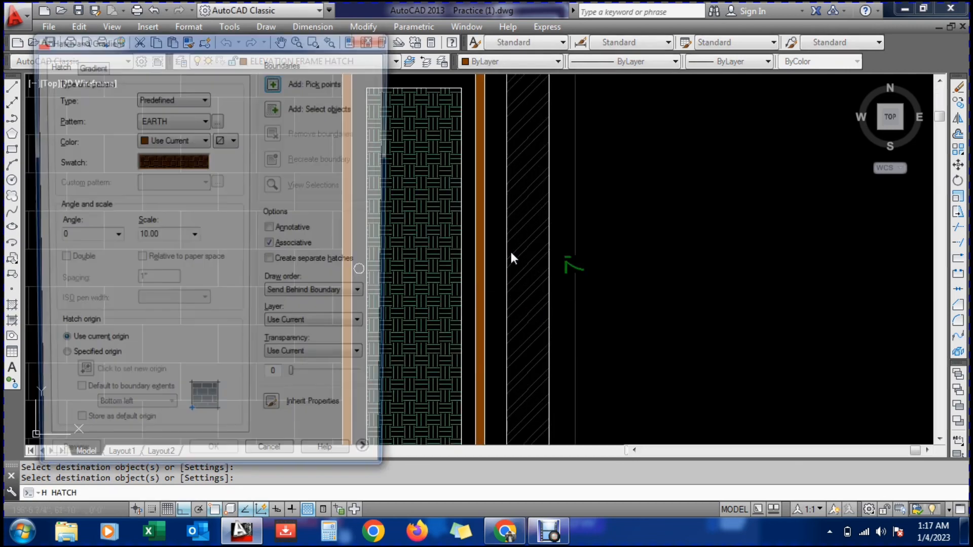
{"action": "left_click", "coordinate": [274, 80]}
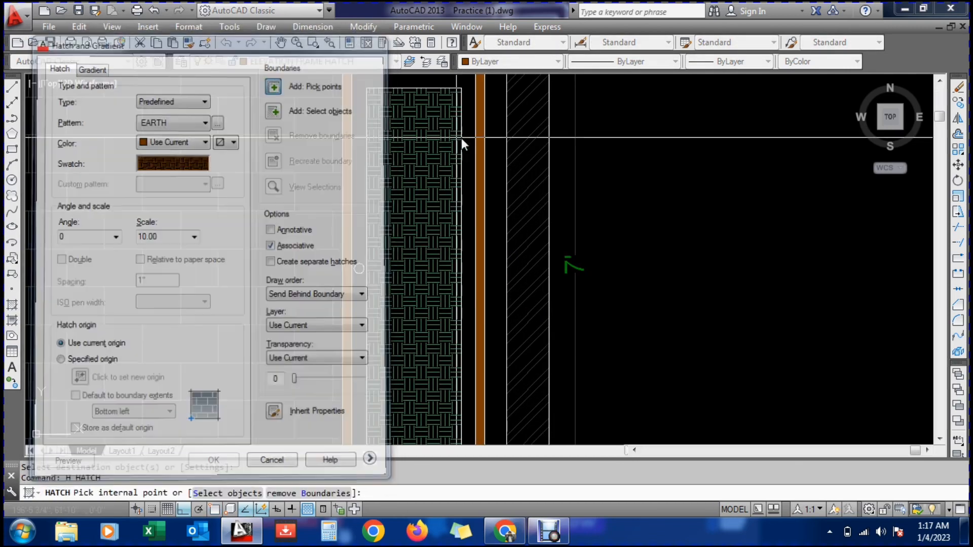
{"action": "left_click", "coordinate": [501, 157]}
{"action": "key", "text": "Return"}
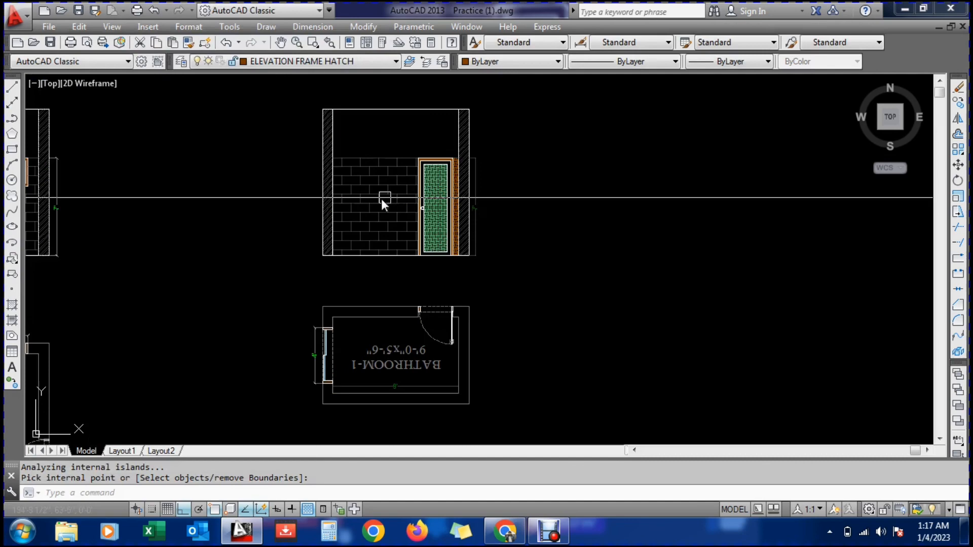
Match the narrow strip's hatch to the tile hatch on the other side of the door and save the drawing
{"action": "type", "text": "ma"}
{"action": "key", "text": "Return"}
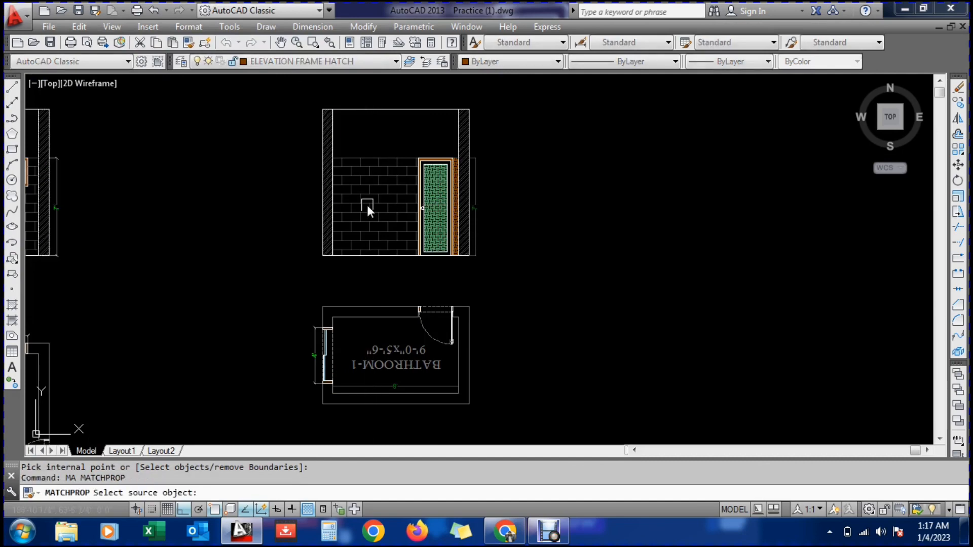
{"action": "left_click", "coordinate": [366, 204]}
{"action": "scroll", "coordinate": [474, 203], "scroll_direction": "up", "scroll_amount": 3}
{"action": "scroll", "coordinate": [397, 204], "scroll_direction": "up", "scroll_amount": 2}
{"action": "left_click", "coordinate": [396, 204]}
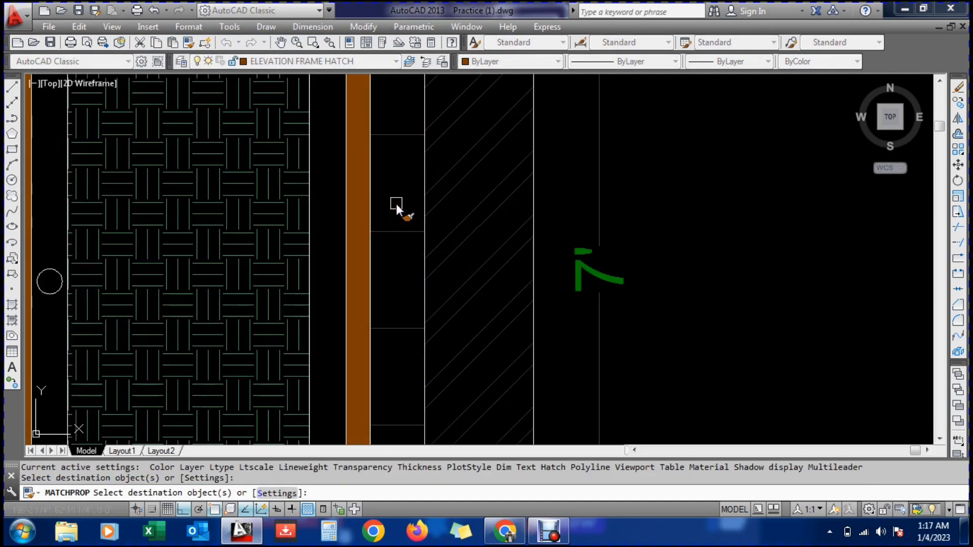
{"action": "key", "text": "Return"}
{"action": "key", "text": "Escape"}
{"action": "key", "text": "Escape"}
{"action": "scroll", "coordinate": [396, 218], "scroll_direction": "down", "scroll_amount": 4}
{"action": "key", "text": "ctrl+s"}
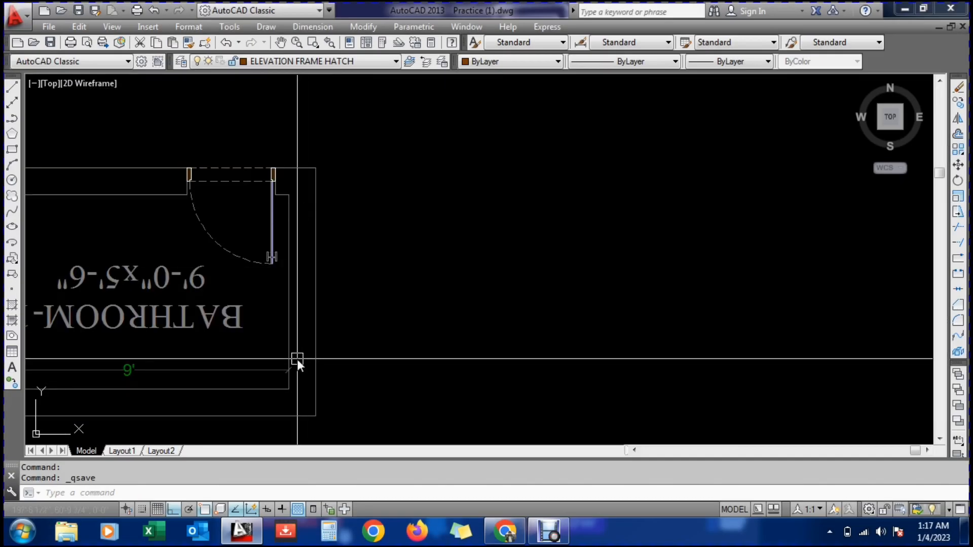
Copy the bathroom plan below the door wall elevation horizontally into the empty space to its right
{"action": "type", "text": "co"}
{"action": "key", "text": "Return"}
{"action": "scroll", "coordinate": [302, 378], "scroll_direction": "down", "scroll_amount": 4}
{"action": "left_click", "coordinate": [132, 400]}
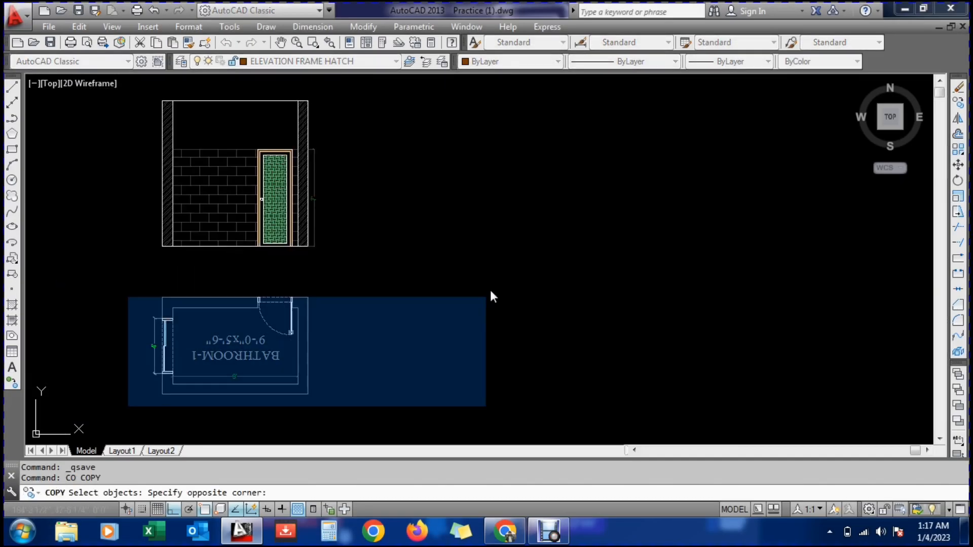
{"action": "left_click", "coordinate": [489, 276]}
{"action": "key", "text": "Return"}
{"action": "left_click", "coordinate": [401, 285]}
{"action": "left_click", "coordinate": [743, 290]}
{"action": "key", "text": "Escape"}
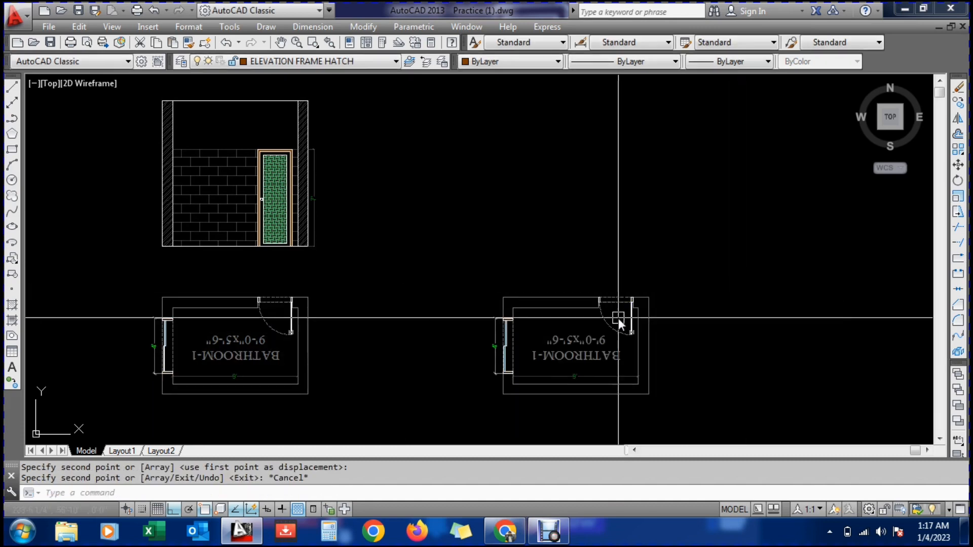
{"action": "key", "text": "Escape"}
Rotate the copied bathroom plan 90 degrees counterclockwise about a point near its center
{"action": "type", "text": "ro"}
{"action": "key", "text": "Return"}
{"action": "left_click", "coordinate": [440, 291]}
{"action": "left_click", "coordinate": [711, 413]}
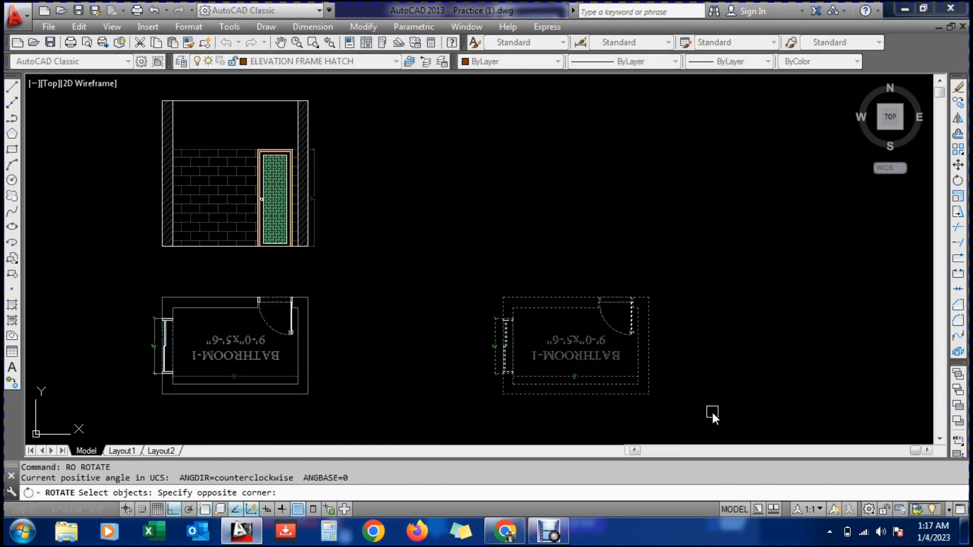
{"action": "key", "text": "Return"}
{"action": "left_click", "coordinate": [565, 339]}
{"action": "left_click", "coordinate": [566, 196]}
{"action": "key", "text": "Escape"}
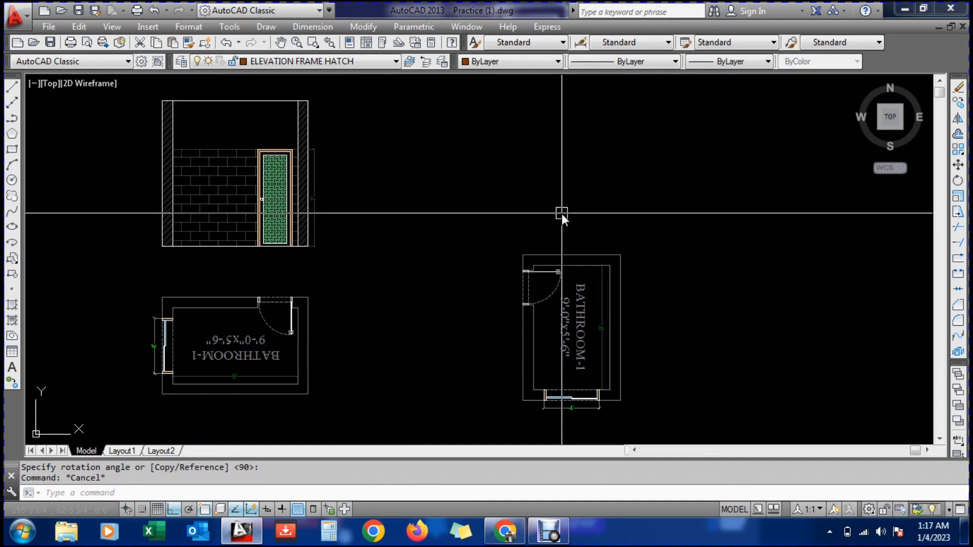
Draw vertical construction lines through the inner and outer wall corners on both sides of the rotated bathroom plan
{"action": "type", "text": "xl"}
{"action": "key", "text": "Return"}
{"action": "type", "text": "v"}
{"action": "key", "text": "Return"}
{"action": "scroll", "coordinate": [562, 248], "scroll_direction": "up", "scroll_amount": 2}
{"action": "scroll", "coordinate": [561, 251], "scroll_direction": "up", "scroll_amount": 2}
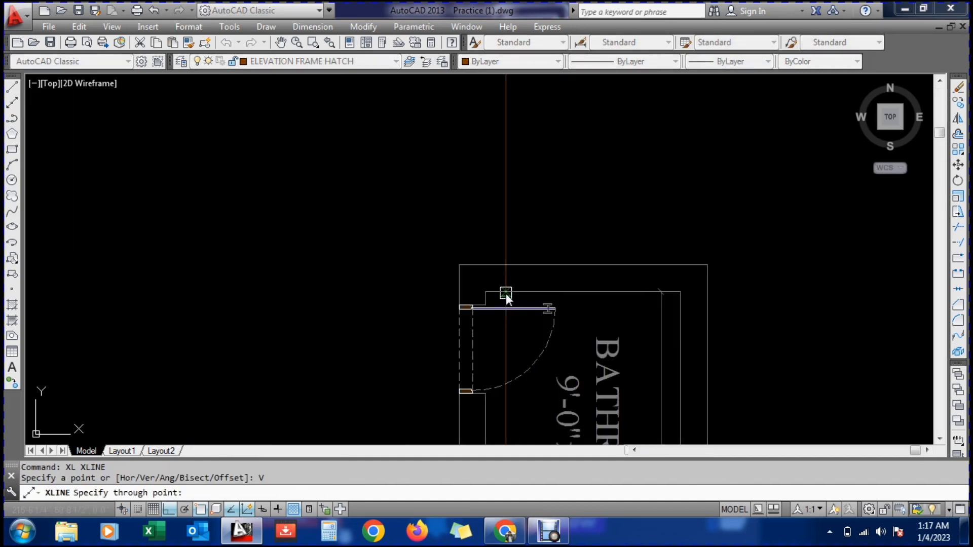
{"action": "left_click", "coordinate": [485, 291]}
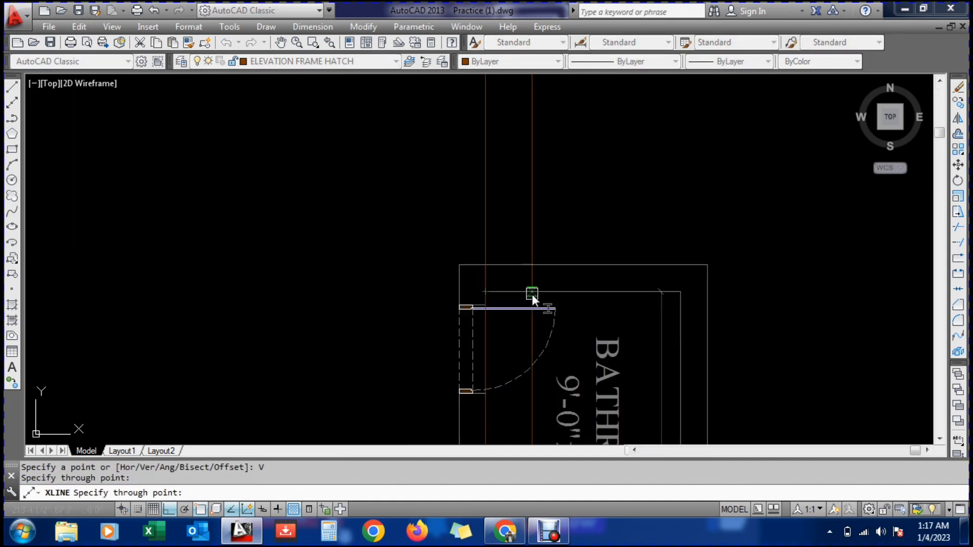
{"action": "left_click", "coordinate": [680, 291]}
{"action": "left_click", "coordinate": [707, 261]}
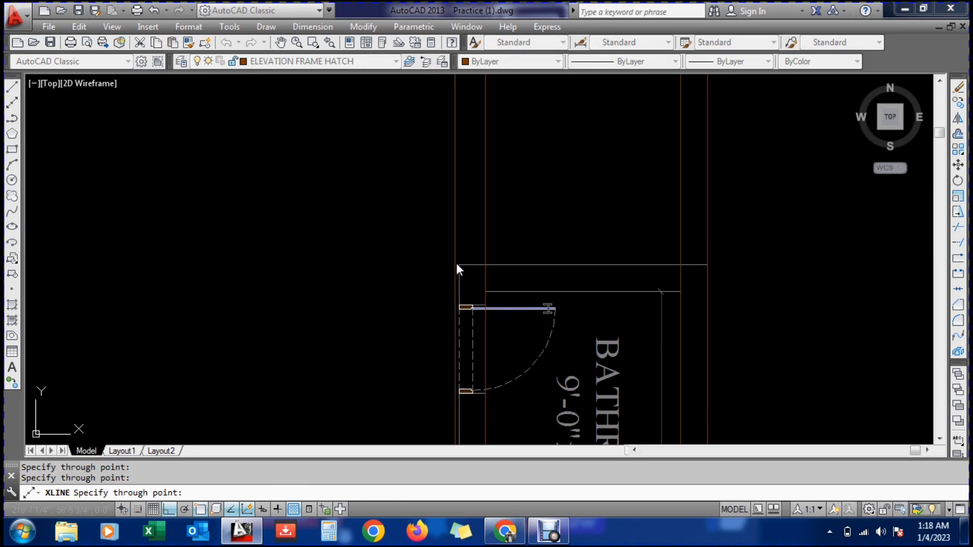
{"action": "left_click", "coordinate": [456, 264]}
{"action": "key", "text": "Escape"}
Draw horizontal construction lines through the floor line and the top edge of the door wall elevation
{"action": "scroll", "coordinate": [401, 265], "scroll_direction": "down", "scroll_amount": 5}
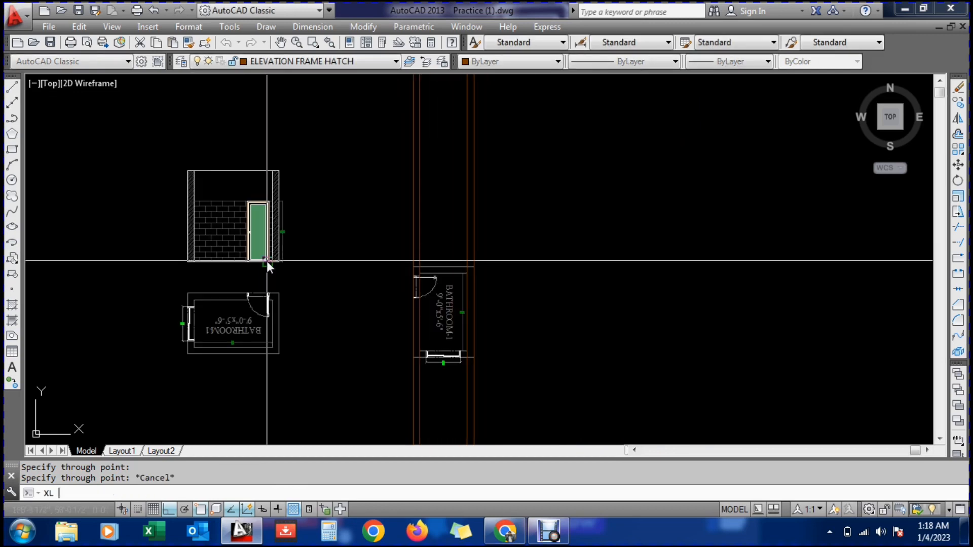
{"action": "type", "text": "xl"}
{"action": "key", "text": "Return"}
{"action": "type", "text": "h"}
{"action": "key", "text": "Return"}
{"action": "scroll", "coordinate": [291, 282], "scroll_direction": "up", "scroll_amount": 2}
{"action": "scroll", "coordinate": [275, 249], "scroll_direction": "up", "scroll_amount": 5}
{"action": "left_click", "coordinate": [276, 249]}
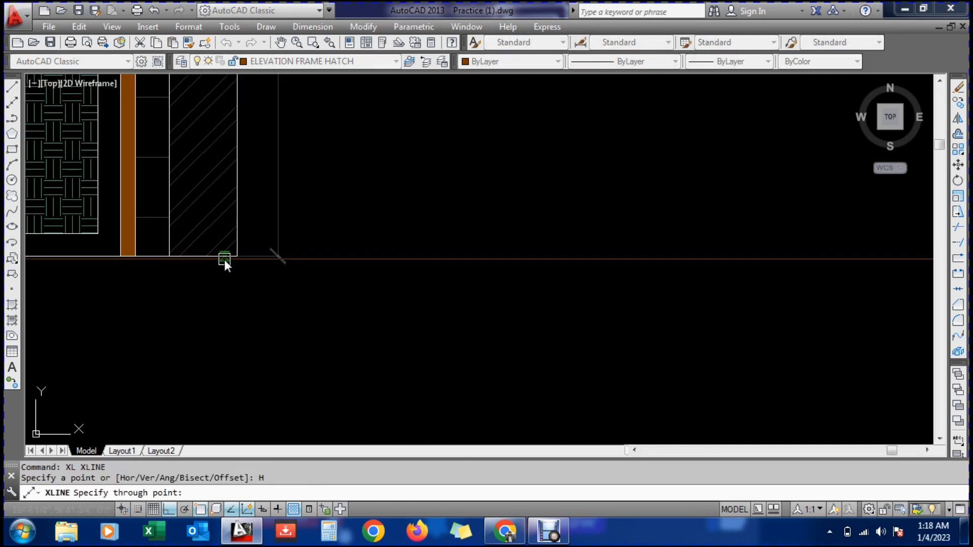
{"action": "scroll", "coordinate": [232, 256], "scroll_direction": "down", "scroll_amount": 3}
{"action": "scroll", "coordinate": [230, 185], "scroll_direction": "down", "scroll_amount": 2}
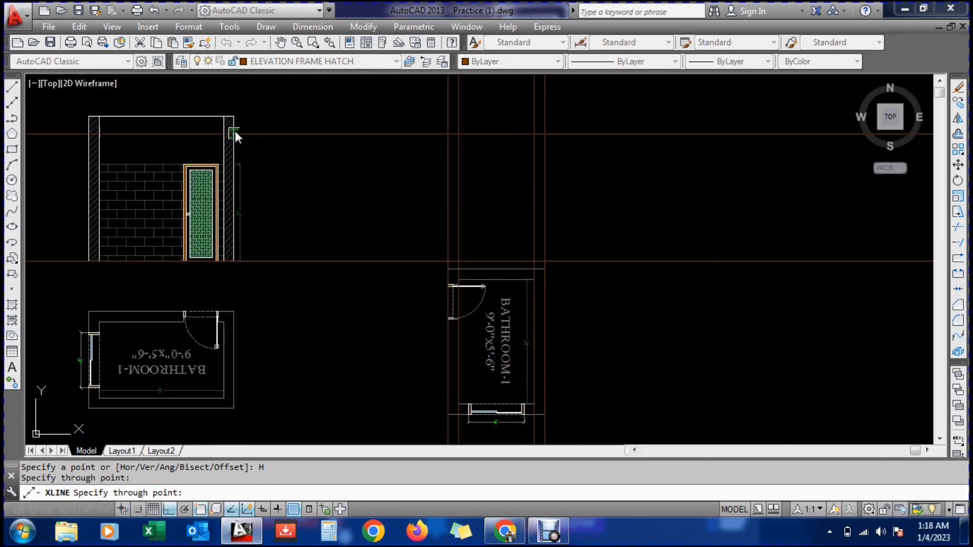
{"action": "left_click", "coordinate": [237, 117]}
{"action": "key", "text": "Escape"}
Match the properties of the door wall elevation's wall line onto the new vertical and horizontal construction lines
{"action": "type", "text": "ma"}
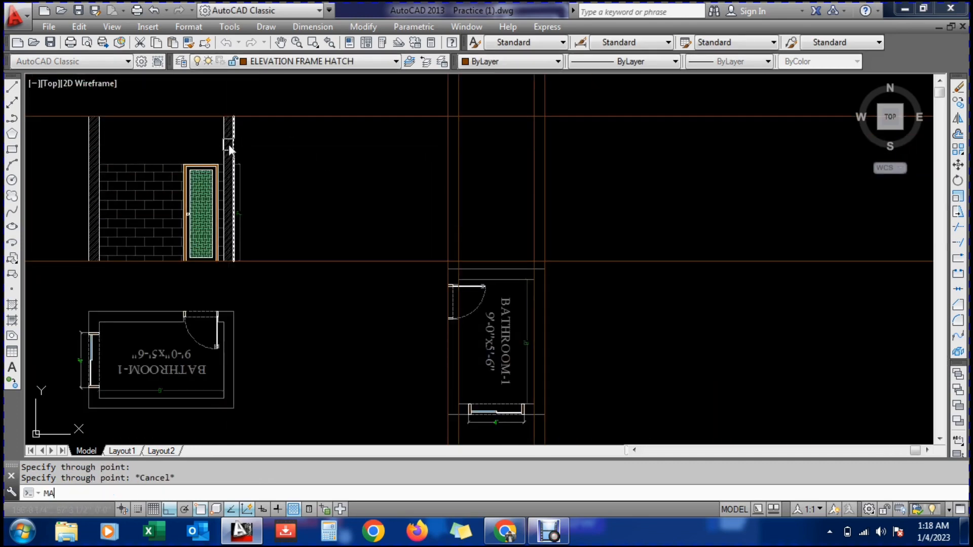
{"action": "key", "text": "Return"}
{"action": "left_click", "coordinate": [226, 146]}
{"action": "left_click", "coordinate": [615, 185]}
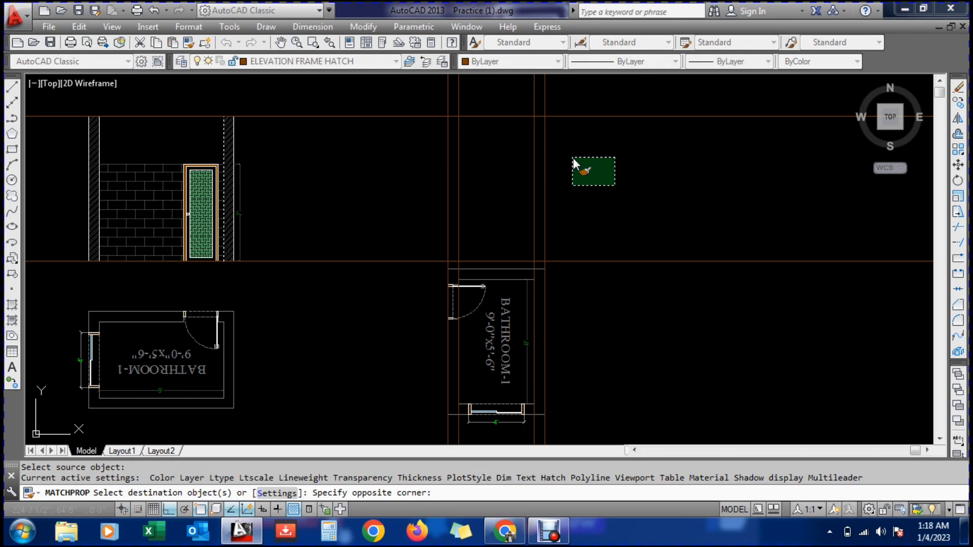
{"action": "left_click", "coordinate": [423, 108]}
{"action": "left_click", "coordinate": [679, 98]}
{"action": "left_click", "coordinate": [615, 341]}
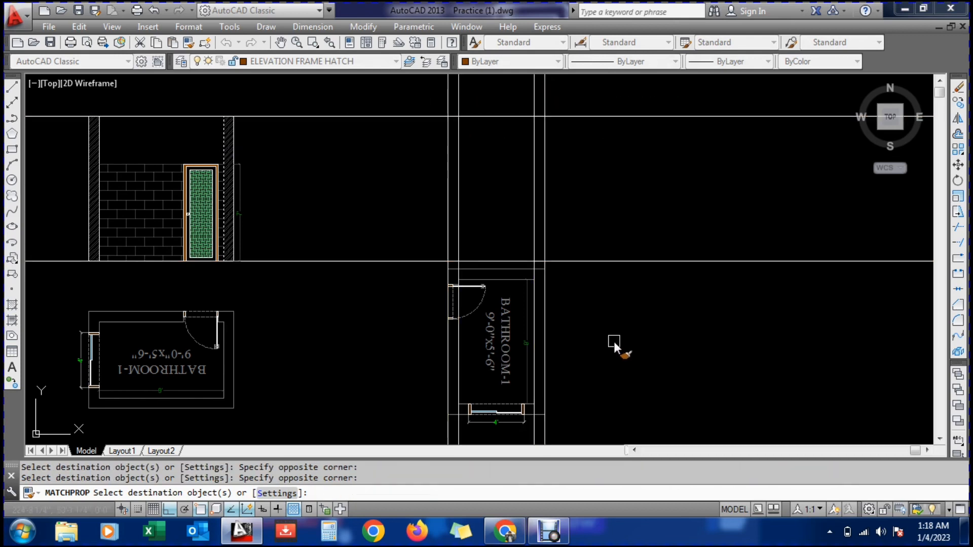
{"action": "key", "text": "Escape"}
{"action": "type", "text": "tr"}
{"action": "key", "text": "Return"}
{"action": "scroll", "coordinate": [440, 253], "scroll_direction": "up", "scroll_amount": 2}
{"action": "scroll", "coordinate": [436, 244], "scroll_direction": "down", "scroll_amount": 2}
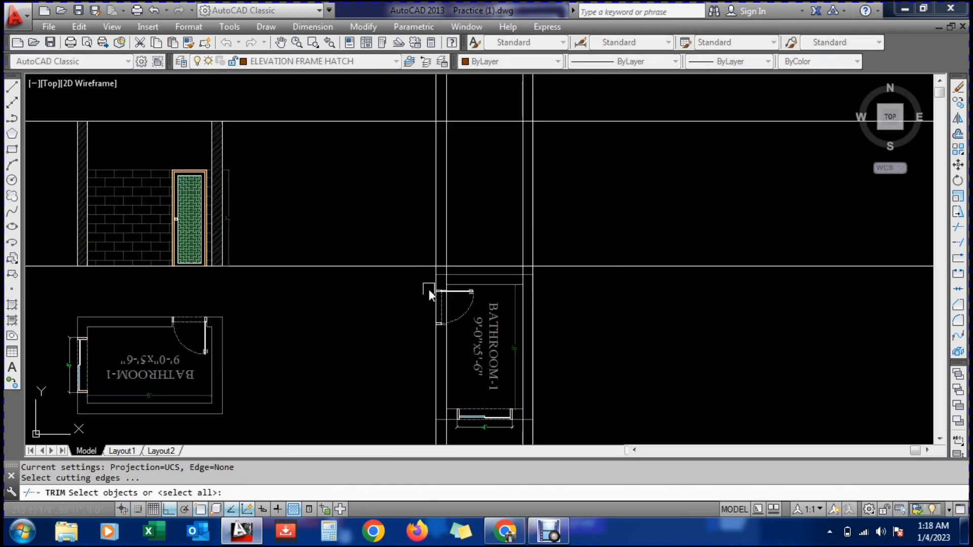
{"action": "key", "text": "Escape"}
Move the rotated bathroom plan straight down about 5'-7 1/2", clear of the floor line
{"action": "type", "text": "m"}
{"action": "key", "text": "Return"}
{"action": "left_click", "coordinate": [399, 218]}
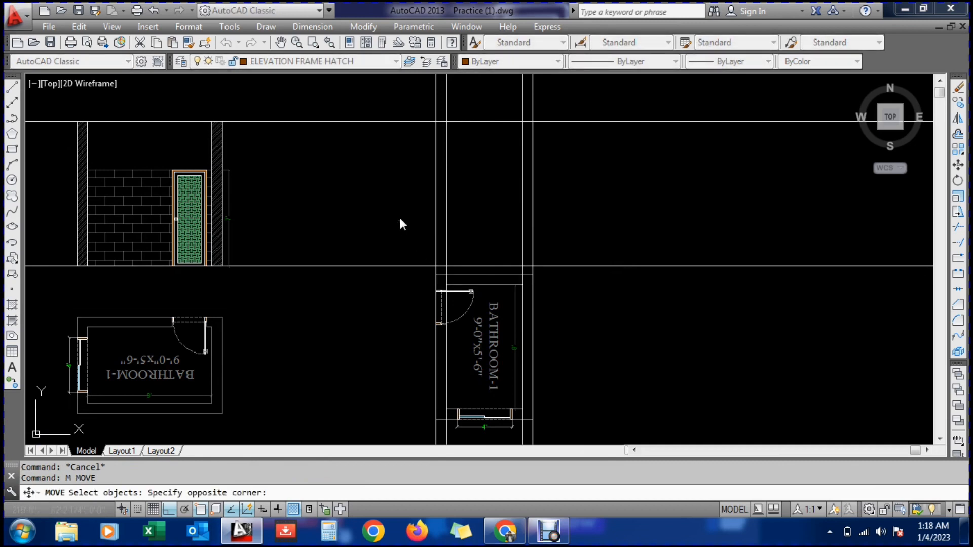
{"action": "scroll", "coordinate": [399, 218], "scroll_direction": "down", "scroll_amount": 2}
{"action": "left_click", "coordinate": [515, 379]}
{"action": "key", "text": "Return"}
{"action": "left_click", "coordinate": [530, 296]}
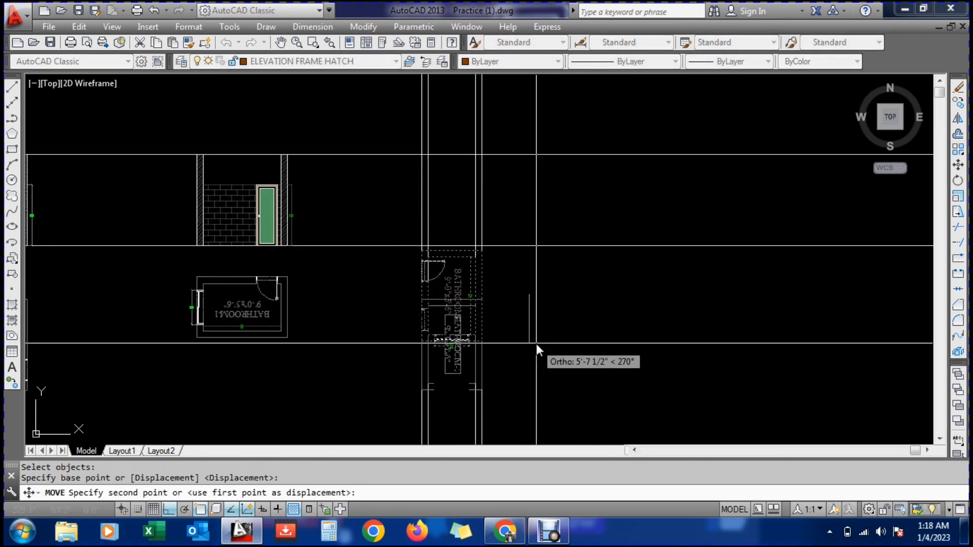
{"action": "left_click", "coordinate": [536, 344]}
{"action": "key", "text": "Escape"}
Trim the vertical wall lines below the floor line of the new elevation
{"action": "scroll", "coordinate": [500, 253], "scroll_direction": "up", "scroll_amount": 2}
{"action": "type", "text": "TR"}
{"action": "key", "text": "Return"}
{"action": "left_click", "coordinate": [500, 255]}
{"action": "key", "text": "Return"}
{"action": "left_click", "coordinate": [526, 282]}
{"action": "left_click", "coordinate": [325, 309]}
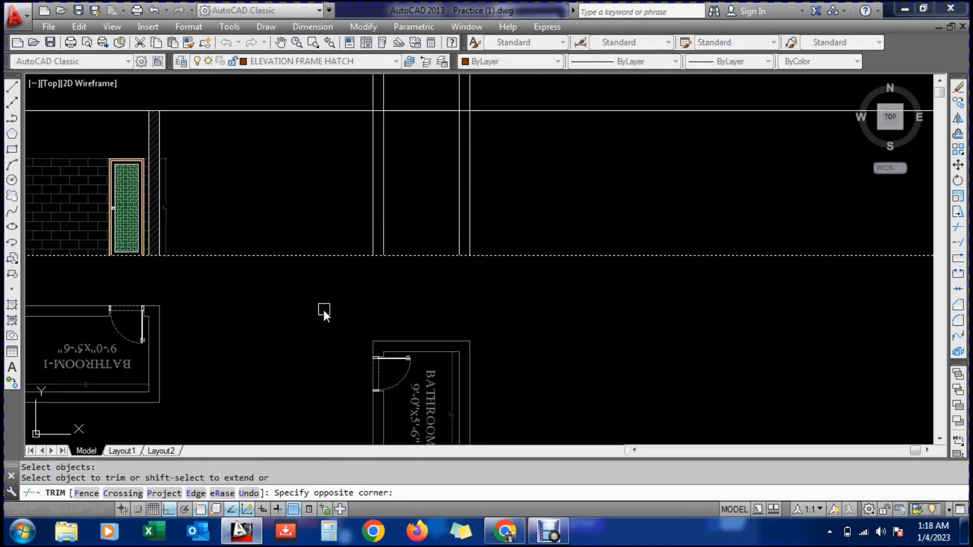
{"action": "key", "text": "Escape"}
Trim the floor and top lines between the door wall elevation and the new elevation's left outer wall line
{"action": "key", "text": "Return"}
{"action": "left_click", "coordinate": [368, 221]}
{"action": "key", "text": "Return"}
{"action": "left_click", "coordinate": [357, 294]}
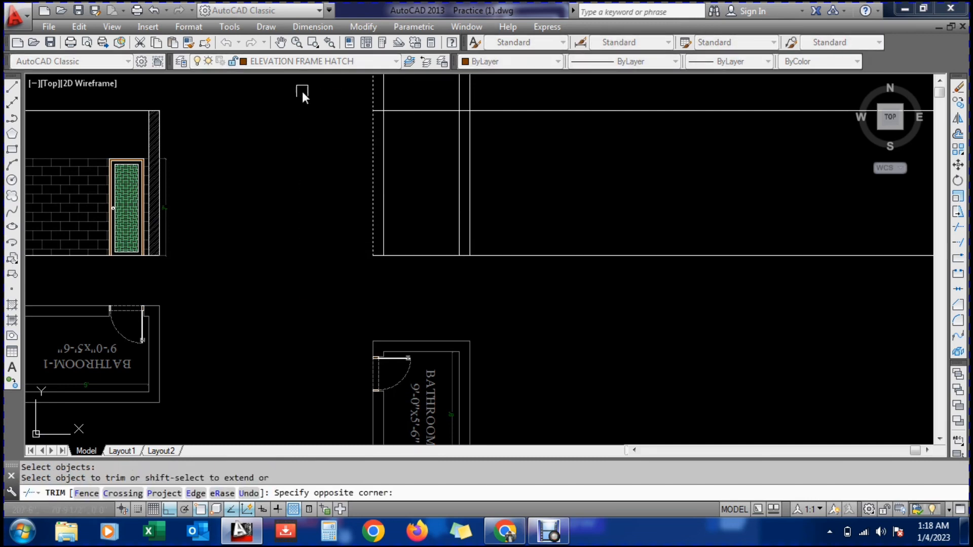
{"action": "left_click", "coordinate": [302, 92]}
{"action": "key", "text": "Escape"}
Trim the vertical wall lines above the top line of the new elevation
{"action": "key", "text": "Return"}
{"action": "left_click", "coordinate": [449, 111]}
{"action": "key", "text": "Return"}
{"action": "left_click", "coordinate": [467, 96]}
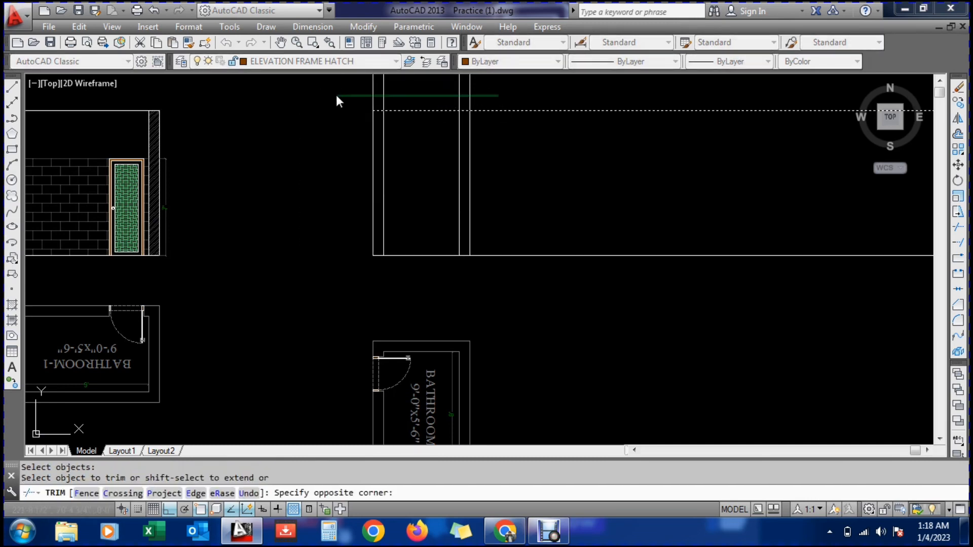
{"action": "left_click", "coordinate": [336, 96]}
{"action": "key", "text": "Escape"}
Trim the floor and top lines beyond the right outer wall line of the new elevation
{"action": "key", "text": "Return"}
{"action": "left_click", "coordinate": [470, 147]}
{"action": "key", "text": "Return"}
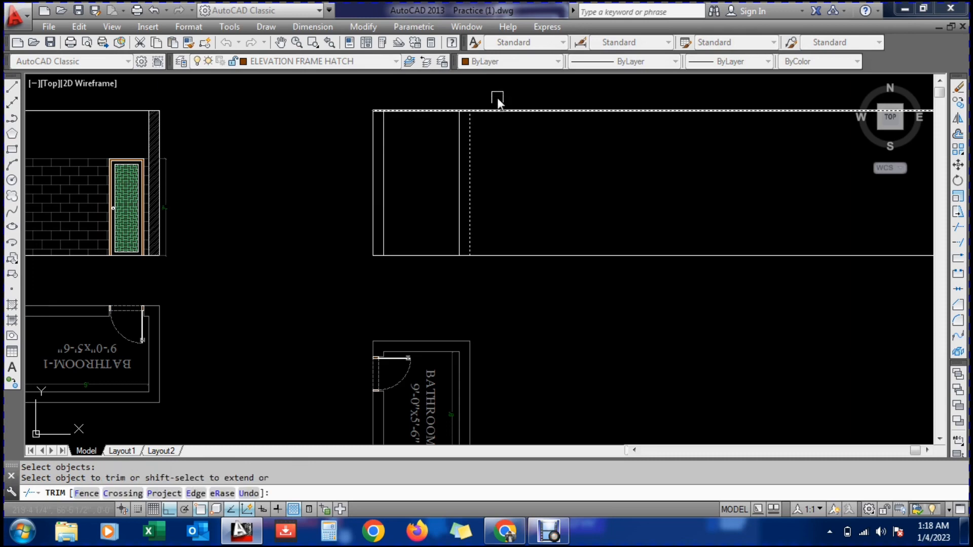
{"action": "left_click", "coordinate": [497, 97]}
{"action": "left_click", "coordinate": [494, 302]}
{"action": "key", "text": "Escape"}
{"action": "key", "text": "Escape"}
Hatch both wall strips of the new elevation with the EARTH pattern at scale 10
{"action": "type", "text": "h"}
{"action": "key", "text": "Return"}
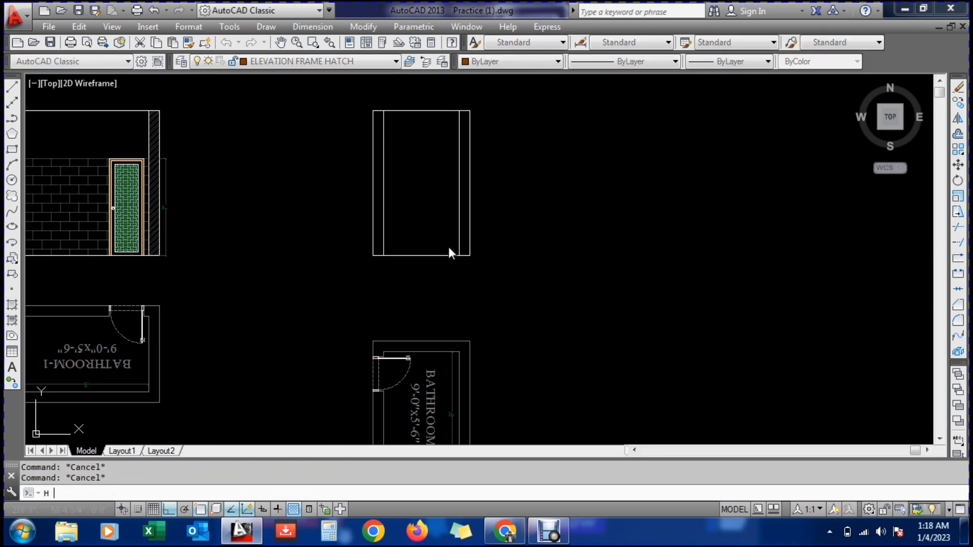
{"action": "left_click", "coordinate": [274, 80]}
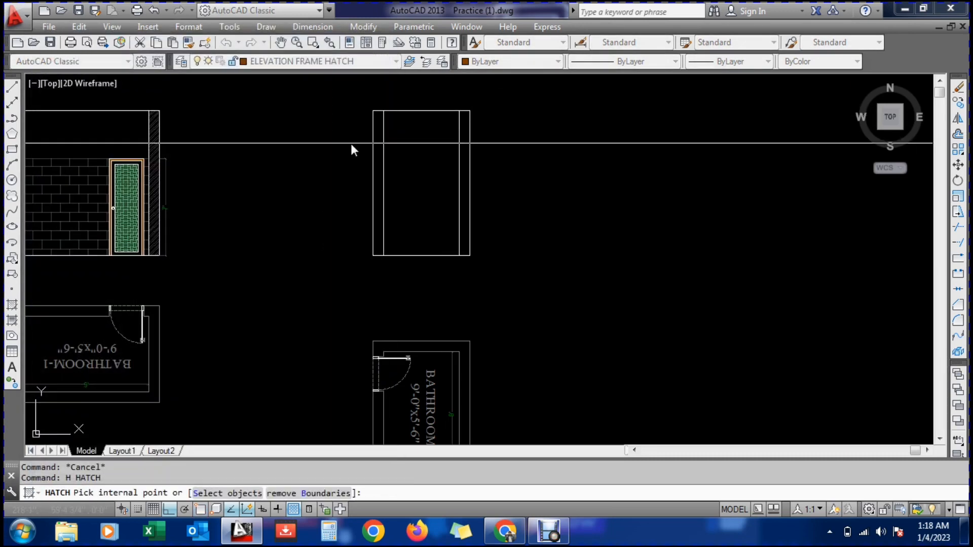
{"action": "left_click", "coordinate": [378, 151]}
{"action": "left_click", "coordinate": [464, 151]}
{"action": "key", "text": "Return"}
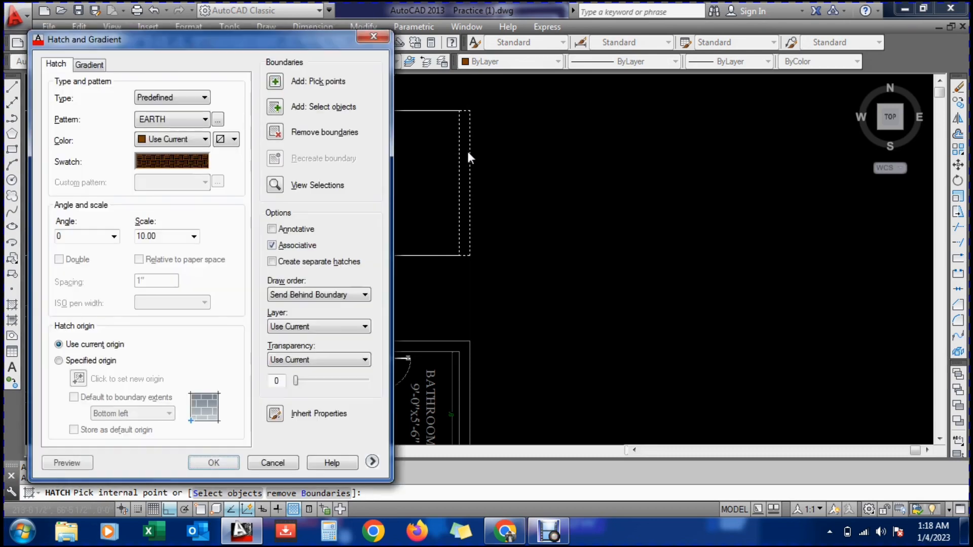
{"action": "key", "text": "Return"}
Match the new wall strip hatches to the diagonal wall hatch of the door wall elevation
{"action": "type", "text": "ma"}
{"action": "key", "text": "Return"}
{"action": "scroll", "coordinate": [157, 184], "scroll_direction": "up", "scroll_amount": 5}
{"action": "left_click", "coordinate": [157, 184]}
{"action": "scroll", "coordinate": [157, 184], "scroll_direction": "down", "scroll_amount": 5}
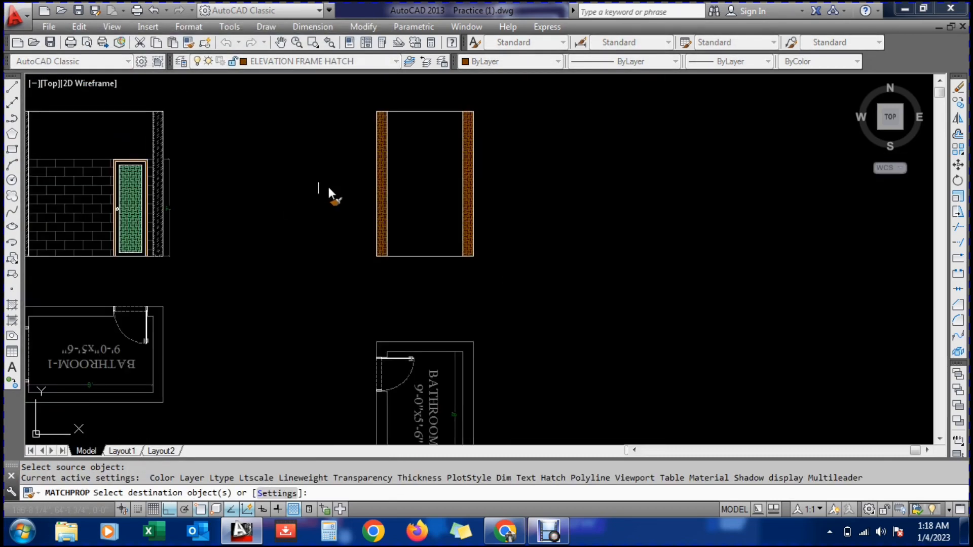
{"action": "scroll", "coordinate": [344, 185], "scroll_direction": "up", "scroll_amount": 6}
{"action": "left_click", "coordinate": [470, 175]}
{"action": "scroll", "coordinate": [473, 182], "scroll_direction": "down", "scroll_amount": 6}
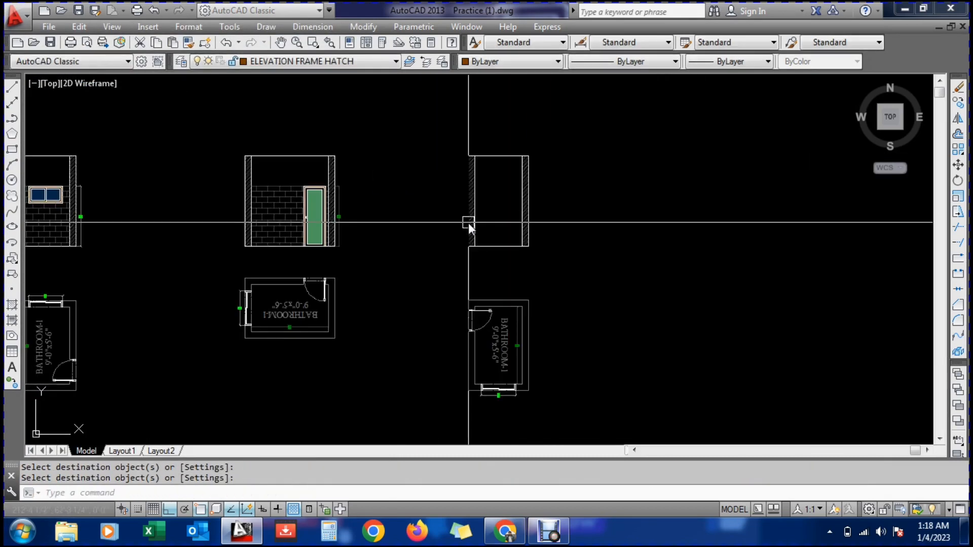
{"action": "key", "text": "Escape"}
{"action": "key", "text": "Escape"}
Offset the new elevation's floor line 7' upward to mark the tile height
{"action": "scroll", "coordinate": [525, 335], "scroll_direction": "up", "scroll_amount": 2}
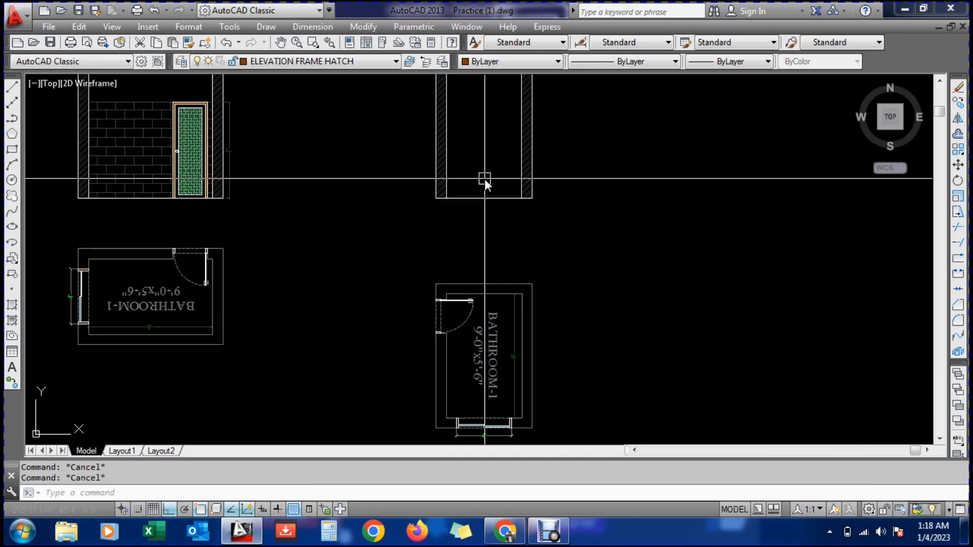
{"action": "type", "text": "o"}
{"action": "key", "text": "Return"}
{"action": "type", "text": "7'"}
{"action": "key", "text": "Return"}
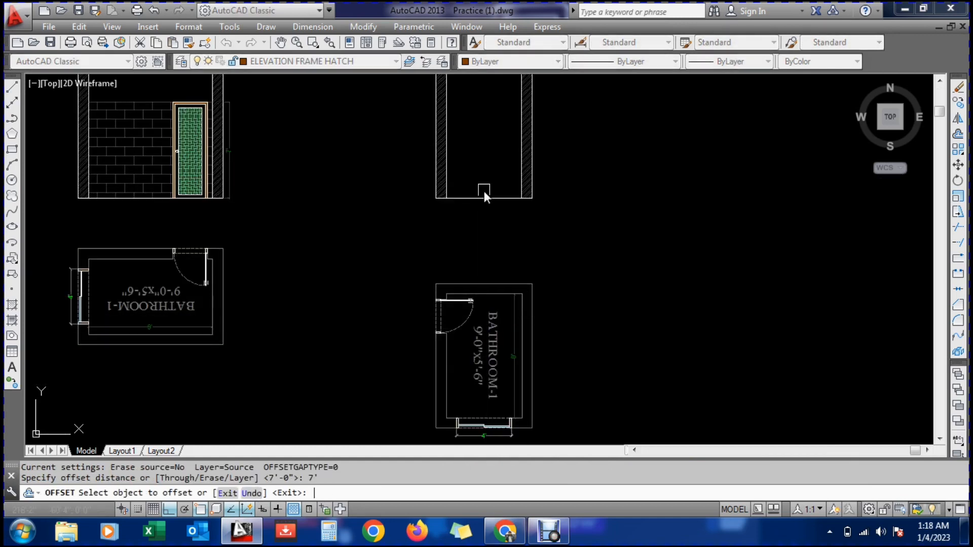
{"action": "left_click", "coordinate": [478, 193]}
{"action": "left_click", "coordinate": [490, 143]}
{"action": "key", "text": "Escape"}
Trim the part of the tile height line that crosses the left wall strip
{"action": "scroll", "coordinate": [452, 100], "scroll_direction": "up", "scroll_amount": 4}
{"action": "type", "text": "tr"}
{"action": "key", "text": "Return"}
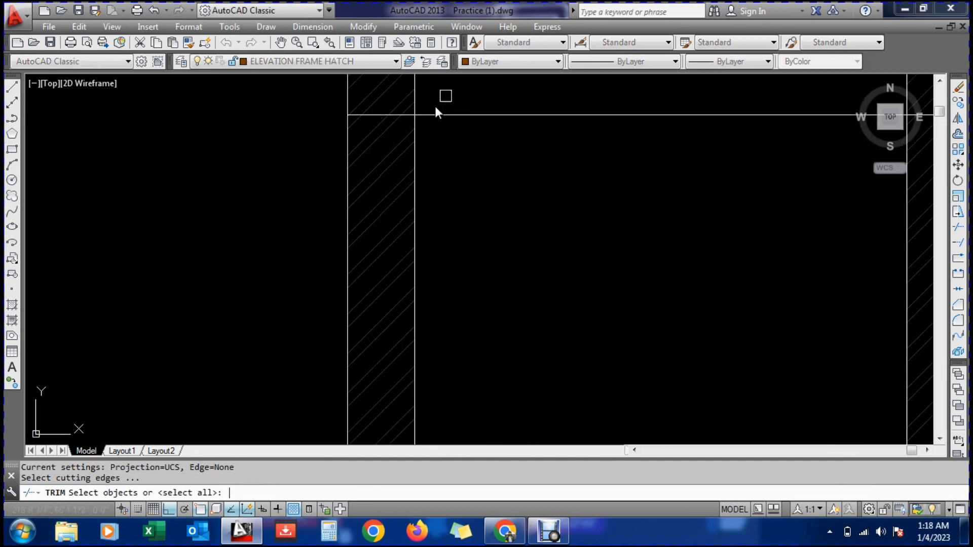
{"action": "key", "text": "Return"}
{"action": "scroll", "coordinate": [423, 105], "scroll_direction": "up", "scroll_amount": 3}
{"action": "key", "text": "Return"}
{"action": "key", "text": "Return"}
{"action": "left_click", "coordinate": [388, 125]}
{"action": "key", "text": "Return"}
{"action": "left_click", "coordinate": [366, 139]}
{"action": "scroll", "coordinate": [365, 145], "scroll_direction": "down", "scroll_amount": 5}
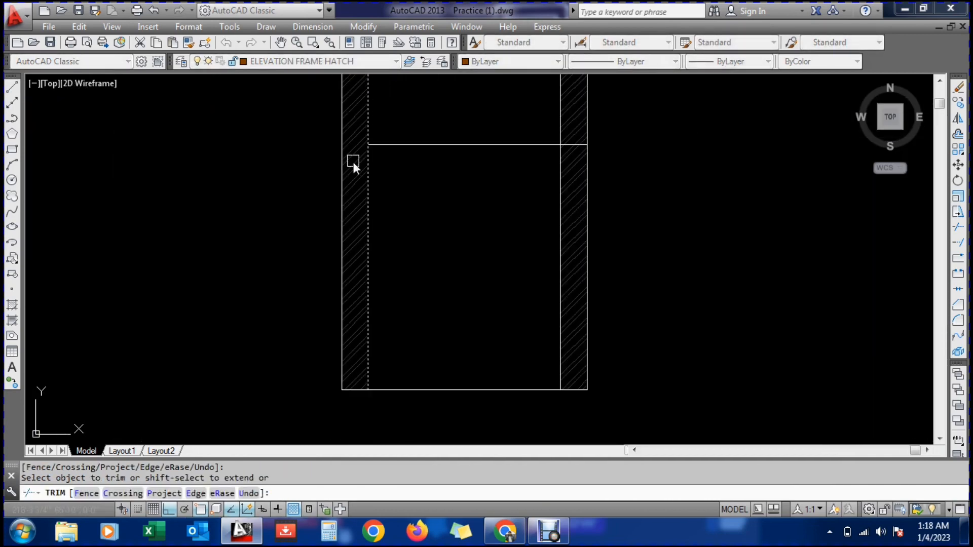
Trim the part of the tile height line that crosses the right wall strip
{"action": "scroll", "coordinate": [452, 153], "scroll_direction": "up", "scroll_amount": 1}
{"action": "scroll", "coordinate": [617, 133], "scroll_direction": "up", "scroll_amount": 4}
{"action": "scroll", "coordinate": [645, 124], "scroll_direction": "up", "scroll_amount": 3}
{"action": "key", "text": "Return"}
{"action": "key", "text": "Return"}
{"action": "left_click", "coordinate": [655, 134]}
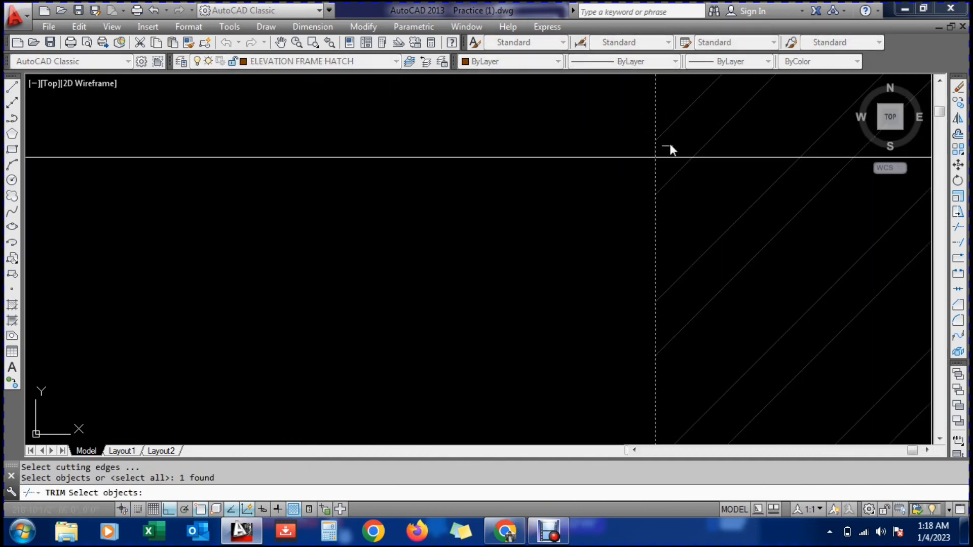
{"action": "key", "text": "Return"}
{"action": "left_click", "coordinate": [715, 153]}
{"action": "scroll", "coordinate": [633, 160], "scroll_direction": "down", "scroll_amount": 6}
{"action": "key", "text": "Escape"}
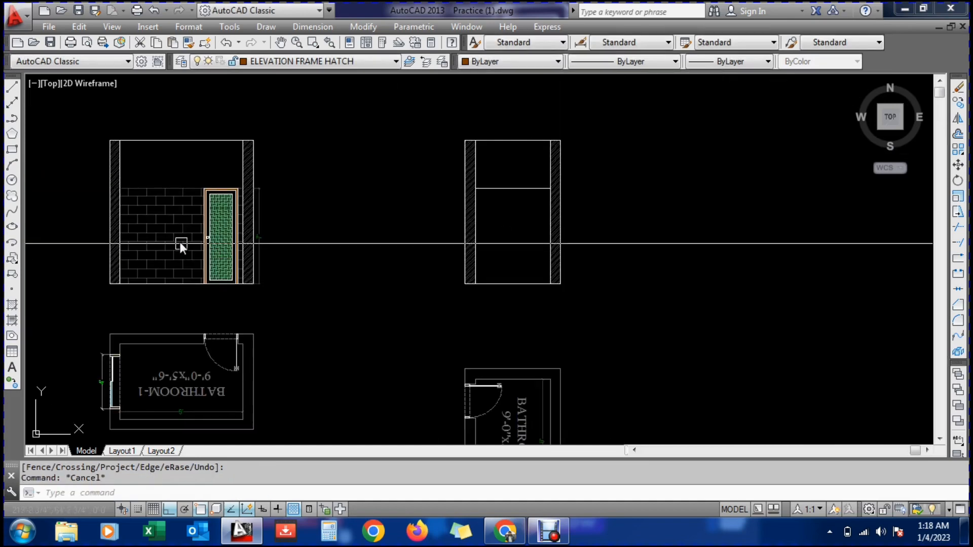
{"action": "type", "text": "ma"}
{"action": "key", "text": "Return"}
{"action": "left_click", "coordinate": [166, 232]}
{"action": "key", "text": "Escape"}
Hatch the area between the floor and the tile height line with the EARTH pattern at scale 10
{"action": "type", "text": "h"}
{"action": "key", "text": "Return"}
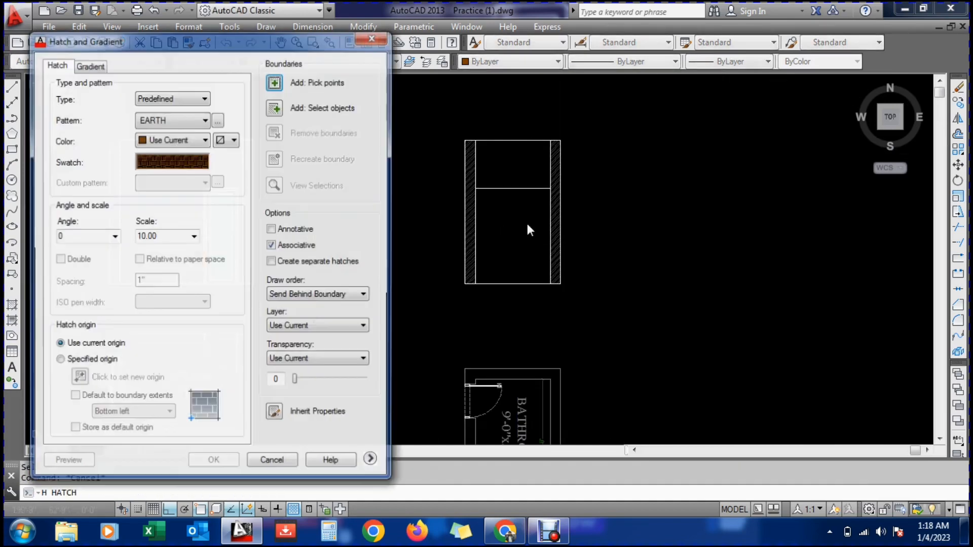
{"action": "left_click", "coordinate": [273, 81]}
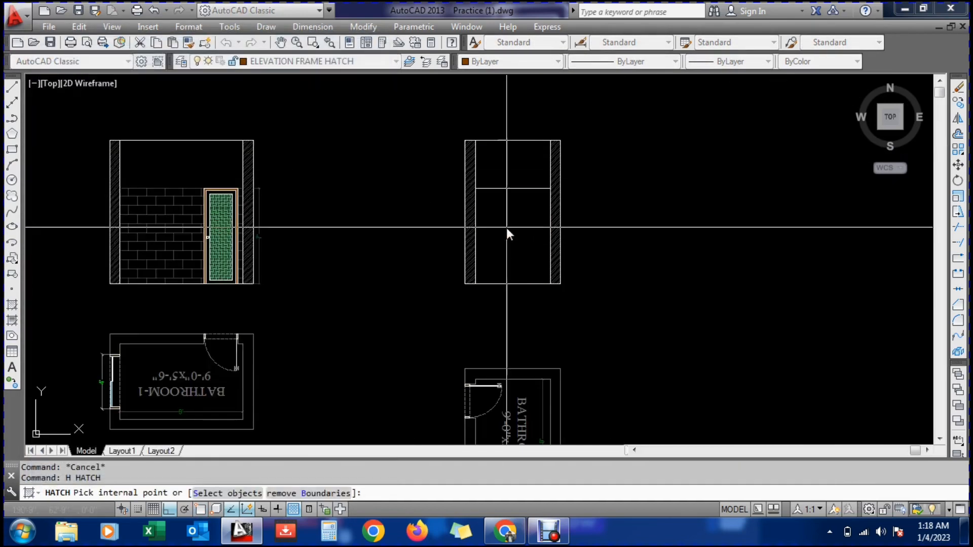
{"action": "left_click", "coordinate": [517, 229]}
{"action": "key", "text": "Return"}
{"action": "key", "text": "Return"}
{"action": "key", "text": "Escape"}
Match the new area hatch to the door wall elevation's tile hatch and save the drawing
{"action": "type", "text": "ma"}
{"action": "key", "text": "Return"}
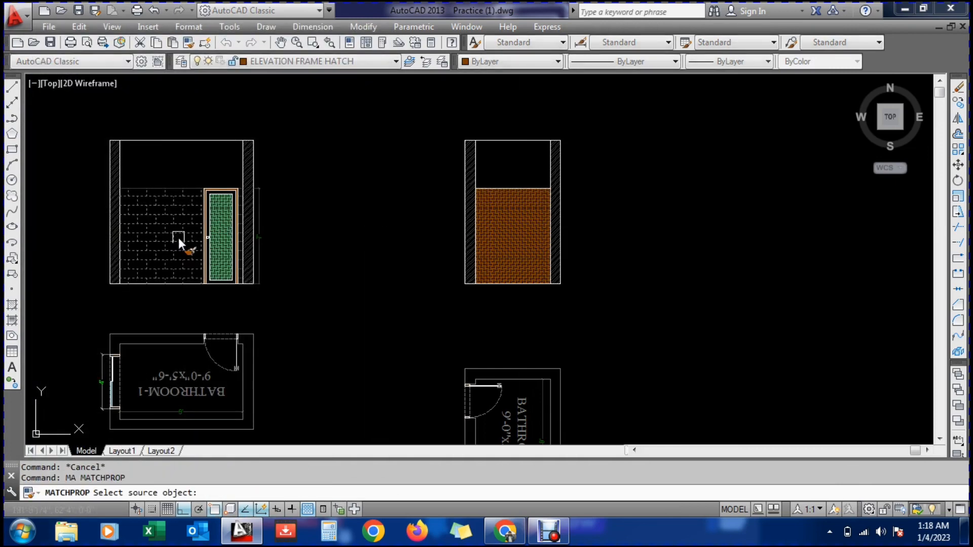
{"action": "left_click", "coordinate": [179, 238]}
{"action": "left_click", "coordinate": [502, 223]}
{"action": "key", "text": "Escape"}
{"action": "key", "text": "Escape"}
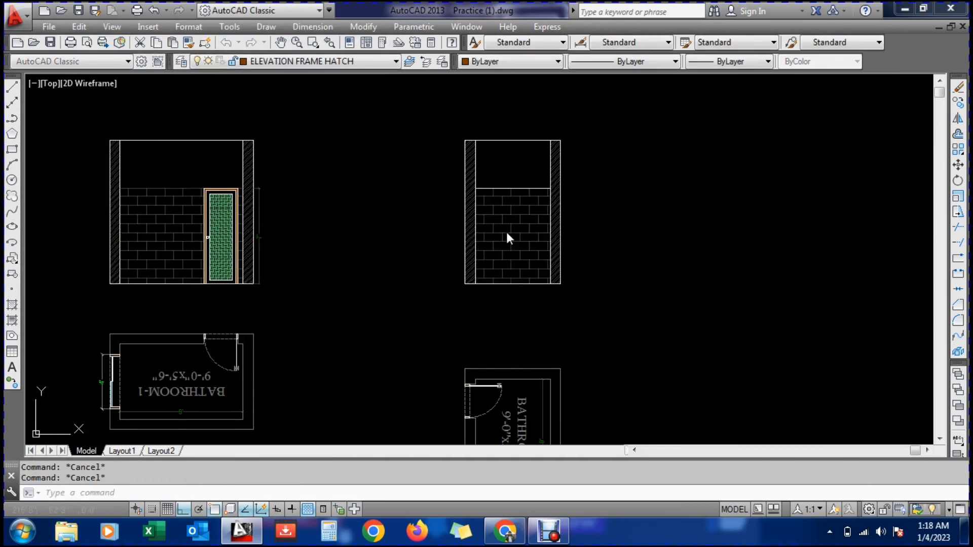
{"action": "key", "text": "ctrl+s"}
Match the new elevation's tile height line to the tile top line of the door wall elevation
{"action": "type", "text": "ma"}
{"action": "key", "text": "Return"}
{"action": "scroll", "coordinate": [161, 187], "scroll_direction": "up", "scroll_amount": 2}
{"action": "left_click", "coordinate": [175, 194]}
{"action": "scroll", "coordinate": [175, 194], "scroll_direction": "down", "scroll_amount": 3}
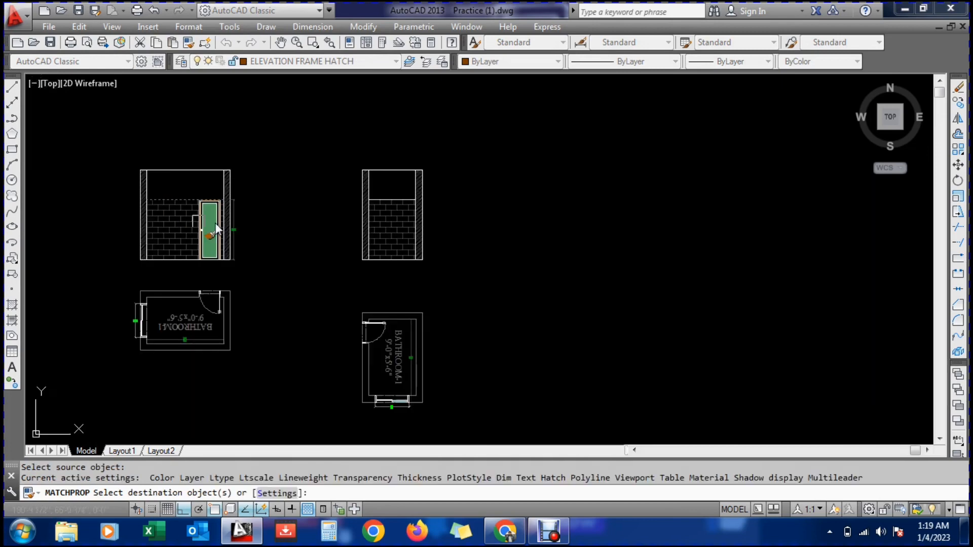
{"action": "scroll", "coordinate": [444, 197], "scroll_direction": "up", "scroll_amount": 3}
{"action": "left_click", "coordinate": [252, 200]}
{"action": "left_click", "coordinate": [212, 281]}
{"action": "key", "text": "Return"}
{"action": "scroll", "coordinate": [456, 218], "scroll_direction": "down", "scroll_amount": 5}
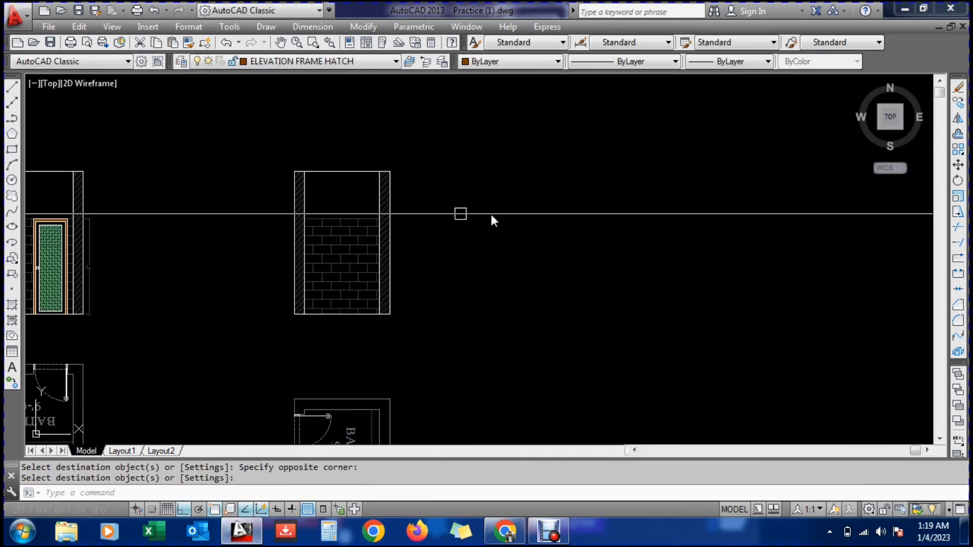
Show the whole drawing with all wall elevations and save it
{"action": "type", "text": "z"}
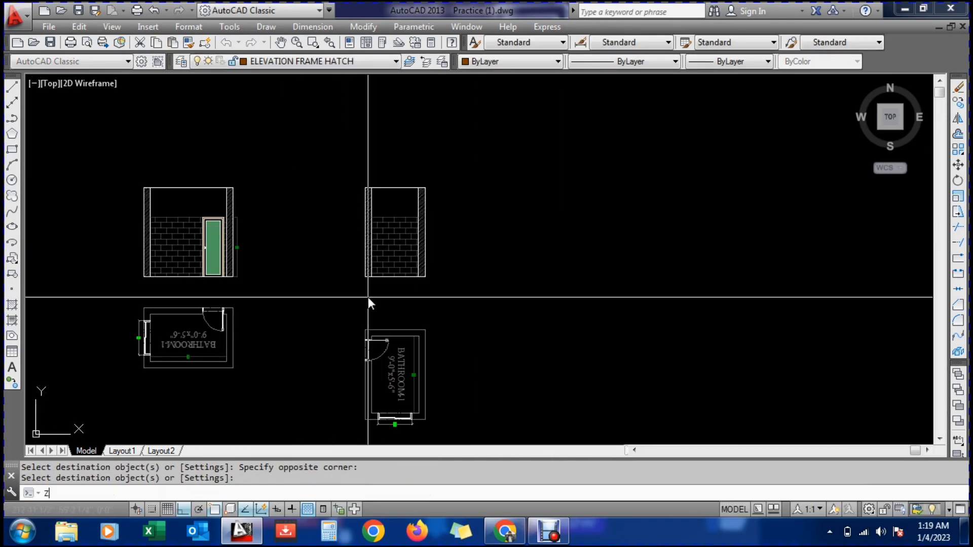
{"action": "key", "text": "Return"}
{"action": "type", "text": "e"}
{"action": "key", "text": "Return"}
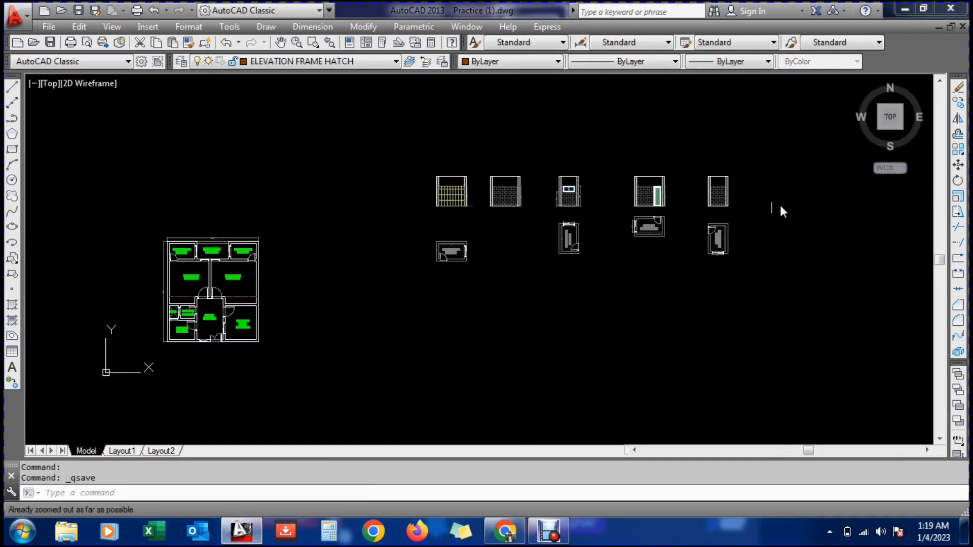
{"action": "scroll", "coordinate": [779, 205], "scroll_direction": "up", "scroll_amount": 4}
{"action": "key", "text": "ctrl+s"}
{"action": "mouse_move", "coordinate": [458, 271]}
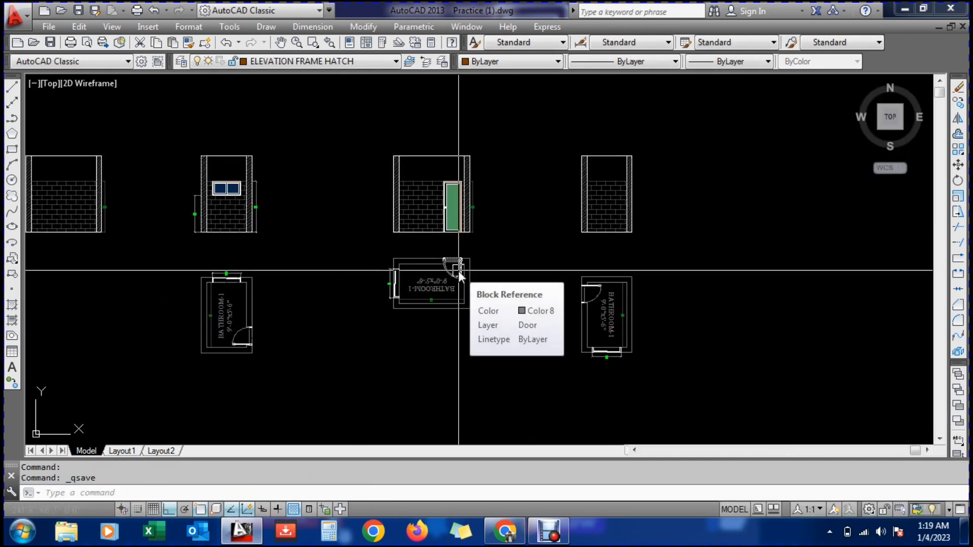
{"action": "scroll", "coordinate": [458, 271], "scroll_direction": "down", "scroll_amount": 2}
{"action": "scroll", "coordinate": [296, 273], "scroll_direction": "up", "scroll_amount": 5}
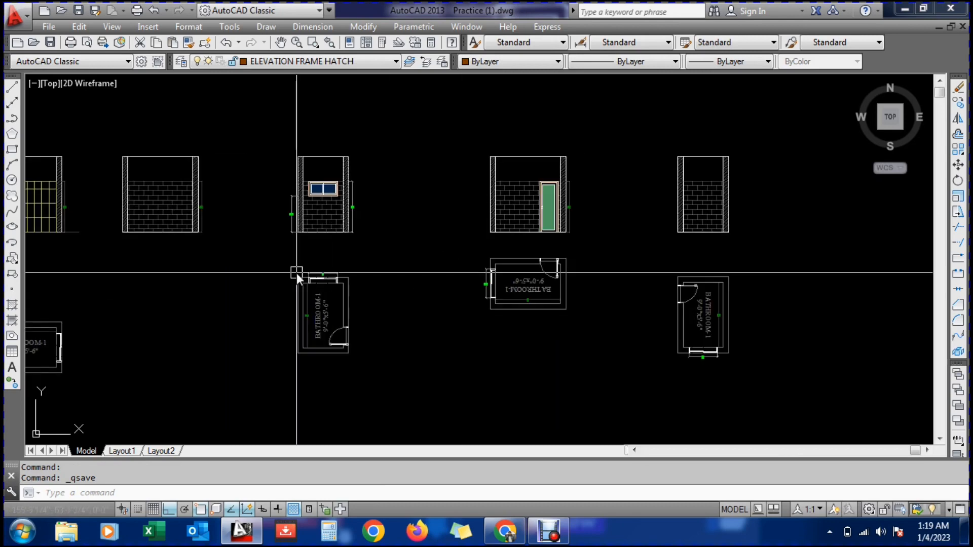
{"action": "type", "text": "T"}
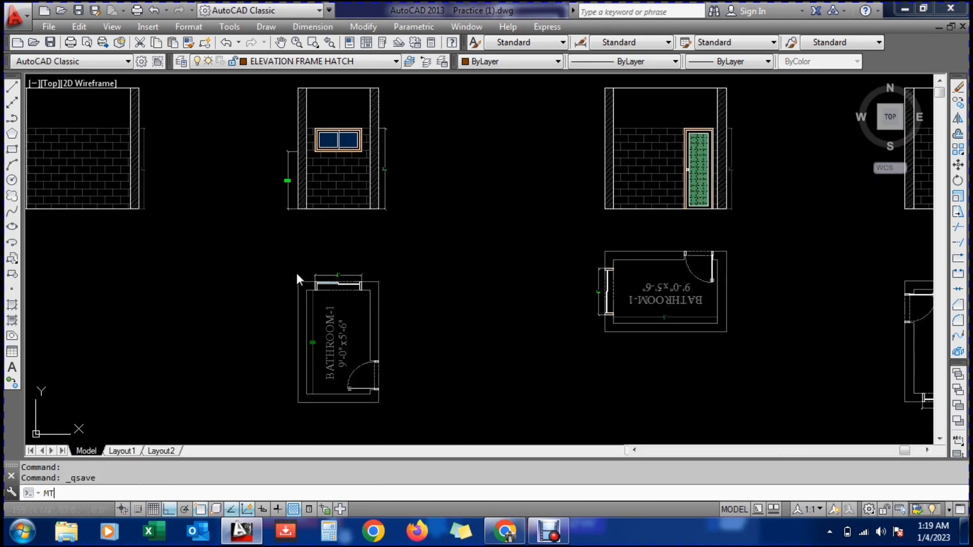
{"action": "key", "text": "Return"}
{"action": "key", "text": "Escape"}
Make the Text layer current
{"action": "type", "text": "LA"}
{"action": "key", "text": "Return"}
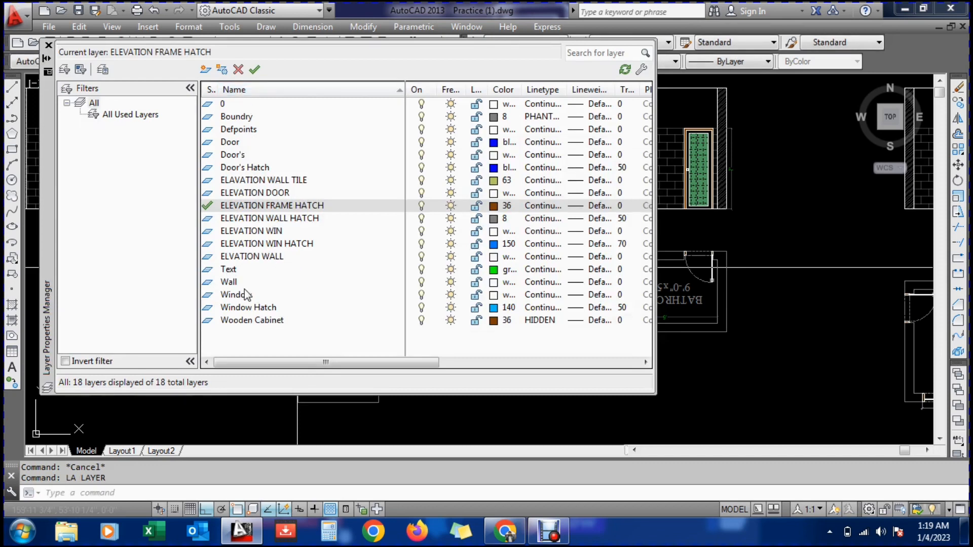
{"action": "double_click", "coordinate": [226, 270]}
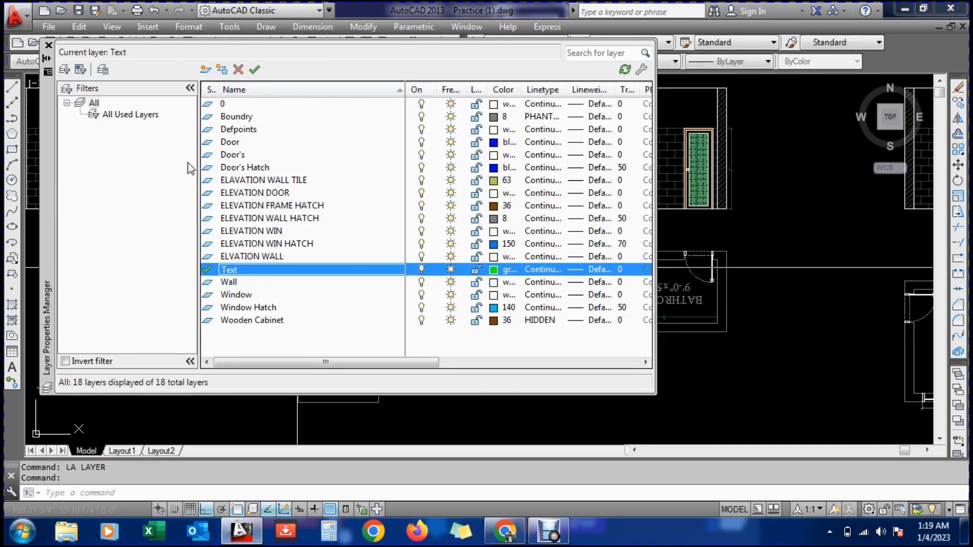
{"action": "left_click", "coordinate": [49, 45]}
{"action": "type", "text": "mt"}
{"action": "key", "text": "Return"}
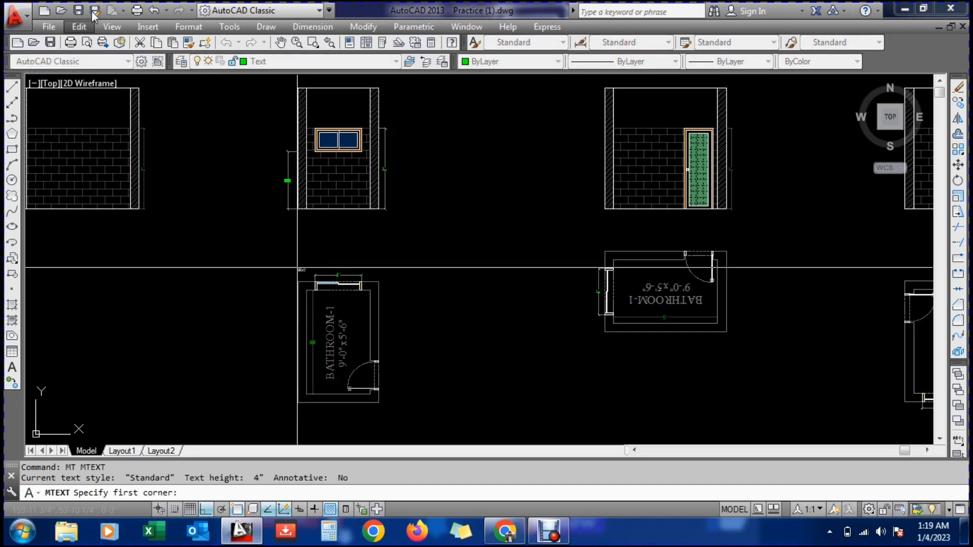
{"action": "scroll", "coordinate": [340, 236], "scroll_direction": "up", "scroll_amount": 4}
{"action": "left_click", "coordinate": [303, 209]}
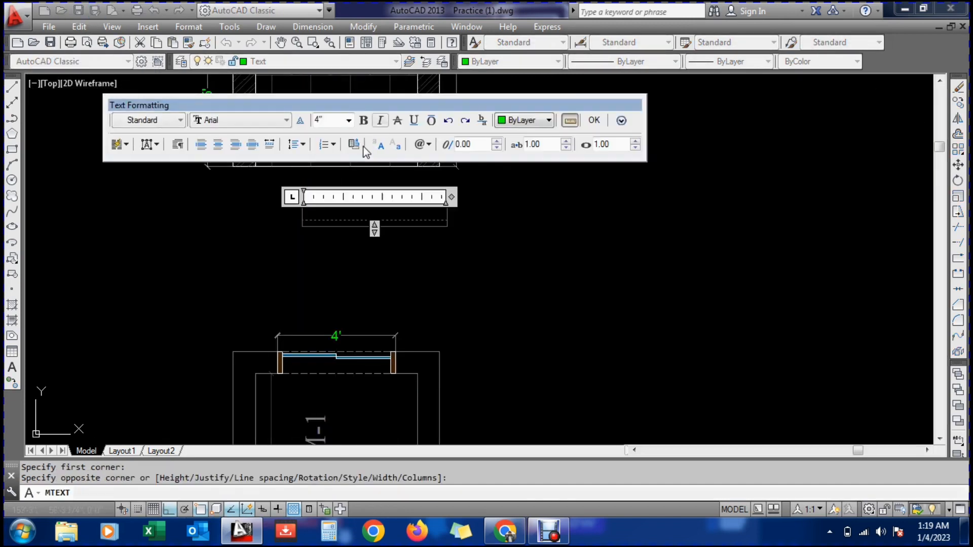
{"action": "left_click", "coordinate": [337, 227]}
Add the multiline text label WALL-A between the window wall elevation and its plan
{"action": "key", "text": "Return"}
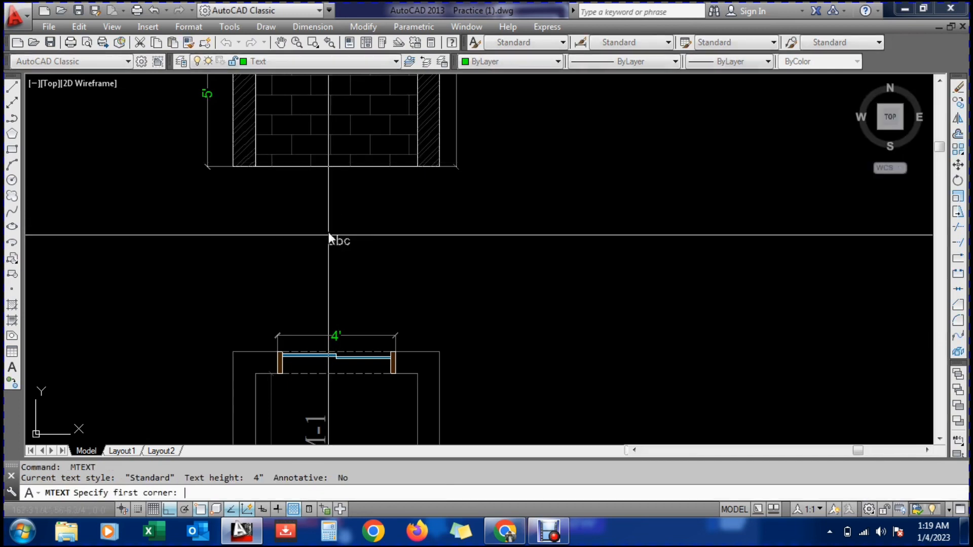
{"action": "left_click", "coordinate": [329, 221]}
{"action": "left_click", "coordinate": [380, 268]}
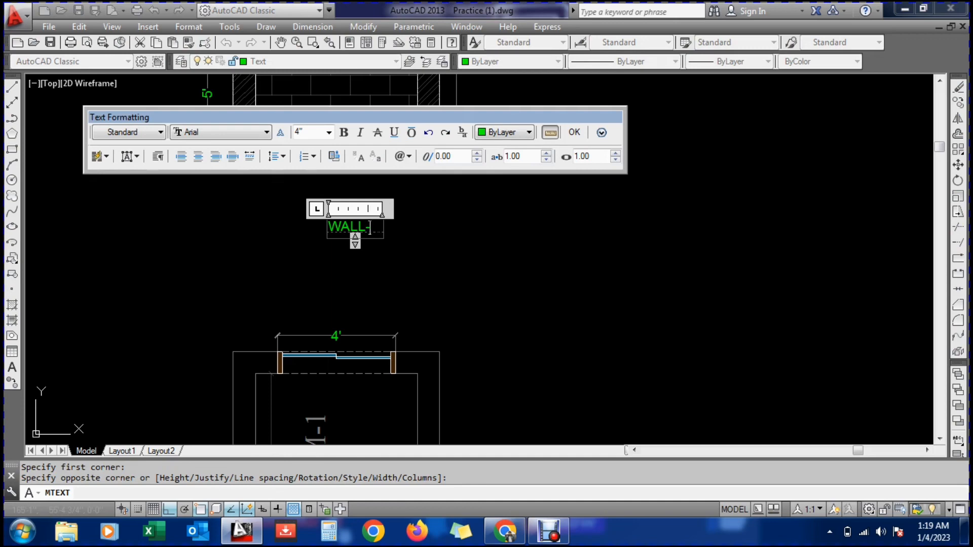
{"action": "left_click", "coordinate": [370, 265]}
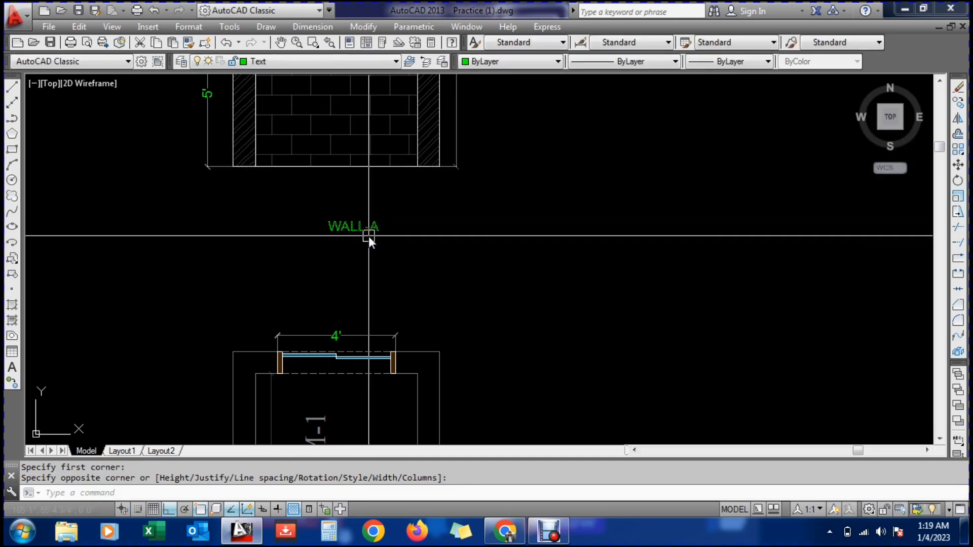
Copy the WALL-A label horizontally to beneath the door wall elevation and the narrow windowless elevation beyond it
{"action": "type", "text": "co"}
{"action": "key", "text": "Return"}
{"action": "left_click", "coordinate": [368, 236]}
{"action": "key", "text": "Return"}
{"action": "left_click", "coordinate": [354, 262]}
{"action": "scroll", "coordinate": [408, 261], "scroll_direction": "down", "scroll_amount": 3}
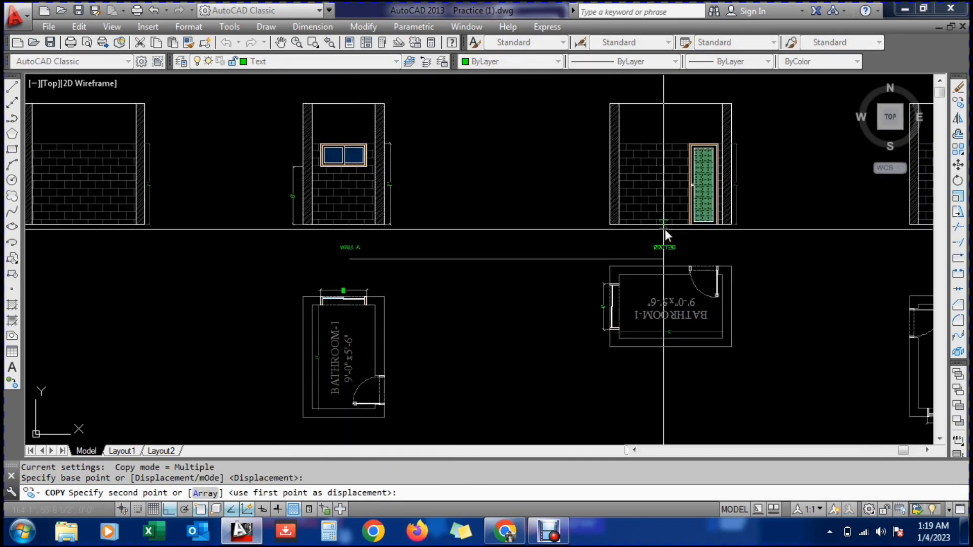
{"action": "scroll", "coordinate": [658, 258], "scroll_direction": "up", "scroll_amount": 4}
{"action": "left_click", "coordinate": [697, 277]}
{"action": "scroll", "coordinate": [695, 280], "scroll_direction": "down", "scroll_amount": 8}
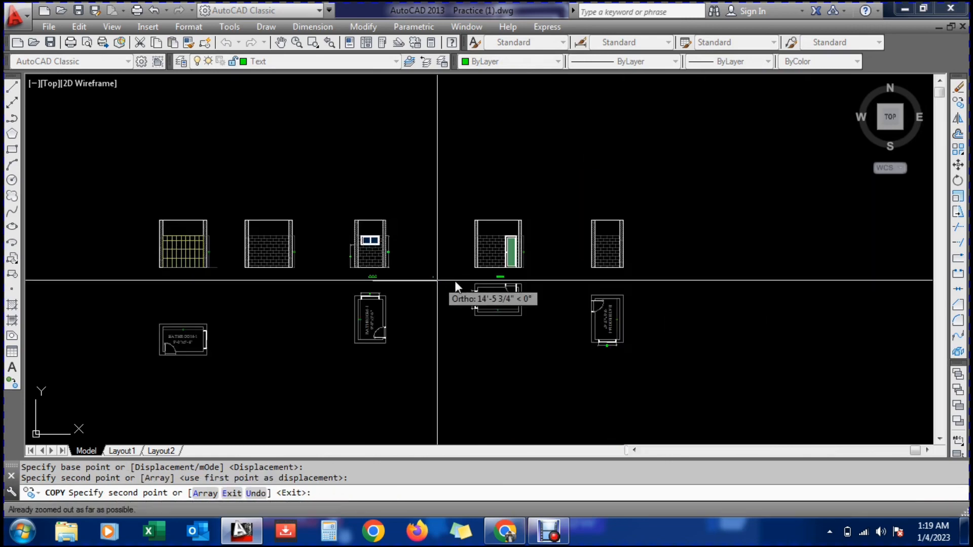
{"action": "scroll", "coordinate": [593, 278], "scroll_direction": "up", "scroll_amount": 3}
{"action": "left_click", "coordinate": [698, 305]}
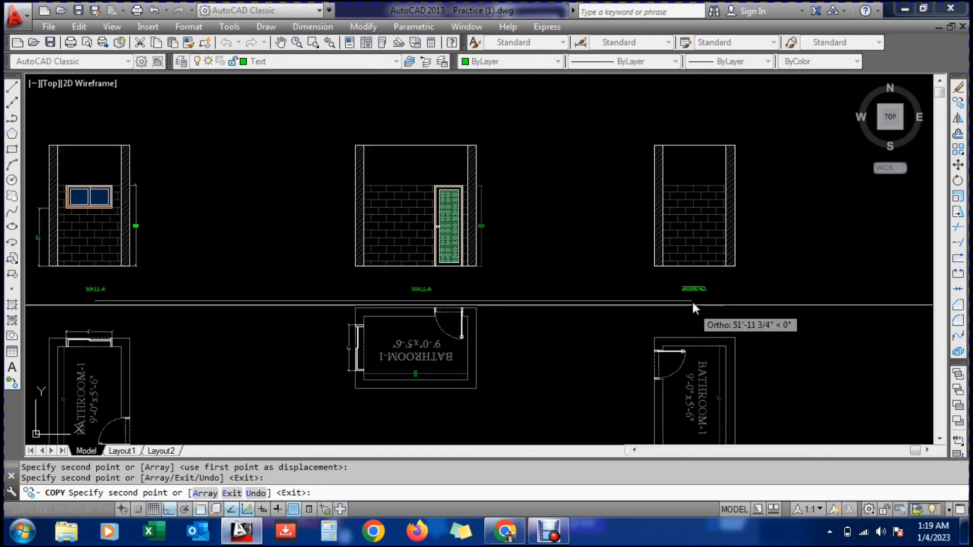
{"action": "scroll", "coordinate": [659, 306], "scroll_direction": "down", "scroll_amount": 5}
{"action": "key", "text": "Escape"}
Copy the window wall's WALL-A label horizontally to beneath the wide tiled elevation without openings
{"action": "scroll", "coordinate": [421, 302], "scroll_direction": "up", "scroll_amount": 4}
{"action": "key", "text": "Return"}
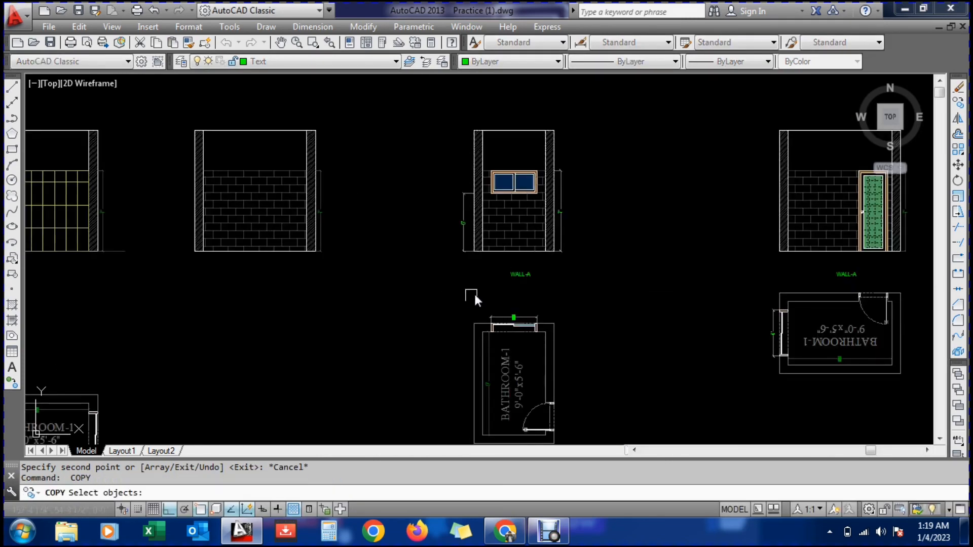
{"action": "left_click", "coordinate": [516, 274]}
{"action": "key", "text": "Return"}
{"action": "left_click", "coordinate": [517, 287]}
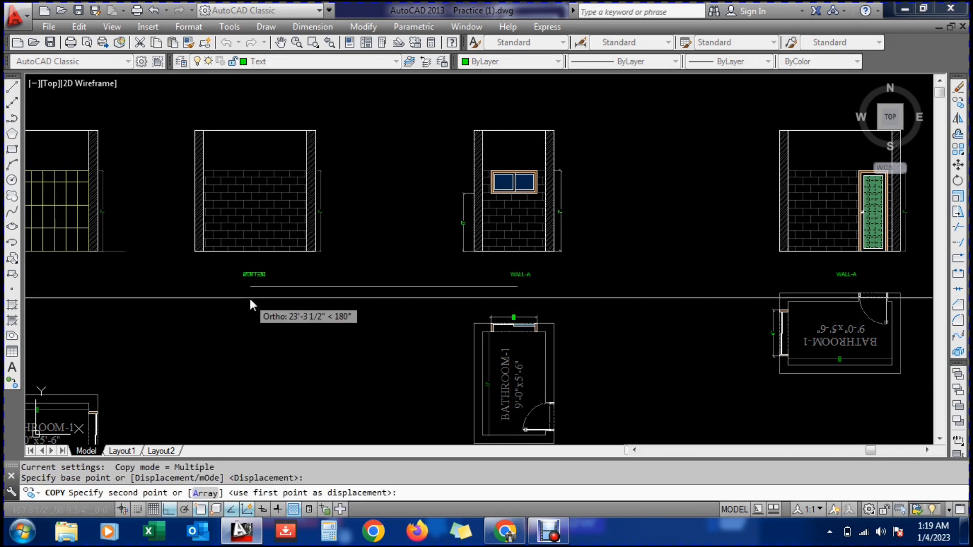
{"action": "left_click", "coordinate": [252, 299]}
{"action": "key", "text": "Escape"}
Set the text height of the wide blank wall's WALL-A label to 8"
{"action": "type", "text": "ED"}
{"action": "key", "text": "Return"}
{"action": "left_click", "coordinate": [253, 275]}
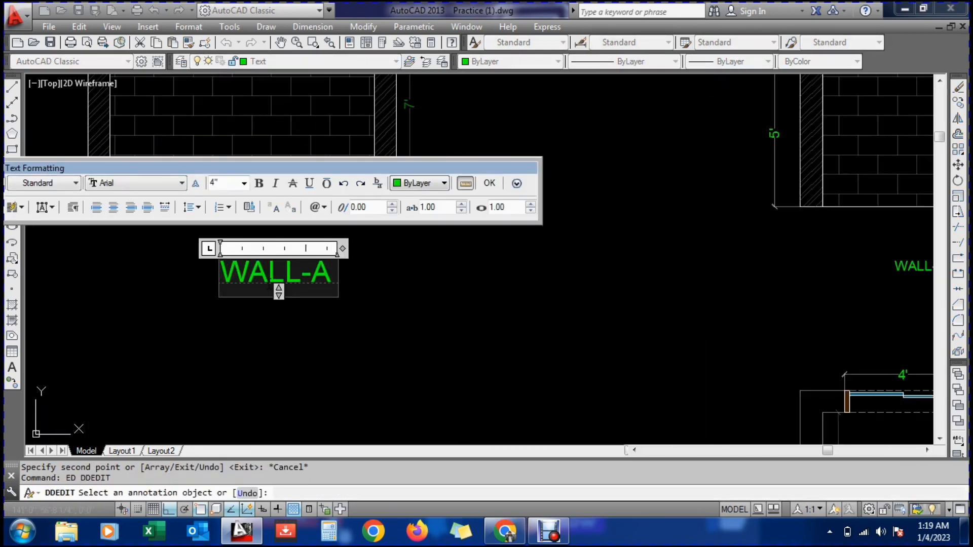
{"action": "left_click", "coordinate": [278, 288]}
{"action": "scroll", "coordinate": [278, 288], "scroll_direction": "down", "scroll_amount": 3}
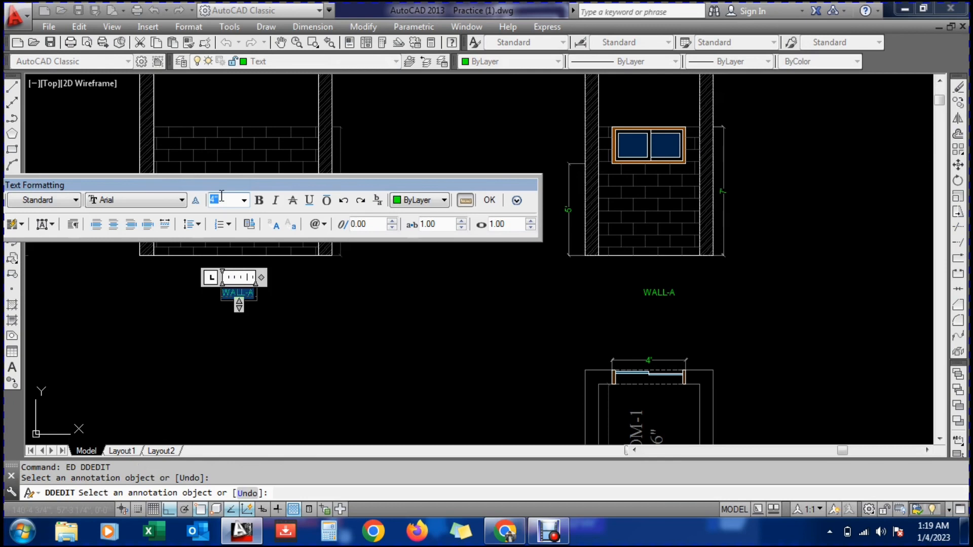
{"action": "key", "text": "Return"}
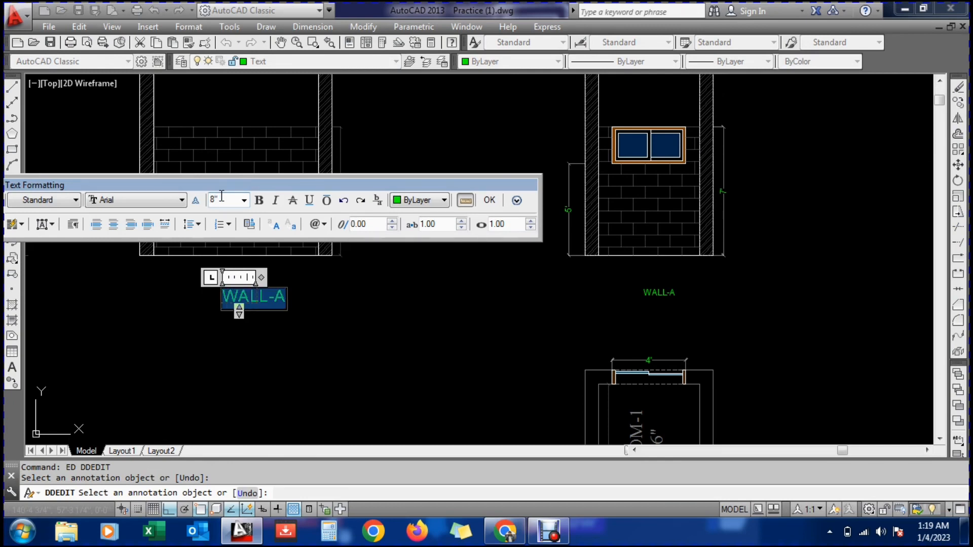
{"action": "left_click", "coordinate": [313, 329]}
{"action": "key", "text": "Escape"}
Move the enlarged WALL-A label so it sits centred beneath the wide blank wall elevation
{"action": "type", "text": "m"}
{"action": "key", "text": "Return"}
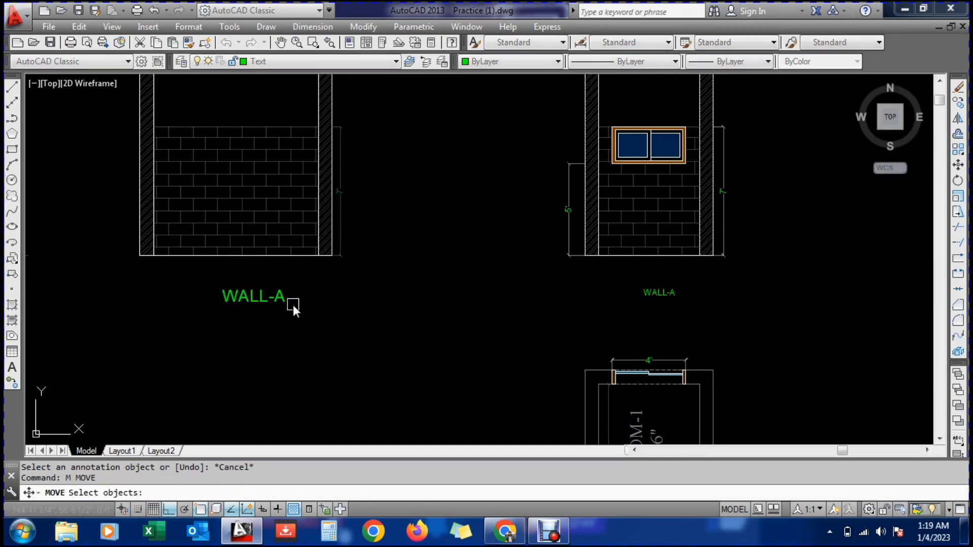
{"action": "left_click", "coordinate": [293, 305]}
{"action": "key", "text": "Return"}
{"action": "left_click", "coordinate": [291, 381]}
Set the window wall label's text height to 8" and change its text to WALL-B
{"action": "scroll", "coordinate": [300, 367], "scroll_direction": "down", "scroll_amount": 3}
{"action": "scroll", "coordinate": [502, 356], "scroll_direction": "up", "scroll_amount": 4}
{"action": "type", "text": "ed"}
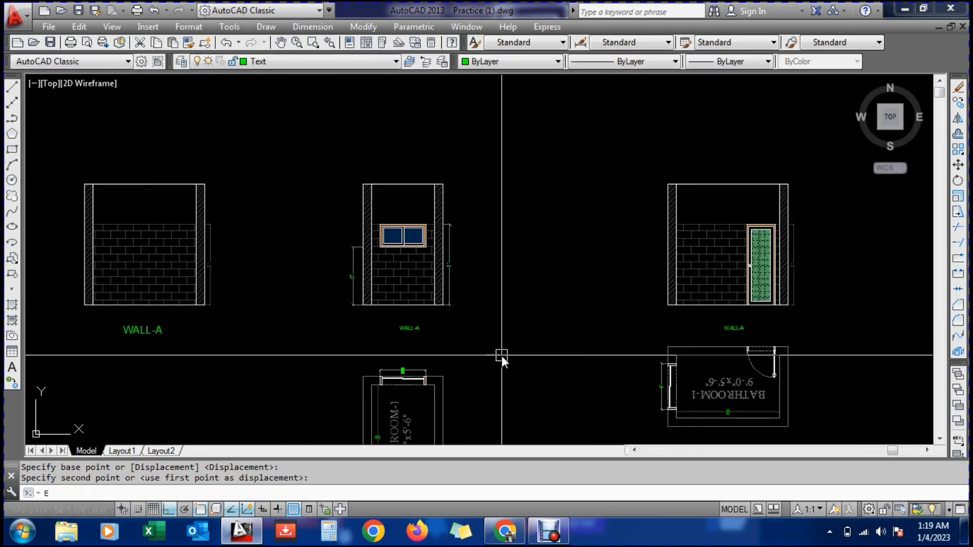
{"action": "key", "text": "Return"}
{"action": "left_click", "coordinate": [355, 317]}
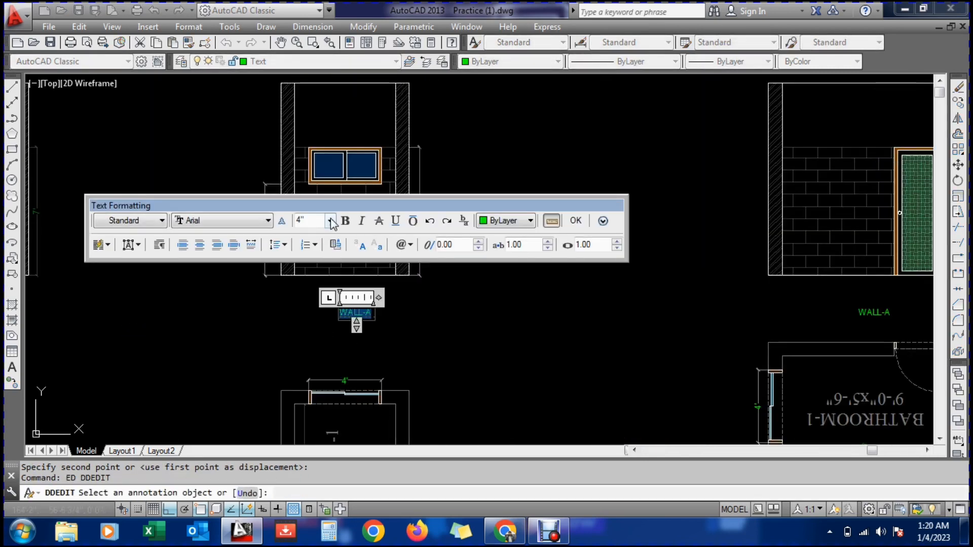
{"action": "left_click", "coordinate": [305, 233]}
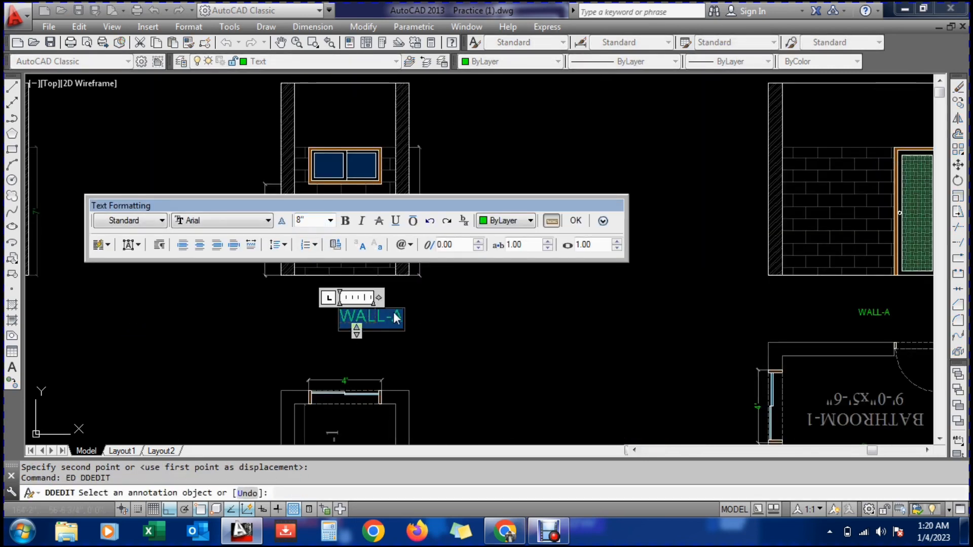
{"action": "left_click", "coordinate": [411, 338]}
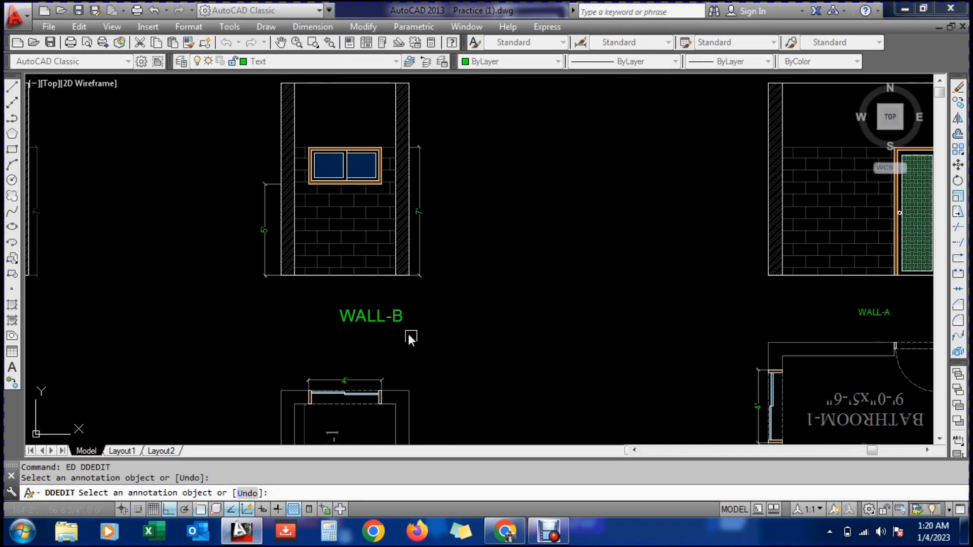
Move the WALL-B label horizontally to centre it beneath the window wall elevation
{"action": "key", "text": "Escape"}
{"action": "key", "text": "Escape"}
{"action": "type", "text": "m"}
{"action": "key", "text": "Return"}
{"action": "left_click", "coordinate": [391, 320]}
{"action": "key", "text": "Return"}
{"action": "left_click", "coordinate": [569, 347]}
{"action": "left_click", "coordinate": [542, 348]}
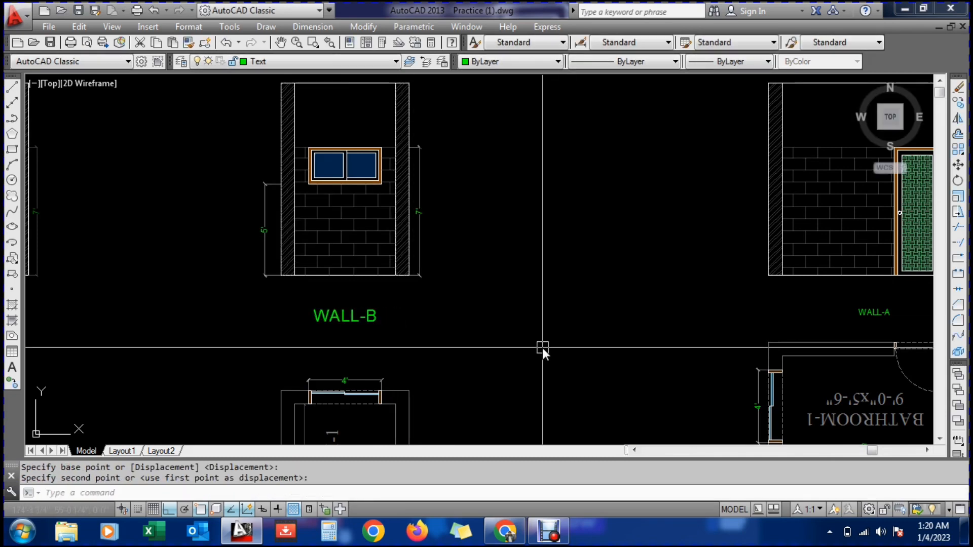
Set the text height of the label beneath the door wall elevation to 8"
{"action": "scroll", "coordinate": [542, 348], "scroll_direction": "down", "scroll_amount": 5}
{"action": "scroll", "coordinate": [450, 338], "scroll_direction": "up", "scroll_amount": 7}
{"action": "type", "text": "ed"}
{"action": "key", "text": "Return"}
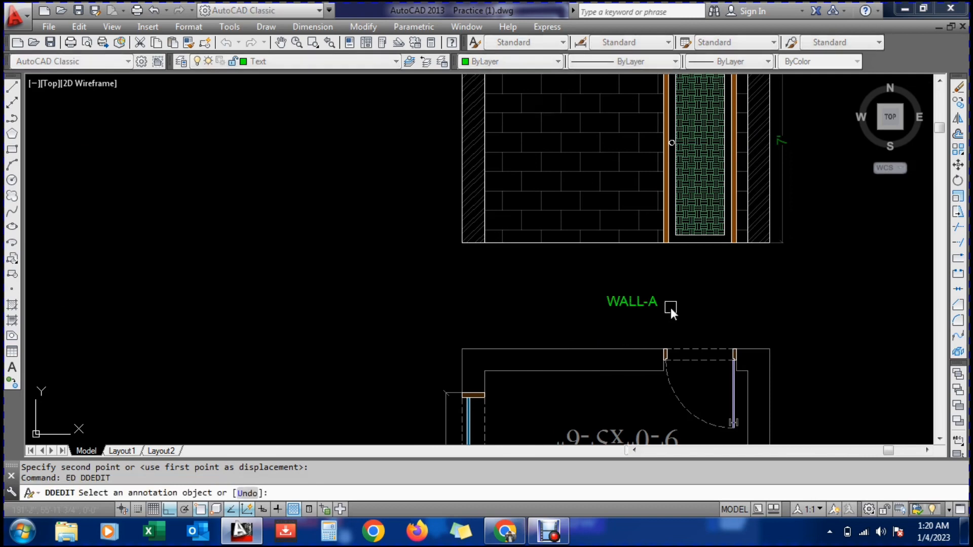
{"action": "left_click", "coordinate": [635, 300]}
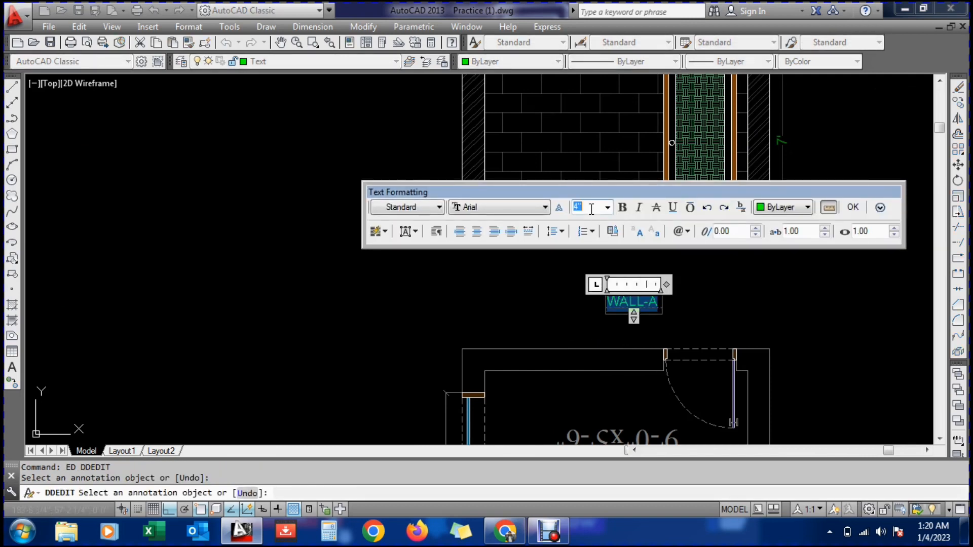
{"action": "key", "text": "Return"}
{"action": "left_click", "coordinate": [554, 308]}
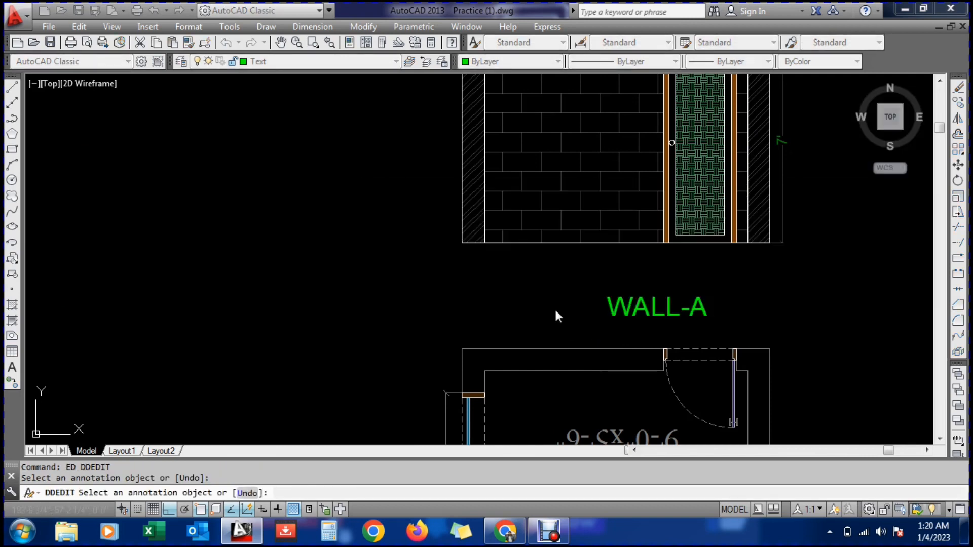
Change the door wall elevation's label to WALL-C
{"action": "type", "text": "ED"}
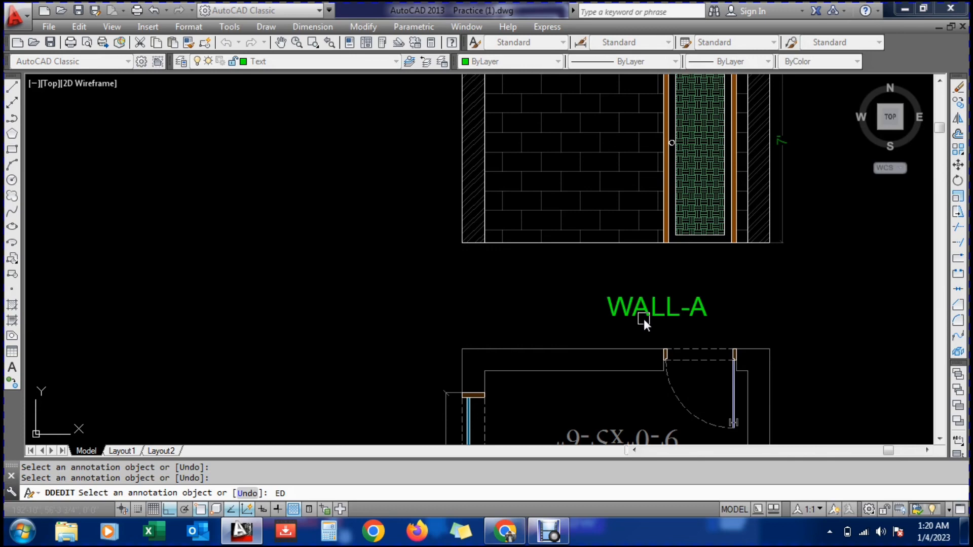
{"action": "key", "text": "Escape"}
{"action": "type", "text": "ED"}
{"action": "key", "text": "Return"}
{"action": "left_click", "coordinate": [697, 311]}
{"action": "left_click_drag", "start_coordinate": [691, 315], "coordinate": [710, 315]}
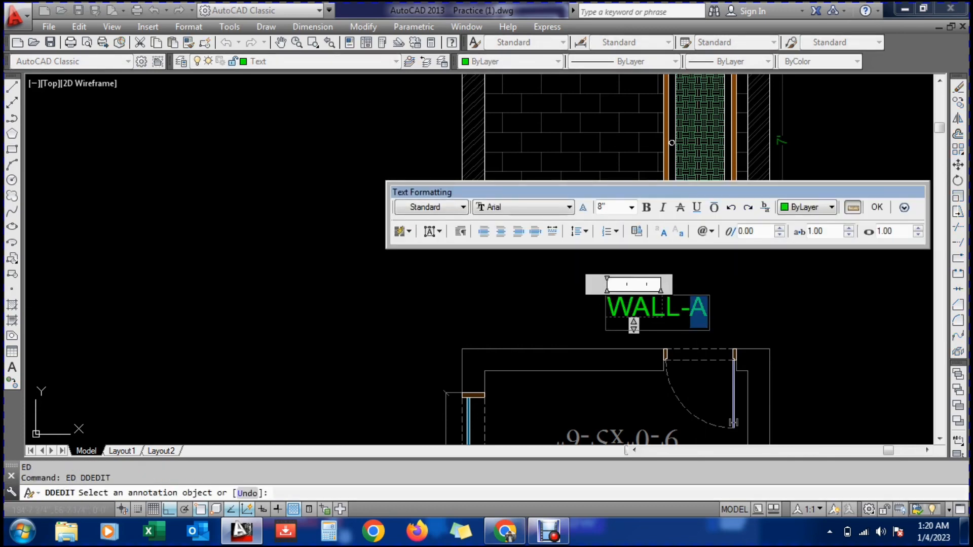
{"action": "type", "text": "C"}
{"action": "left_click", "coordinate": [780, 302]}
{"action": "scroll", "coordinate": [557, 284], "scroll_direction": "down", "scroll_amount": 5}
{"action": "key", "text": "Escape"}
Move the WALL-C label horizontally to centre it beneath the door wall elevation
{"action": "scroll", "coordinate": [609, 303], "scroll_direction": "up", "scroll_amount": 3}
{"action": "type", "text": "M"}
{"action": "key", "text": "Return"}
{"action": "left_click", "coordinate": [603, 289]}
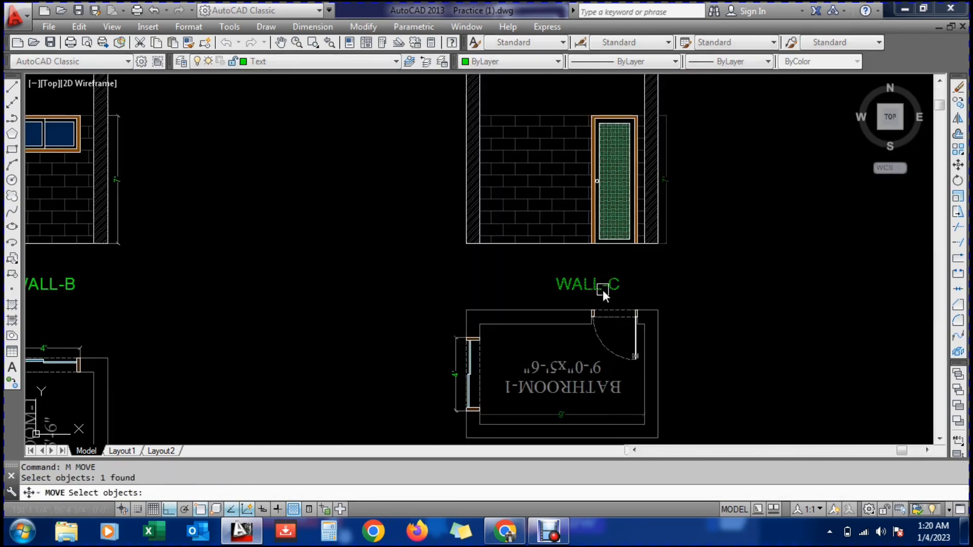
{"action": "key", "text": "Return"}
{"action": "left_click", "coordinate": [764, 295]}
Set the narrow windowless wall label's text height to 8" and change its text to WALL-D
{"action": "scroll", "coordinate": [250, 276], "scroll_direction": "down", "scroll_amount": 4}
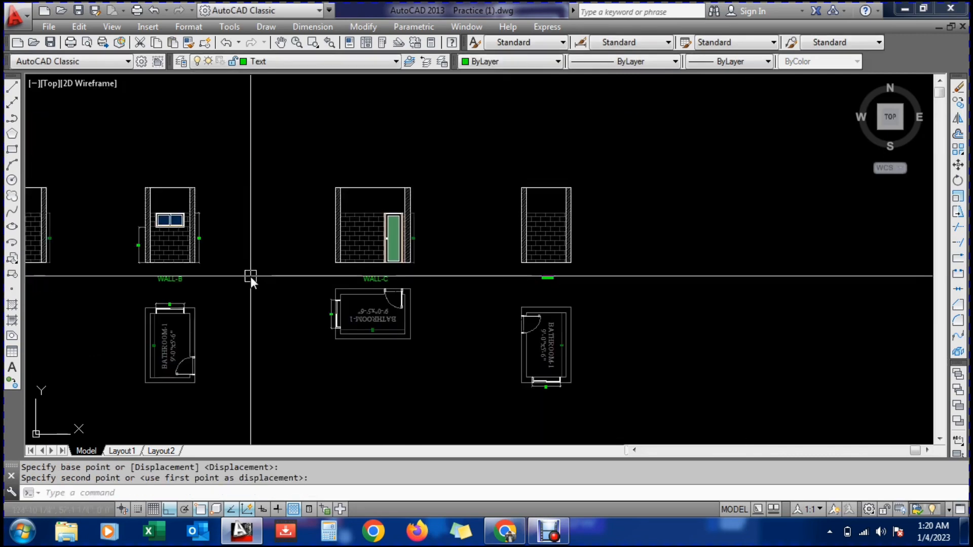
{"action": "key", "text": "Escape"}
{"action": "scroll", "coordinate": [542, 294], "scroll_direction": "up", "scroll_amount": 3}
{"action": "scroll", "coordinate": [464, 254], "scroll_direction": "up", "scroll_amount": 2}
{"action": "type", "text": "ED"}
{"action": "key", "text": "Return"}
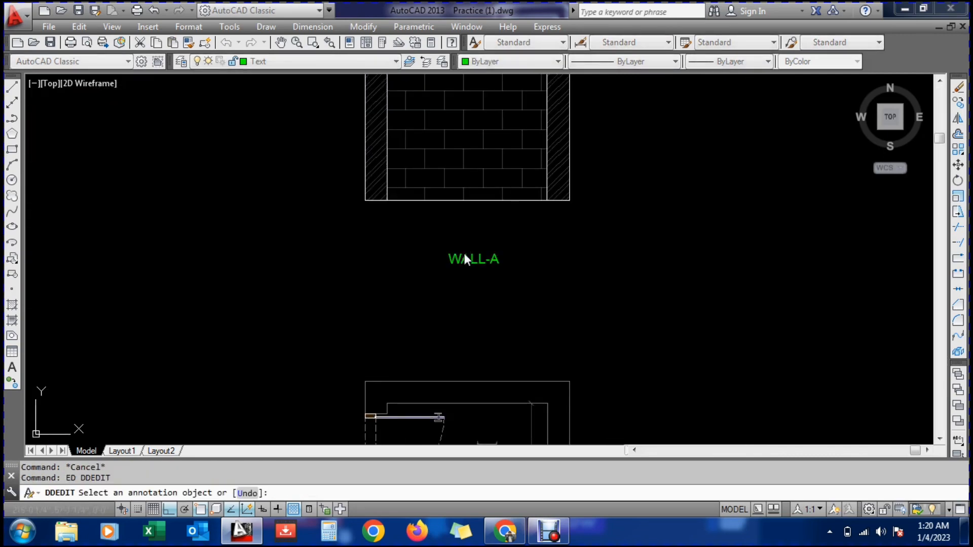
{"action": "left_click", "coordinate": [464, 255]}
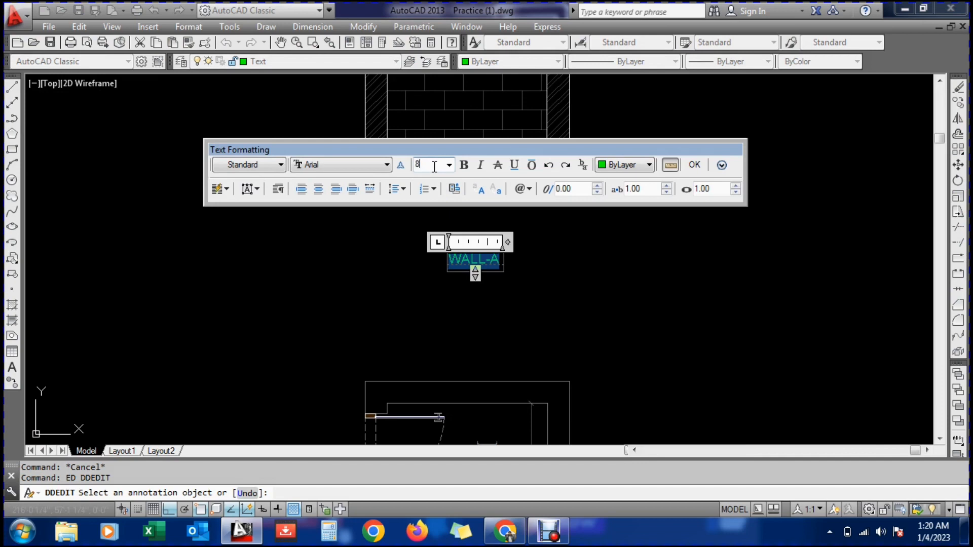
{"action": "left_click", "coordinate": [434, 167]}
{"action": "type", "text": "8\""}
{"action": "key", "text": "Return"}
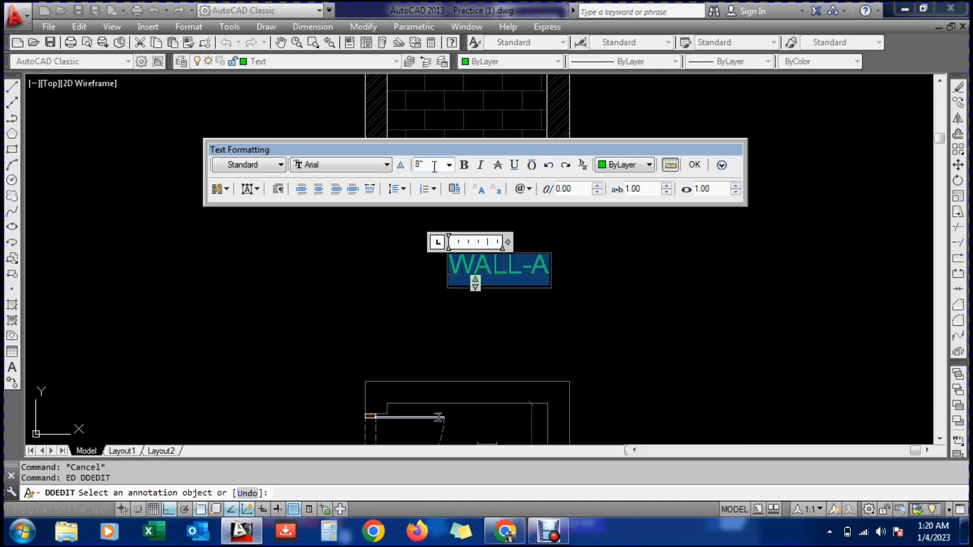
{"action": "left_click", "coordinate": [532, 267]}
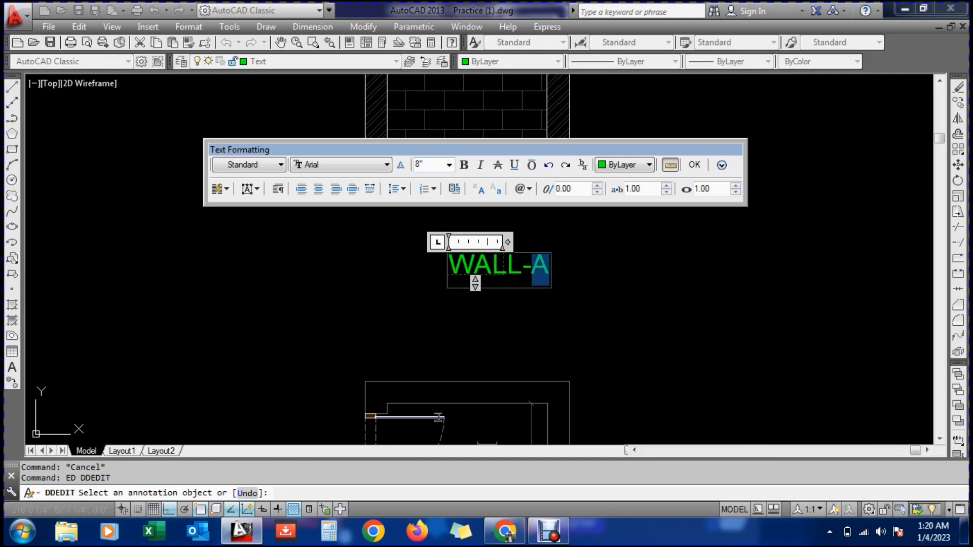
{"action": "left_click", "coordinate": [603, 353]}
{"action": "key", "text": "Escape"}
{"action": "key", "text": "Escape"}
Review the labels beneath all wall elevations and examine the original bathroom plan below the first elevation
{"action": "scroll", "coordinate": [513, 299], "scroll_direction": "down", "scroll_amount": 5}
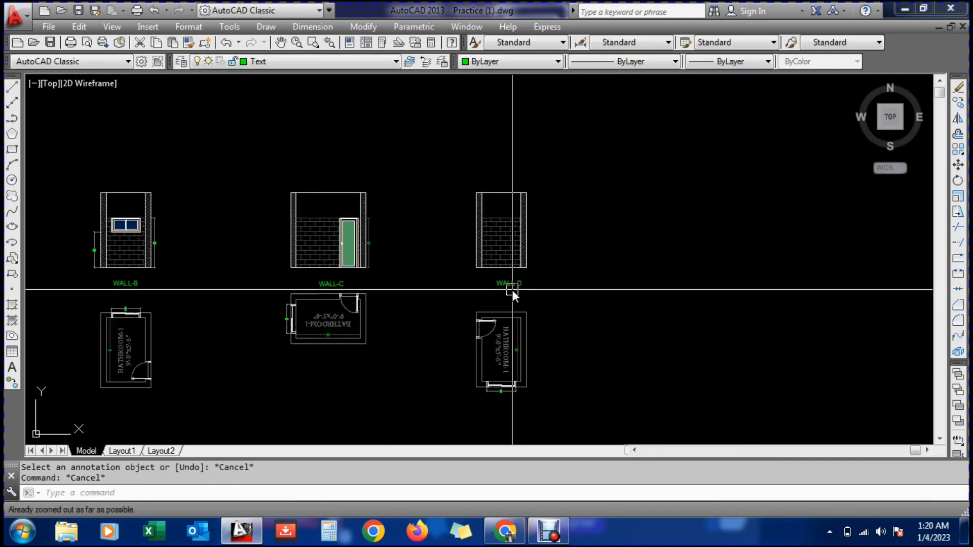
{"action": "scroll", "coordinate": [187, 284], "scroll_direction": "up", "scroll_amount": 2}
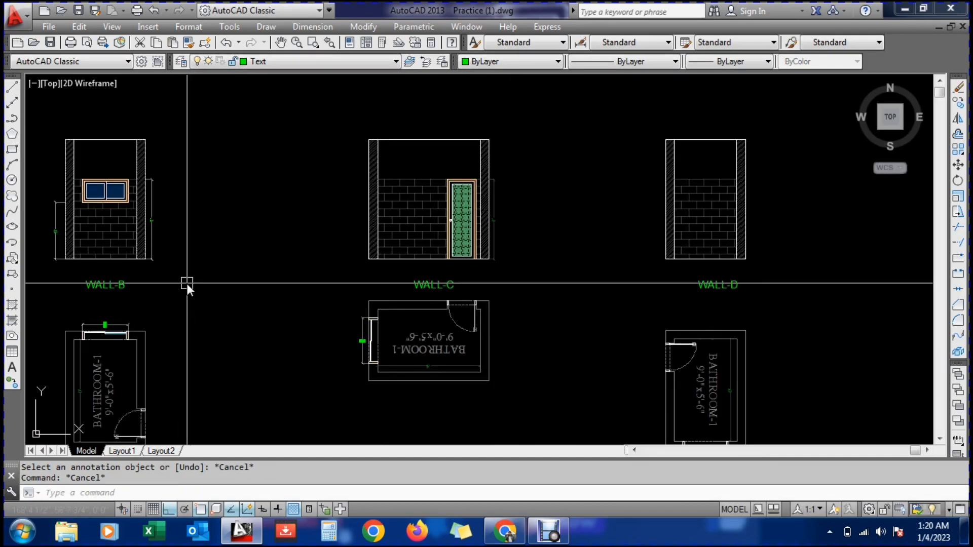
{"action": "scroll", "coordinate": [304, 306], "scroll_direction": "down", "scroll_amount": 2}
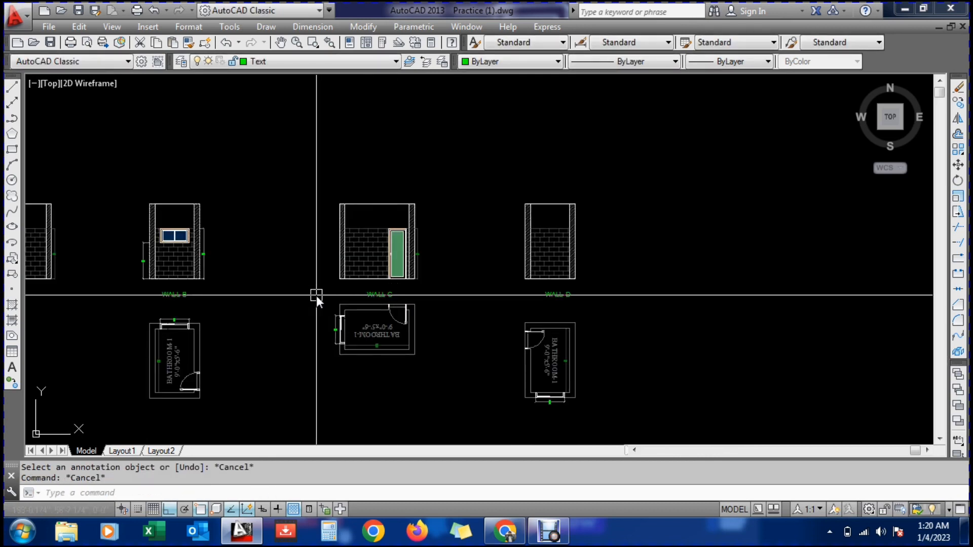
{"action": "type", "text": "p"}
{"action": "key", "text": "Return"}
{"action": "left_click_drag", "start_coordinate": [313, 297], "coordinate": [545, 272]}
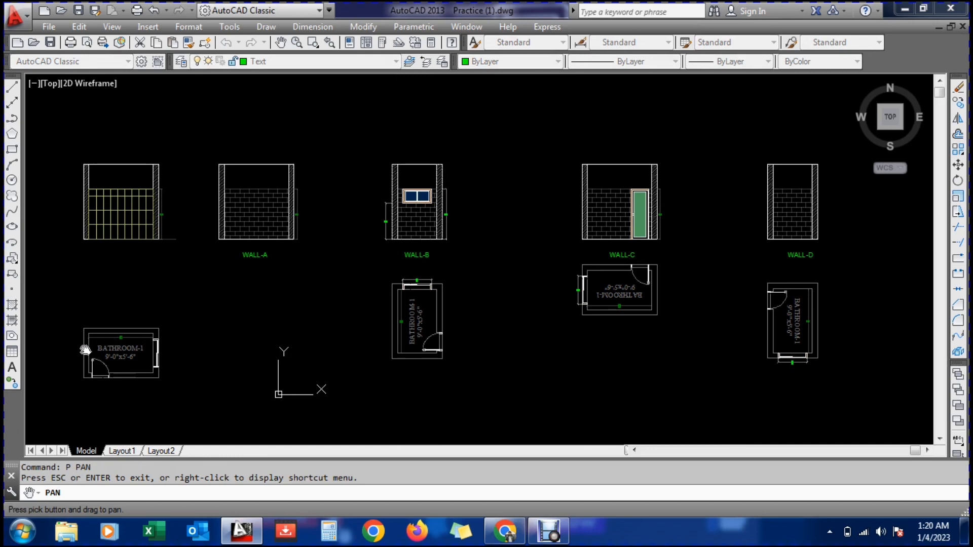
{"action": "scroll", "coordinate": [85, 350], "scroll_direction": "up", "scroll_amount": 6}
{"action": "scroll", "coordinate": [122, 363], "scroll_direction": "up", "scroll_amount": 2}
{"action": "mouse_move", "coordinate": [228, 349]}
{"action": "left_mouse_down"}
{"action": "mouse_move", "coordinate": [329, 267]}
{"action": "mouse_move", "coordinate": [364, 319]}
{"action": "mouse_move", "coordinate": [326, 337]}
{"action": "left_mouse_up"}
{"action": "scroll", "coordinate": [329, 266], "scroll_direction": "down", "scroll_amount": 2}
{"action": "scroll", "coordinate": [329, 329], "scroll_direction": "down", "scroll_amount": 4}
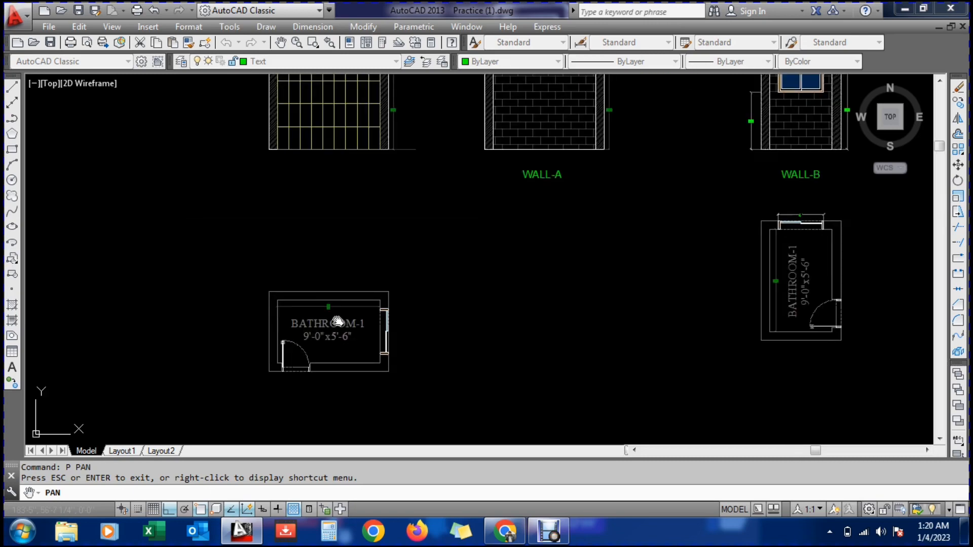
Erase the dimension inside the upper wall of the original bathroom plan
{"action": "key", "text": "Escape"}
{"action": "scroll", "coordinate": [333, 323], "scroll_direction": "up", "scroll_amount": 8}
{"action": "type", "text": "e"}
{"action": "key", "text": "Return"}
{"action": "left_click", "coordinate": [334, 201]}
{"action": "key", "text": "Return"}
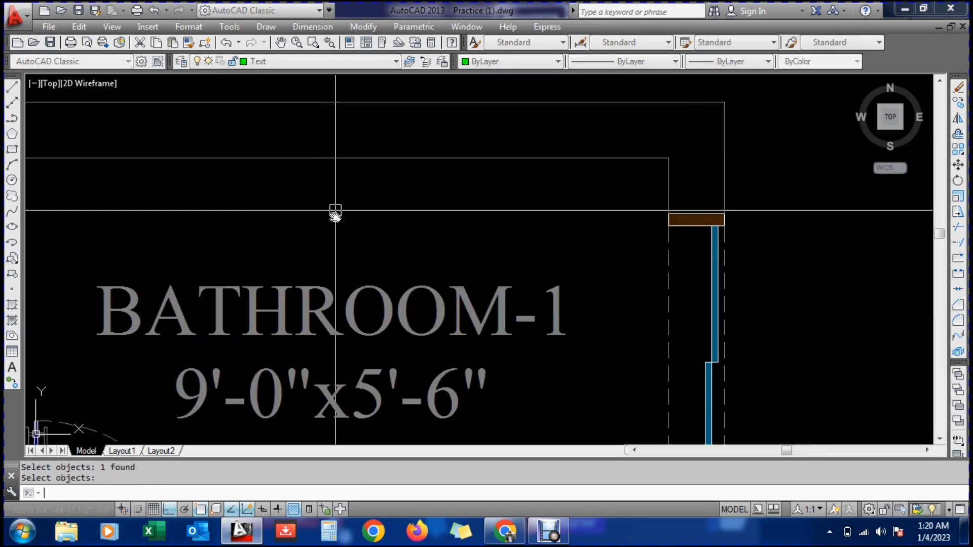
Create a layer named AROOW with the colour white and make it current
{"action": "type", "text": "la"}
{"action": "key", "text": "Return"}
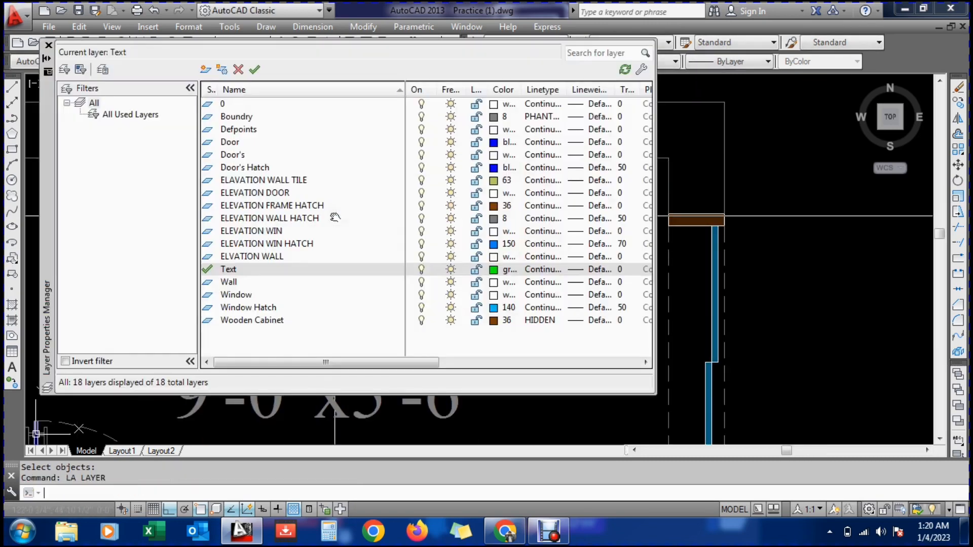
{"action": "left_click", "coordinate": [205, 71]}
{"action": "type", "text": "AROOW"}
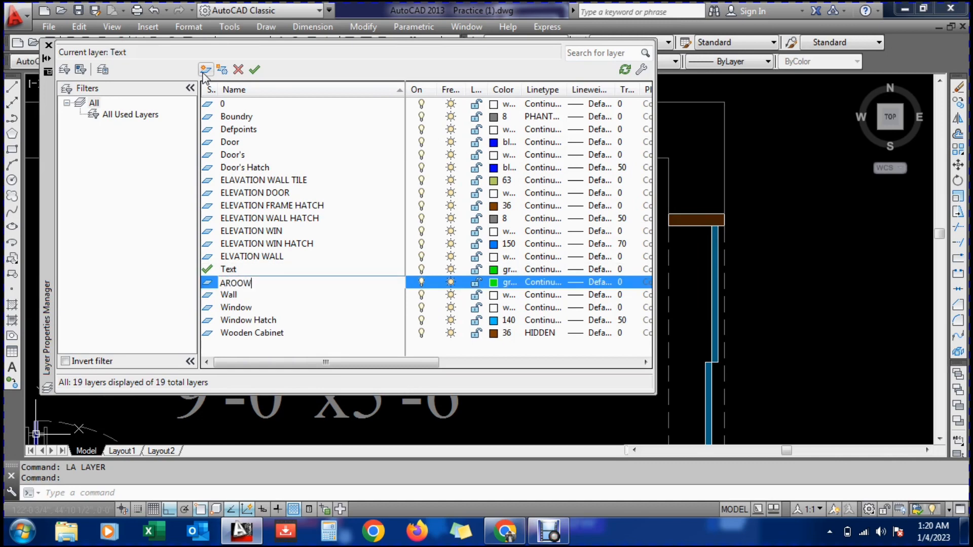
{"action": "left_click", "coordinate": [491, 282]}
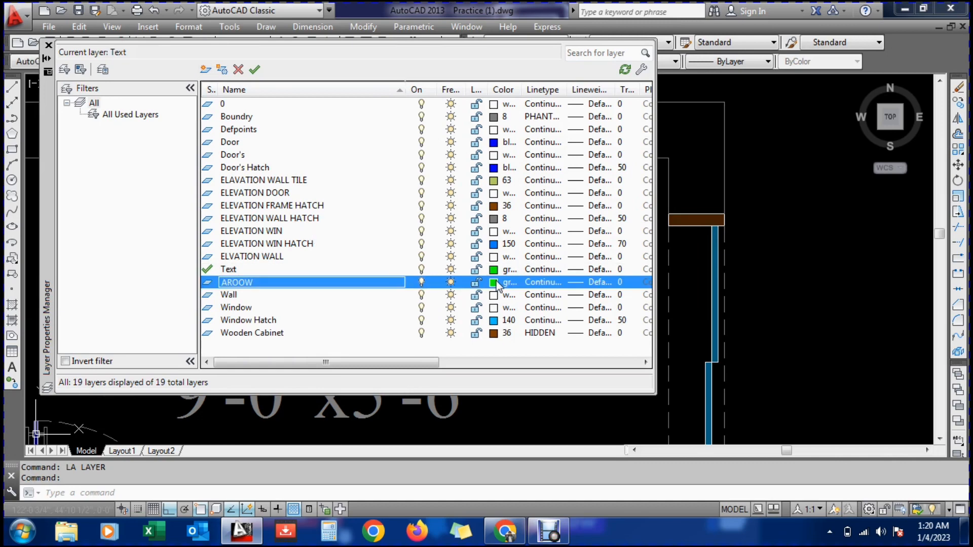
{"action": "left_click", "coordinate": [454, 297]}
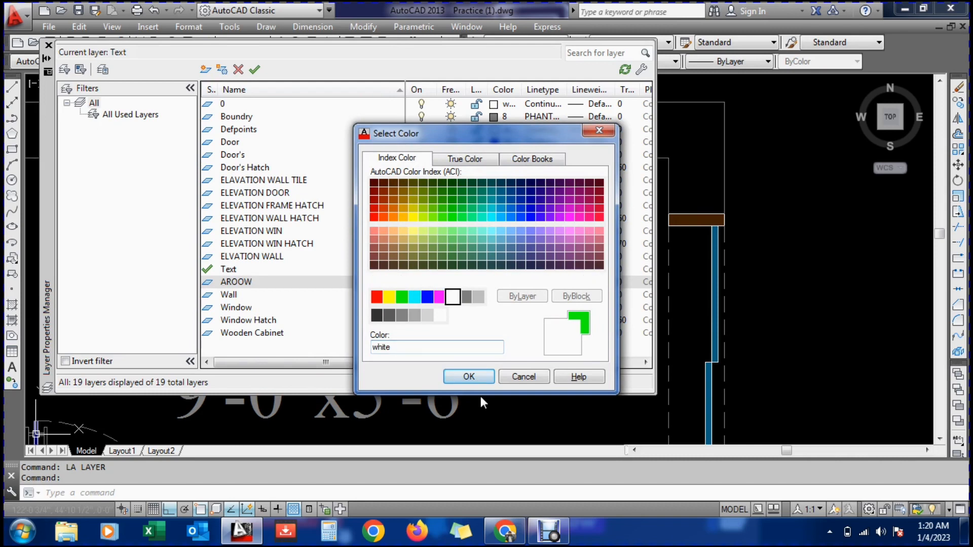
{"action": "left_click", "coordinate": [469, 377]}
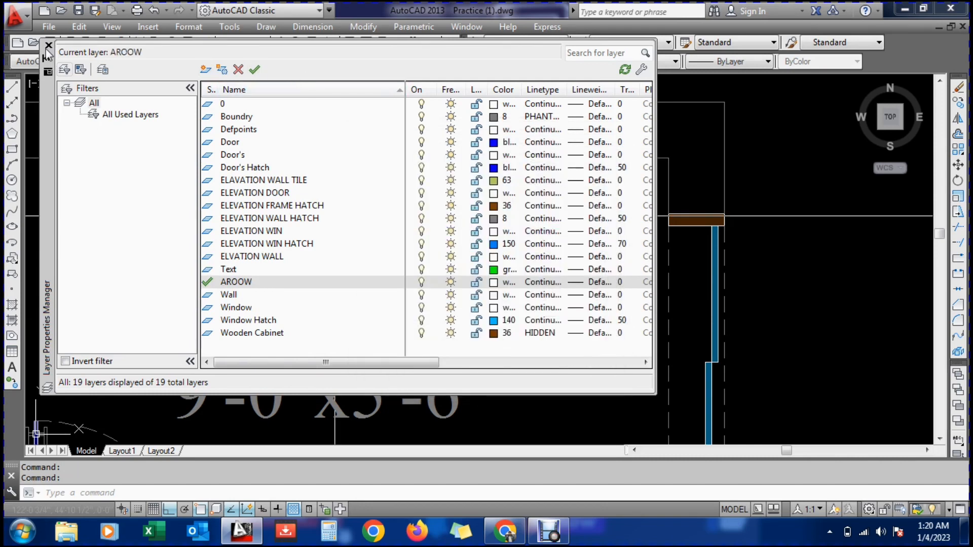
{"action": "left_click", "coordinate": [48, 41]}
Draw a small upward-pointing triangle as a polyline above the BATHROOM-1 room name in the plan
{"action": "scroll", "coordinate": [305, 220], "scroll_direction": "down", "scroll_amount": 1}
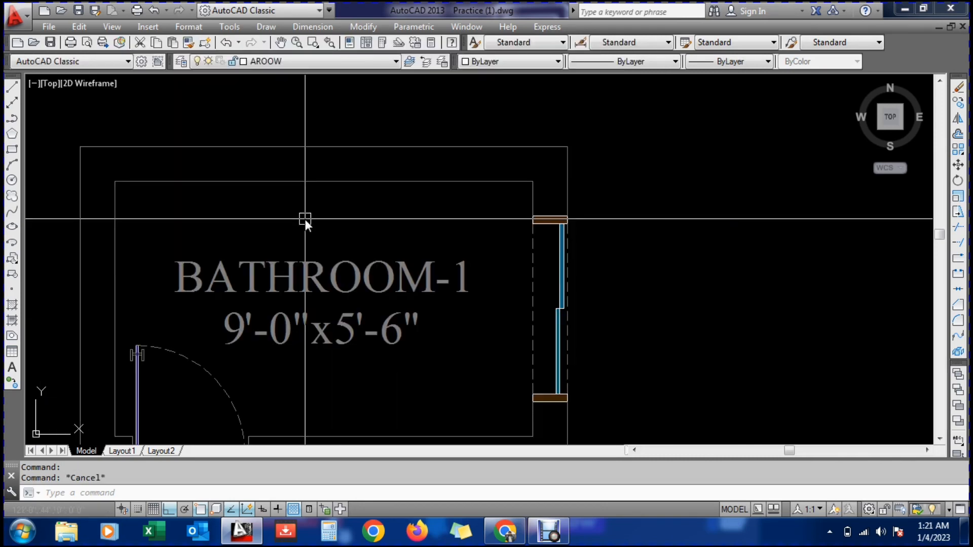
{"action": "type", "text": "L"}
{"action": "key", "text": "Return"}
{"action": "left_click", "coordinate": [319, 204]}
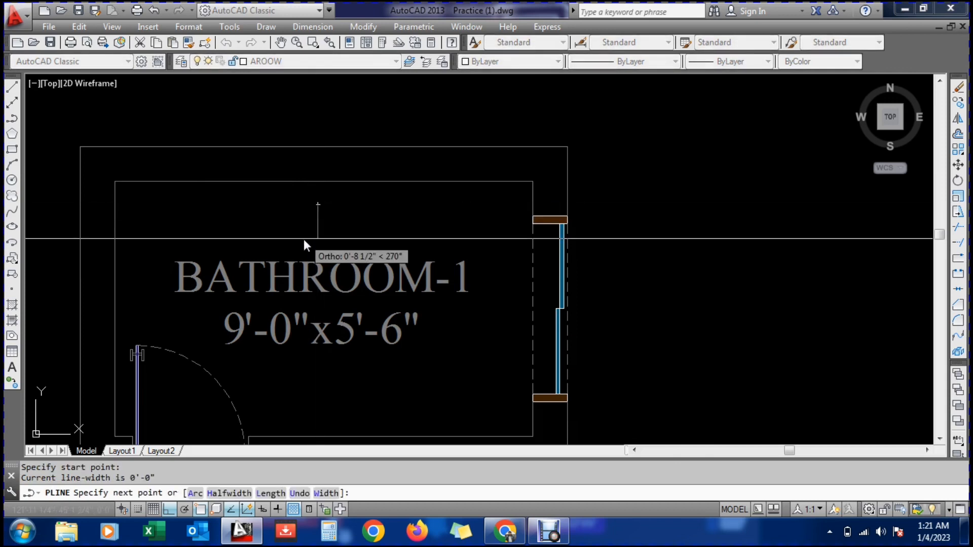
{"action": "scroll", "coordinate": [304, 240], "scroll_direction": "up", "scroll_amount": 3}
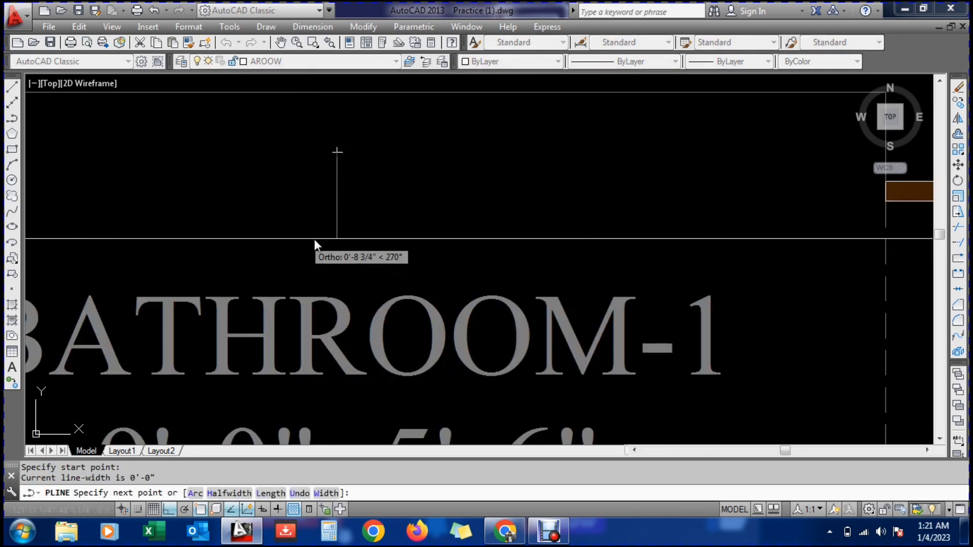
{"action": "left_click", "coordinate": [303, 196]}
{"action": "left_click", "coordinate": [377, 199]}
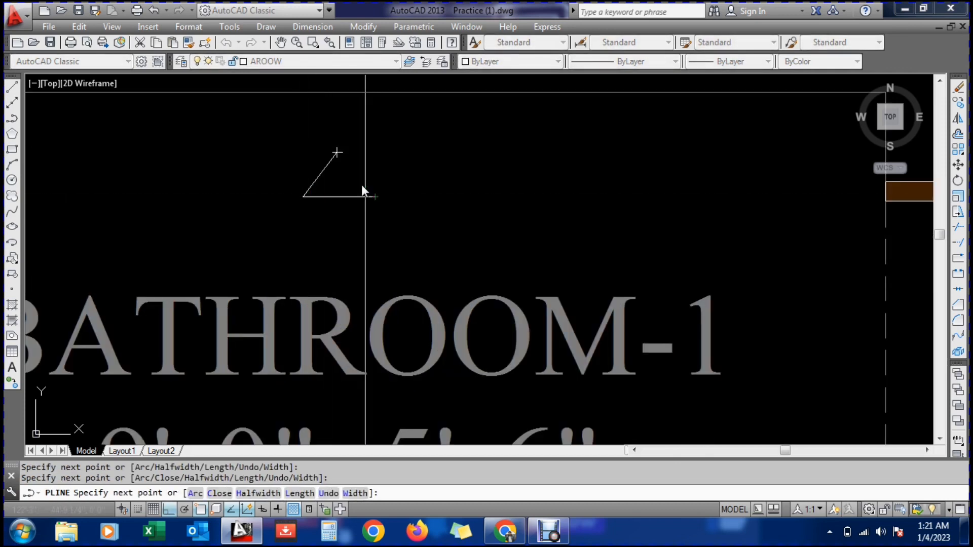
{"action": "left_click", "coordinate": [338, 156]}
{"action": "key", "text": "Escape"}
{"action": "key", "text": "Escape"}
Copy the WALL-A label from the elevation to just beneath the triangular arrow in the bathroom plan
{"action": "scroll", "coordinate": [299, 252], "scroll_direction": "down", "scroll_amount": 2}
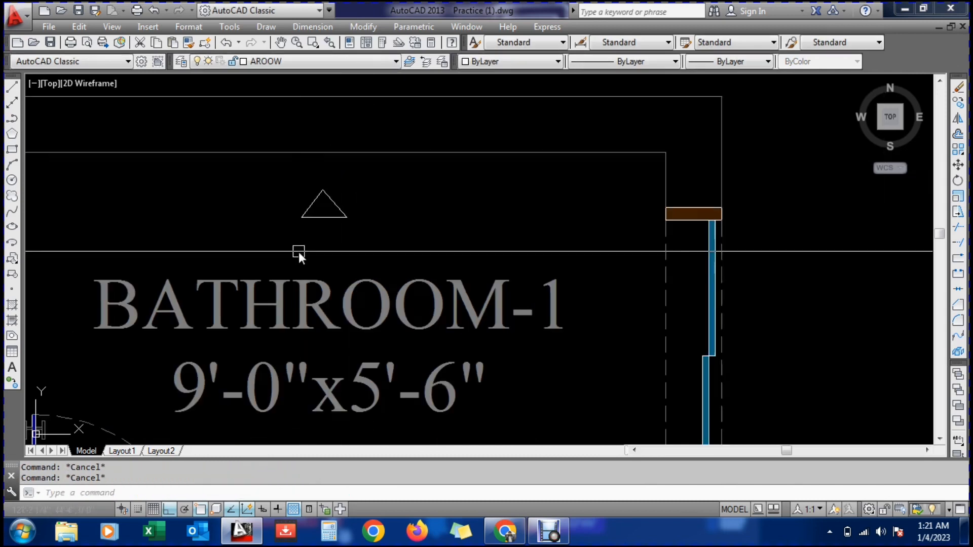
{"action": "type", "text": "co"}
{"action": "key", "text": "Return"}
{"action": "scroll", "coordinate": [325, 248], "scroll_direction": "down", "scroll_amount": 6}
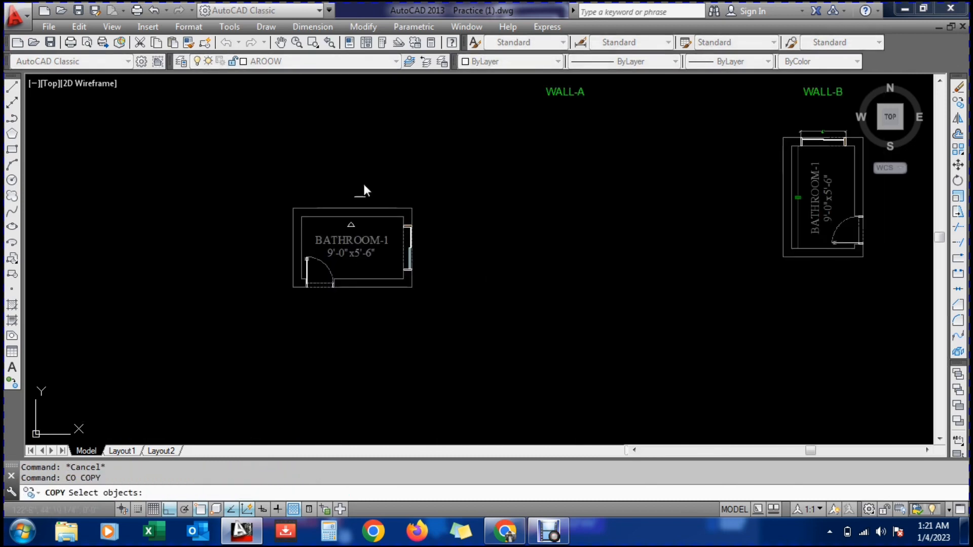
{"action": "left_click", "coordinate": [564, 92]}
{"action": "key", "text": "Return"}
{"action": "left_click", "coordinate": [565, 88]}
{"action": "scroll", "coordinate": [304, 253], "scroll_direction": "up", "scroll_amount": 3}
{"action": "key", "text": "F8"}
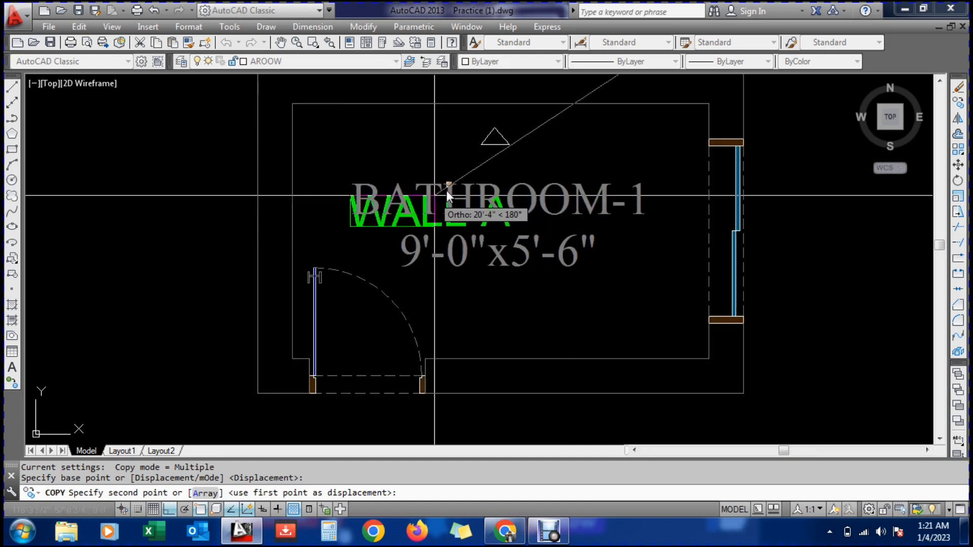
{"action": "scroll", "coordinate": [507, 164], "scroll_direction": "up", "scroll_amount": 1}
{"action": "left_click", "coordinate": [503, 145]}
{"action": "key", "text": "Escape"}
Change the copied WALL-A label in the plan to A
{"action": "type", "text": "ed"}
{"action": "key", "text": "Return"}
{"action": "left_click", "coordinate": [495, 166]}
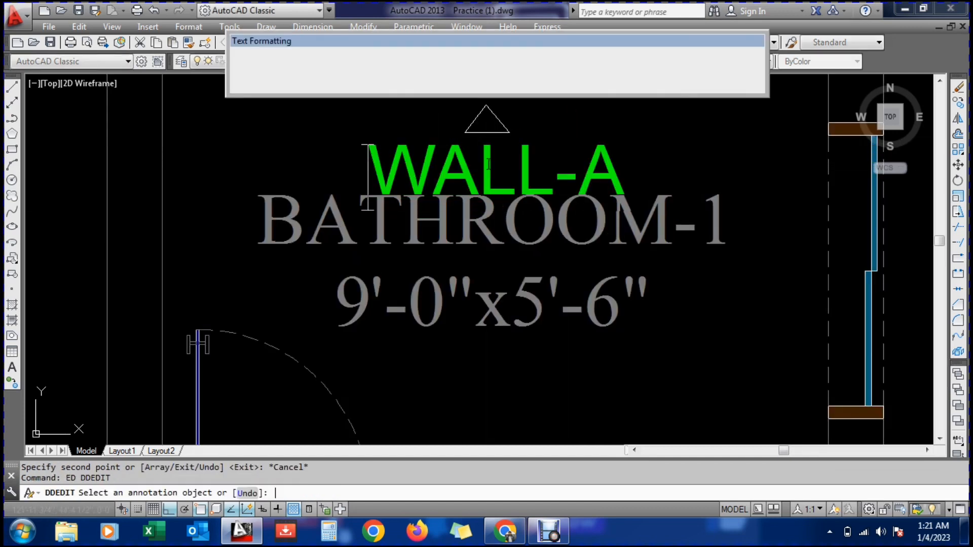
{"action": "left_click_drag", "start_coordinate": [624, 170], "coordinate": [367, 169]}
{"action": "type", "text": "A"}
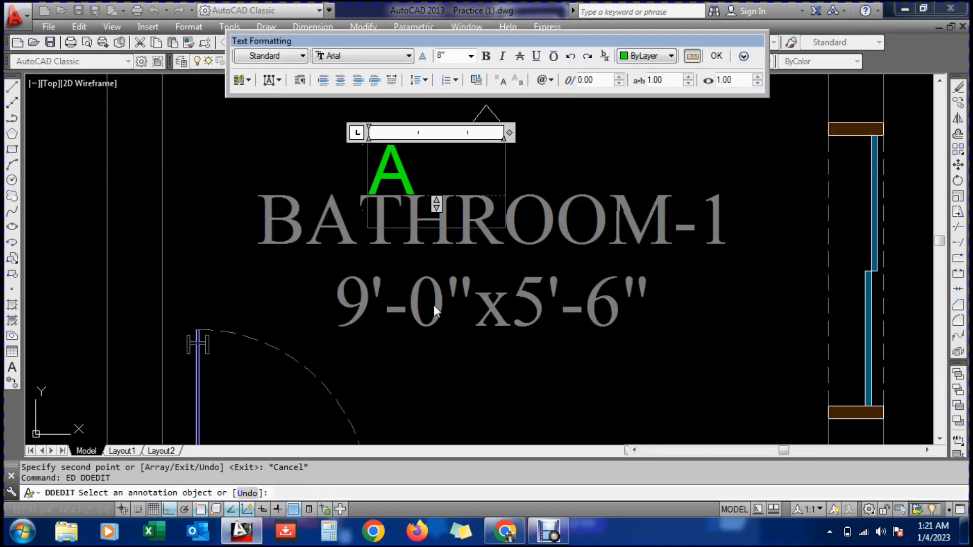
{"action": "left_click", "coordinate": [488, 367]}
{"action": "key", "text": "Escape"}
Move the letter A horizontally to centre it beneath the triangular arrow
{"action": "type", "text": "m"}
{"action": "key", "text": "Return"}
{"action": "left_click", "coordinate": [386, 157]}
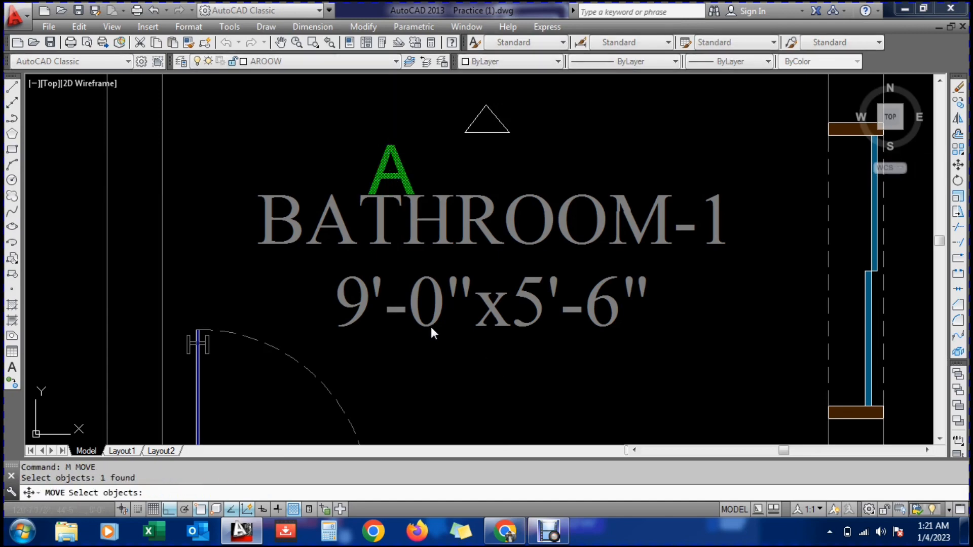
{"action": "key", "text": "Return"}
{"action": "left_click", "coordinate": [484, 437]}
{"action": "left_click", "coordinate": [578, 435]}
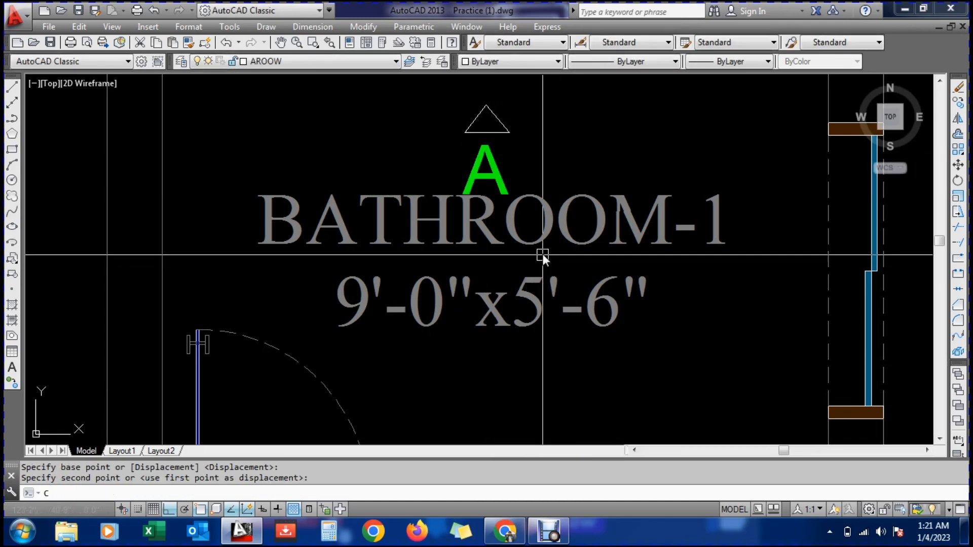
Copy the triangular arrow and its letter A to the side of the room next to the window wall
{"action": "type", "text": "co"}
{"action": "key", "text": "Return"}
{"action": "left_click", "coordinate": [421, 76]}
{"action": "left_click", "coordinate": [564, 238]}
{"action": "key", "text": "Return"}
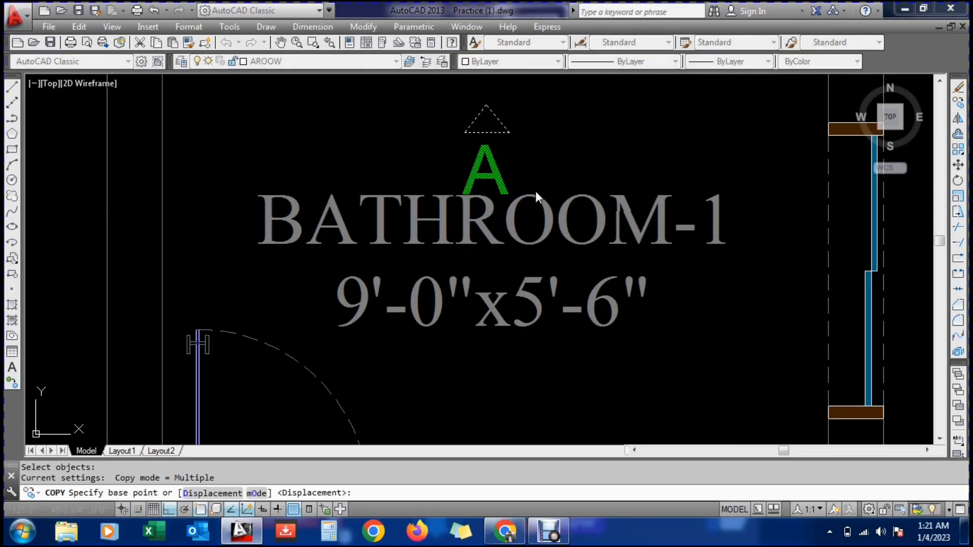
{"action": "left_click", "coordinate": [462, 193]}
{"action": "scroll", "coordinate": [640, 227], "scroll_direction": "down", "scroll_amount": 4}
{"action": "scroll", "coordinate": [601, 233], "scroll_direction": "up", "scroll_amount": 4}
{"action": "key", "text": "F8"}
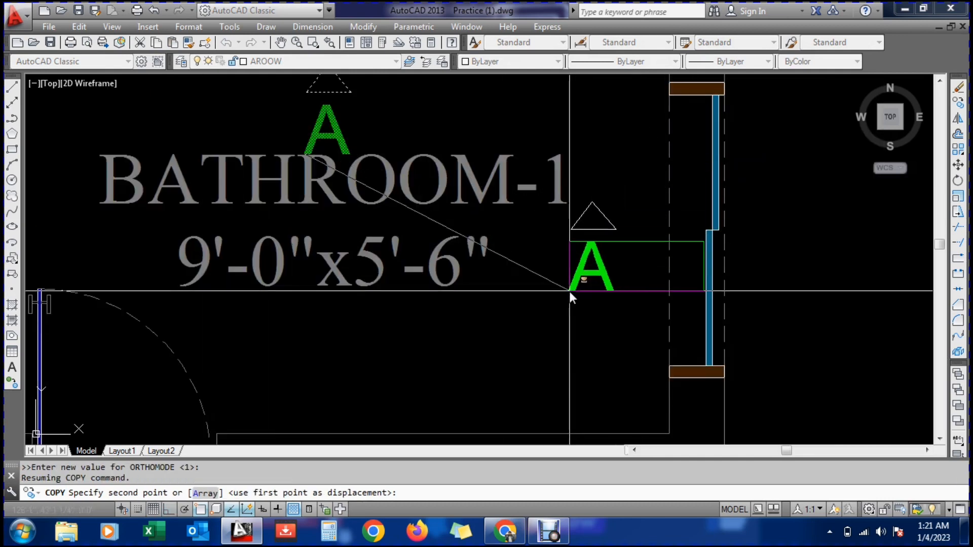
{"action": "left_click", "coordinate": [556, 271]}
{"action": "key", "text": "Escape"}
{"action": "key", "text": "Escape"}
Rotate the copied triangle so that it points towards the window wall
{"action": "type", "text": "co"}
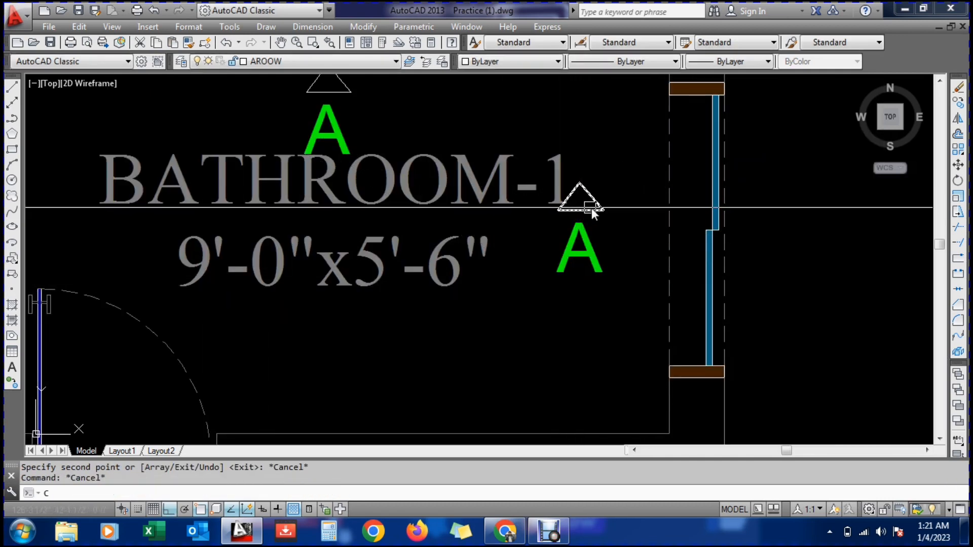
{"action": "key", "text": "Escape"}
{"action": "type", "text": "ro"}
{"action": "key", "text": "space"}
{"action": "left_click", "coordinate": [582, 154]}
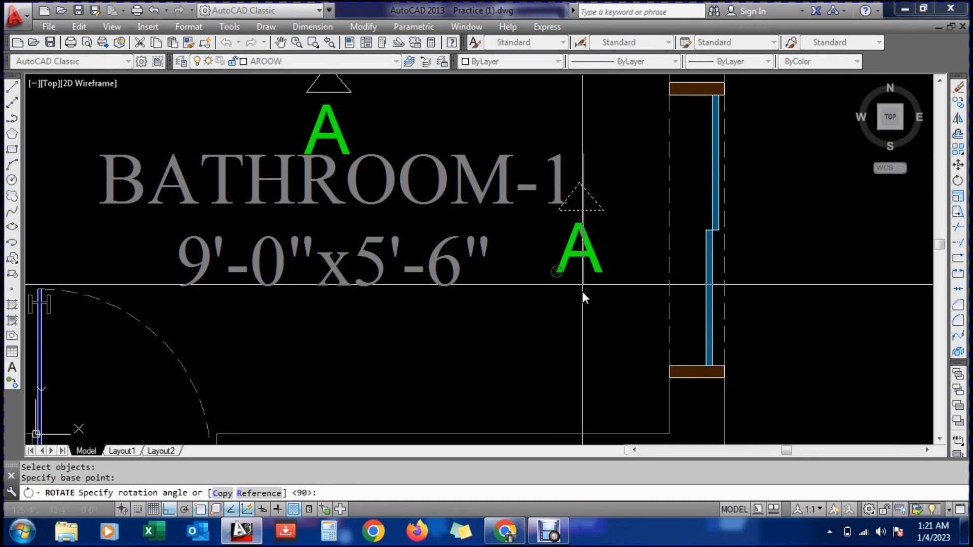
{"action": "left_click", "coordinate": [582, 351]}
{"action": "key", "text": "Escape"}
Move the rotated triangle between the copied letter A and the window wall, level with the letter
{"action": "type", "text": "m"}
{"action": "key", "text": "space"}
{"action": "left_click", "coordinate": [549, 143]}
{"action": "key", "text": "space"}
{"action": "left_click", "coordinate": [537, 154]}
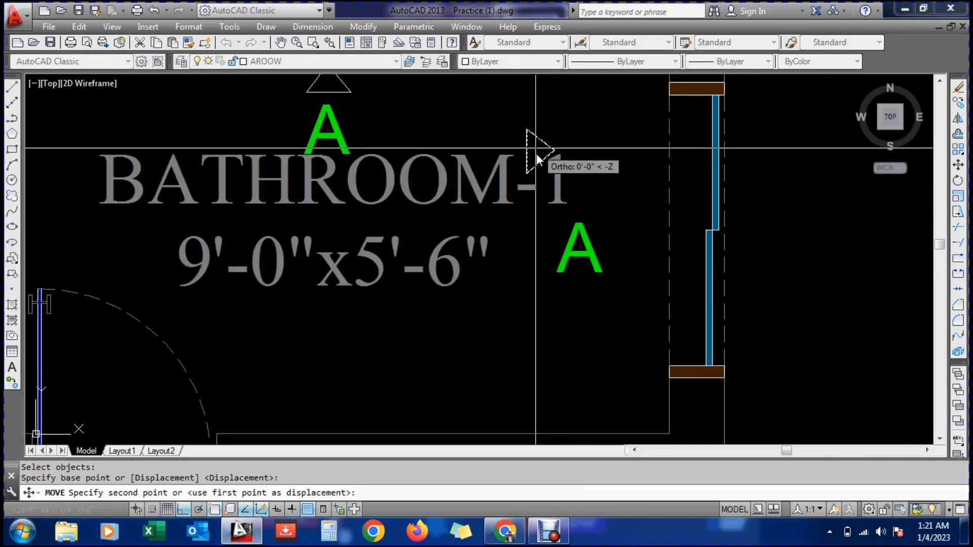
{"action": "scroll", "coordinate": [536, 153], "scroll_direction": "up", "scroll_amount": 2}
{"action": "left_click", "coordinate": [686, 310]}
{"action": "key", "text": "Escape"}
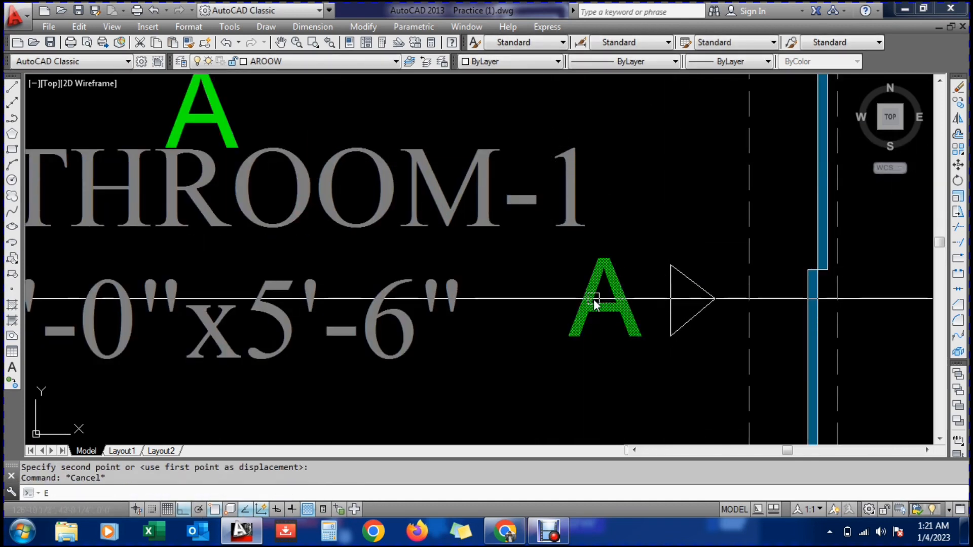
Change the letter beside the window wall's triangle to B
{"action": "type", "text": "ed"}
{"action": "key", "text": "space"}
{"action": "left_click", "coordinate": [597, 303]}
{"action": "type", "text": "B"}
{"action": "left_click", "coordinate": [521, 291]}
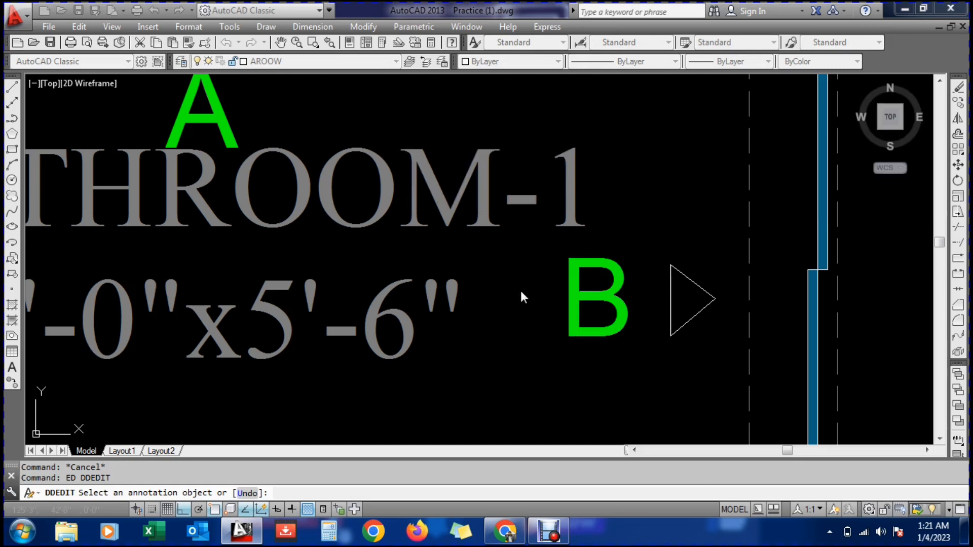
{"action": "scroll", "coordinate": [528, 291], "scroll_direction": "down", "scroll_amount": 3}
{"action": "key", "text": "Escape"}
{"action": "type", "text": "C"}
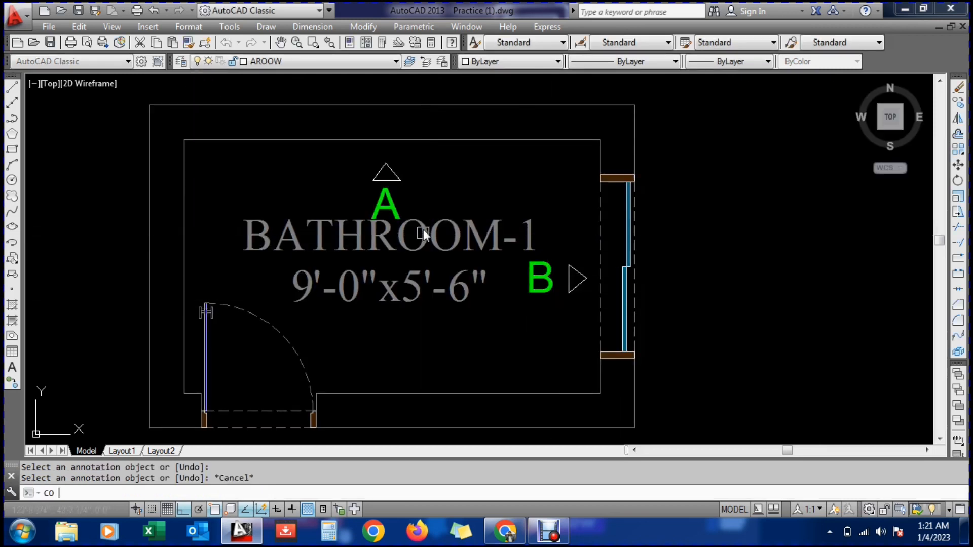
{"action": "type", "text": "o"}
{"action": "key", "text": "space"}
{"action": "key", "text": "Escape"}
Mirror wall A's triangle about the room's horizontal centreline towards the door wall, keeping the original
{"action": "type", "text": "Mi"}
{"action": "key", "text": "space"}
{"action": "left_click", "coordinate": [390, 171]}
{"action": "key", "text": "space"}
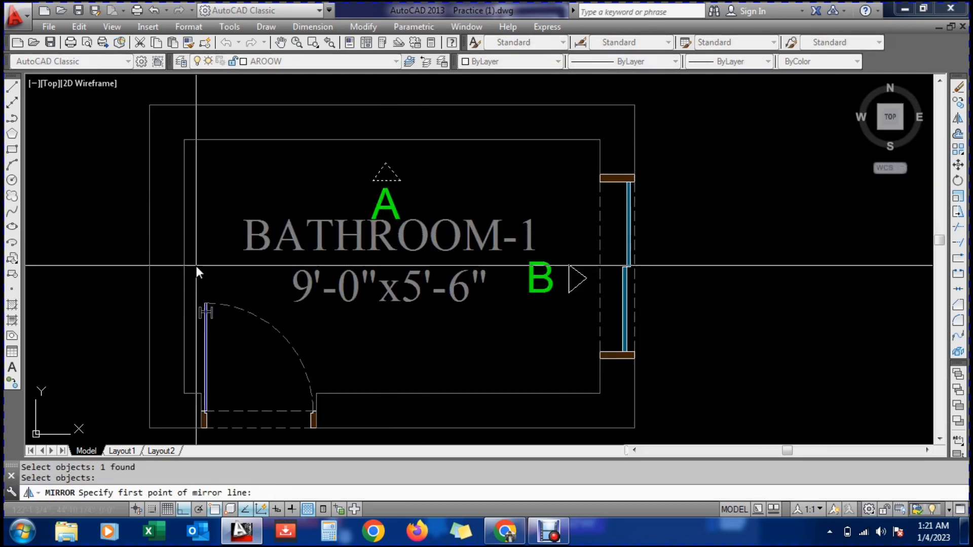
{"action": "left_click", "coordinate": [184, 267]}
{"action": "left_click", "coordinate": [65, 267]}
{"action": "key", "text": "Return"}
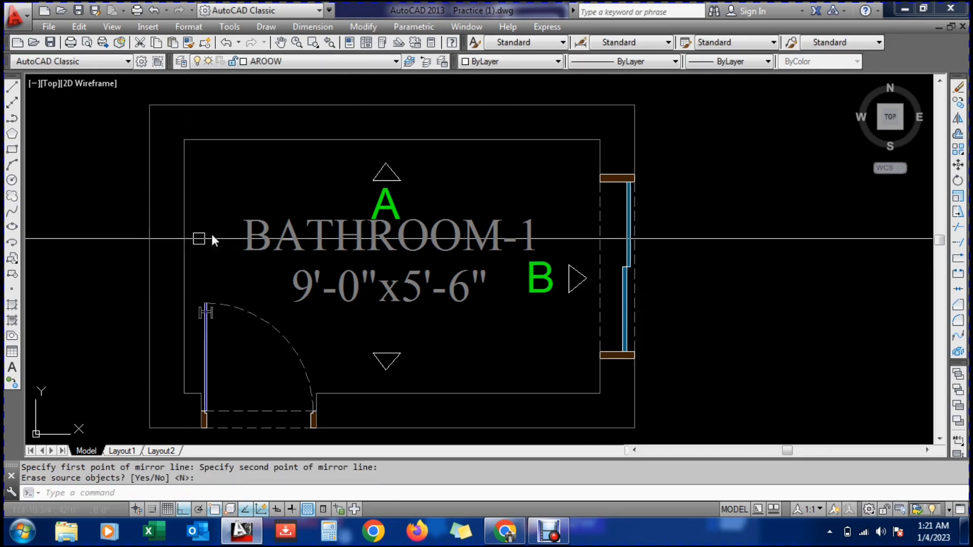
Copy the letter A straight down to just above the door wall's triangle
{"action": "type", "text": "co"}
{"action": "key", "text": "space"}
{"action": "left_click", "coordinate": [385, 205]}
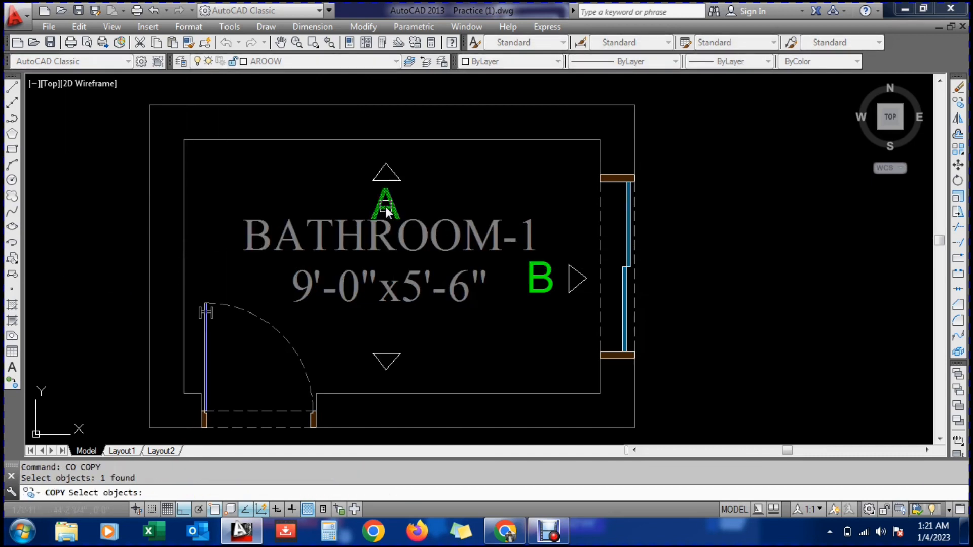
{"action": "key", "text": "Return"}
{"action": "left_click", "coordinate": [755, 186]}
{"action": "left_click", "coordinate": [756, 314]}
{"action": "key", "text": "Escape"}
Change the copied letter above the door wall's triangle to C
{"action": "type", "text": "ed"}
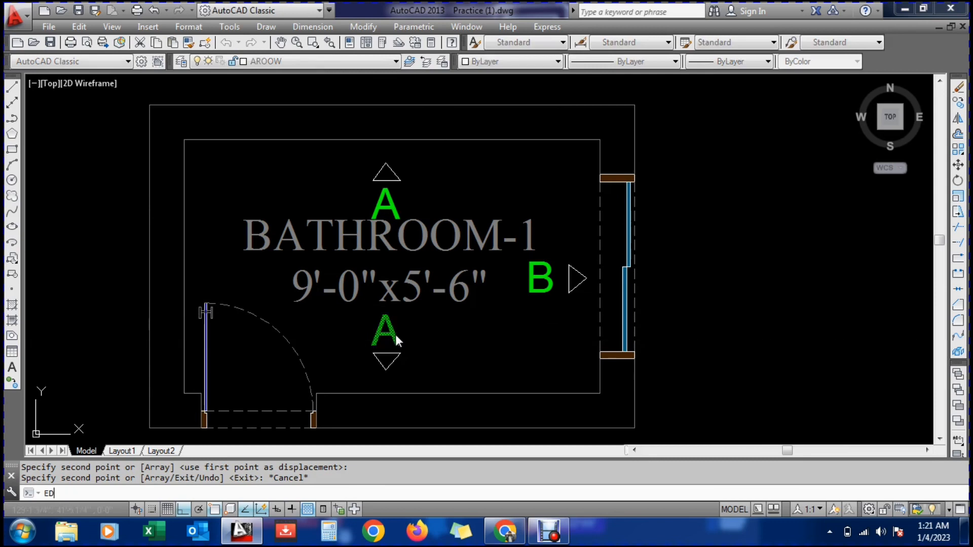
{"action": "key", "text": "space"}
{"action": "left_click", "coordinate": [395, 334]}
{"action": "type", "text": "C"}
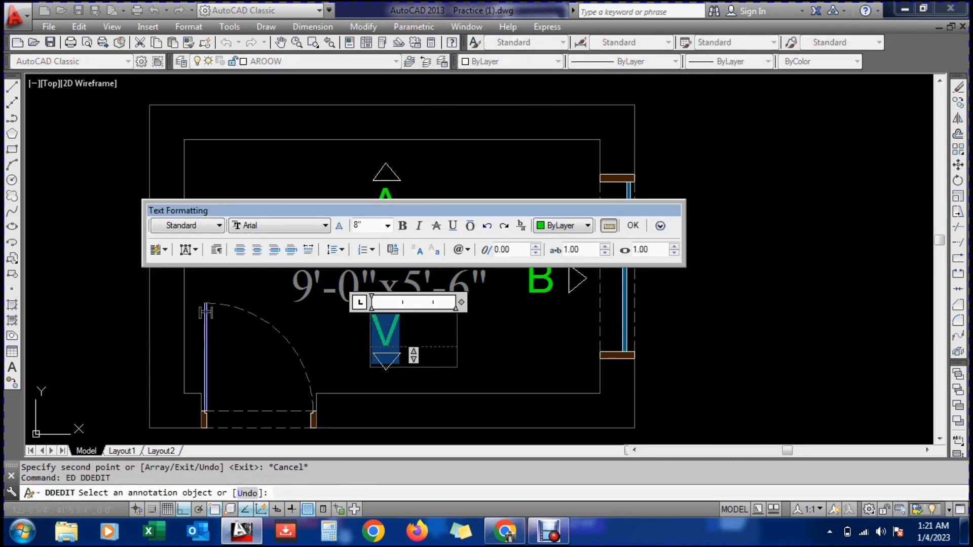
{"action": "left_click", "coordinate": [782, 330]}
{"action": "key", "text": "Escape"}
Mirror wall B's triangle about the room's vertical centreline to the opposite windowless wall, keeping the original
{"action": "type", "text": "mi"}
{"action": "key", "text": "space"}
{"action": "left_click", "coordinate": [576, 298]}
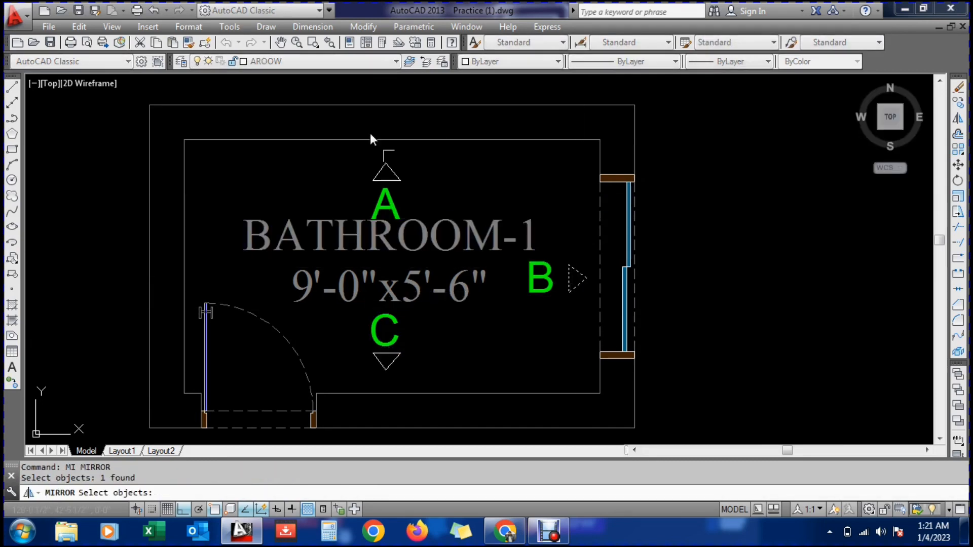
{"action": "key", "text": "Return"}
{"action": "left_click", "coordinate": [391, 140]}
{"action": "left_click", "coordinate": [390, 97]}
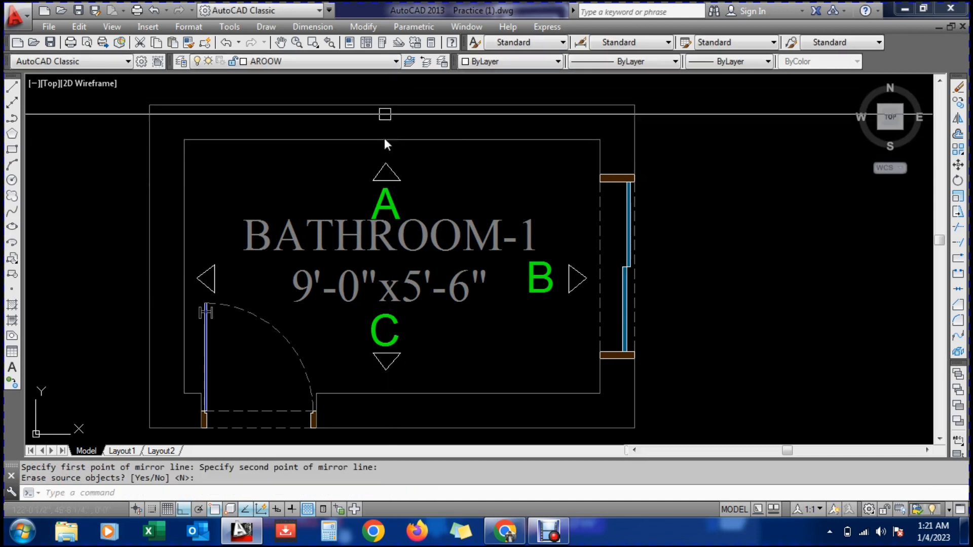
{"action": "key", "text": "Return"}
Copy the letter B horizontally to beside the triangle at the narrow windowless wall
{"action": "type", "text": "co"}
{"action": "key", "text": "space"}
{"action": "left_click", "coordinate": [556, 287]}
{"action": "key", "text": "Return"}
{"action": "left_click", "coordinate": [536, 283]}
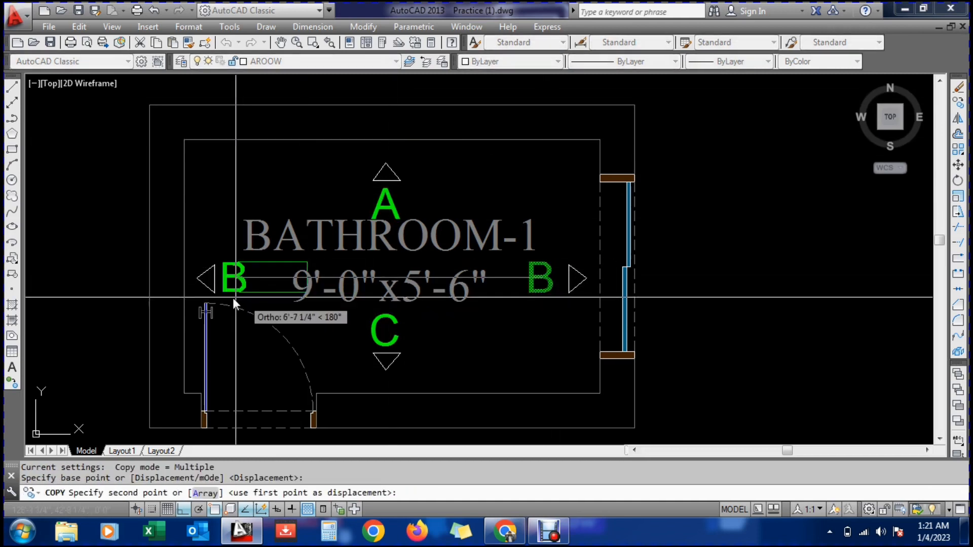
{"action": "left_click", "coordinate": [231, 274]}
{"action": "key", "text": "Escape"}
Change the copied letter beside the narrow windowless wall's triangle to D
{"action": "type", "text": "ed"}
{"action": "key", "text": "space"}
{"action": "left_click", "coordinate": [232, 274]}
{"action": "double_click", "coordinate": [229, 273]}
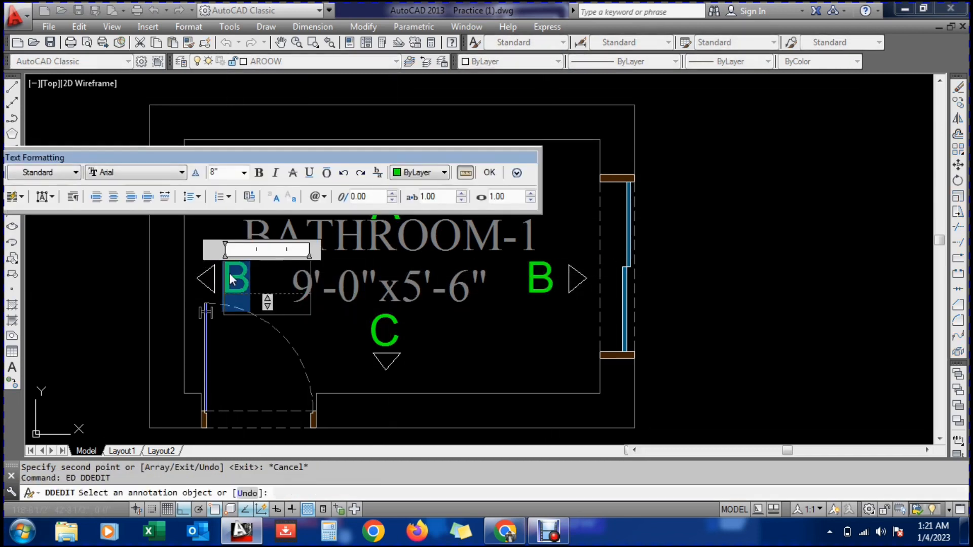
{"action": "type", "text": "D"}
{"action": "left_click", "coordinate": [461, 337]}
{"action": "scroll", "coordinate": [460, 337], "scroll_direction": "down", "scroll_amount": 5}
{"action": "scroll", "coordinate": [436, 354], "scroll_direction": "up", "scroll_amount": 3}
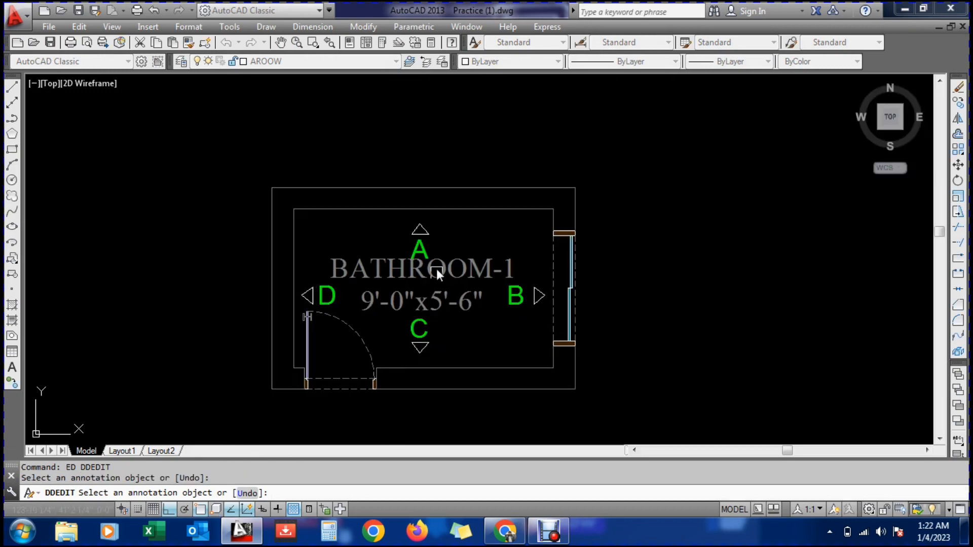
Compare the wall markers A to D in the bathroom plan with the elevations WALL-A to WALL-D
{"action": "scroll", "coordinate": [425, 238], "scroll_direction": "up", "scroll_amount": 2}
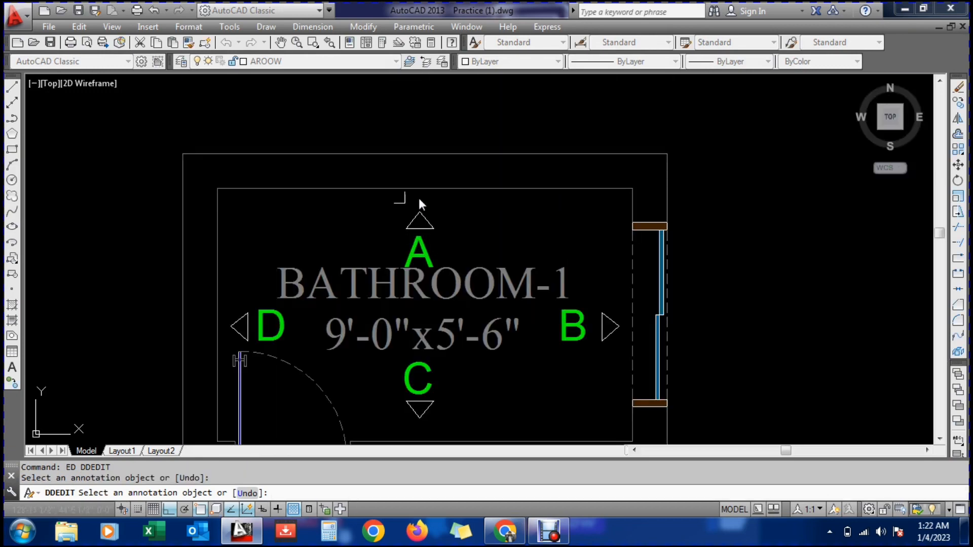
{"action": "scroll", "coordinate": [393, 273], "scroll_direction": "down", "scroll_amount": 10}
{"action": "scroll", "coordinate": [499, 185], "scroll_direction": "up", "scroll_amount": 6}
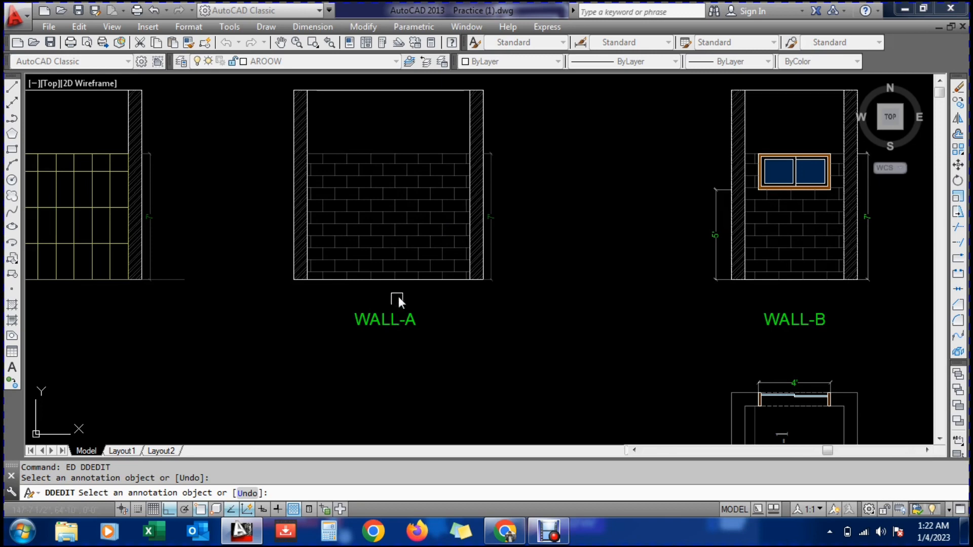
{"action": "scroll", "coordinate": [398, 296], "scroll_direction": "down", "scroll_amount": 6}
{"action": "scroll", "coordinate": [324, 397], "scroll_direction": "up", "scroll_amount": 8}
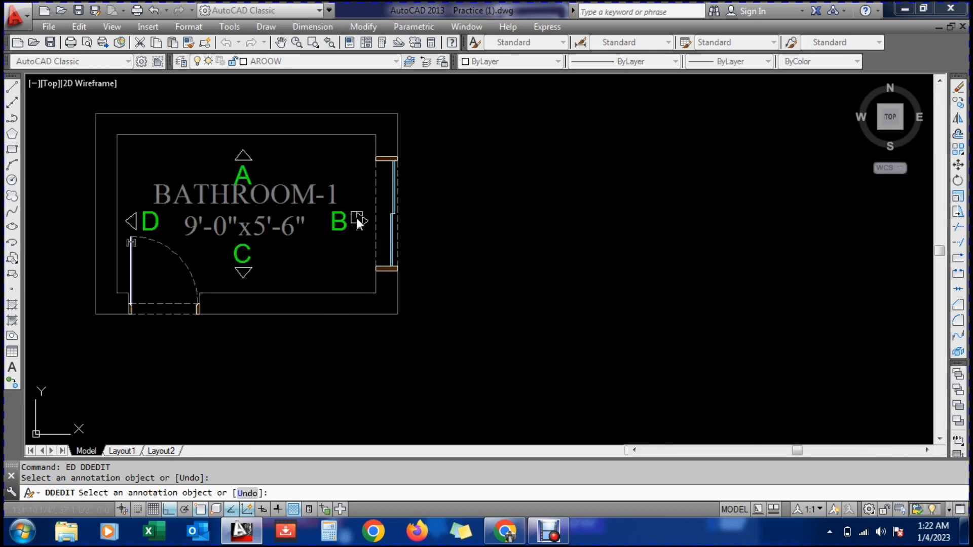
{"action": "scroll", "coordinate": [302, 259], "scroll_direction": "down", "scroll_amount": 8}
{"action": "scroll", "coordinate": [482, 182], "scroll_direction": "up", "scroll_amount": 8}
{"action": "scroll", "coordinate": [479, 302], "scroll_direction": "down", "scroll_amount": 8}
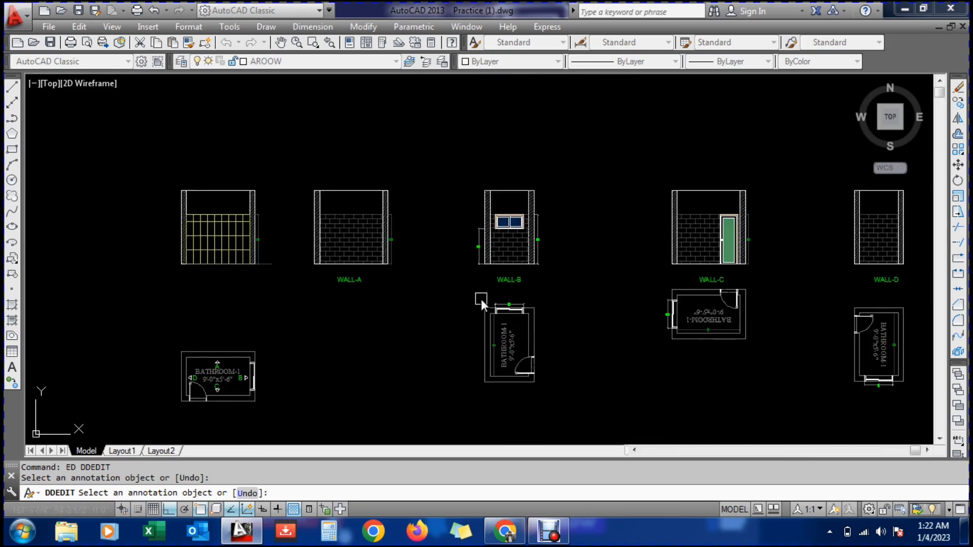
{"action": "scroll", "coordinate": [536, 252], "scroll_direction": "up", "scroll_amount": 8}
{"action": "scroll", "coordinate": [421, 272], "scroll_direction": "down", "scroll_amount": 4}
{"action": "scroll", "coordinate": [569, 277], "scroll_direction": "down", "scroll_amount": 6}
{"action": "scroll", "coordinate": [579, 293], "scroll_direction": "up", "scroll_amount": 8}
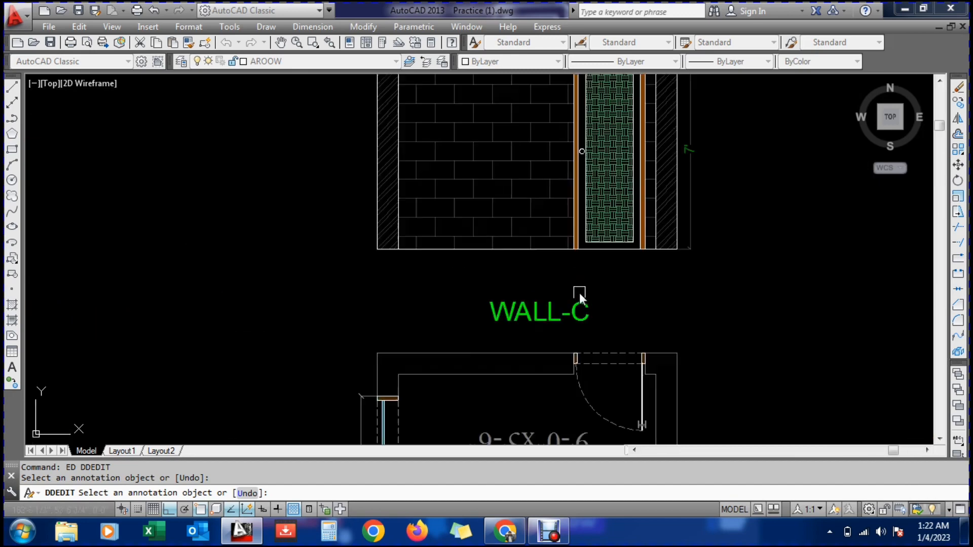
{"action": "scroll", "coordinate": [579, 293], "scroll_direction": "down", "scroll_amount": 10}
{"action": "scroll", "coordinate": [283, 364], "scroll_direction": "up", "scroll_amount": 10}
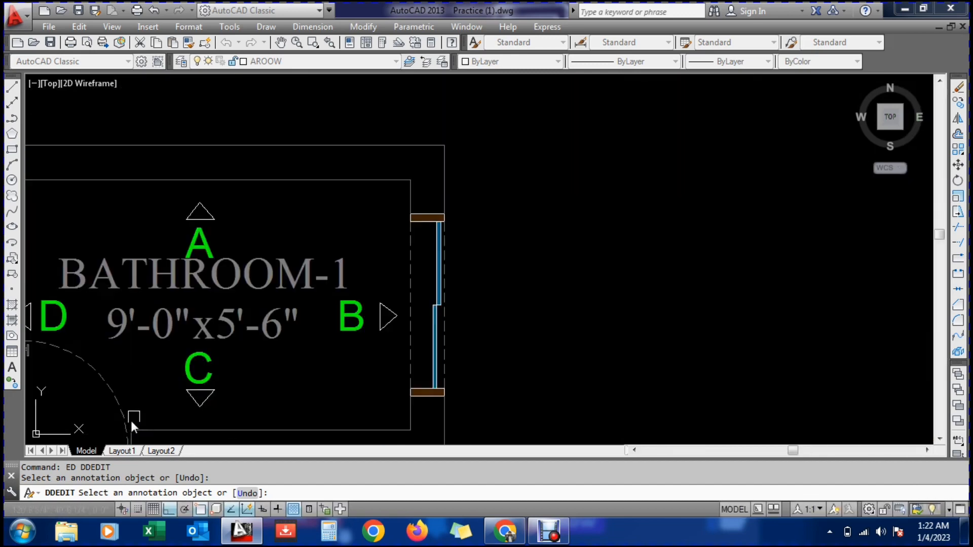
{"action": "scroll", "coordinate": [504, 372], "scroll_direction": "down", "scroll_amount": 5}
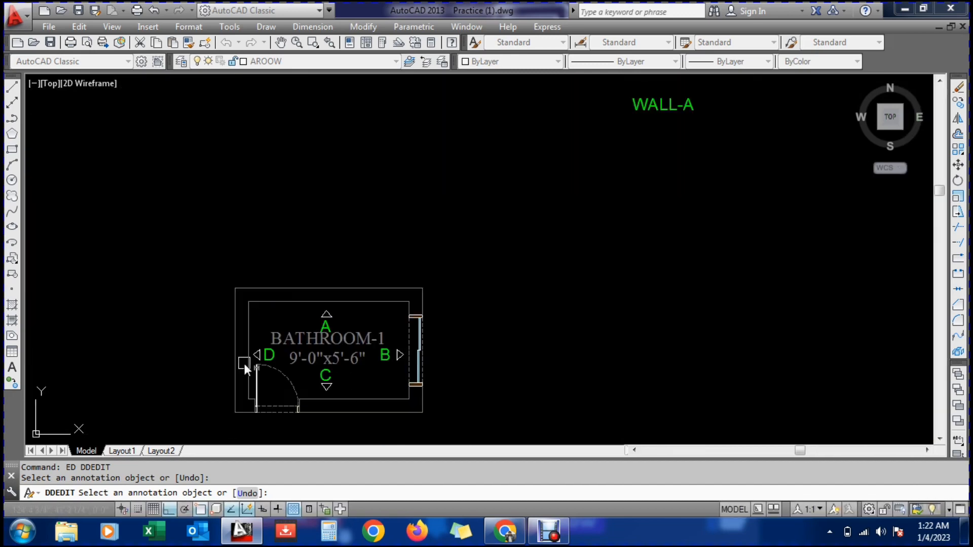
{"action": "scroll", "coordinate": [248, 365], "scroll_direction": "up", "scroll_amount": 4}
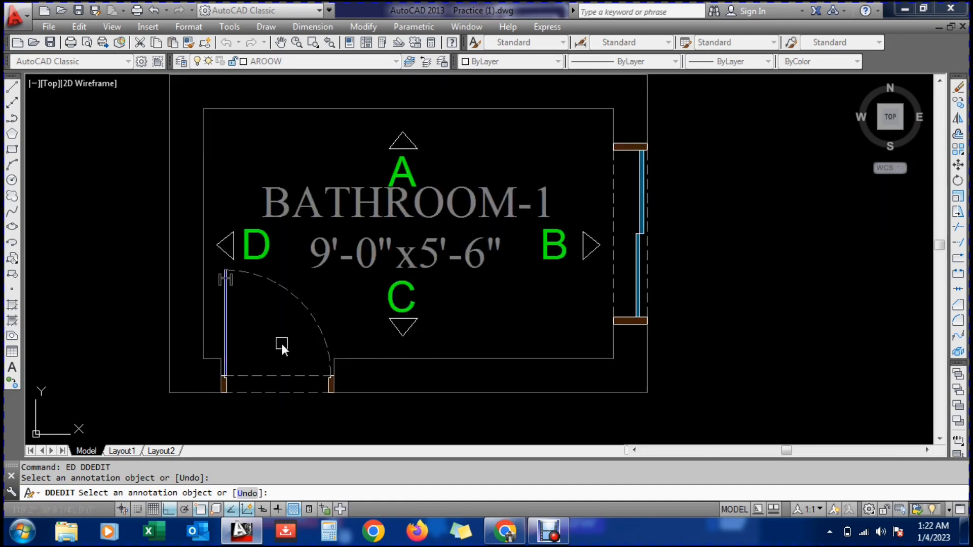
{"action": "scroll", "coordinate": [281, 341], "scroll_direction": "down", "scroll_amount": 7}
{"action": "scroll", "coordinate": [841, 254], "scroll_direction": "down", "scroll_amount": 3}
{"action": "scroll", "coordinate": [846, 236], "scroll_direction": "up", "scroll_amount": 5}
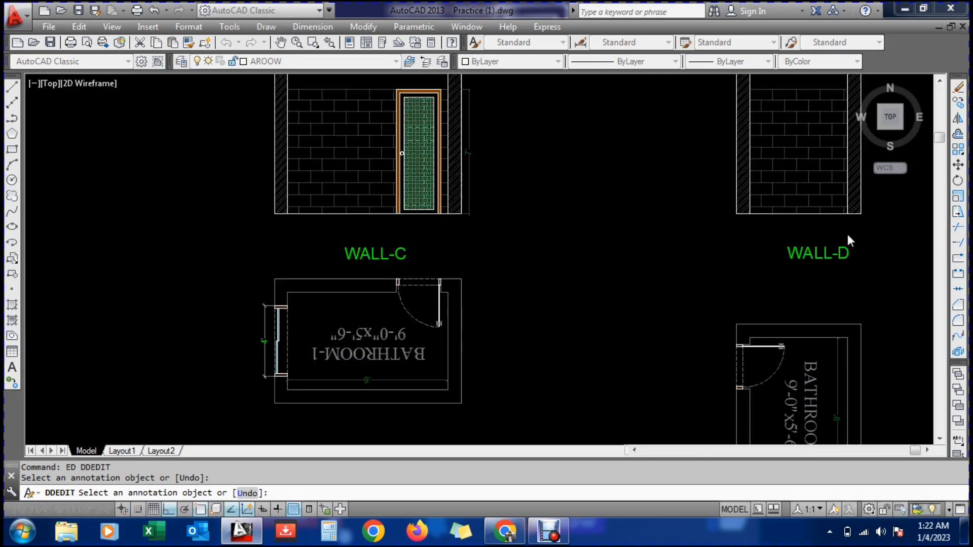
{"action": "scroll", "coordinate": [823, 278], "scroll_direction": "down", "scroll_amount": 5}
{"action": "scroll", "coordinate": [393, 349], "scroll_direction": "up", "scroll_amount": 2}
{"action": "scroll", "coordinate": [373, 226], "scroll_direction": "up", "scroll_amount": 5}
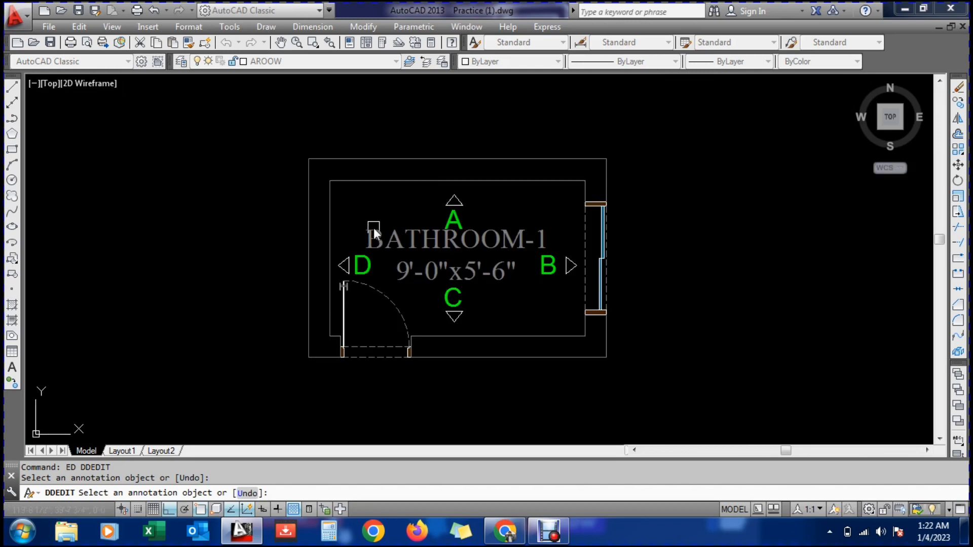
{"action": "scroll", "coordinate": [310, 335], "scroll_direction": "down", "scroll_amount": 7}
{"action": "scroll", "coordinate": [464, 236], "scroll_direction": "up", "scroll_amount": 8}
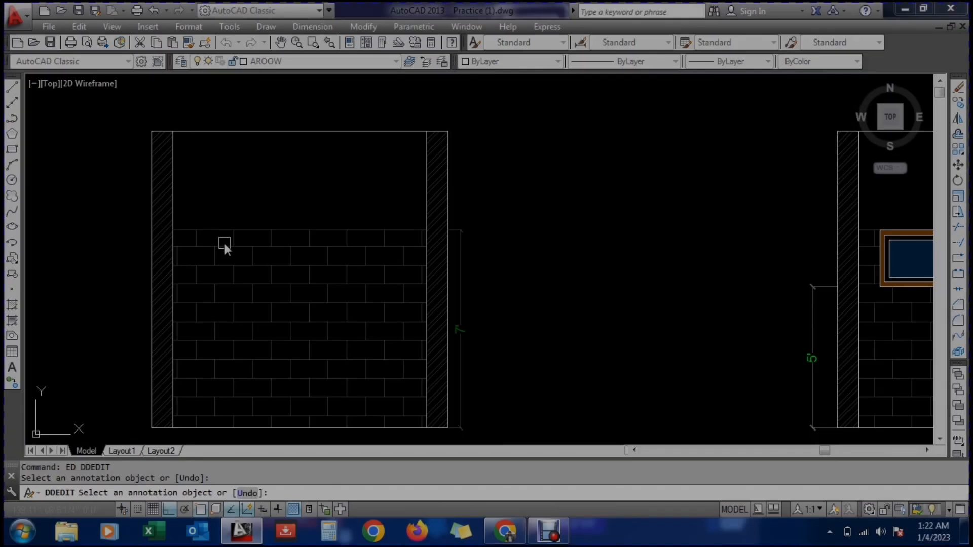
{"action": "type", "text": "dl"}
{"action": "key", "text": "Escape"}
{"action": "left_click", "coordinate": [243, 64]}
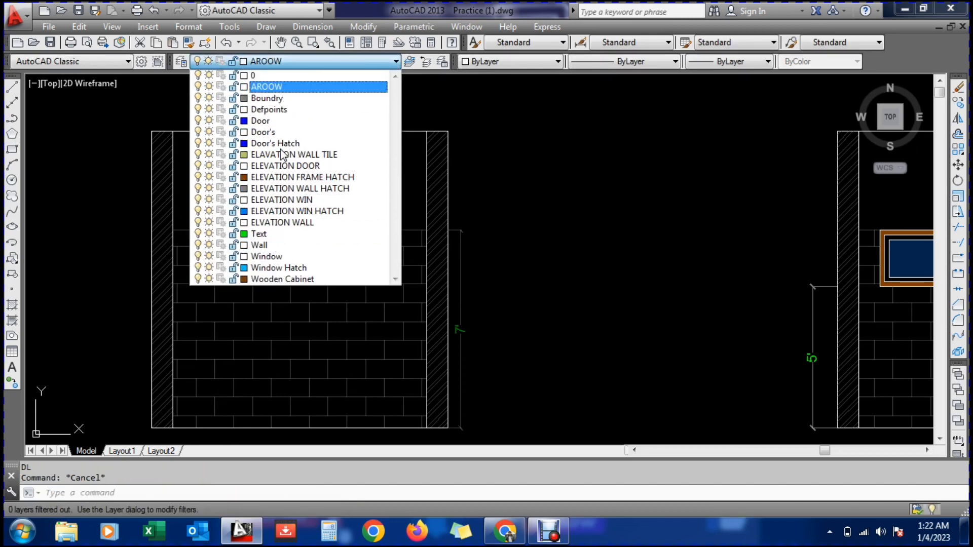
{"action": "key", "text": "Escape"}
Create a new layer DIM with the colour red and make it the current layer
{"action": "type", "text": "la"}
{"action": "key", "text": "Return"}
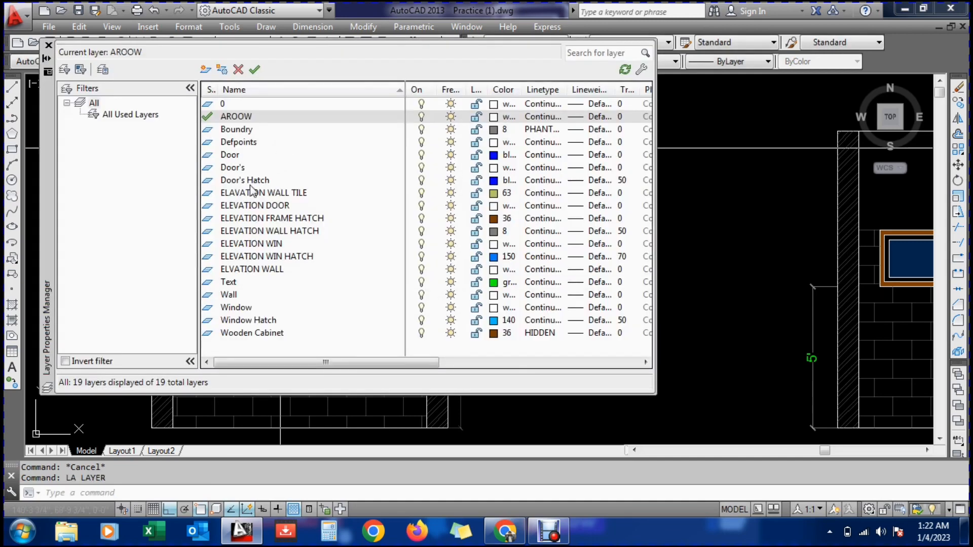
{"action": "double_click", "coordinate": [248, 167]}
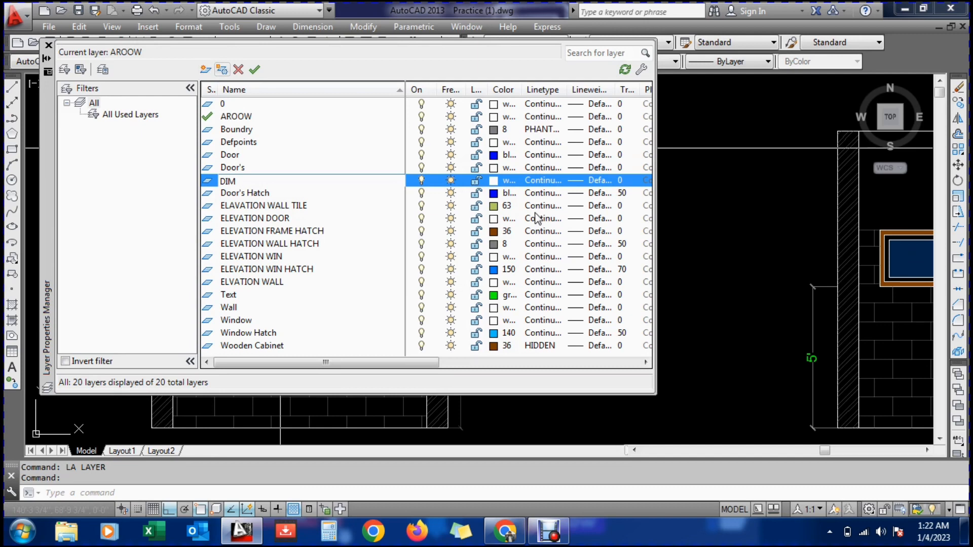
{"action": "left_click", "coordinate": [494, 182]}
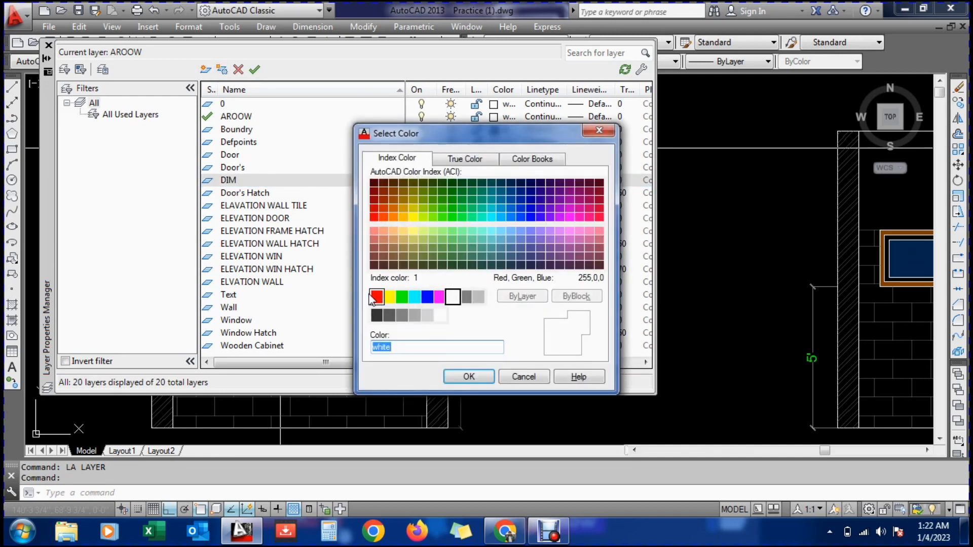
{"action": "left_click", "coordinate": [469, 377]}
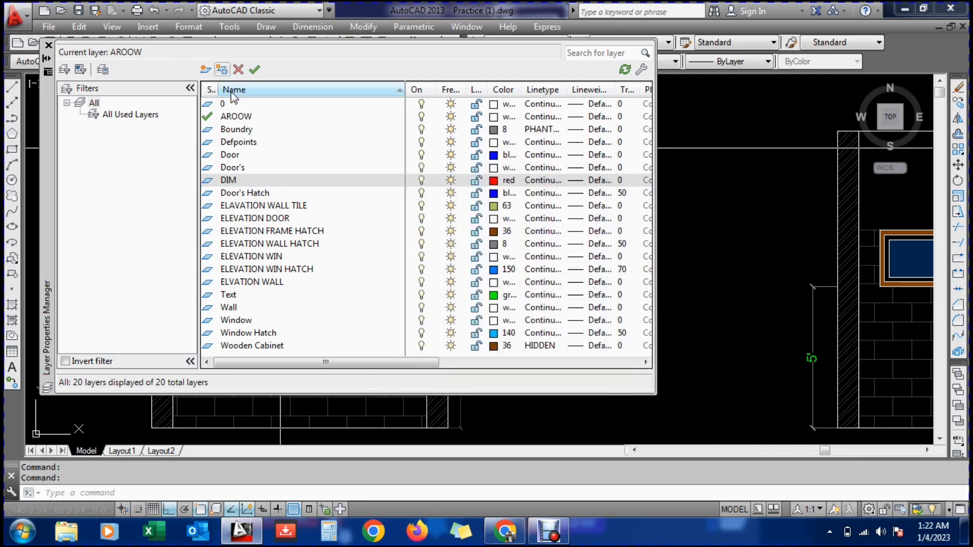
{"action": "double_click", "coordinate": [233, 181]}
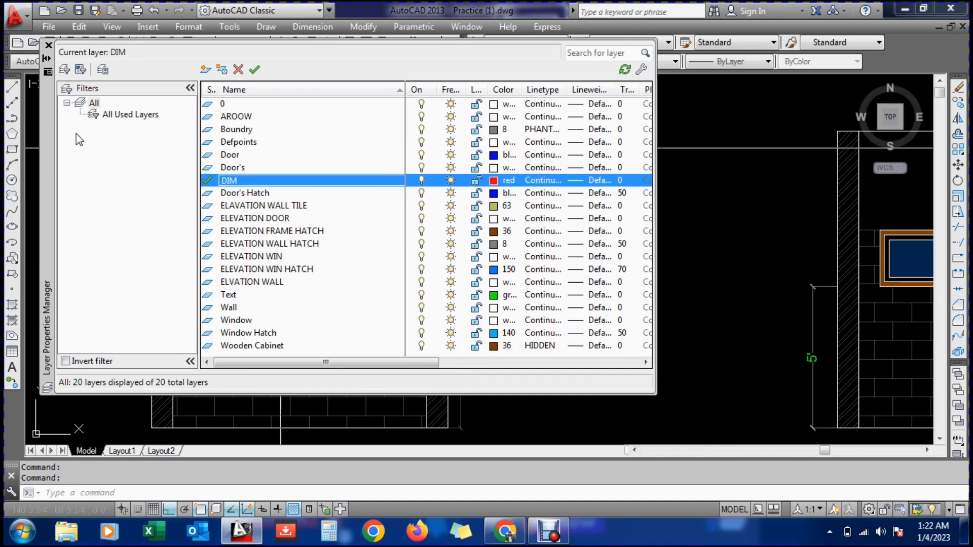
{"action": "left_click", "coordinate": [48, 45]}
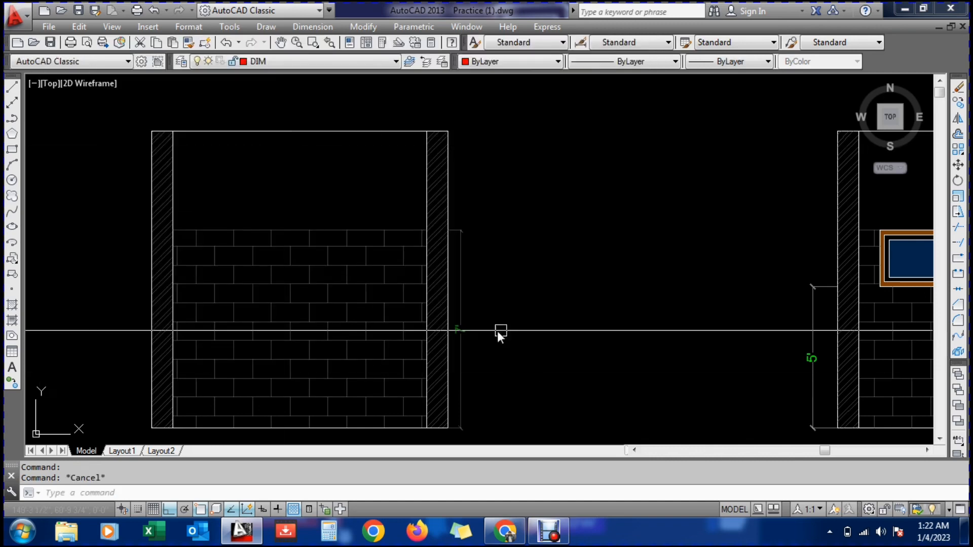
Erase the old tile-height dimension beside WALL-A and the old window sill-height dimension beside WALL-B
{"action": "type", "text": "e"}
{"action": "key", "text": "Return"}
{"action": "left_click", "coordinate": [461, 319]}
{"action": "key", "text": "Return"}
{"action": "type", "text": "e"}
{"action": "key", "text": "Return"}
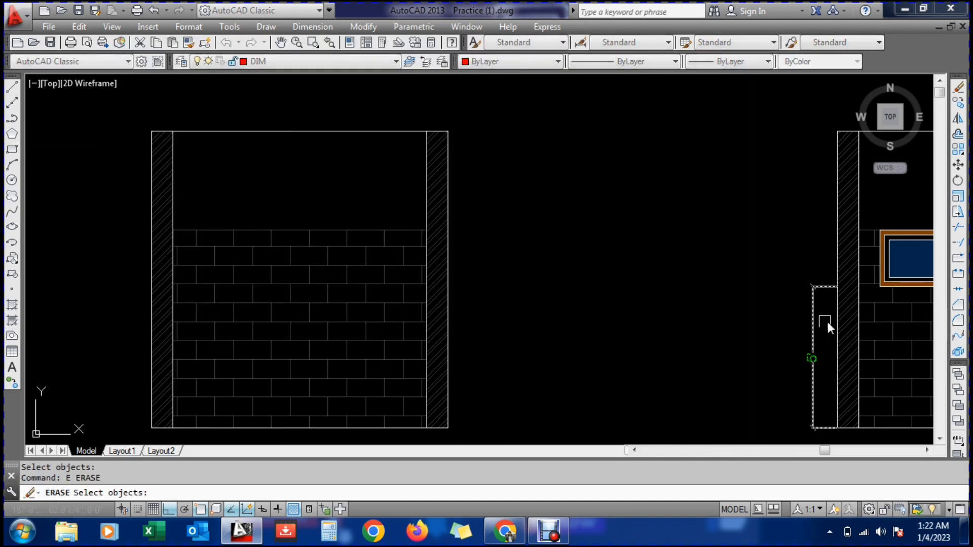
{"action": "left_click", "coordinate": [828, 323]}
{"action": "key", "text": "Return"}
Erase the old tile-height dimension to the right of the WALL-B elevation
{"action": "scroll", "coordinate": [367, 232], "scroll_direction": "down", "scroll_amount": 6}
{"action": "scroll", "coordinate": [574, 274], "scroll_direction": "up", "scroll_amount": 4}
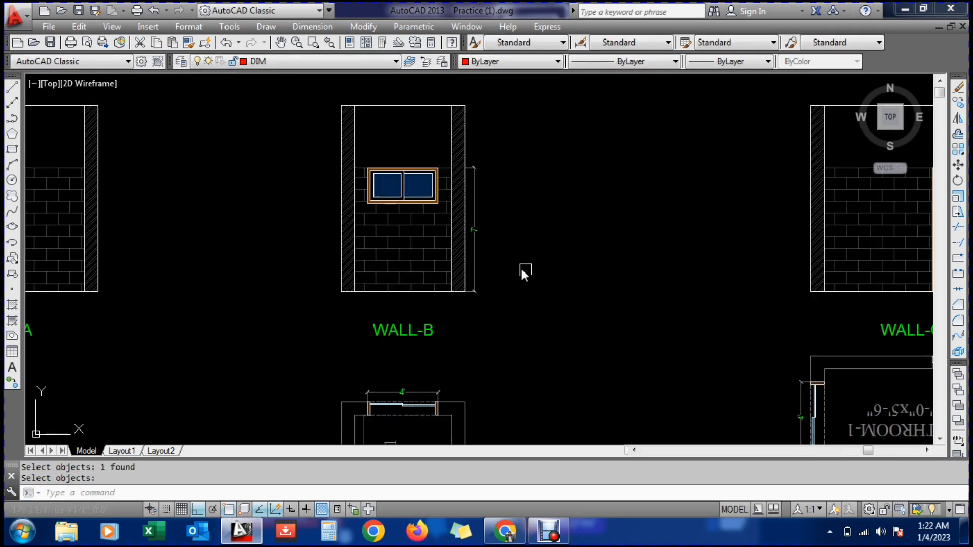
{"action": "type", "text": "e"}
{"action": "key", "text": "Return"}
{"action": "left_click", "coordinate": [476, 241]}
{"action": "key", "text": "Return"}
Erase the old tile-height dimension beside the WALL-C elevation
{"action": "scroll", "coordinate": [459, 247], "scroll_direction": "down", "scroll_amount": 6}
{"action": "scroll", "coordinate": [658, 279], "scroll_direction": "up", "scroll_amount": 8}
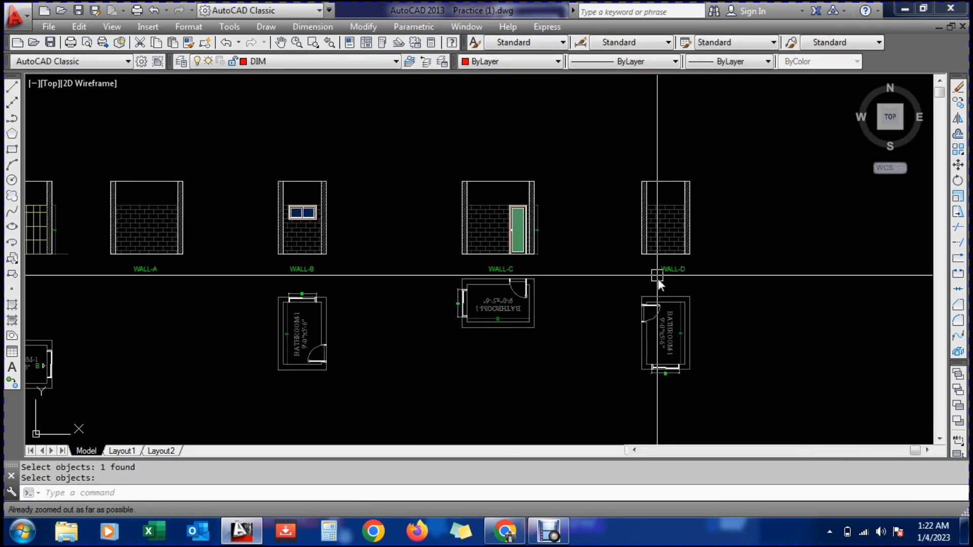
{"action": "type", "text": "e"}
{"action": "key", "text": "Return"}
{"action": "key", "text": "Return"}
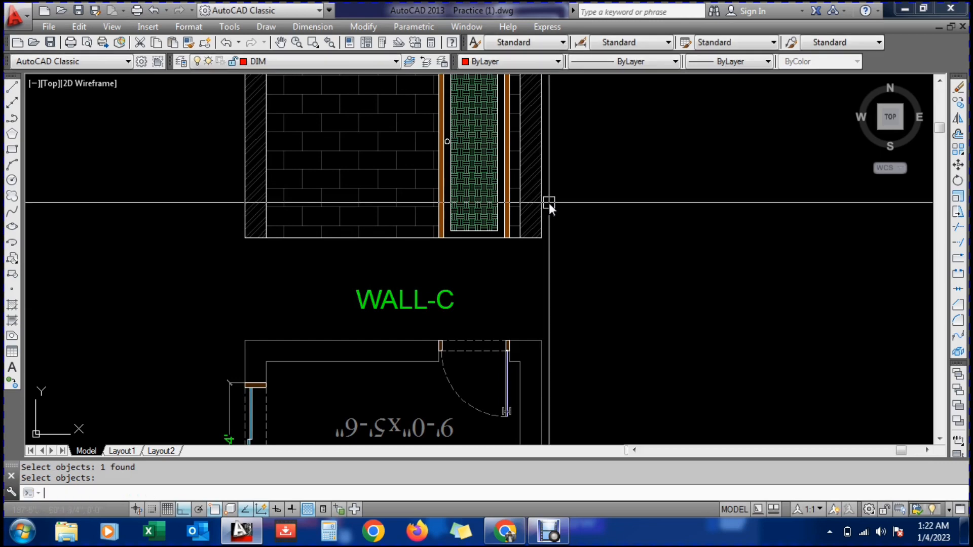
Add a vertical linear dimension for WALL-A's tile height, from floor line to top of tiles, outside its left wall
{"action": "scroll", "coordinate": [549, 203], "scroll_direction": "down", "scroll_amount": 7}
{"action": "scroll", "coordinate": [408, 238], "scroll_direction": "up", "scroll_amount": 4}
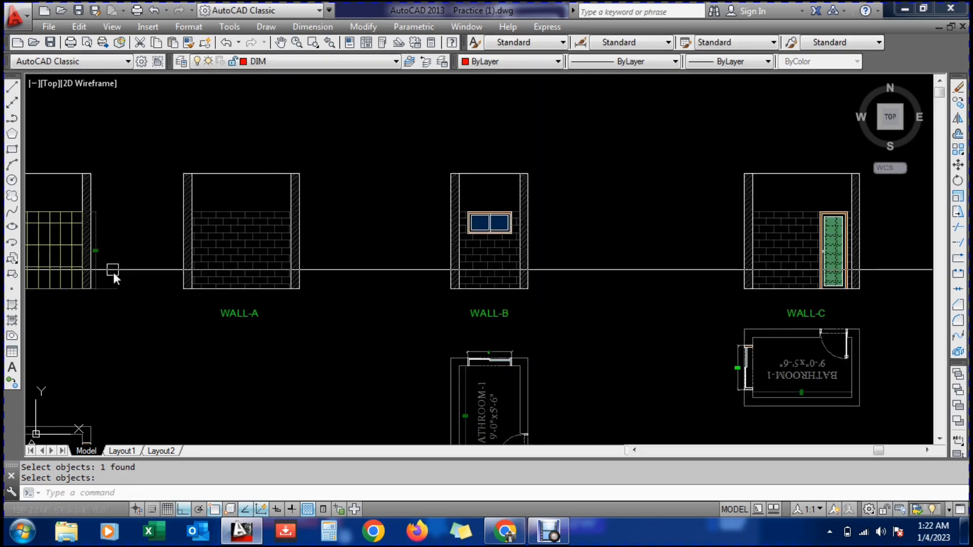
{"action": "scroll", "coordinate": [126, 269], "scroll_direction": "up", "scroll_amount": 4}
{"action": "type", "text": "dli"}
{"action": "key", "text": "Return"}
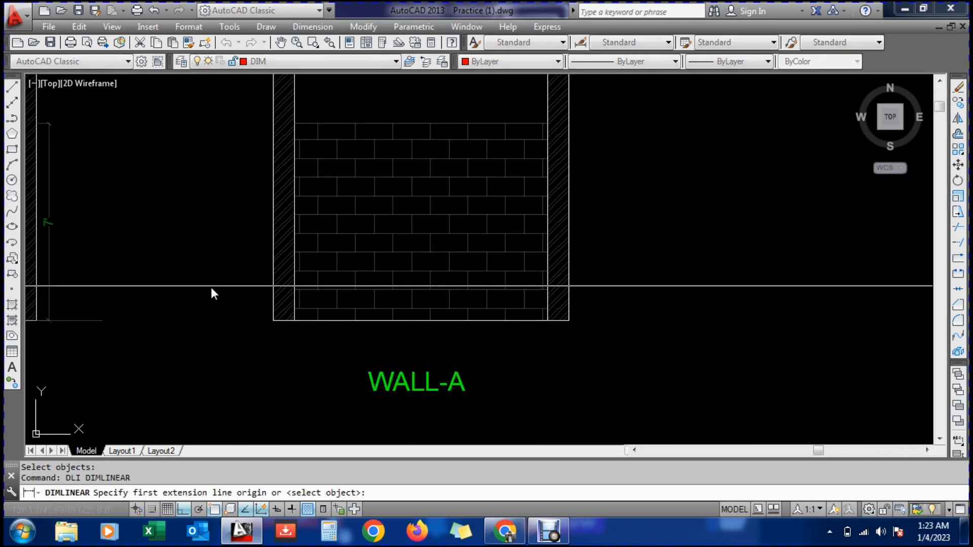
{"action": "left_click", "coordinate": [270, 323]}
{"action": "scroll", "coordinate": [271, 324], "scroll_direction": "up", "scroll_amount": 2}
{"action": "left_click", "coordinate": [291, 128]}
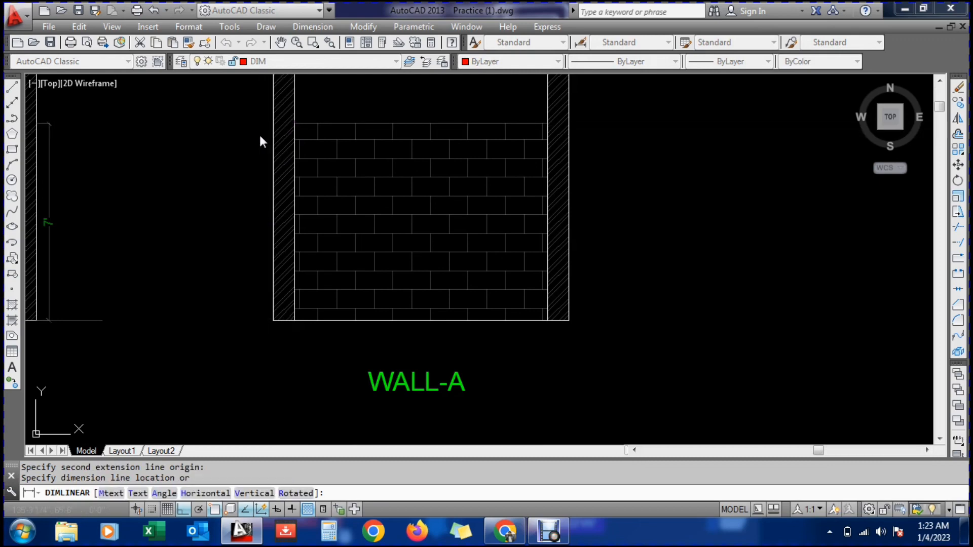
{"action": "left_click", "coordinate": [260, 133]}
Shift the upper extension origin of WALL-A's tile-height dimension horizontally to the outer face of the left wall
{"action": "scroll", "coordinate": [260, 108], "scroll_direction": "up", "scroll_amount": 2}
{"action": "scroll", "coordinate": [259, 108], "scroll_direction": "up", "scroll_amount": 2}
{"action": "left_click", "coordinate": [281, 148]}
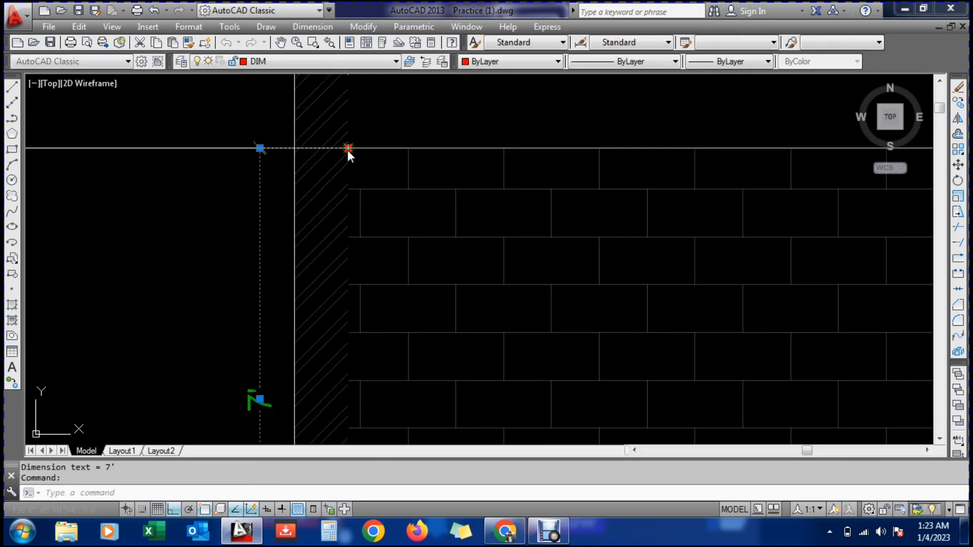
{"action": "left_click", "coordinate": [348, 148]}
{"action": "left_click", "coordinate": [293, 147]}
{"action": "key", "text": "Escape"}
Add a vertical linear dimension for WALL-A's full height, from floor to top, outside its right wall
{"action": "scroll", "coordinate": [307, 284], "scroll_direction": "down", "scroll_amount": 3}
{"action": "type", "text": "dli"}
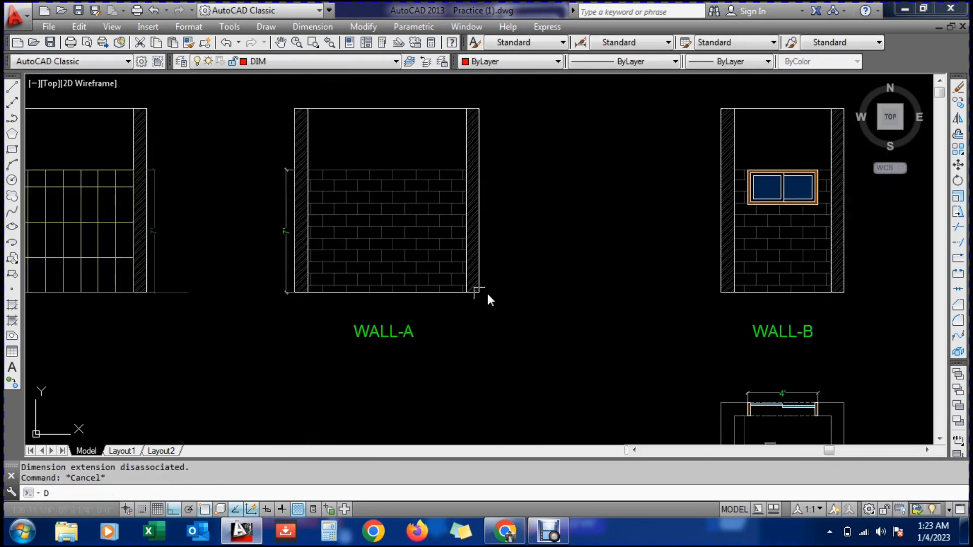
{"action": "key", "text": "Return"}
{"action": "scroll", "coordinate": [484, 296], "scroll_direction": "up", "scroll_amount": 2}
{"action": "scroll", "coordinate": [482, 300], "scroll_direction": "down", "scroll_amount": 1}
{"action": "left_click", "coordinate": [478, 290]}
{"action": "scroll", "coordinate": [476, 286], "scroll_direction": "down", "scroll_amount": 2}
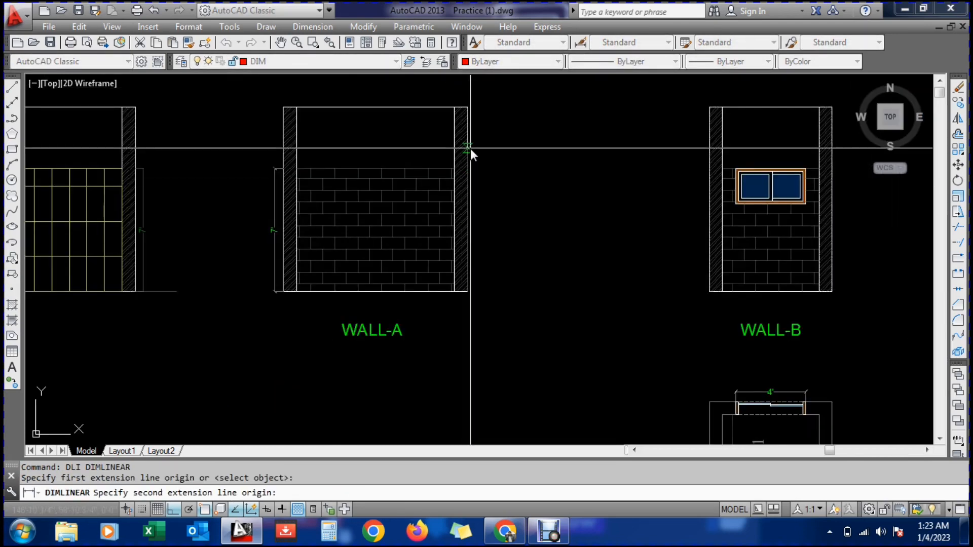
{"action": "left_click", "coordinate": [471, 108]}
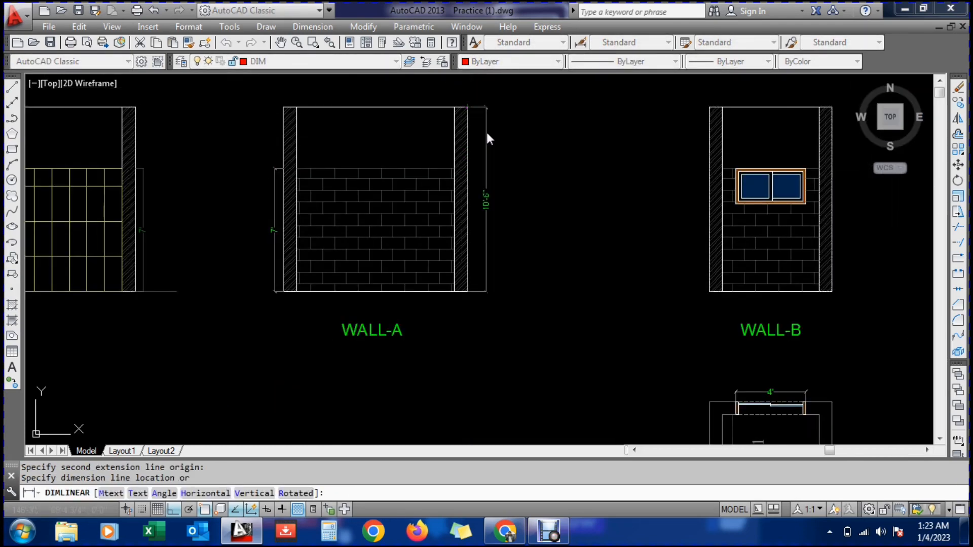
{"action": "left_click", "coordinate": [477, 131]}
{"action": "key", "text": "Escape"}
Add a vertical linear dimension from WALL-B's floor line to the window frame's lower edge, placed outside the left wall
{"action": "scroll", "coordinate": [481, 202], "scroll_direction": "up", "scroll_amount": 1}
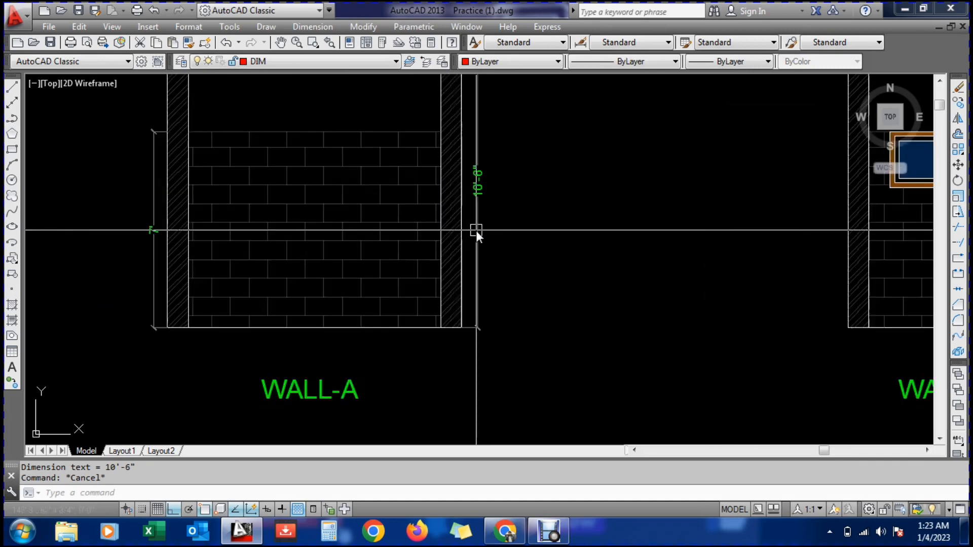
{"action": "scroll", "coordinate": [476, 230], "scroll_direction": "down", "scroll_amount": 3}
{"action": "scroll", "coordinate": [476, 244], "scroll_direction": "up", "scroll_amount": 5}
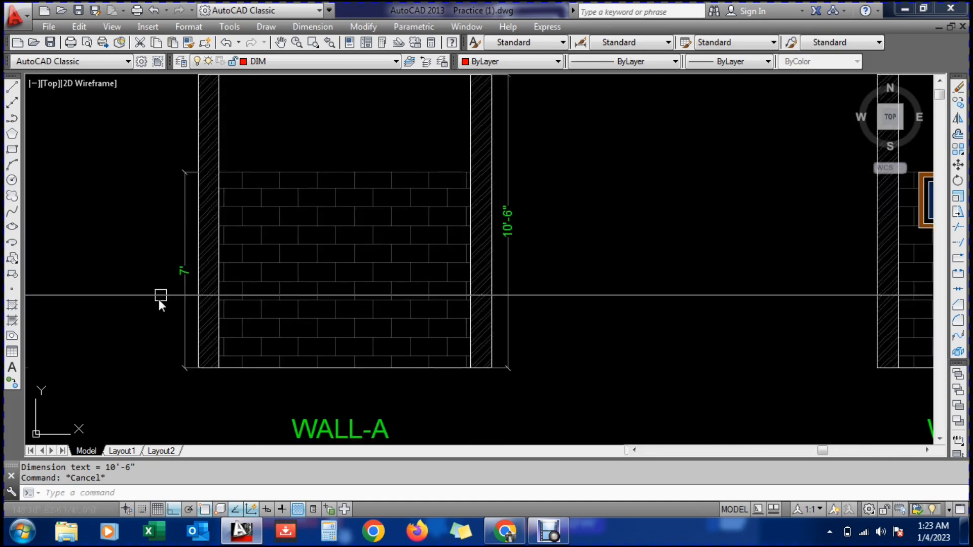
{"action": "scroll", "coordinate": [288, 273], "scroll_direction": "down", "scroll_amount": 2}
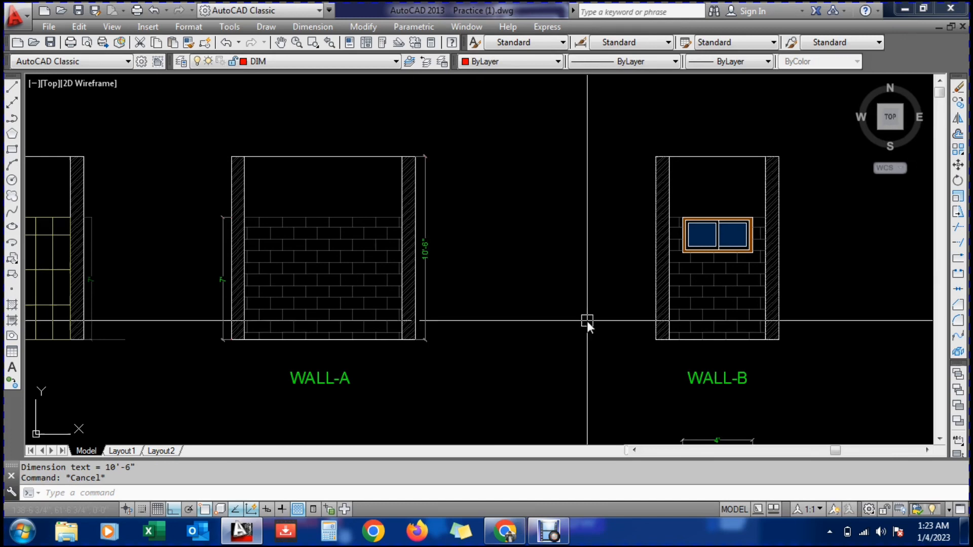
{"action": "type", "text": "DLI"}
{"action": "scroll", "coordinate": [685, 316], "scroll_direction": "up", "scroll_amount": 2}
{"action": "key", "text": "Return"}
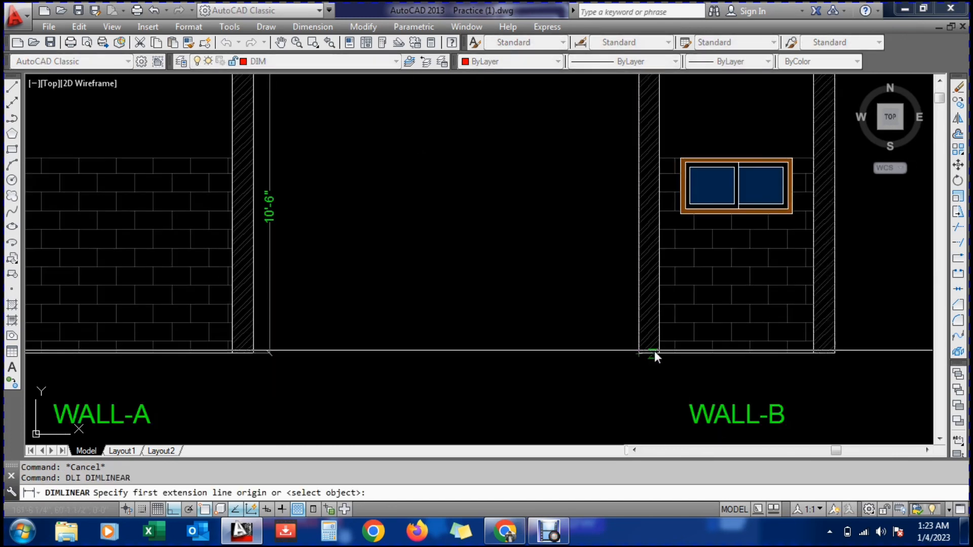
{"action": "left_click", "coordinate": [654, 351]}
{"action": "left_click", "coordinate": [682, 215]}
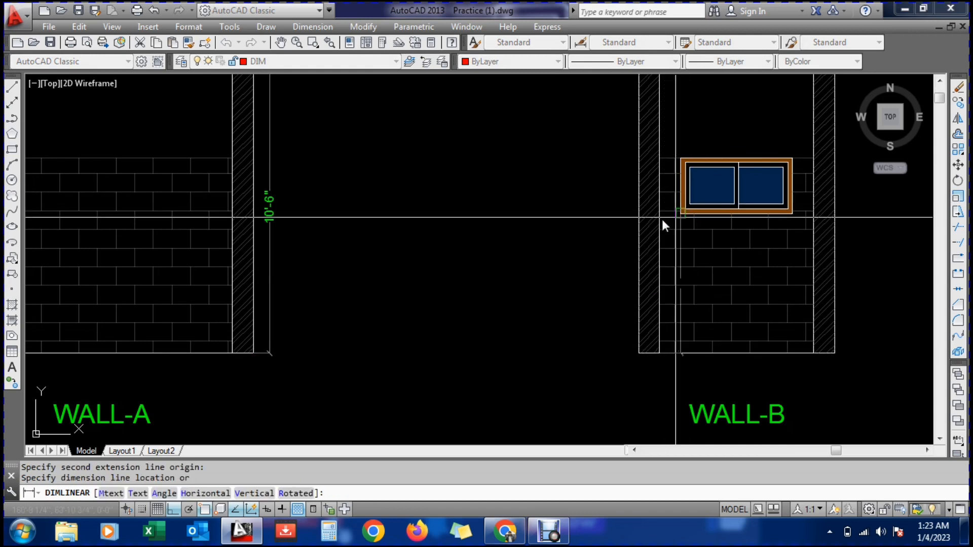
{"action": "left_click", "coordinate": [624, 250]}
Continue WALL-B's sill-height dimension upward to the top of the window frame to dimension the window's height
{"action": "type", "text": "DCO"}
{"action": "key", "text": "Return"}
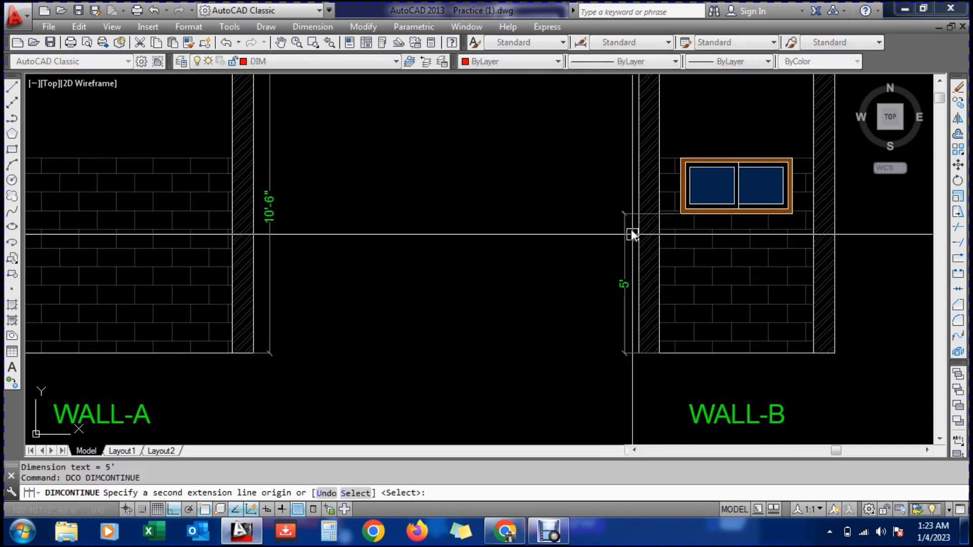
{"action": "key", "text": "Escape"}
{"action": "type", "text": "DCO"}
{"action": "key", "text": "Return"}
{"action": "scroll", "coordinate": [638, 207], "scroll_direction": "up", "scroll_amount": 2}
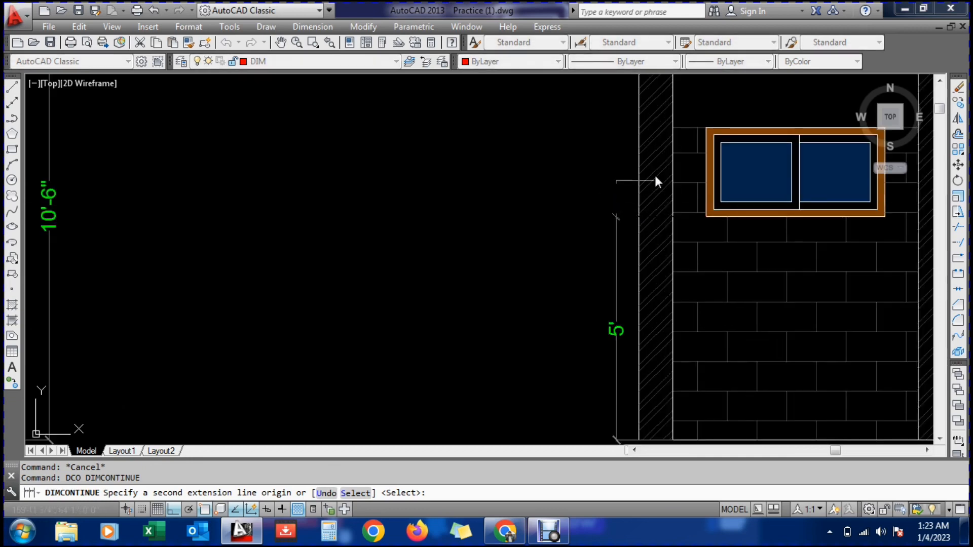
{"action": "left_click", "coordinate": [711, 131]}
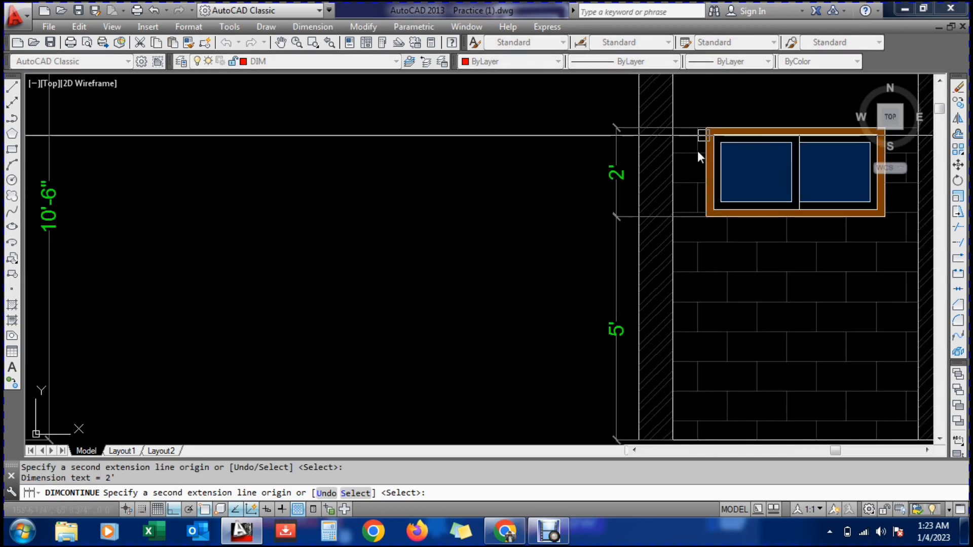
{"action": "key", "text": "Escape"}
Shift the window-side extension origins of WALL-B's sill and window-height dimensions horizontally to the left wall's outer face
{"action": "scroll", "coordinate": [635, 221], "scroll_direction": "up", "scroll_amount": 2}
{"action": "left_click", "coordinate": [628, 223]}
{"action": "left_click", "coordinate": [618, 195]}
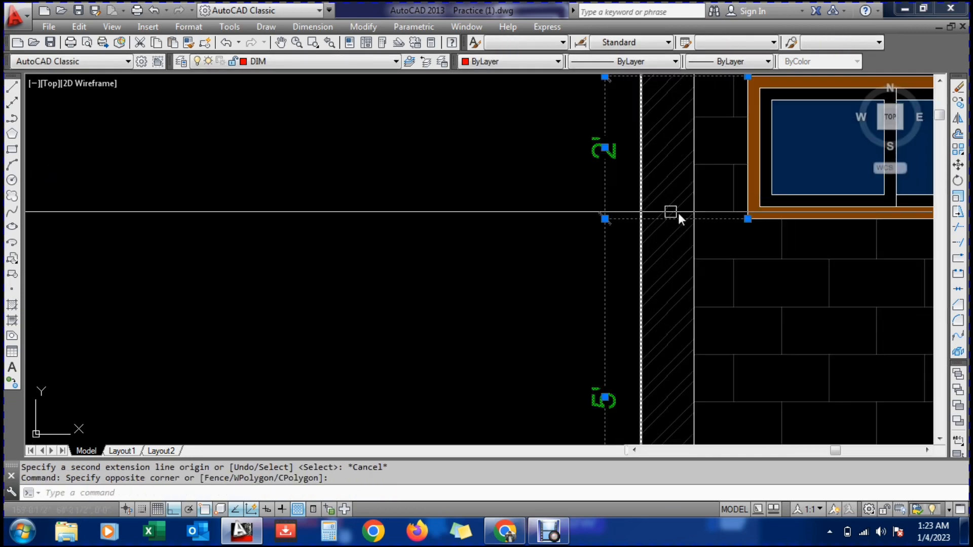
{"action": "left_click", "coordinate": [748, 219]}
{"action": "left_click", "coordinate": [639, 219]}
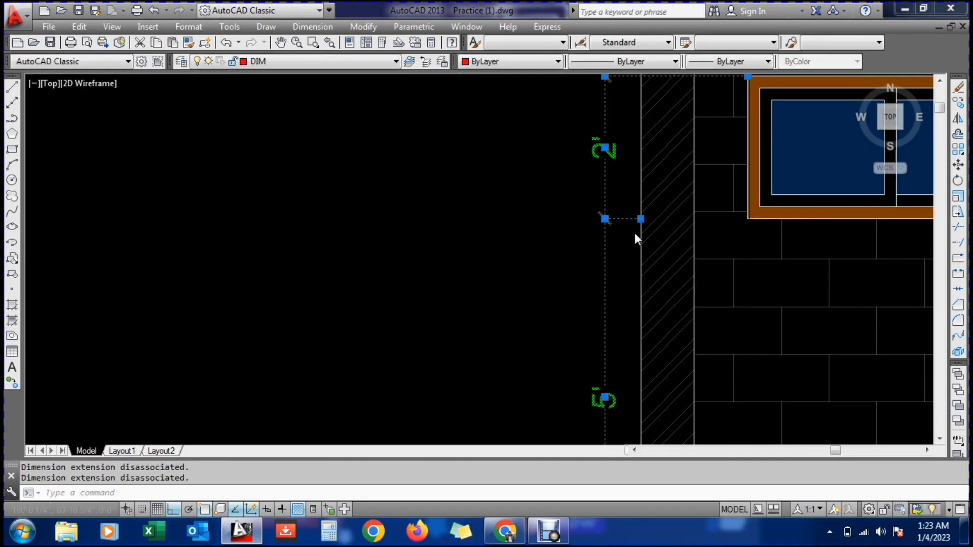
{"action": "scroll", "coordinate": [635, 233], "scroll_direction": "down", "scroll_amount": 2}
{"action": "left_click", "coordinate": [668, 180]}
{"action": "left_click", "coordinate": [601, 180]}
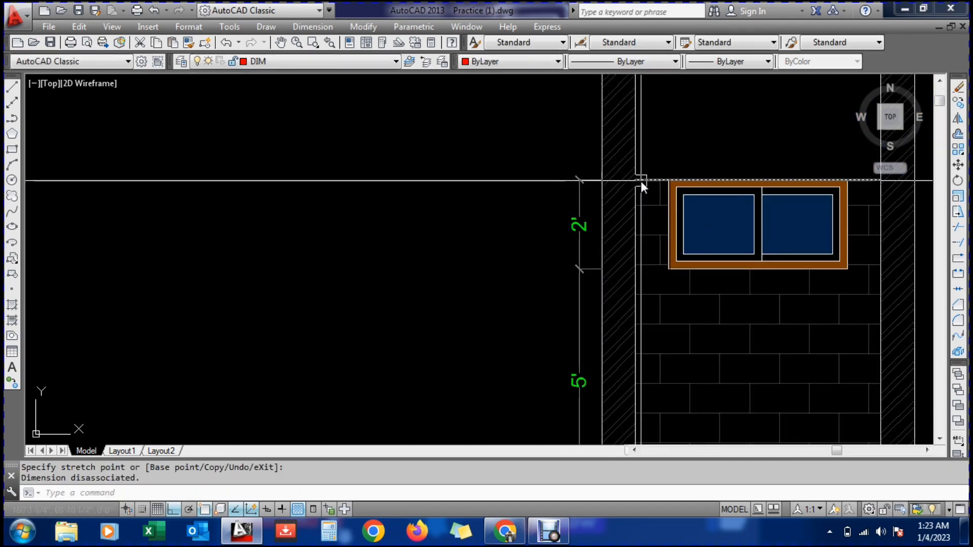
{"action": "key", "text": "Escape"}
Add a vertical linear dimension from WALL-B's window top to the floor line, outside the sill and window-height dimensions
{"action": "type", "text": "dli"}
{"action": "key", "text": "Return"}
{"action": "left_click", "coordinate": [668, 182]}
{"action": "scroll", "coordinate": [617, 198], "scroll_direction": "down", "scroll_amount": 2}
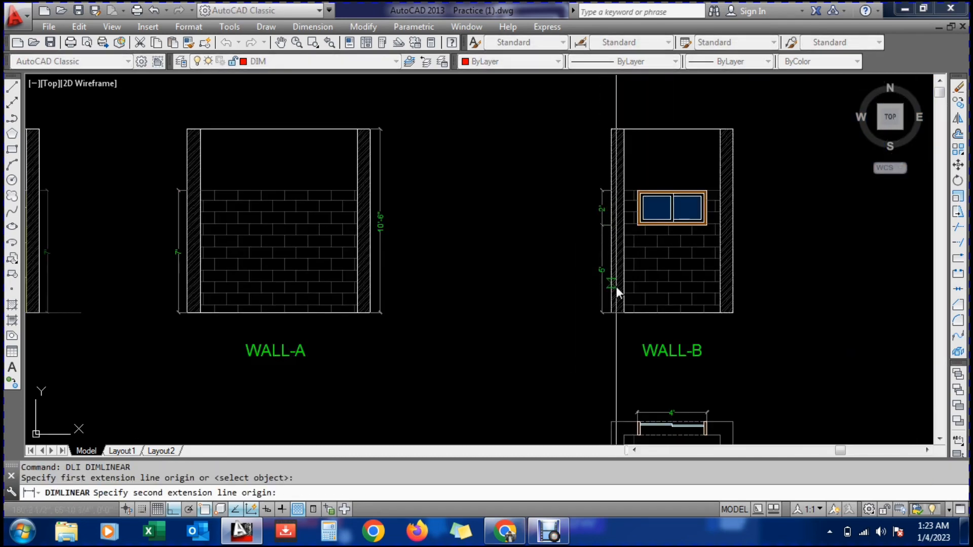
{"action": "left_click", "coordinate": [611, 307]}
{"action": "left_click", "coordinate": [581, 288]}
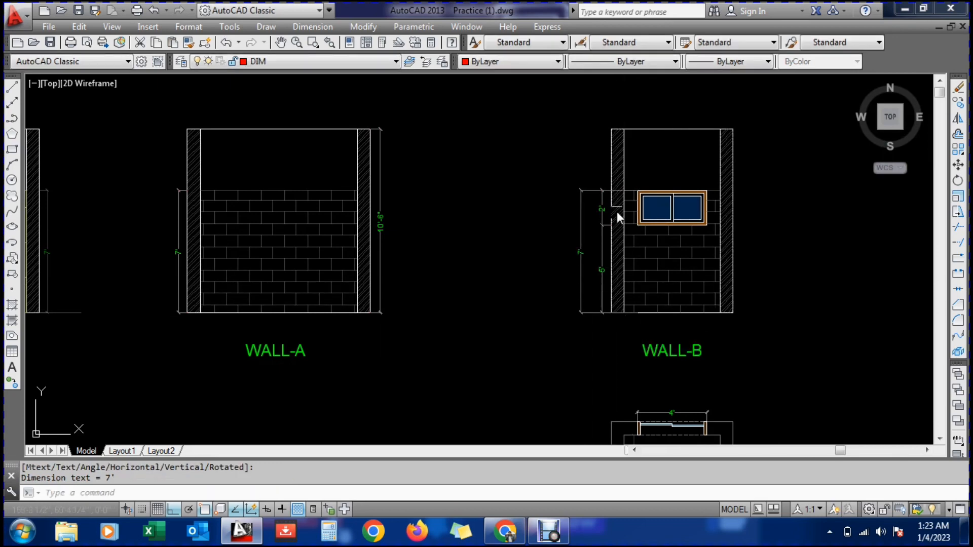
Shift the upper extension origin of WALL-B's outer floor-to-window-top dimension horizontally to the left wall's outer face
{"action": "scroll", "coordinate": [576, 187], "scroll_direction": "up", "scroll_amount": 4}
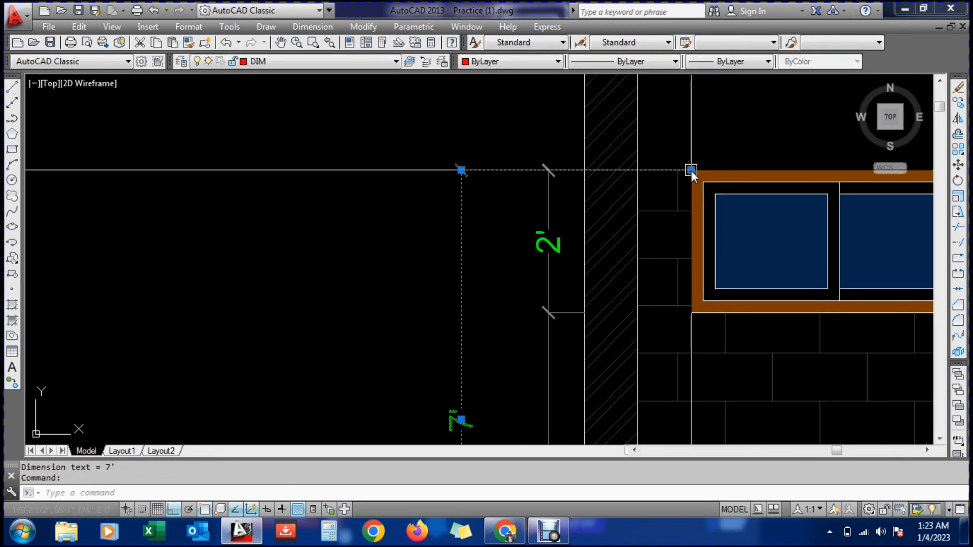
{"action": "left_click", "coordinate": [691, 170]}
{"action": "left_click", "coordinate": [585, 170]}
{"action": "key", "text": "Escape"}
Stretch WALL-B's outer floor-to-window-top dimension line horizontally closer to the sill and window-height dimensions
{"action": "scroll", "coordinate": [507, 153], "scroll_direction": "down", "scroll_amount": 4}
{"action": "type", "text": "s"}
{"action": "key", "text": "Return"}
{"action": "left_click", "coordinate": [521, 153]}
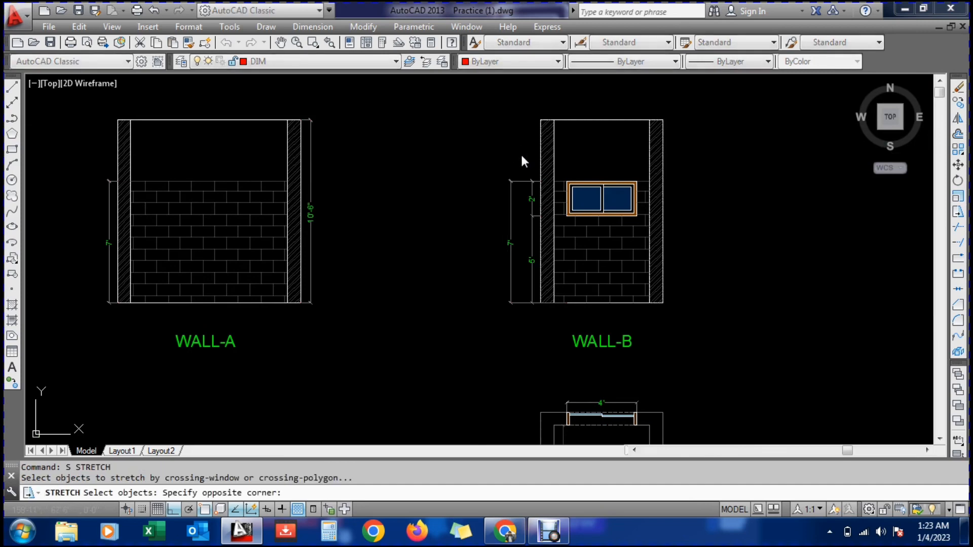
{"action": "left_click", "coordinate": [461, 354]}
{"action": "key", "text": "Return"}
{"action": "left_click", "coordinate": [454, 302]}
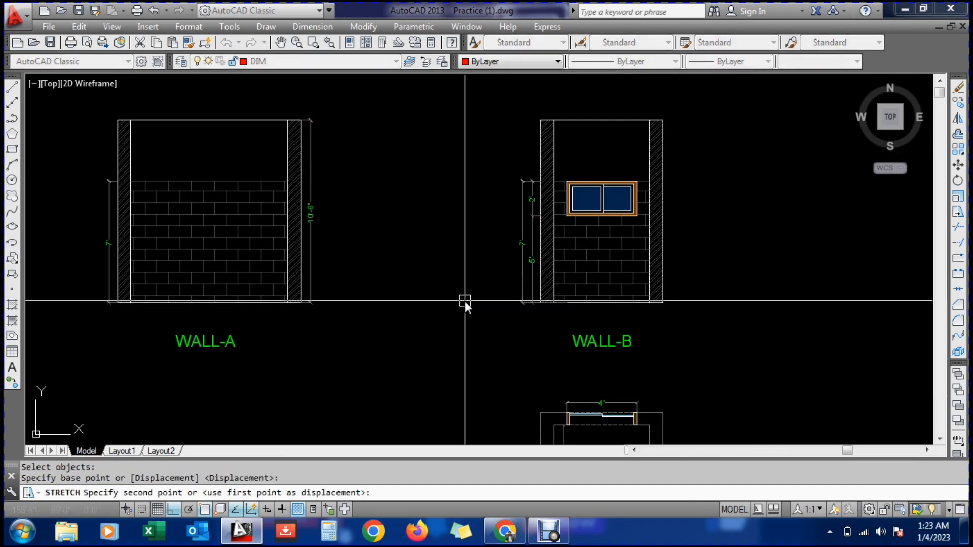
{"action": "left_click", "coordinate": [464, 301]}
{"action": "scroll", "coordinate": [543, 168], "scroll_direction": "up", "scroll_amount": 4}
{"action": "scroll", "coordinate": [541, 168], "scroll_direction": "down", "scroll_amount": 4}
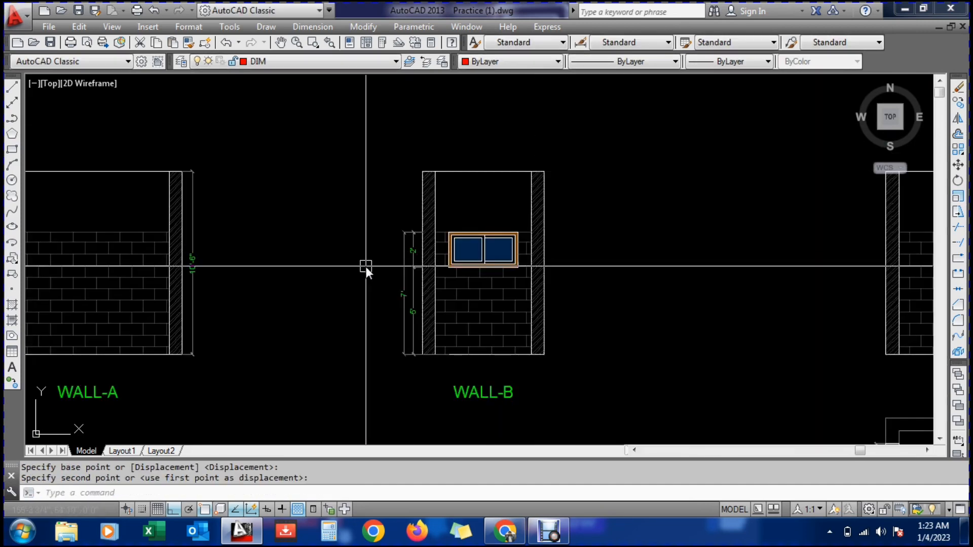
Add a vertical linear dimension for WALL-B's full height, from floor to top, outside its right wall
{"action": "type", "text": "dli"}
{"action": "key", "text": "Return"}
{"action": "left_click", "coordinate": [544, 354]}
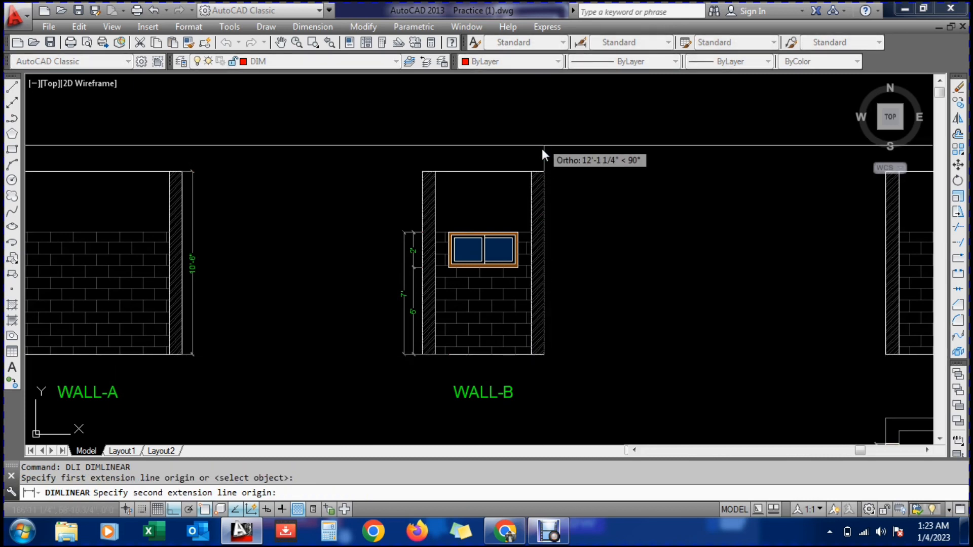
{"action": "left_click", "coordinate": [544, 172]}
{"action": "left_click", "coordinate": [555, 191]}
{"action": "scroll", "coordinate": [556, 273], "scroll_direction": "up", "scroll_amount": 4}
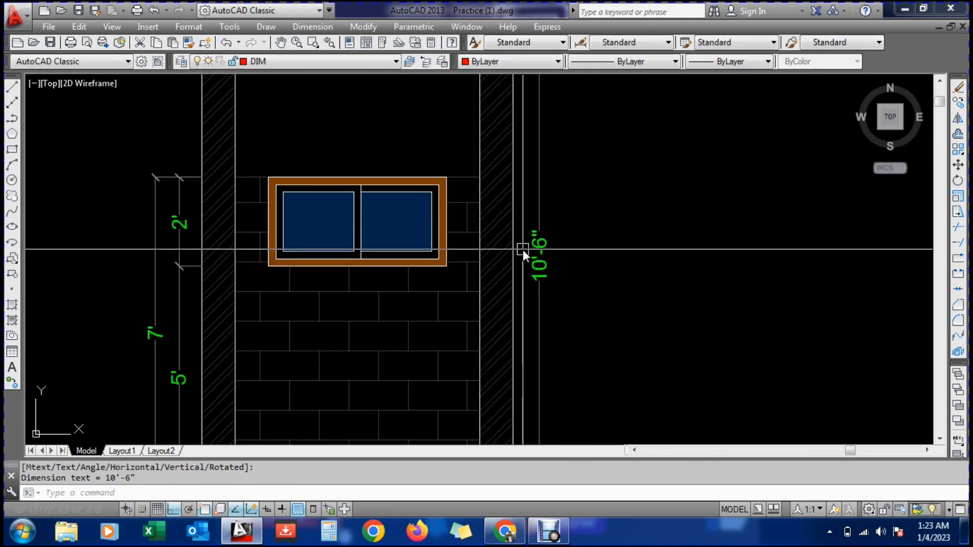
Add a vertical linear dimension for WALL-C's full height, from floor to top, outside its left wall
{"action": "scroll", "coordinate": [522, 249], "scroll_direction": "down", "scroll_amount": 2}
{"action": "type", "text": "p"}
{"action": "key", "text": "Return"}
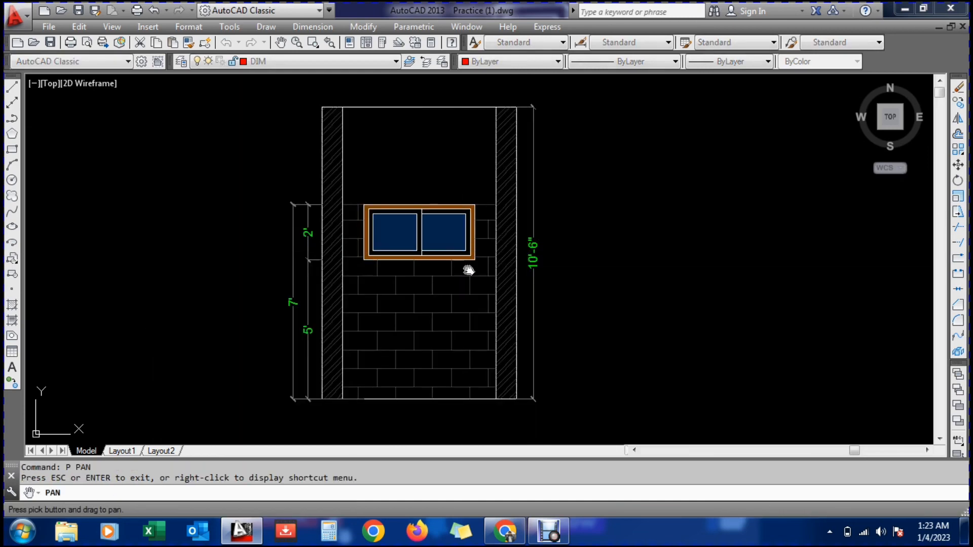
{"action": "left_click_drag", "start_coordinate": [618, 278], "coordinate": [187, 280]}
{"action": "left_click_drag", "start_coordinate": [520, 305], "coordinate": [282, 302]}
{"action": "key", "text": "Escape"}
{"action": "type", "text": "d"}
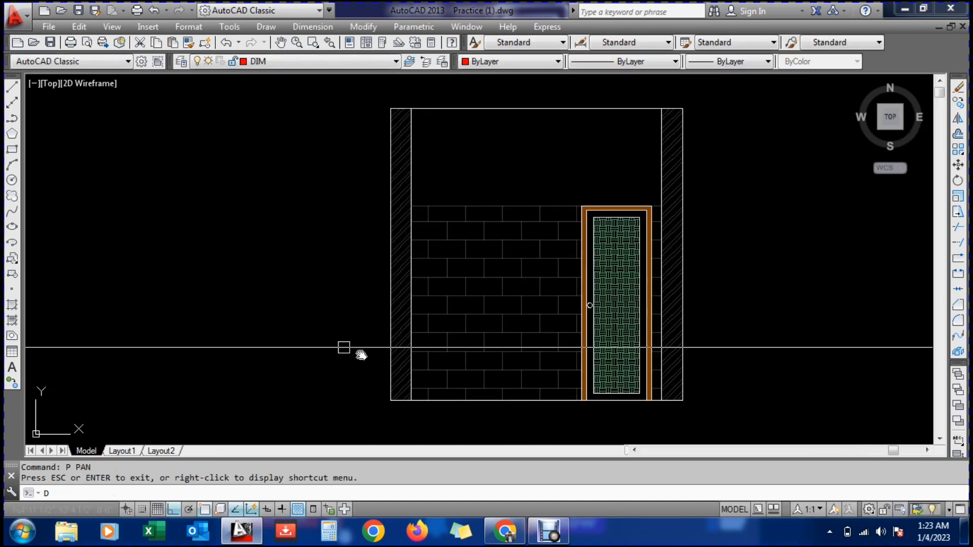
{"action": "type", "text": "li"}
{"action": "key", "text": "Return"}
{"action": "left_click", "coordinate": [390, 400]}
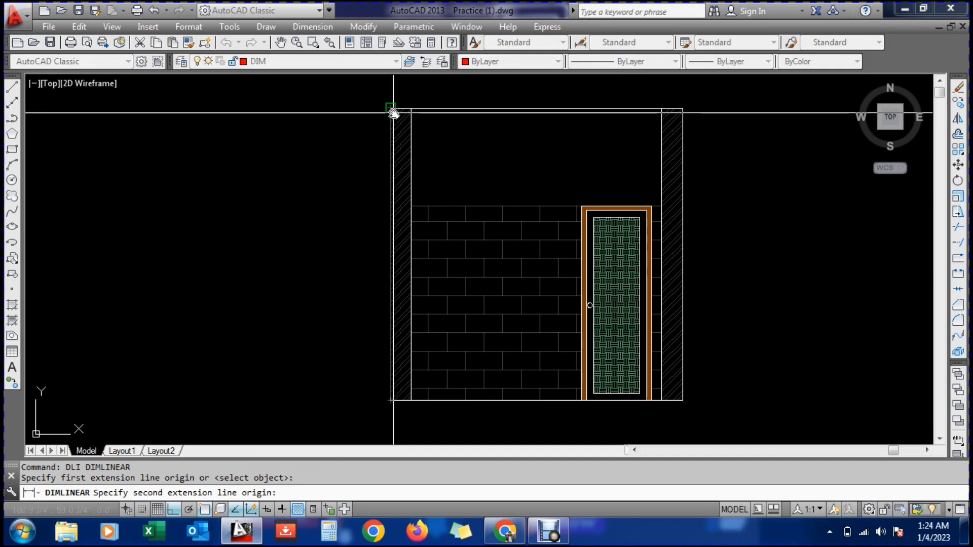
{"action": "left_click", "coordinate": [392, 109]}
{"action": "left_click", "coordinate": [374, 120]}
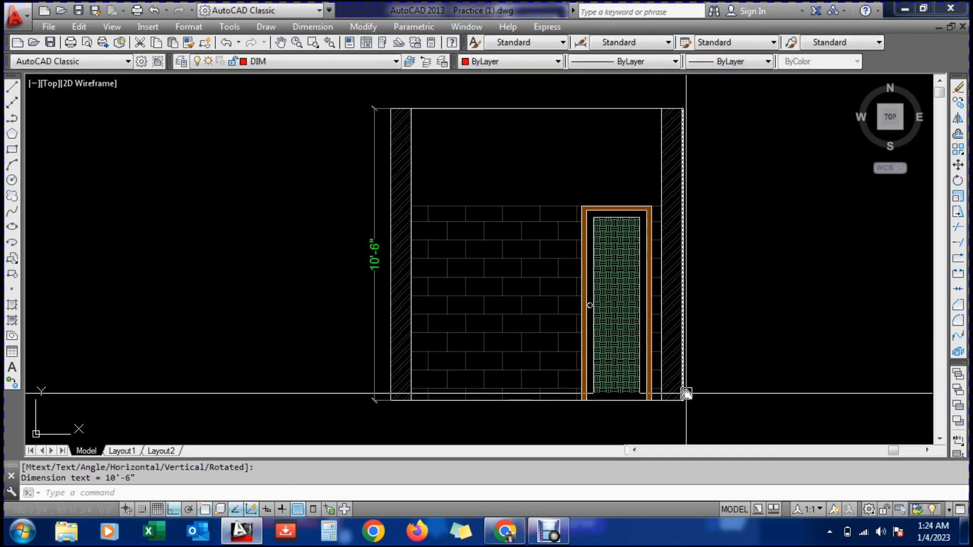
Add a vertical linear dimension for WALL-C's tile height, from floor line to top of tiles, outside its right wall
{"action": "key", "text": "Return"}
{"action": "left_click", "coordinate": [661, 400]}
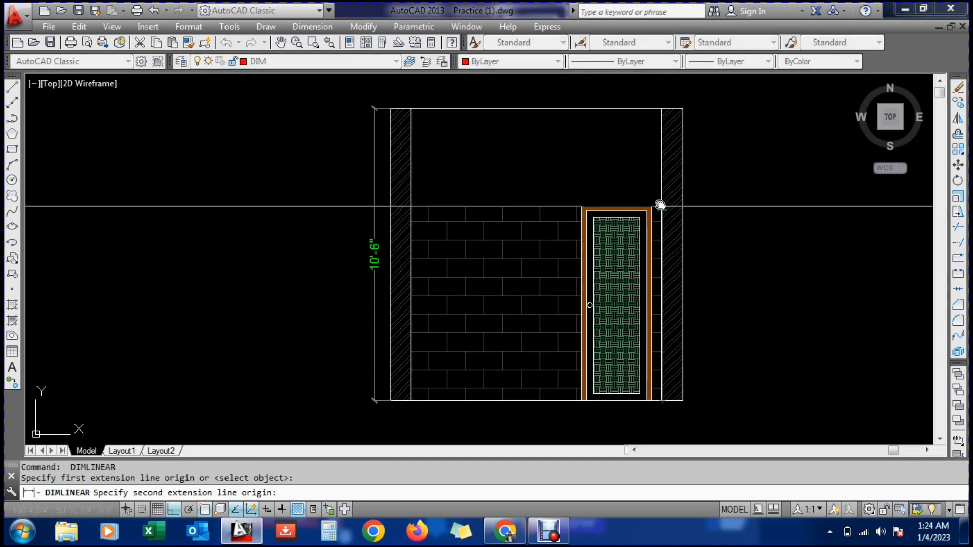
{"action": "left_click", "coordinate": [661, 207]}
{"action": "left_click", "coordinate": [697, 218]}
{"action": "scroll", "coordinate": [703, 202], "scroll_direction": "up", "scroll_amount": 2}
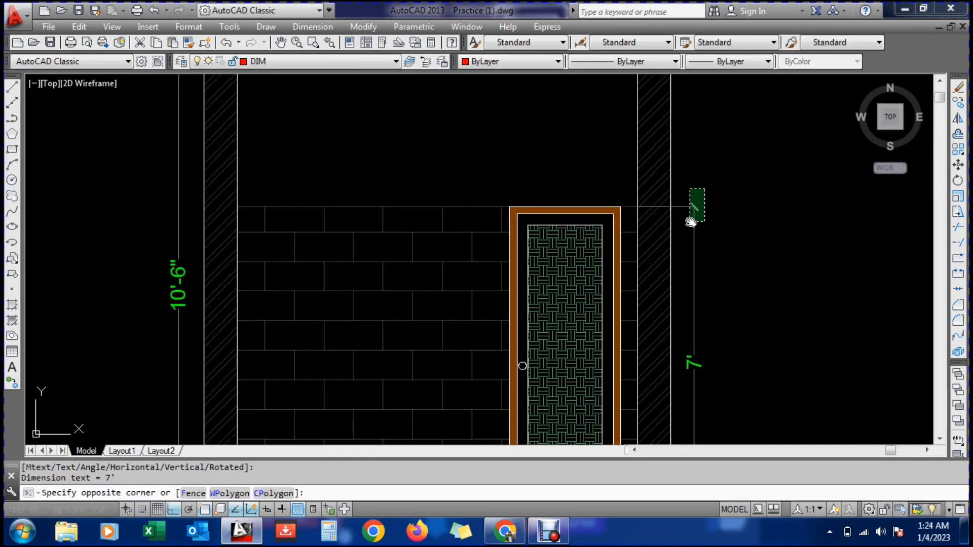
Shift both extension origins of WALL-C's tile-height dimension horizontally to the outer face of the right wall
{"action": "left_click", "coordinate": [690, 221]}
{"action": "left_click", "coordinate": [640, 202]}
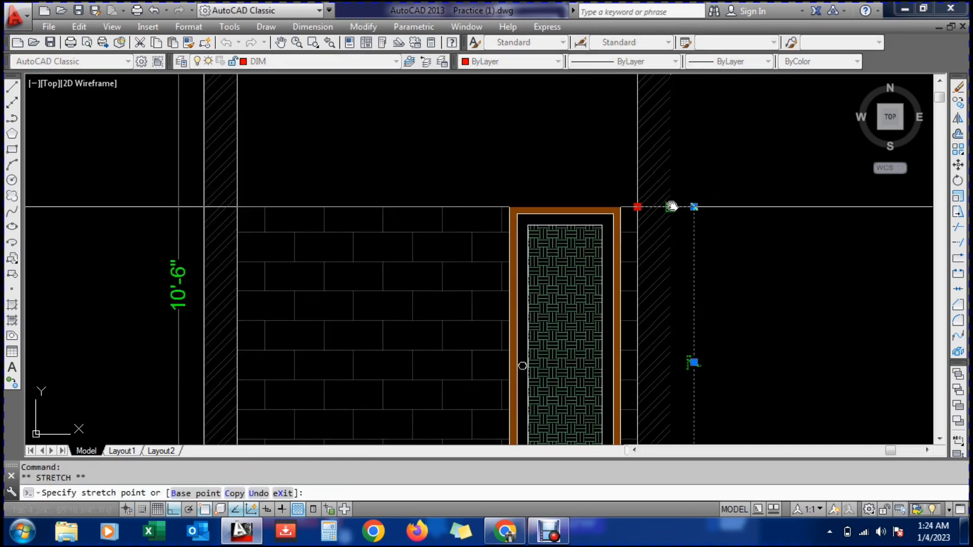
{"action": "scroll", "coordinate": [649, 203], "scroll_direction": "down", "scroll_amount": 2}
{"action": "scroll", "coordinate": [662, 385], "scroll_direction": "up", "scroll_amount": 2}
{"action": "left_click", "coordinate": [620, 396]}
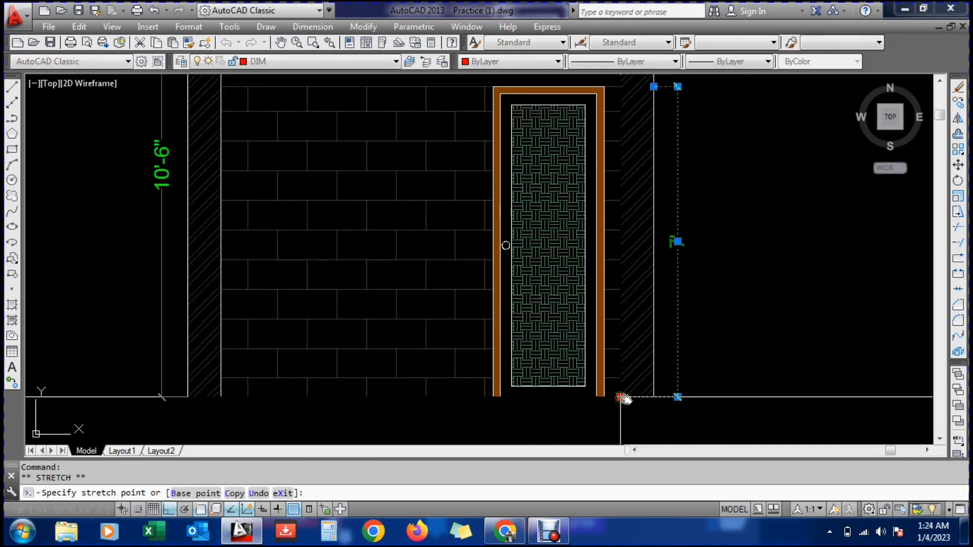
{"action": "left_click", "coordinate": [654, 398]}
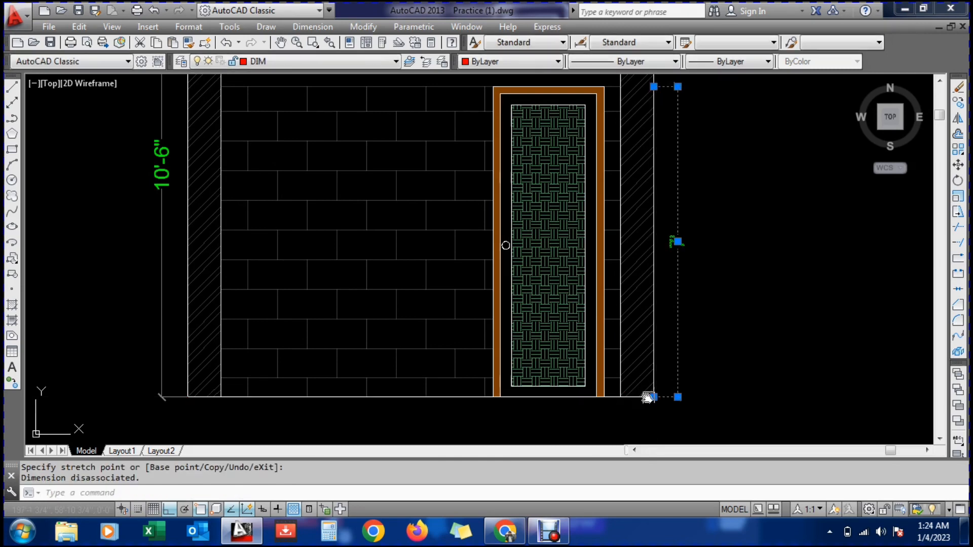
{"action": "key", "text": "Escape"}
Add a horizontal linear dimension below WALL-C from the left wall's inner face to the door frame's near edge
{"action": "type", "text": "dli"}
{"action": "key", "text": "Return"}
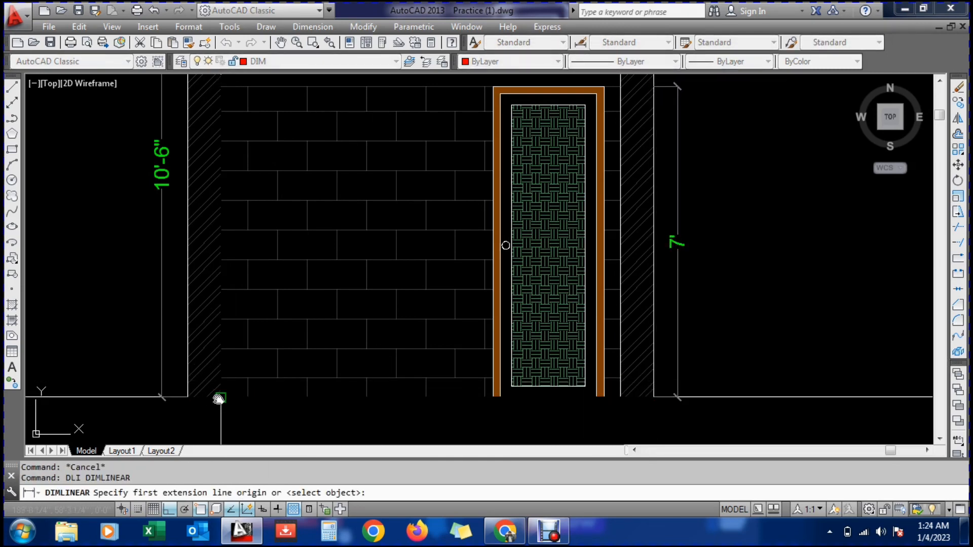
{"action": "left_click", "coordinate": [219, 398]}
{"action": "left_click", "coordinate": [494, 396]}
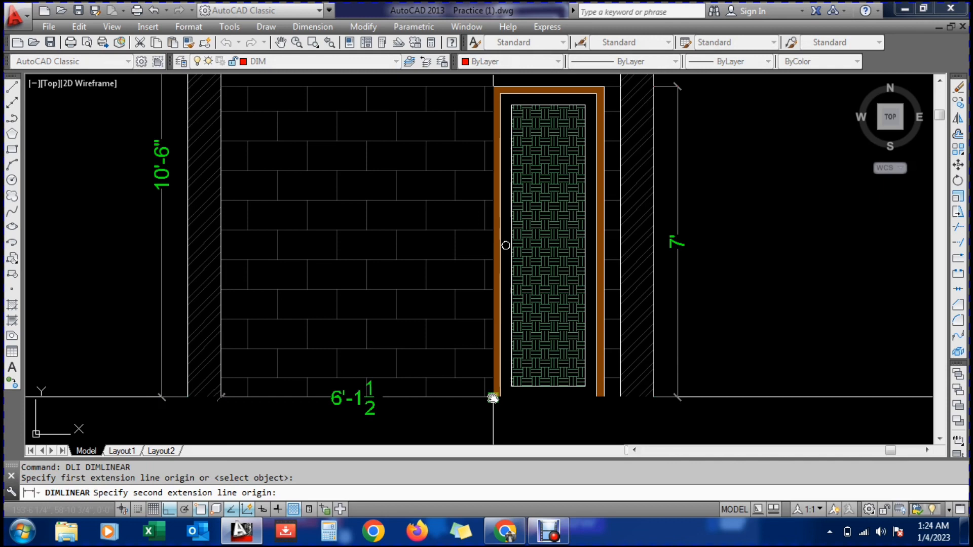
{"action": "left_click", "coordinate": [475, 420]}
Continue WALL-C's horizontal dimension across the door width and on to the right wall's inner face
{"action": "type", "text": "DIMCO"}
{"action": "key", "text": "Return"}
{"action": "key", "text": "Return"}
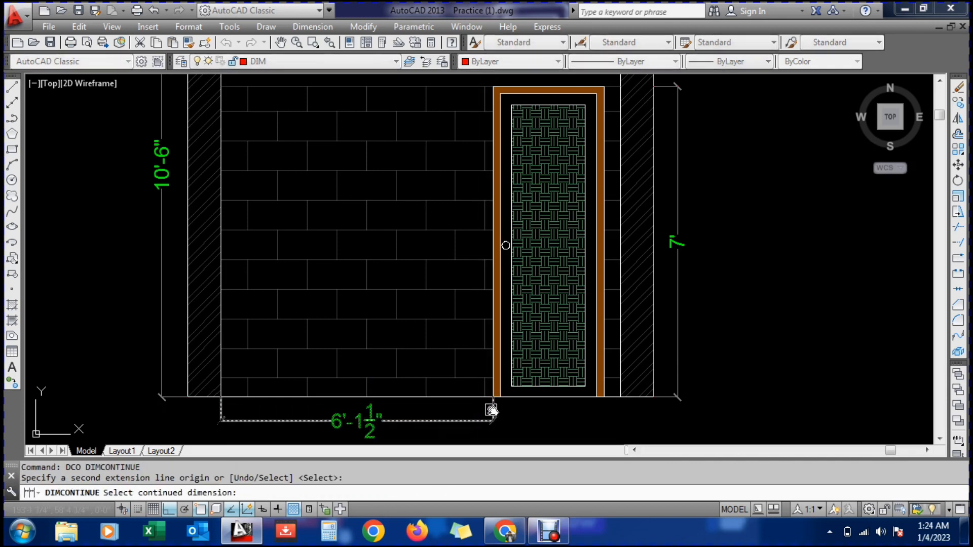
{"action": "left_click", "coordinate": [491, 408]}
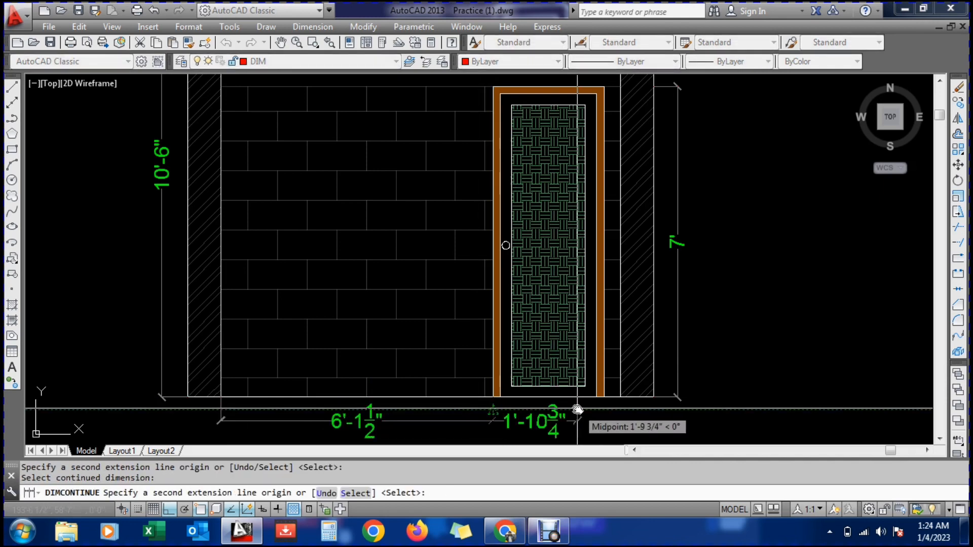
{"action": "left_click", "coordinate": [604, 397]}
{"action": "left_click", "coordinate": [619, 395]}
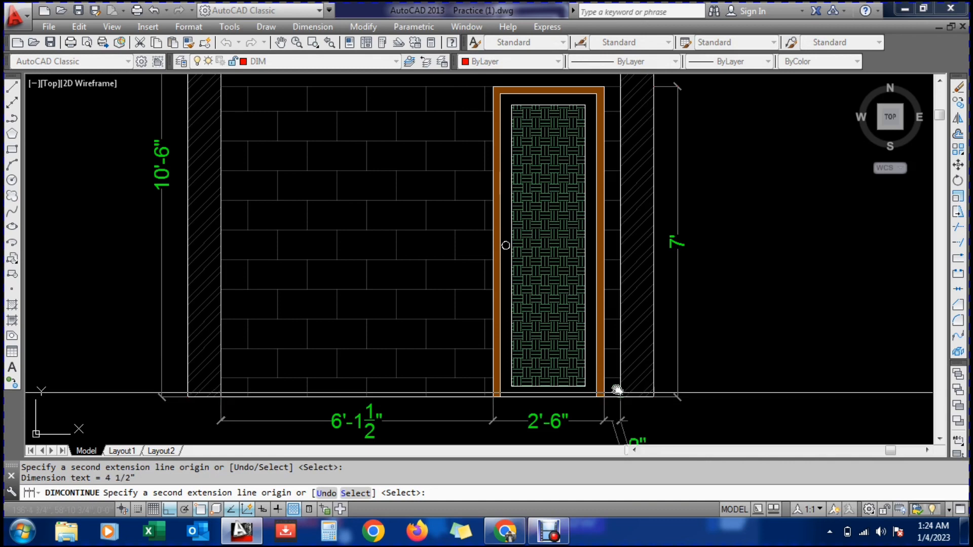
{"action": "scroll", "coordinate": [615, 393], "scroll_direction": "down", "scroll_amount": 4}
{"action": "scroll", "coordinate": [583, 395], "scroll_direction": "up", "scroll_amount": 4}
{"action": "key", "text": "Escape"}
{"action": "key", "text": "Escape"}
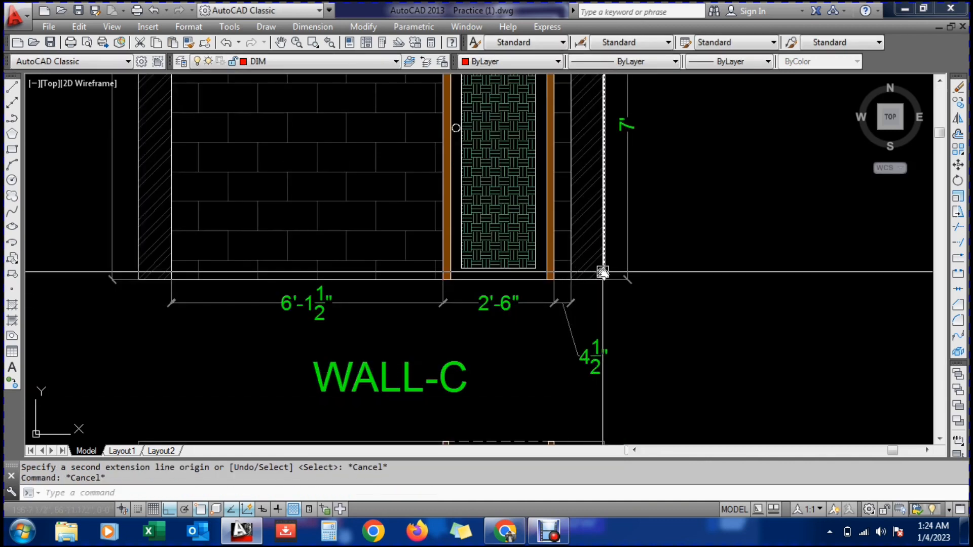
Add a horizontal linear dimension for WALL-C's overall inner width, placed below the continued dimensions
{"action": "type", "text": "D;O"}
{"action": "key", "text": "Return"}
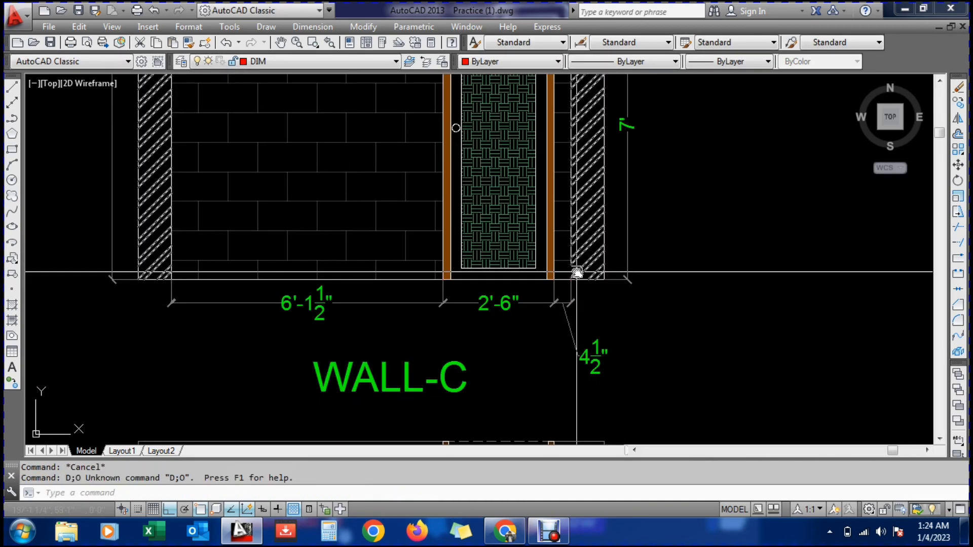
{"action": "type", "text": "DLI"}
{"action": "key", "text": "Return"}
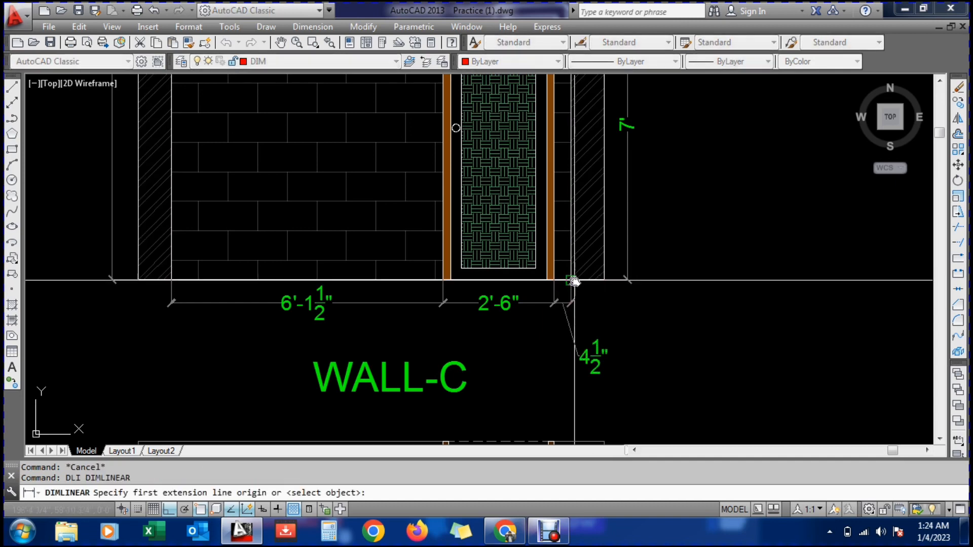
{"action": "left_click", "coordinate": [572, 279]}
{"action": "left_click", "coordinate": [168, 276]}
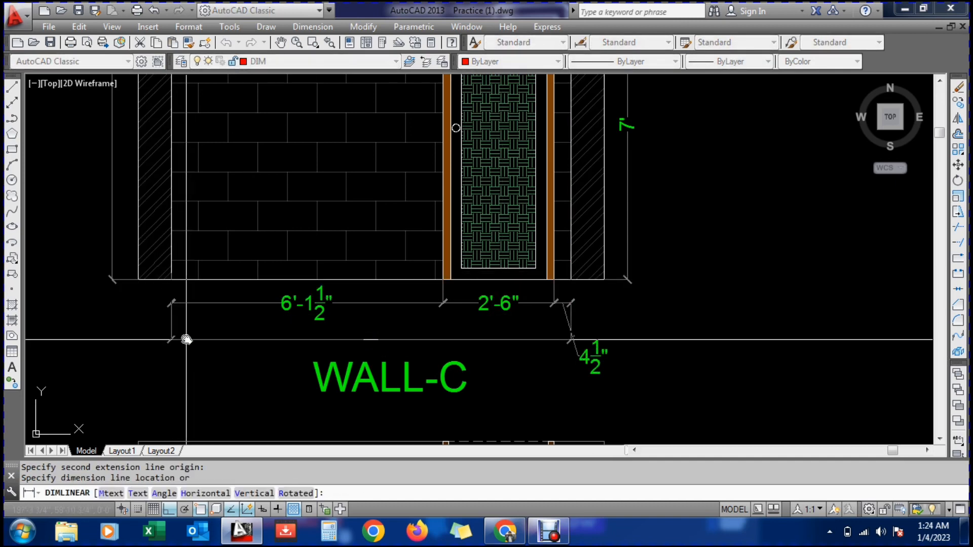
{"action": "left_click", "coordinate": [186, 333]}
{"action": "key", "text": "Escape"}
Move the text of the narrow dimension between WALL-C's door frame and right wall leftward, just below the overall width dimension
{"action": "scroll", "coordinate": [501, 350], "scroll_direction": "down", "scroll_amount": 2}
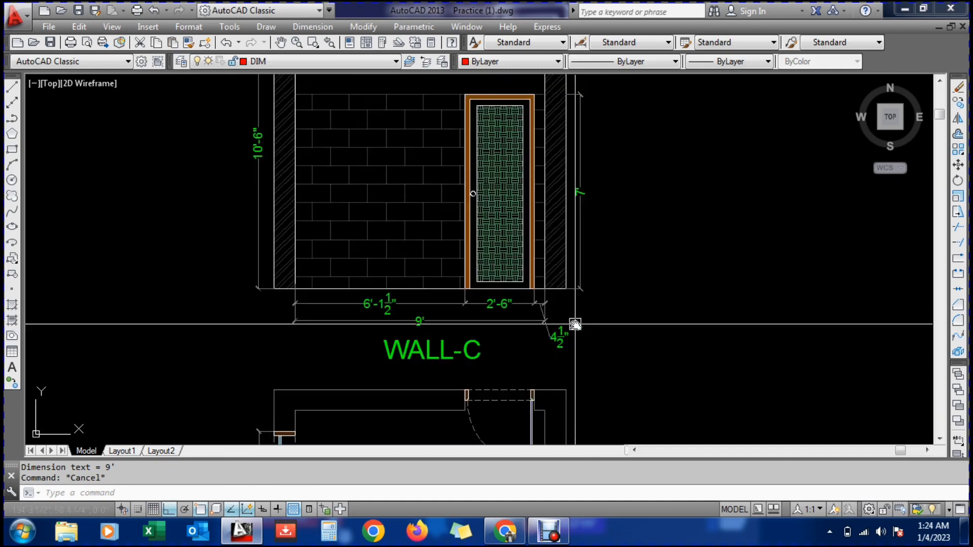
{"action": "scroll", "coordinate": [571, 326], "scroll_direction": "up", "scroll_amount": 4}
{"action": "left_click", "coordinate": [536, 348]}
{"action": "left_click", "coordinate": [517, 350]}
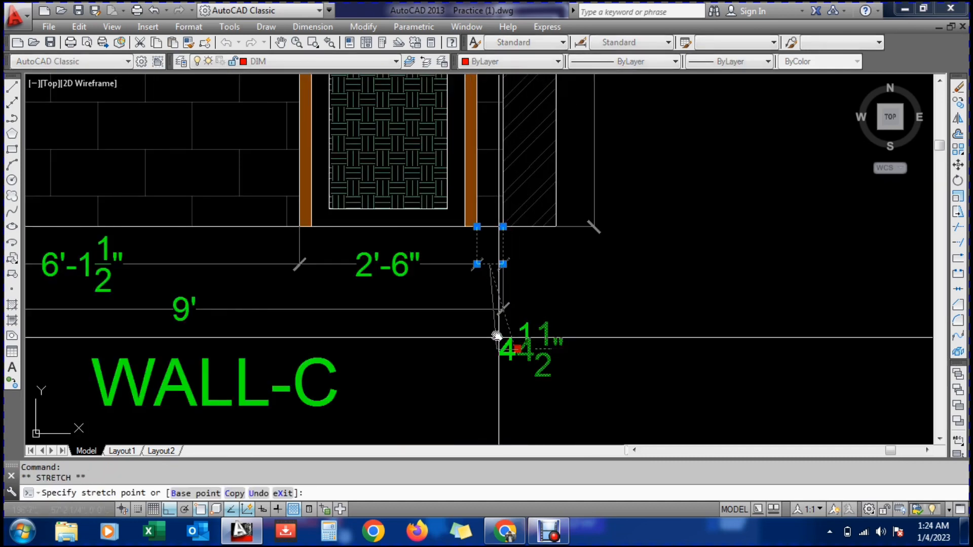
{"action": "left_click", "coordinate": [461, 329]}
{"action": "key", "text": "Escape"}
{"action": "scroll", "coordinate": [485, 339], "scroll_direction": "down", "scroll_amount": 5}
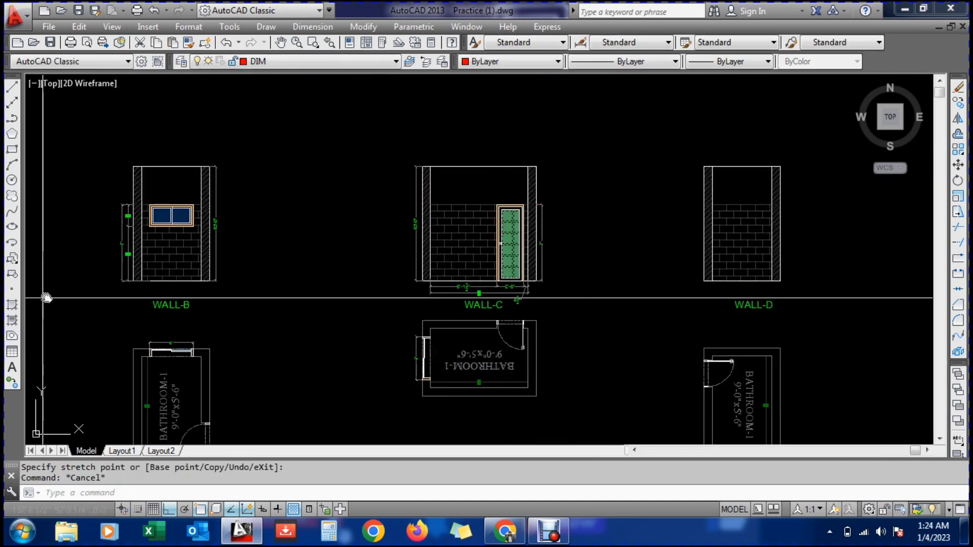
Add a horizontal linear dimension below WALL-B between the inner faces of its left and right walls
{"action": "scroll", "coordinate": [116, 287], "scroll_direction": "up", "scroll_amount": 2}
{"action": "type", "text": "dli"}
{"action": "key", "text": "Return"}
{"action": "left_click", "coordinate": [155, 281]}
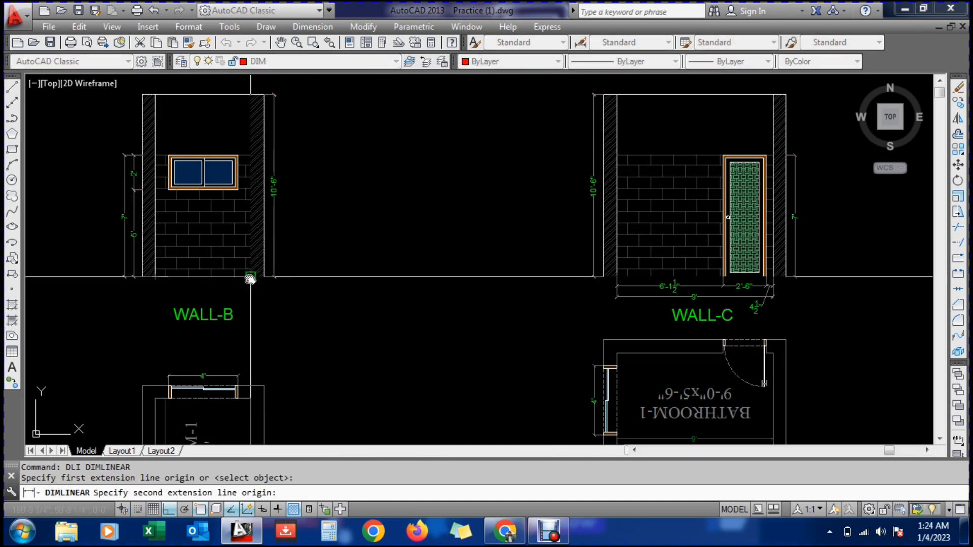
{"action": "left_click", "coordinate": [251, 277]}
{"action": "left_click", "coordinate": [234, 290]}
Add a horizontal linear dimension below WALL-A between the inner faces of its left and right walls
{"action": "scroll", "coordinate": [235, 290], "scroll_direction": "down", "scroll_amount": 3}
{"action": "scroll", "coordinate": [62, 289], "scroll_direction": "up", "scroll_amount": 3}
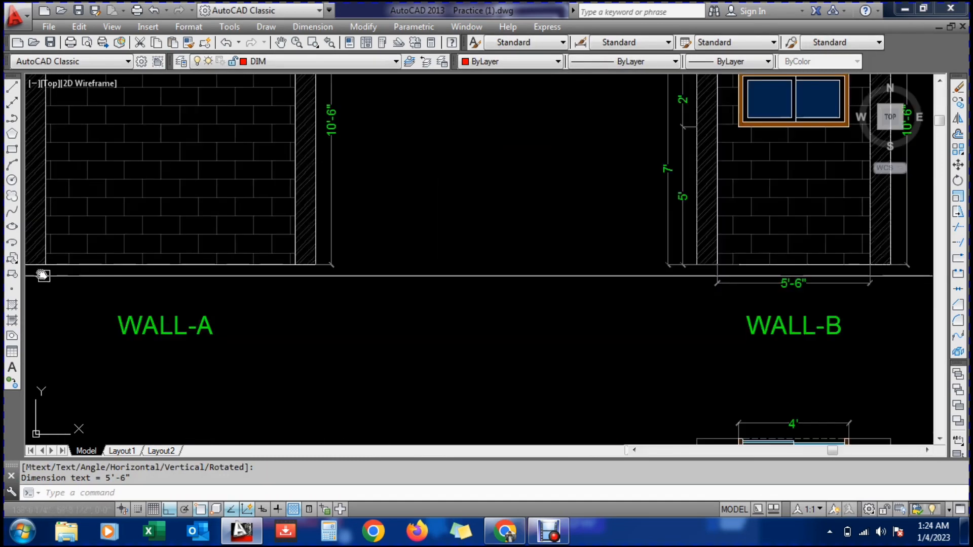
{"action": "key", "text": "Escape"}
{"action": "key", "text": "space"}
{"action": "left_click", "coordinate": [44, 266]}
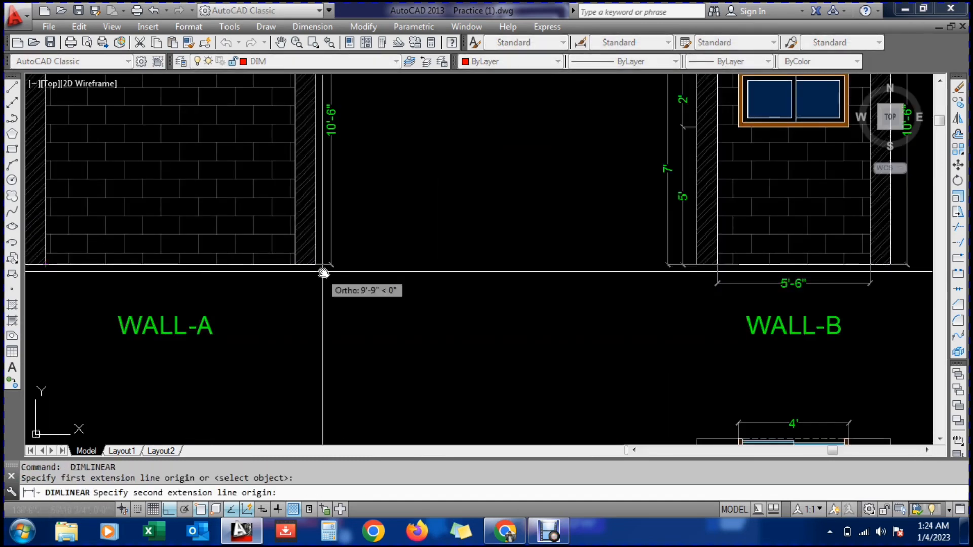
{"action": "left_click", "coordinate": [296, 265]}
{"action": "left_click", "coordinate": [293, 278]}
Add a vertical linear dimension for WALL-D's tile height, placed just outside the left wall
{"action": "scroll", "coordinate": [238, 286], "scroll_direction": "down", "scroll_amount": 3}
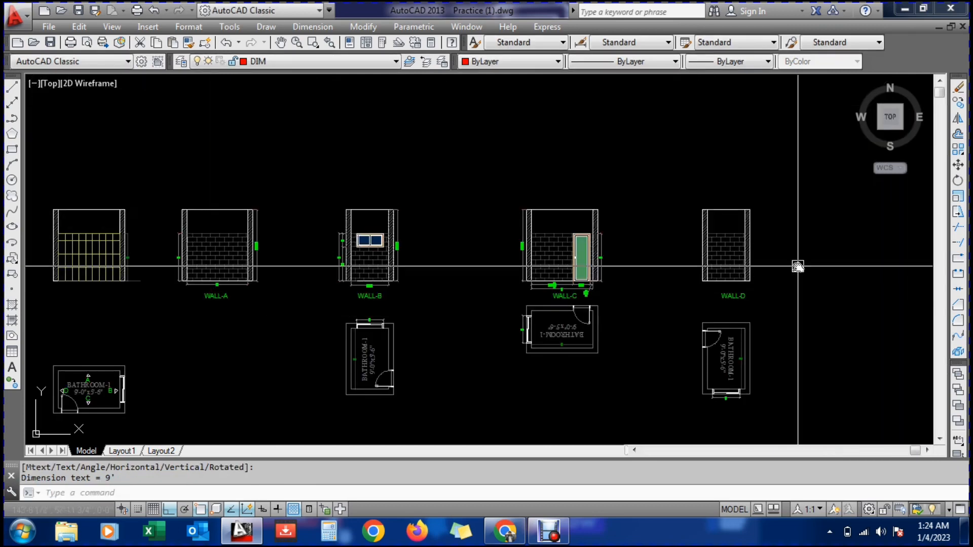
{"action": "scroll", "coordinate": [764, 244], "scroll_direction": "up", "scroll_amount": 5}
{"action": "key", "text": "space"}
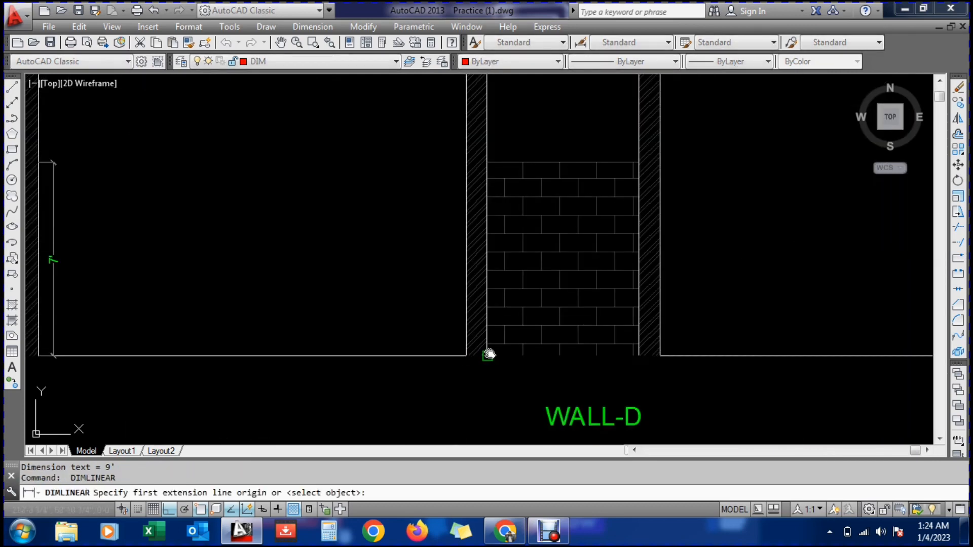
{"action": "left_click", "coordinate": [488, 355]}
{"action": "left_click", "coordinate": [489, 154]}
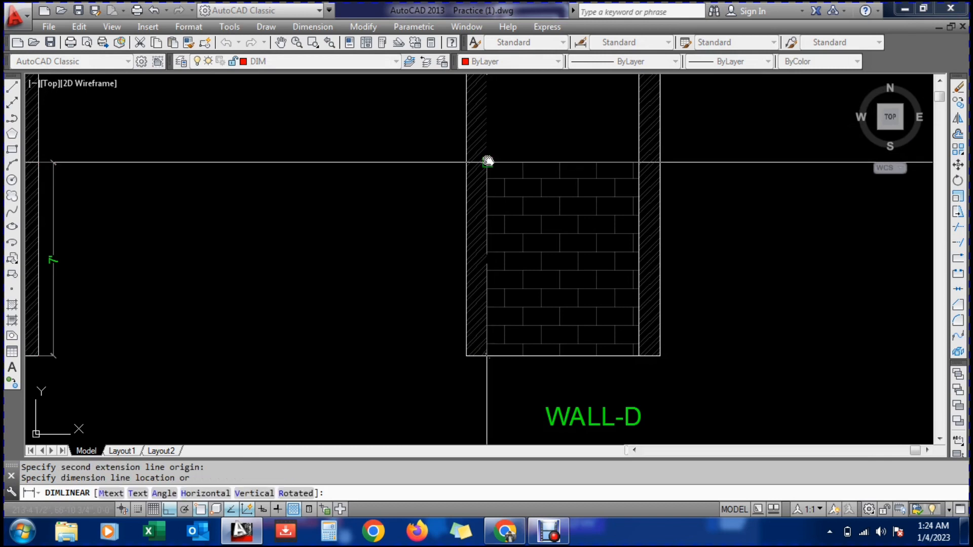
{"action": "left_click", "coordinate": [453, 180]}
Add a vertical linear dimension for WALL-D's overall height, placed just outside the right wall
{"action": "scroll", "coordinate": [643, 203], "scroll_direction": "down", "scroll_amount": 3}
{"action": "key", "text": "space"}
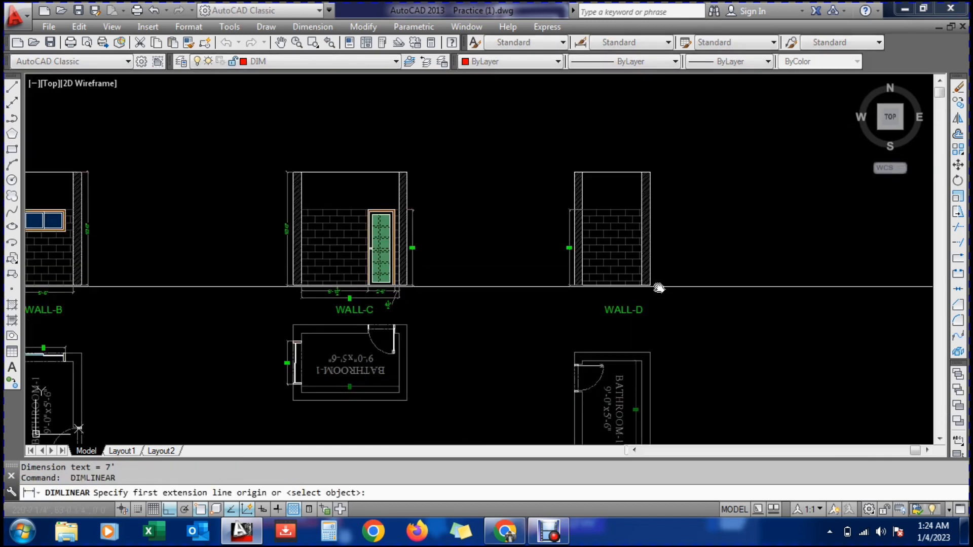
{"action": "left_click", "coordinate": [650, 285]}
{"action": "left_click", "coordinate": [650, 173]}
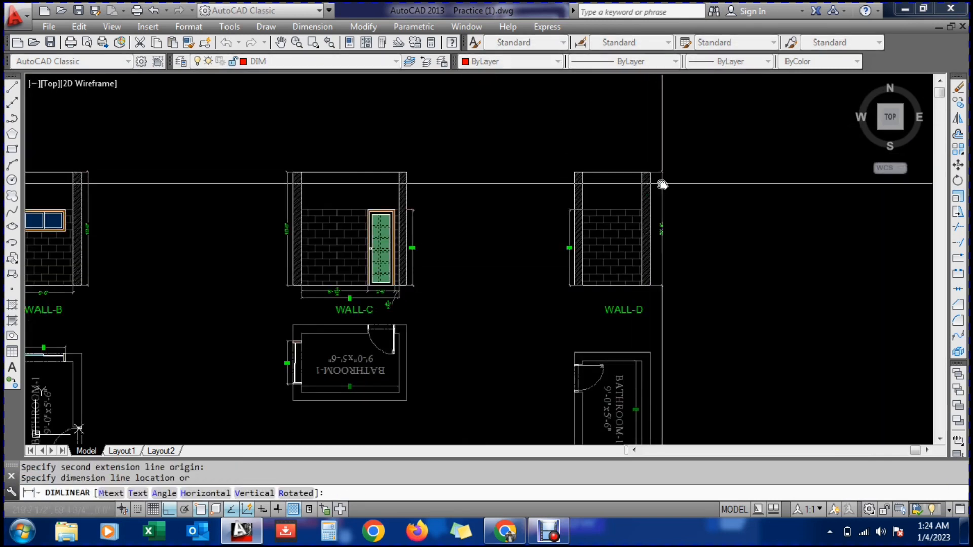
{"action": "left_click", "coordinate": [657, 178]}
Stretch both extension line origins of WALL-D's tile height dimension from the left wall's inner face to its outer face
{"action": "scroll", "coordinate": [606, 210], "scroll_direction": "up", "scroll_amount": 5}
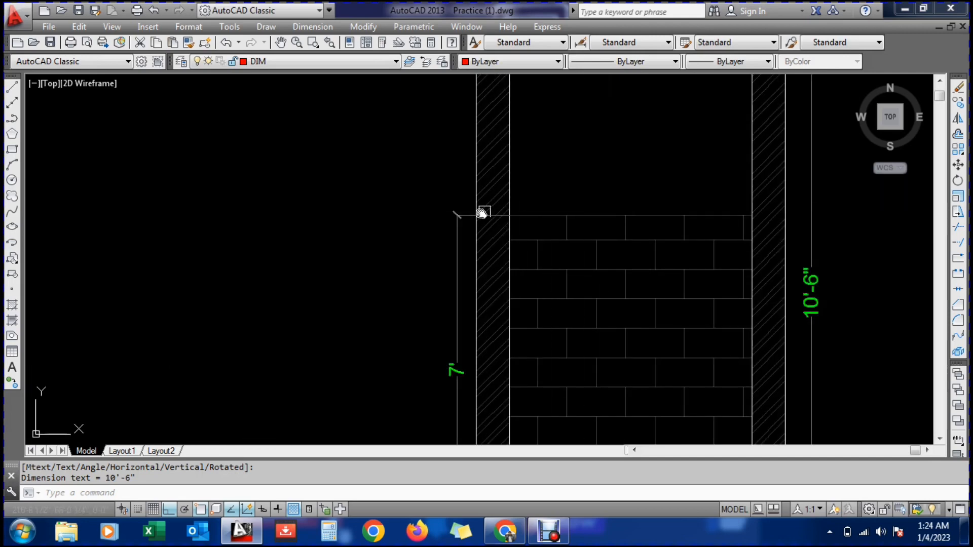
{"action": "left_click", "coordinate": [457, 215]}
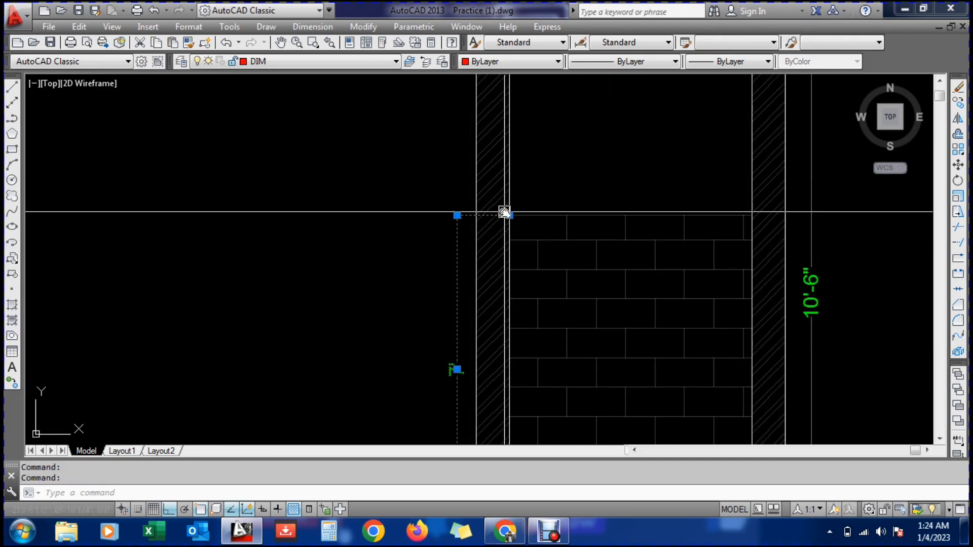
{"action": "left_click", "coordinate": [509, 215]}
{"action": "left_click", "coordinate": [476, 215]}
{"action": "scroll", "coordinate": [476, 213], "scroll_direction": "down", "scroll_amount": 2}
{"action": "scroll", "coordinate": [477, 398], "scroll_direction": "up", "scroll_amount": 4}
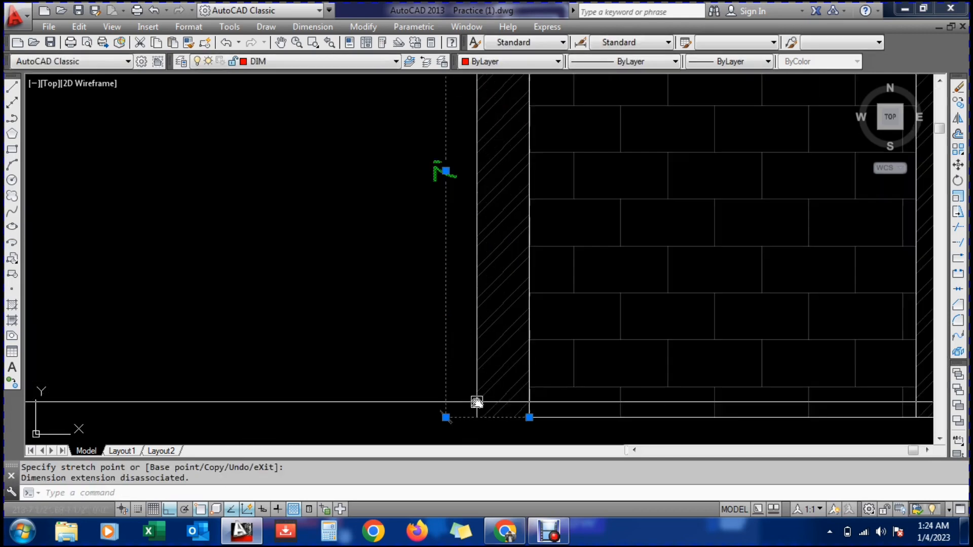
{"action": "left_click", "coordinate": [529, 418]}
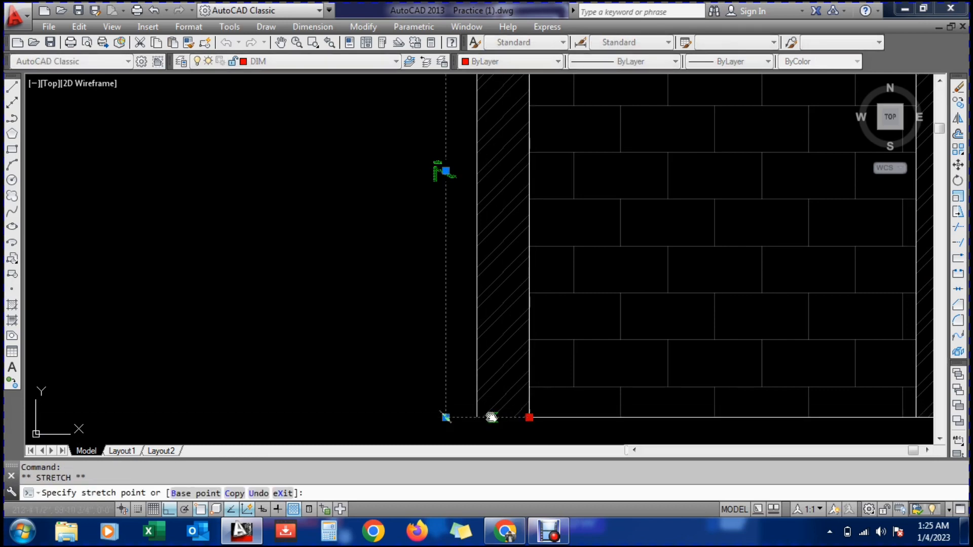
{"action": "left_click", "coordinate": [477, 417]}
{"action": "key", "text": "Escape"}
Save the drawing and zoom to its extents to review the floor plan and the finished wall elevations
{"action": "scroll", "coordinate": [522, 301], "scroll_direction": "down", "scroll_amount": 3}
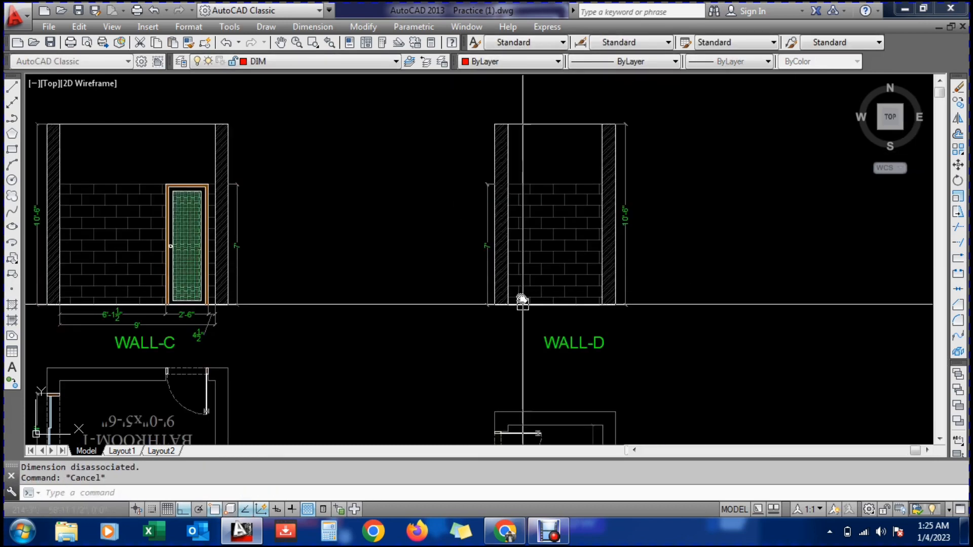
{"action": "key", "text": "ctrl+s"}
{"action": "scroll", "coordinate": [304, 365], "scroll_direction": "down", "scroll_amount": 3}
{"action": "scroll", "coordinate": [294, 369], "scroll_direction": "up", "scroll_amount": 3}
{"action": "type", "text": "z"}
{"action": "key", "text": "Return"}
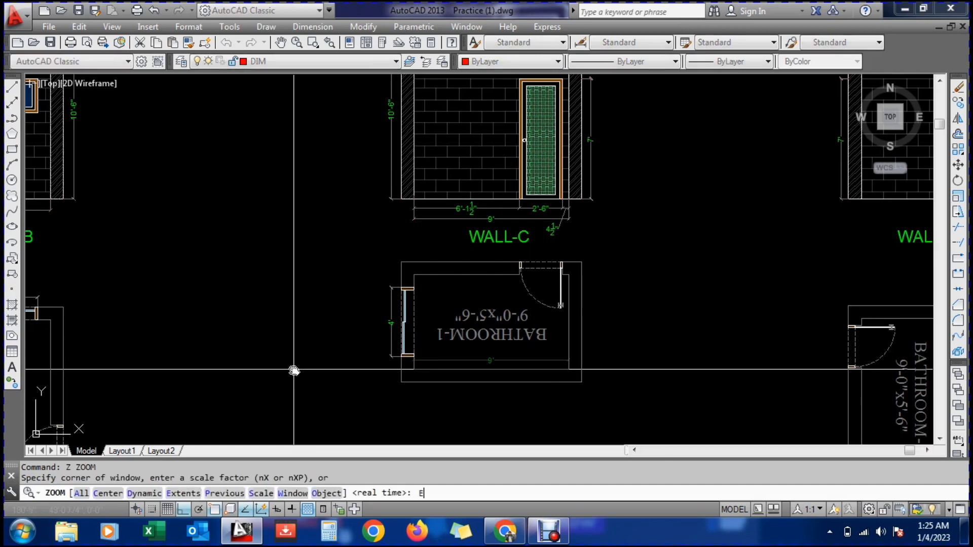
{"action": "type", "text": "E"}
{"action": "key", "text": "Return"}
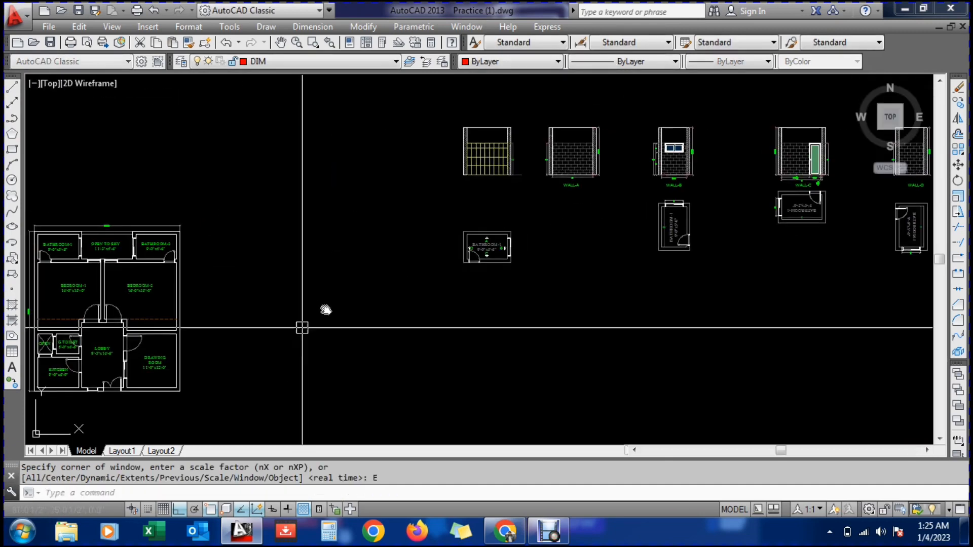
{"action": "scroll", "coordinate": [306, 309], "scroll_direction": "down", "scroll_amount": 2}
{"action": "scroll", "coordinate": [734, 212], "scroll_direction": "up", "scroll_amount": 4}
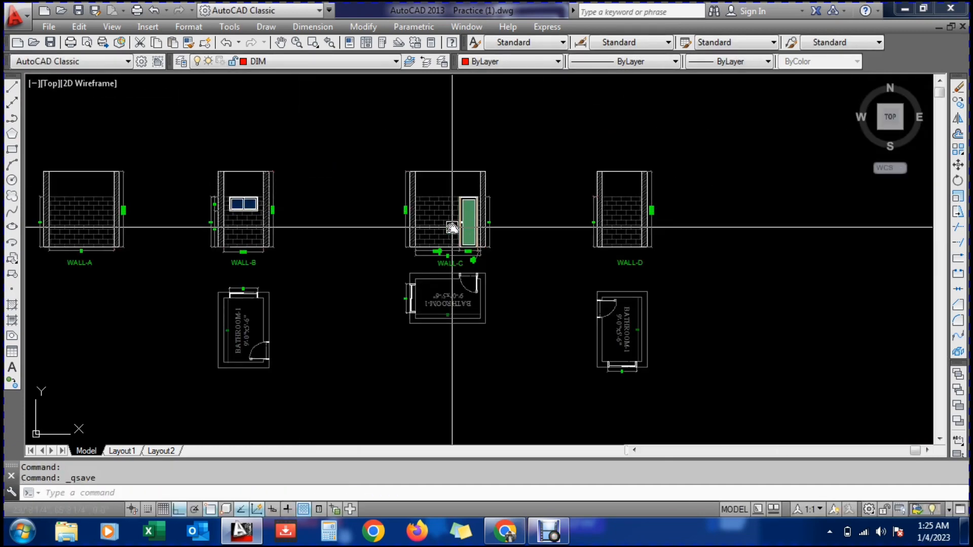